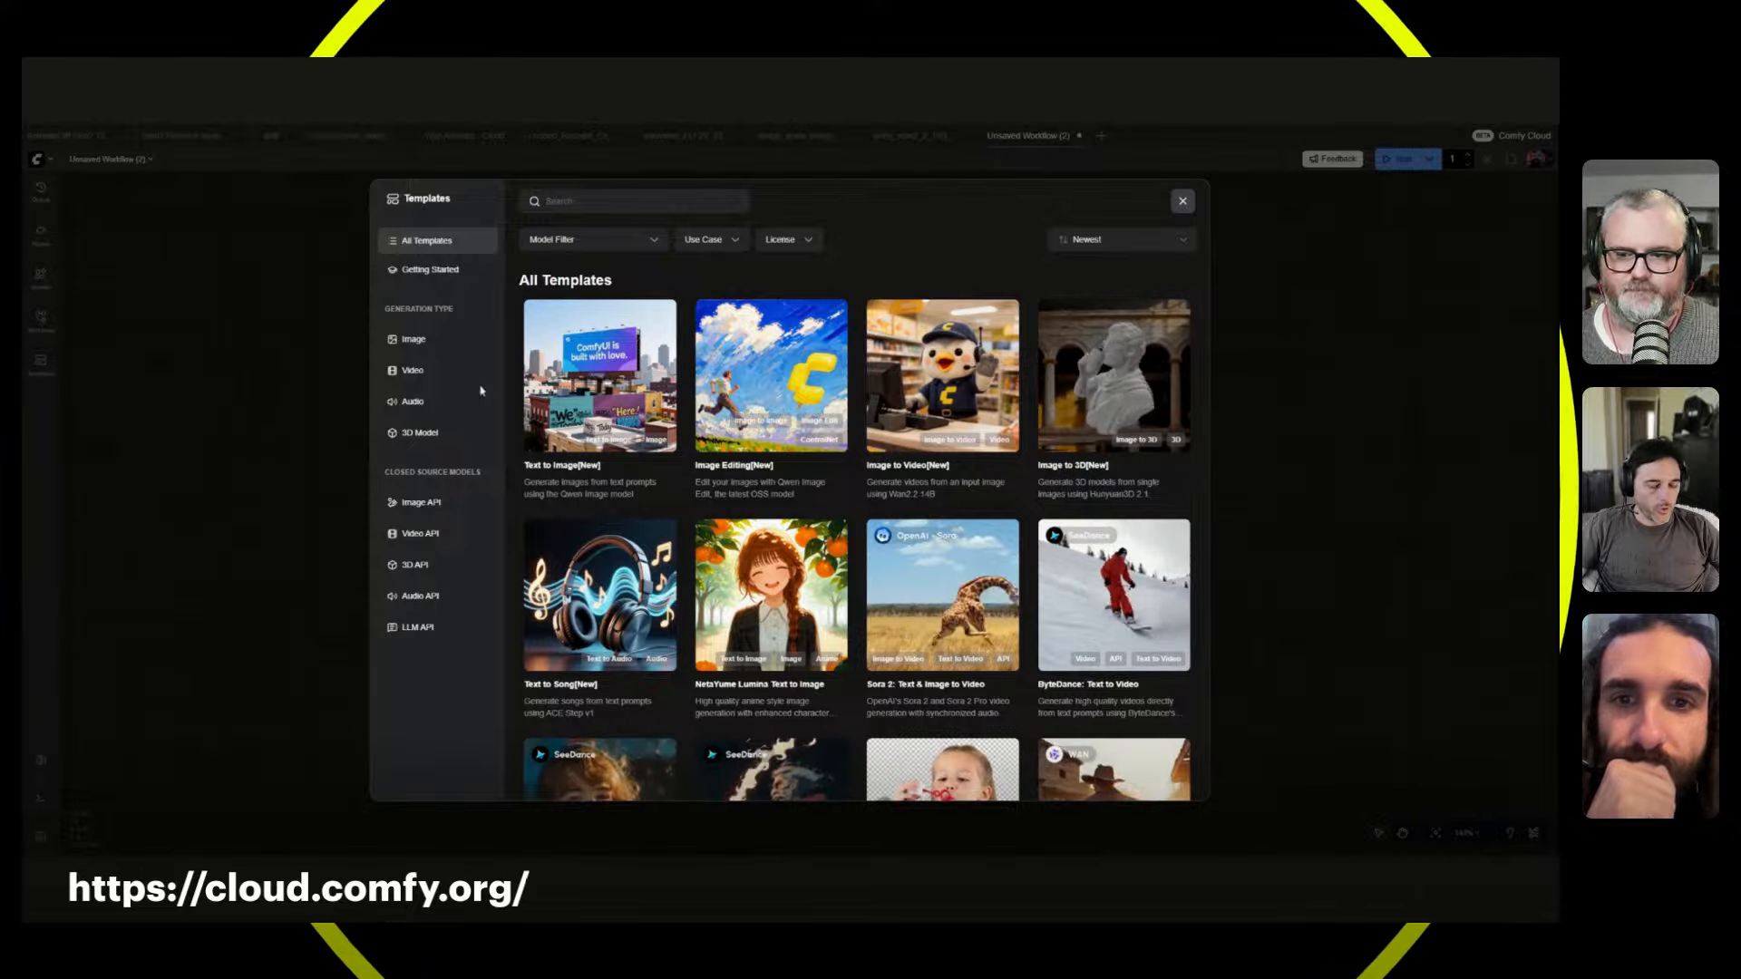
- Load the Qwen Image Edit 2509 template from the image generation templates
{"action": "left_click", "coordinate": [424, 345]}
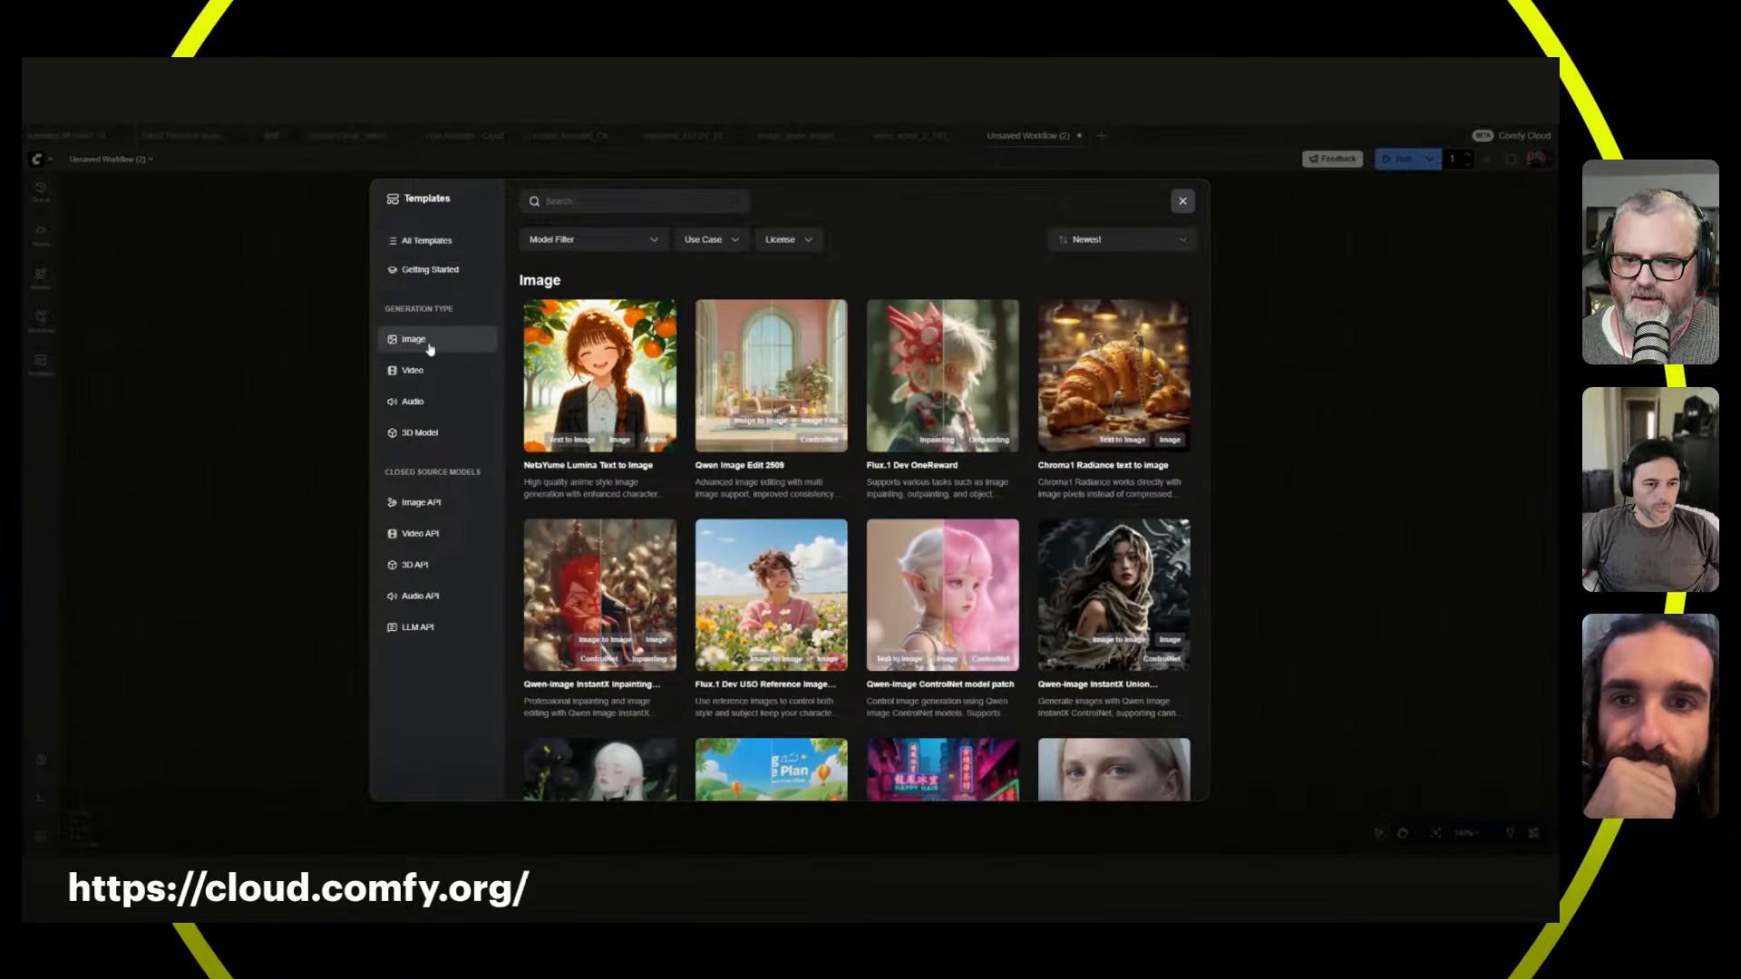
{"action": "left_click", "coordinate": [767, 372]}
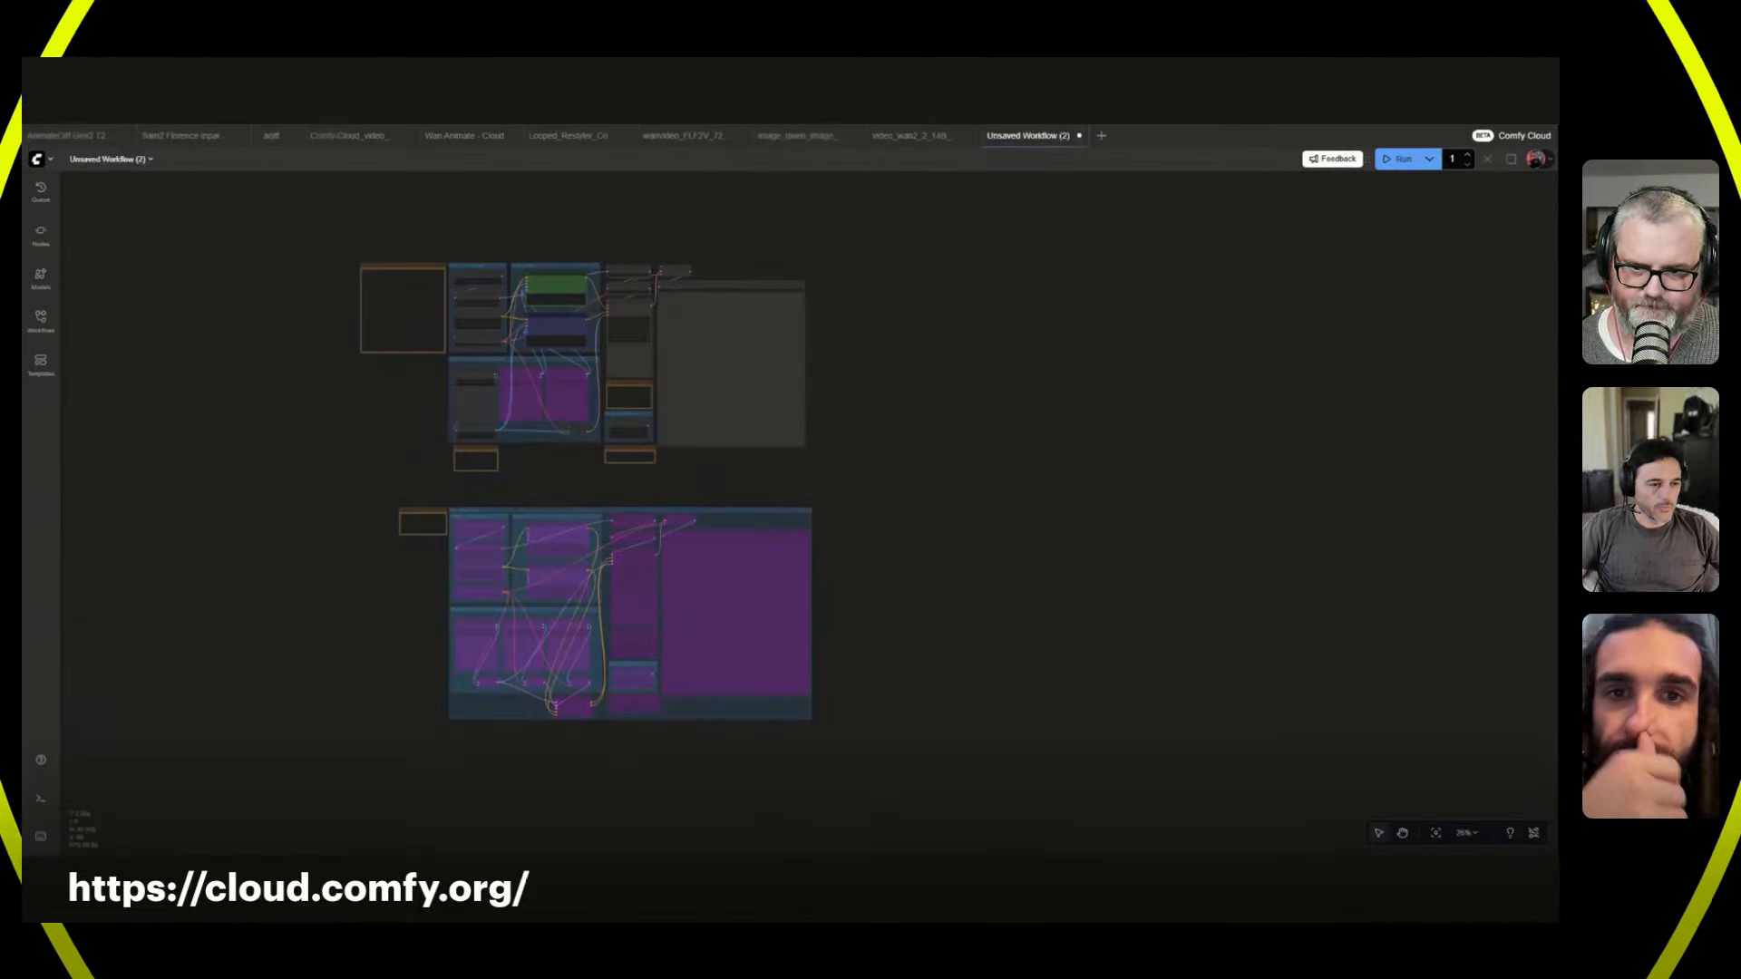
{"action": "left_click", "coordinate": [48, 361]}
{"action": "left_click", "coordinate": [426, 341]}
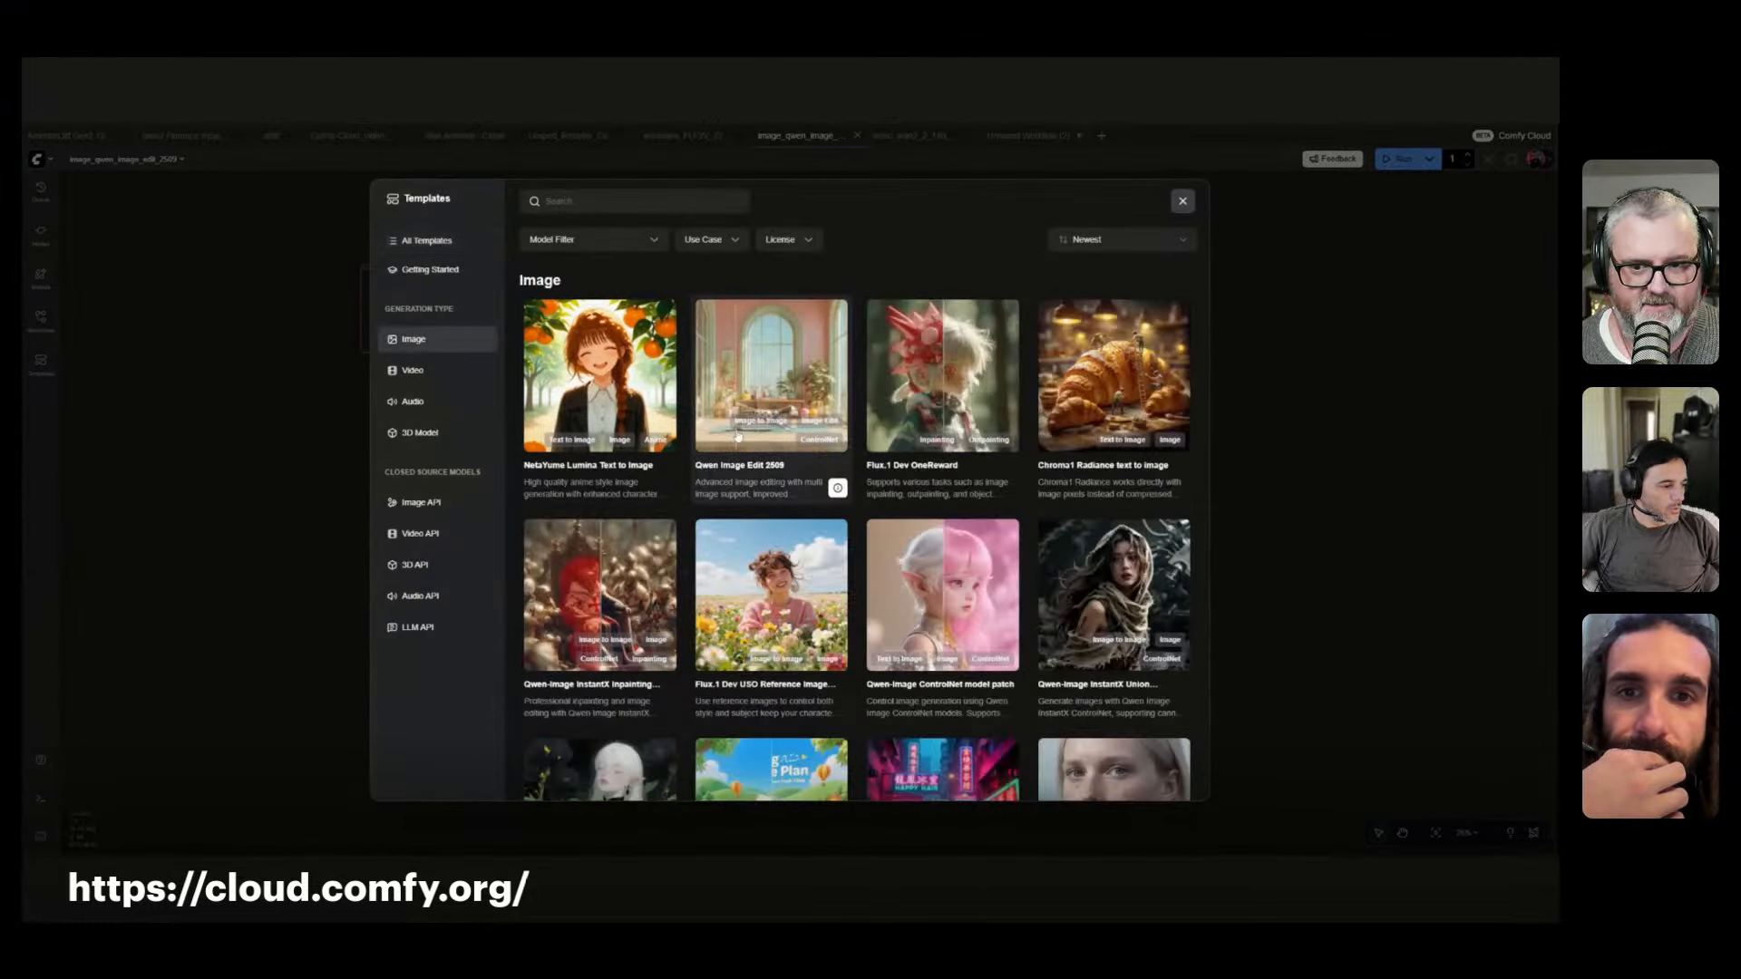
{"action": "left_click", "coordinate": [795, 430]}
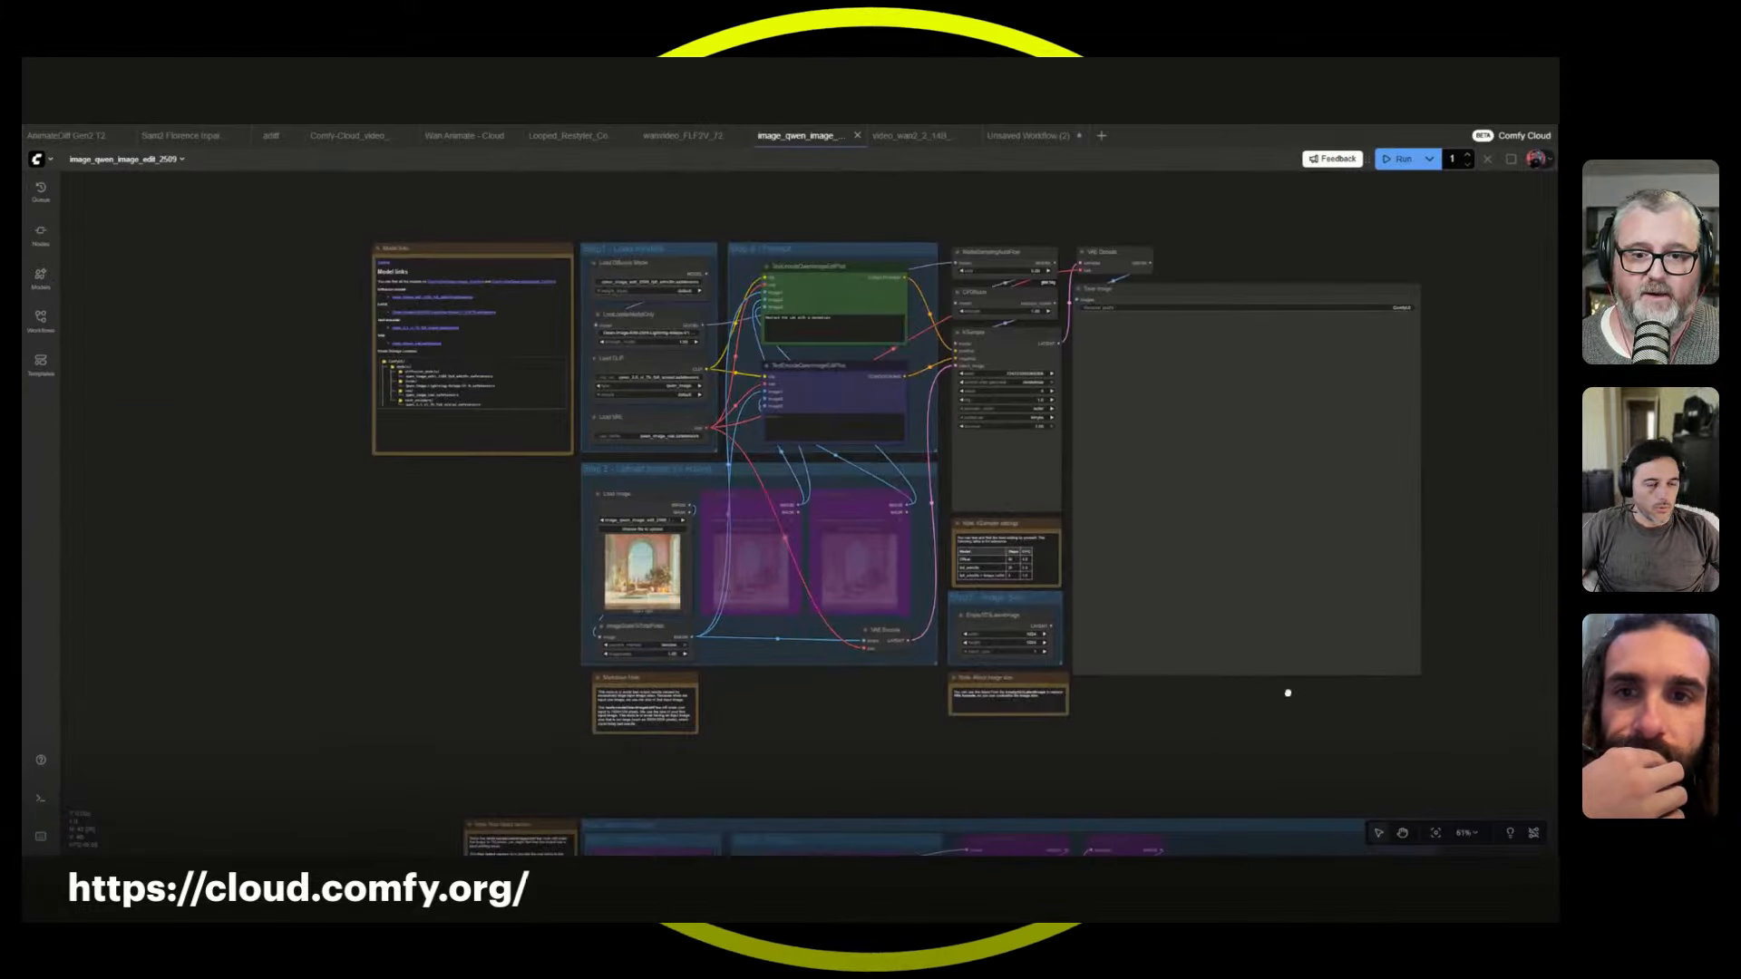
- Examine the model loading, prompt, image upload and sampler nodes of the Qwen image edit workflow
{"action": "scroll", "coordinate": [994, 511], "scroll_direction": "up", "scroll_amount": 4}
{"action": "scroll", "coordinate": [1256, 510], "scroll_direction": "down", "scroll_amount": 4}
{"action": "left_click_drag", "start_coordinate": [1230, 508], "coordinate": [994, 550]}
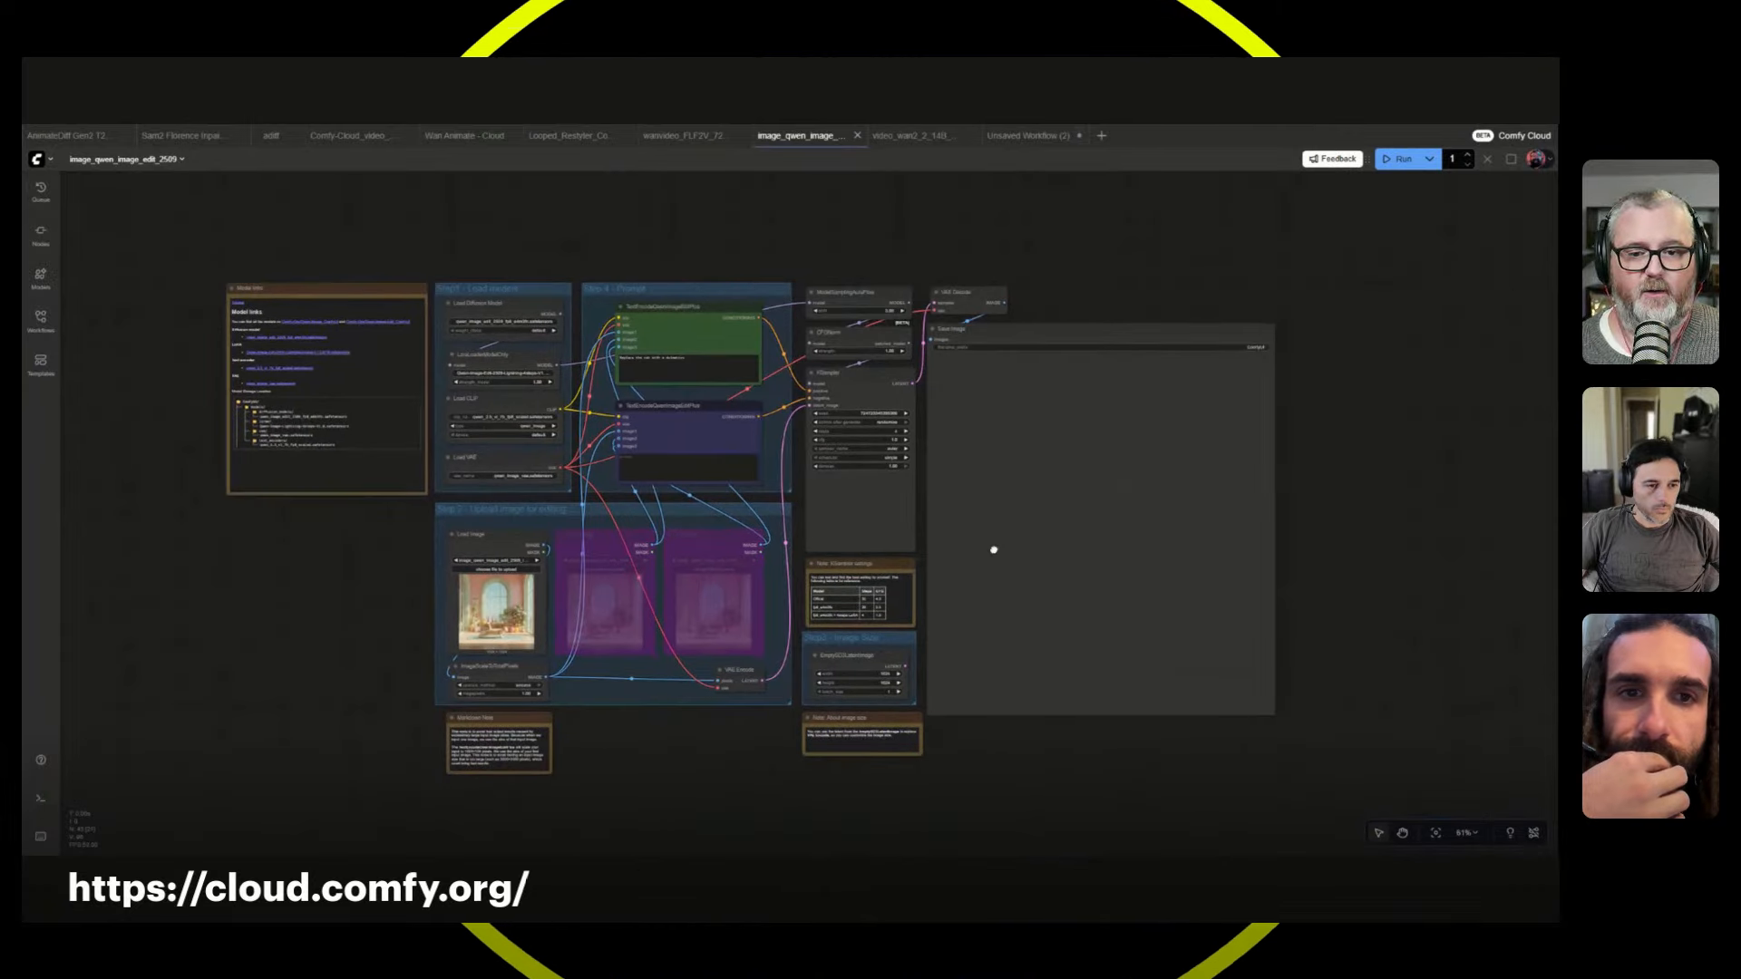
{"action": "scroll", "coordinate": [994, 549], "scroll_direction": "up", "scroll_amount": 3}
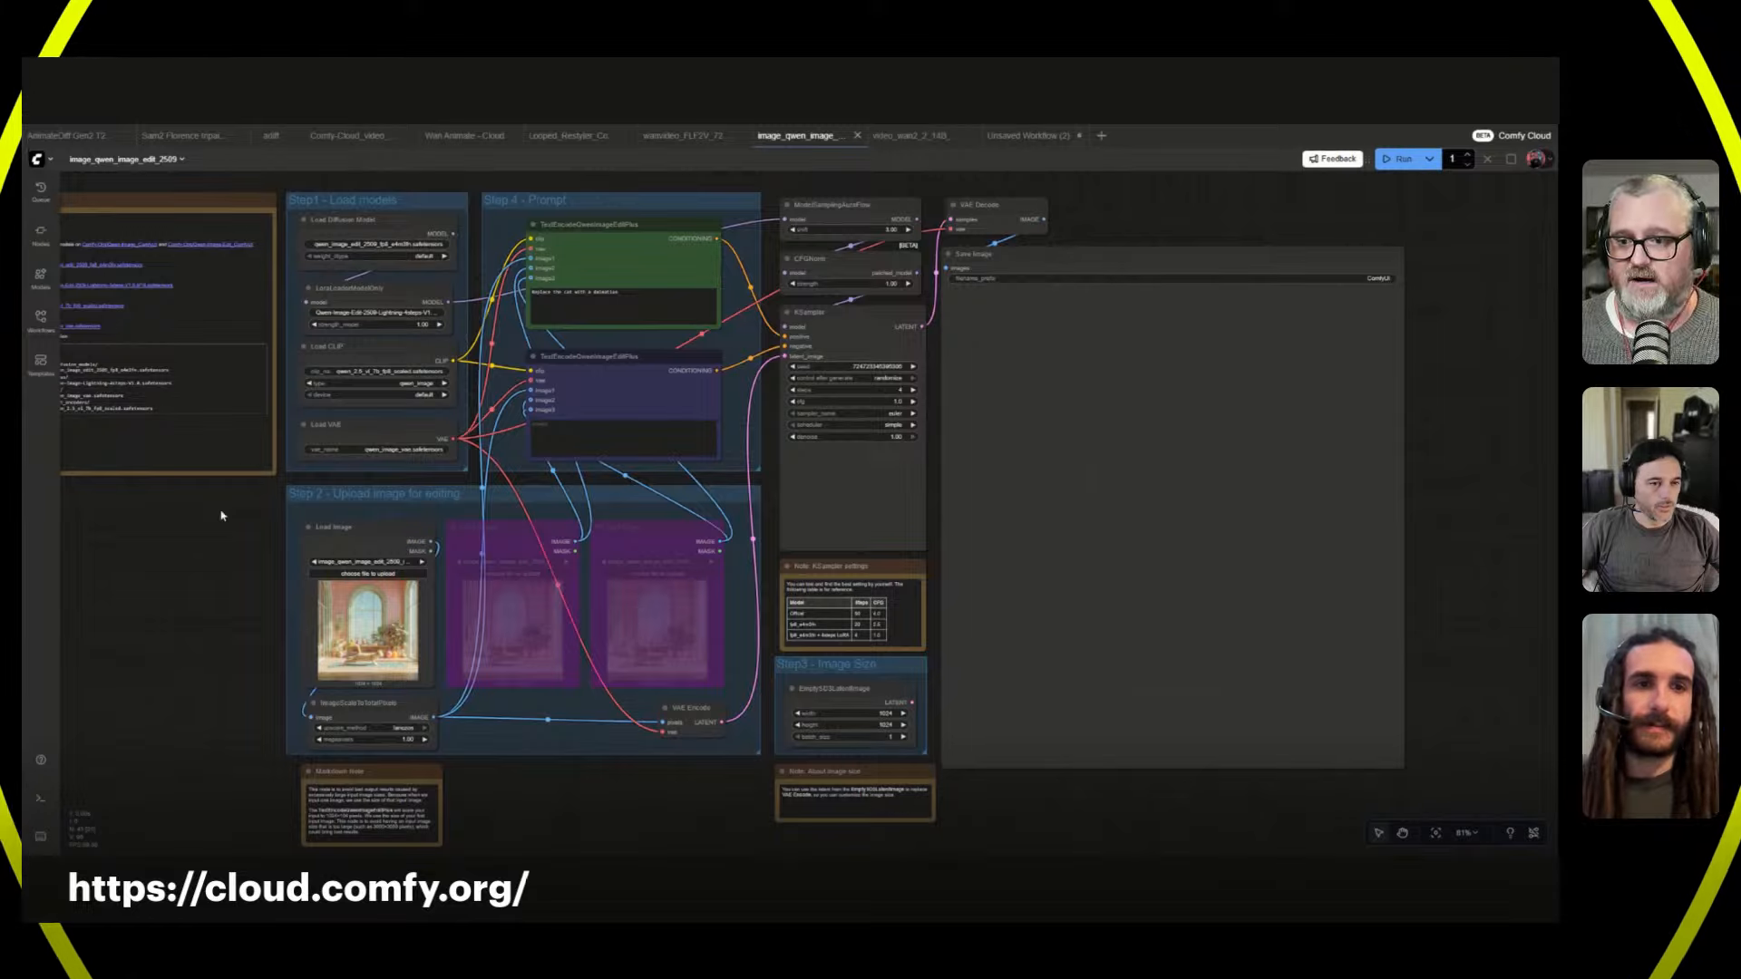
{"action": "scroll", "coordinate": [587, 346], "scroll_direction": "up", "scroll_amount": 4}
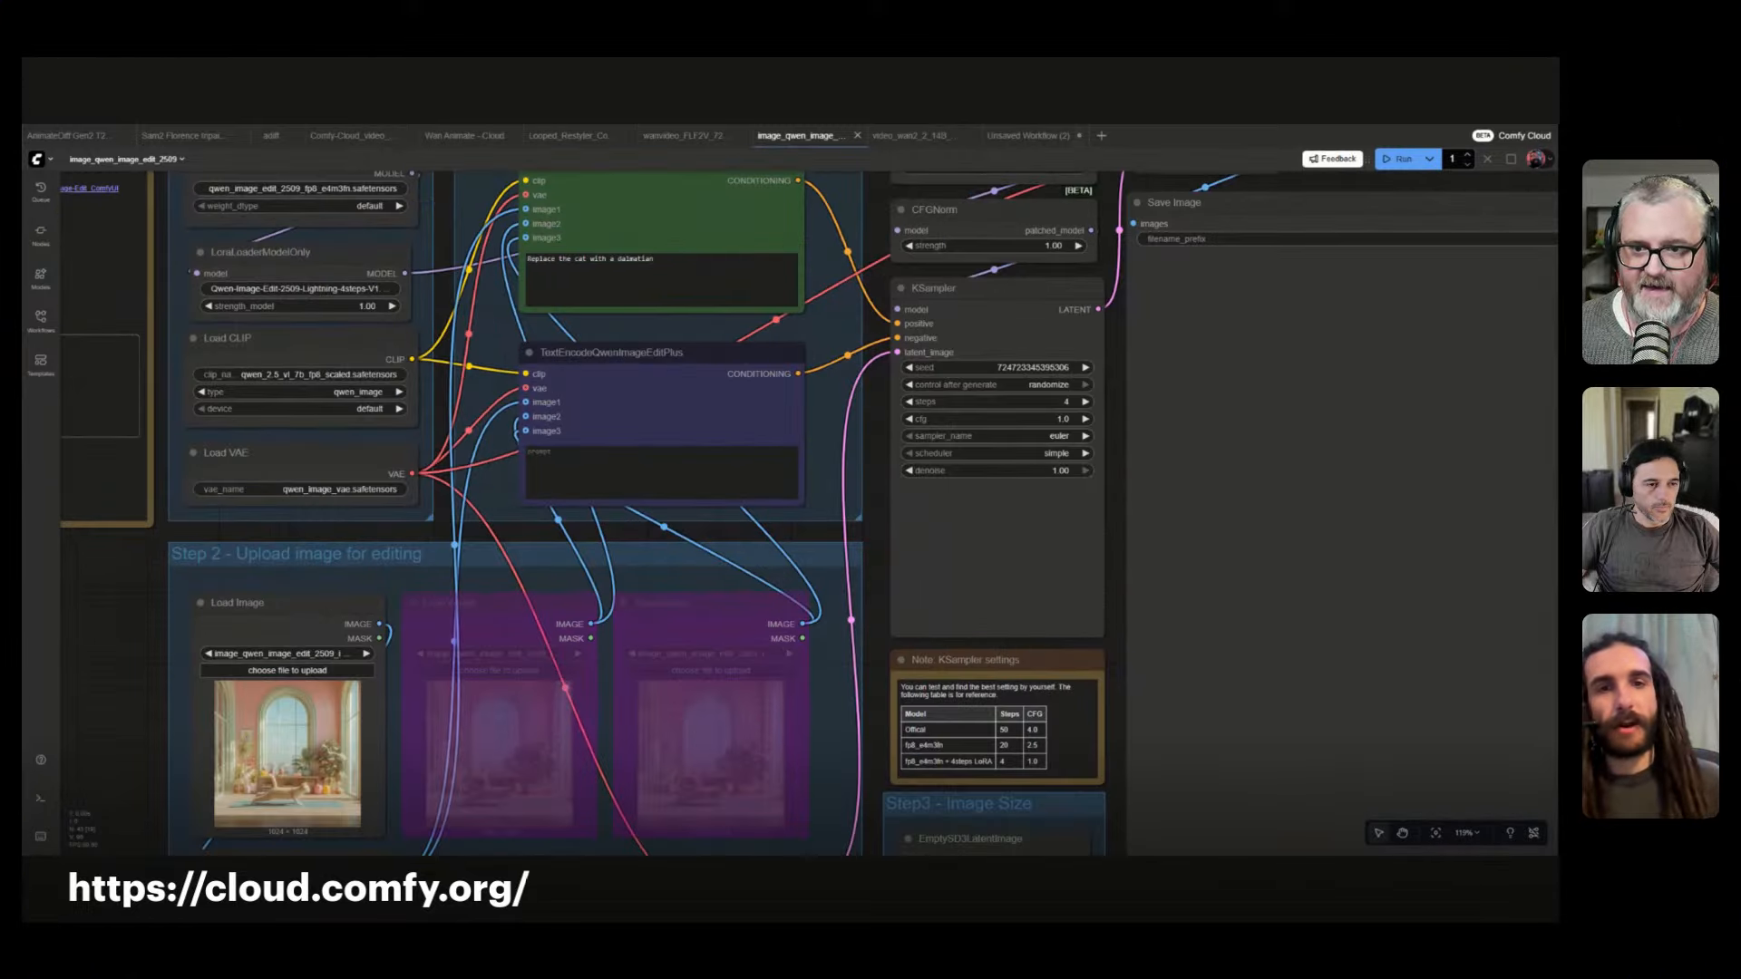
{"action": "left_click_drag", "start_coordinate": [89, 663], "coordinate": [227, 669]}
{"action": "scroll", "coordinate": [229, 667], "scroll_direction": "down", "scroll_amount": 4}
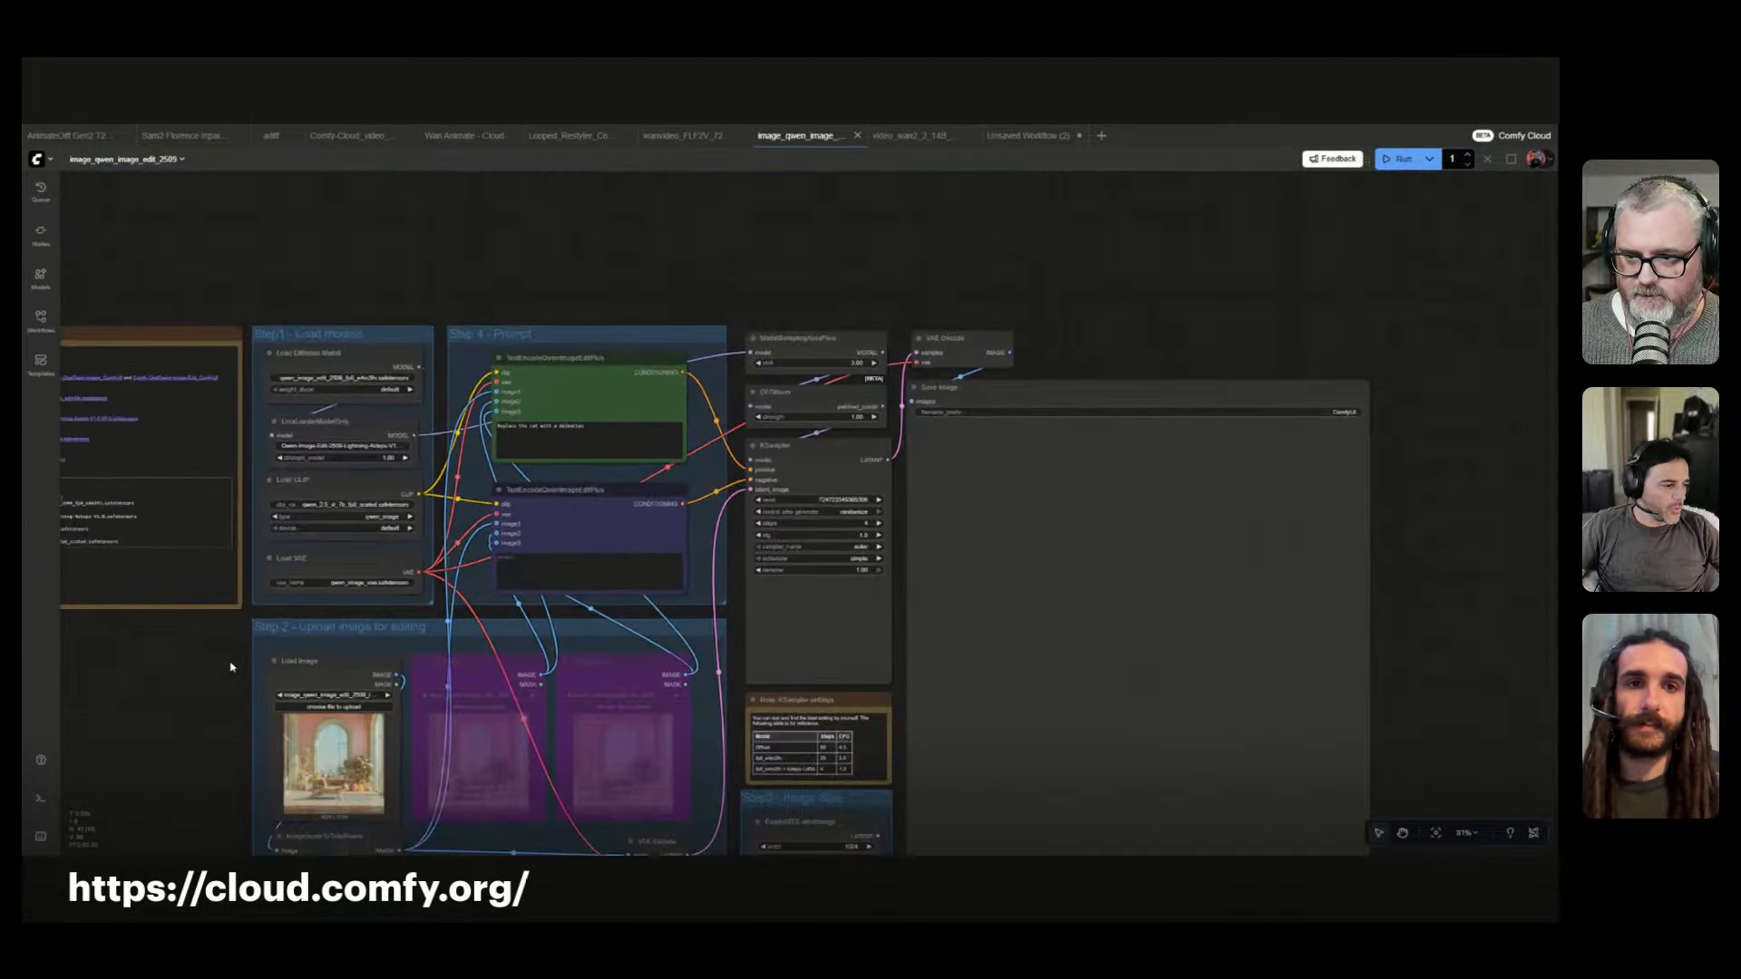
- Bypass all nodes of the main workflow and enable all nodes of the raw latent version below it
{"action": "left_click_drag", "start_coordinate": [269, 679], "coordinate": [1119, 699]}
{"action": "scroll", "coordinate": [350, 420], "scroll_direction": "down", "scroll_amount": 4}
{"action": "key", "text": "ctrl+b"}
{"action": "scroll", "coordinate": [372, 369], "scroll_direction": "down", "scroll_amount": 5}
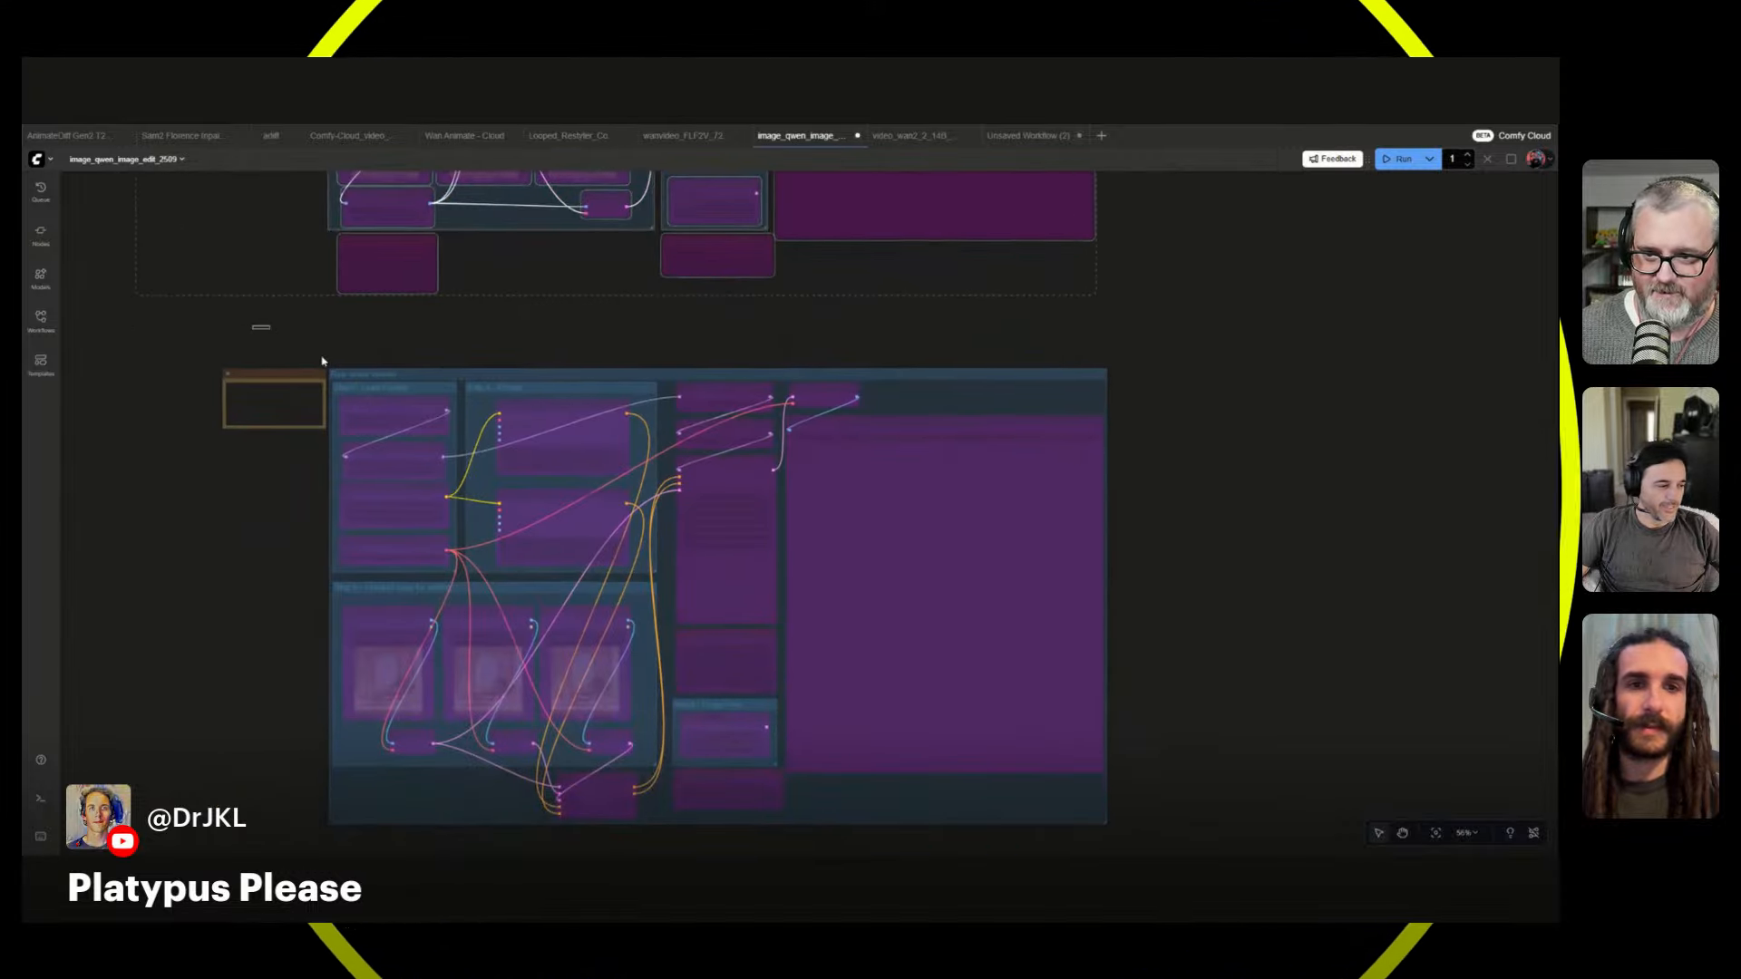
{"action": "left_click_drag", "start_coordinate": [253, 324], "coordinate": [1274, 853]}
{"action": "key", "text": "ctrl+b"}
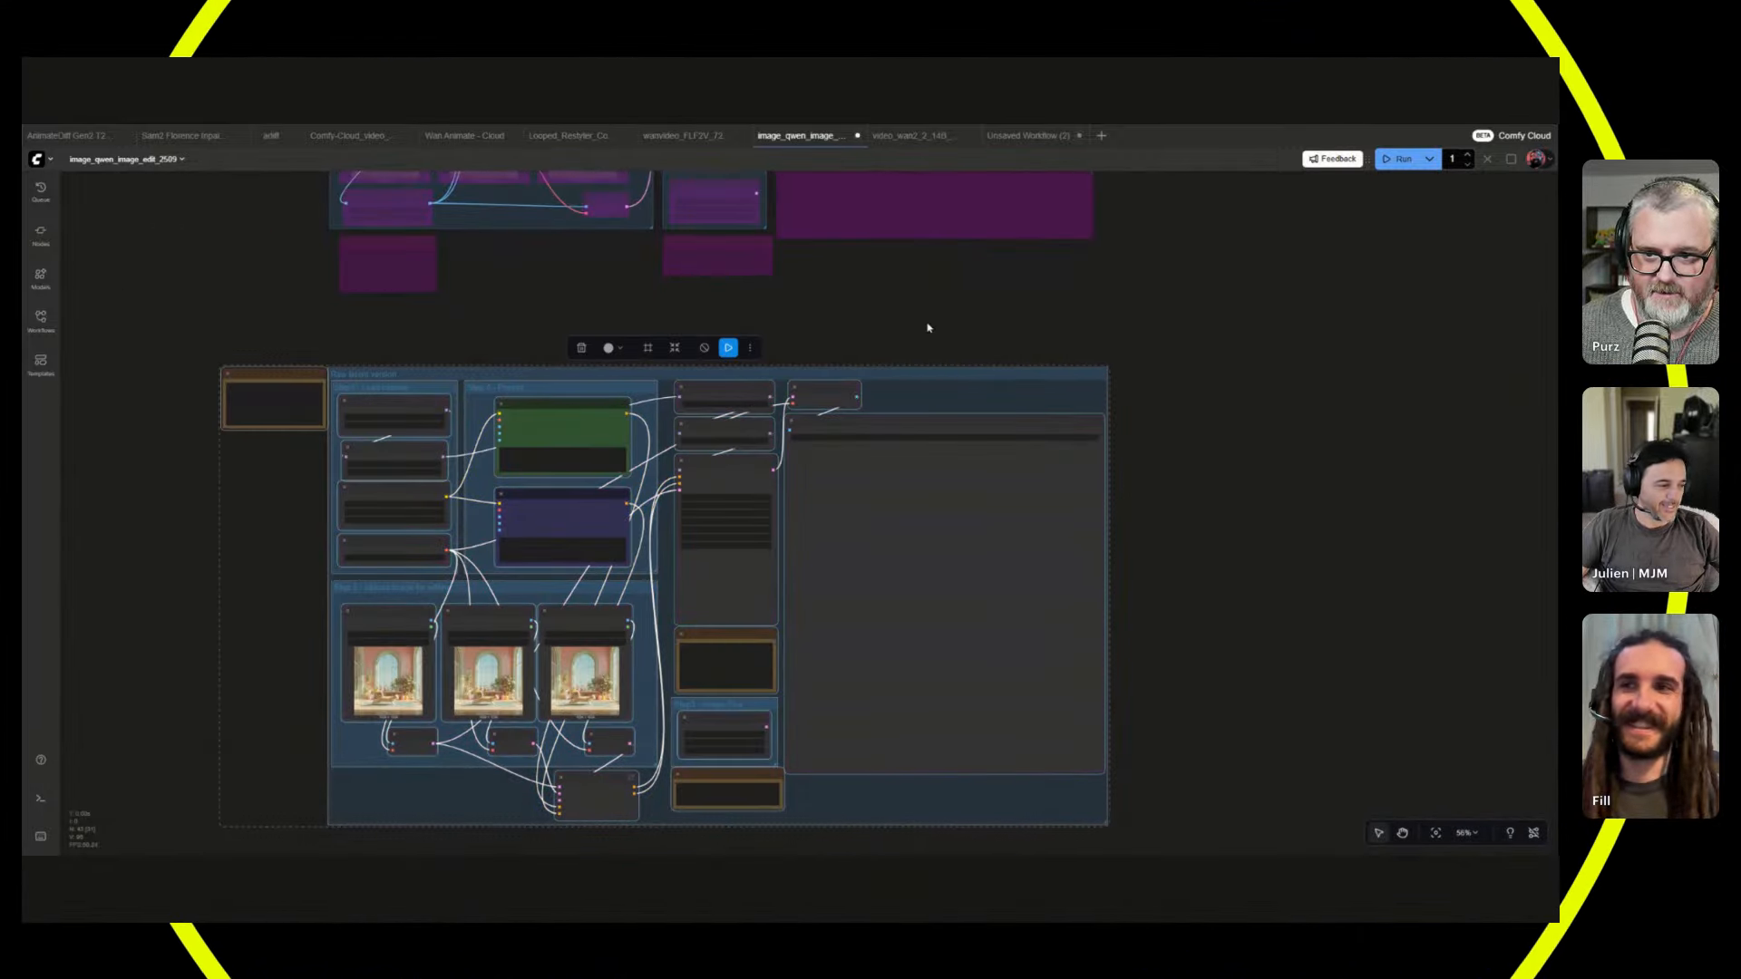
- Inspect the raw latent version's nodes and bypass the whole group again
{"action": "scroll", "coordinate": [738, 544], "scroll_direction": "up", "scroll_amount": 6}
{"action": "scroll", "coordinate": [738, 544], "scroll_direction": "down", "scroll_amount": 2}
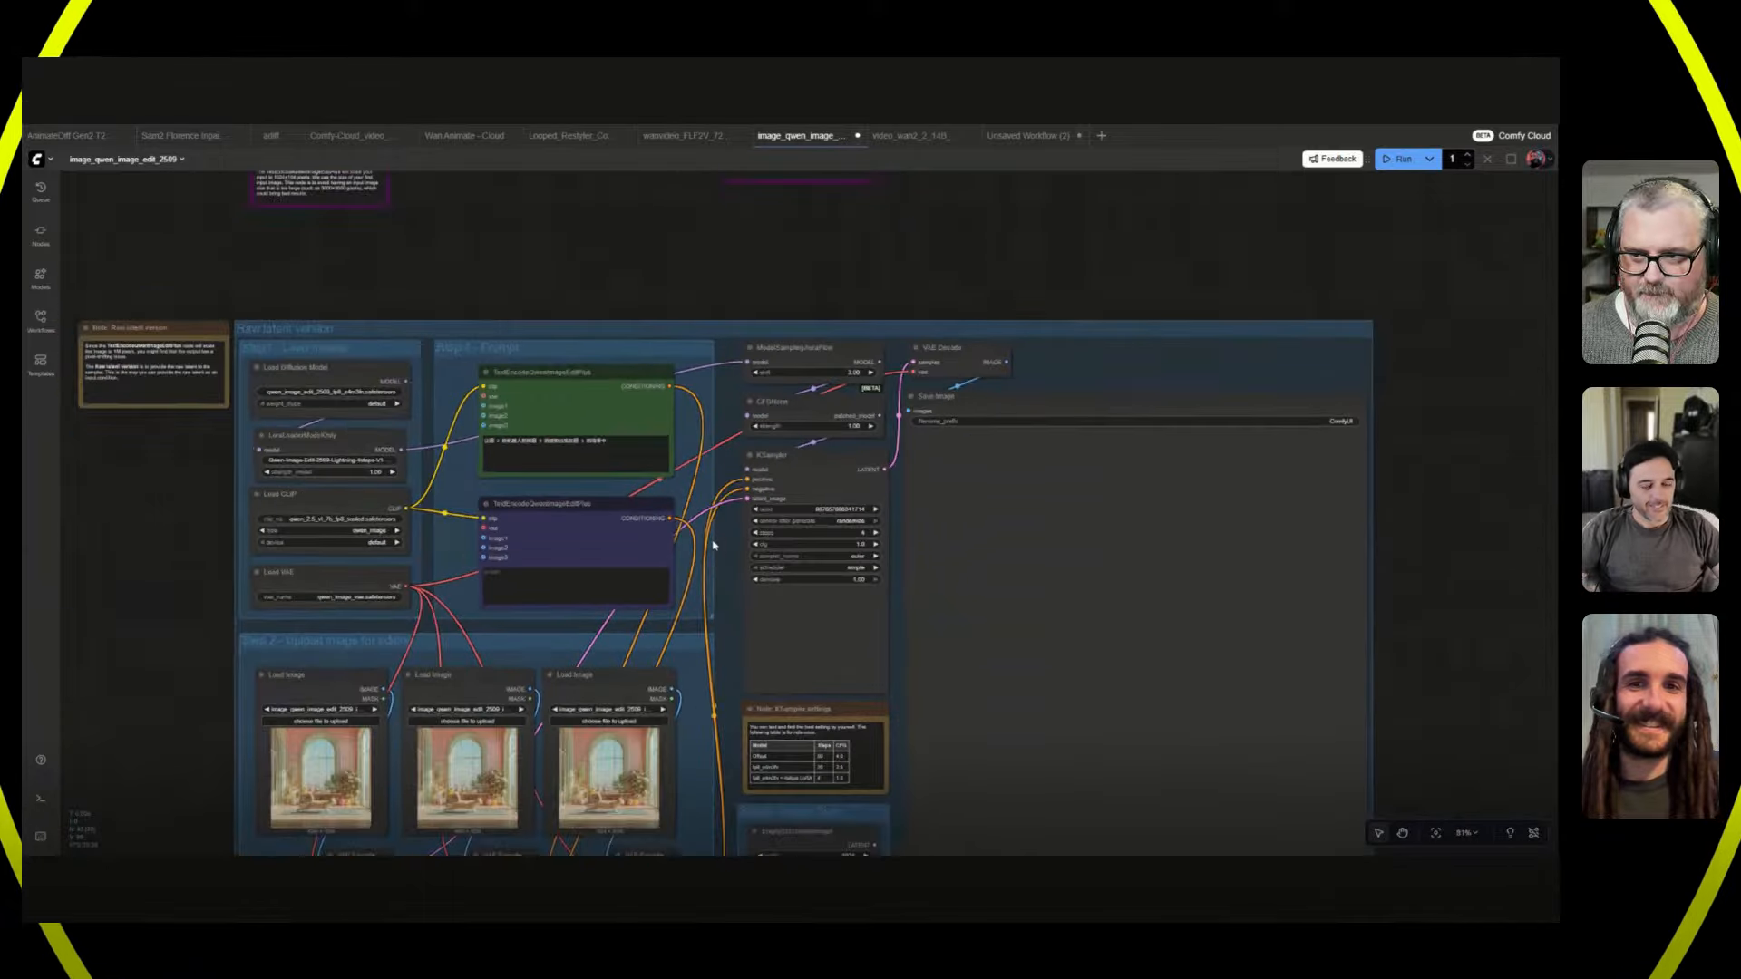
{"action": "left_click_drag", "start_coordinate": [68, 390], "coordinate": [206, 385]}
{"action": "scroll", "coordinate": [206, 385], "scroll_direction": "up", "scroll_amount": 3}
{"action": "scroll", "coordinate": [407, 410], "scroll_direction": "down", "scroll_amount": 6}
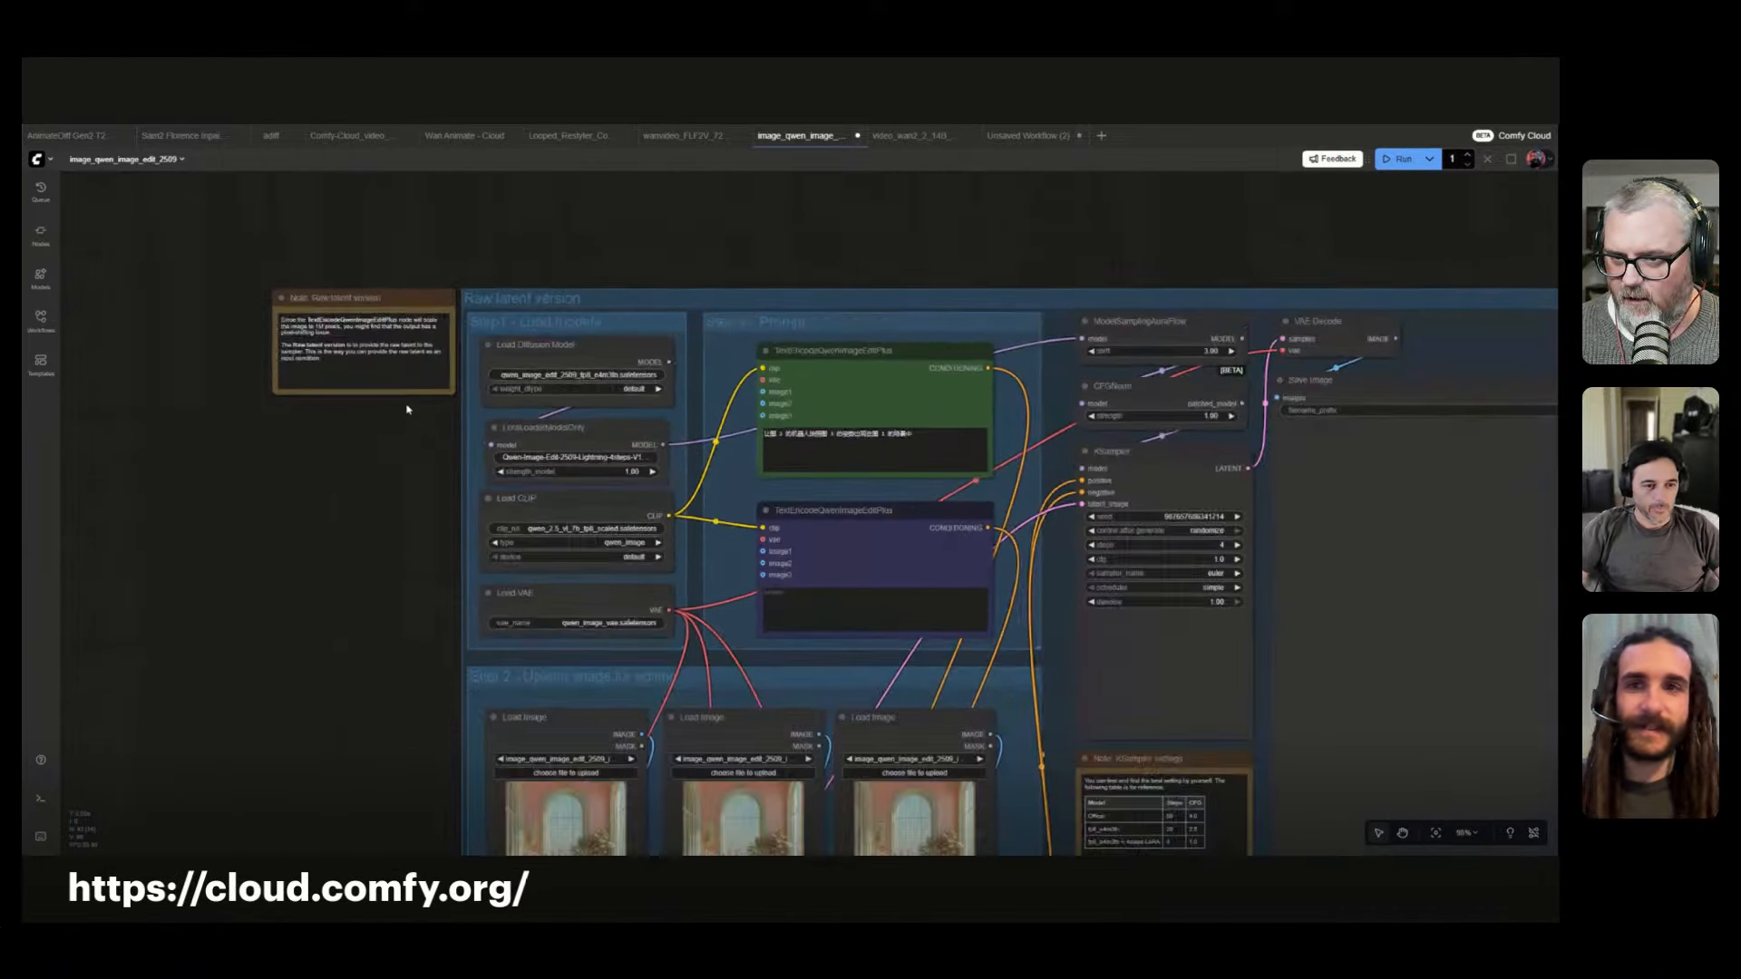
{"action": "left_click_drag", "start_coordinate": [1553, 854], "coordinate": [1553, 854]}
{"action": "key", "text": "ctrl+b"}
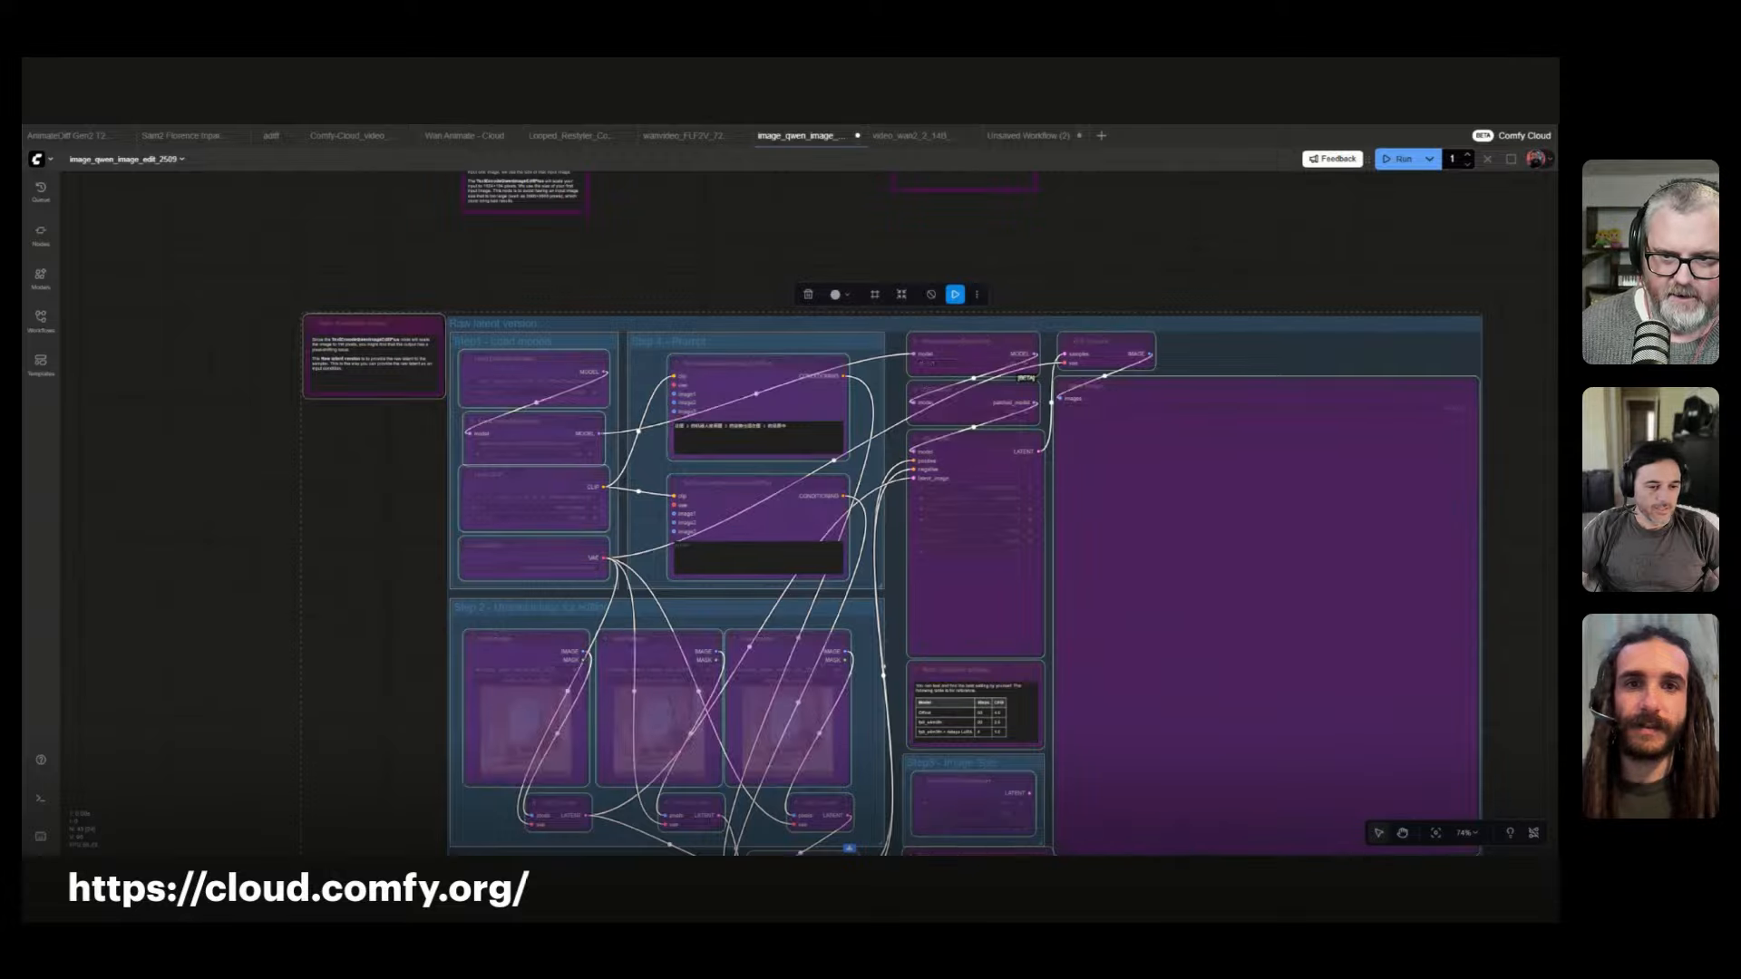
- Re-enable all bypassed nodes of the main workflow
{"action": "scroll", "coordinate": [871, 508], "scroll_direction": "up", "scroll_amount": 1}
{"action": "scroll", "coordinate": [634, 544], "scroll_direction": "down", "scroll_amount": 1}
{"action": "scroll", "coordinate": [635, 544], "scroll_direction": "up", "scroll_amount": 2}
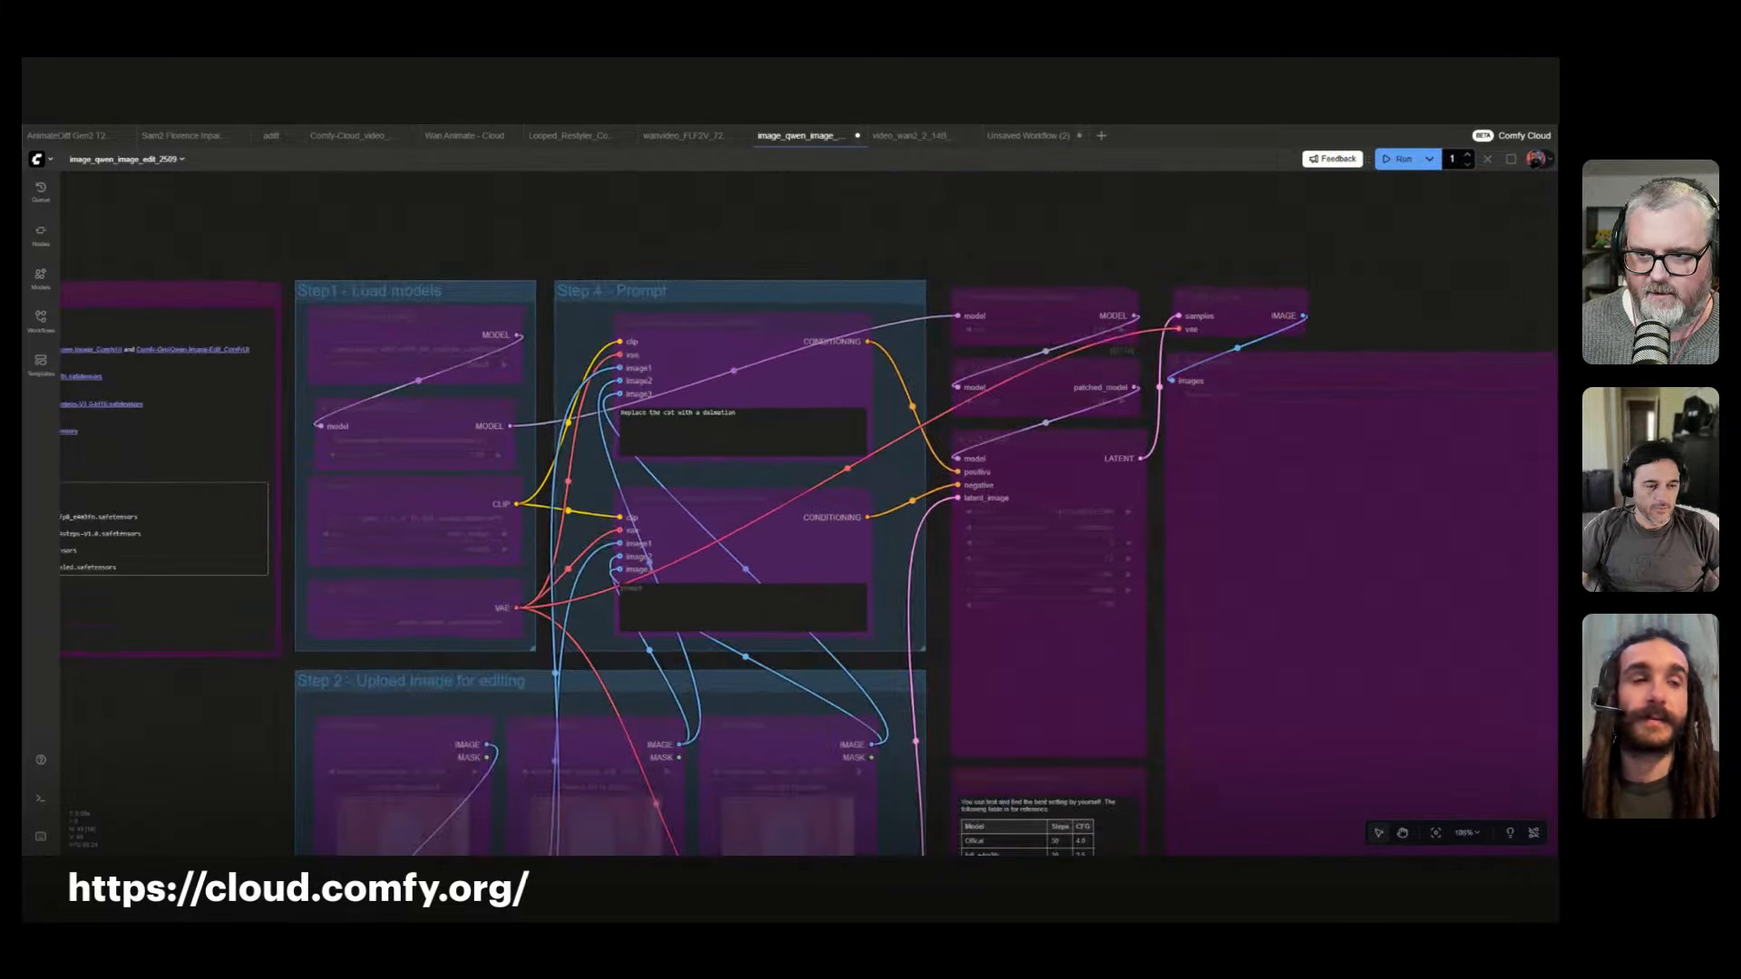
{"action": "scroll", "coordinate": [311, 233], "scroll_direction": "down", "scroll_amount": 3}
{"action": "left_click_drag", "start_coordinate": [311, 234], "coordinate": [1231, 839]}
{"action": "key", "text": "ctrl+b"}
- Set the KSampler's steps to 20 and its cfg to 4.0
{"action": "scroll", "coordinate": [613, 533], "scroll_direction": "up", "scroll_amount": 8}
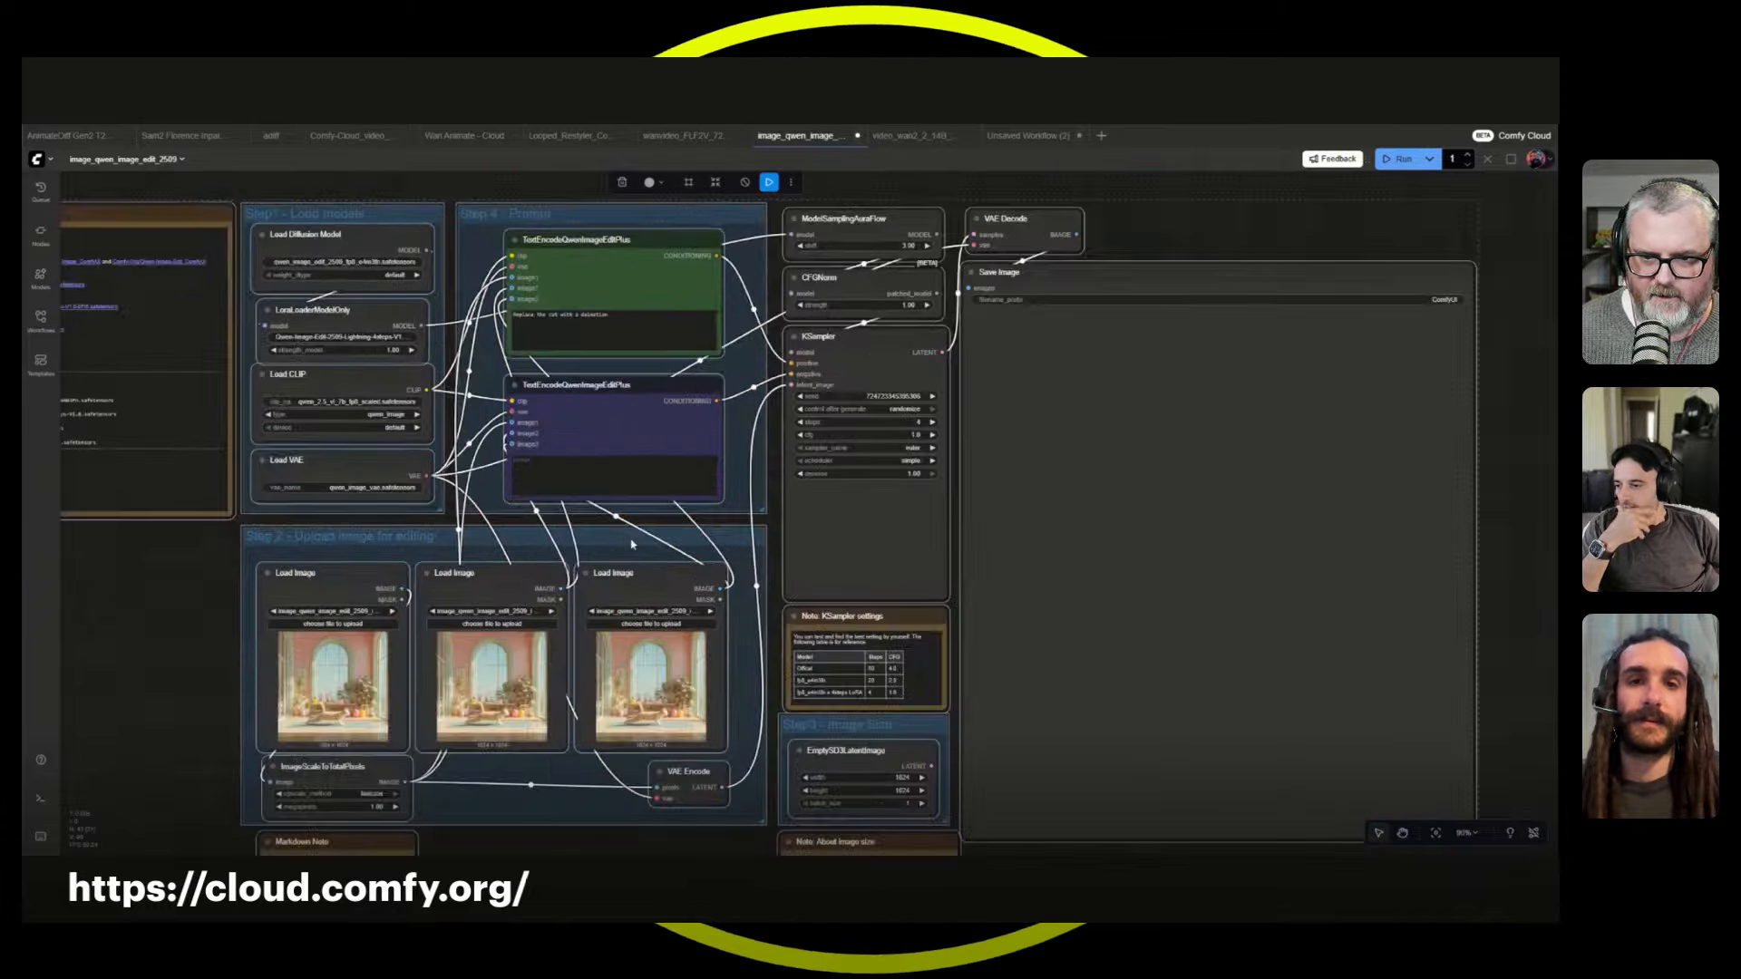
{"action": "left_click", "coordinate": [979, 367]}
{"action": "type", "text": "20"}
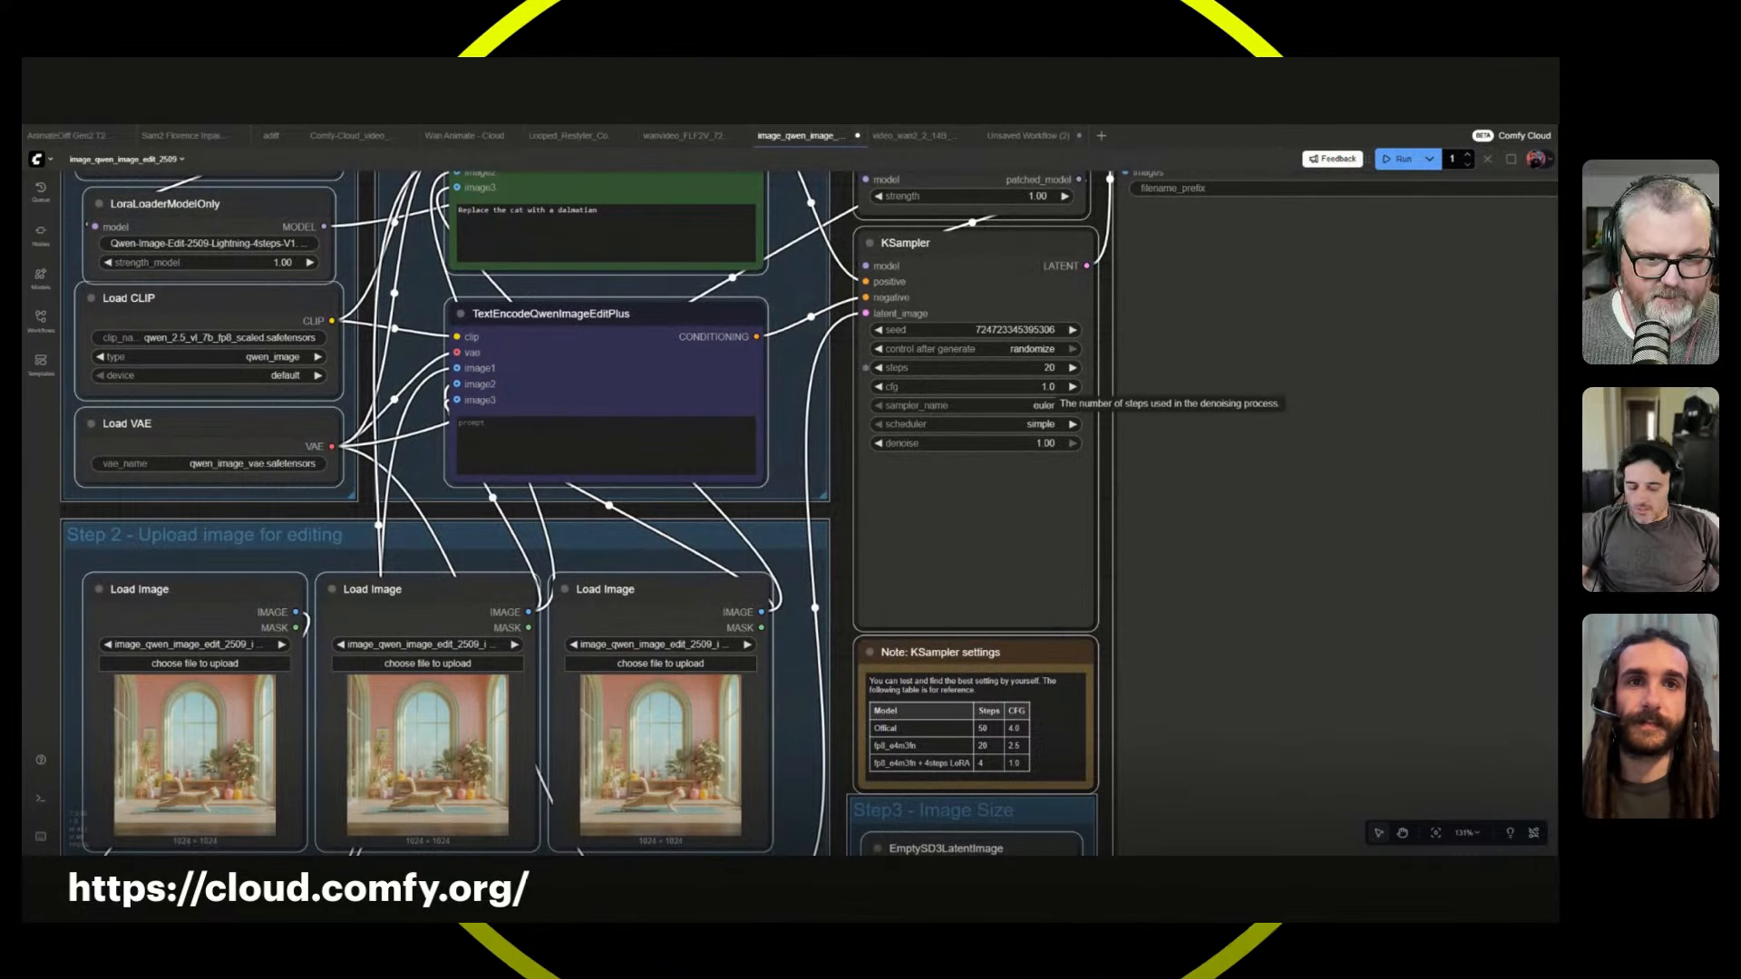
{"action": "key", "text": "Return"}
{"action": "left_click", "coordinate": [980, 386]}
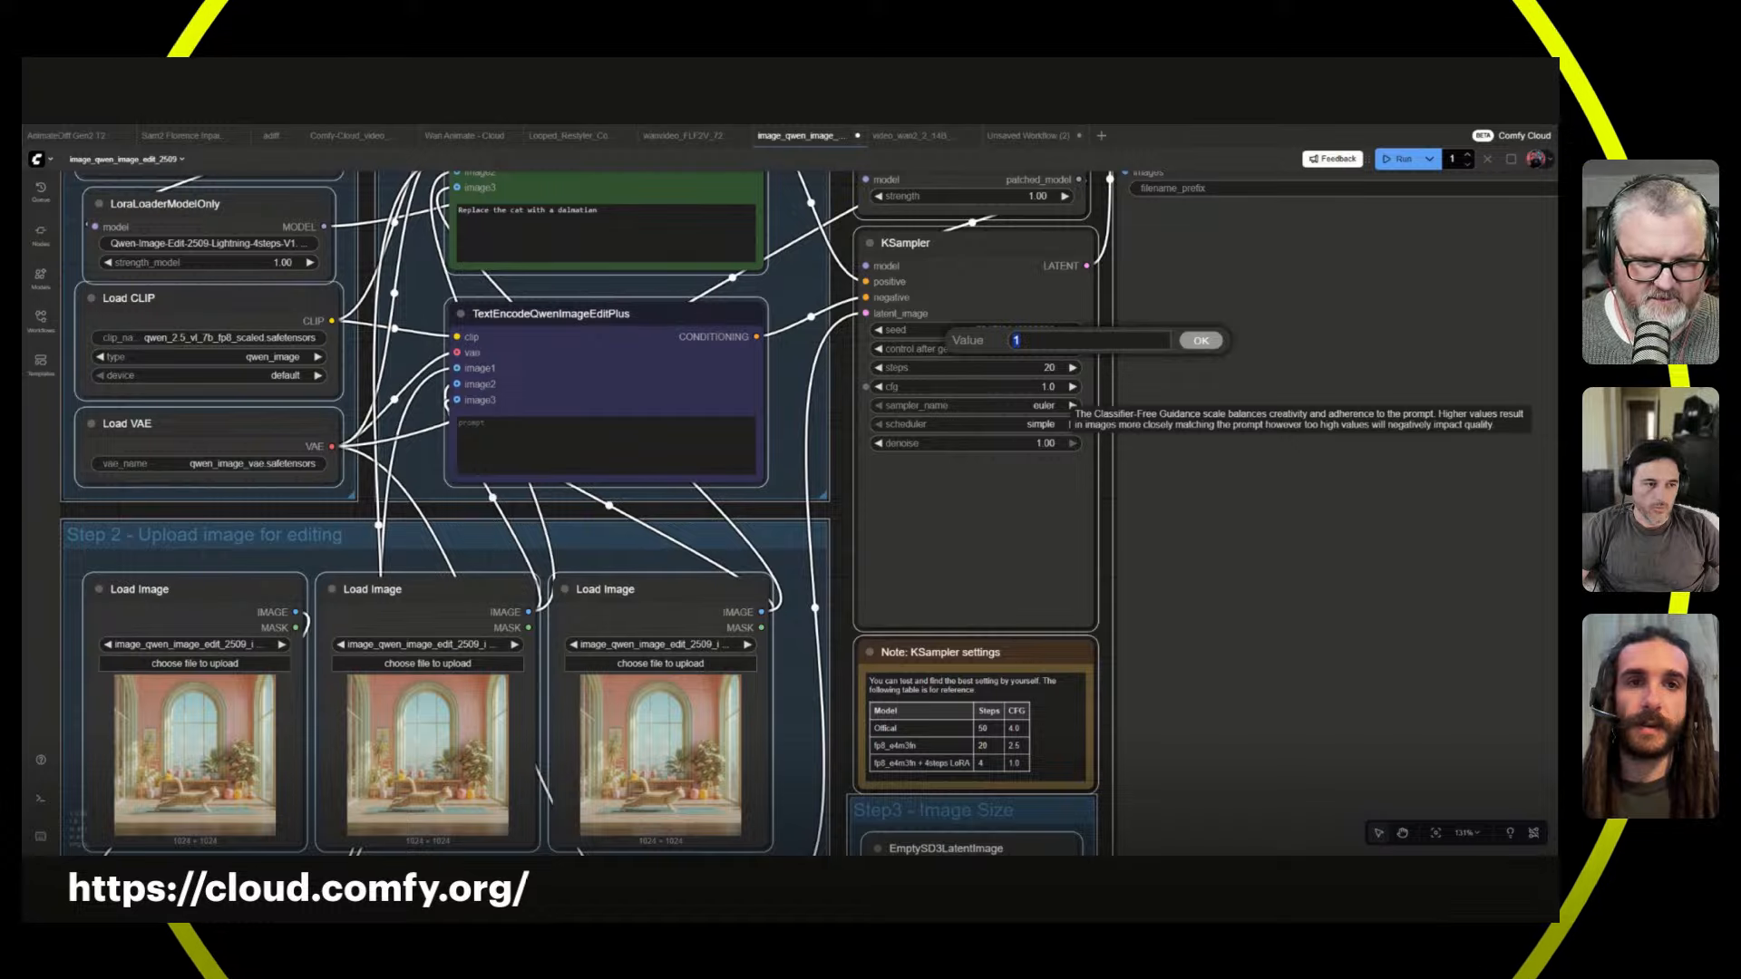
{"action": "type", "text": "4"}
{"action": "key", "text": "Return"}
- Bypass the LoraLoaderModelOnly node that loads the 4-step Lightning LoRA
{"action": "left_click_drag", "start_coordinate": [836, 412], "coordinate": [1323, 686]}
{"action": "scroll", "coordinate": [1323, 686], "scroll_direction": "down", "scroll_amount": 2}
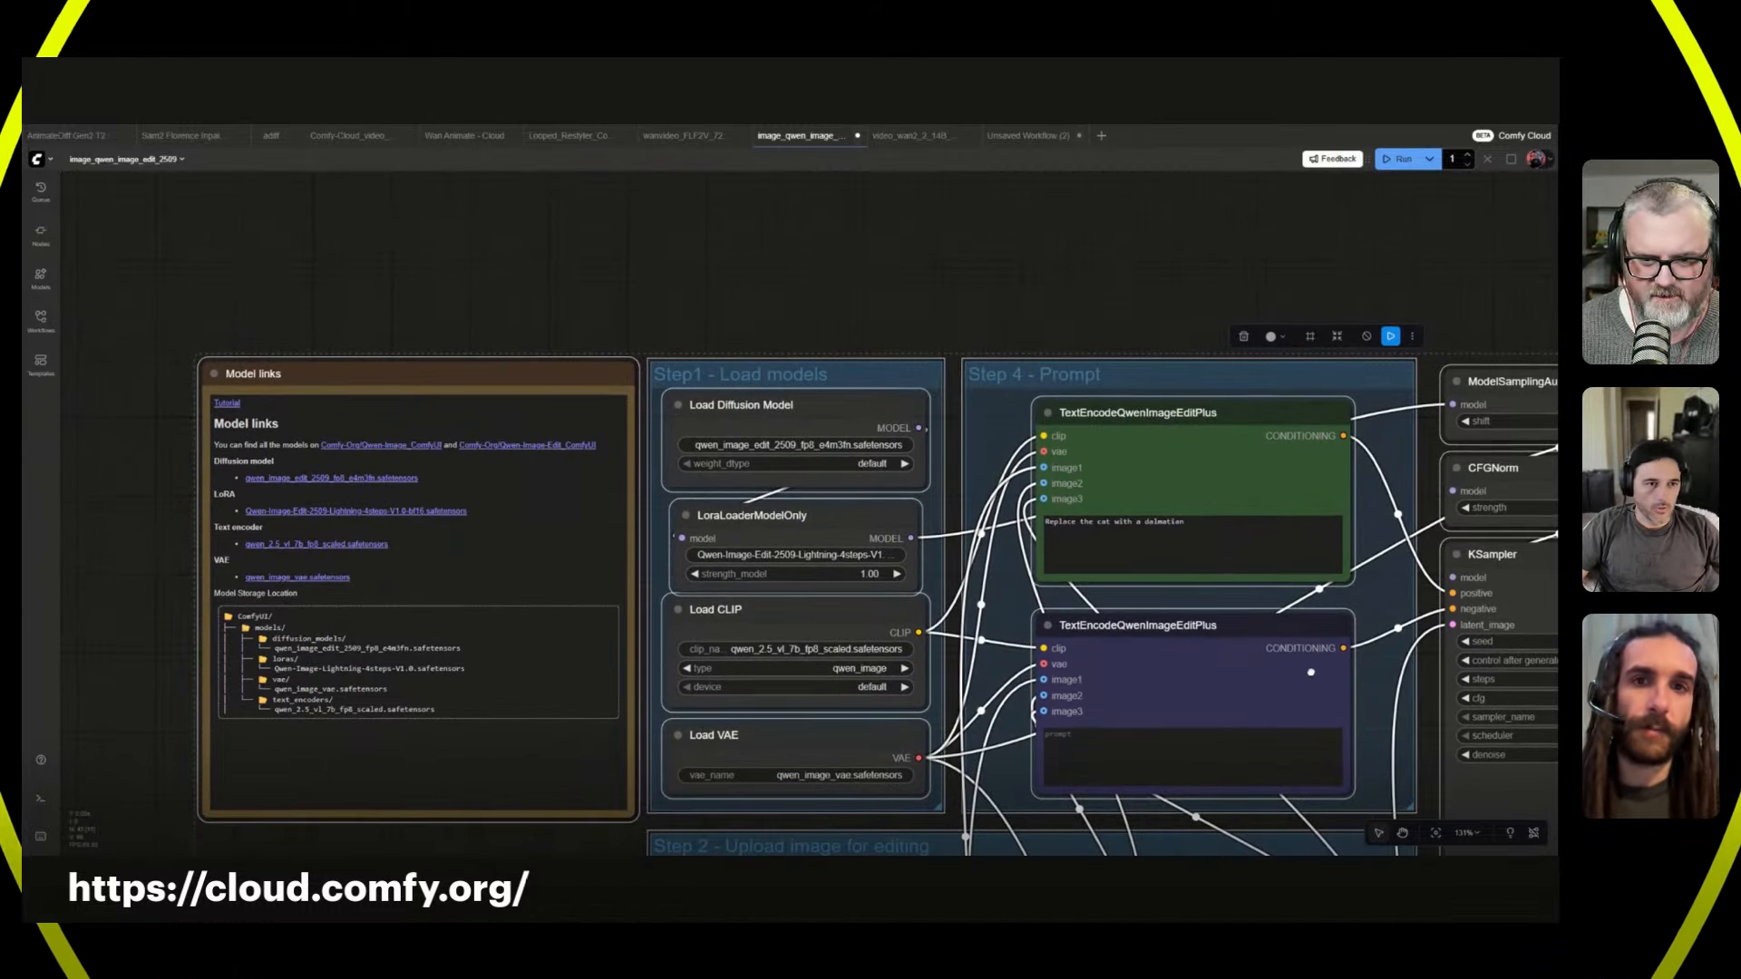
{"action": "left_click_drag", "start_coordinate": [905, 526], "coordinate": [631, 352]}
{"action": "left_click", "coordinate": [907, 531]}
{"action": "key", "text": "ctrl+b"}
{"action": "scroll", "coordinate": [660, 410], "scroll_direction": "down", "scroll_amount": 2}
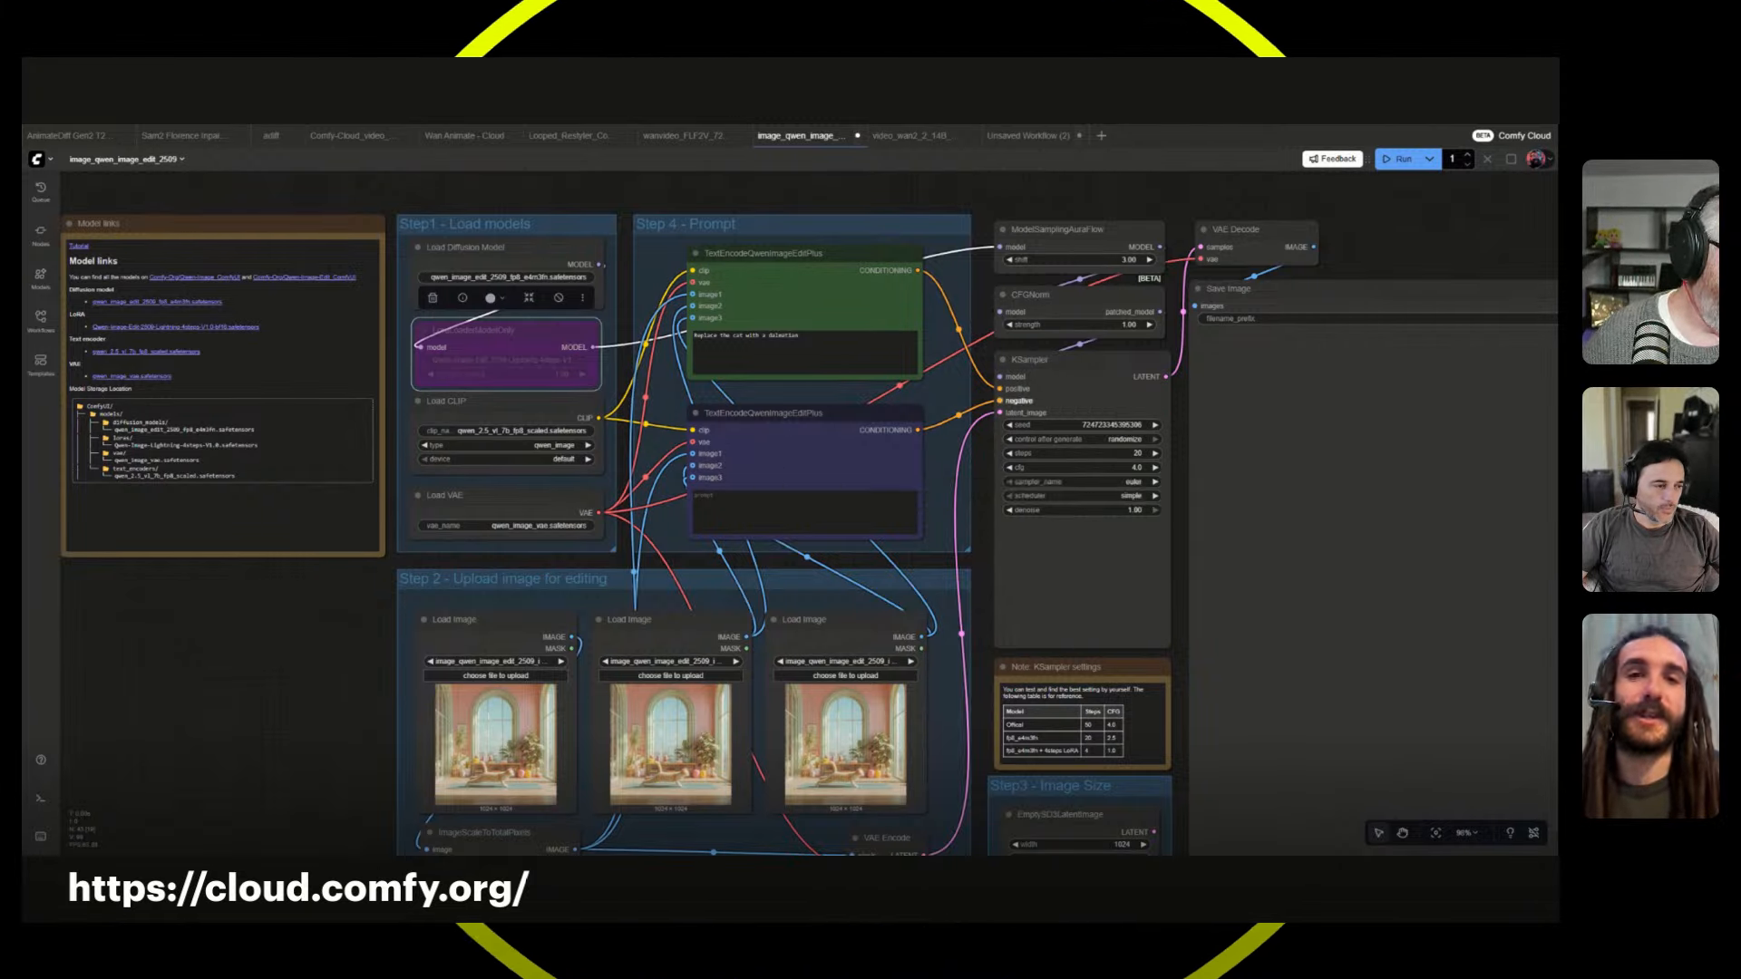
- Run the workflow with the prompt that replaces the cat with a dalmatian
{"action": "scroll", "coordinate": [833, 393], "scroll_direction": "down", "scroll_amount": 1}
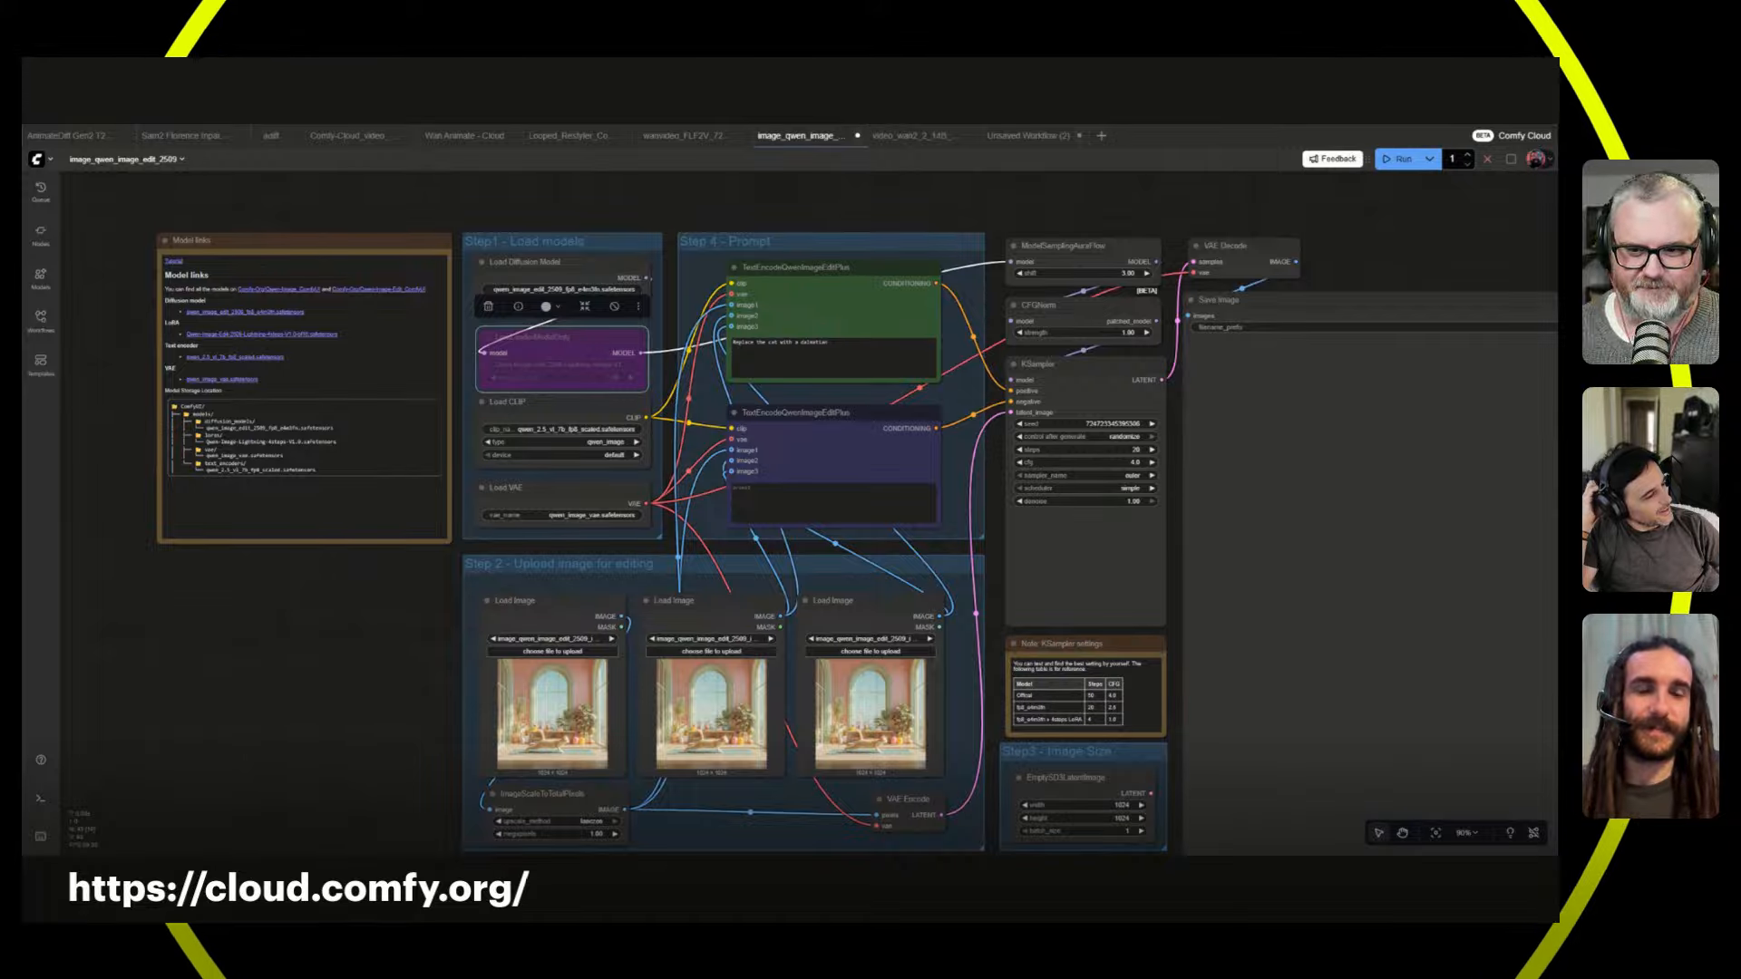
{"action": "key", "text": "ctrl+Return"}
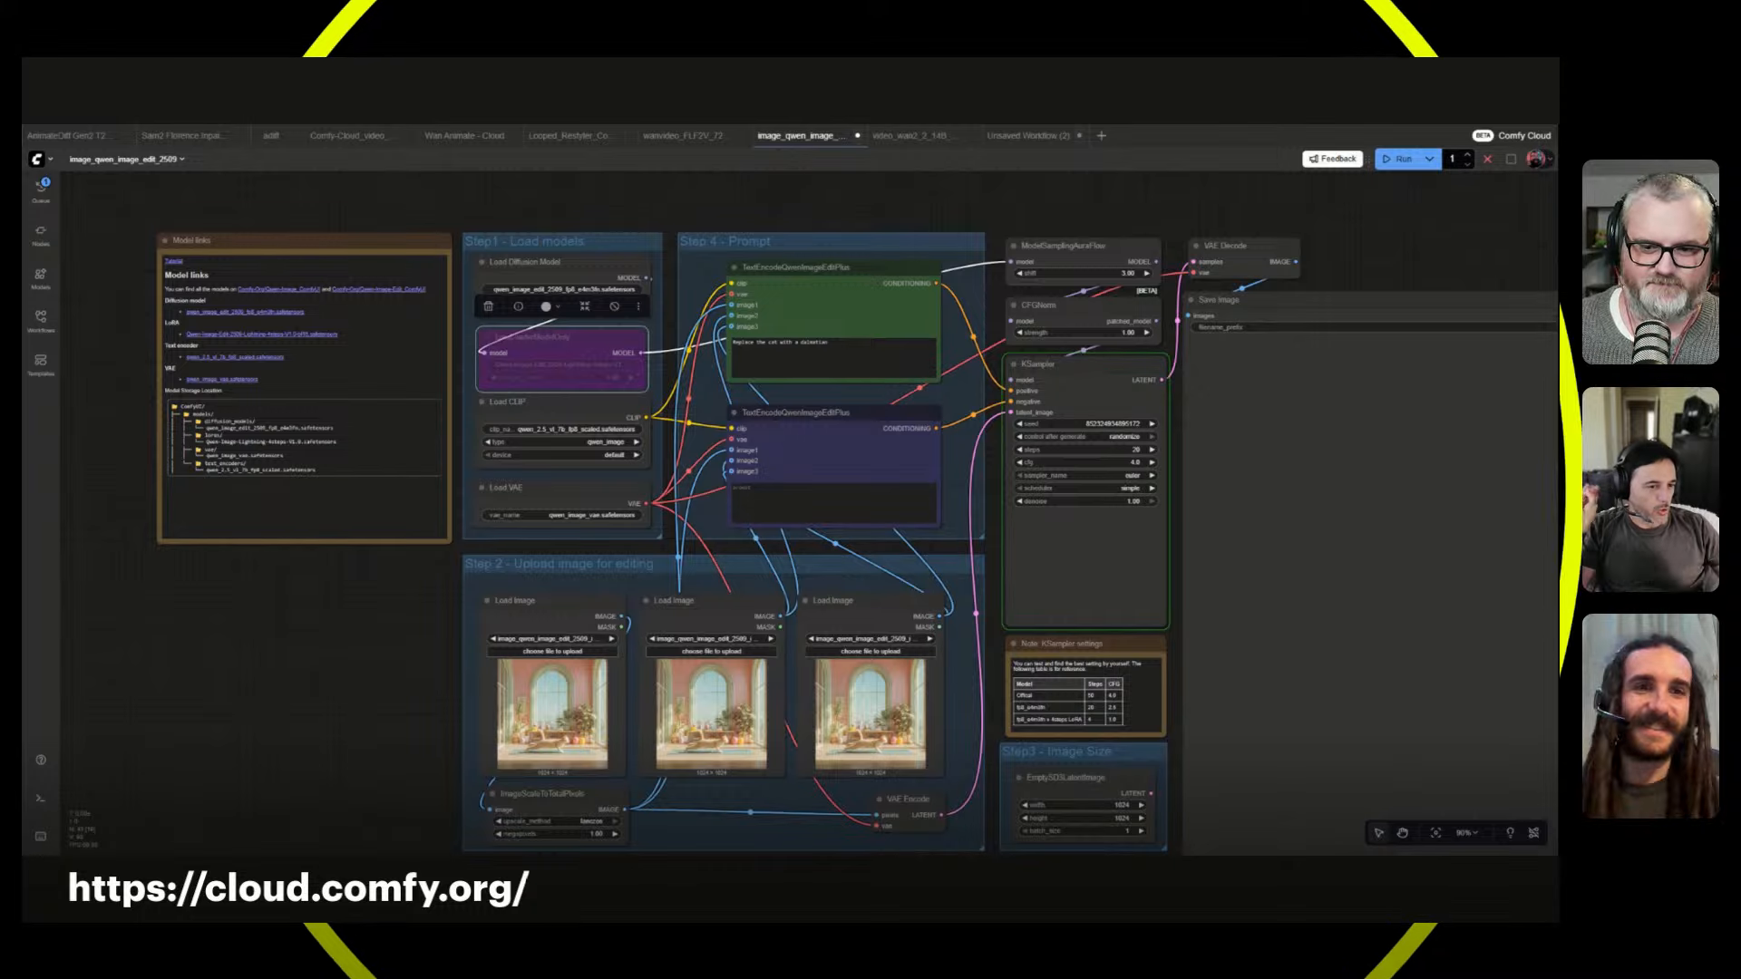
{"action": "left_click", "coordinate": [338, 654]}
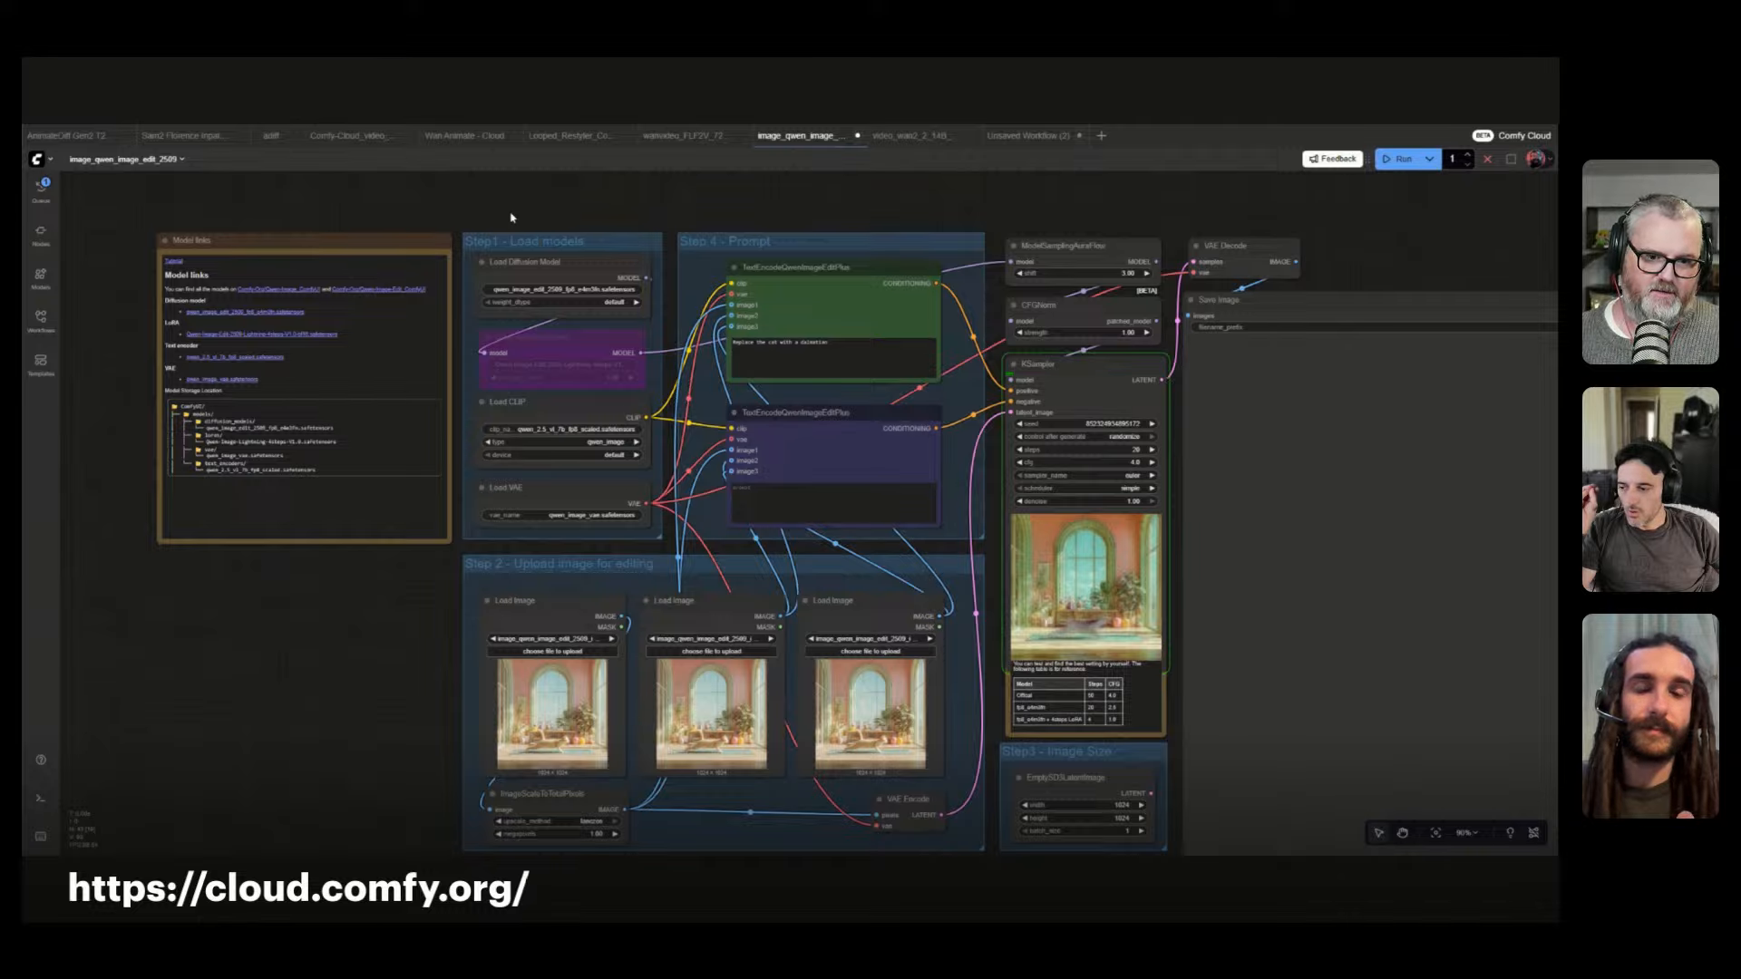
- Examine the KSampler's live preview and the surrounding nodes while the image generates
{"action": "scroll", "coordinate": [1025, 457], "scroll_direction": "up", "scroll_amount": 3}
{"action": "left_click_drag", "start_coordinate": [976, 527], "coordinate": [713, 417]}
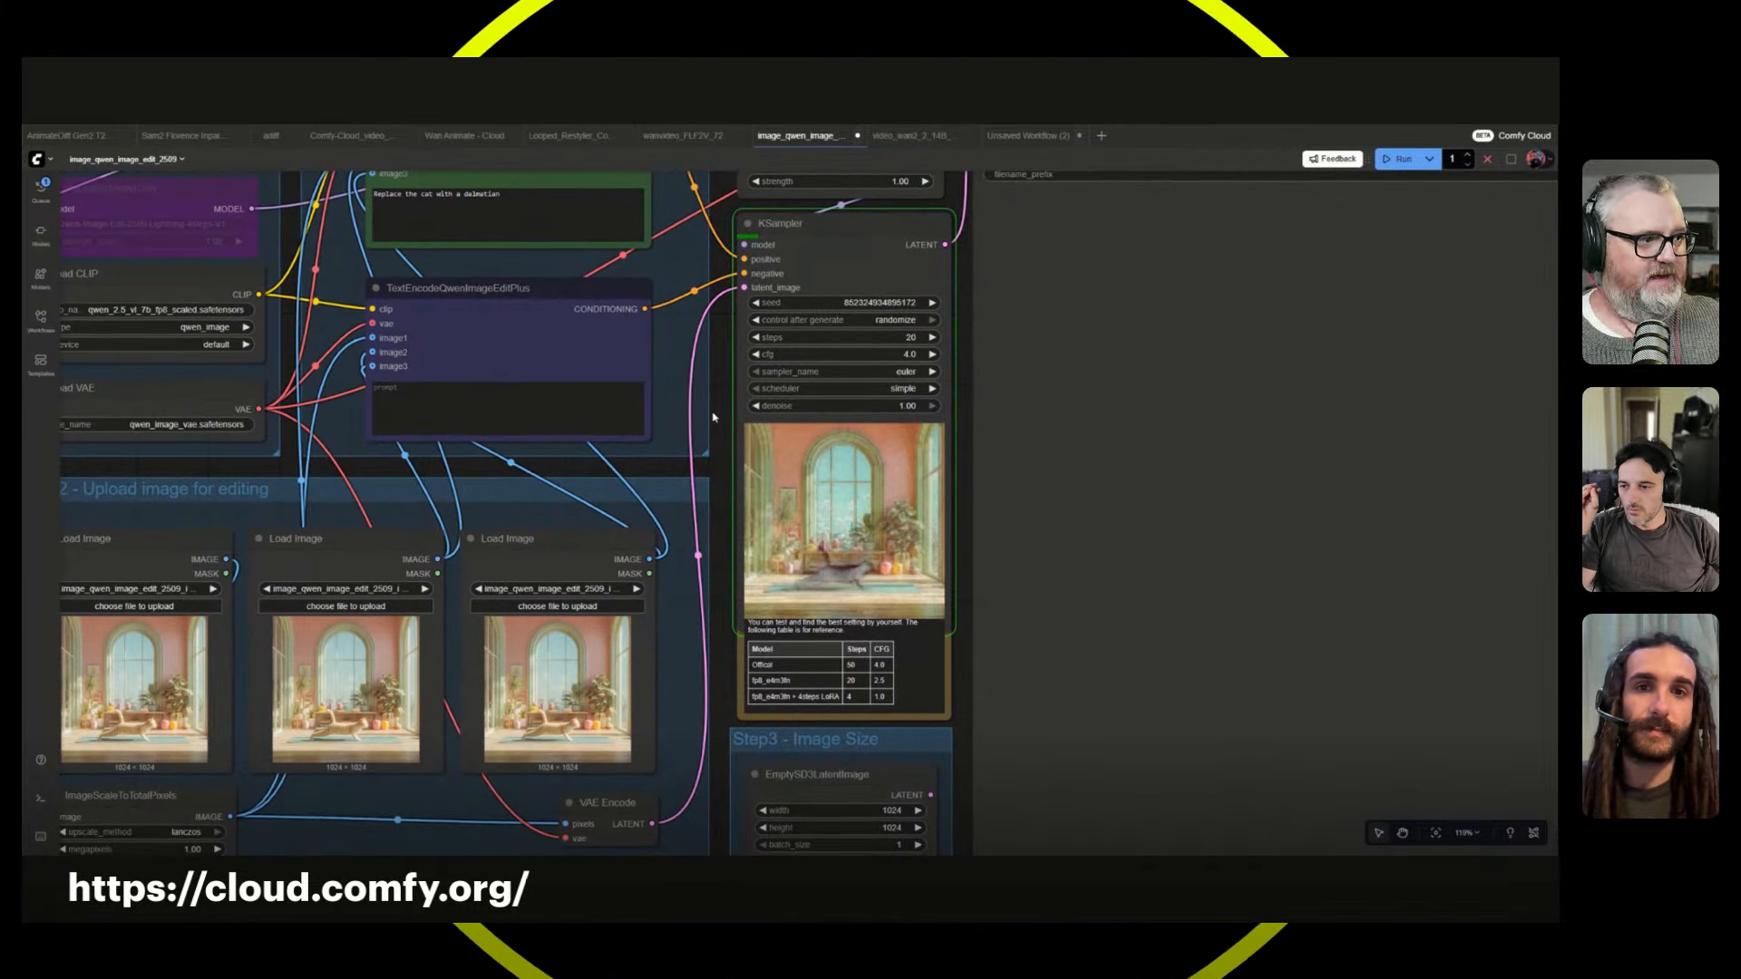
{"action": "scroll", "coordinate": [671, 363], "scroll_direction": "down", "scroll_amount": 5}
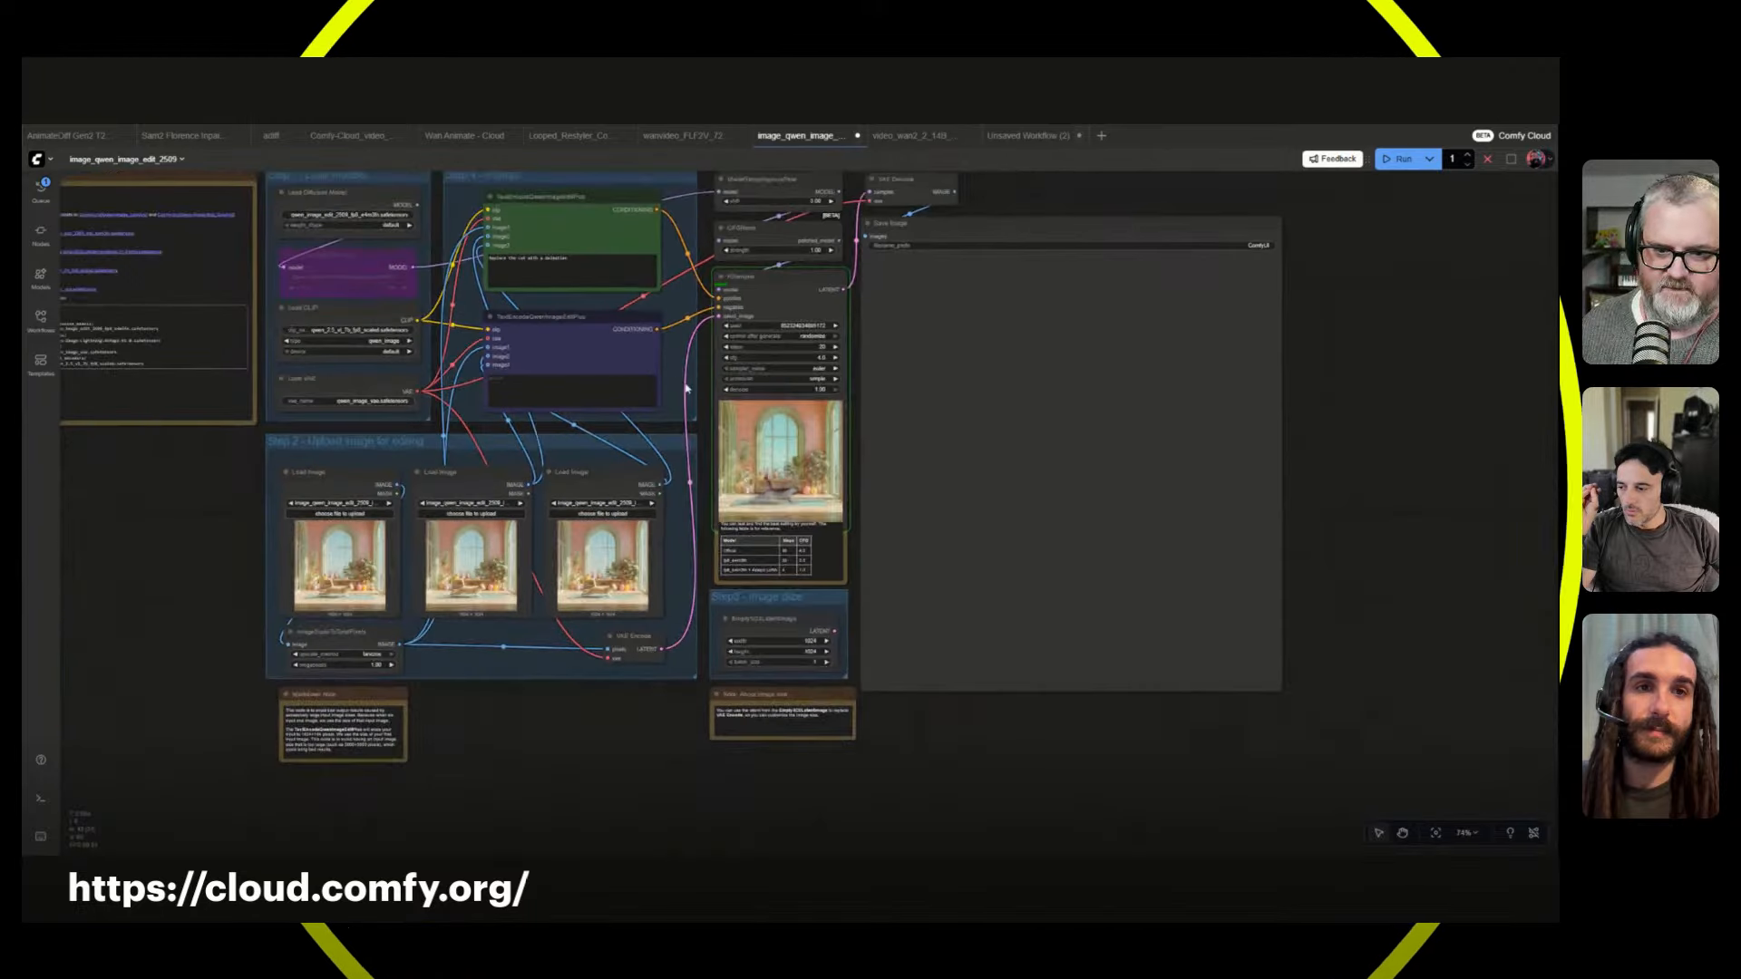
{"action": "left_click_drag", "start_coordinate": [789, 478], "coordinate": [789, 469]}
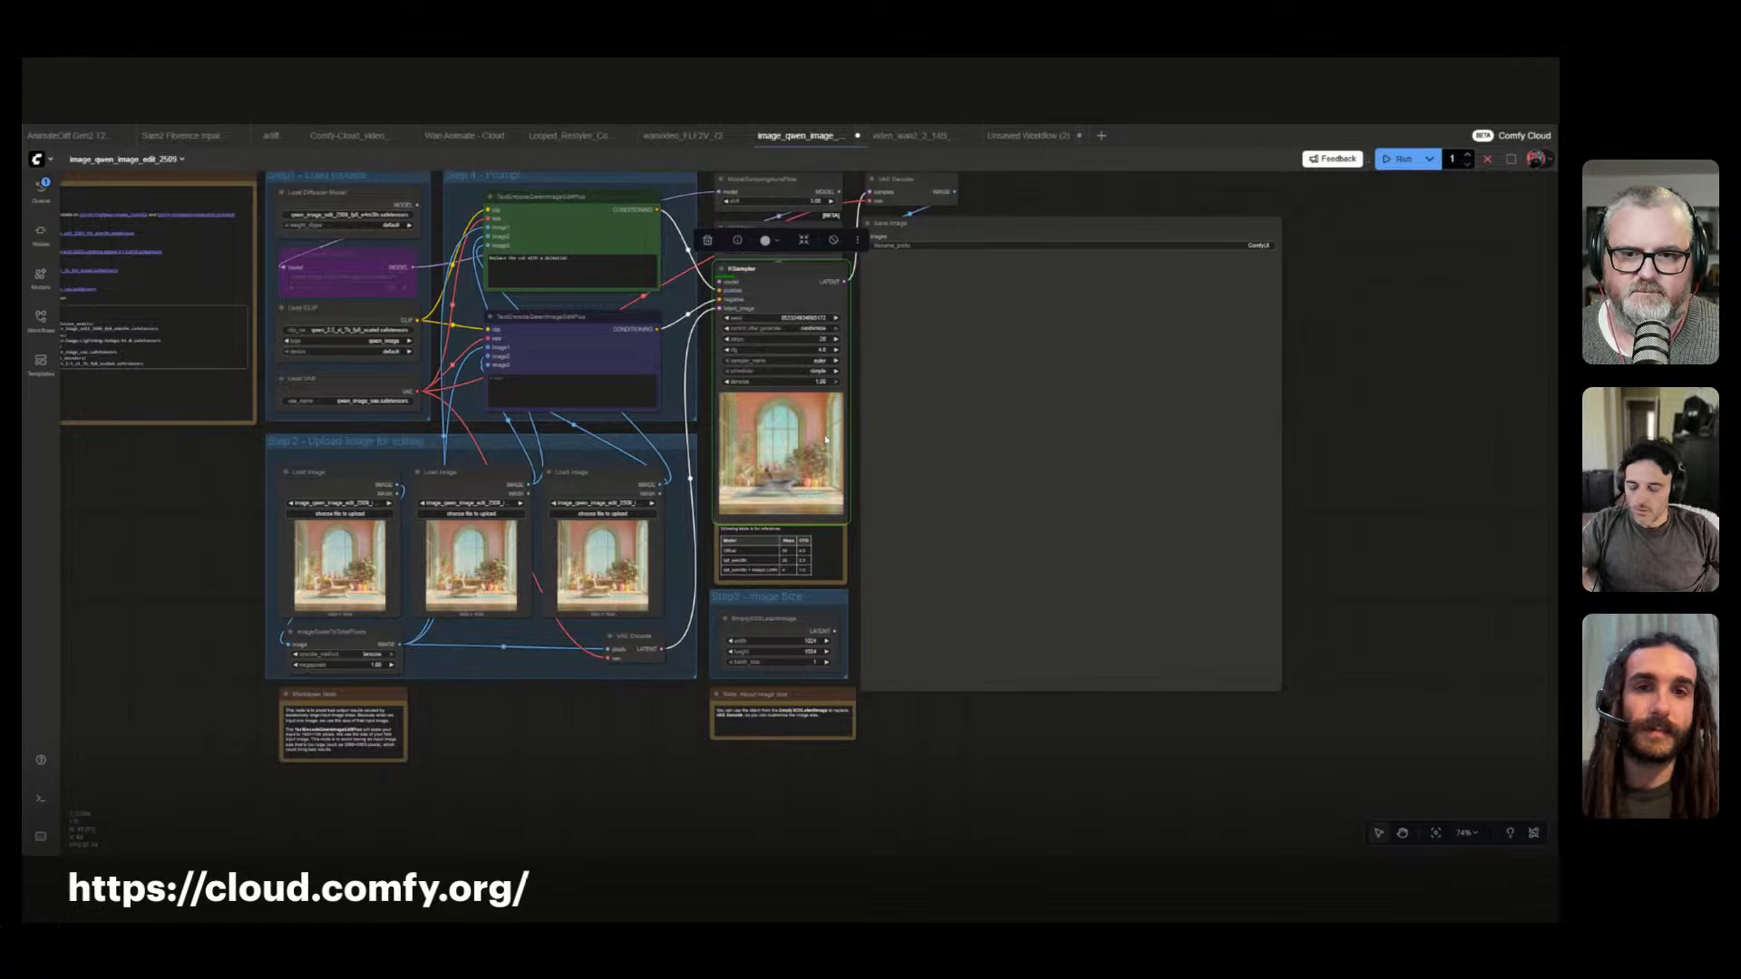
{"action": "left_click", "coordinate": [1419, 396]}
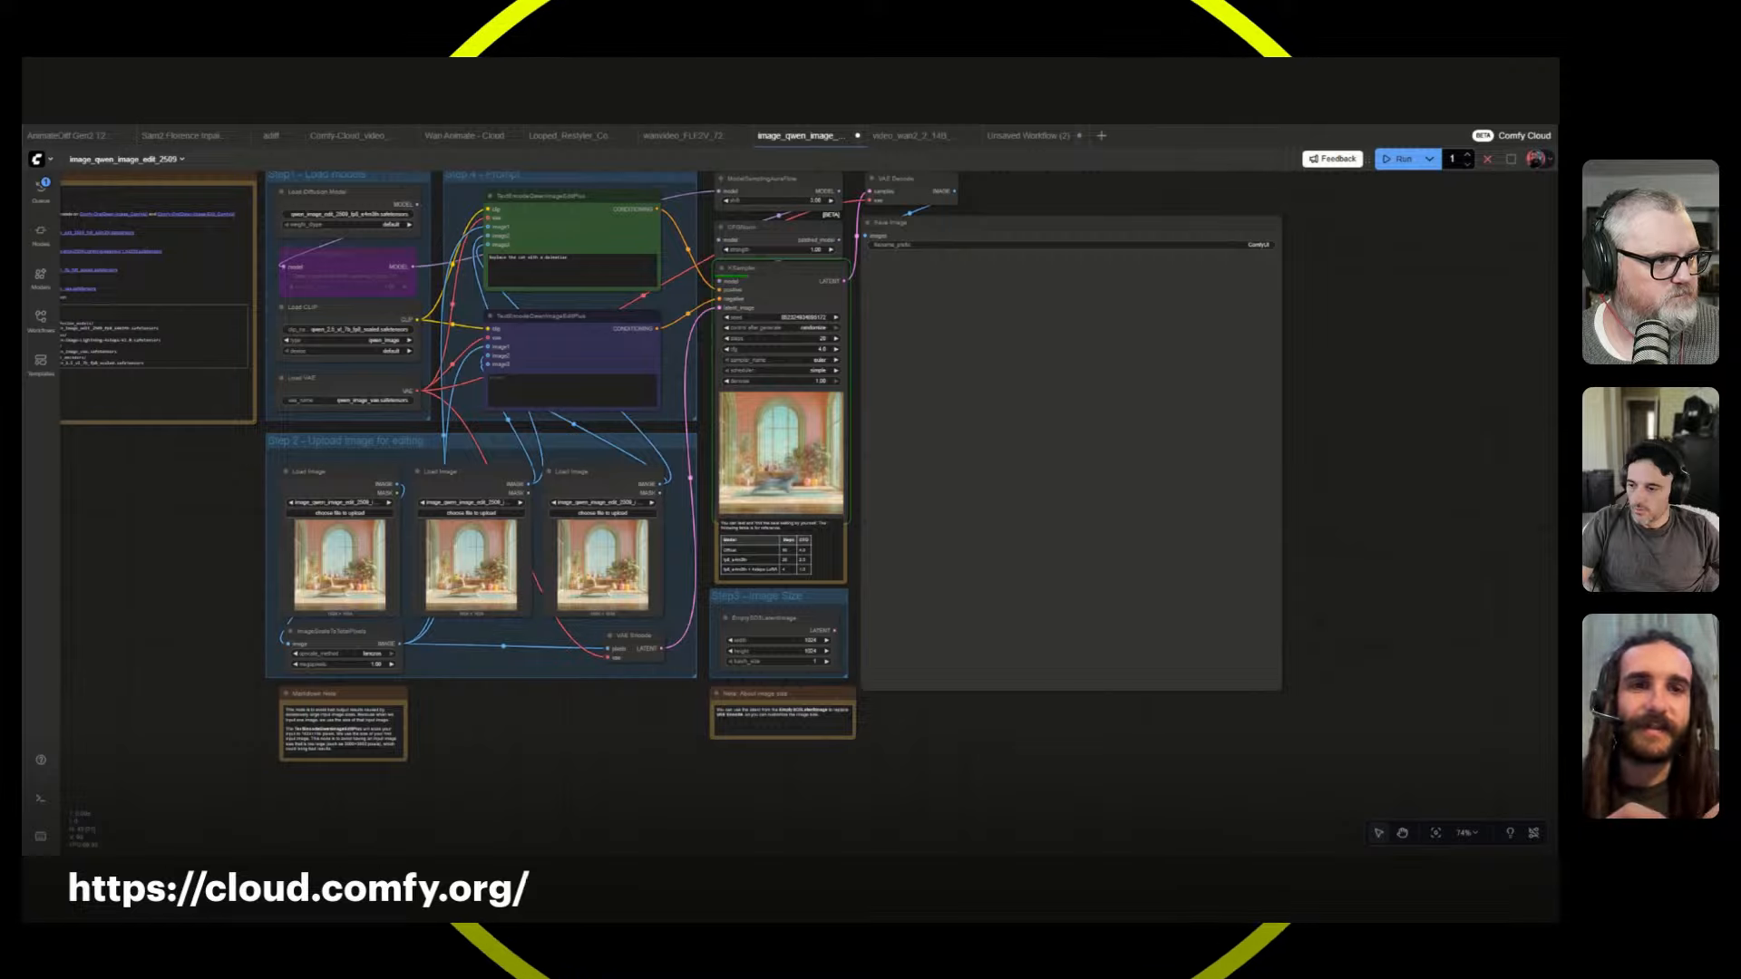
{"action": "scroll", "coordinate": [1023, 504], "scroll_direction": "down", "scroll_amount": 4}
{"action": "scroll", "coordinate": [296, 355], "scroll_direction": "up", "scroll_amount": 5}
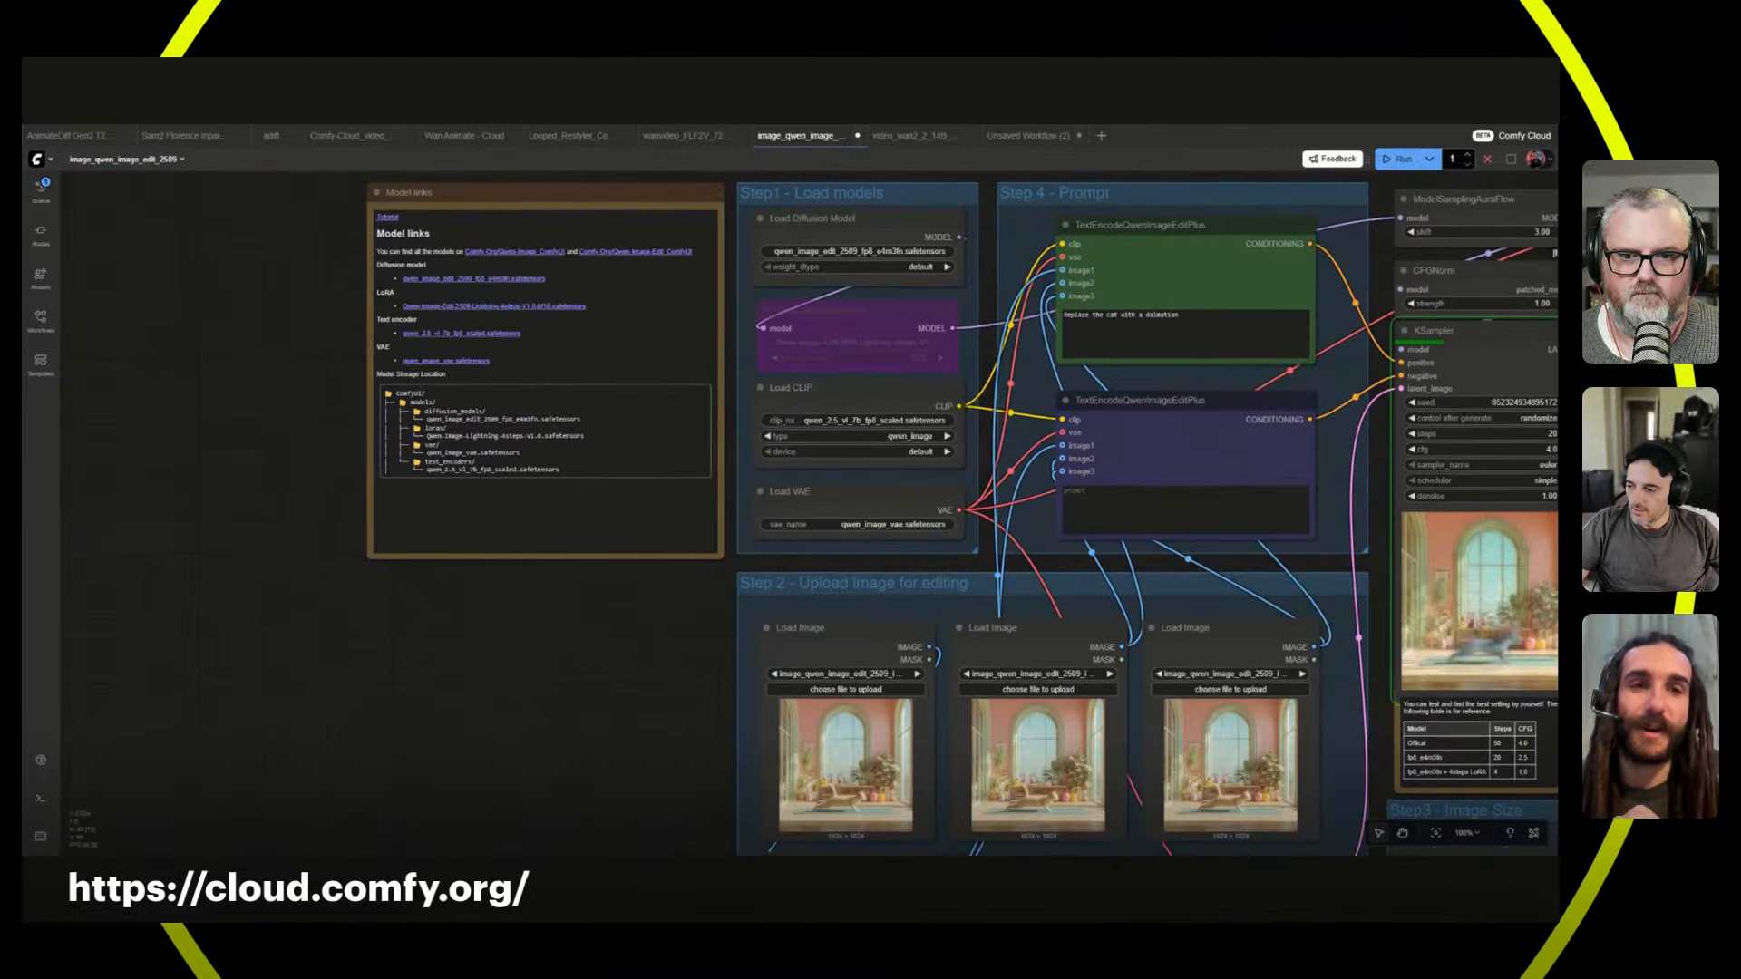
{"action": "left_click_drag", "start_coordinate": [1497, 626], "coordinate": [956, 653]}
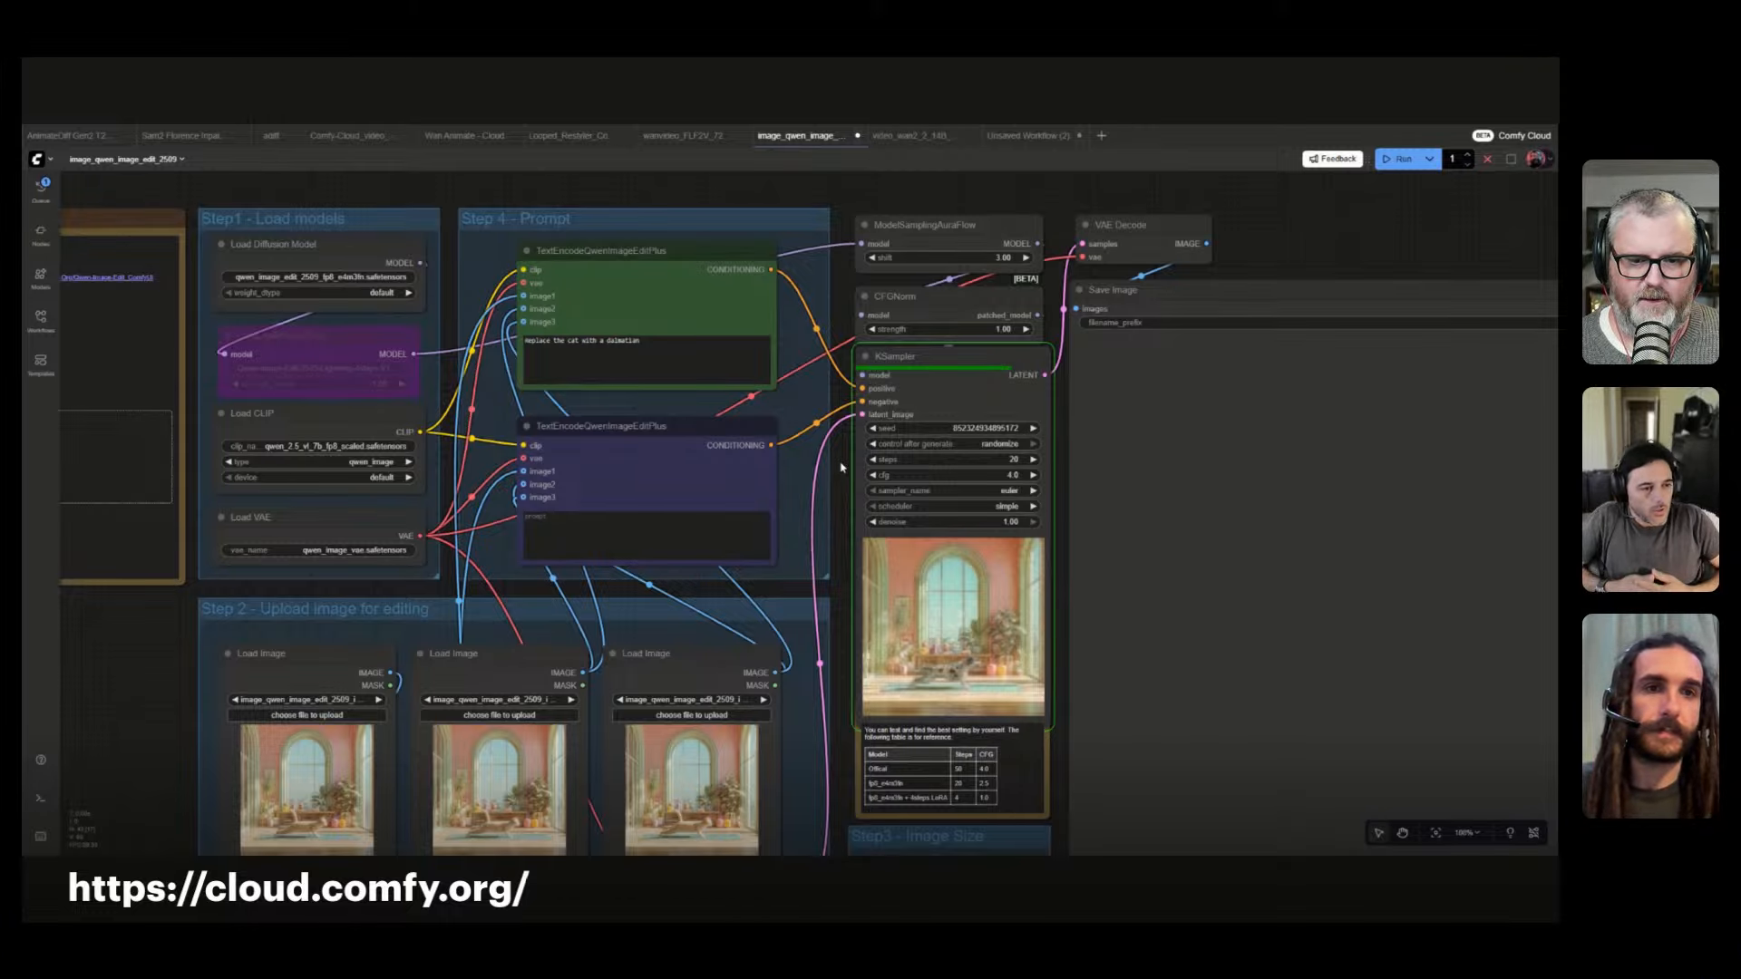
- Bypass the second and third Load Image nodes in the Step 2 upload group
{"action": "scroll", "coordinate": [816, 485], "scroll_direction": "up", "scroll_amount": 3}
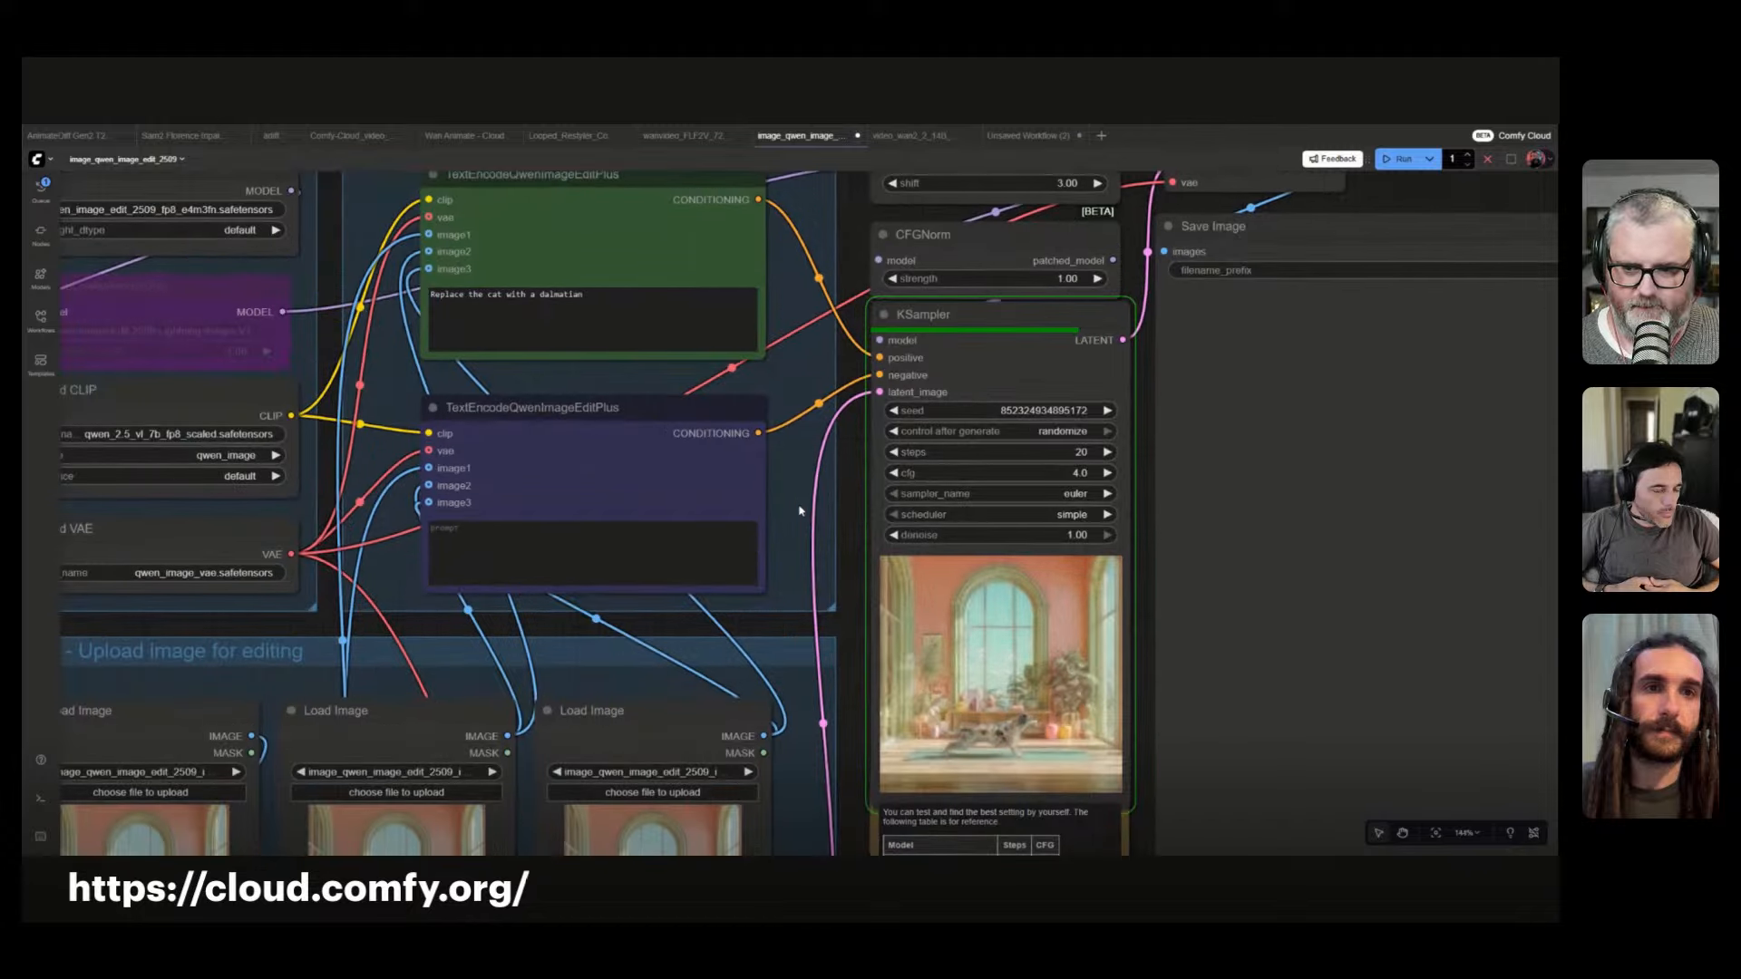
{"action": "left_click_drag", "start_coordinate": [801, 509], "coordinate": [1022, 264]}
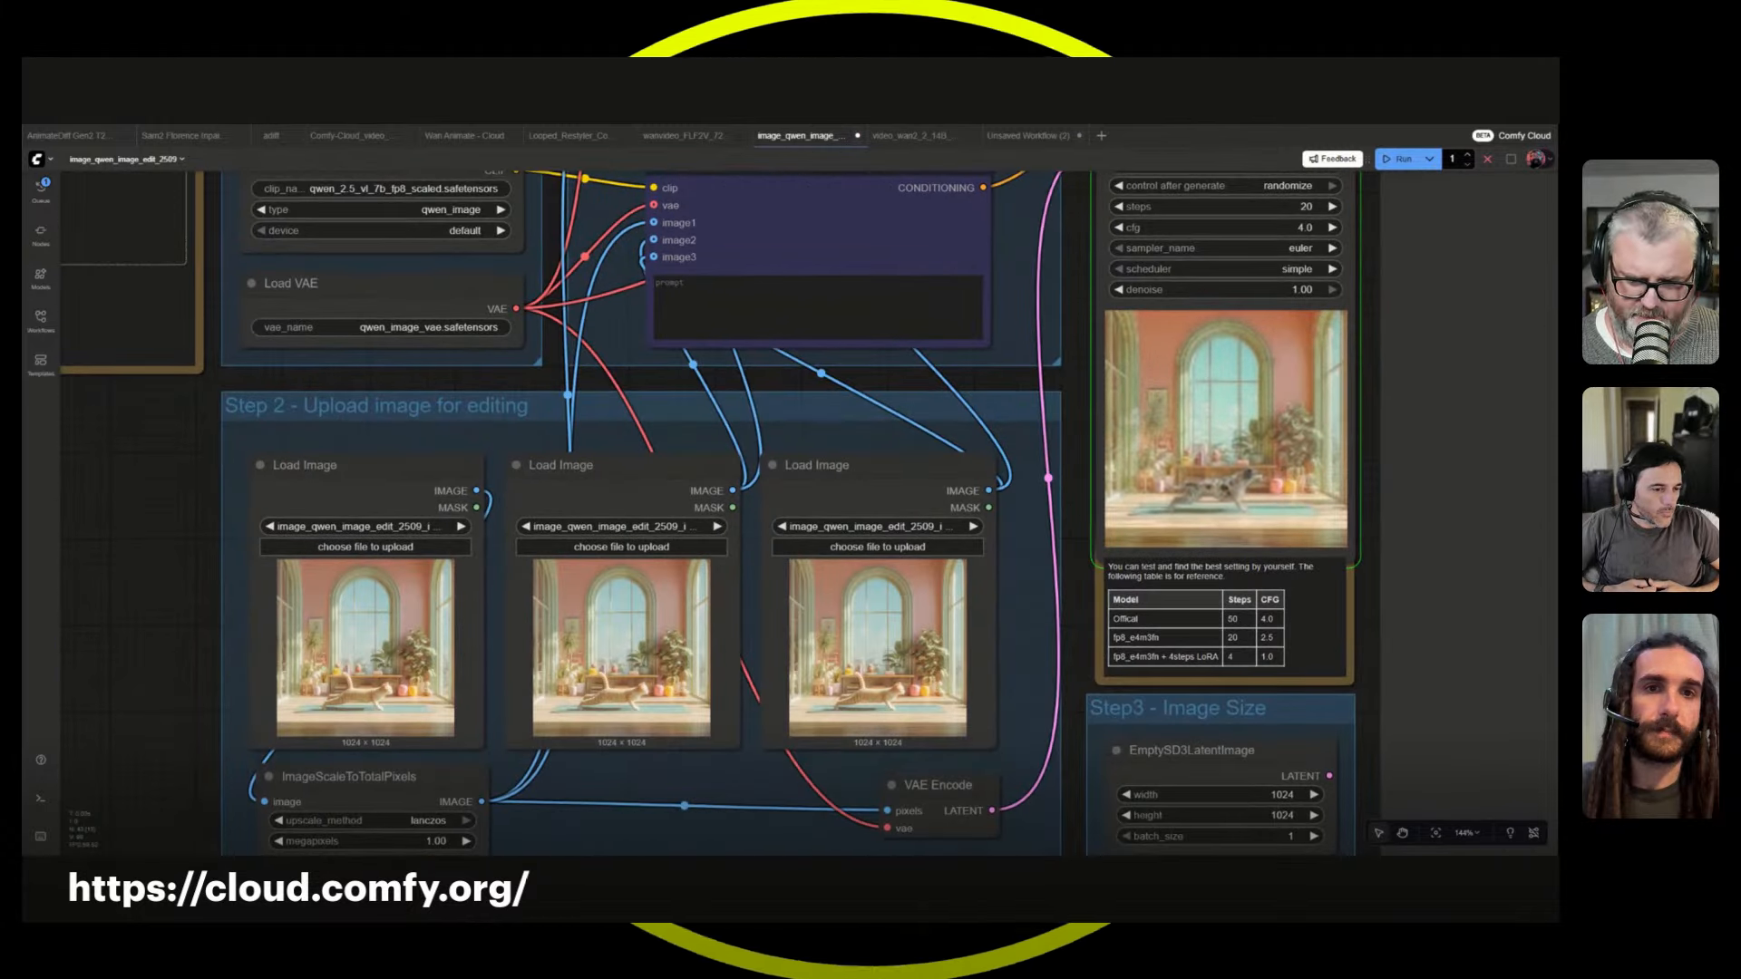
{"action": "scroll", "coordinate": [835, 598], "scroll_direction": "down", "scroll_amount": 5}
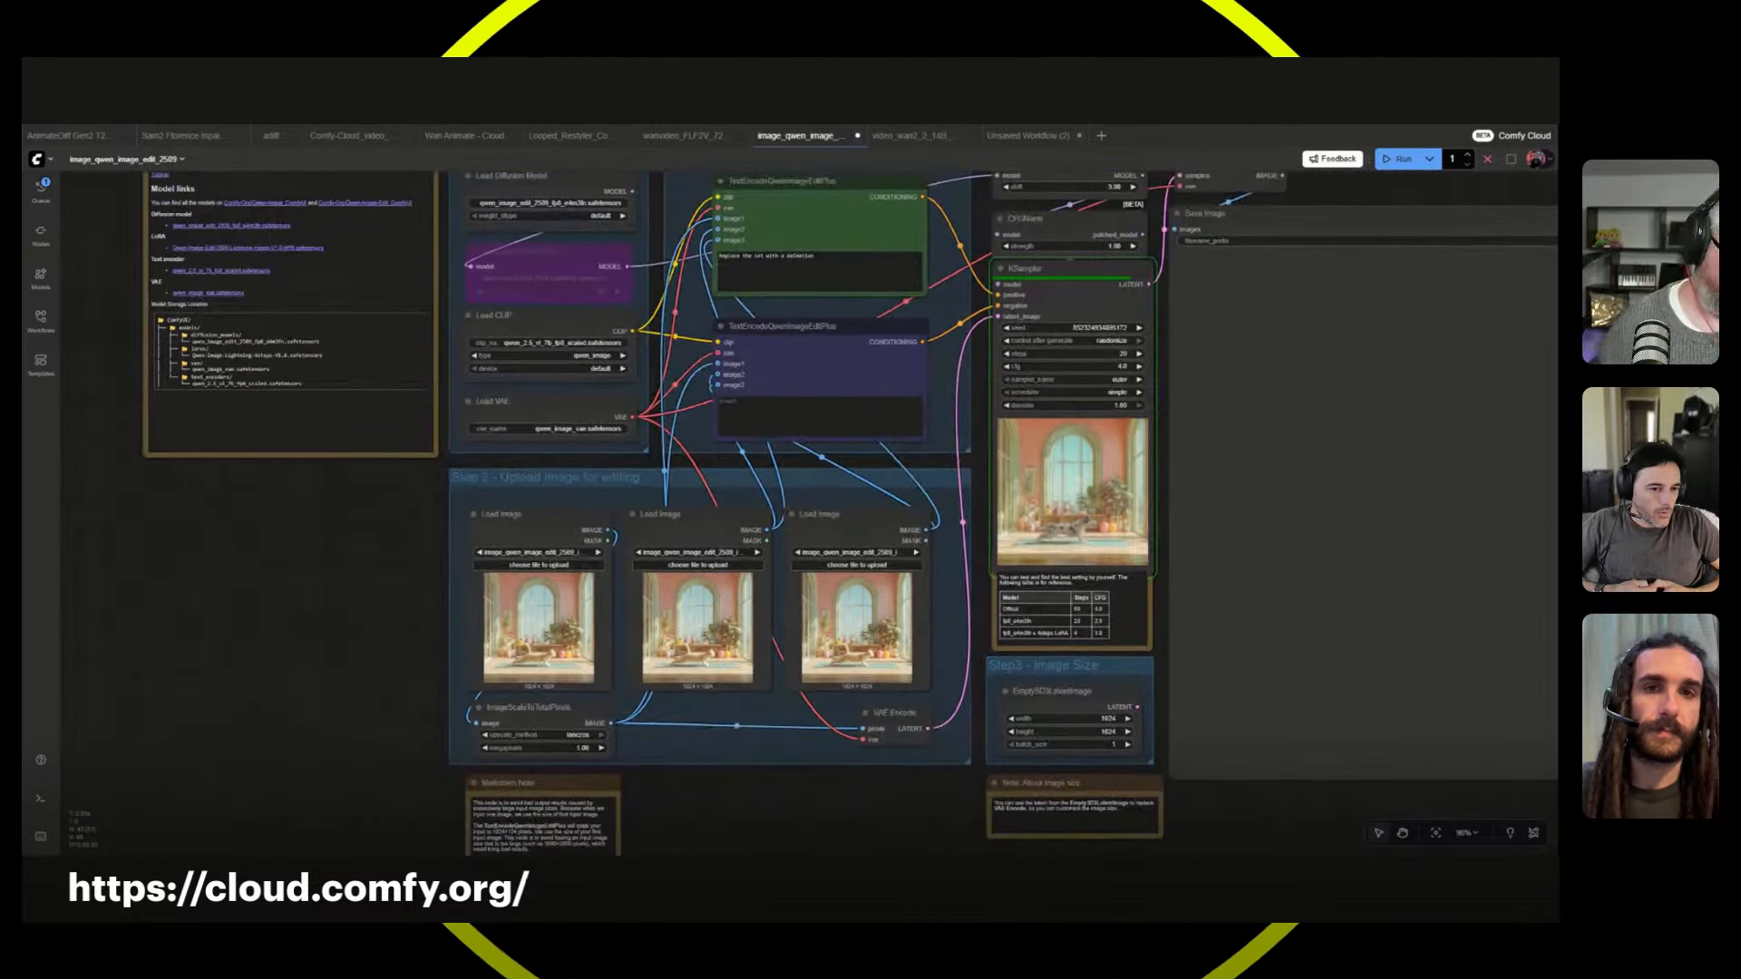
{"action": "left_click", "coordinate": [690, 514]}
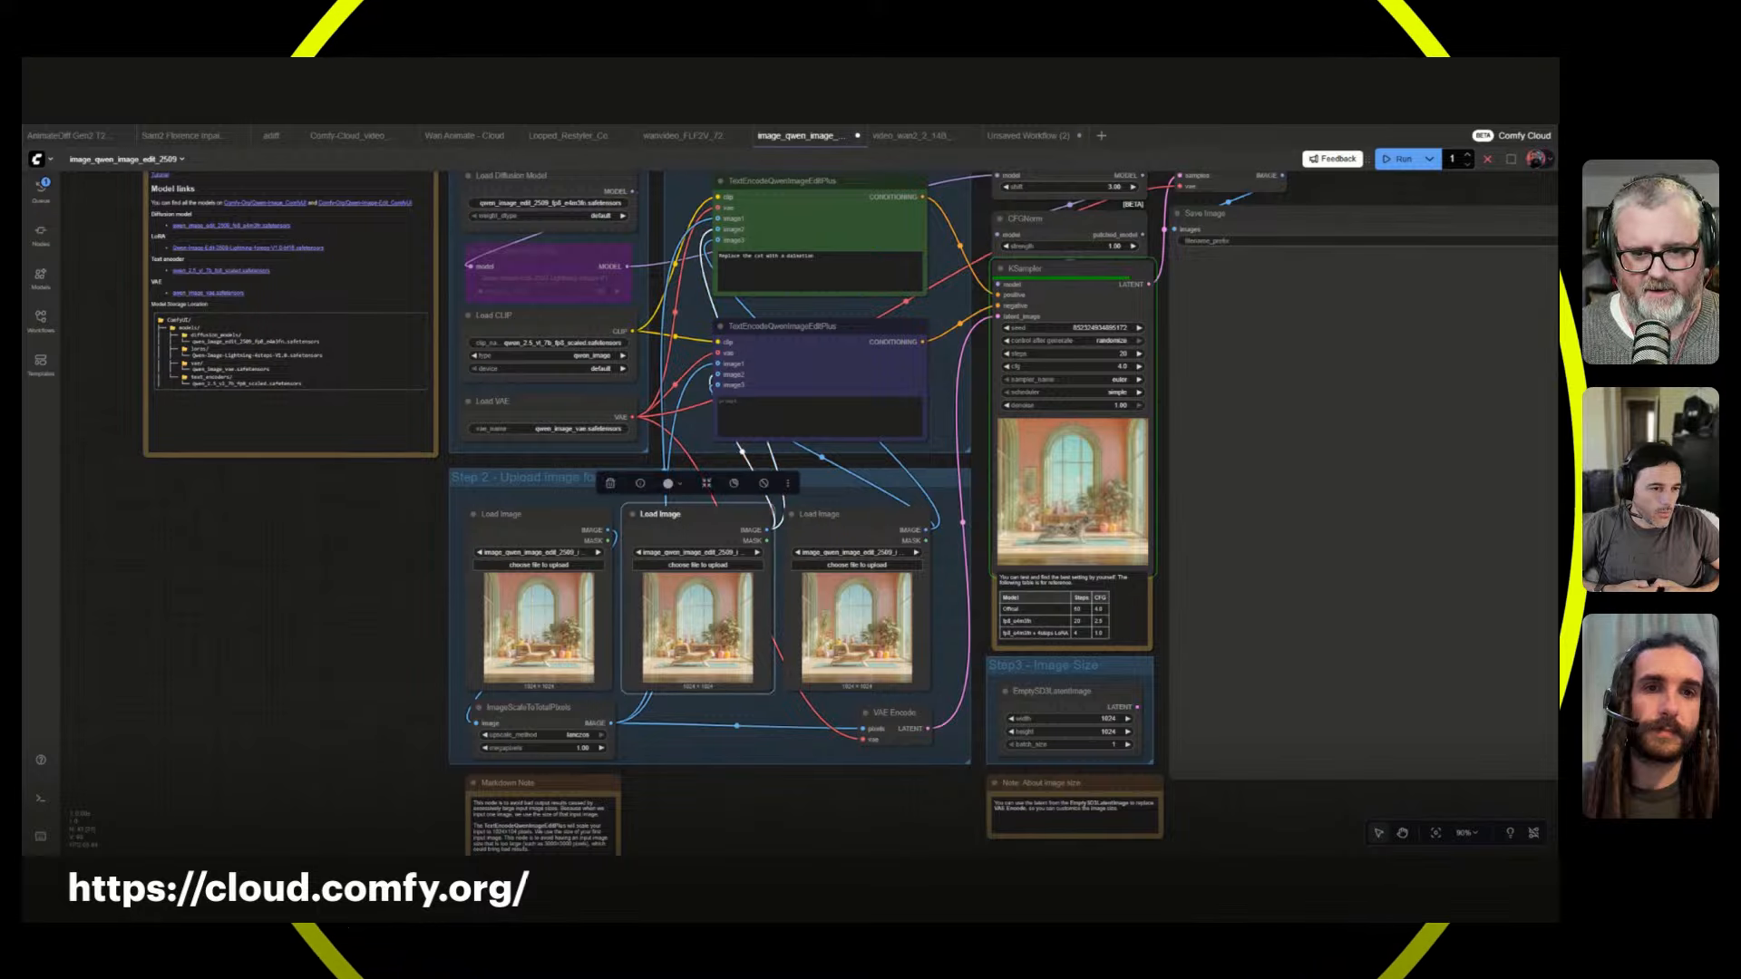
{"action": "left_click", "coordinate": [848, 514], "text": "shift"}
{"action": "key", "text": "ctrl+b"}
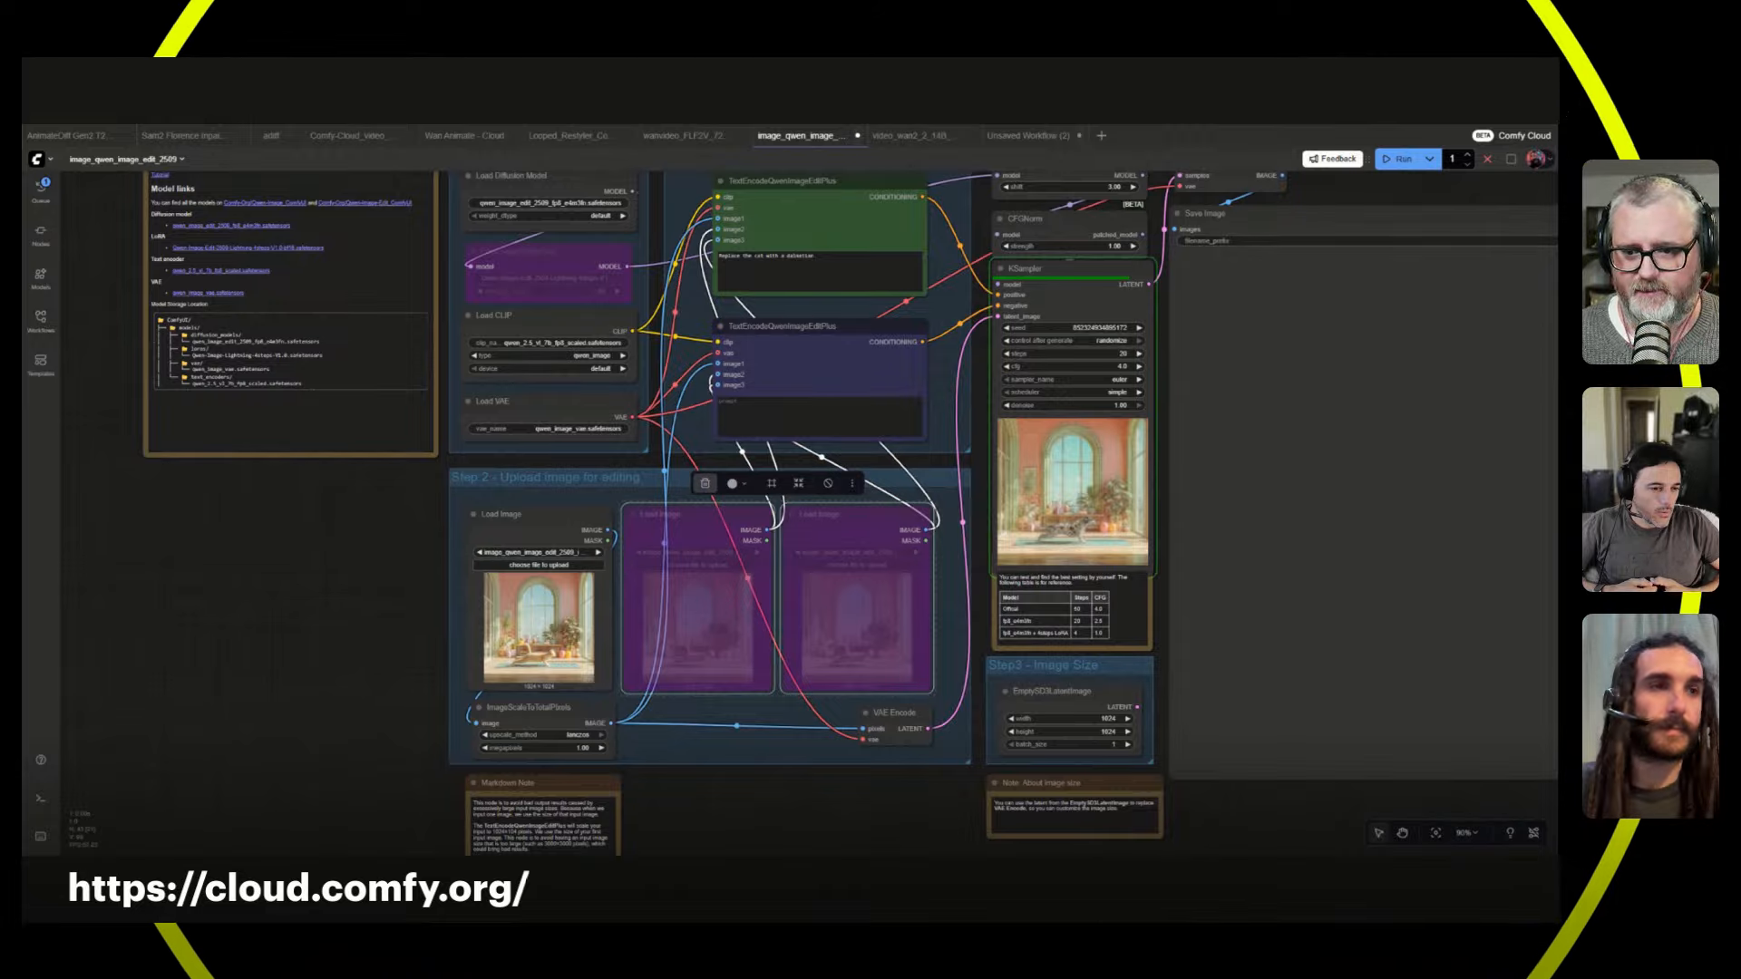
- Deselect the nodes and view the generated image in the Save Image node
{"action": "left_click_drag", "start_coordinate": [693, 407], "coordinate": [625, 476]}
{"action": "left_click", "coordinate": [625, 476]}
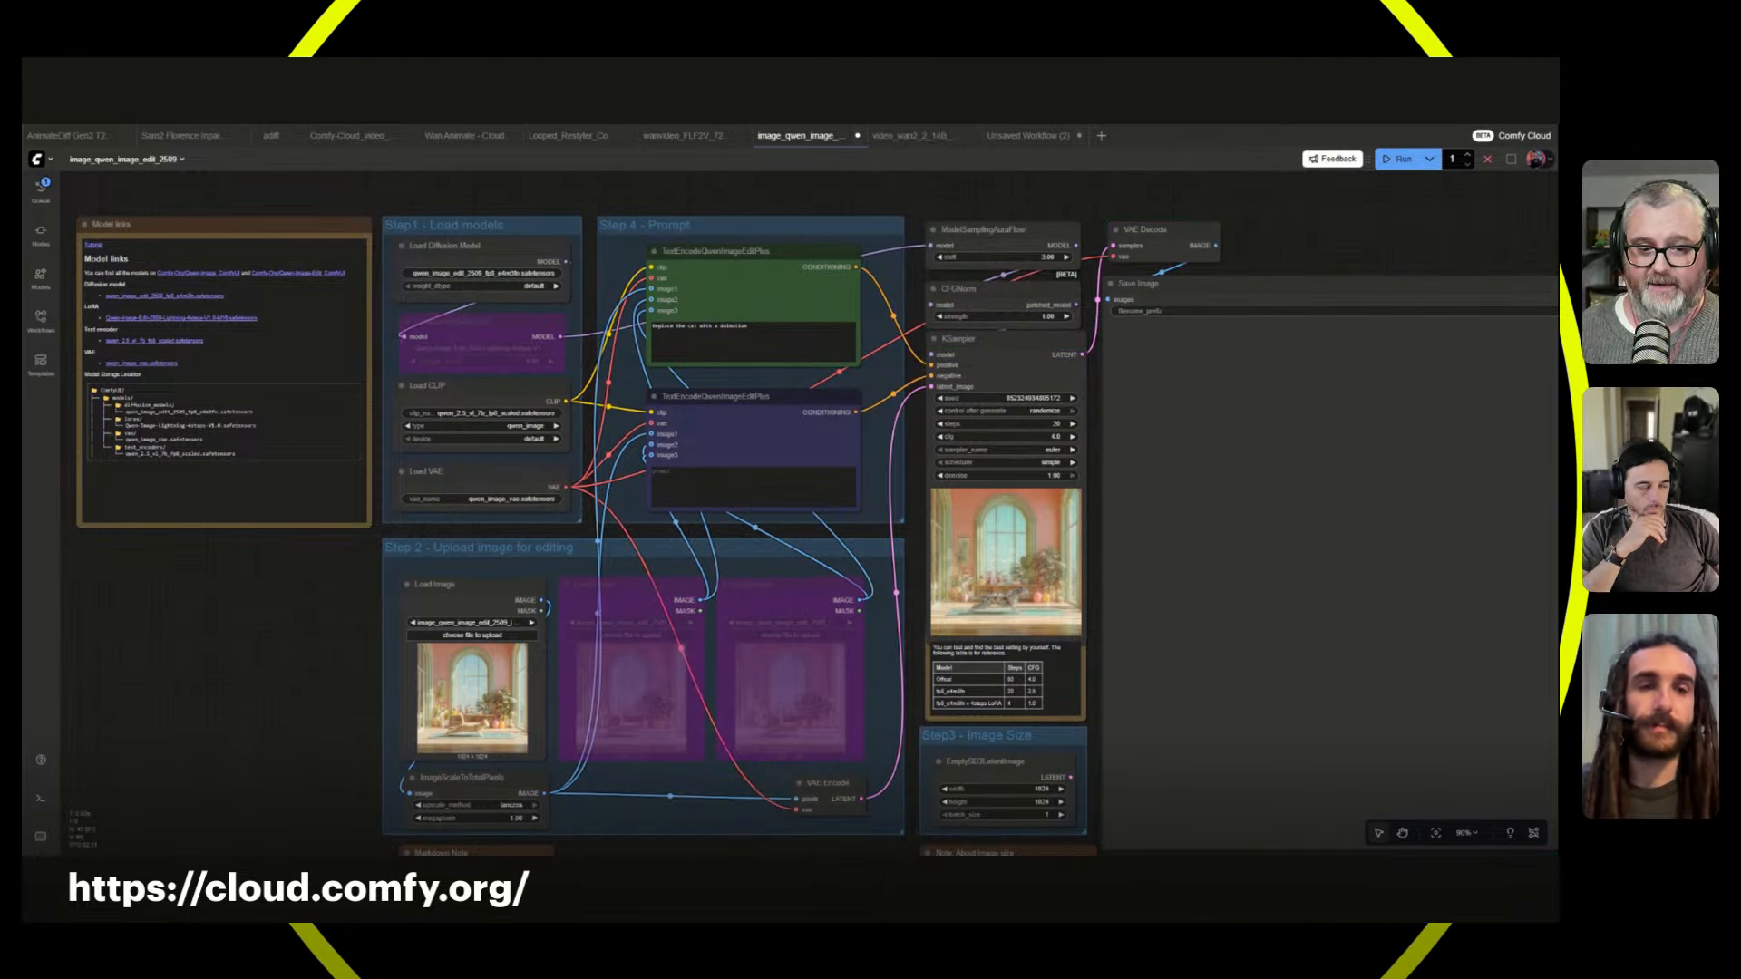
{"action": "left_click_drag", "start_coordinate": [1027, 535], "coordinate": [362, 427]}
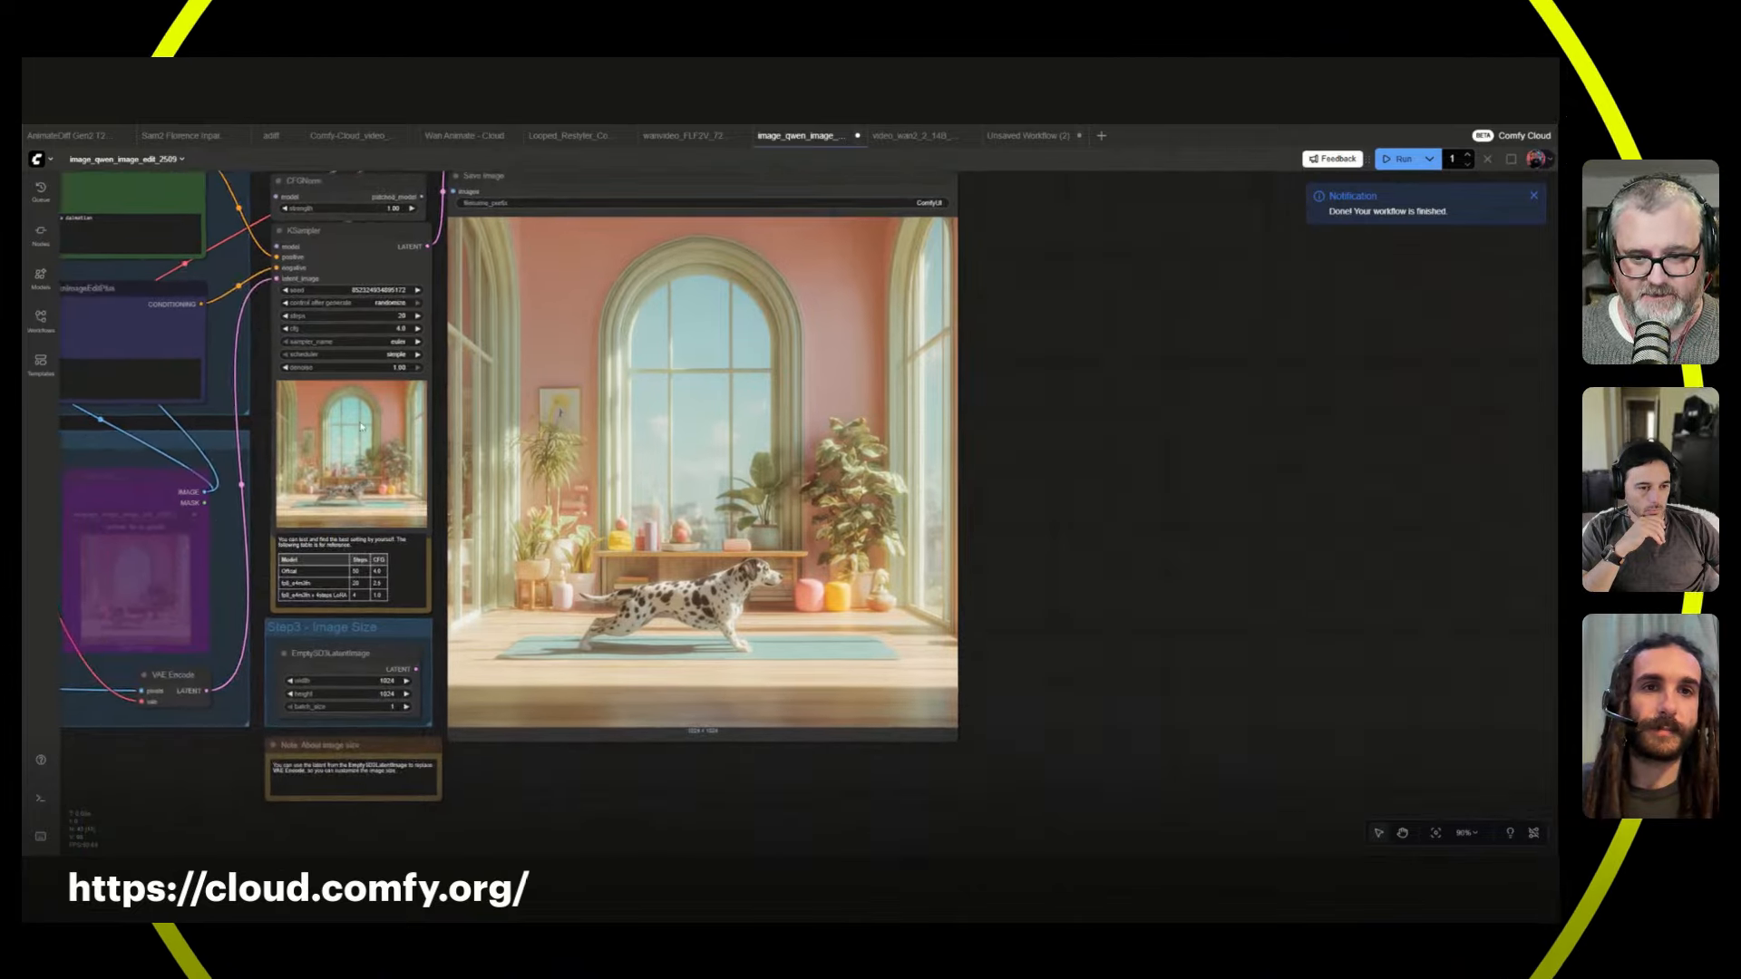
- Set the KSampler to 4 steps and a CFG of 1.0, matching the Lightning LoRA settings
{"action": "scroll", "coordinate": [544, 582], "scroll_direction": "up", "scroll_amount": 4}
{"action": "scroll", "coordinate": [966, 640], "scroll_direction": "down", "scroll_amount": 6}
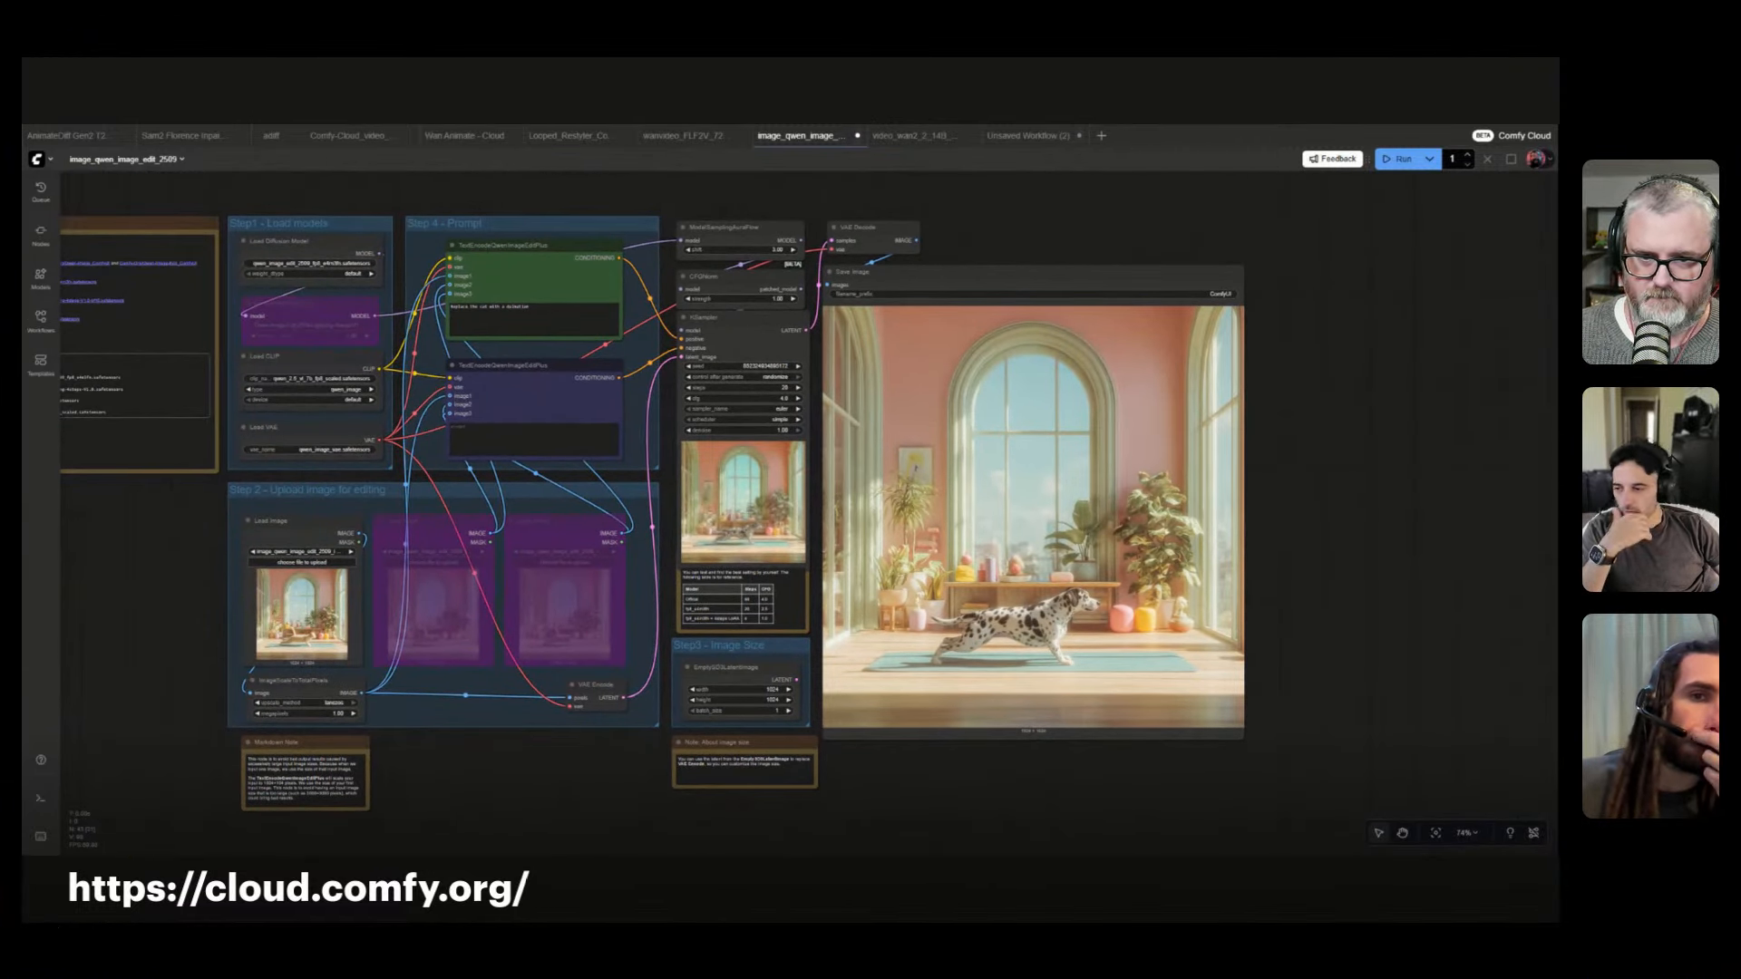
{"action": "scroll", "coordinate": [779, 404], "scroll_direction": "up", "scroll_amount": 1}
{"action": "key", "text": "Return"}
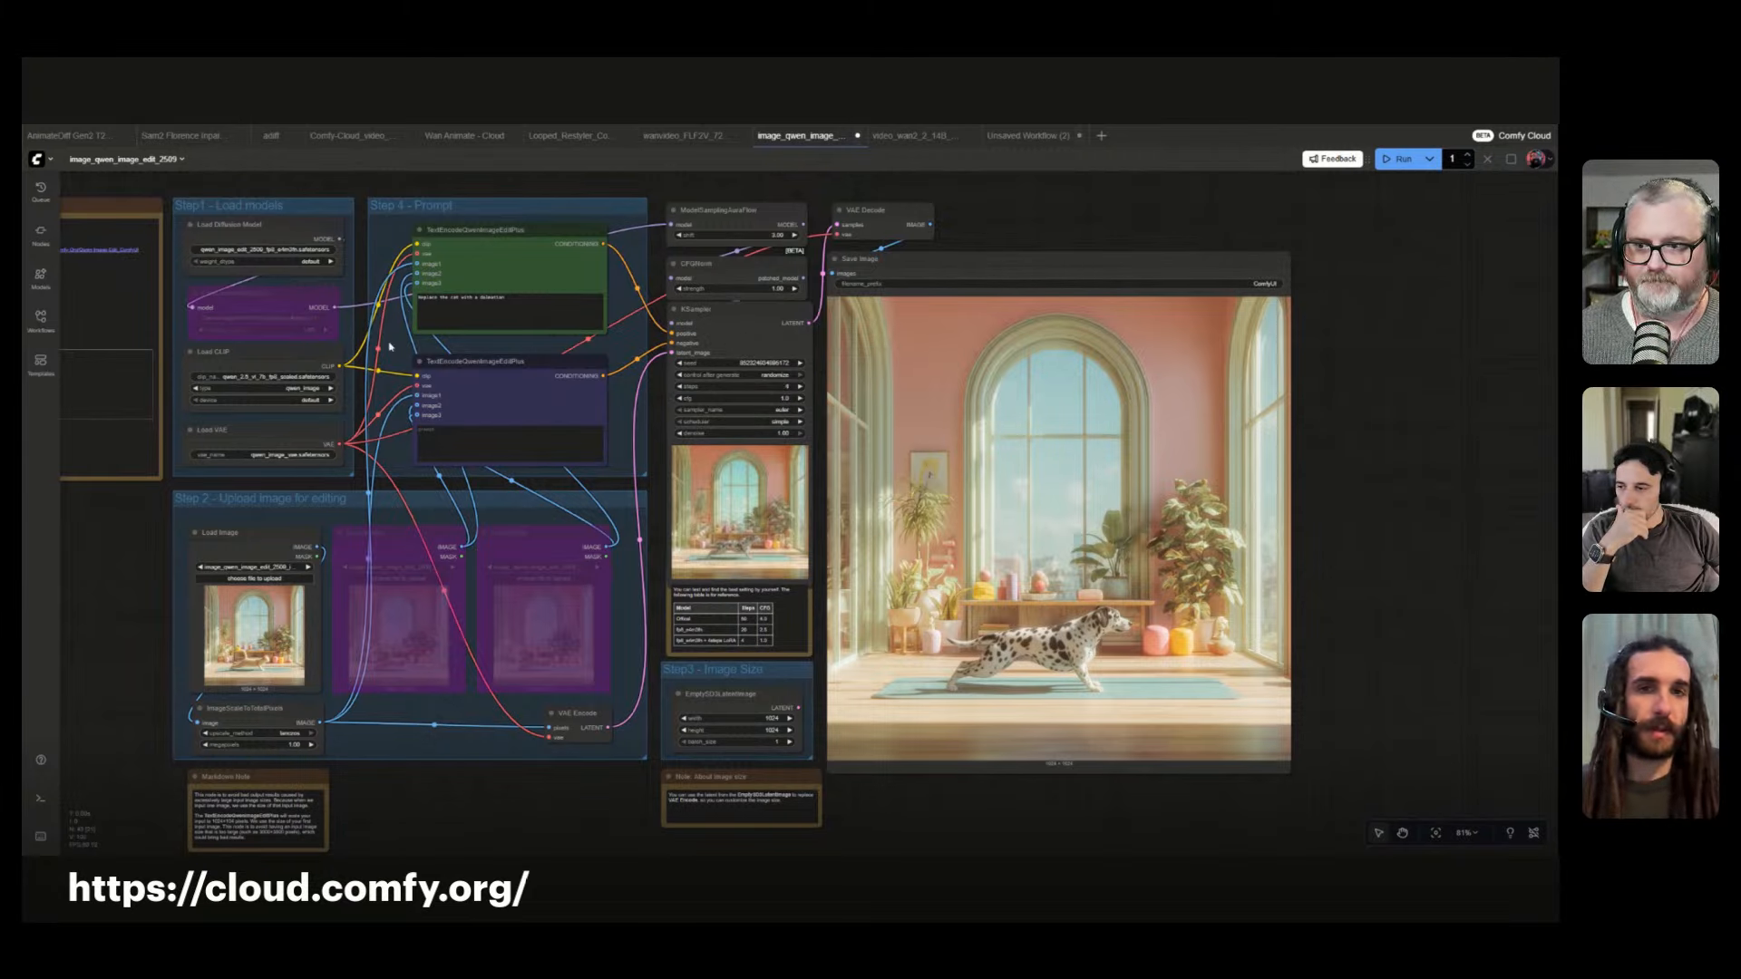
- Re-enable the bypassed LoraLoaderModelOnly node and run the workflow with the Lightning LoRA
{"action": "key", "text": "ctrl+b"}
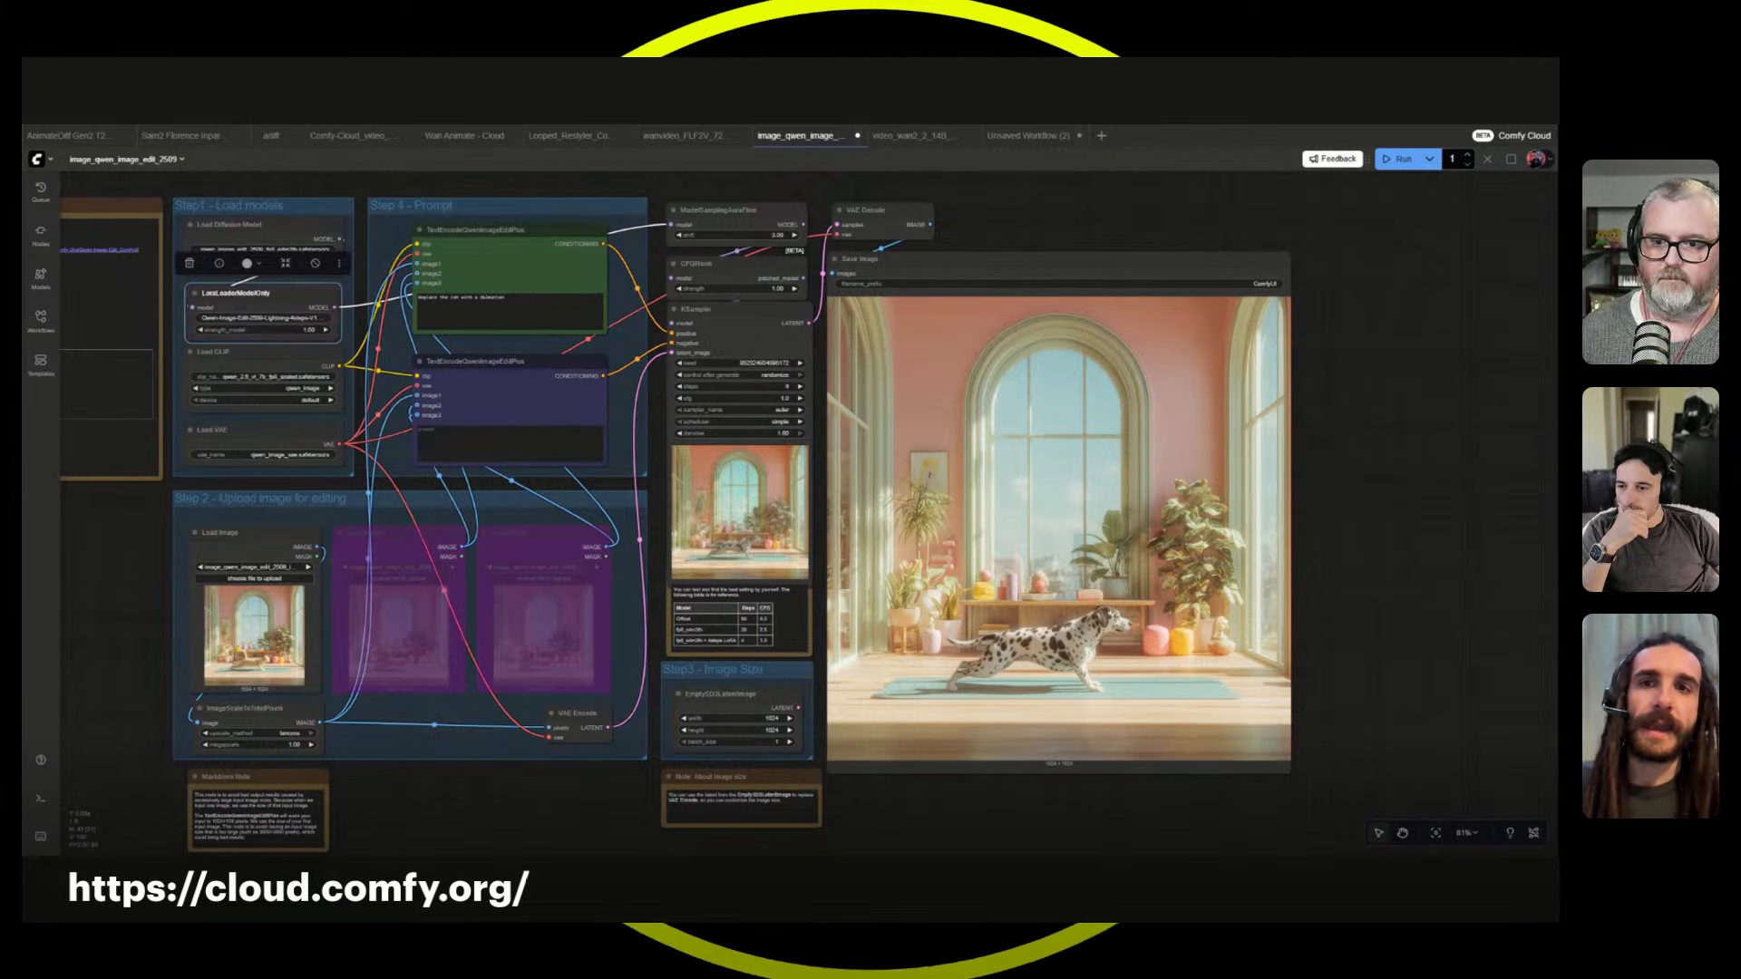
{"action": "key", "text": "ctrl+Return"}
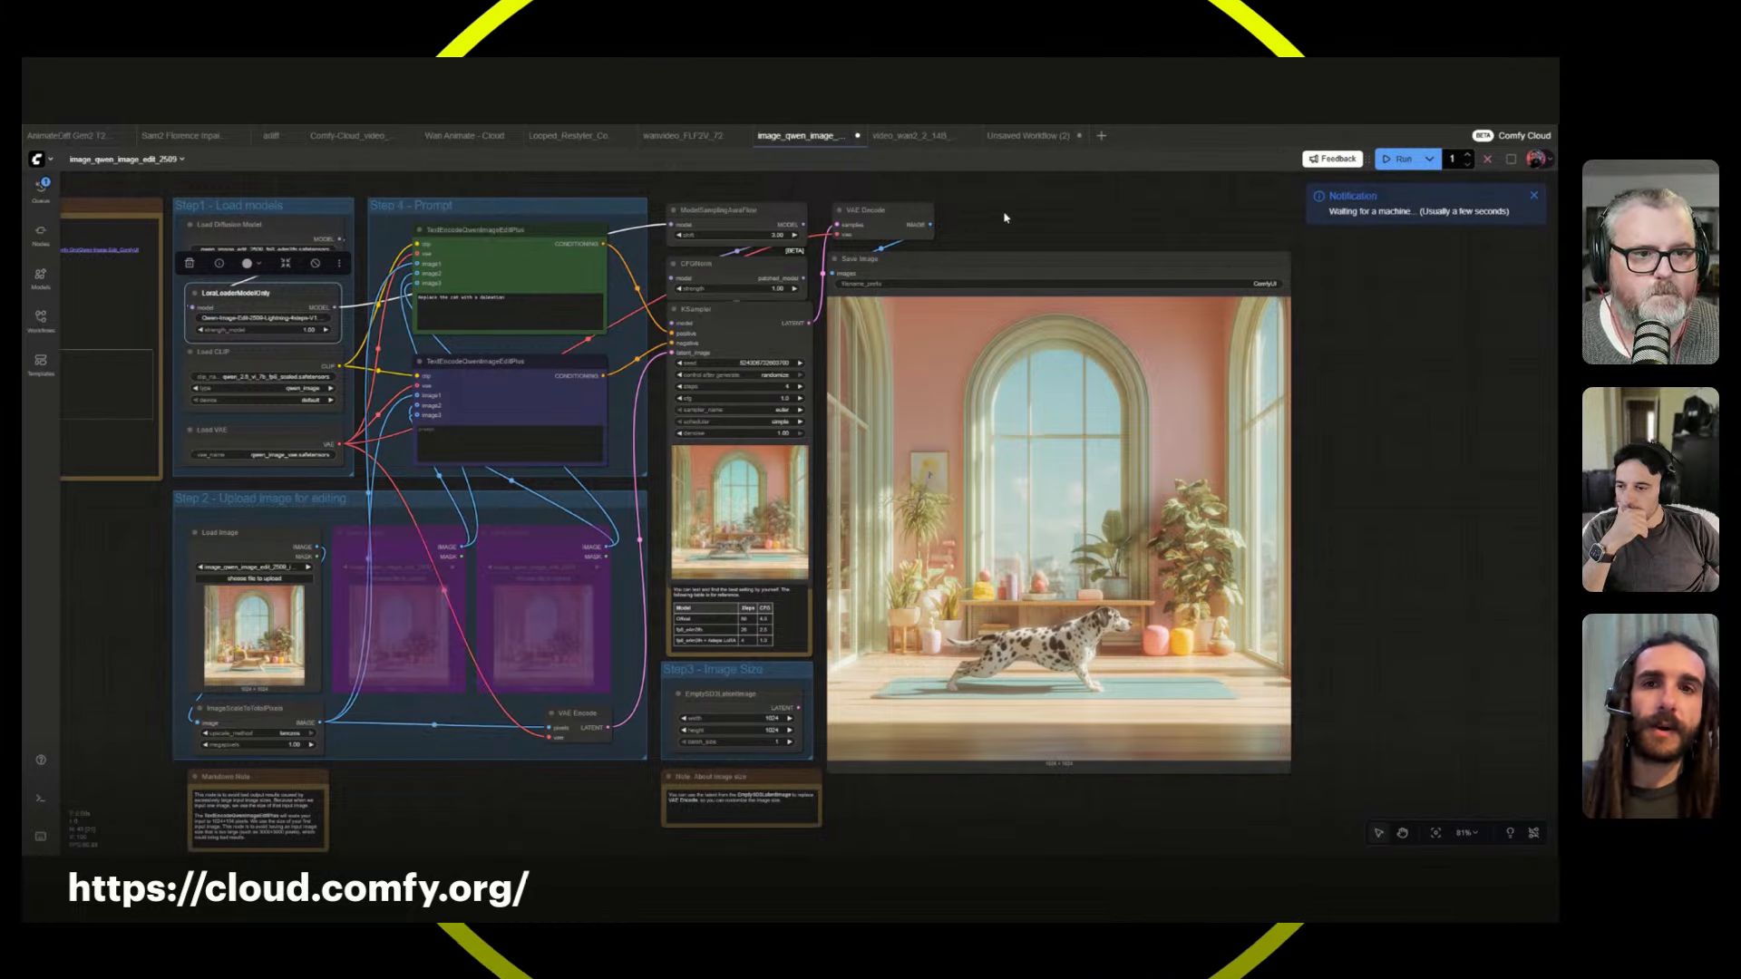
{"action": "left_click_drag", "start_coordinate": [1010, 218], "coordinate": [1056, 200]}
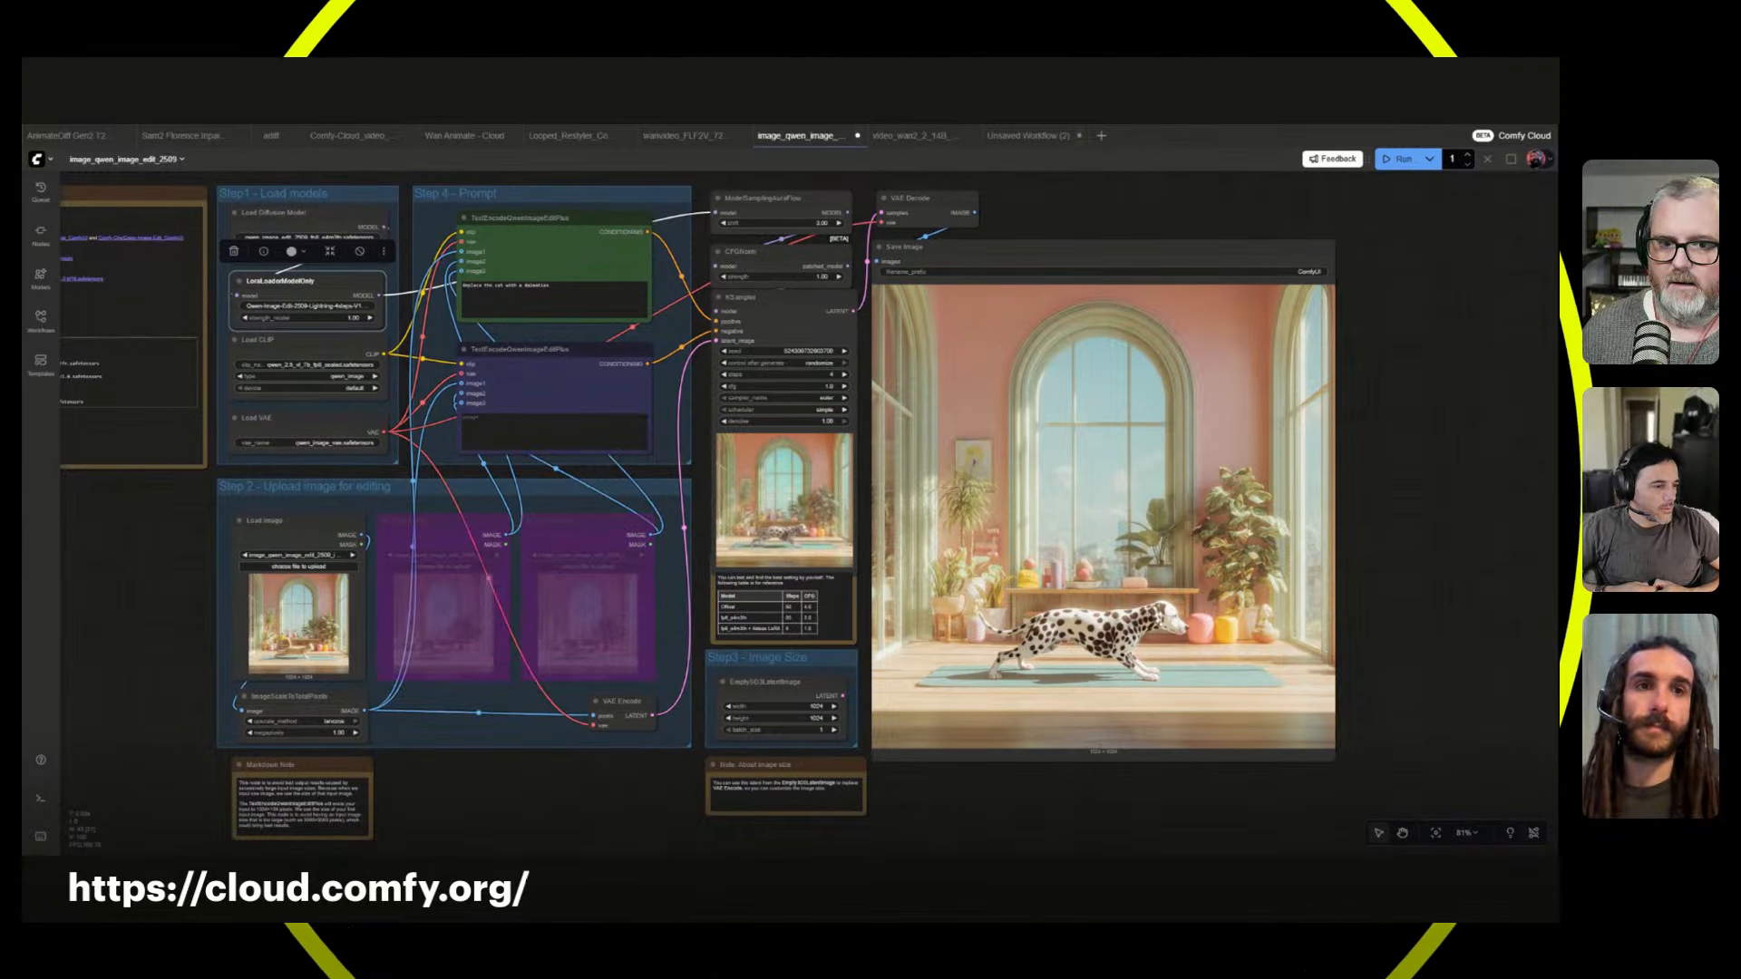
- Change the positive prompt to "Replace the cat with a horse" and run the workflow
{"action": "left_click", "coordinate": [544, 299]}
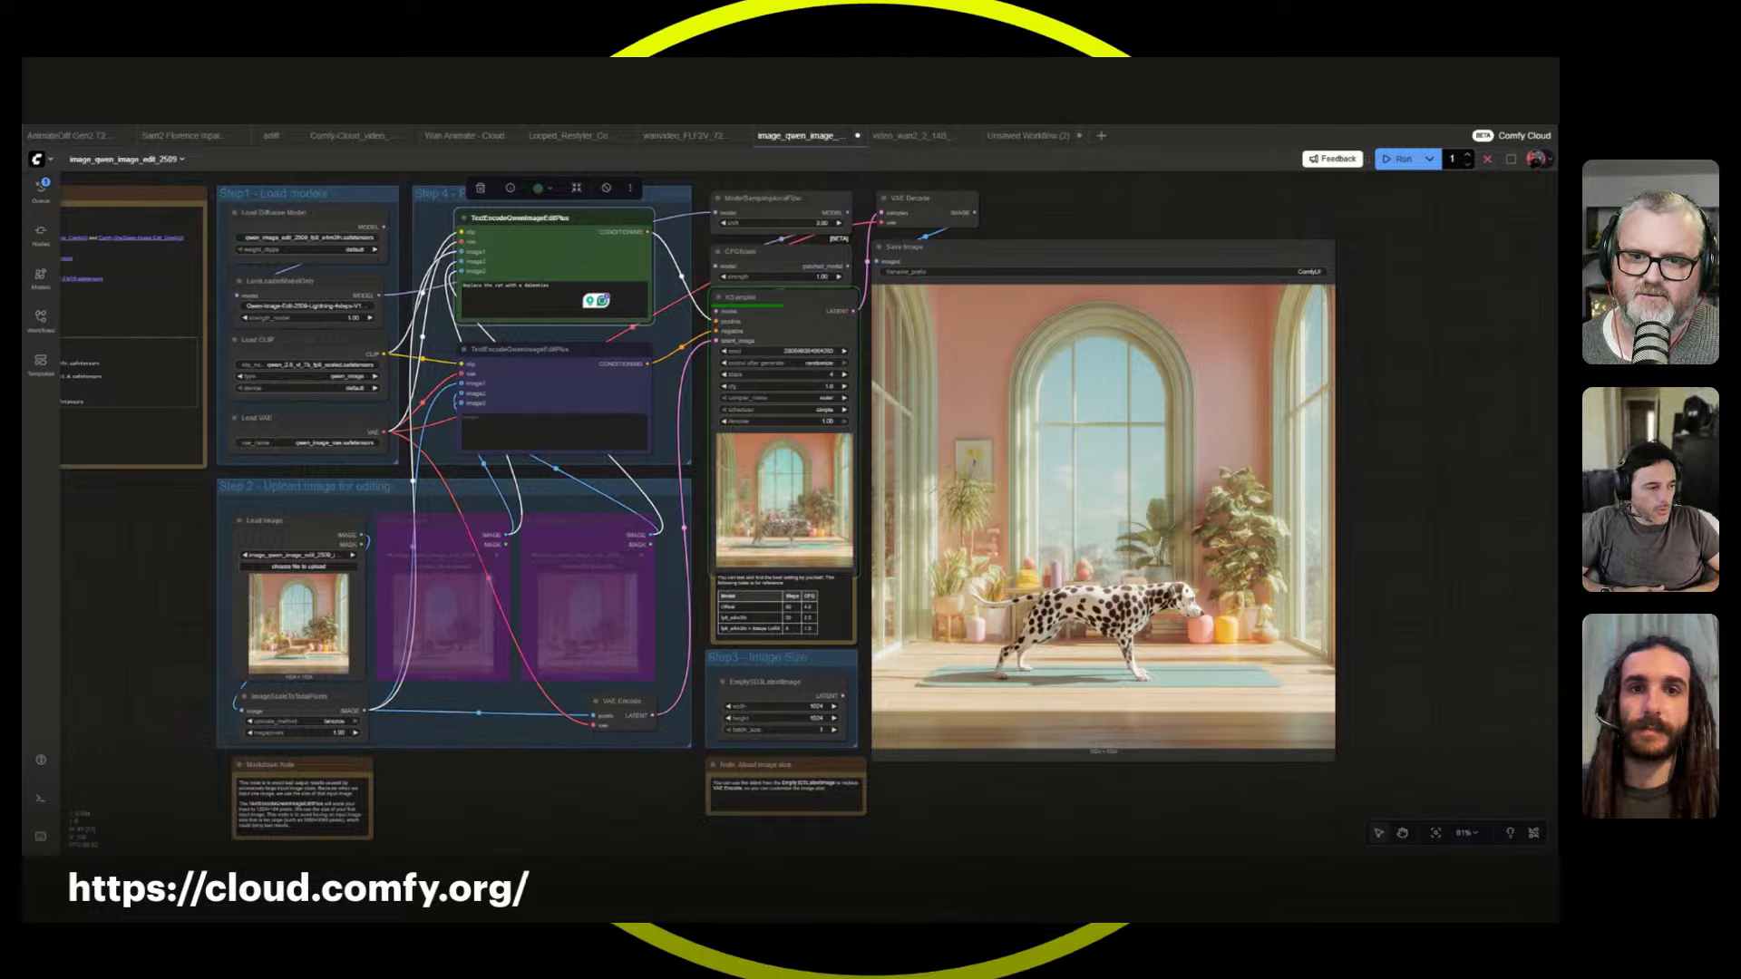
{"action": "left_click", "coordinate": [548, 286]}
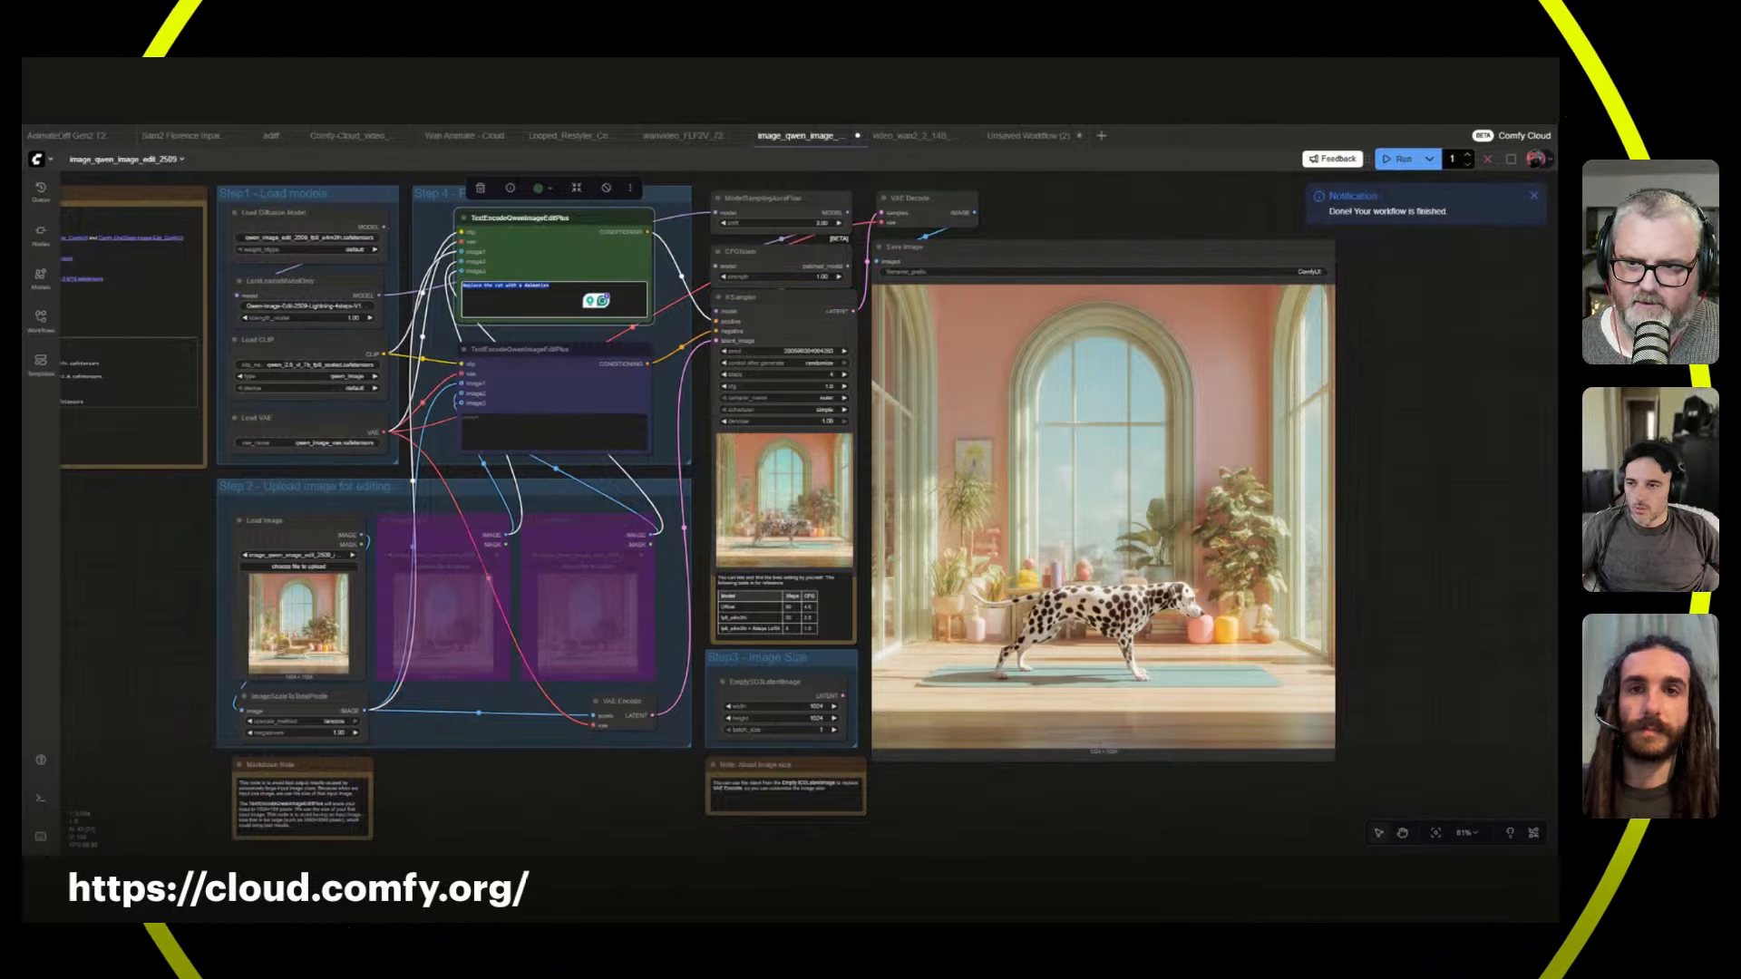
{"action": "double_click", "coordinate": [537, 285]}
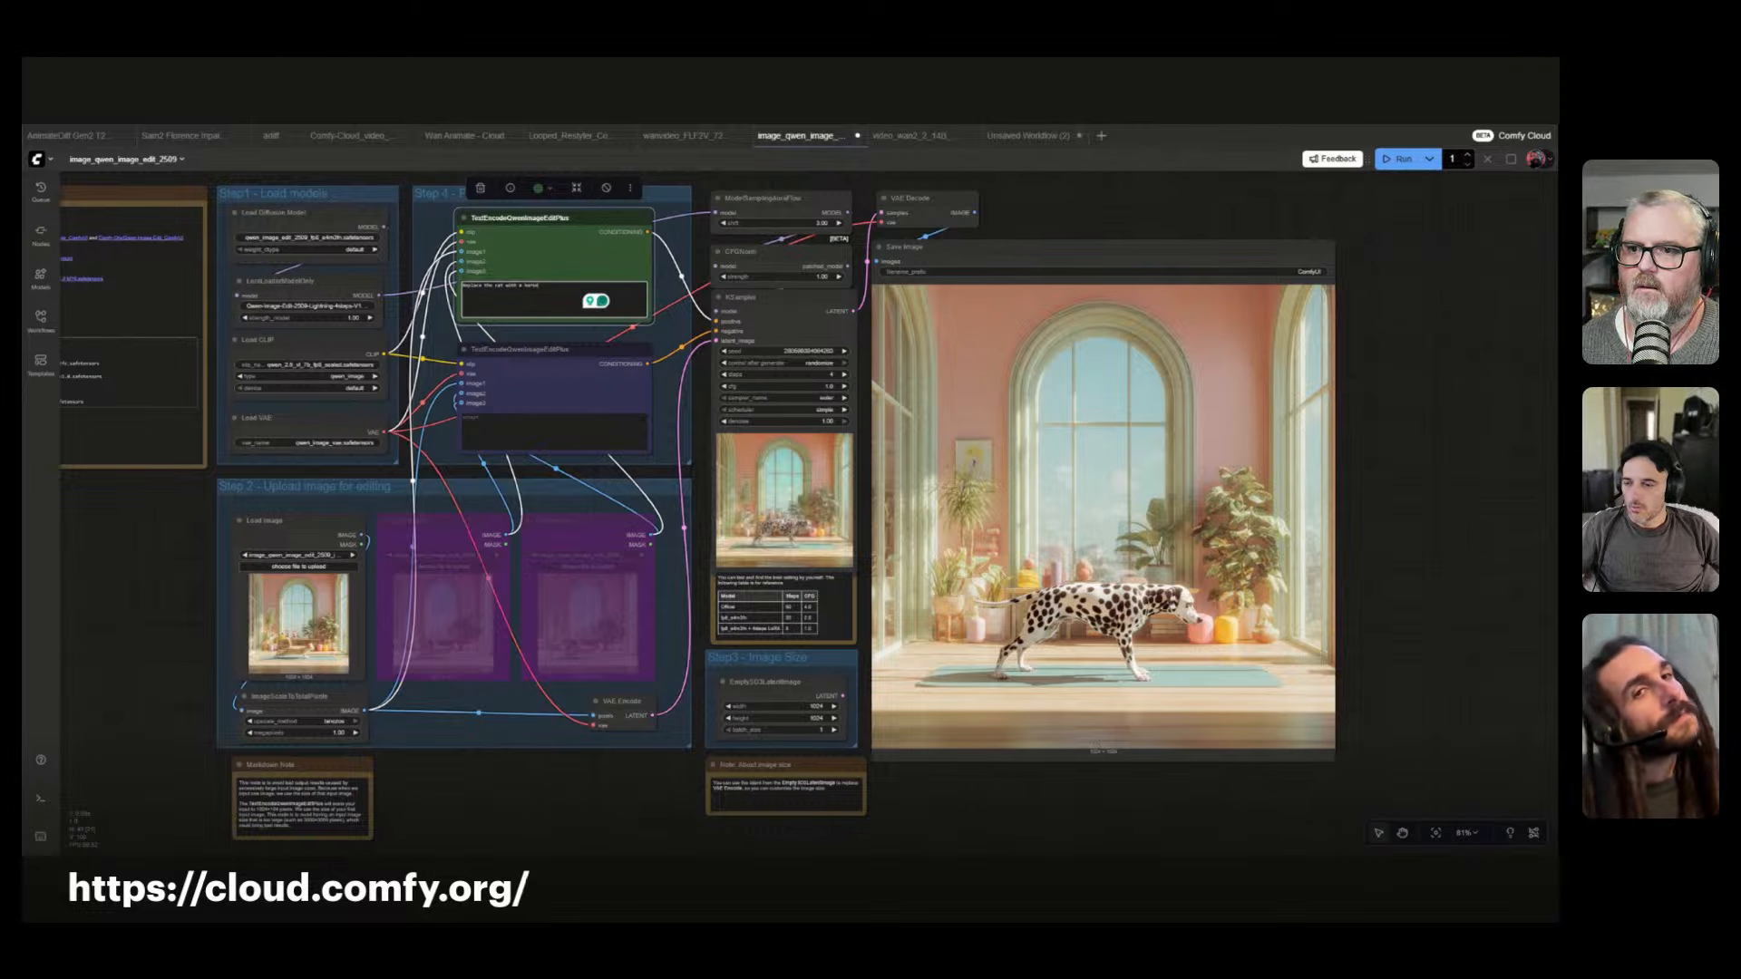
{"action": "key", "text": "ctrl+Return"}
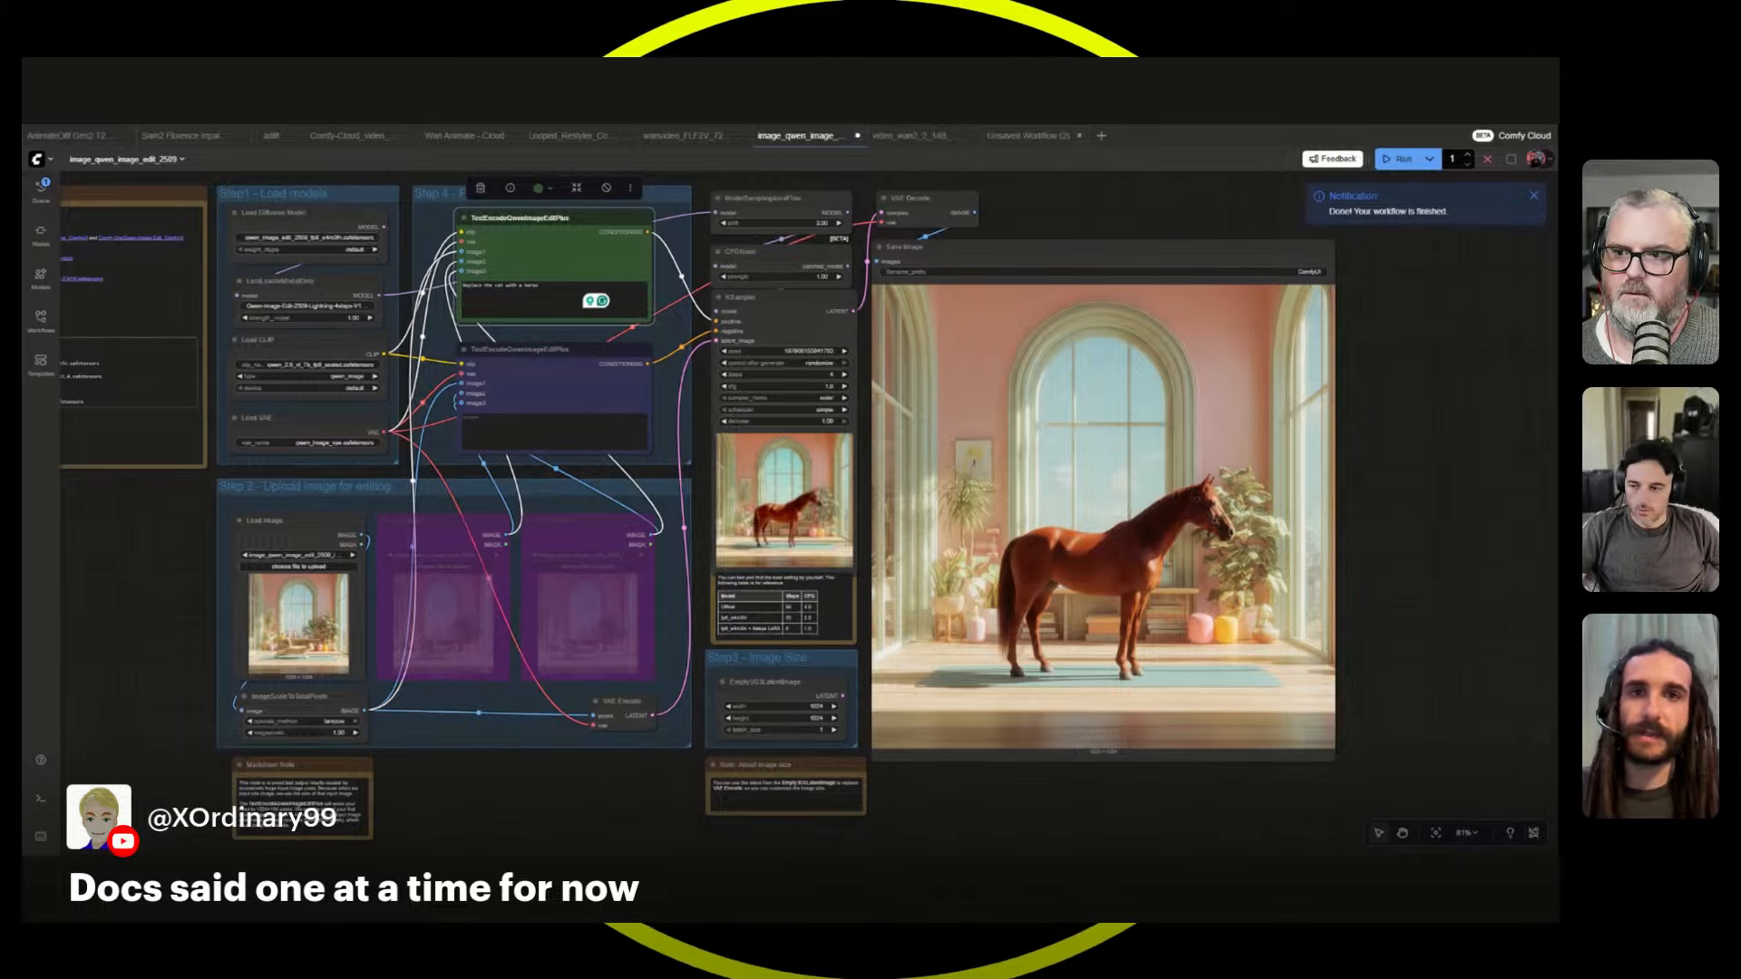
{"action": "key", "text": "ctrl+Return"}
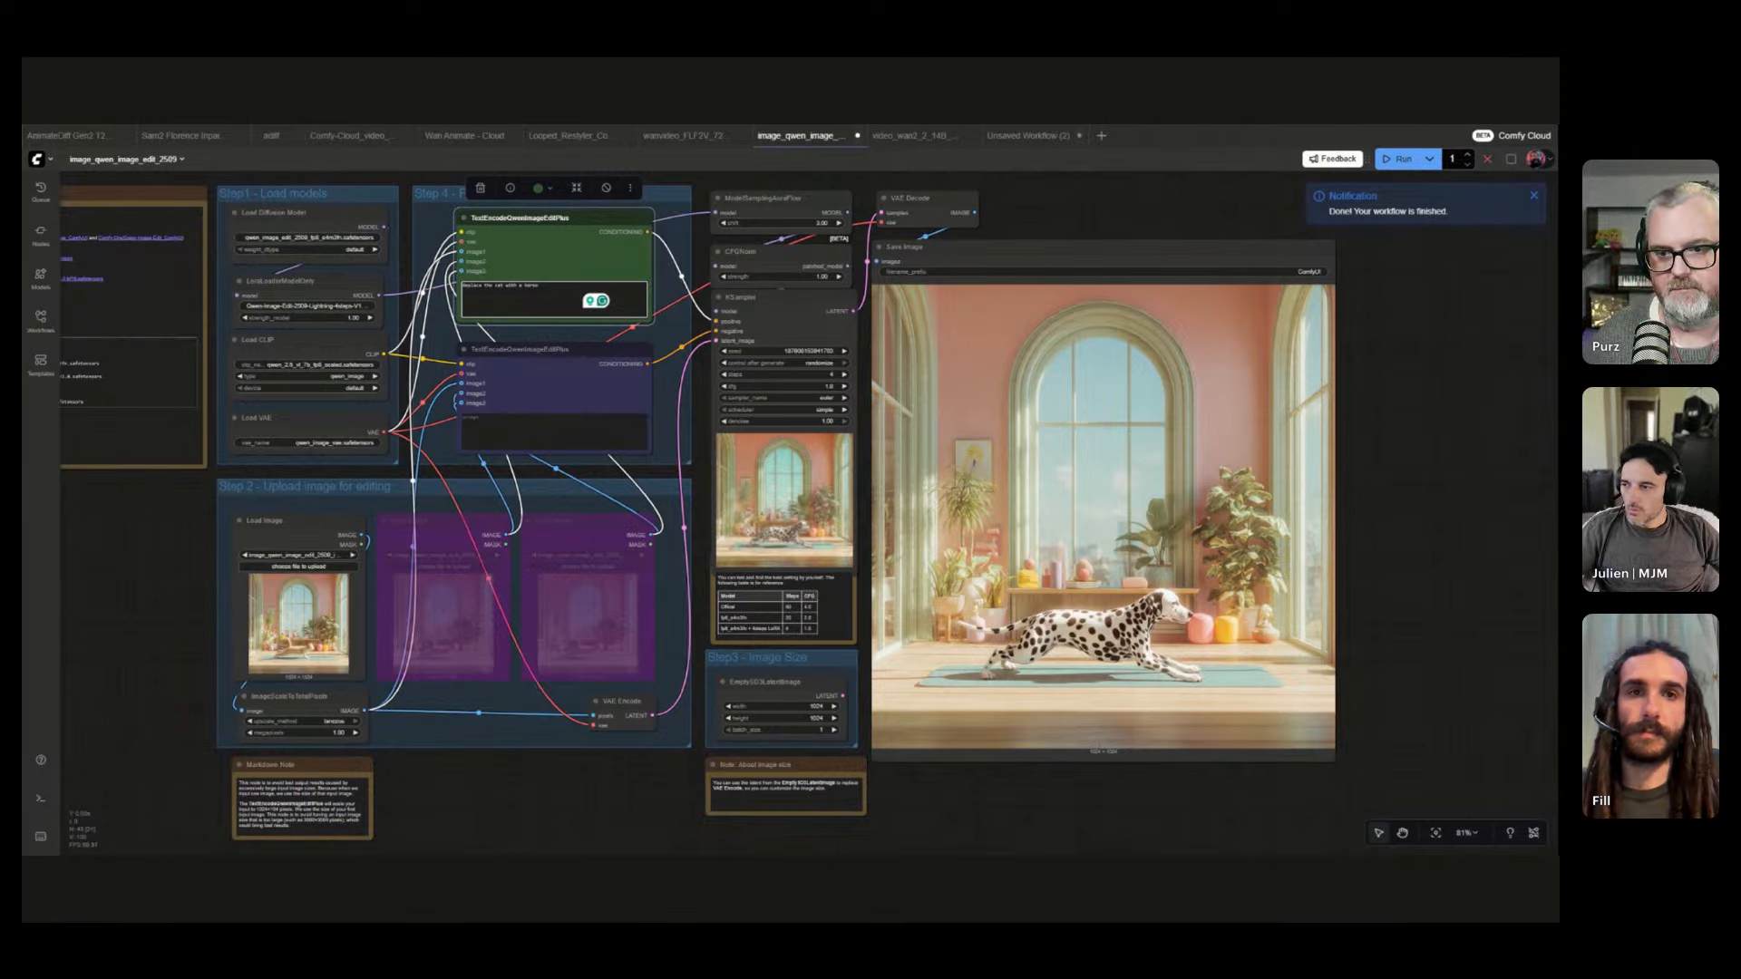
- Review the generated images in the queue, opening an enlarged preview of the horse image
{"action": "double_click", "coordinate": [532, 285]}
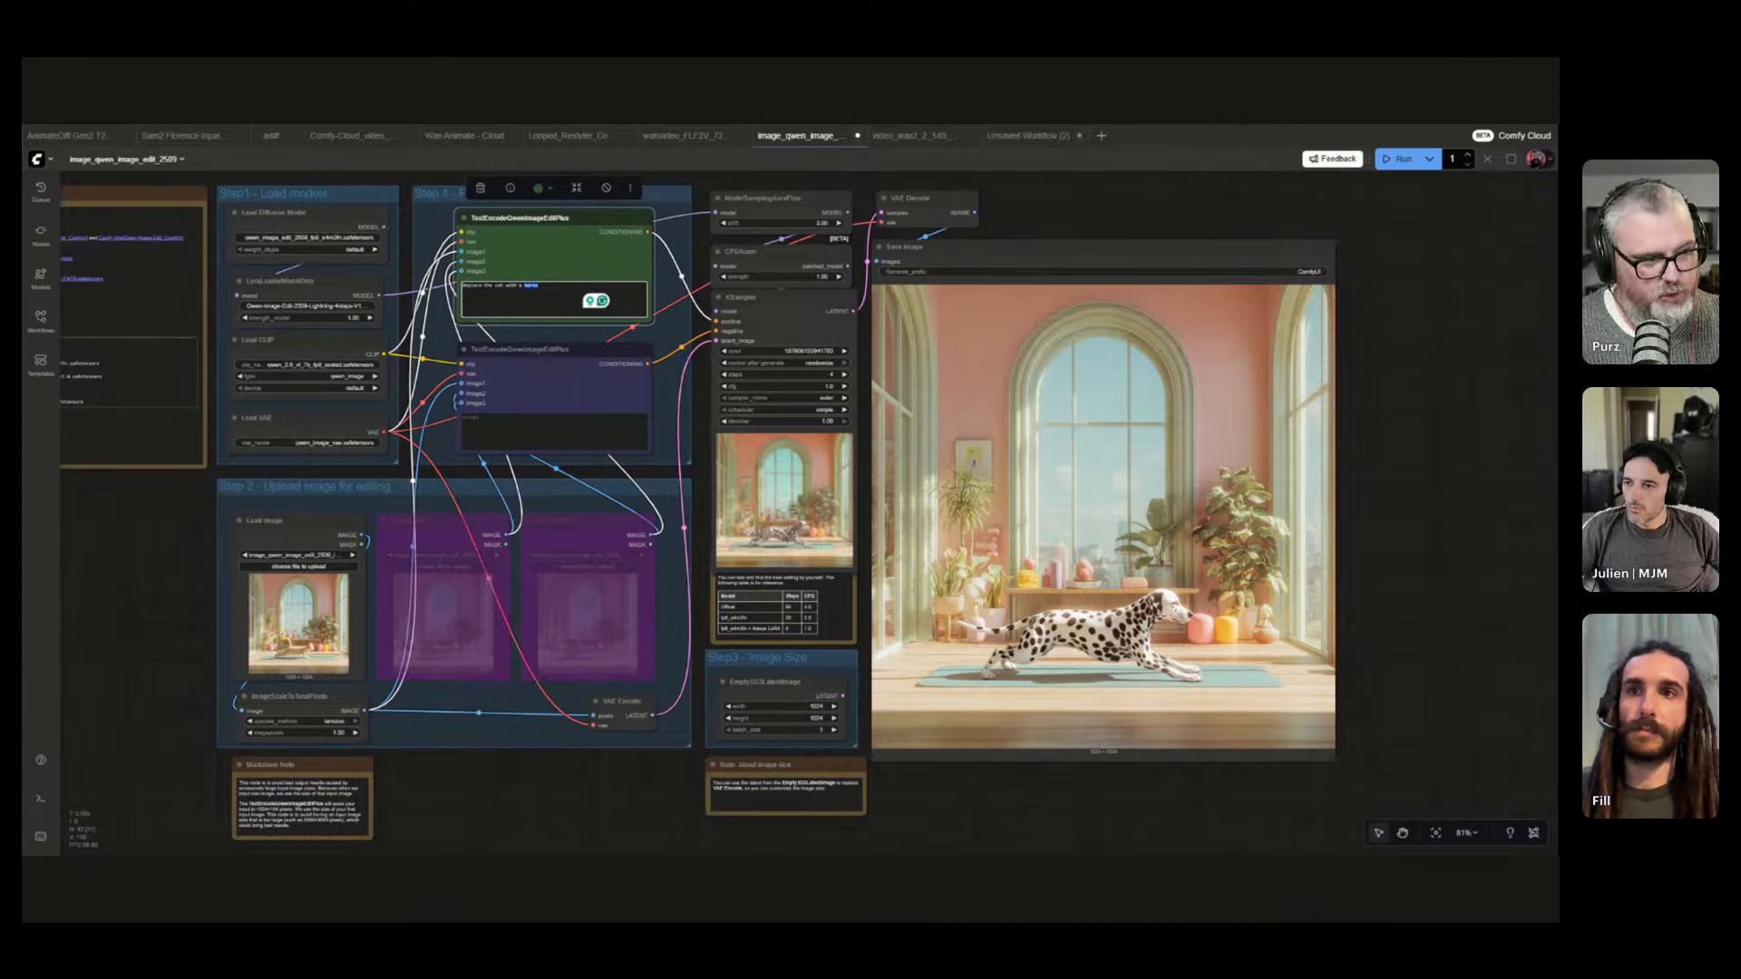
{"action": "left_click", "coordinate": [42, 190]}
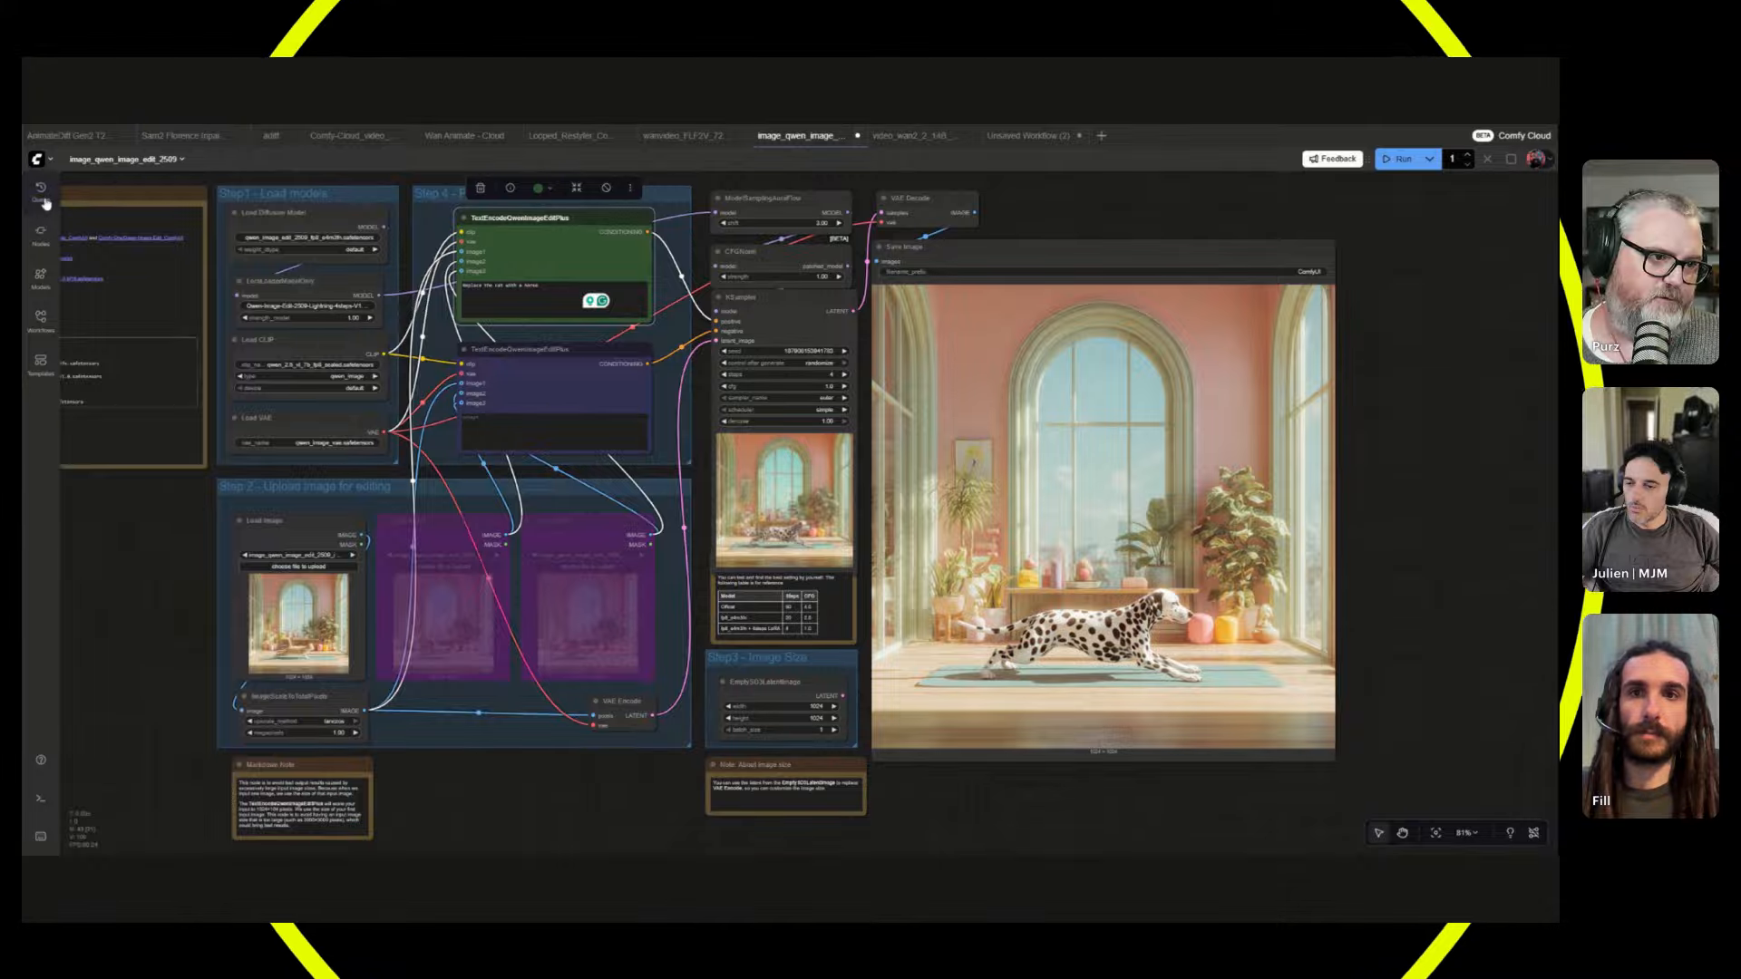
{"action": "left_click", "coordinate": [192, 410]}
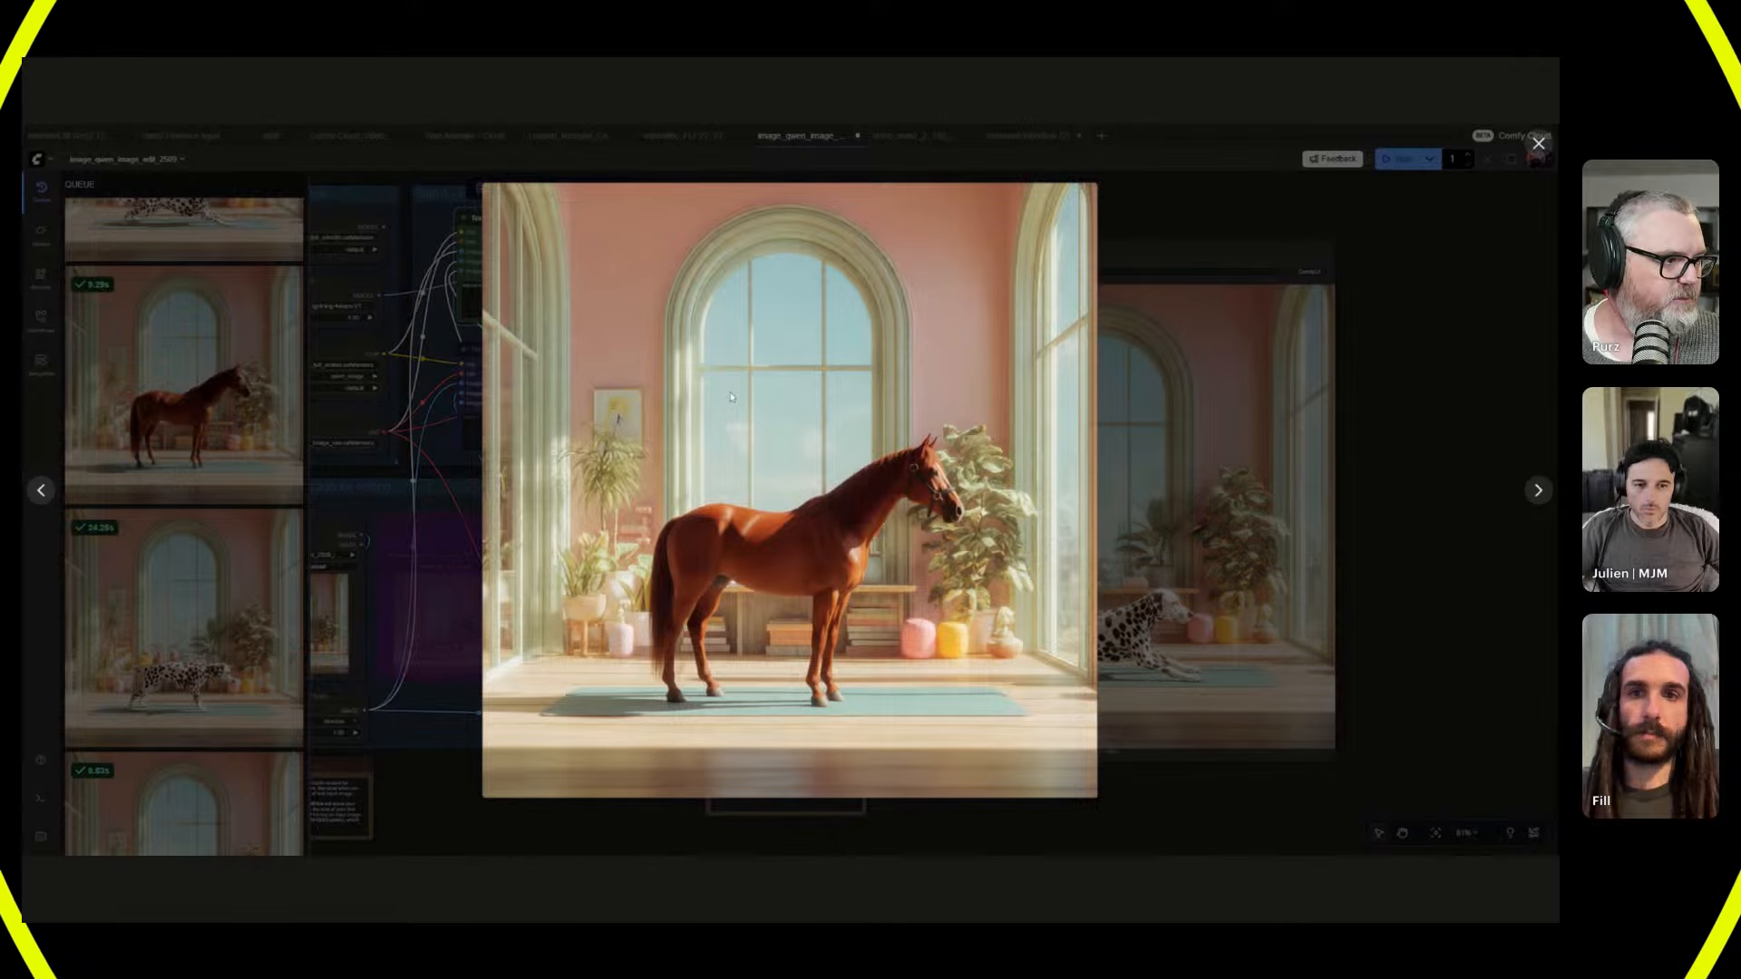
{"action": "key", "text": "Escape"}
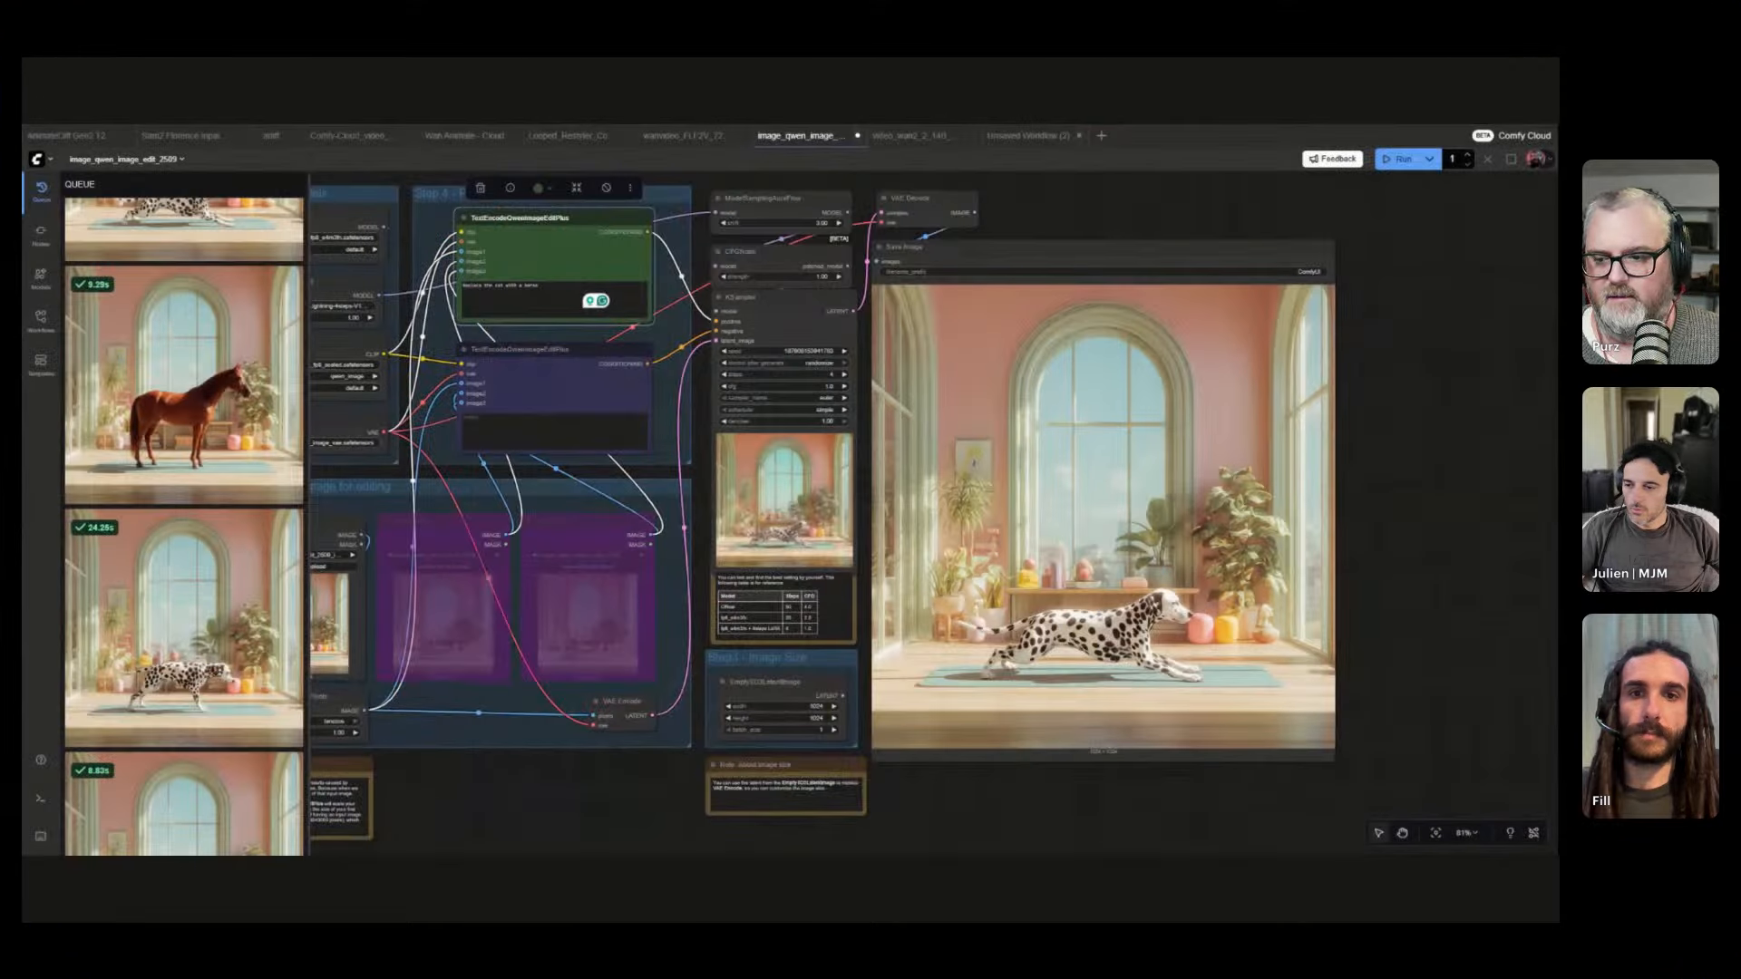
{"action": "left_click", "coordinate": [41, 190]}
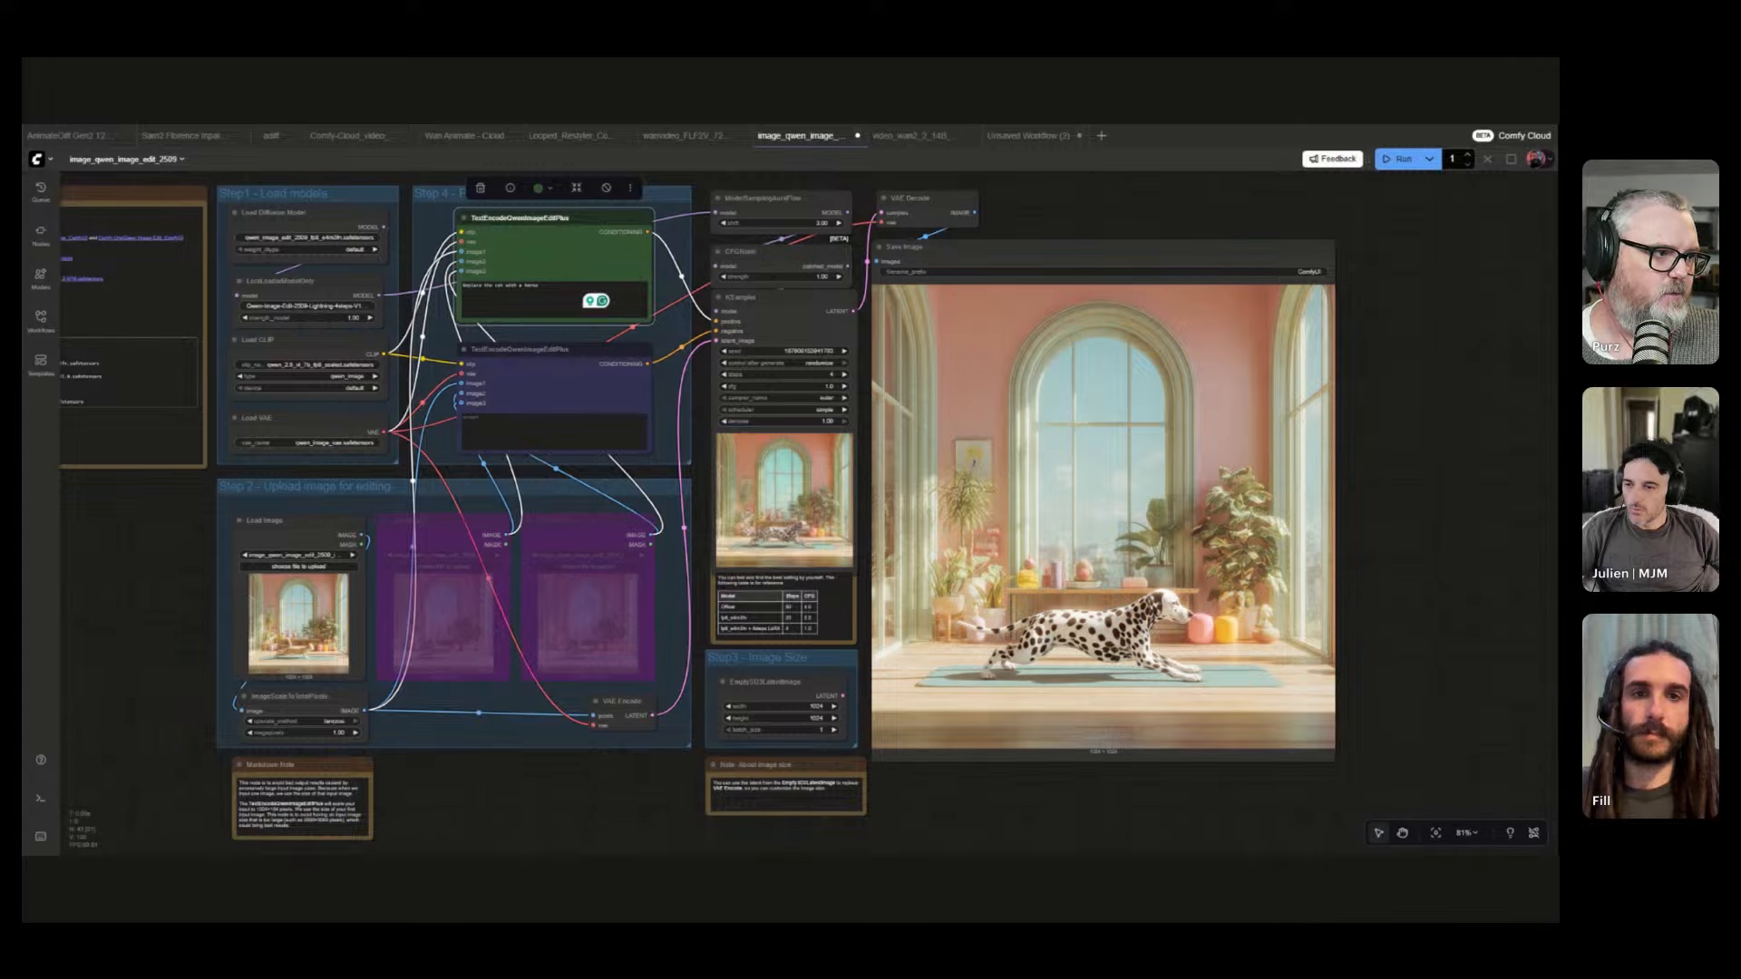
{"action": "left_click", "coordinate": [42, 190]}
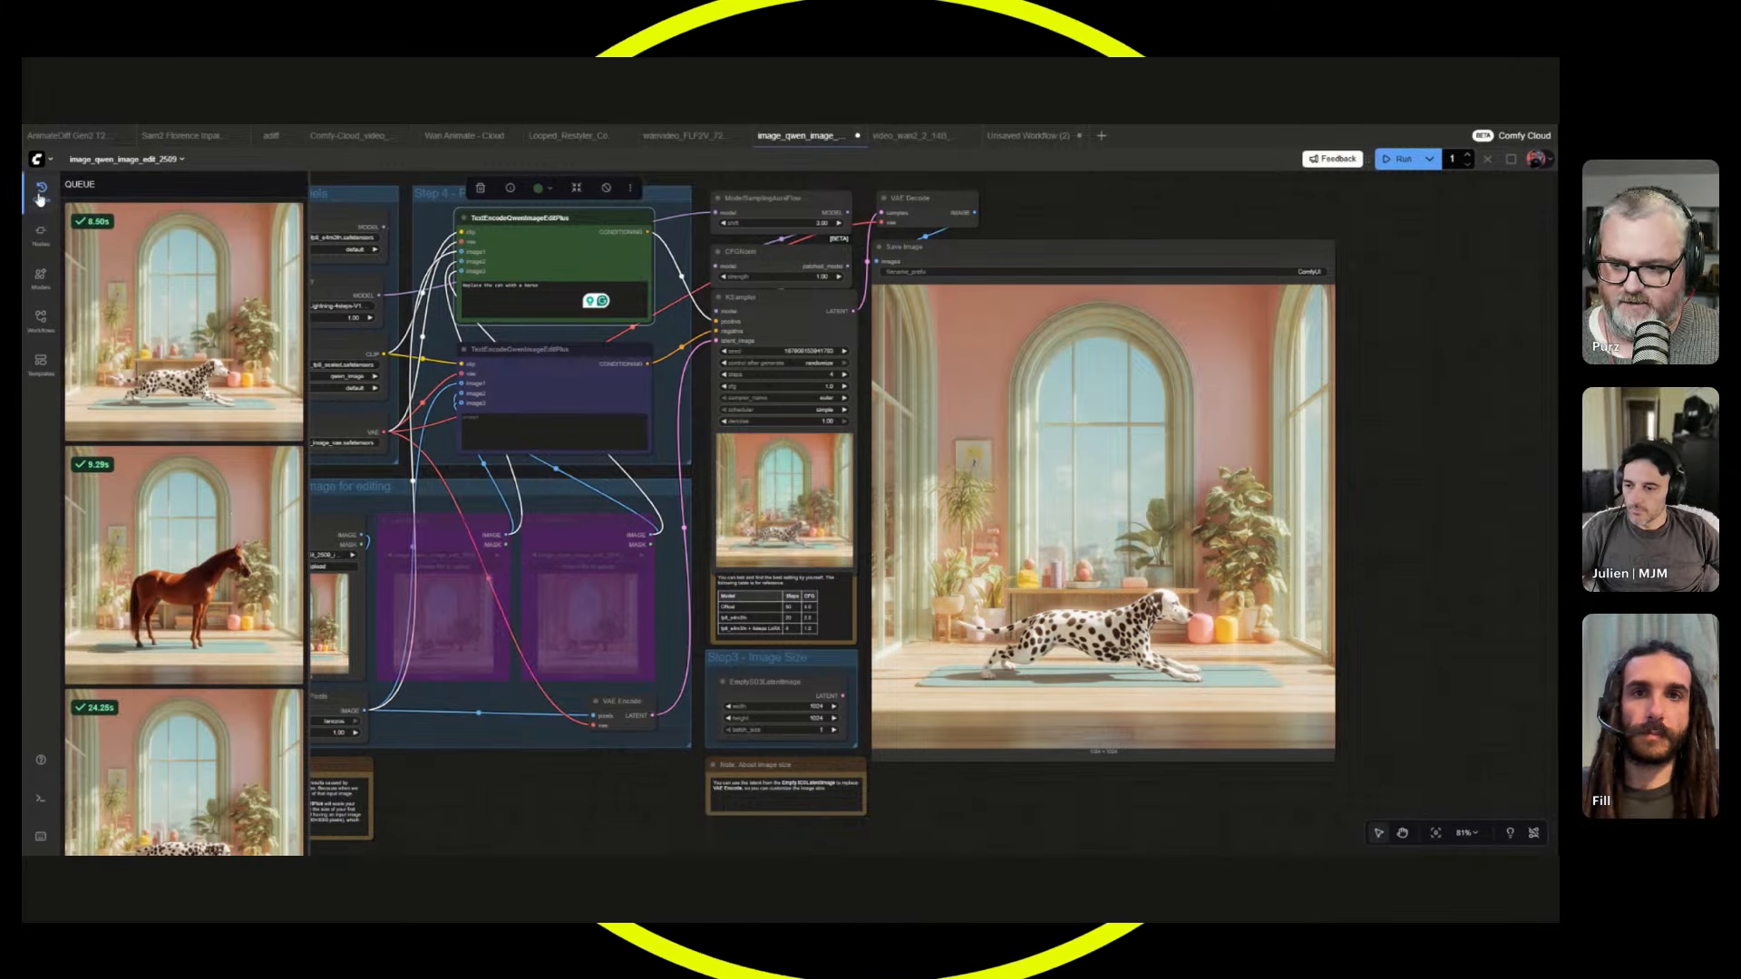
{"action": "scroll", "coordinate": [208, 578], "scroll_direction": "down", "scroll_amount": 5}
{"action": "scroll", "coordinate": [200, 560], "scroll_direction": "up", "scroll_amount": 7}
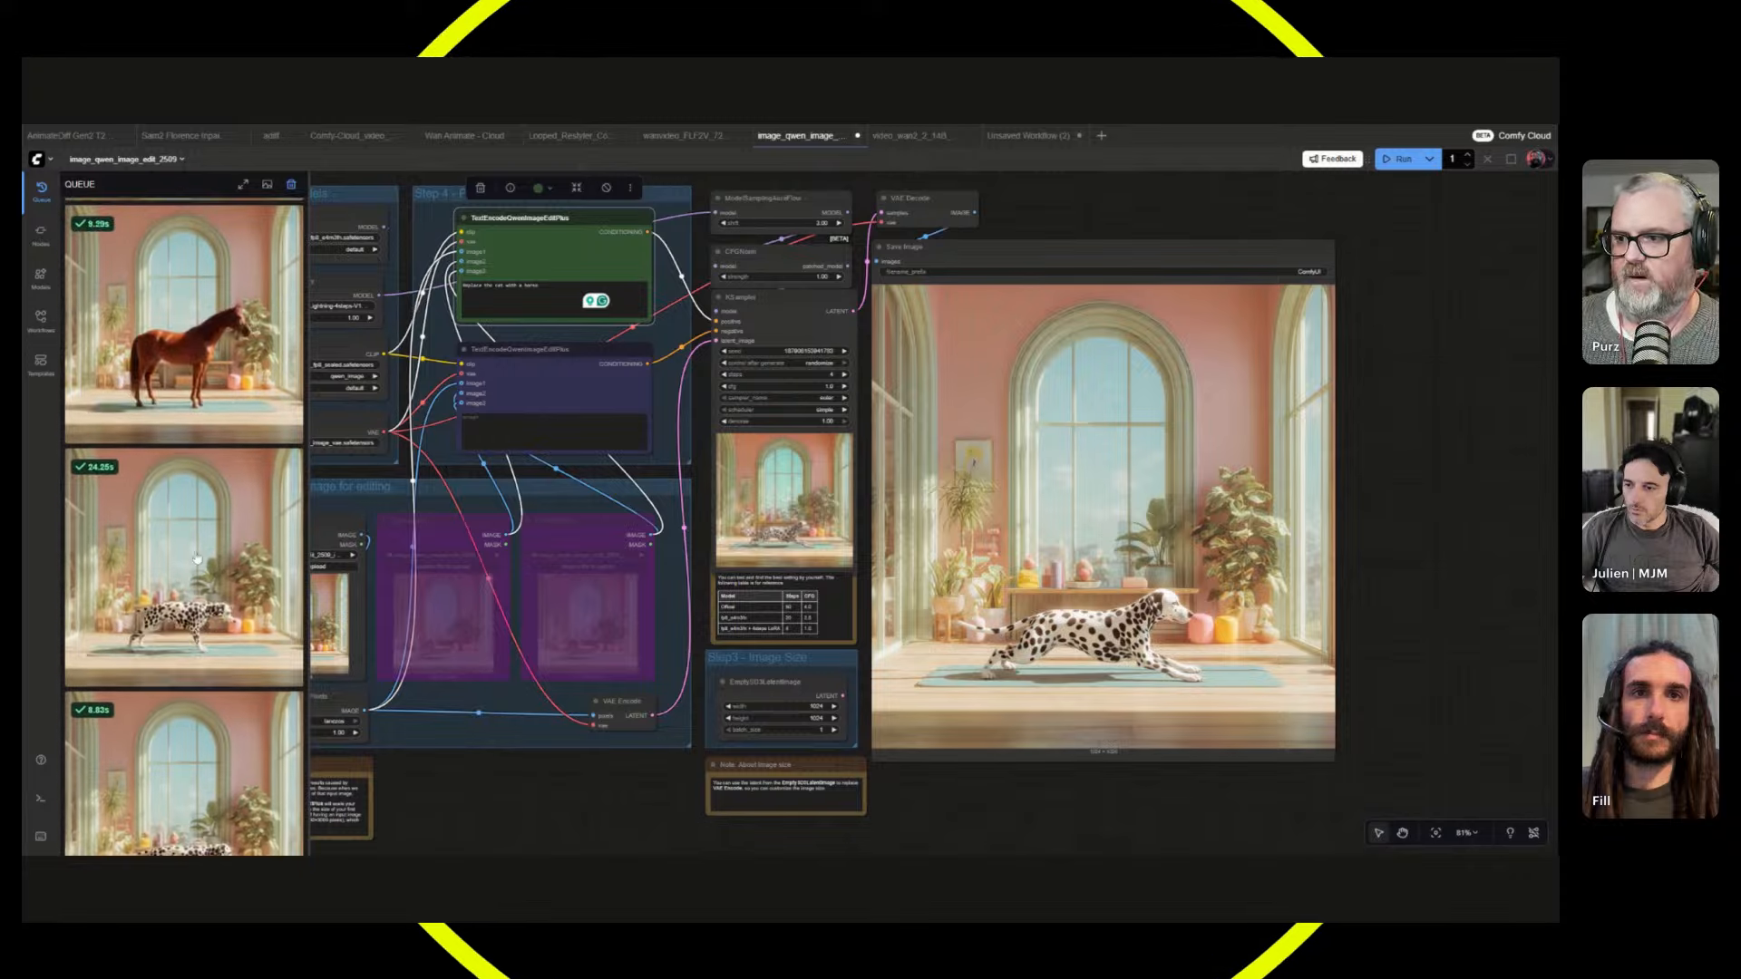
{"action": "left_click", "coordinate": [42, 191]}
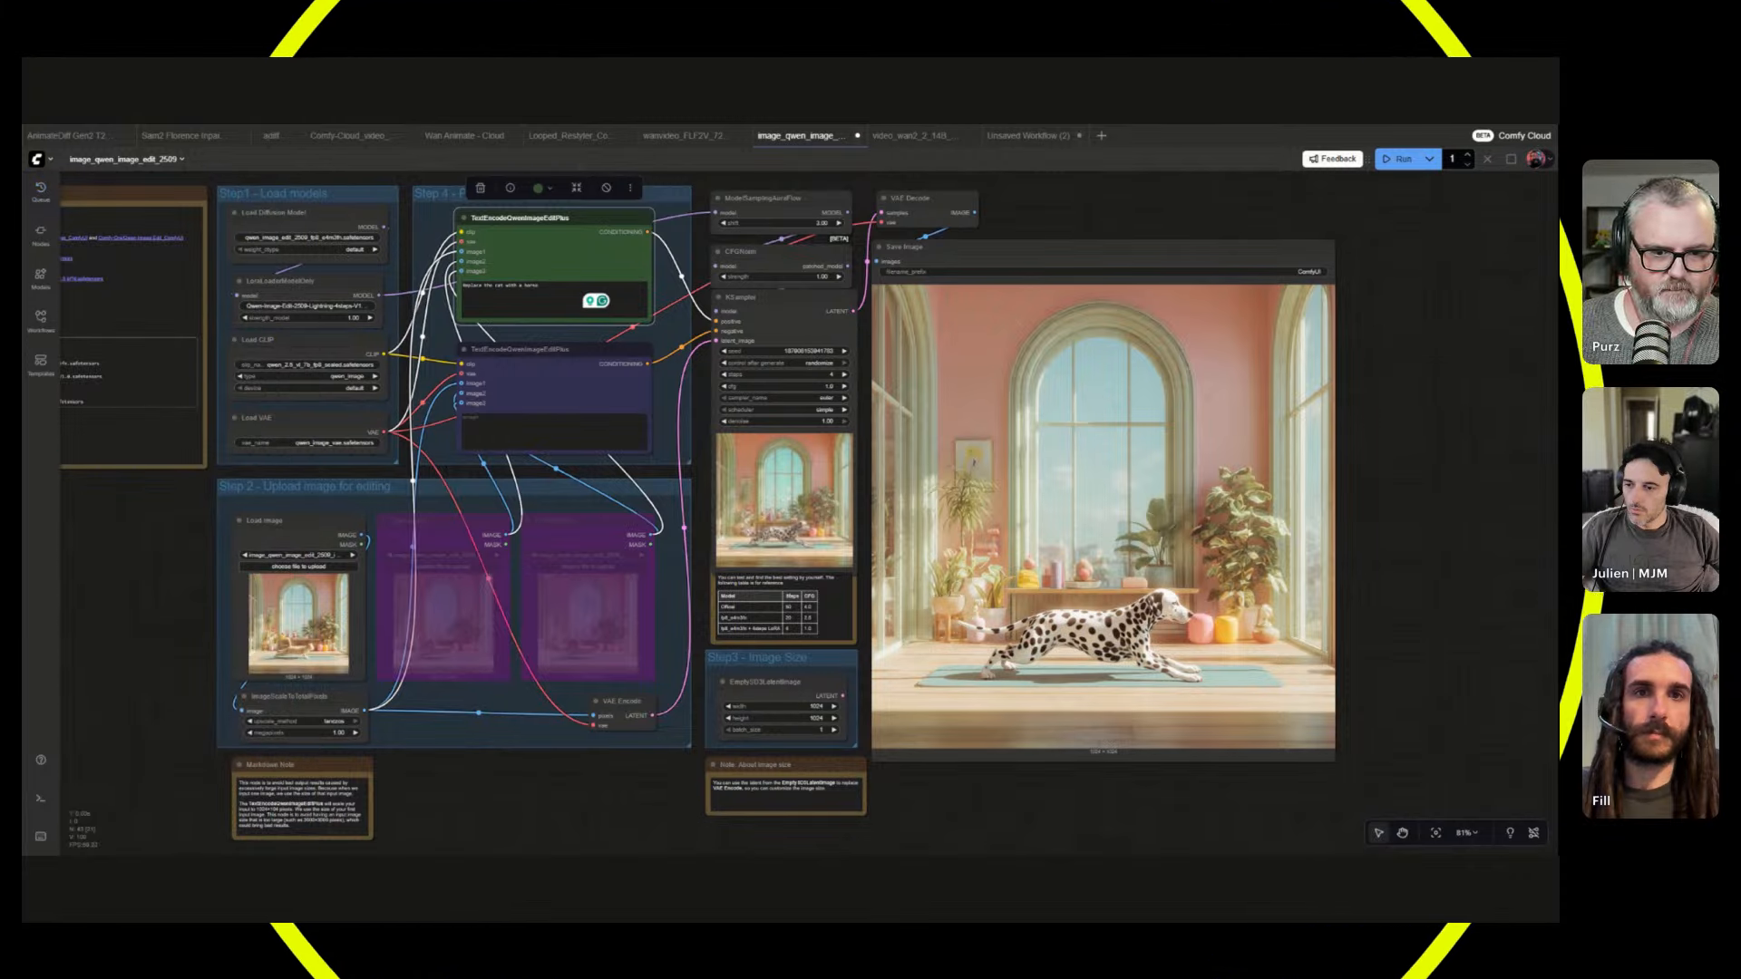
- Copy the dalmatian image from the Save Image node and open the Wan 2.2 14B Image to Video template
{"action": "right_click", "coordinate": [998, 489]}
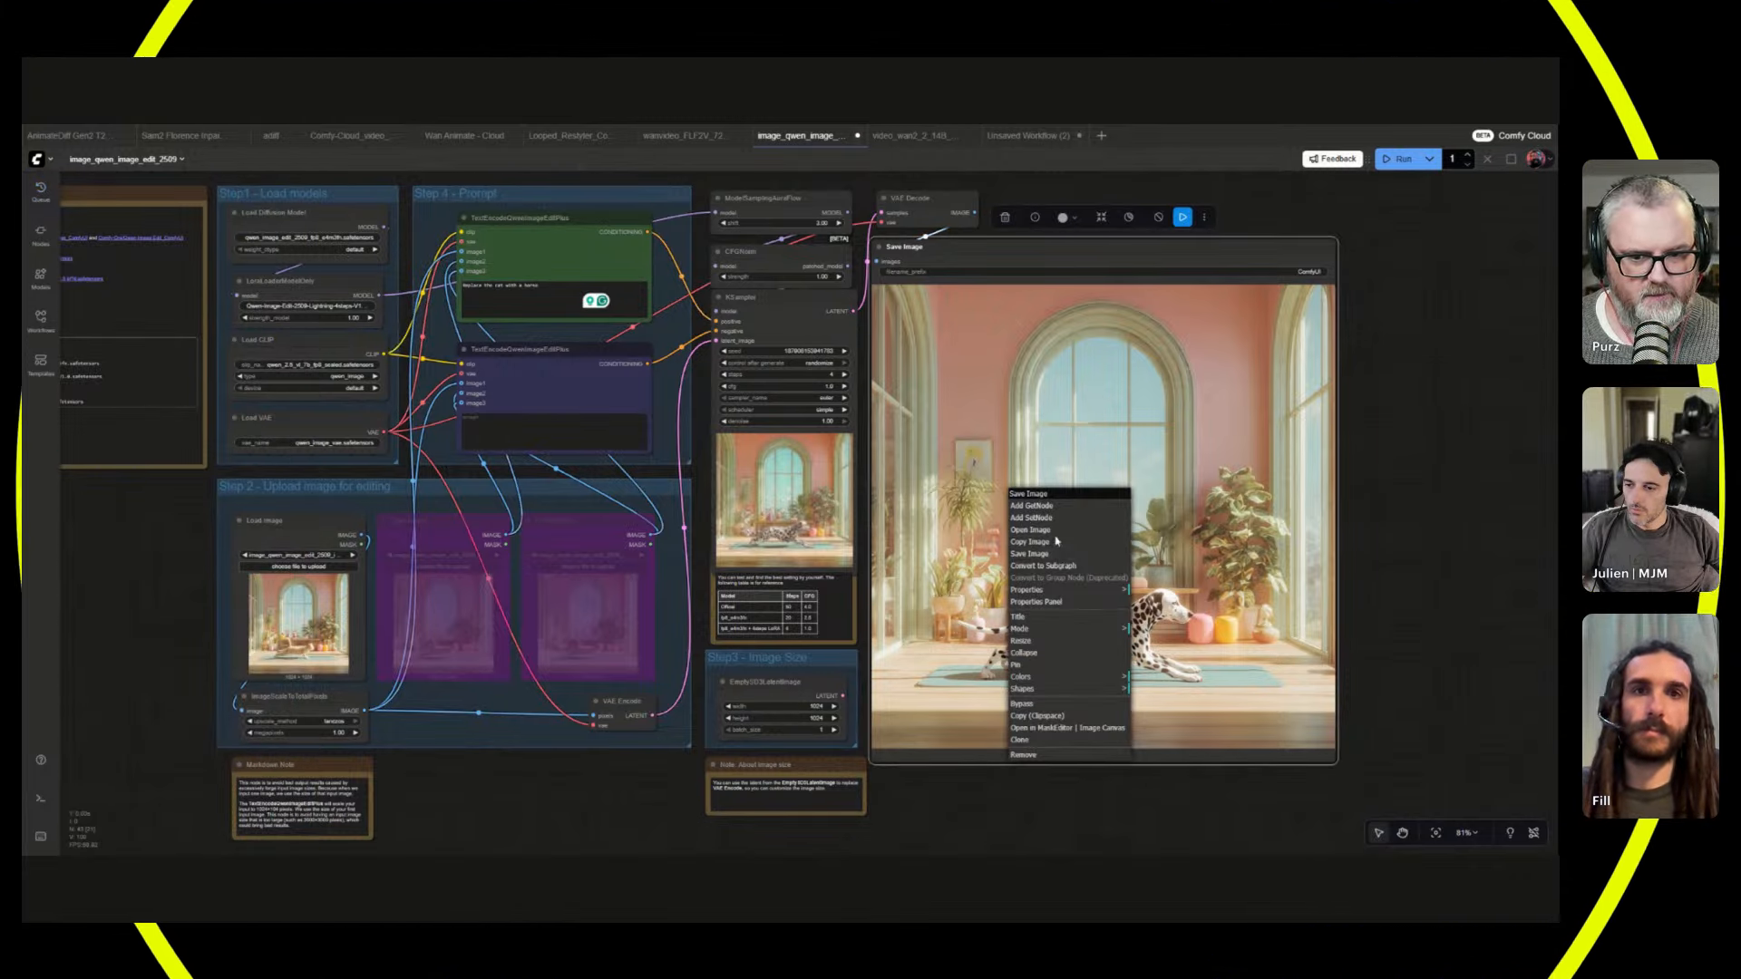
{"action": "key", "text": "Escape"}
{"action": "left_click", "coordinate": [37, 159]}
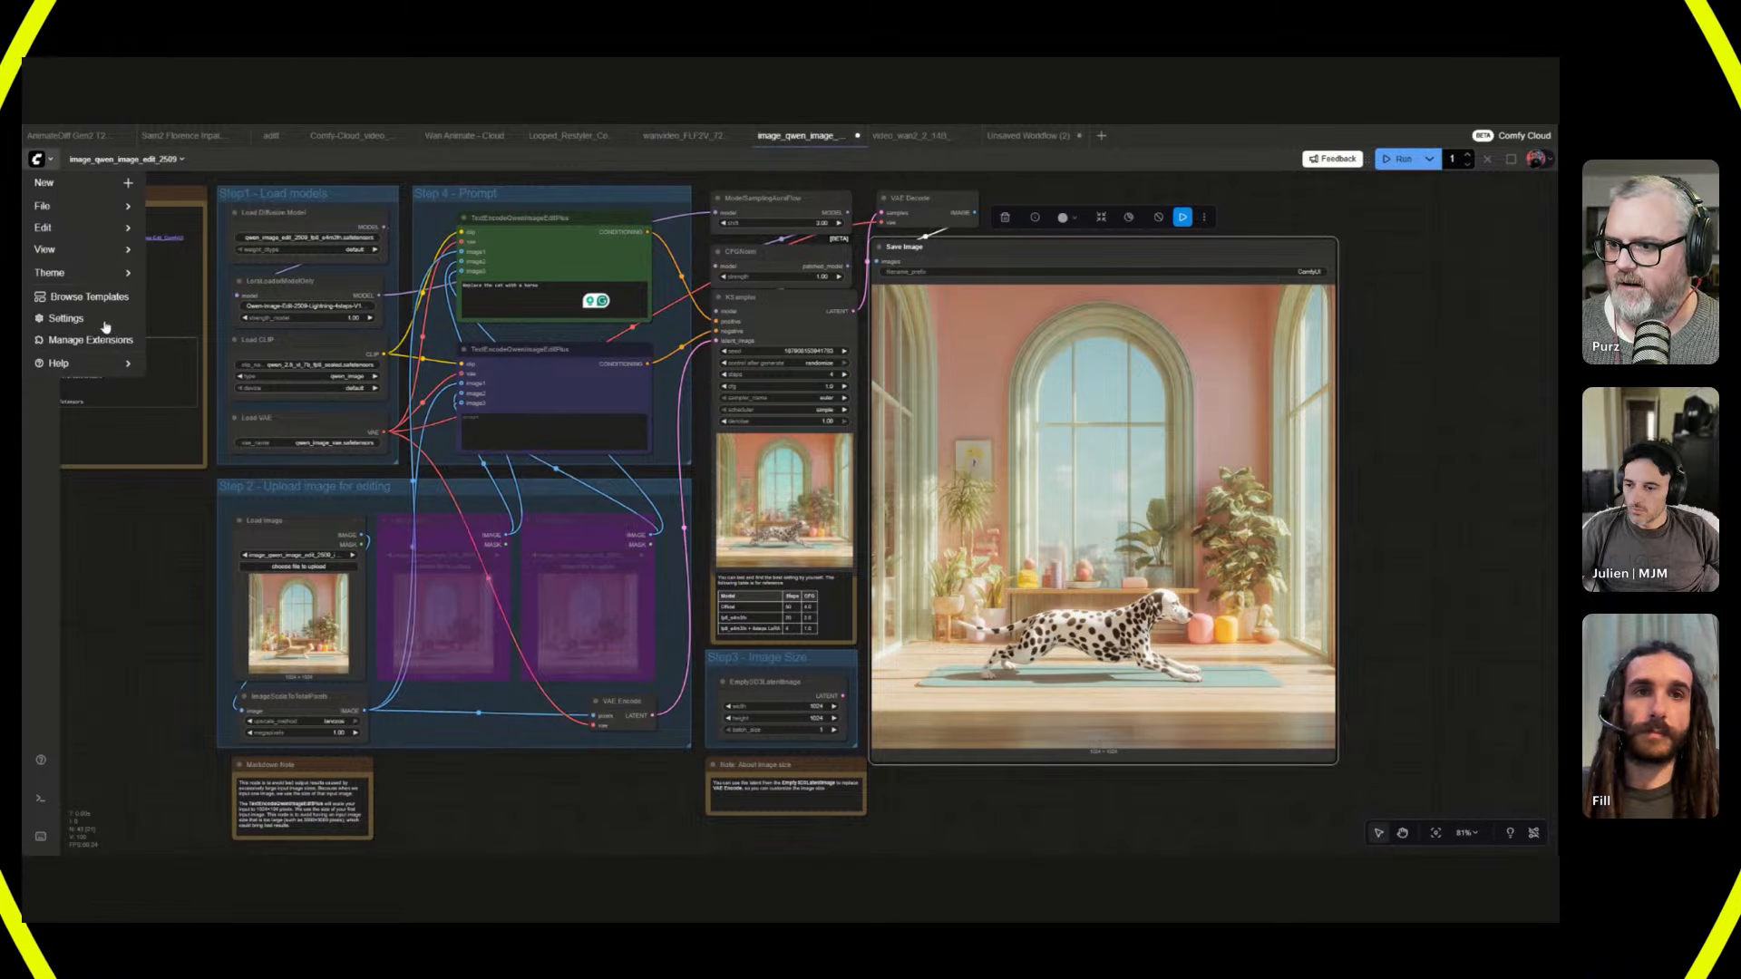
{"action": "left_click", "coordinate": [91, 300]}
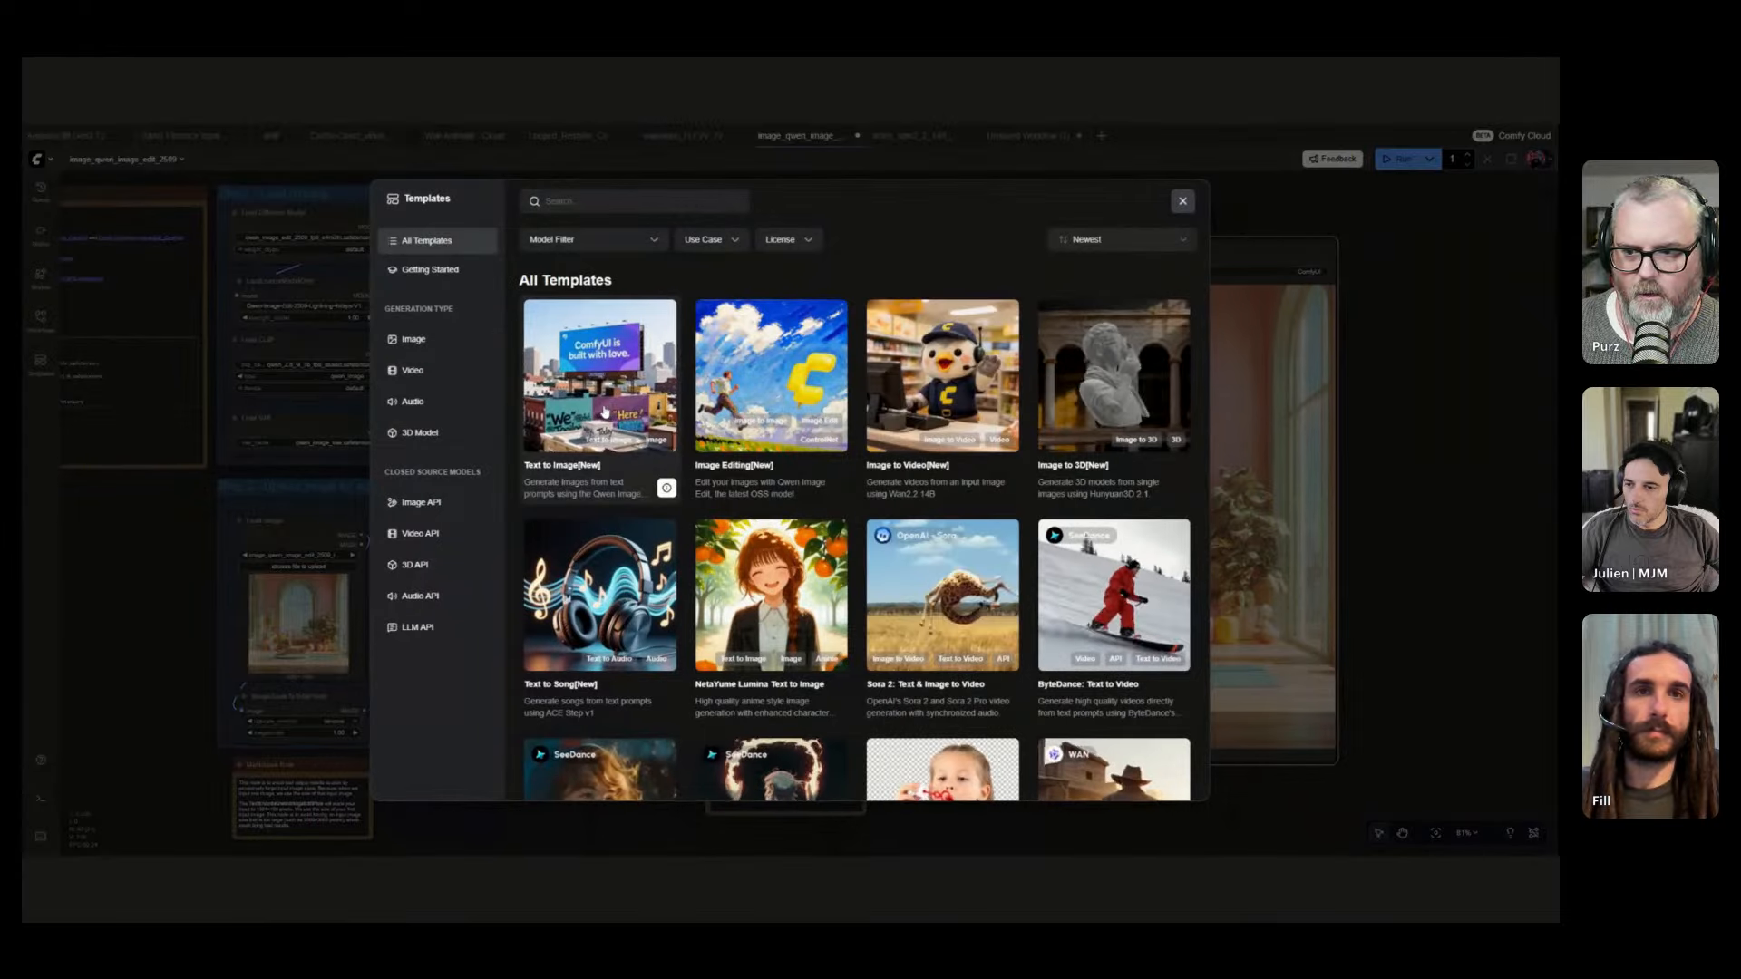
{"action": "left_click", "coordinate": [423, 373]}
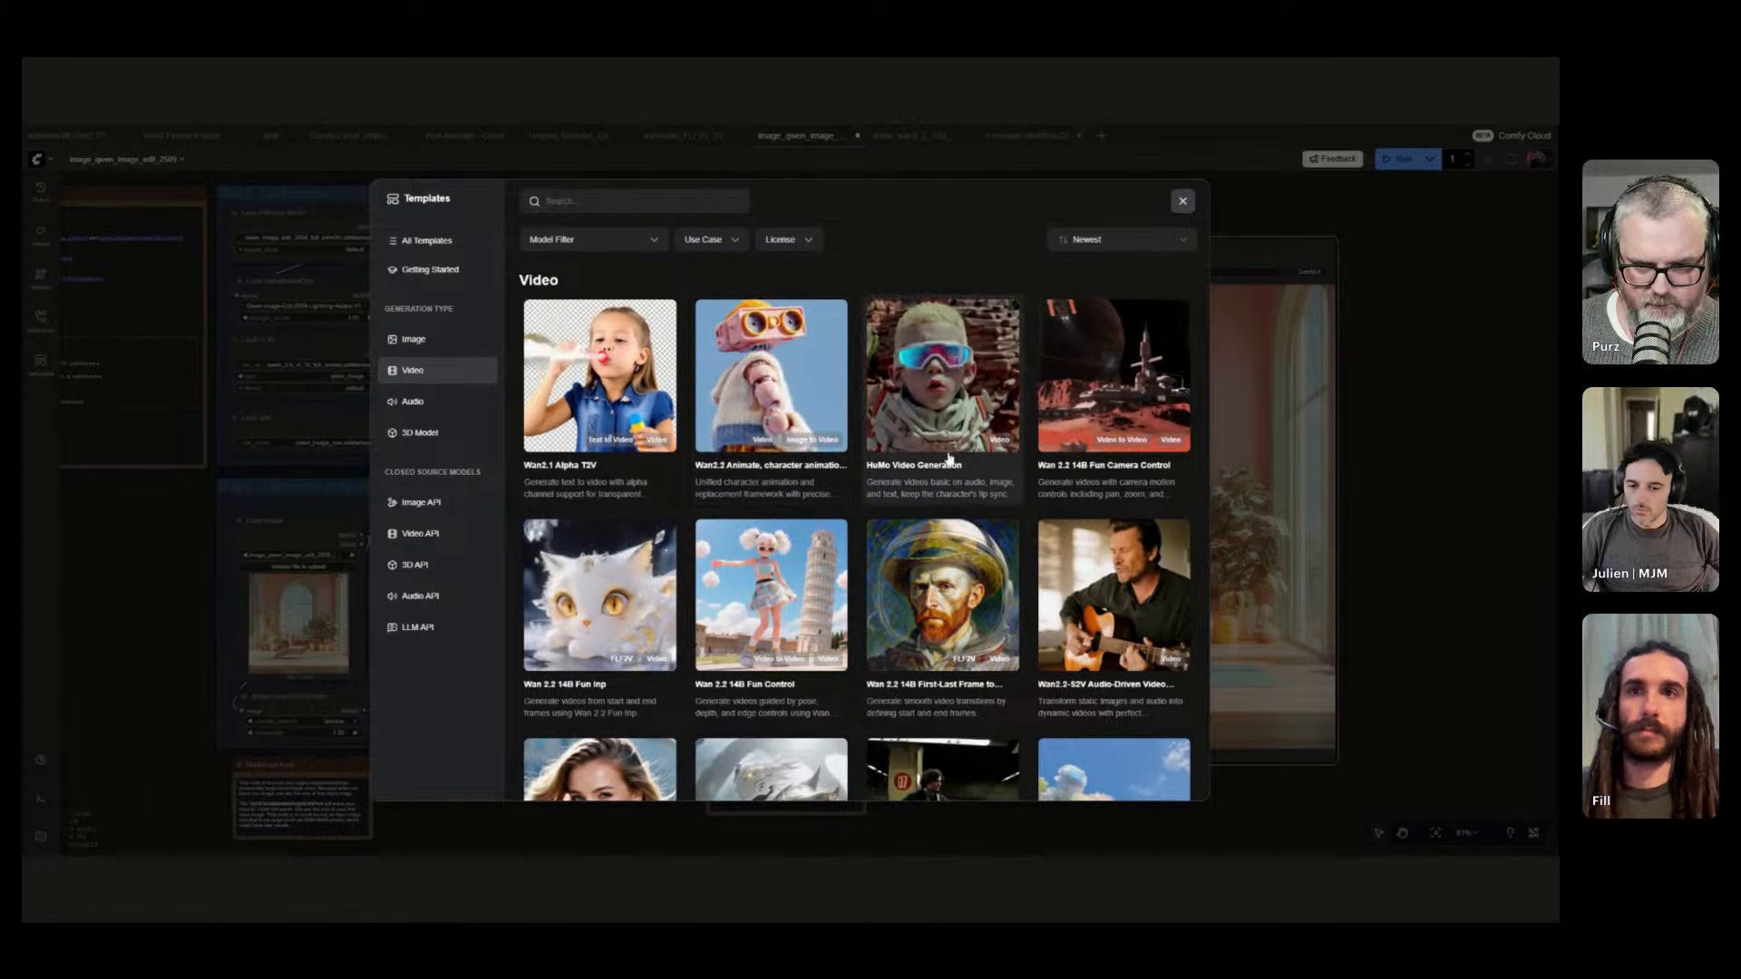
{"action": "scroll", "coordinate": [780, 593], "scroll_direction": "down", "scroll_amount": 3}
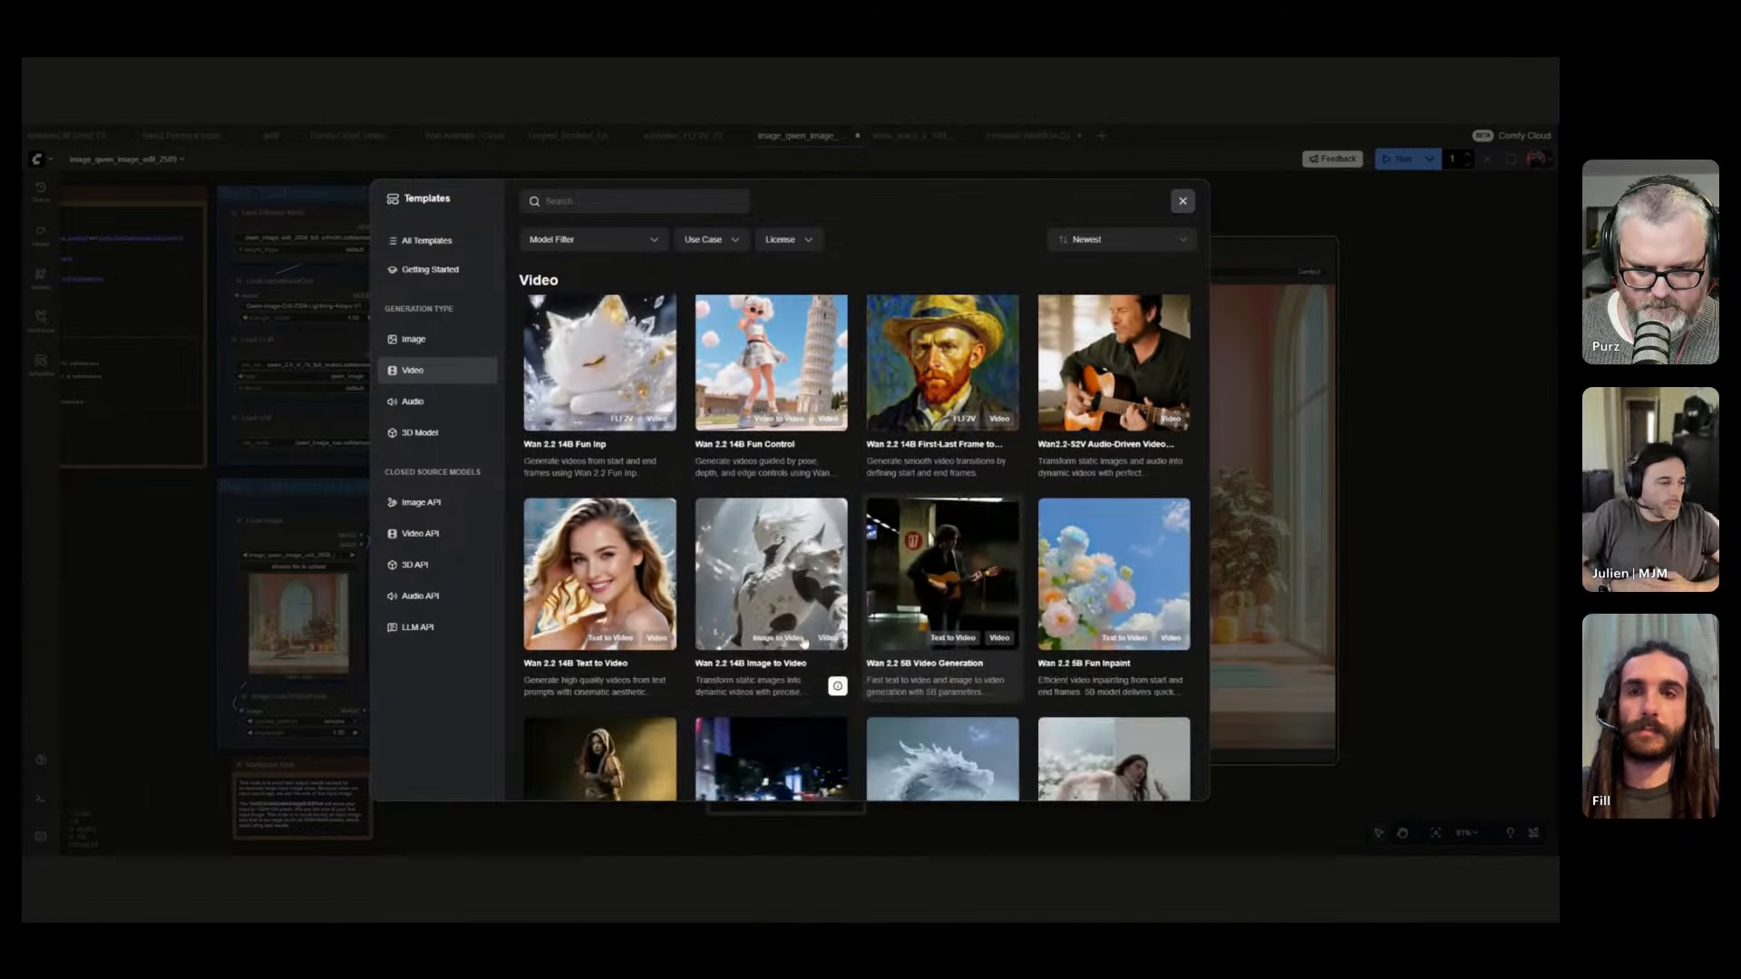
{"action": "left_click", "coordinate": [775, 591]}
{"action": "scroll", "coordinate": [444, 562], "scroll_direction": "up", "scroll_amount": 5}
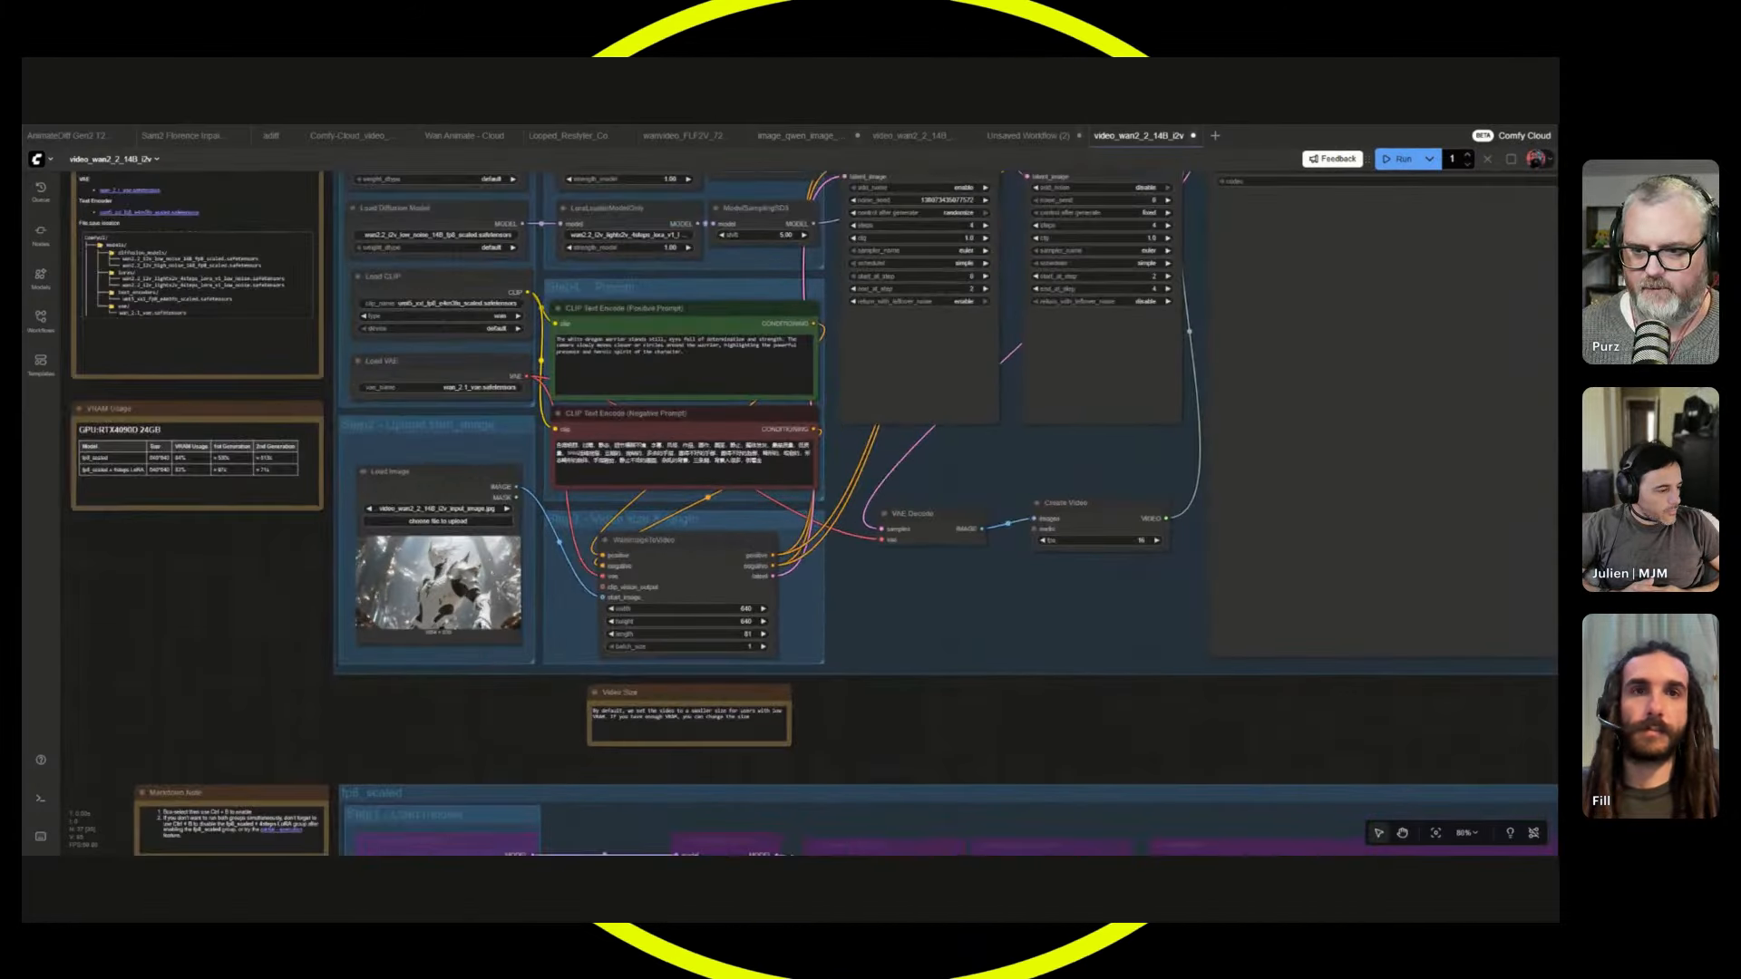
- Paste the dalmatian image into the Load Image node and set the positive prompt to "the dalmatian runs full speed out of the room"
{"action": "left_click", "coordinate": [437, 556]}
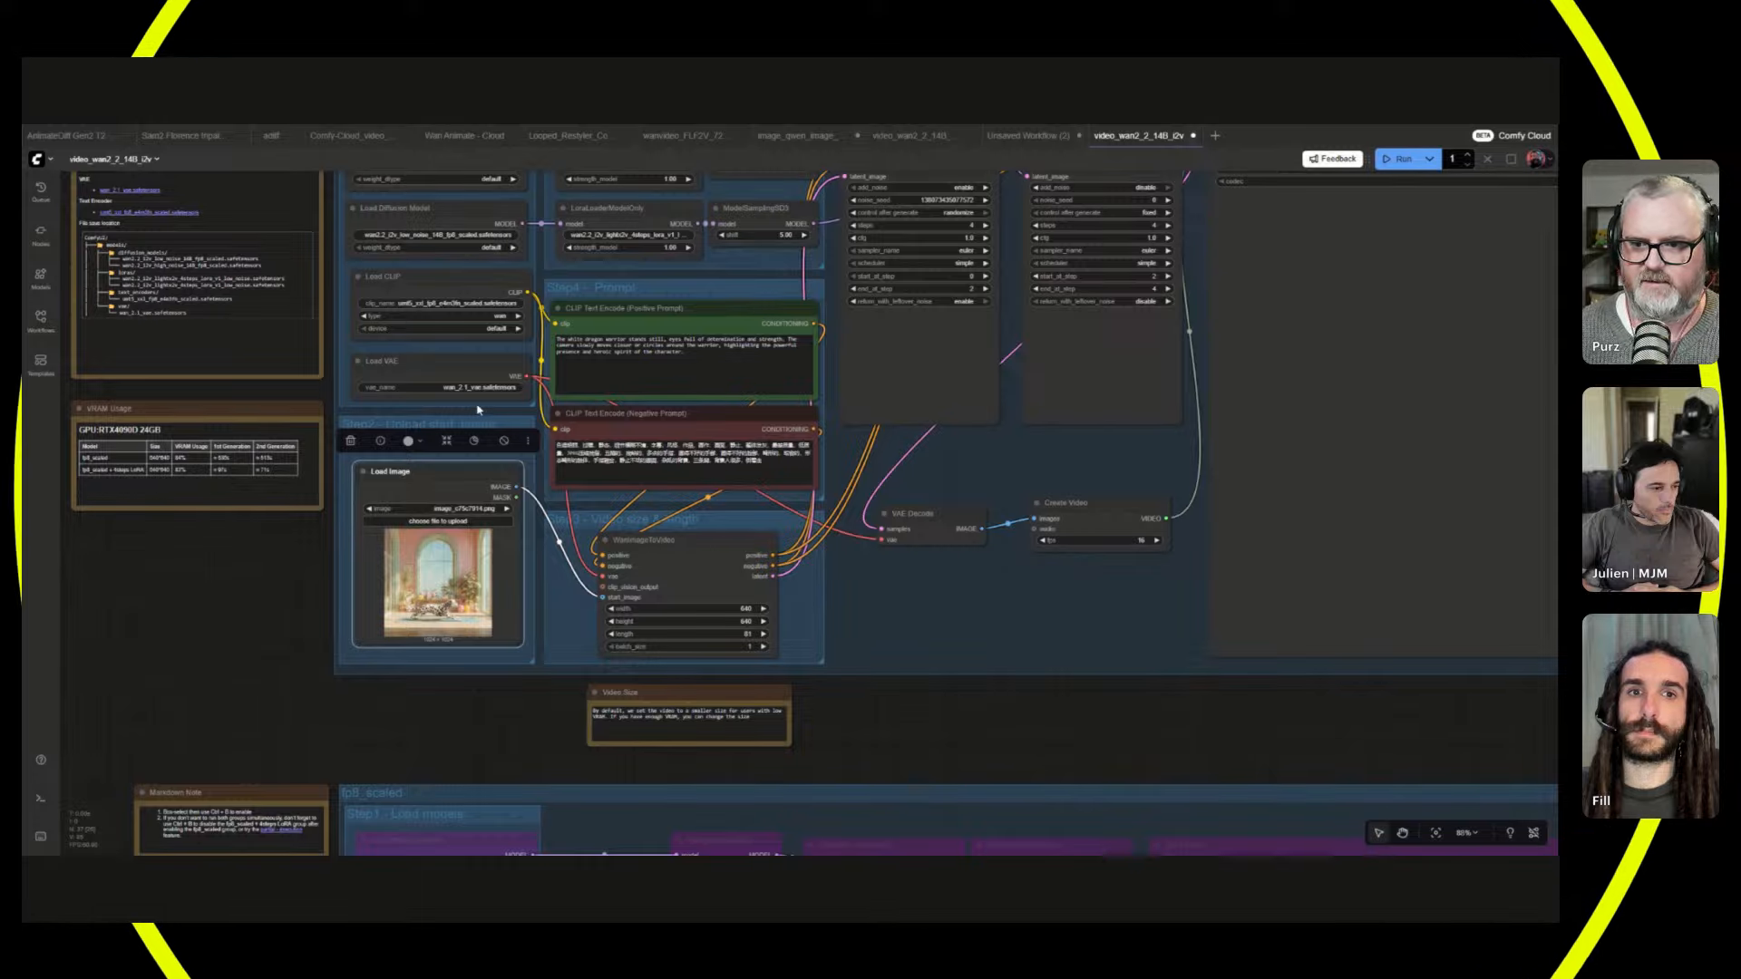
{"action": "left_click_drag", "start_coordinate": [907, 471], "coordinate": [860, 640]}
{"action": "left_click", "coordinate": [635, 535]}
{"action": "key", "text": "ctrl+a"}
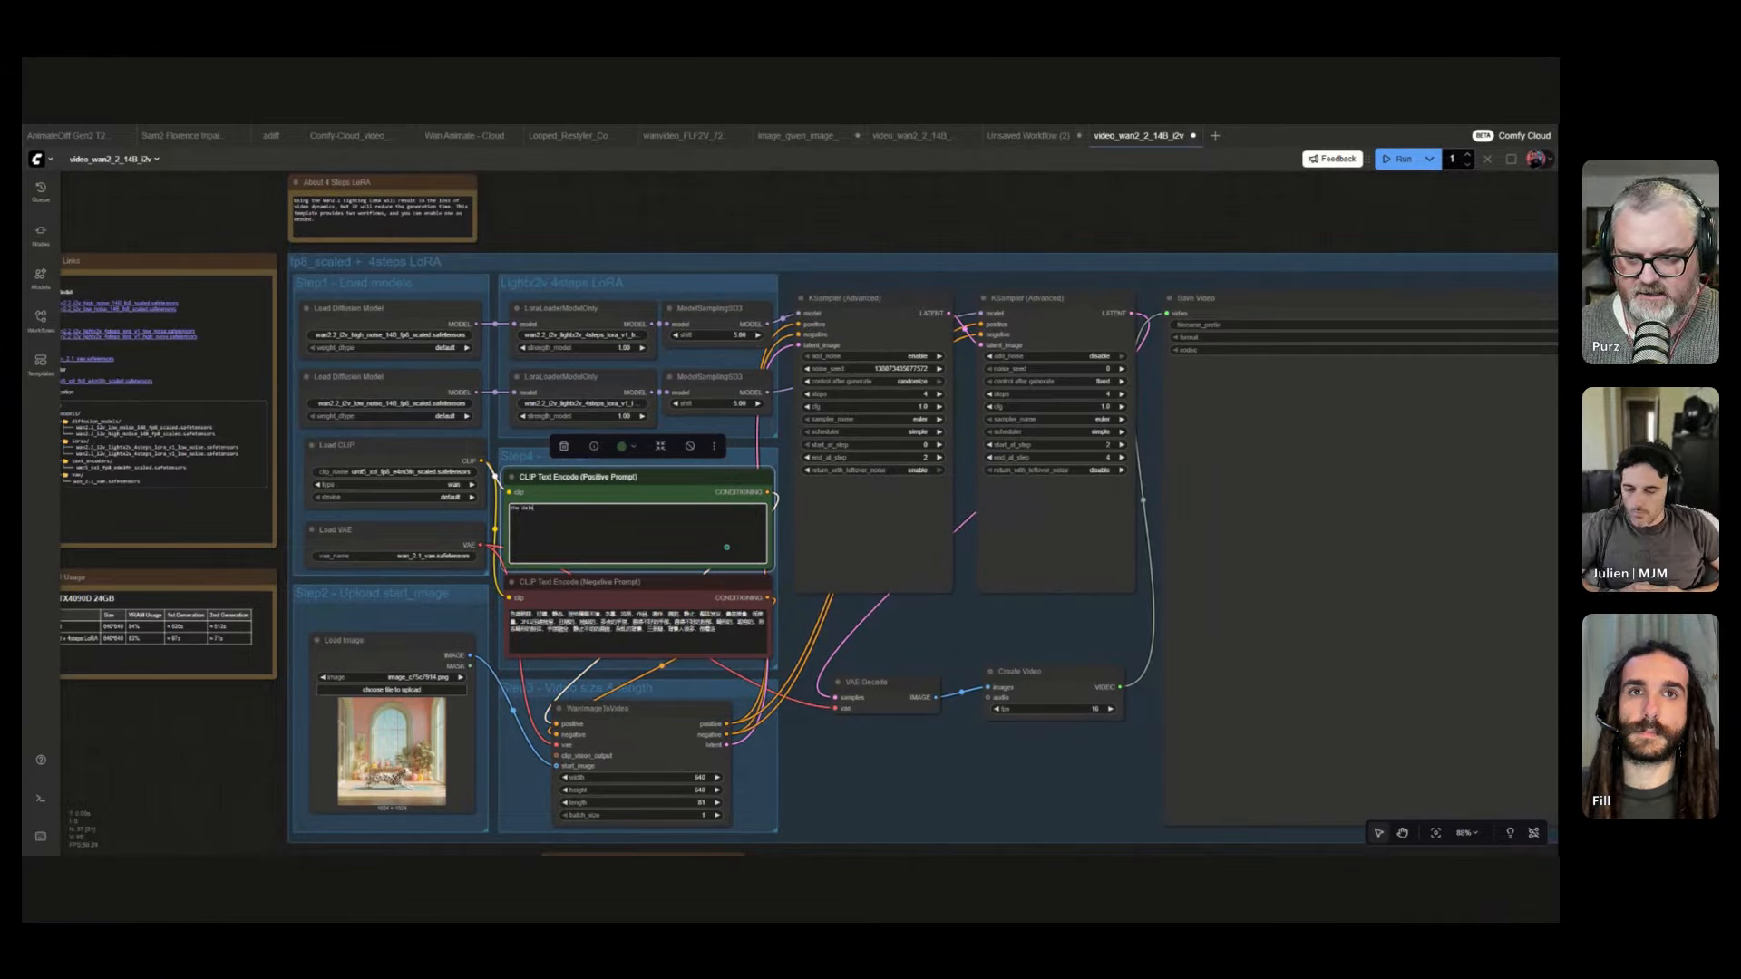
{"action": "type", "text": "the dalmatian darts full speed out of the room"}
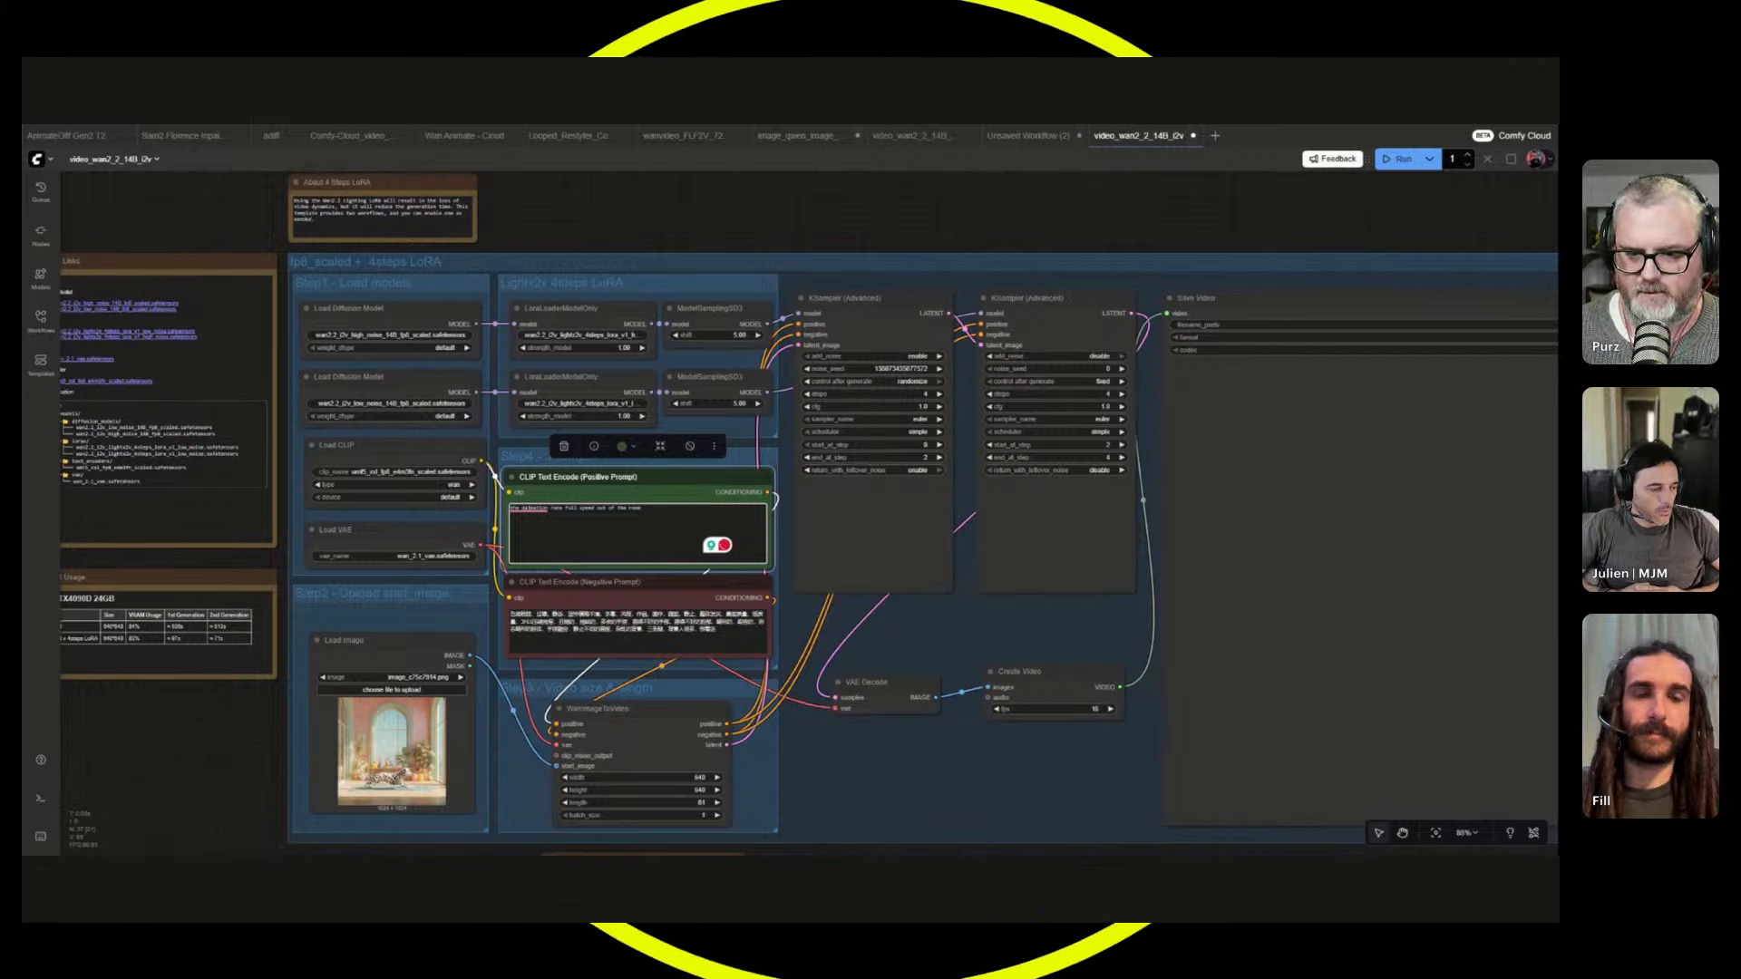
- Run the image-to-video workflow and view the generated clip in the Save Video node
{"action": "scroll", "coordinate": [803, 698], "scroll_direction": "up", "scroll_amount": 3}
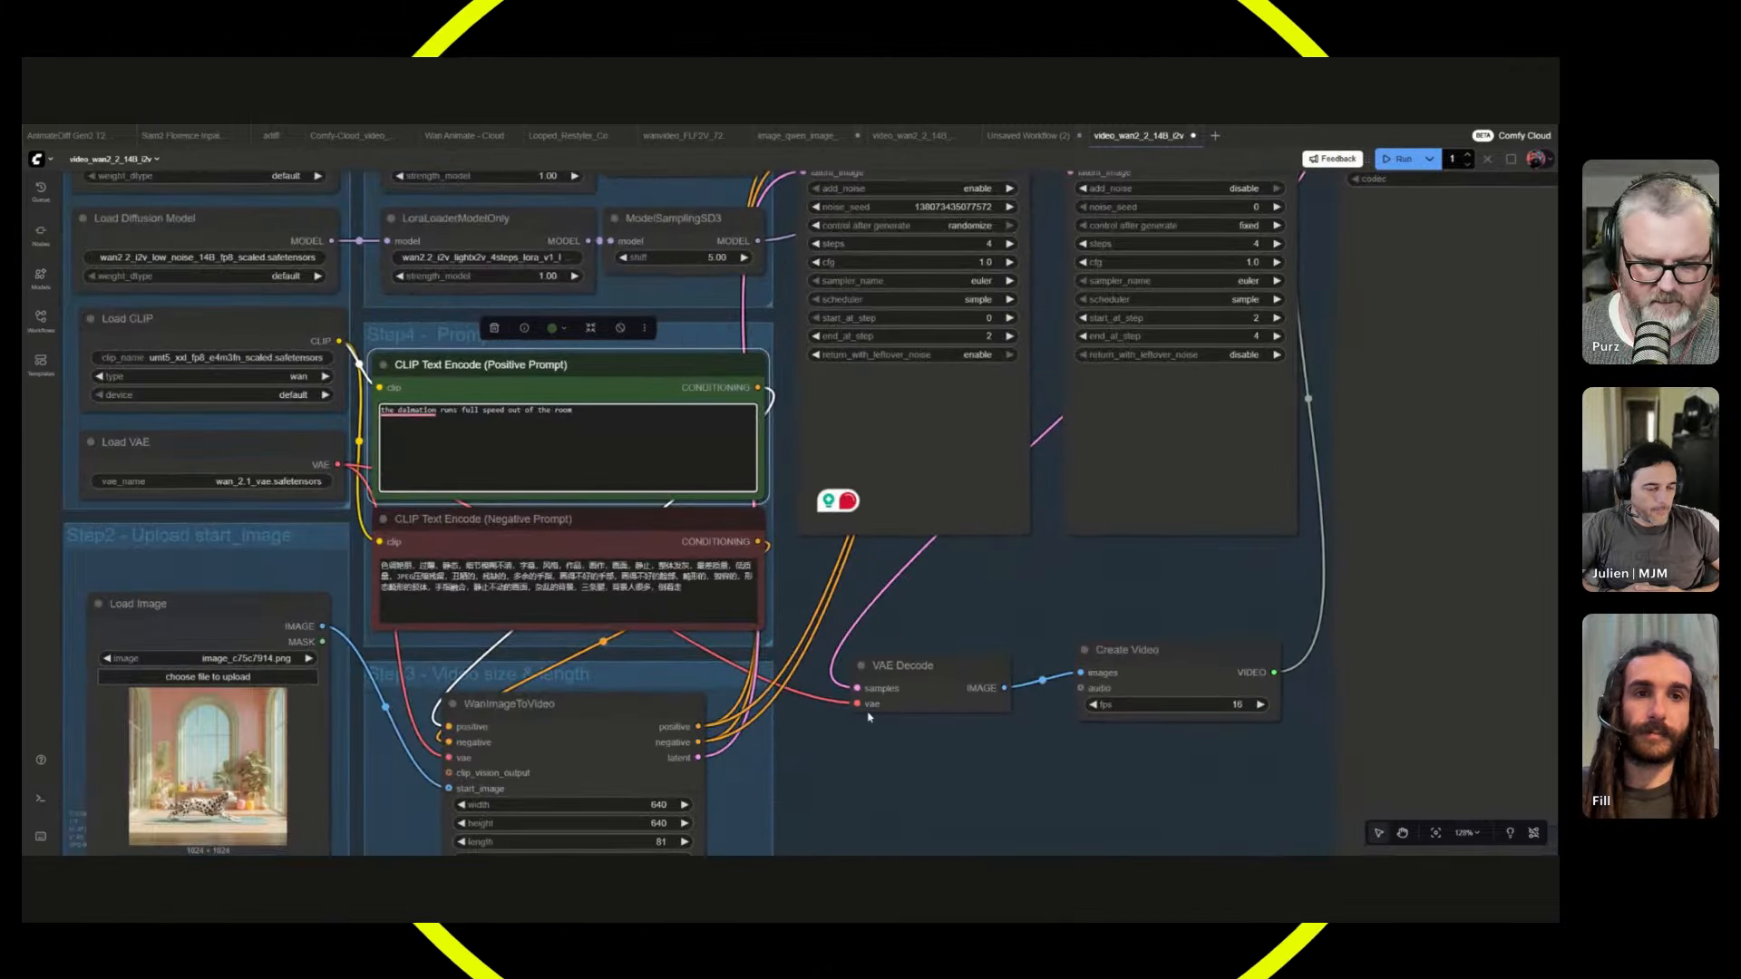
{"action": "key", "text": "ctrl+Return"}
{"action": "scroll", "coordinate": [861, 781], "scroll_direction": "down", "scroll_amount": 3}
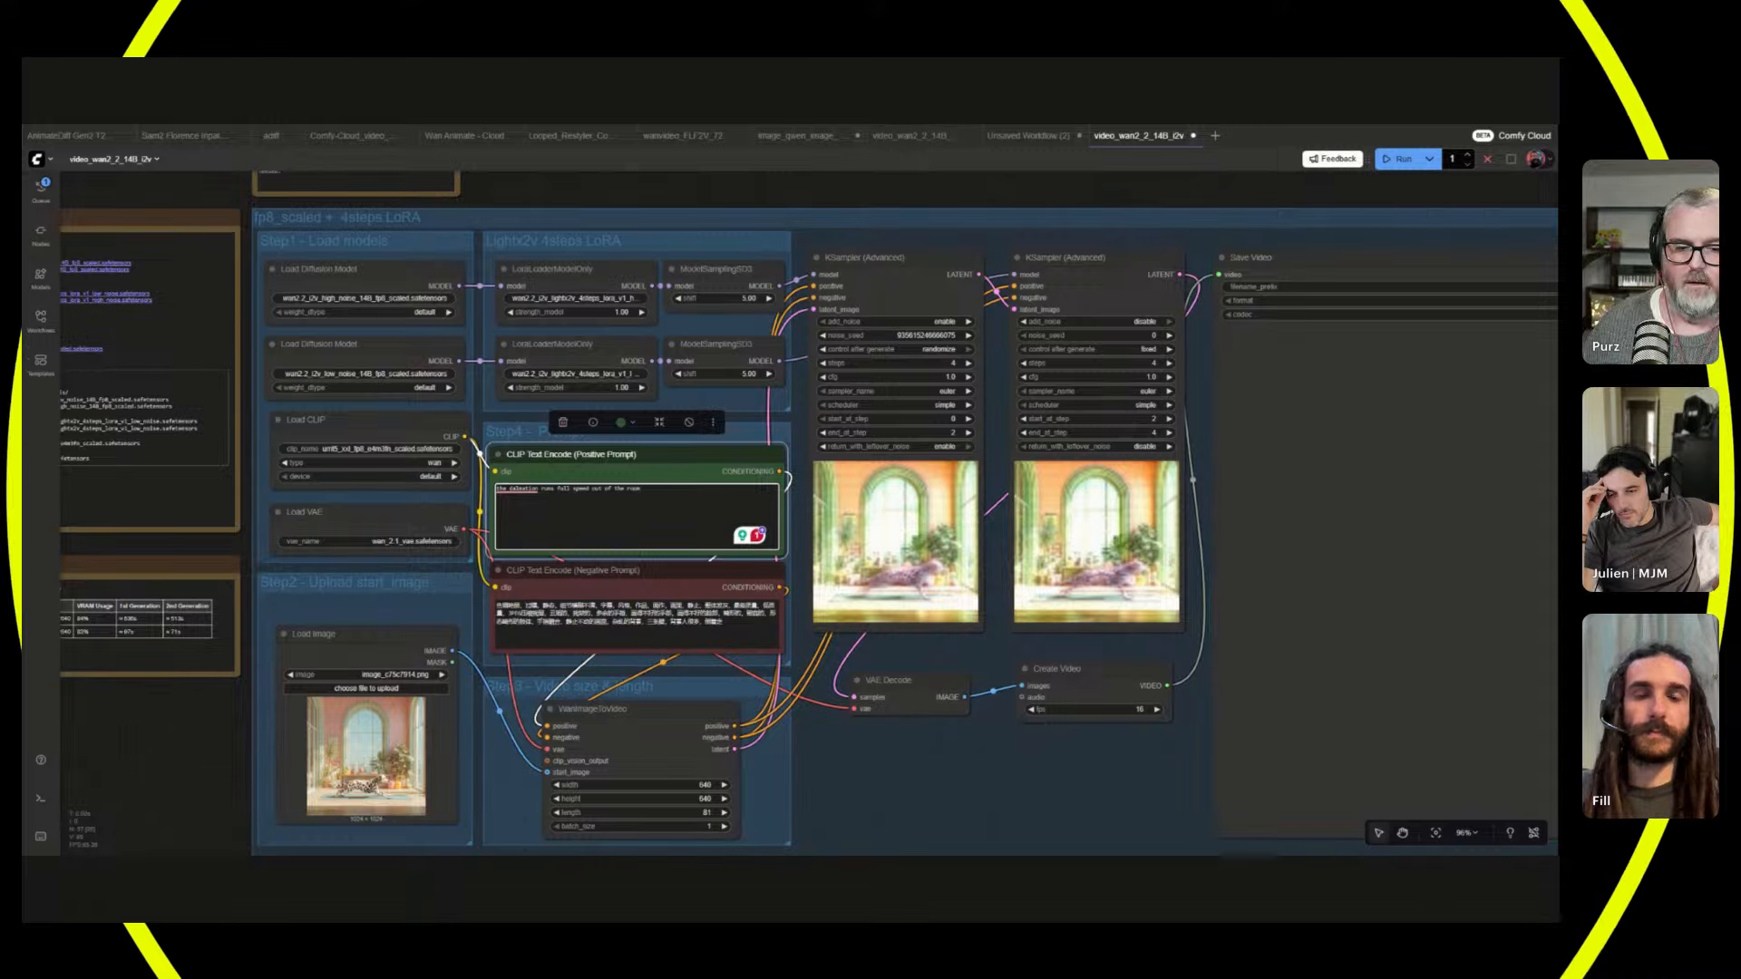
{"action": "scroll", "coordinate": [914, 542], "scroll_direction": "right", "scroll_amount": 10}
{"action": "scroll", "coordinate": [914, 542], "scroll_direction": "down", "scroll_amount": 2}
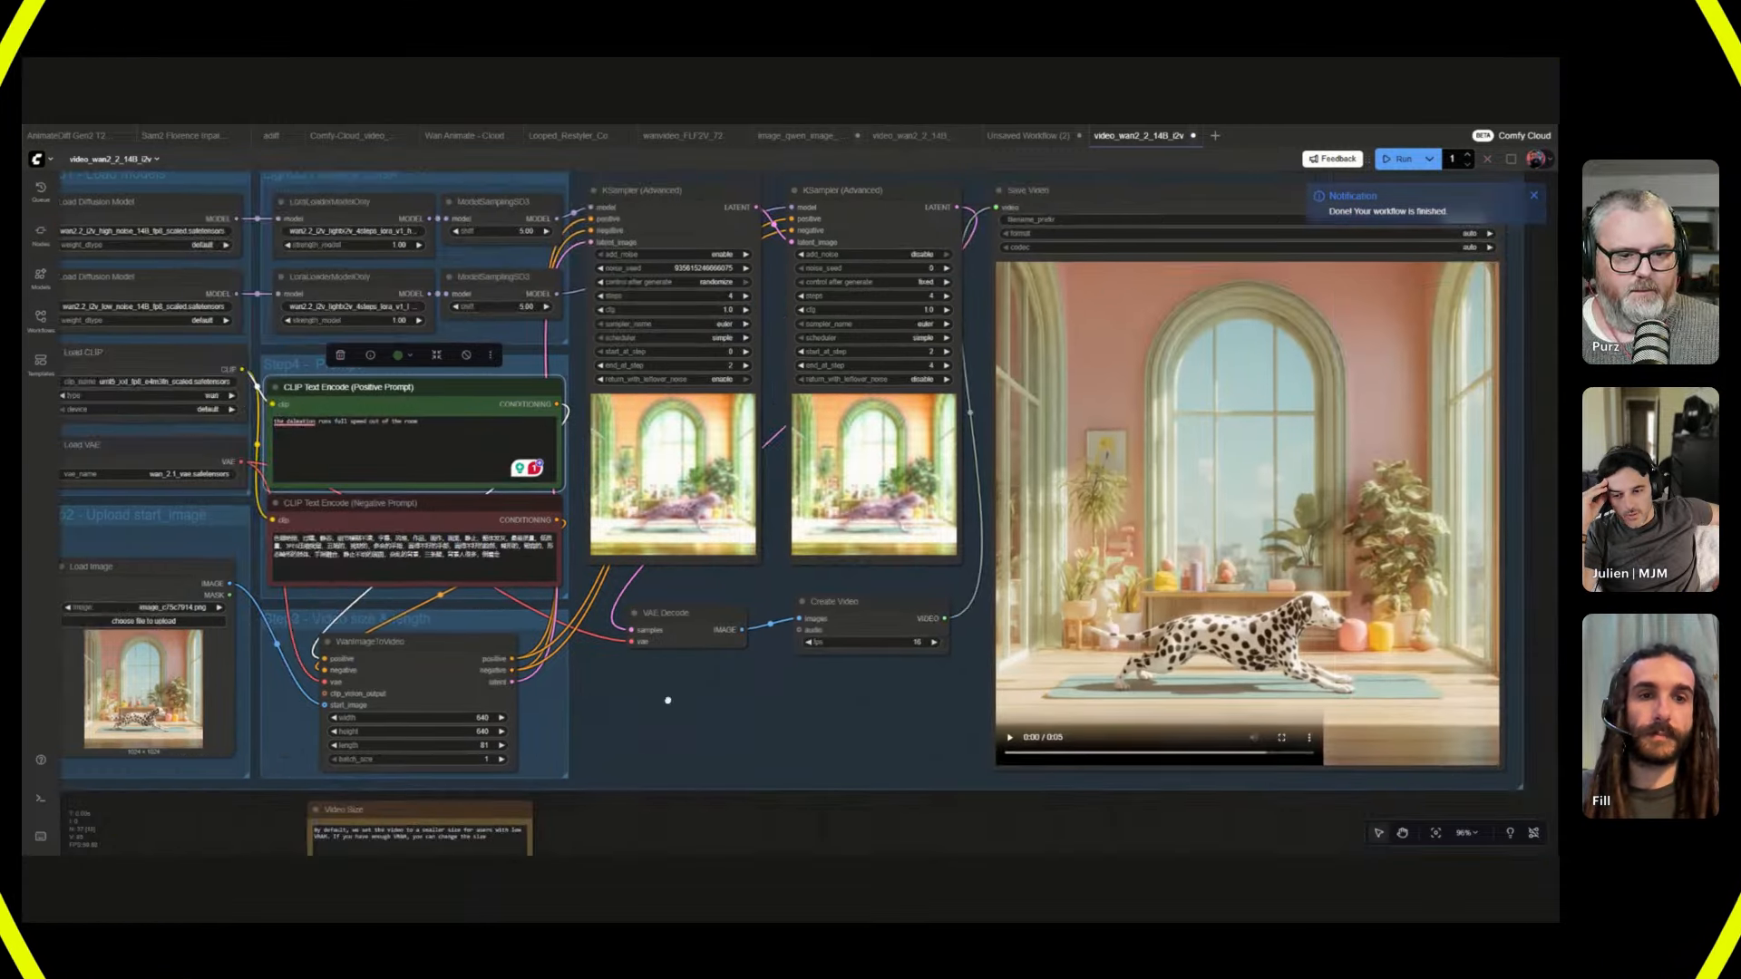
{"action": "scroll", "coordinate": [612, 698], "scroll_direction": "down", "scroll_amount": 1}
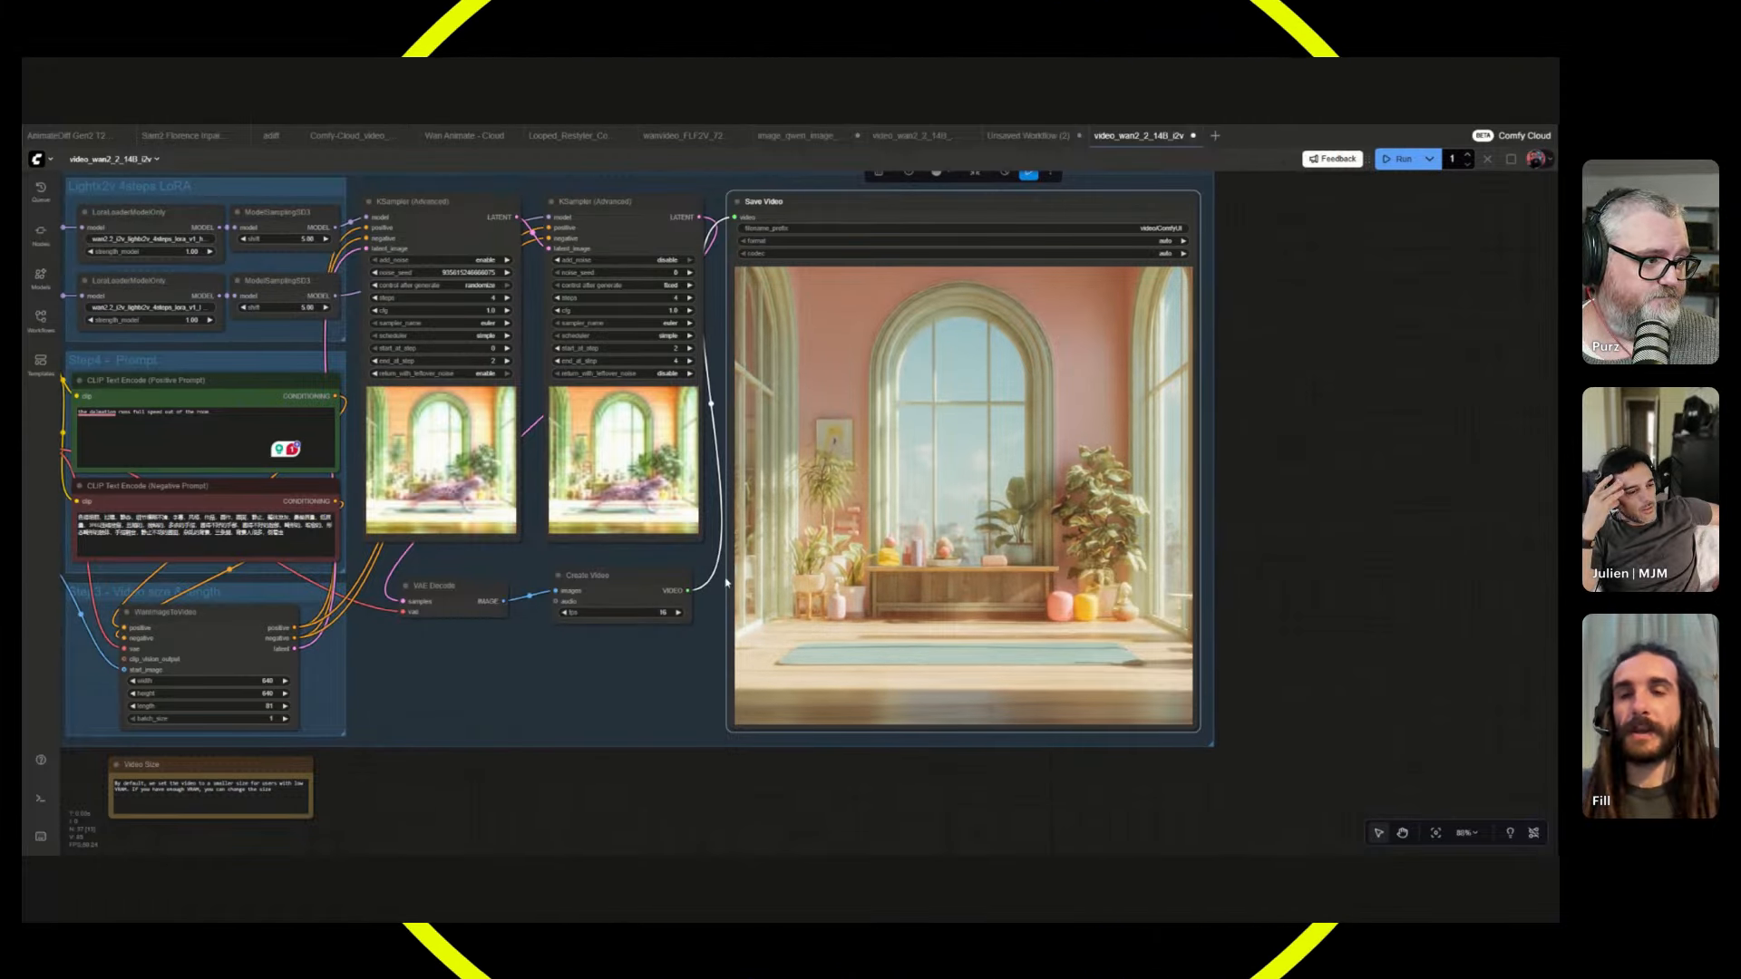
- Change the positive prompt to "the dalmatian levitates and floats up out of the frame"
{"action": "left_click_drag", "start_coordinate": [563, 692], "coordinate": [722, 691]}
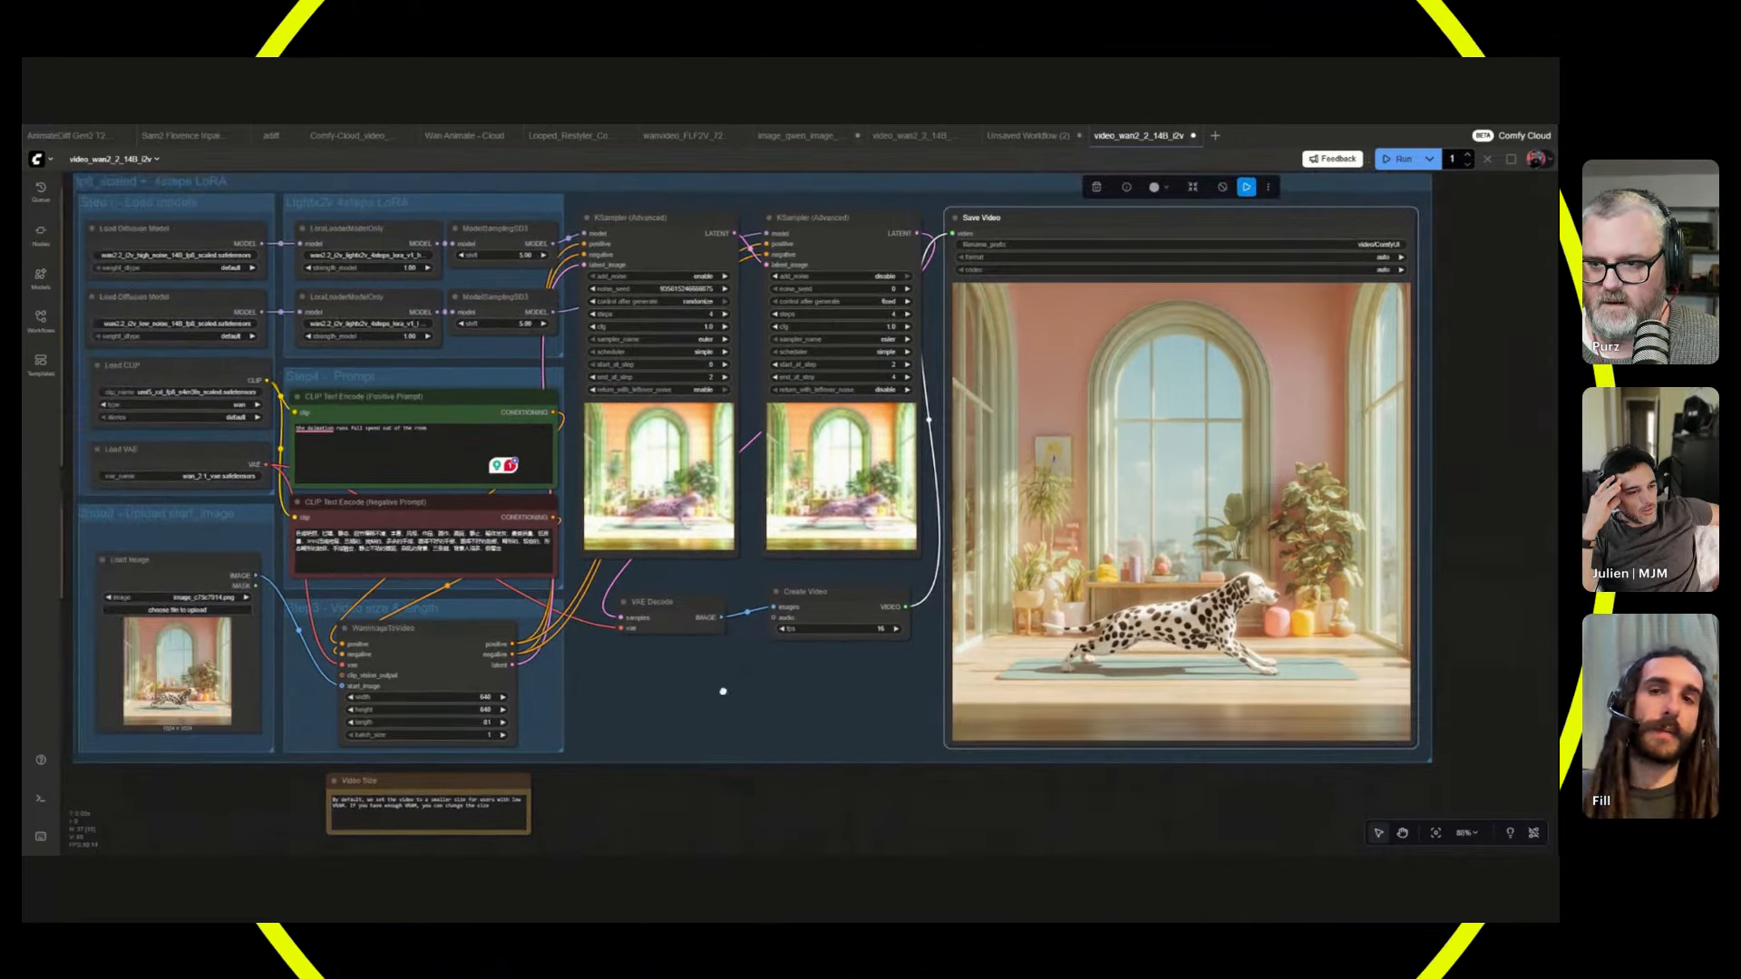
{"action": "left_click", "coordinate": [337, 428]}
{"action": "type", "text": "lev"}
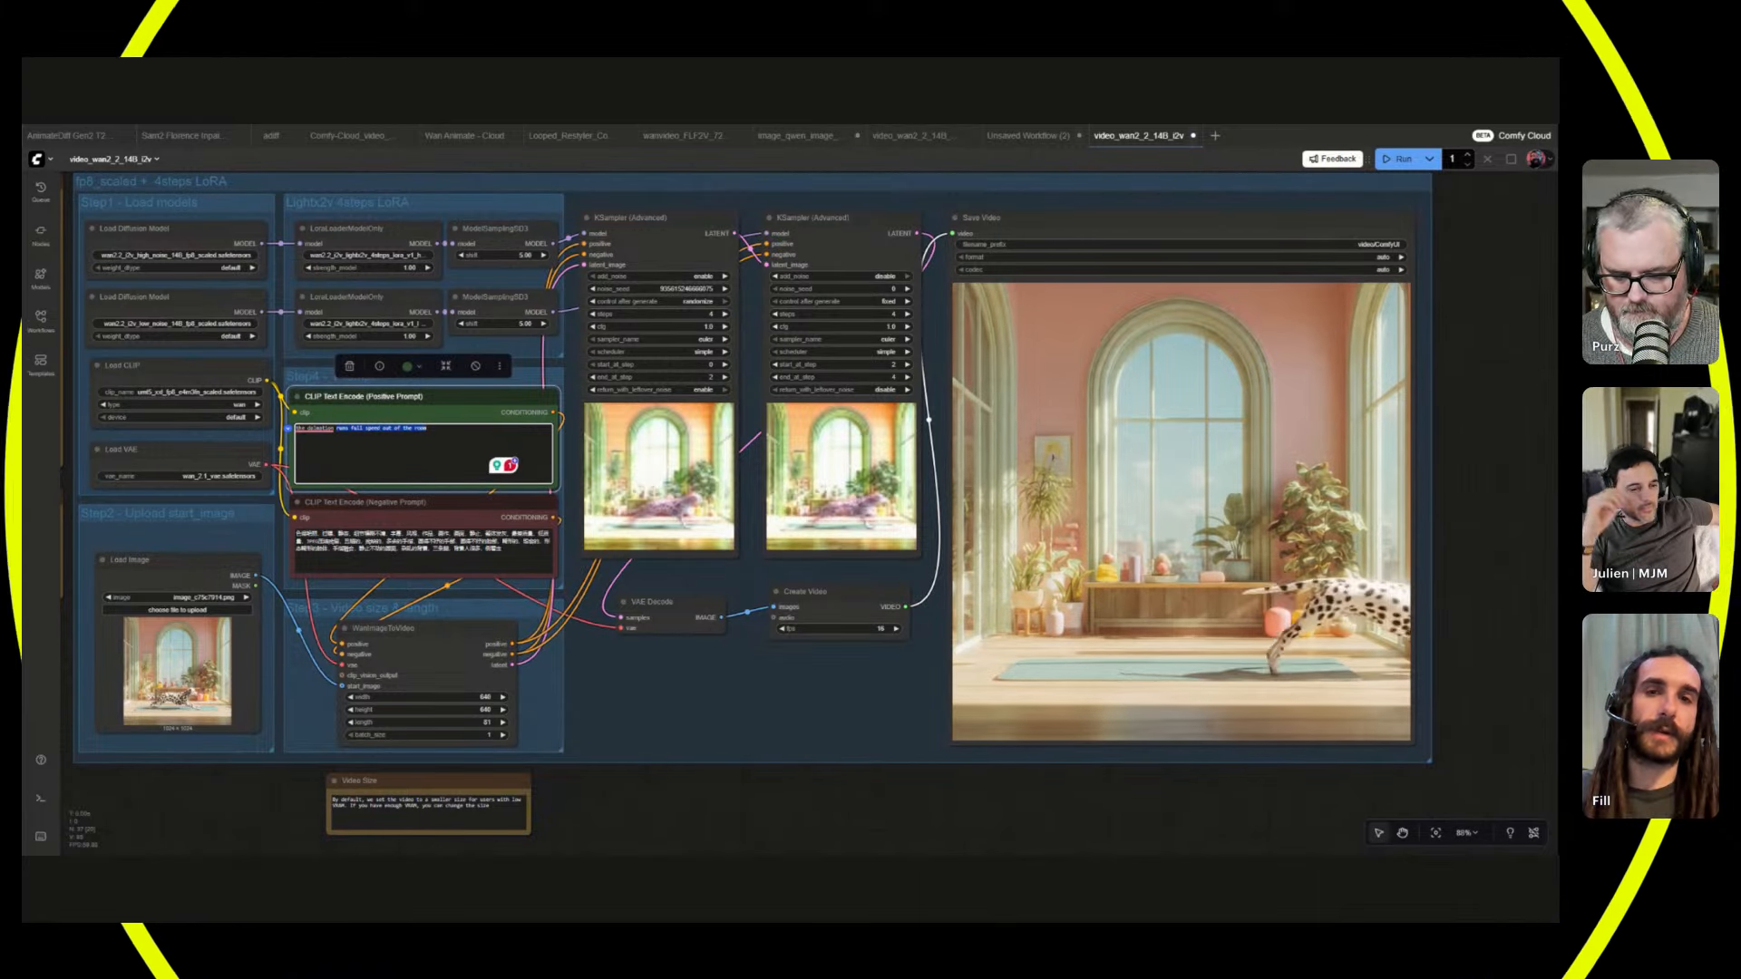
{"action": "type", "text": "itates"}
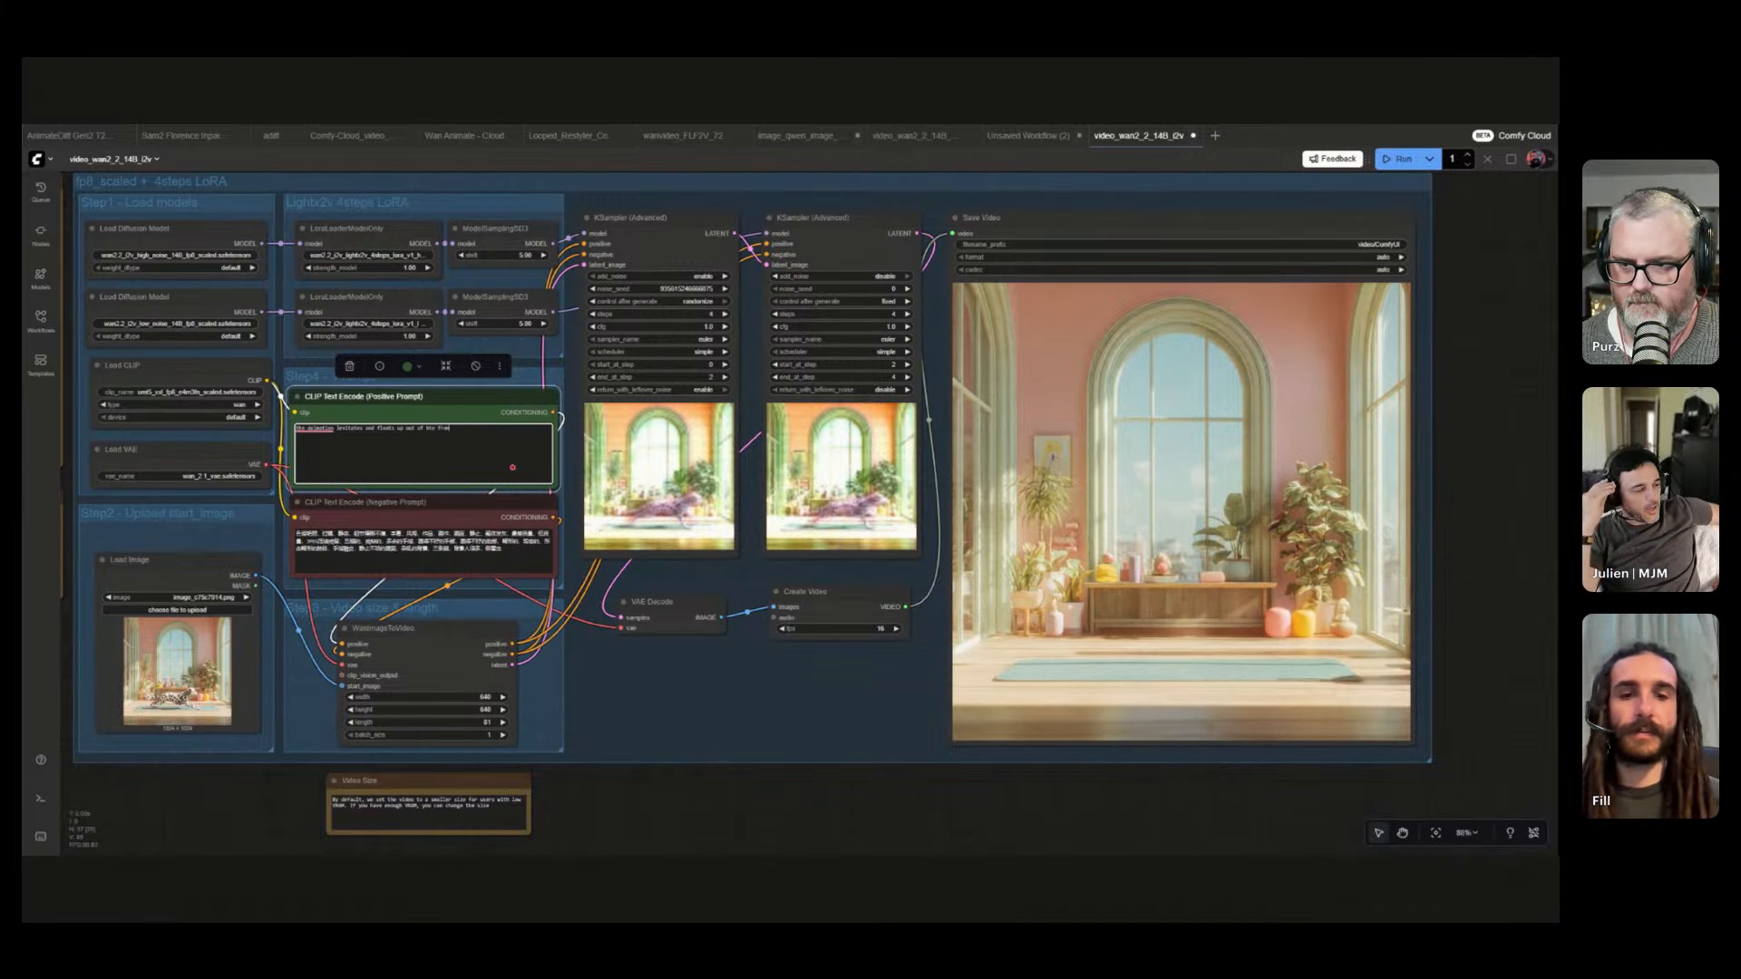
{"action": "key", "text": "BackSpace"}
{"action": "key", "text": "BackSpace"}
{"action": "key", "text": "BackSpace"}
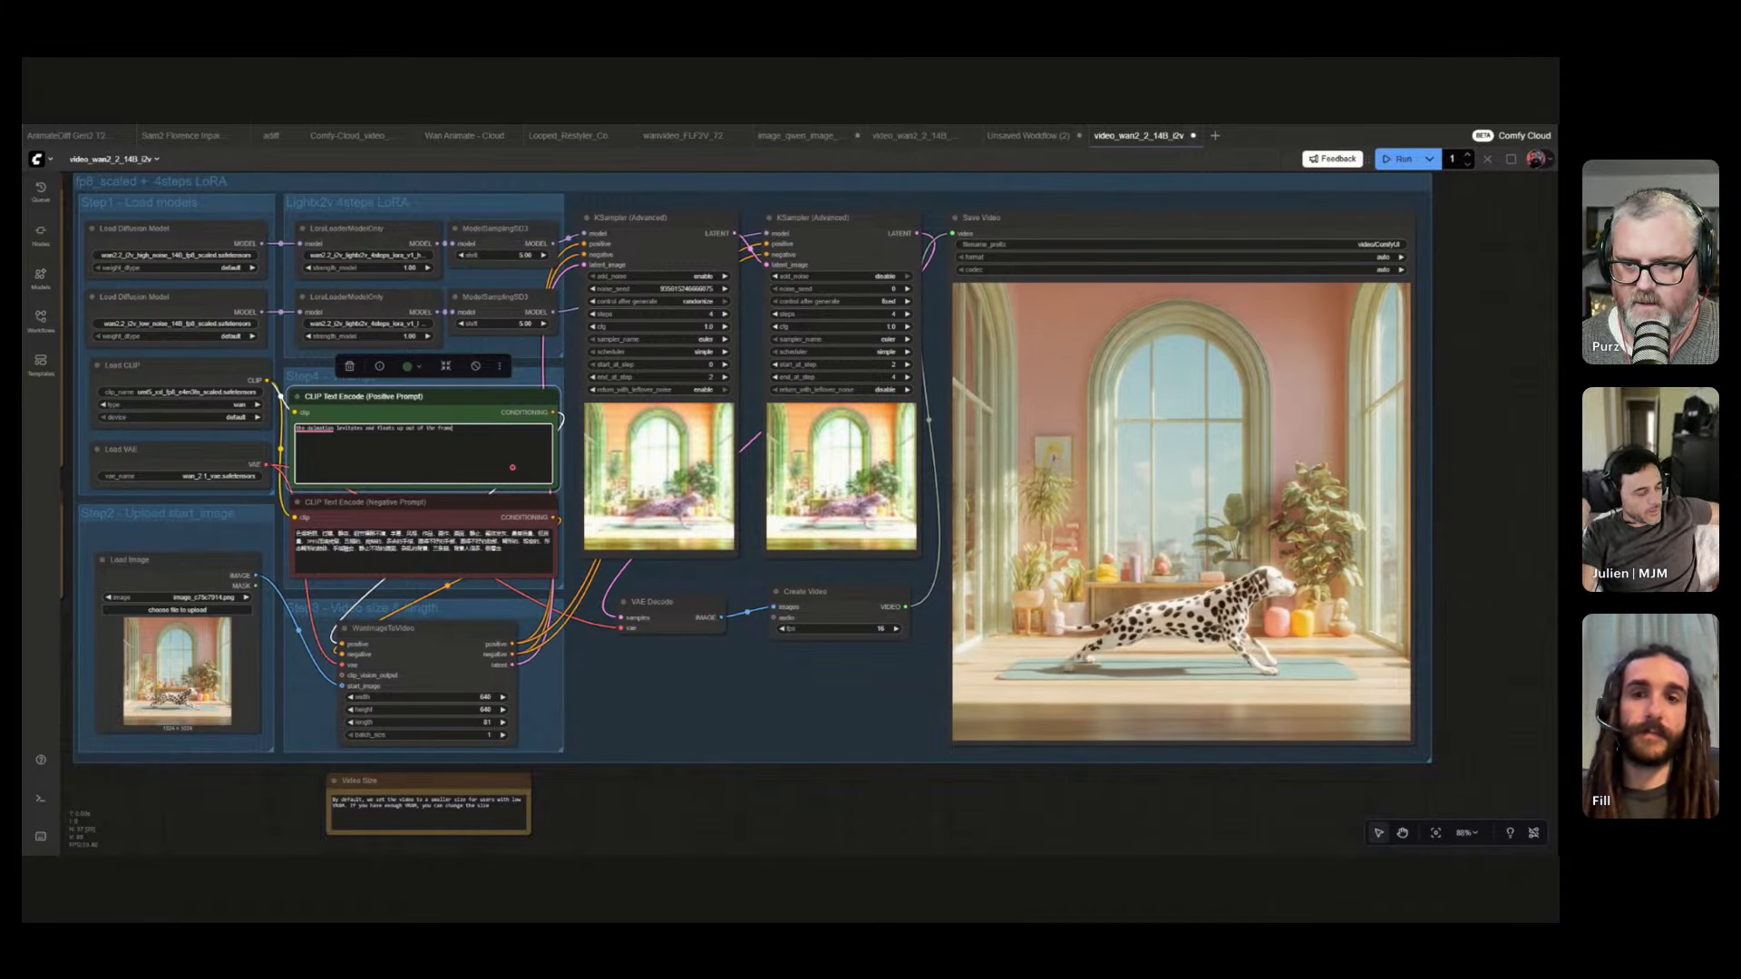
- Run the workflow with the levitating dalmatian prompt and delete the bypassed node group below the main workflow
{"action": "key", "text": "ctrl+Return"}
{"action": "scroll", "coordinate": [513, 467], "scroll_direction": "down", "scroll_amount": 4}
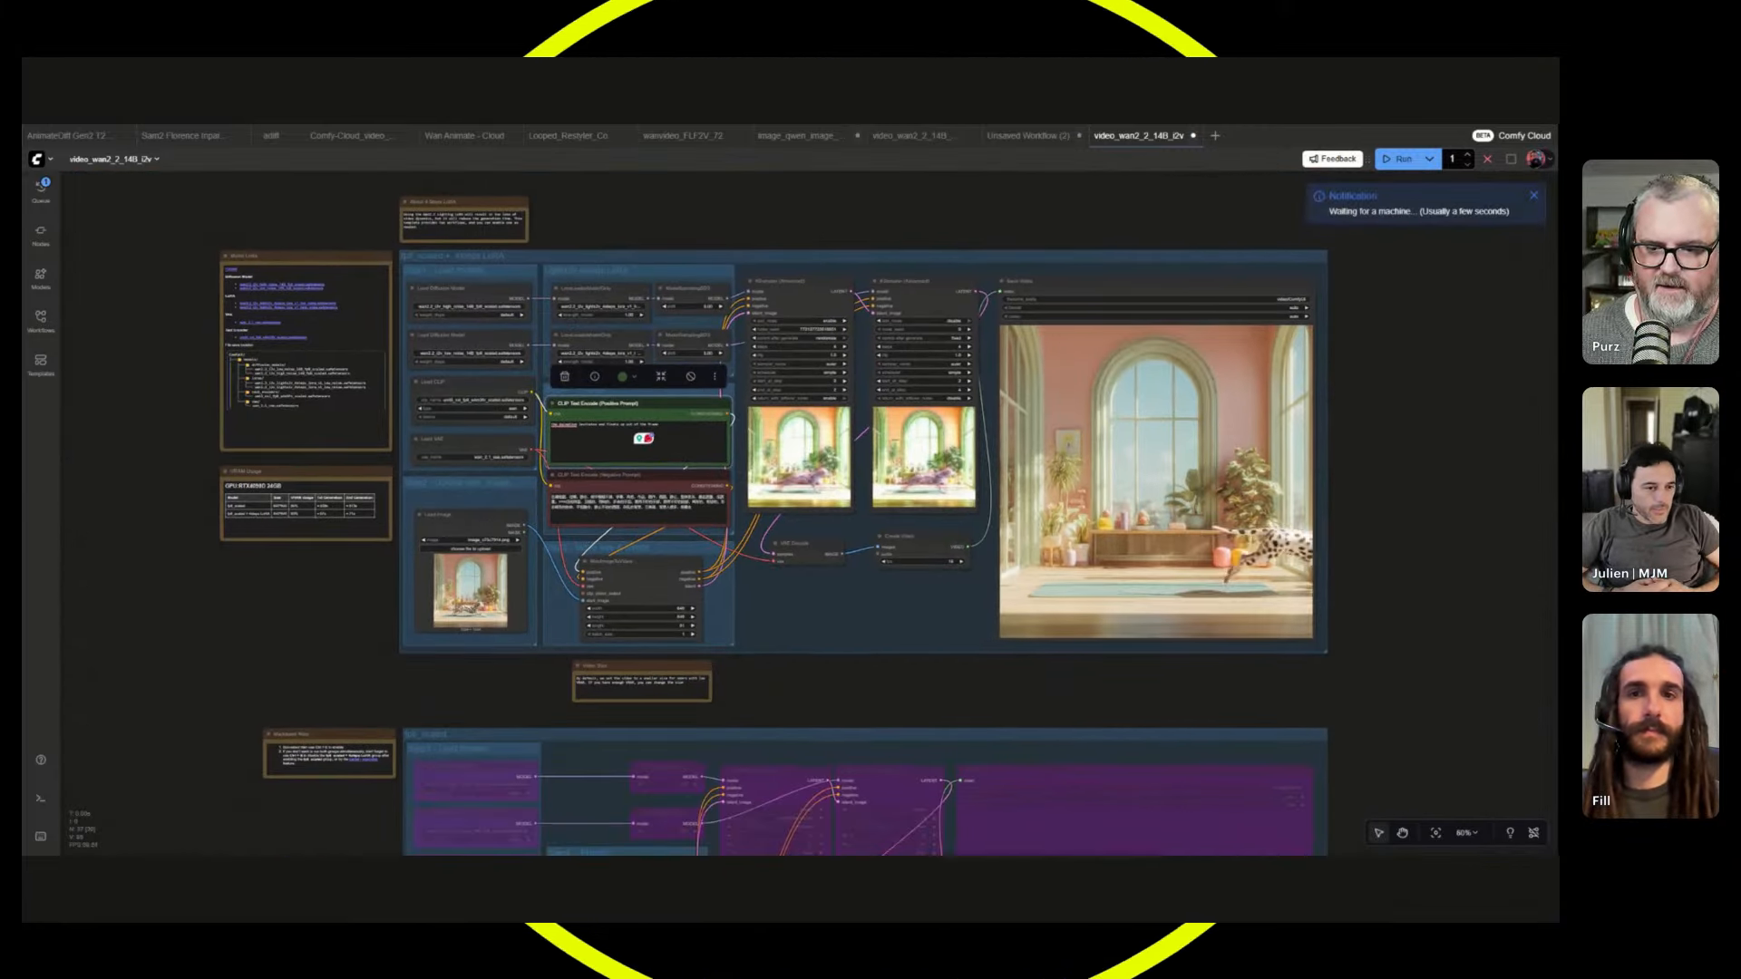
{"action": "scroll", "coordinate": [221, 544], "scroll_direction": "down", "scroll_amount": 3}
{"action": "scroll", "coordinate": [221, 545], "scroll_direction": "down", "scroll_amount": 3}
{"action": "left_click_drag", "start_coordinate": [221, 539], "coordinate": [1301, 850]}
{"action": "key", "text": "Delete"}
{"action": "scroll", "coordinate": [591, 598], "scroll_direction": "up", "scroll_amount": 4}
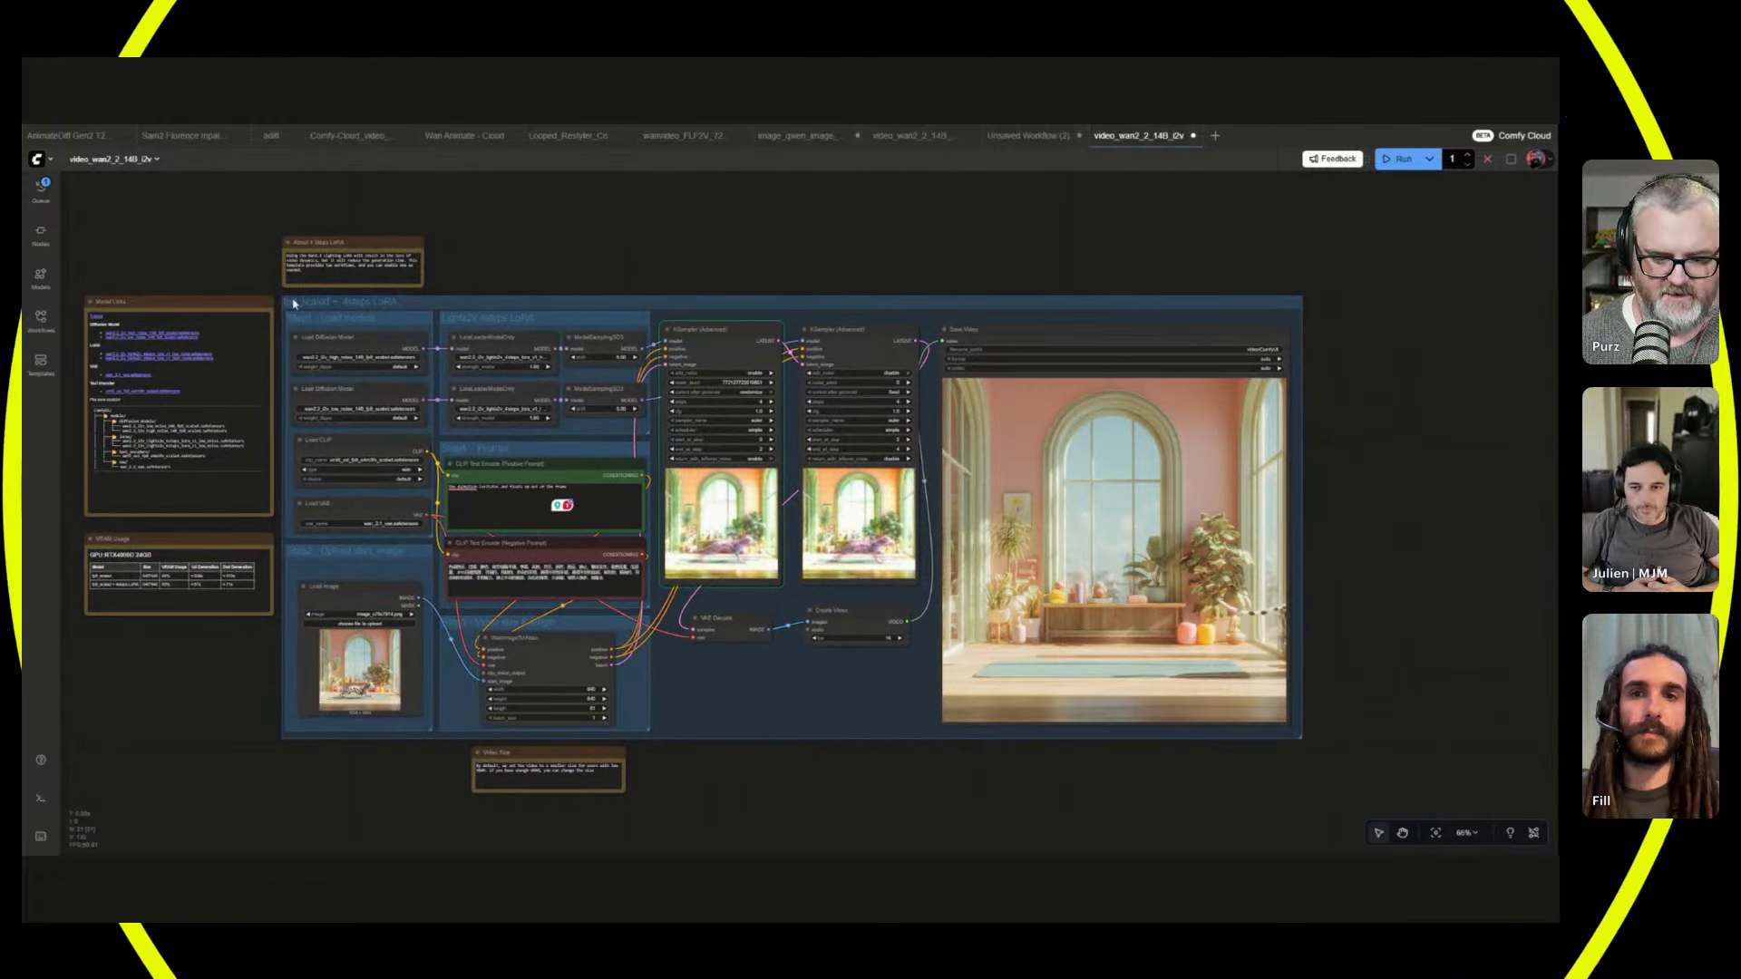
- Delete the colored group frames around the image-to-video nodes, keeping the nodes themselves
{"action": "left_click", "coordinate": [305, 303]}
{"action": "key", "text": "Delete"}
{"action": "key", "text": "Delete"}
{"action": "key", "text": "Delete"}
{"action": "left_click", "coordinate": [489, 317]}
{"action": "key", "text": "Delete"}
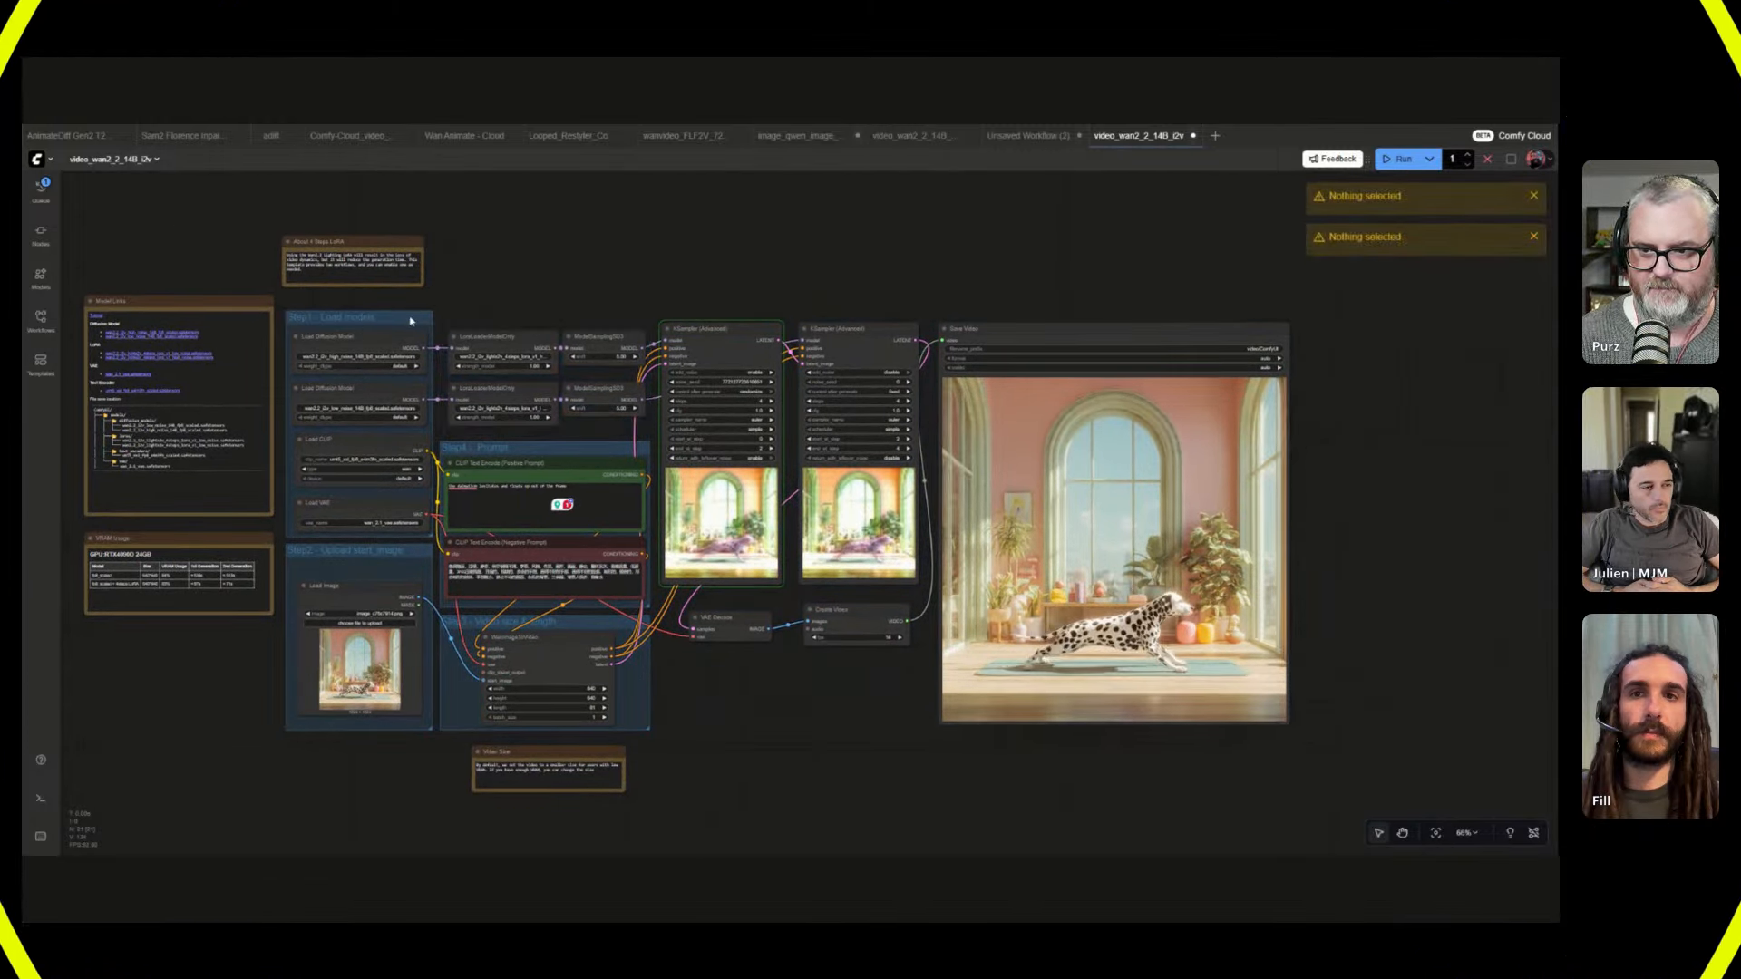
{"action": "left_click", "coordinate": [305, 318]}
{"action": "key", "text": "Delete"}
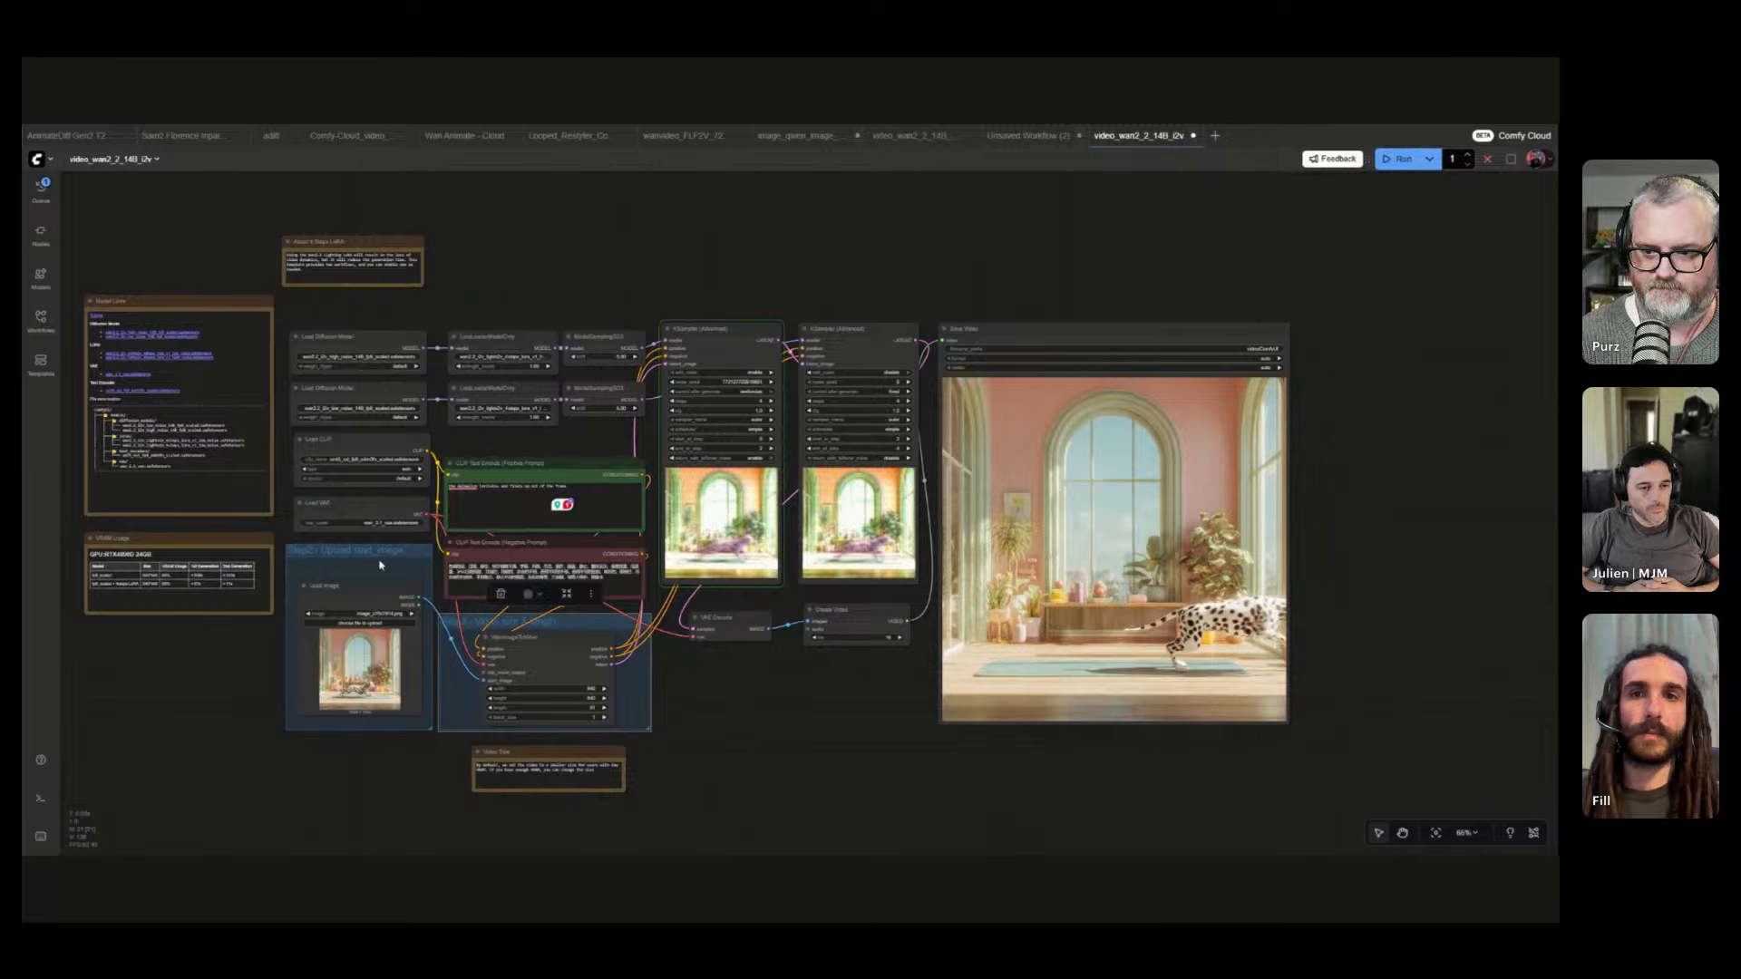
- Move the Load Image and Save Video nodes away from the rest and convert all remaining workflow nodes into a subgraph
{"action": "left_click_drag", "start_coordinate": [326, 586], "coordinate": [134, 706]}
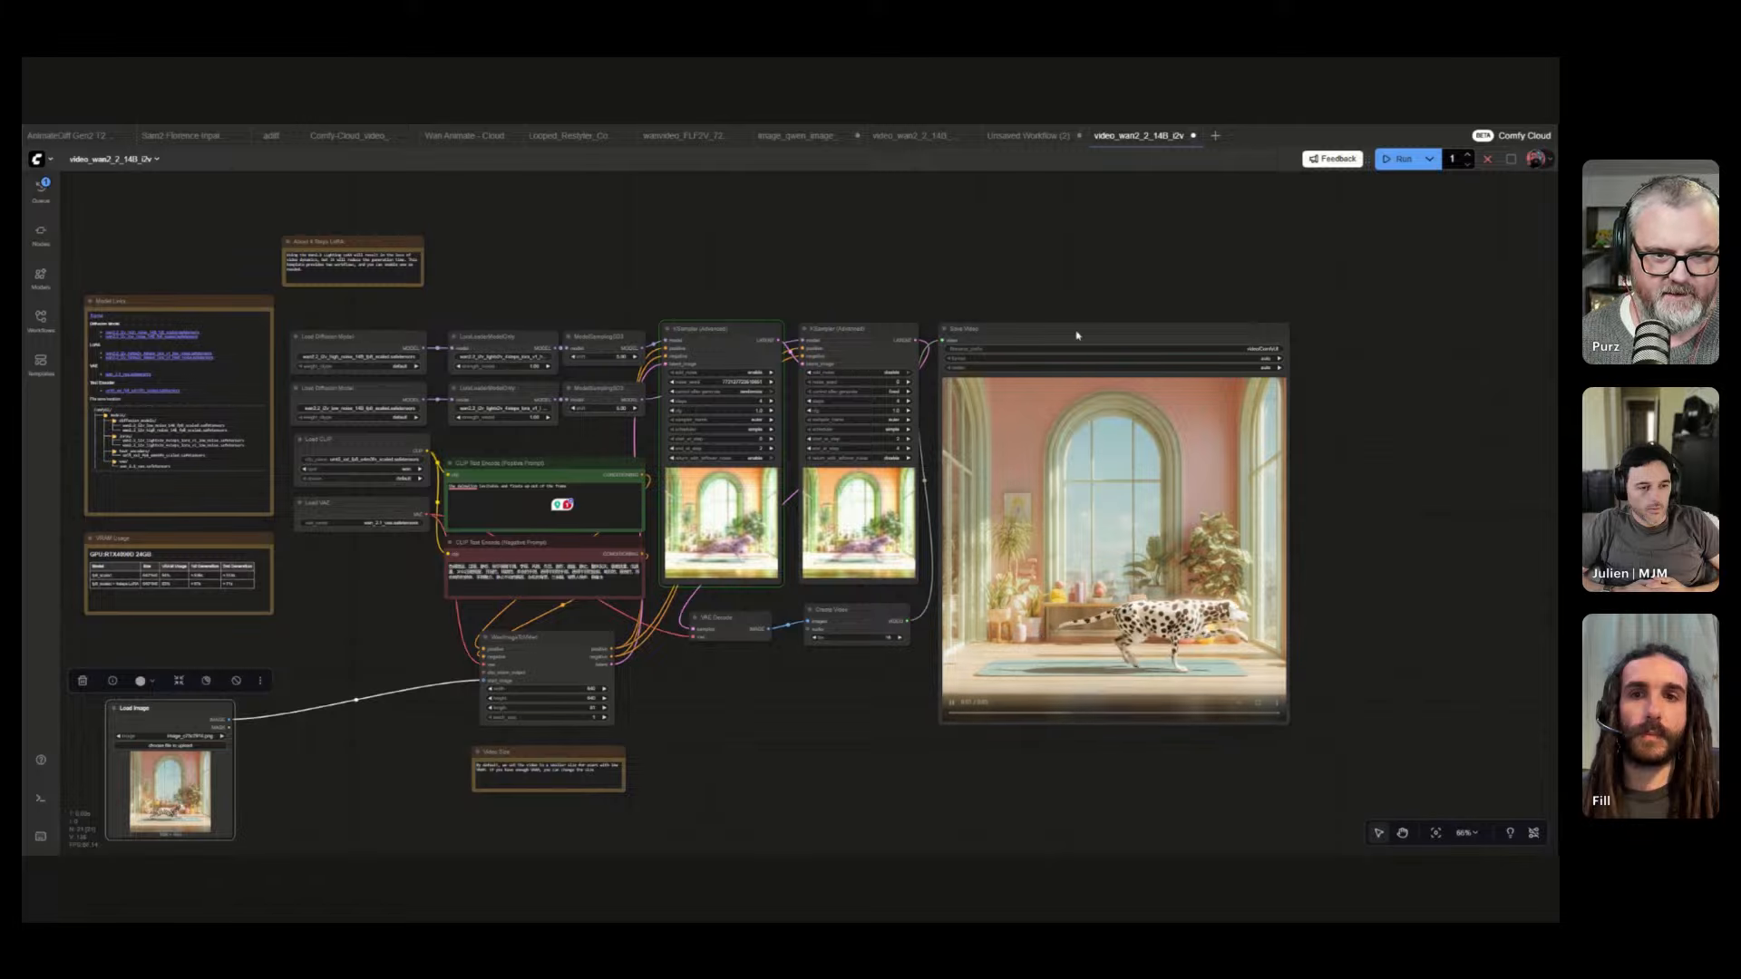
{"action": "left_click_drag", "start_coordinate": [1043, 328], "coordinate": [1256, 363]}
{"action": "left_click_drag", "start_coordinate": [944, 704], "coordinate": [349, 343]}
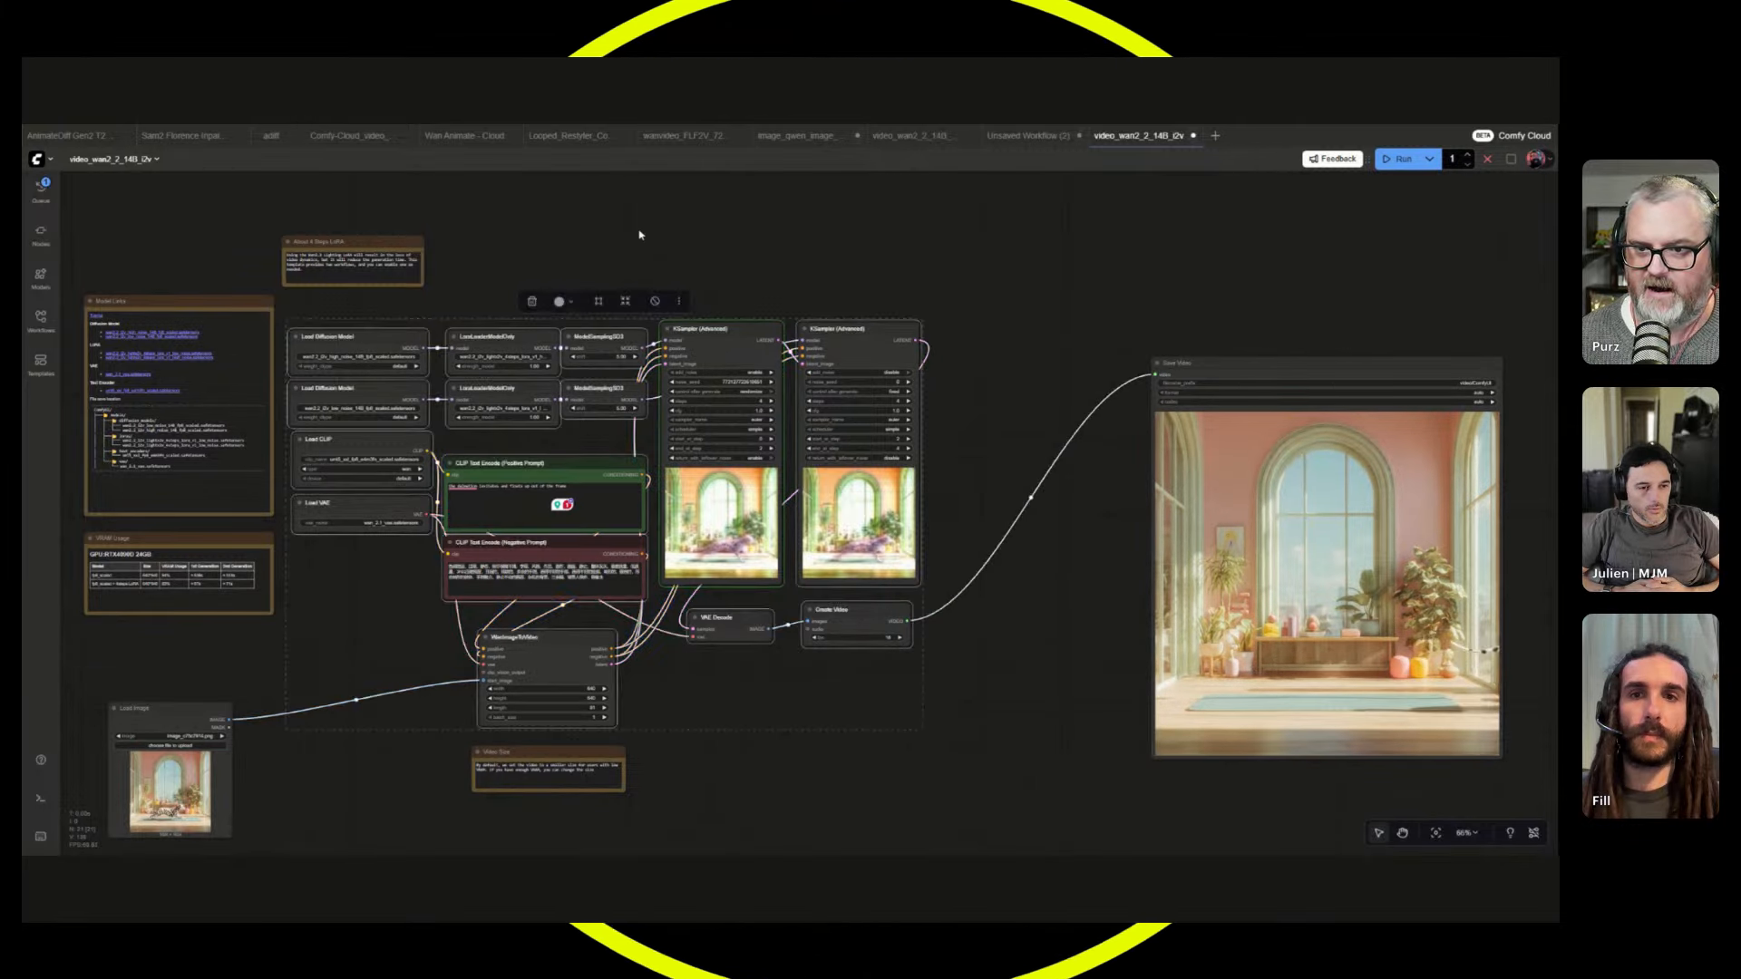
{"action": "left_click", "coordinate": [672, 295]}
{"action": "left_click", "coordinate": [693, 245]}
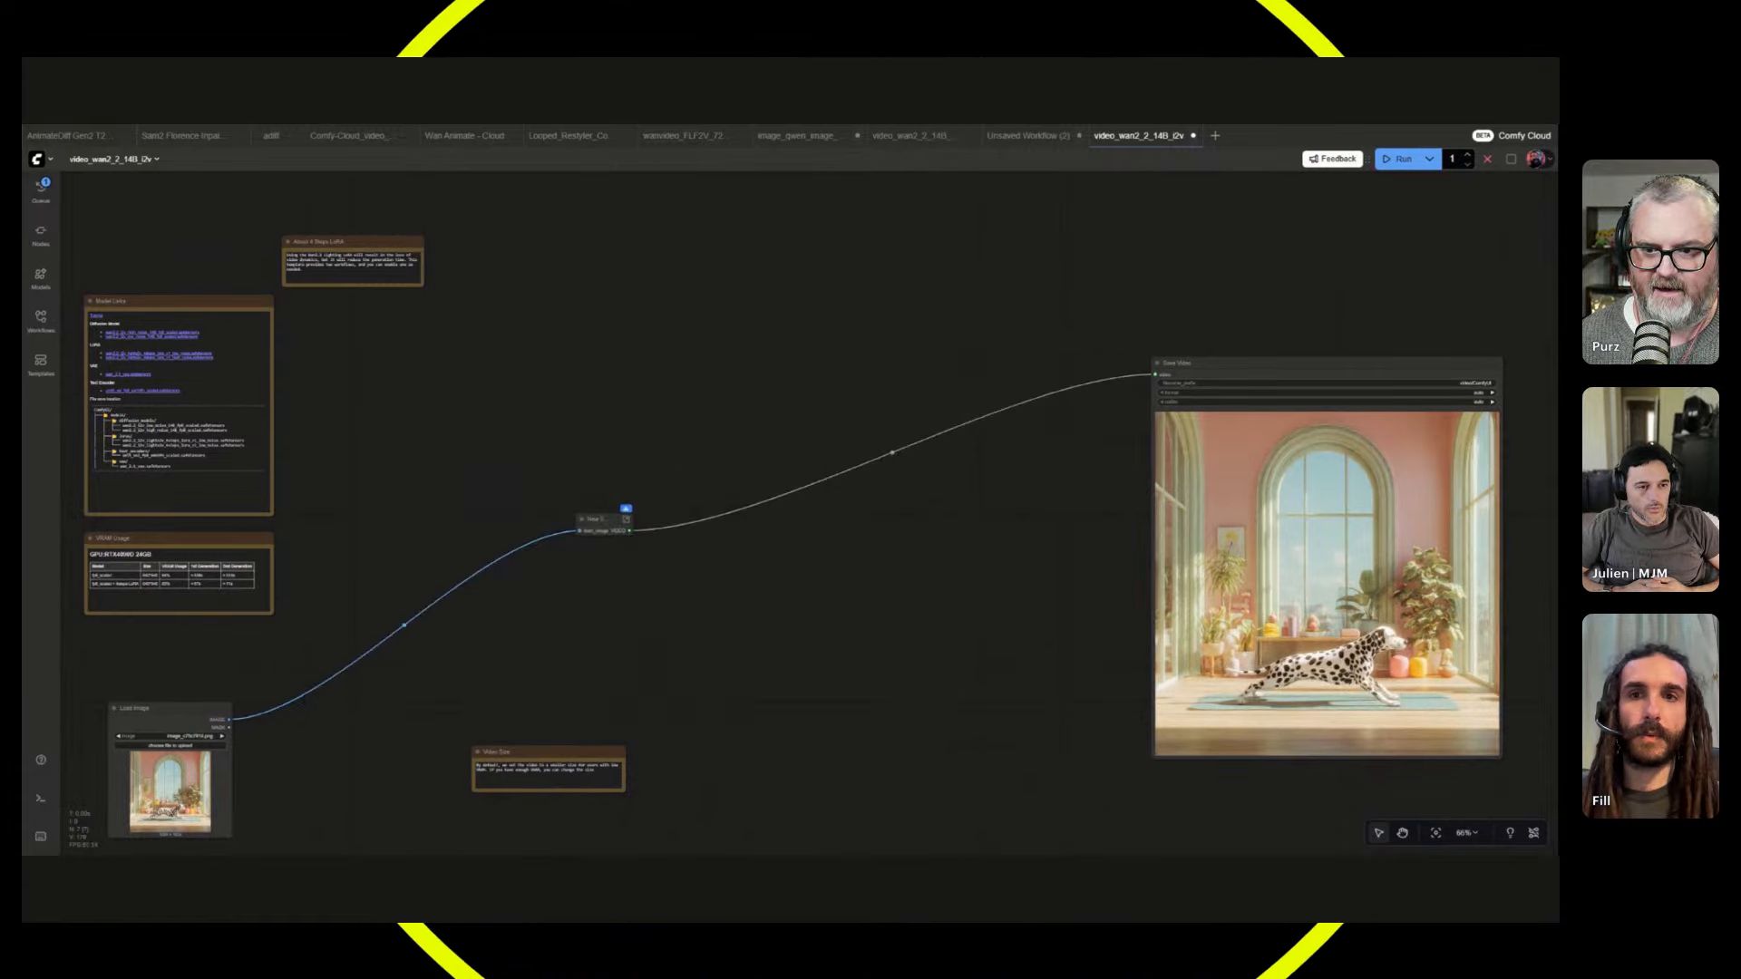
- Line up the Load Image, subgraph and Save Video nodes side by side in a compact row
{"action": "left_click_drag", "start_coordinate": [592, 519], "coordinate": [638, 360]}
{"action": "left_click_drag", "start_coordinate": [145, 709], "coordinate": [517, 360]}
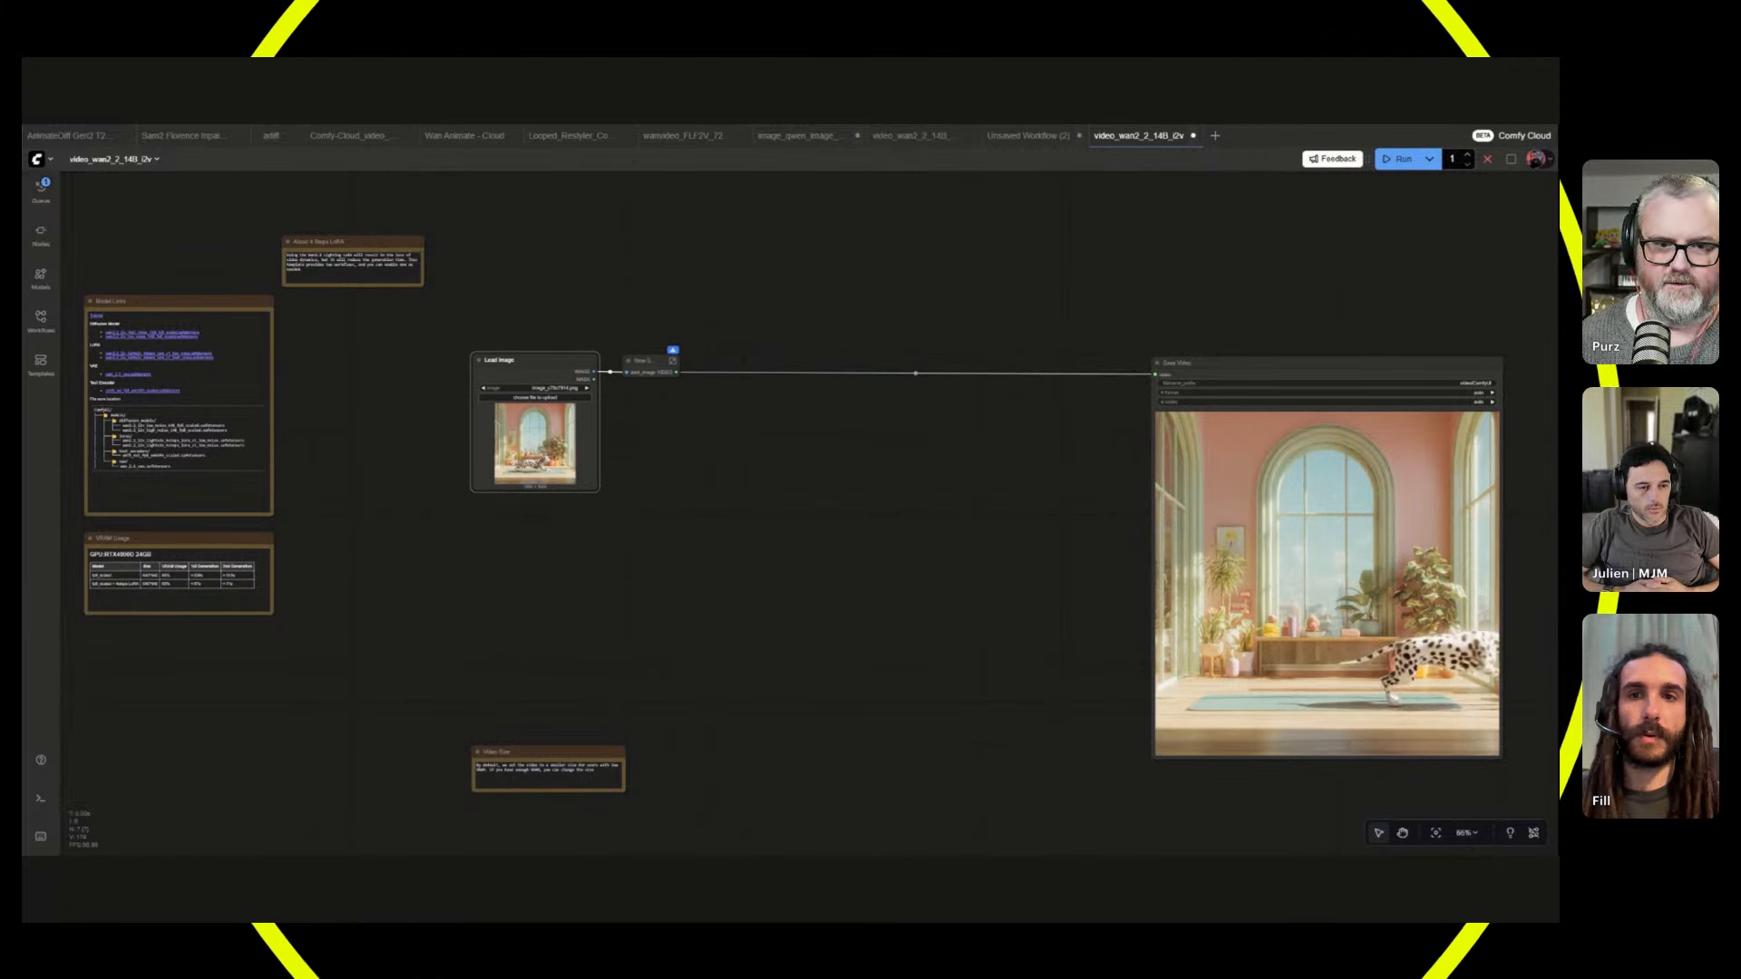
{"action": "left_click_drag", "start_coordinate": [1206, 363], "coordinate": [747, 348]}
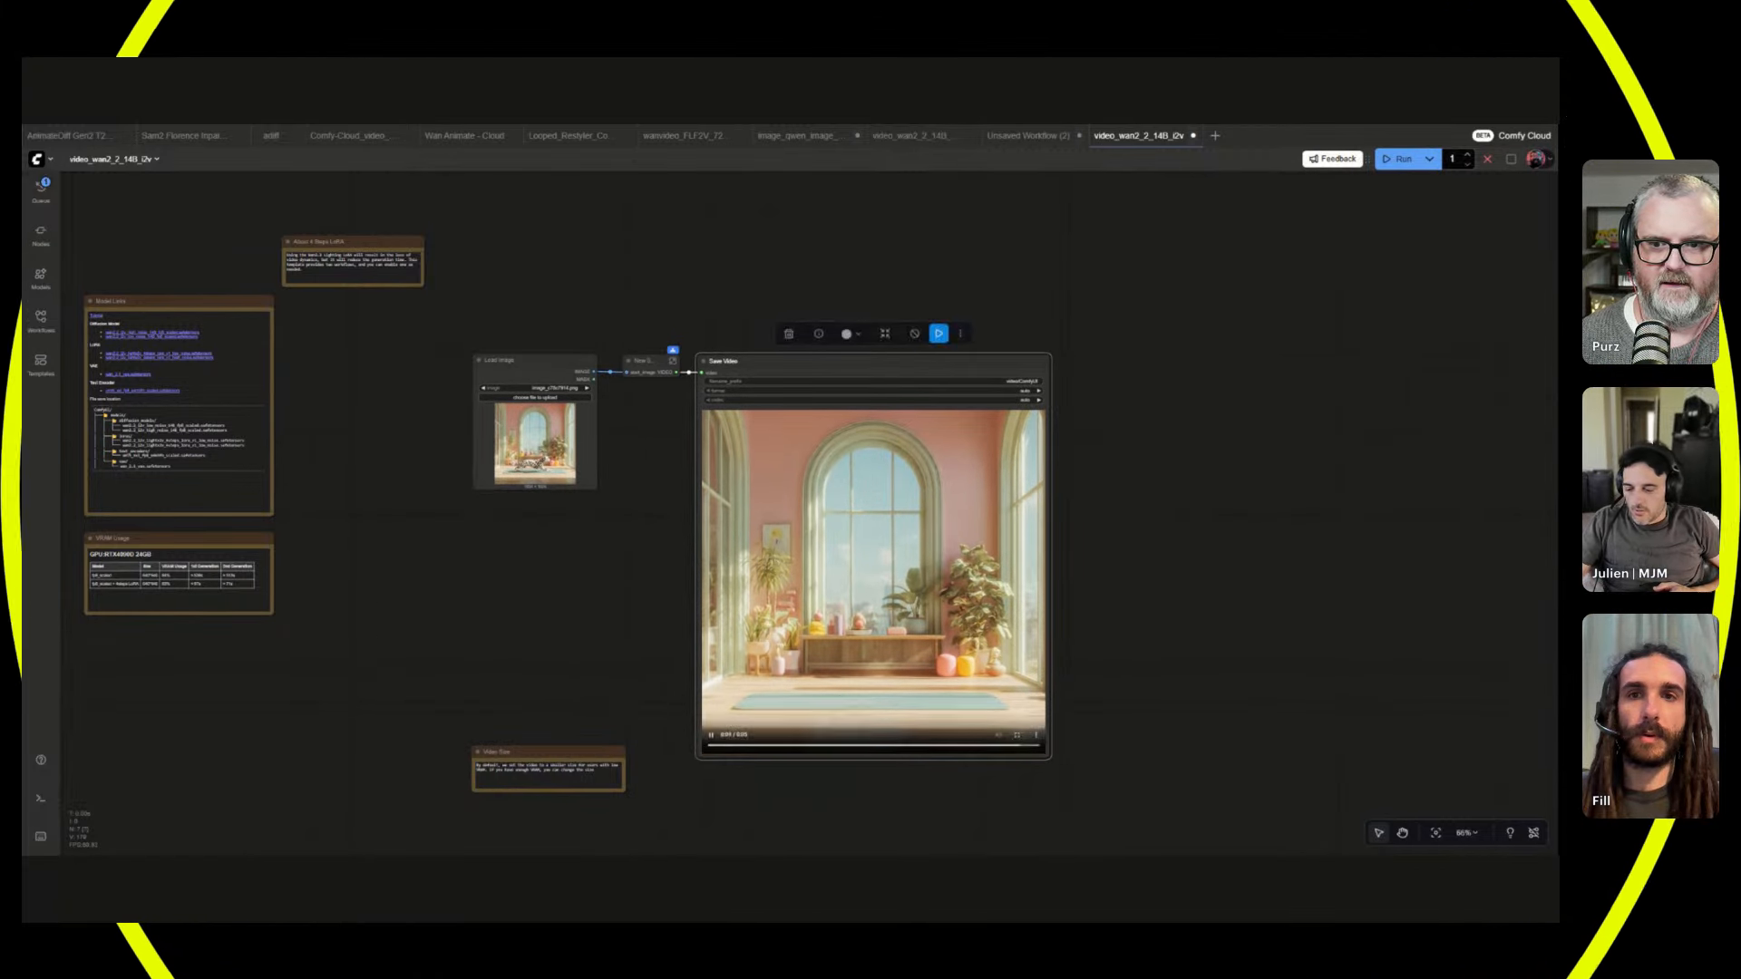
- Expose the positive prompt text and the WanImageToVideo width, height and length as subgraph inputs, and return to the main workflow
{"action": "scroll", "coordinate": [613, 432], "scroll_direction": "up", "scroll_amount": 6}
{"action": "left_click", "coordinate": [672, 360]}
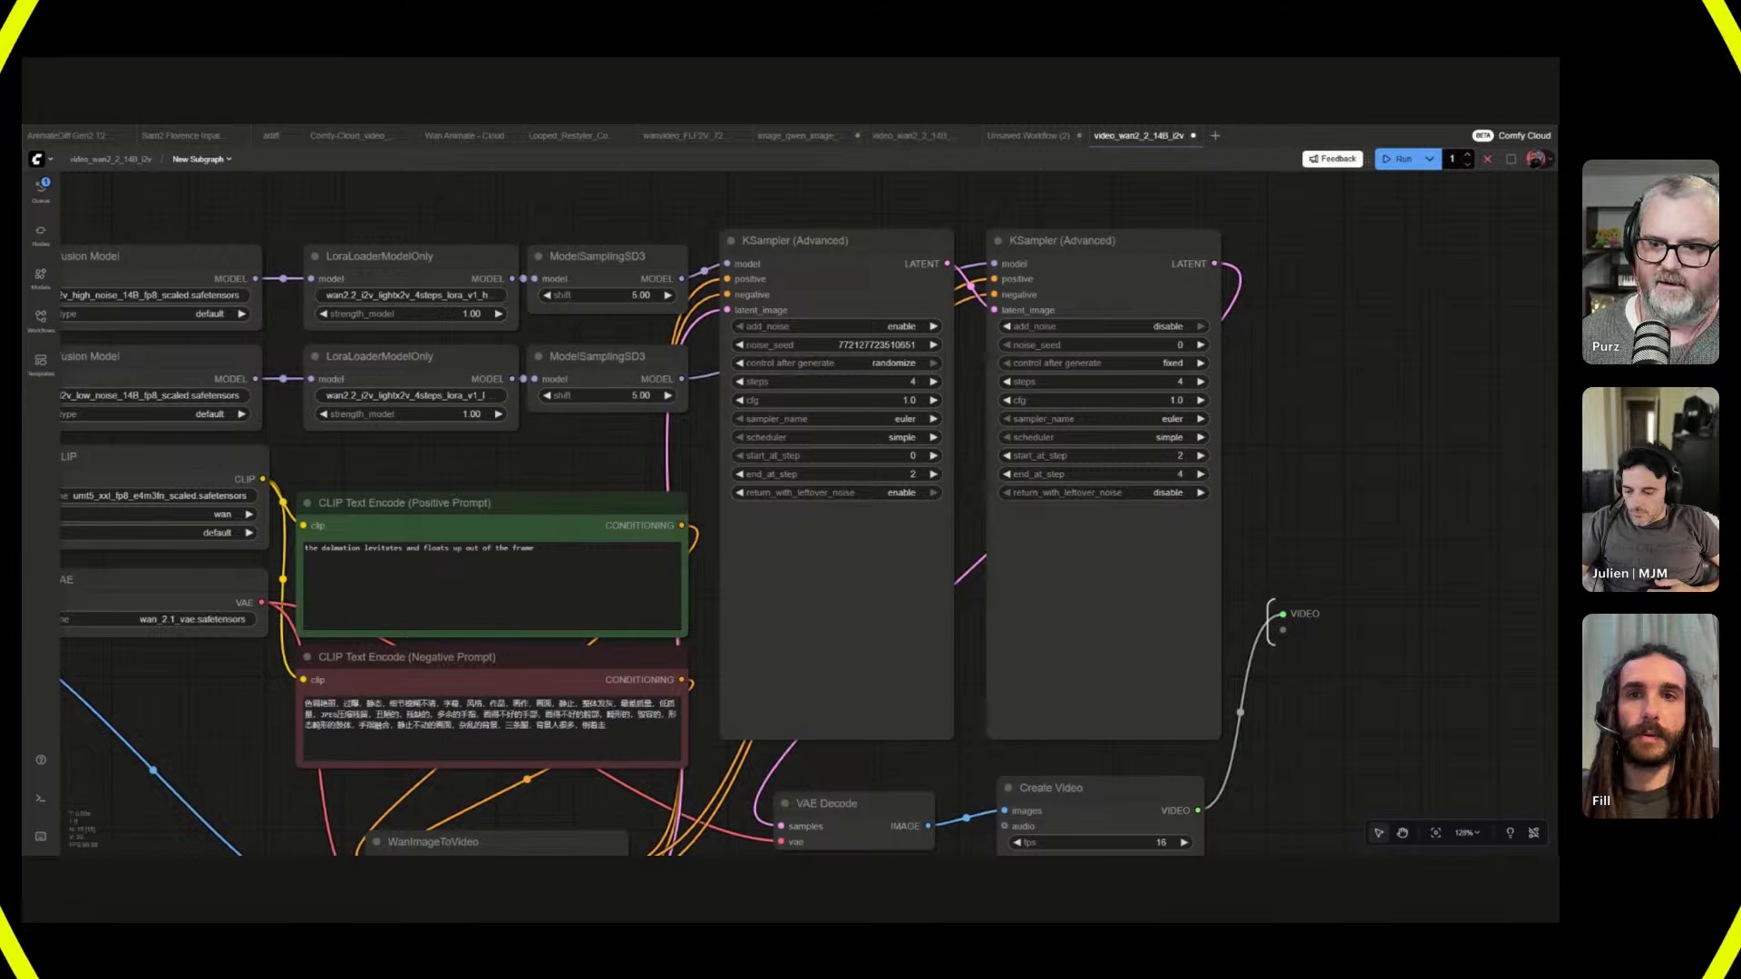
{"action": "scroll", "coordinate": [470, 509], "scroll_direction": "left", "scroll_amount": 5}
{"action": "scroll", "coordinate": [470, 509], "scroll_direction": "down", "scroll_amount": 3}
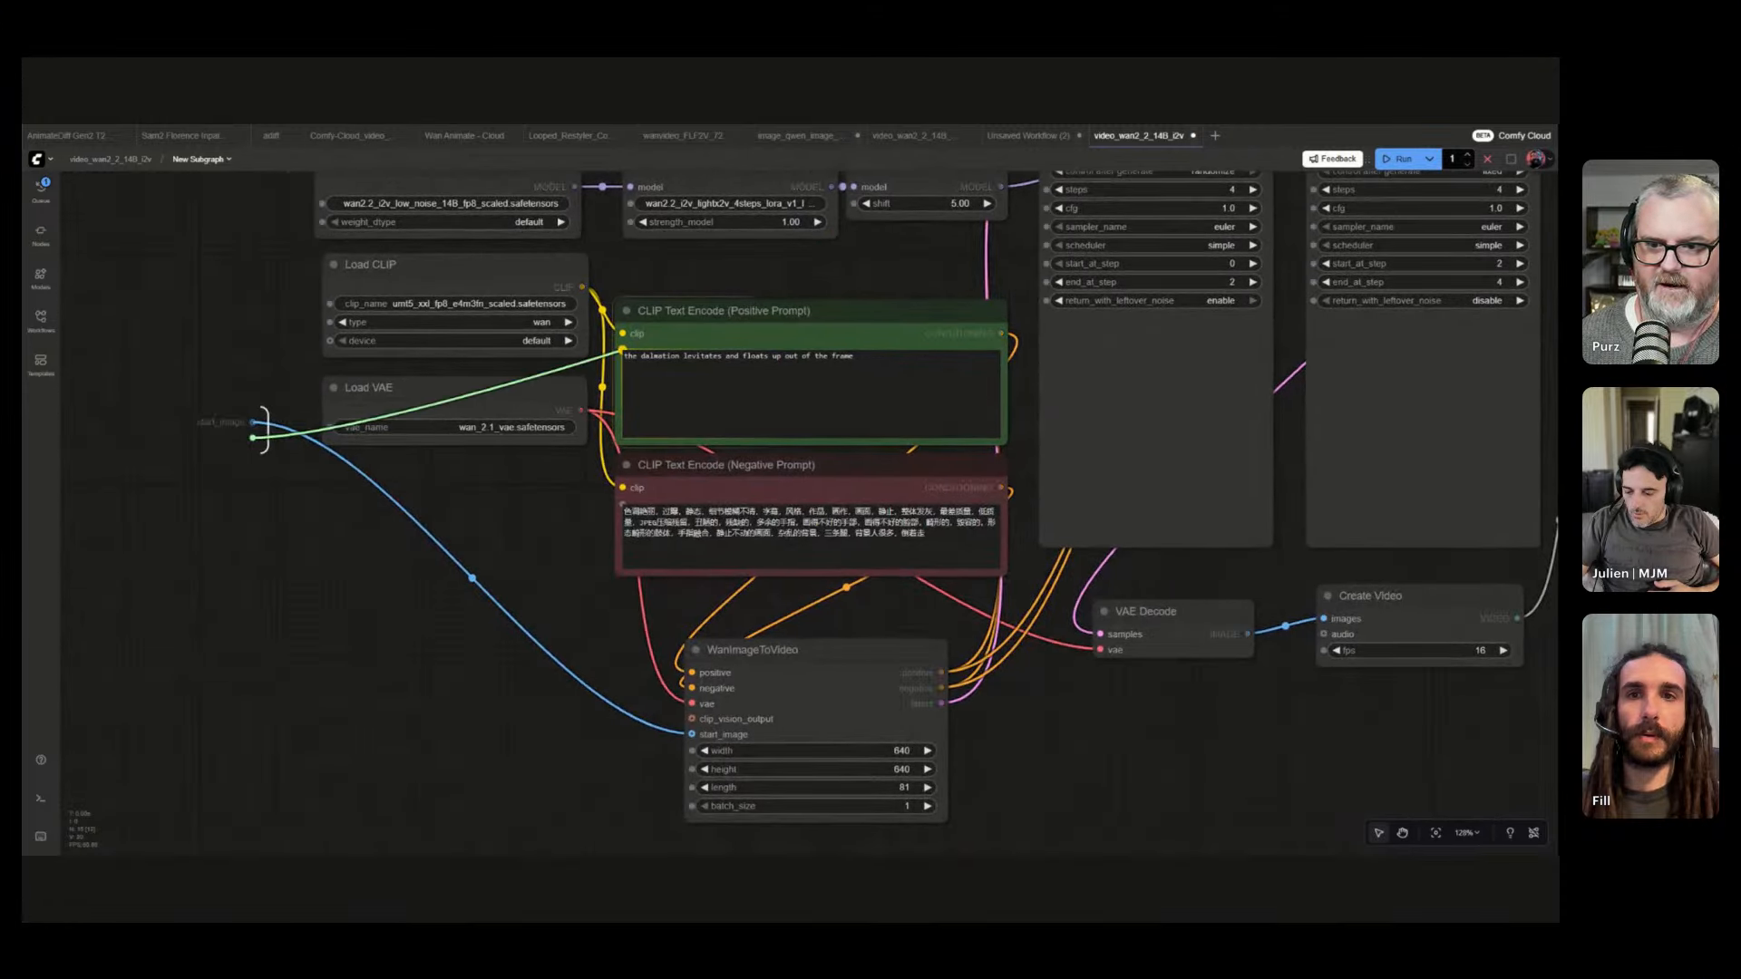
{"action": "left_click_drag", "start_coordinate": [622, 352], "coordinate": [622, 350]}
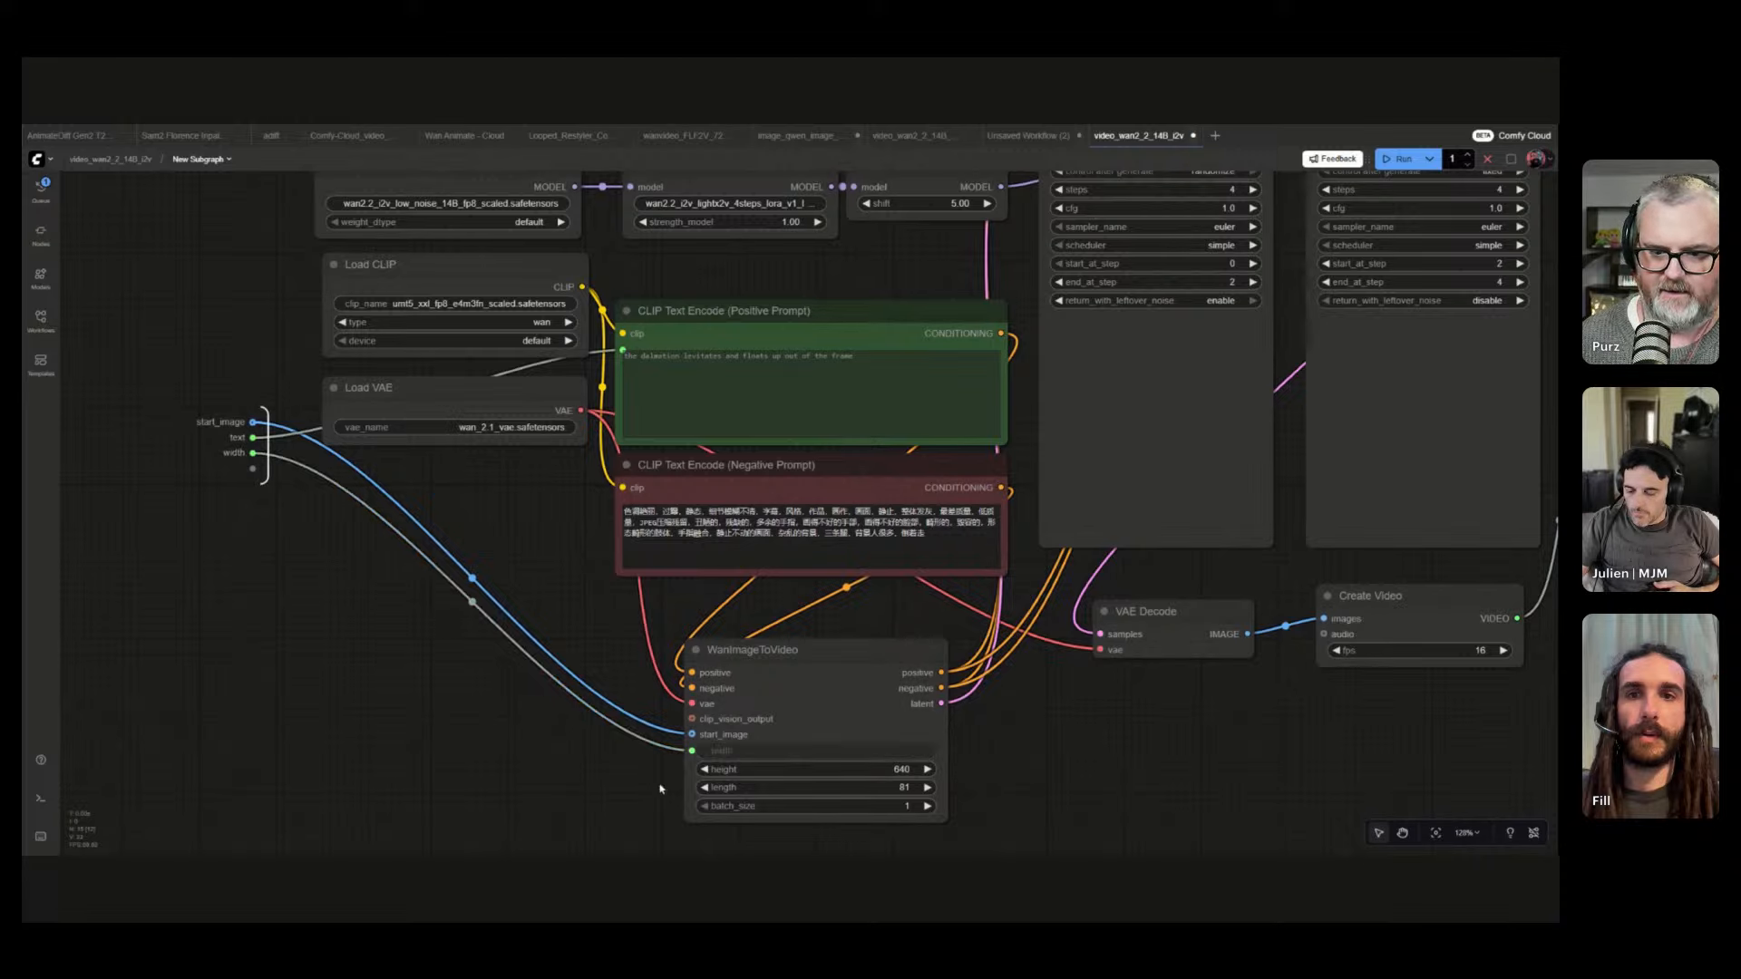
{"action": "left_click_drag", "start_coordinate": [692, 769], "coordinate": [253, 468]}
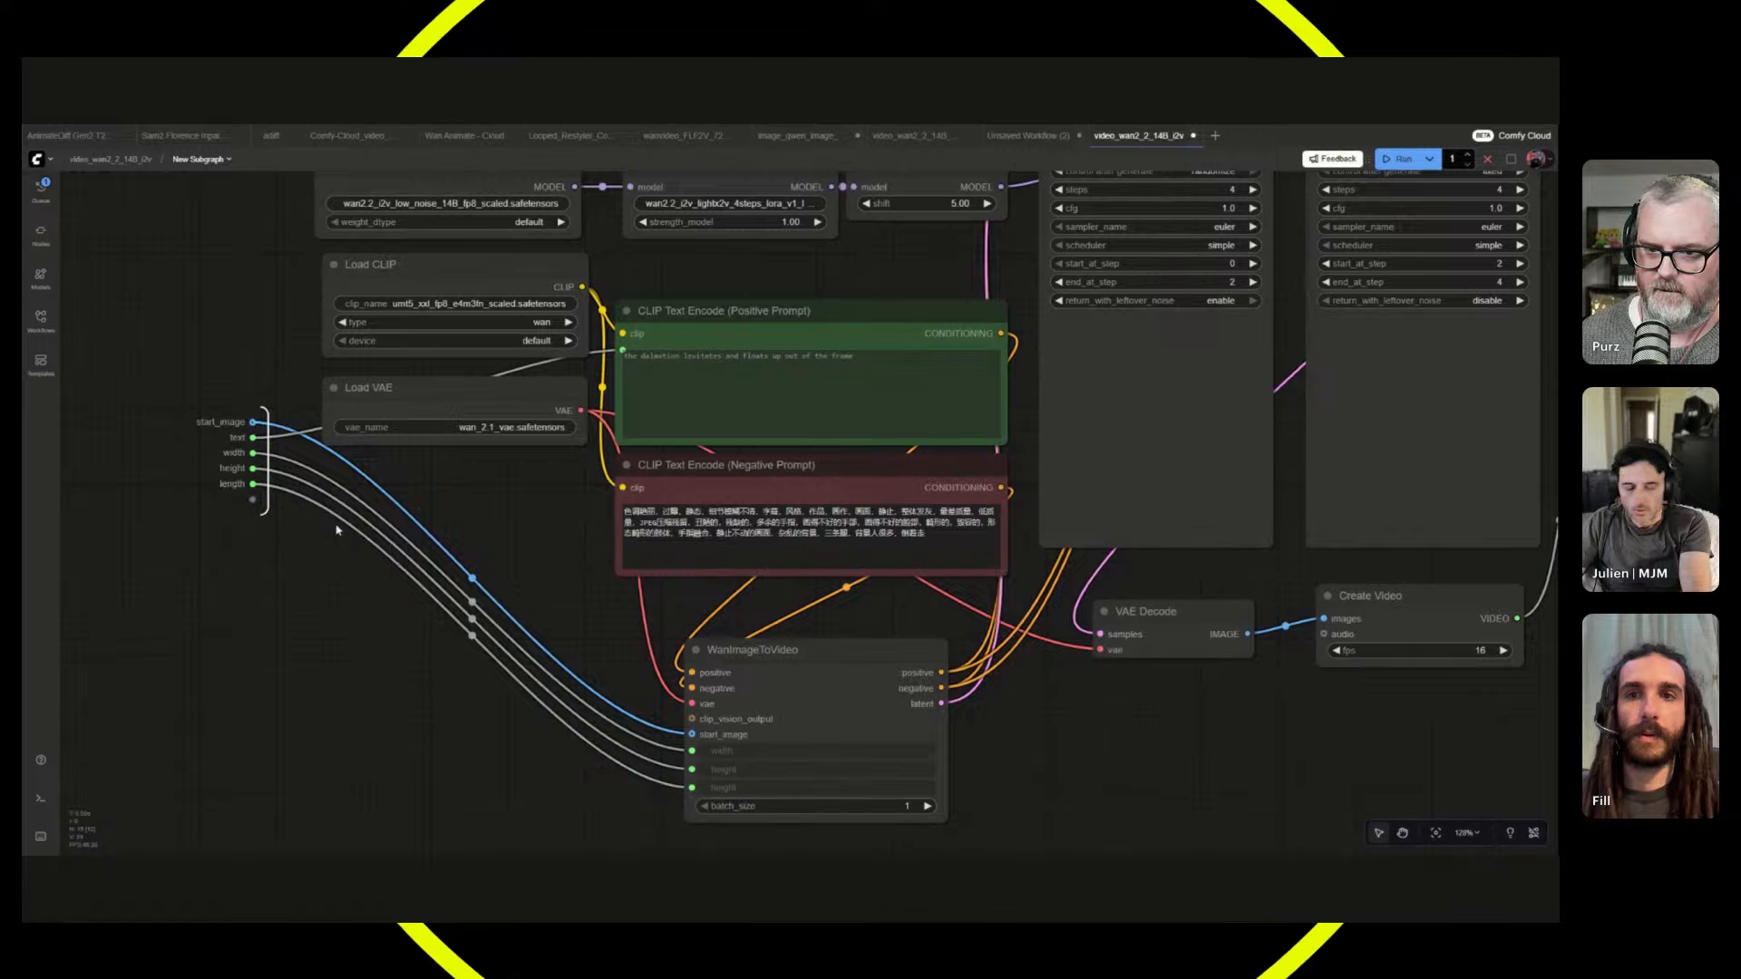
{"action": "scroll", "coordinate": [808, 512], "scroll_direction": "right", "scroll_amount": 4}
{"action": "scroll", "coordinate": [807, 513], "scroll_direction": "up", "scroll_amount": 3}
{"action": "scroll", "coordinate": [154, 213], "scroll_direction": "right", "scroll_amount": 3}
{"action": "scroll", "coordinate": [154, 213], "scroll_direction": "down", "scroll_amount": 1}
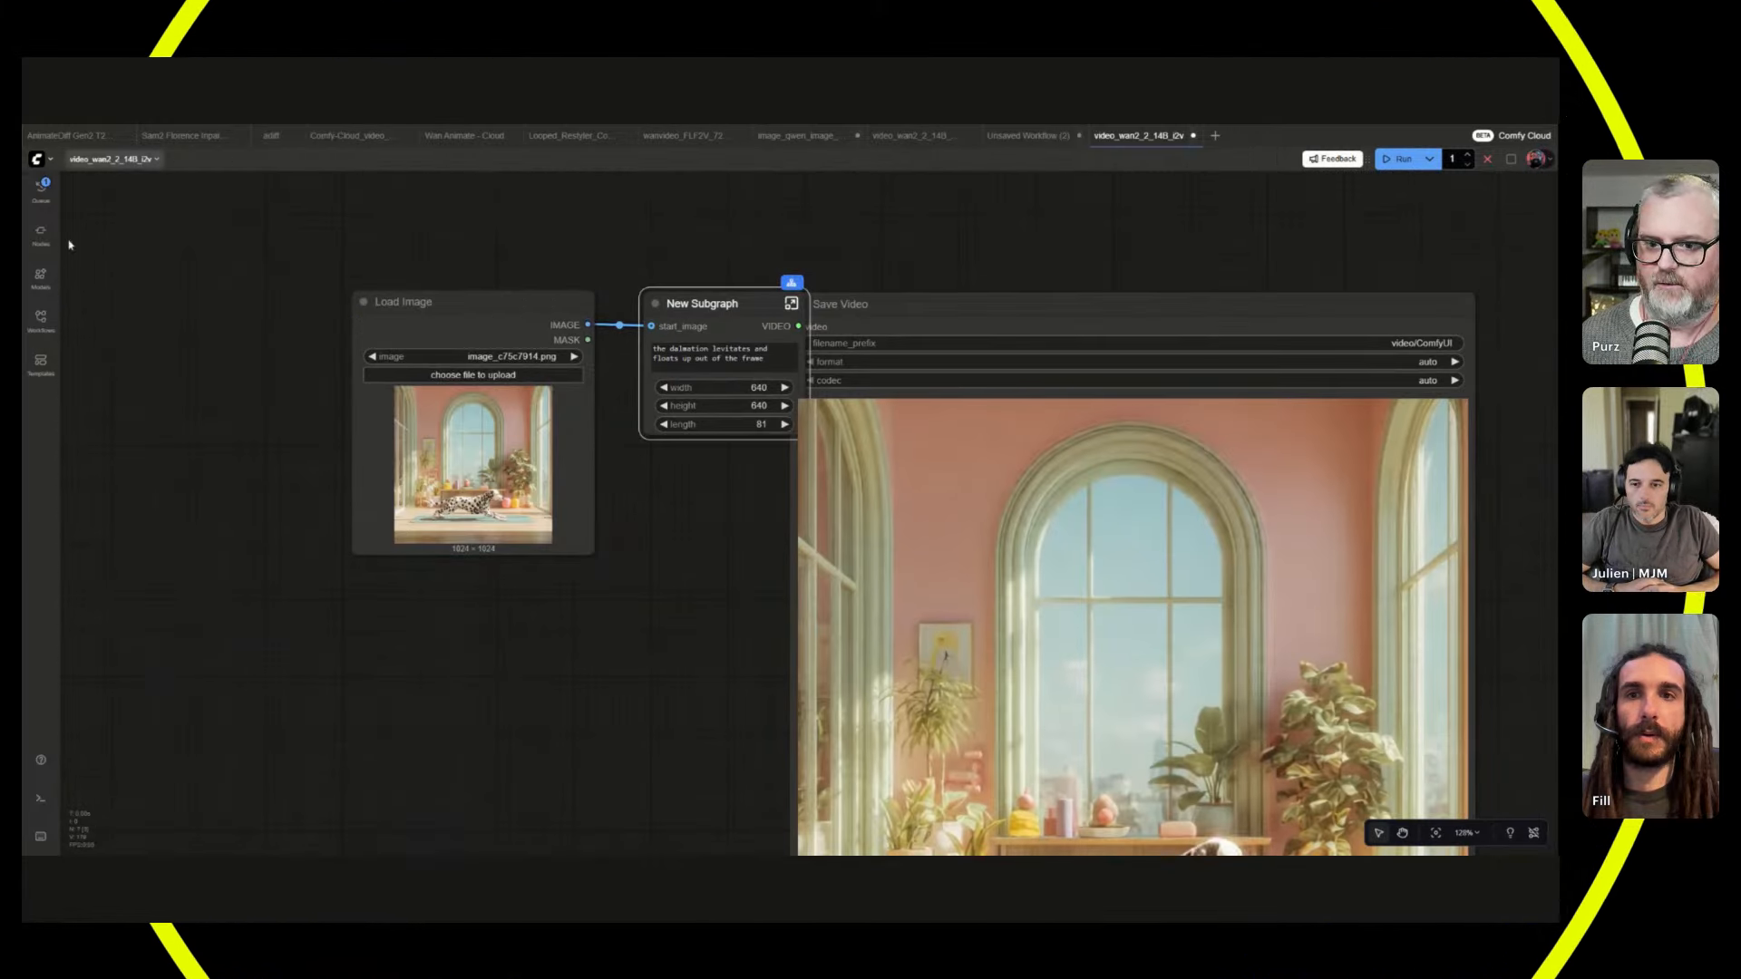
{"action": "left_click", "coordinate": [111, 159]}
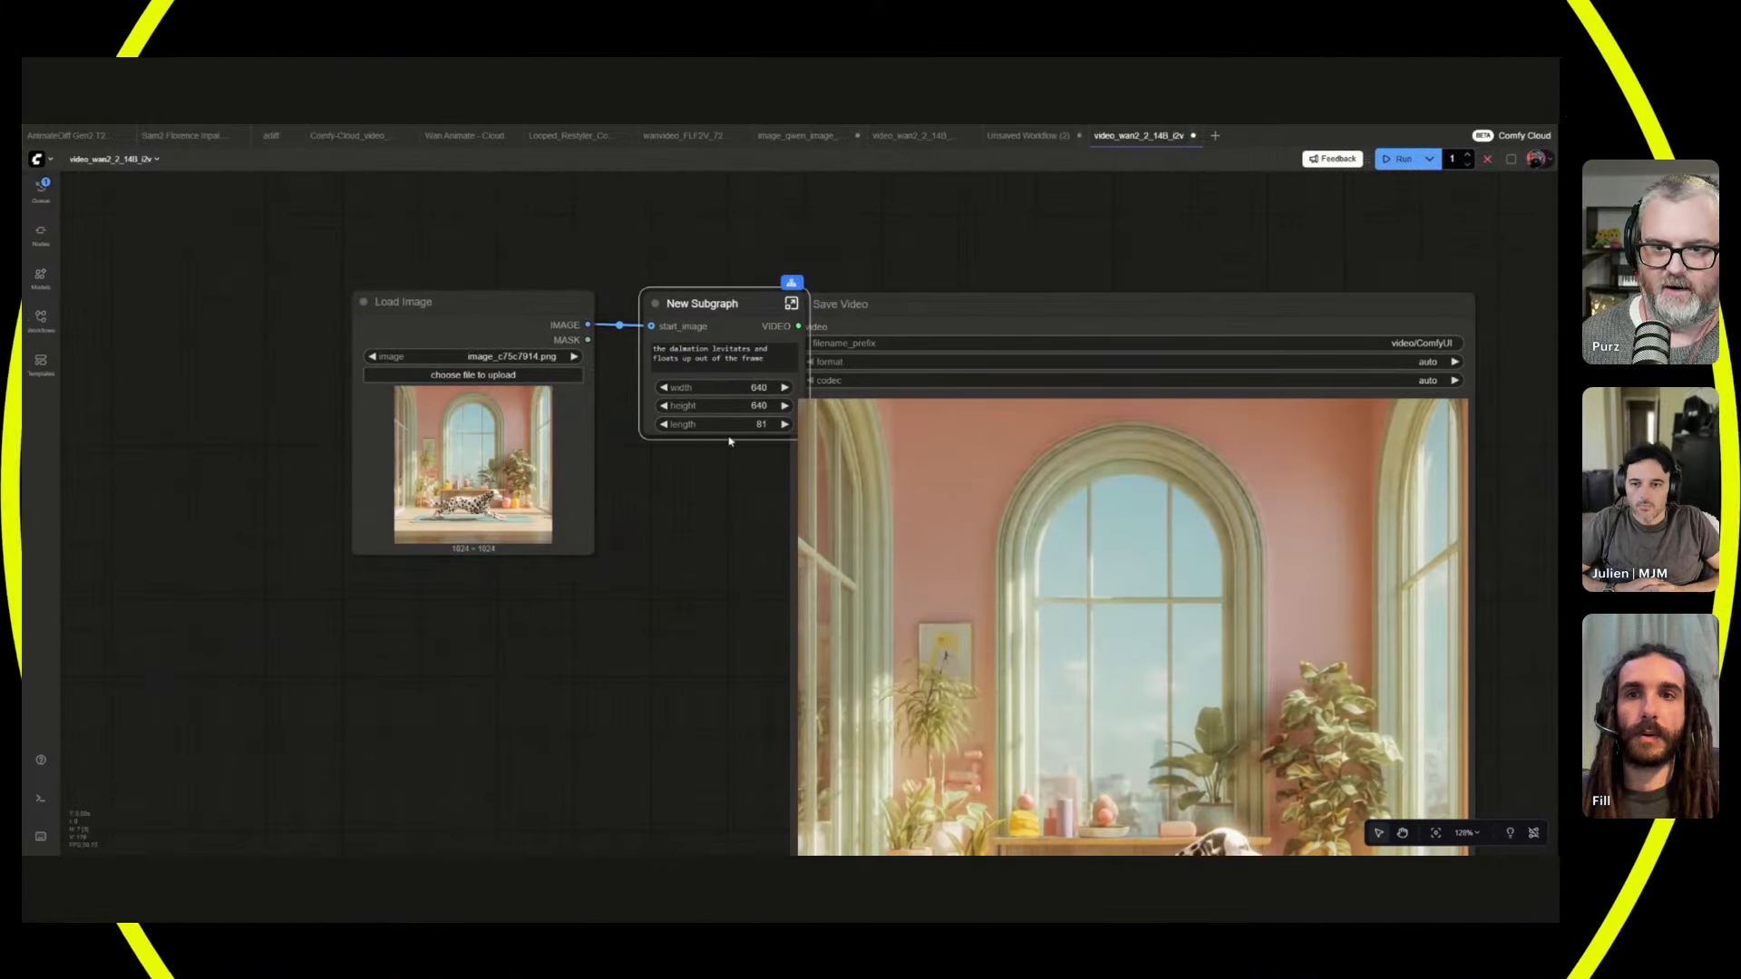
- Move the Save Video node clear of the subgraph node and rename the subgraph "Wan 2.2 14B I2V"
{"action": "scroll", "coordinate": [679, 497], "scroll_direction": "up", "scroll_amount": 1}
{"action": "scroll", "coordinate": [678, 497], "scroll_direction": "down", "scroll_amount": 1}
{"action": "left_click_drag", "start_coordinate": [771, 307], "coordinate": [857, 305]}
{"action": "double_click", "coordinate": [635, 312]}
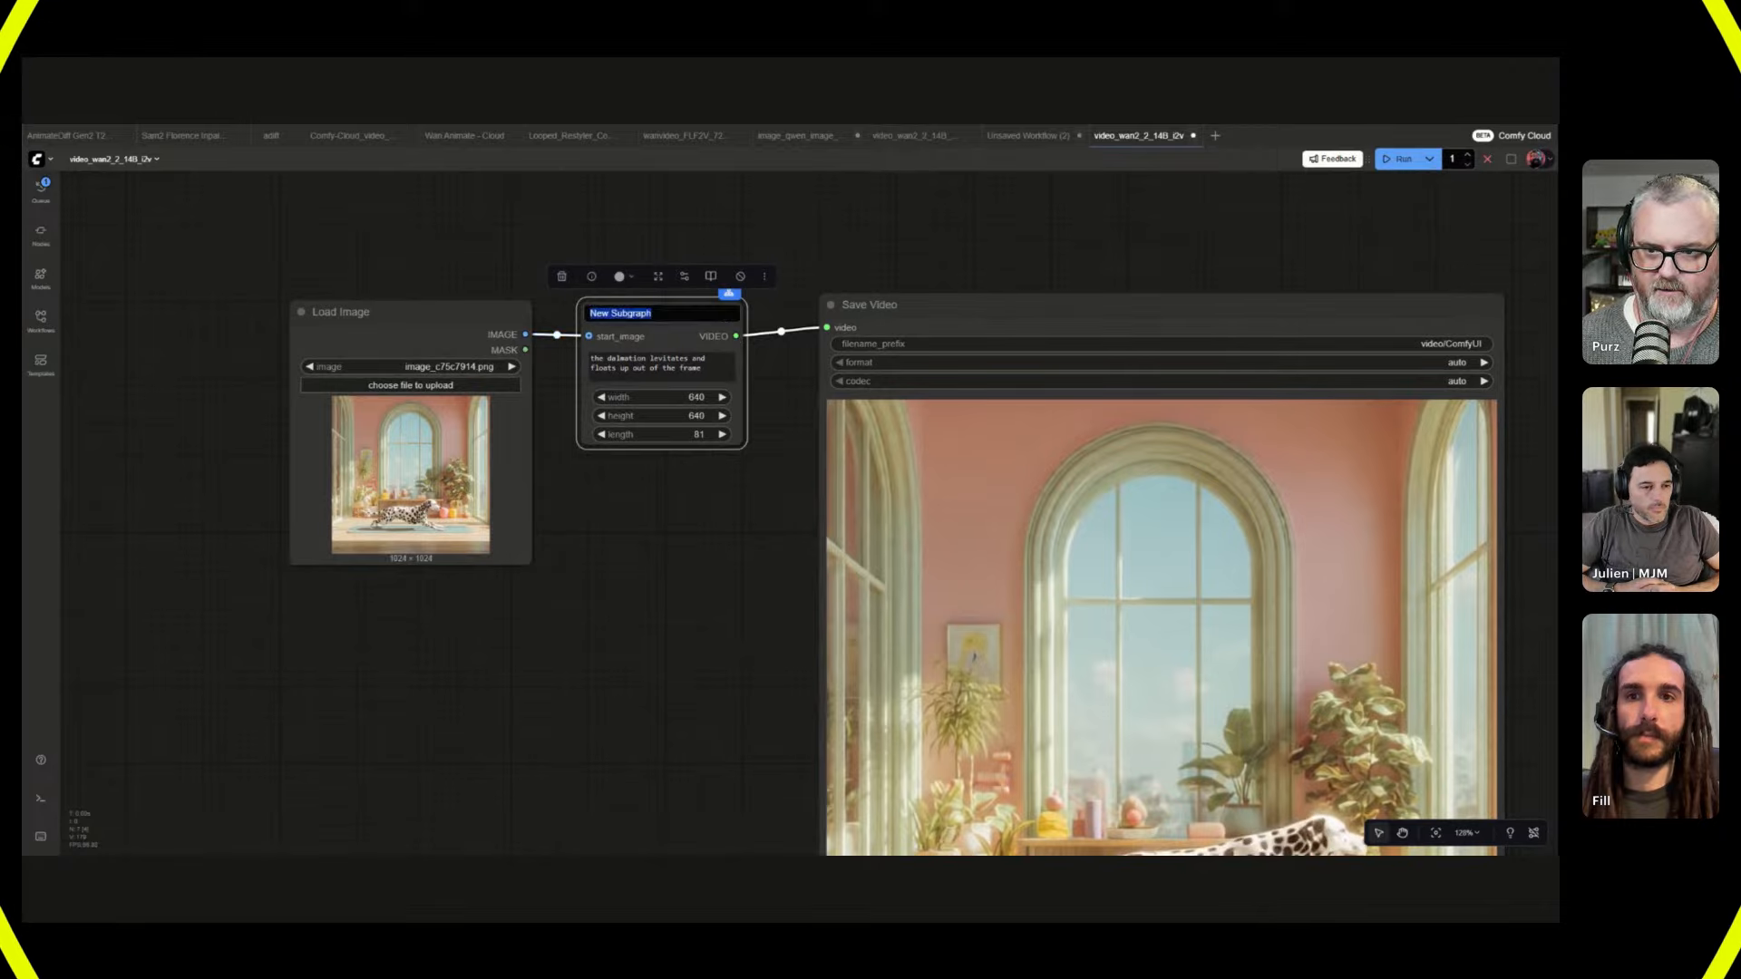
{"action": "type", "text": "Wan 2.2 14B I2V"}
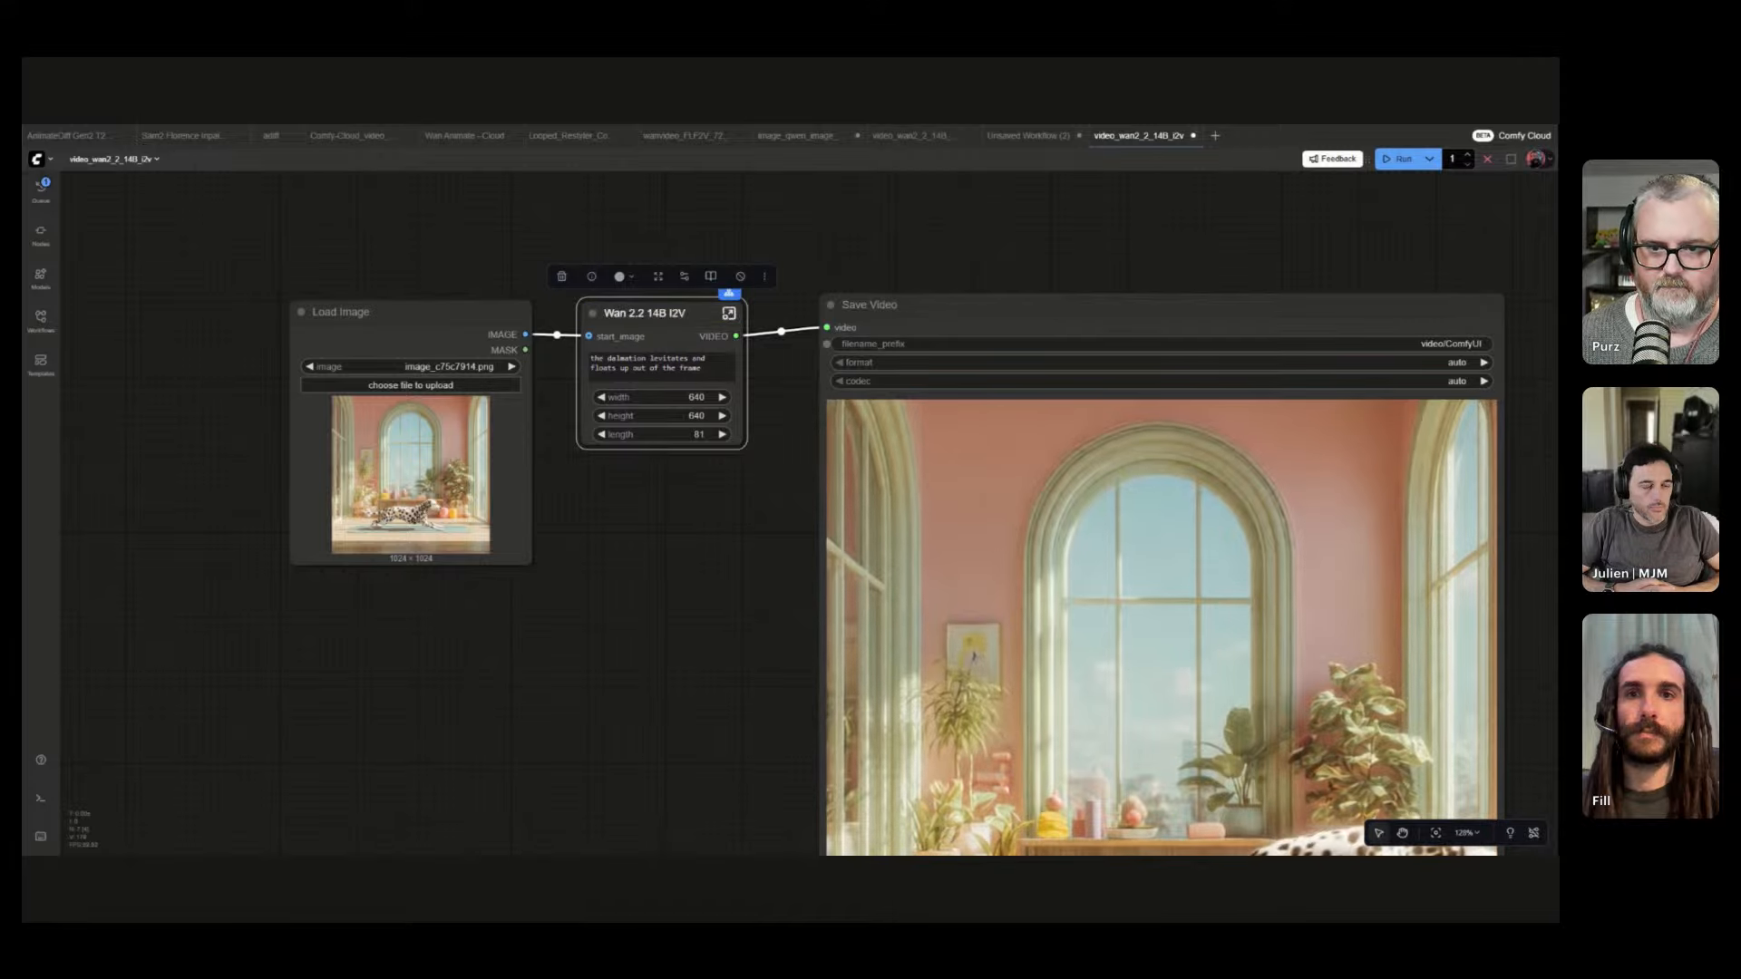
- Enlarge the Wan 2.2 14B I2V node and reposition the three nodes closely next to each other
{"action": "left_click_drag", "start_coordinate": [741, 443], "coordinate": [784, 501]}
{"action": "left_click_drag", "start_coordinate": [381, 311], "coordinate": [168, 298]}
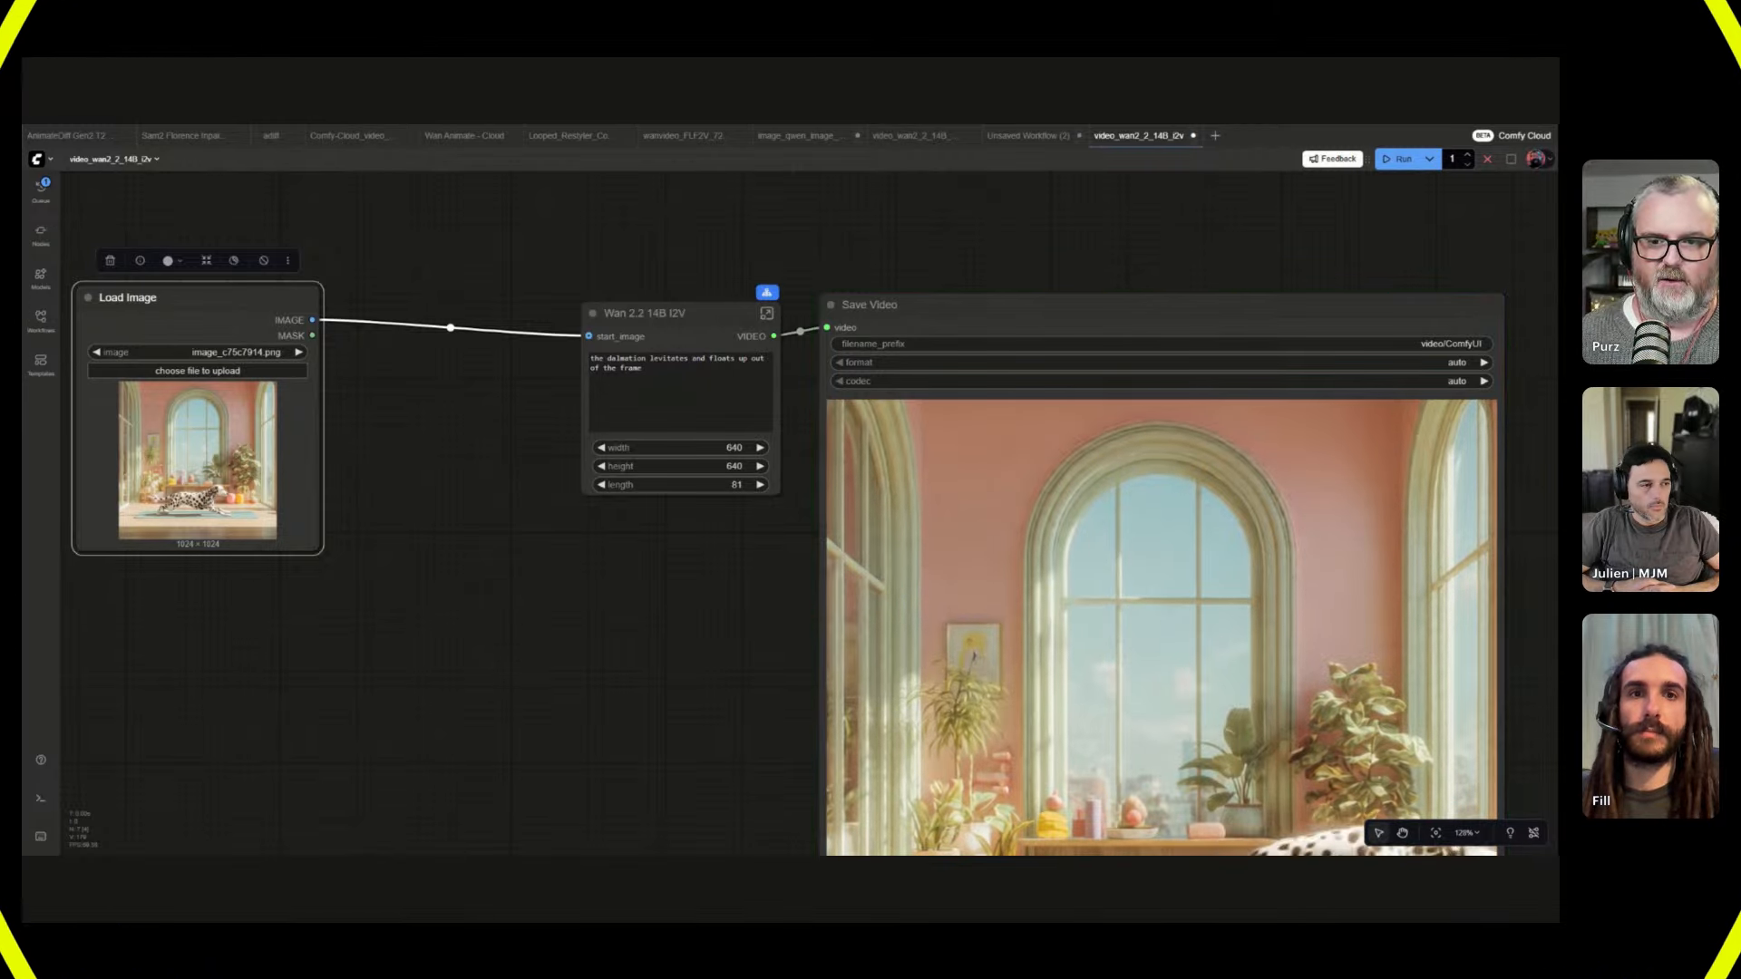
{"action": "scroll", "coordinate": [601, 327], "scroll_direction": "up", "scroll_amount": 5}
{"action": "left_click_drag", "start_coordinate": [714, 357], "coordinate": [635, 356]}
{"action": "scroll", "coordinate": [634, 365], "scroll_direction": "down", "scroll_amount": 5}
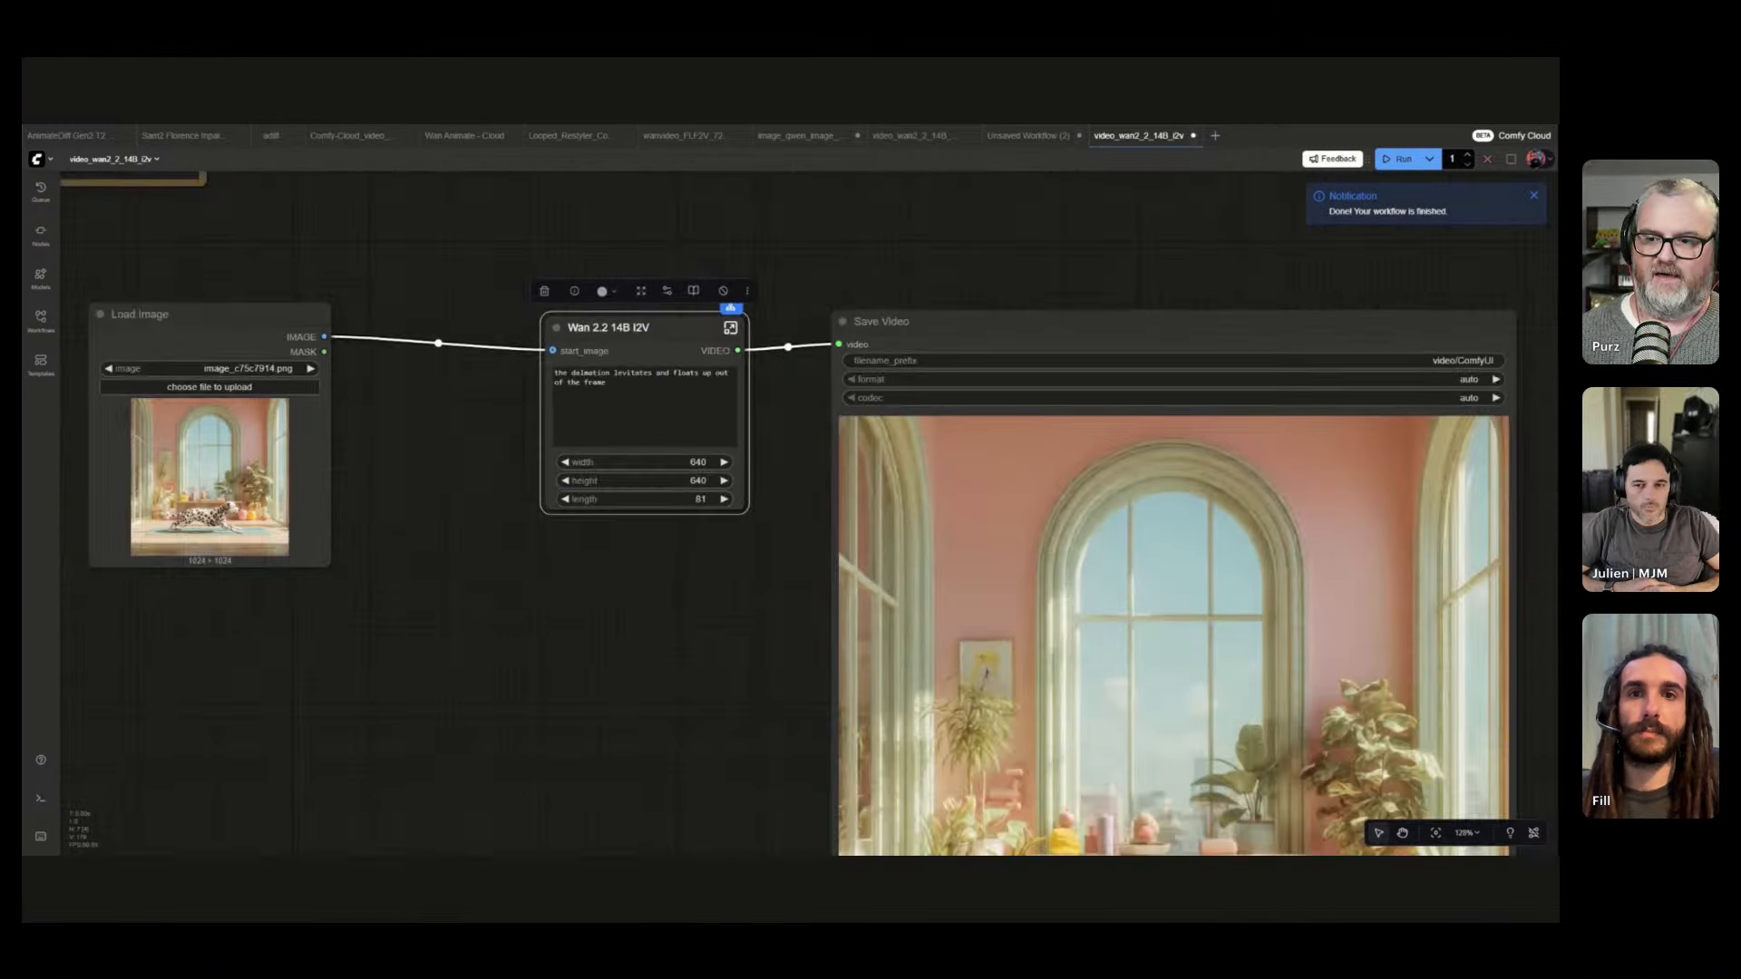
{"action": "left_click_drag", "start_coordinate": [204, 338], "coordinate": [381, 335]}
{"action": "left_click_drag", "start_coordinate": [884, 322], "coordinate": [840, 328]}
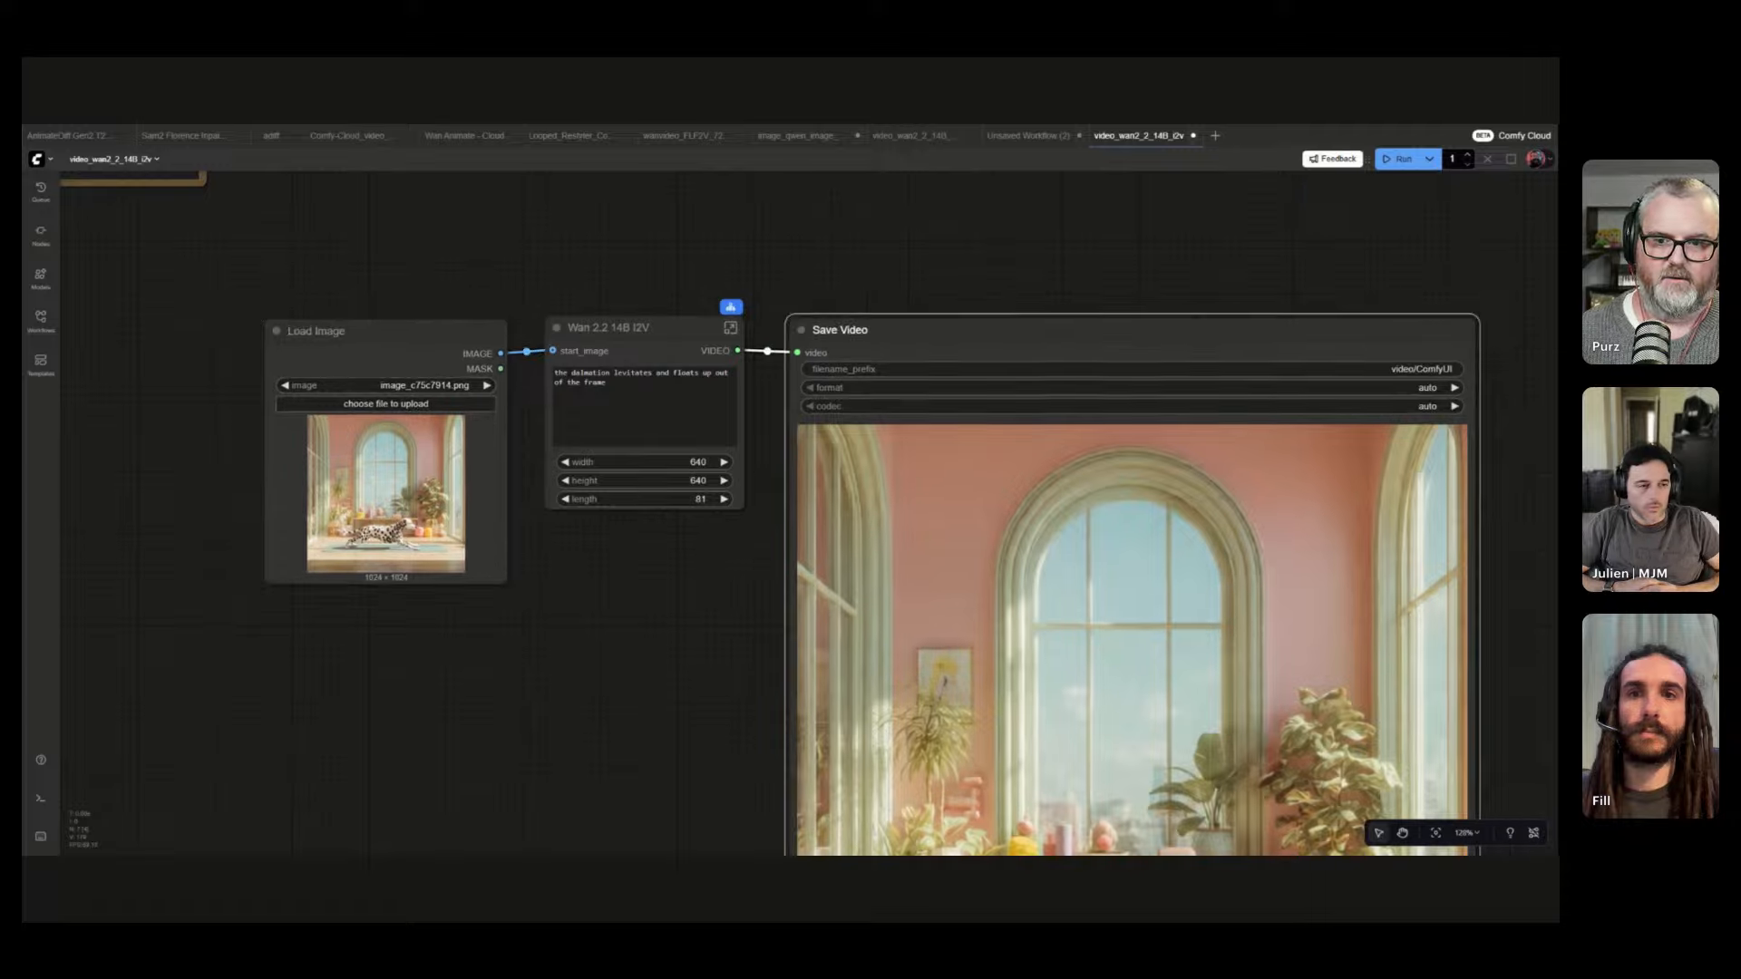
- View the generated dalmatian clip and move the Save Video node up so its whole frame fits on the canvas
{"action": "scroll", "coordinate": [698, 669], "scroll_direction": "down", "scroll_amount": 3}
{"action": "scroll", "coordinate": [698, 669], "scroll_direction": "down", "scroll_amount": 3}
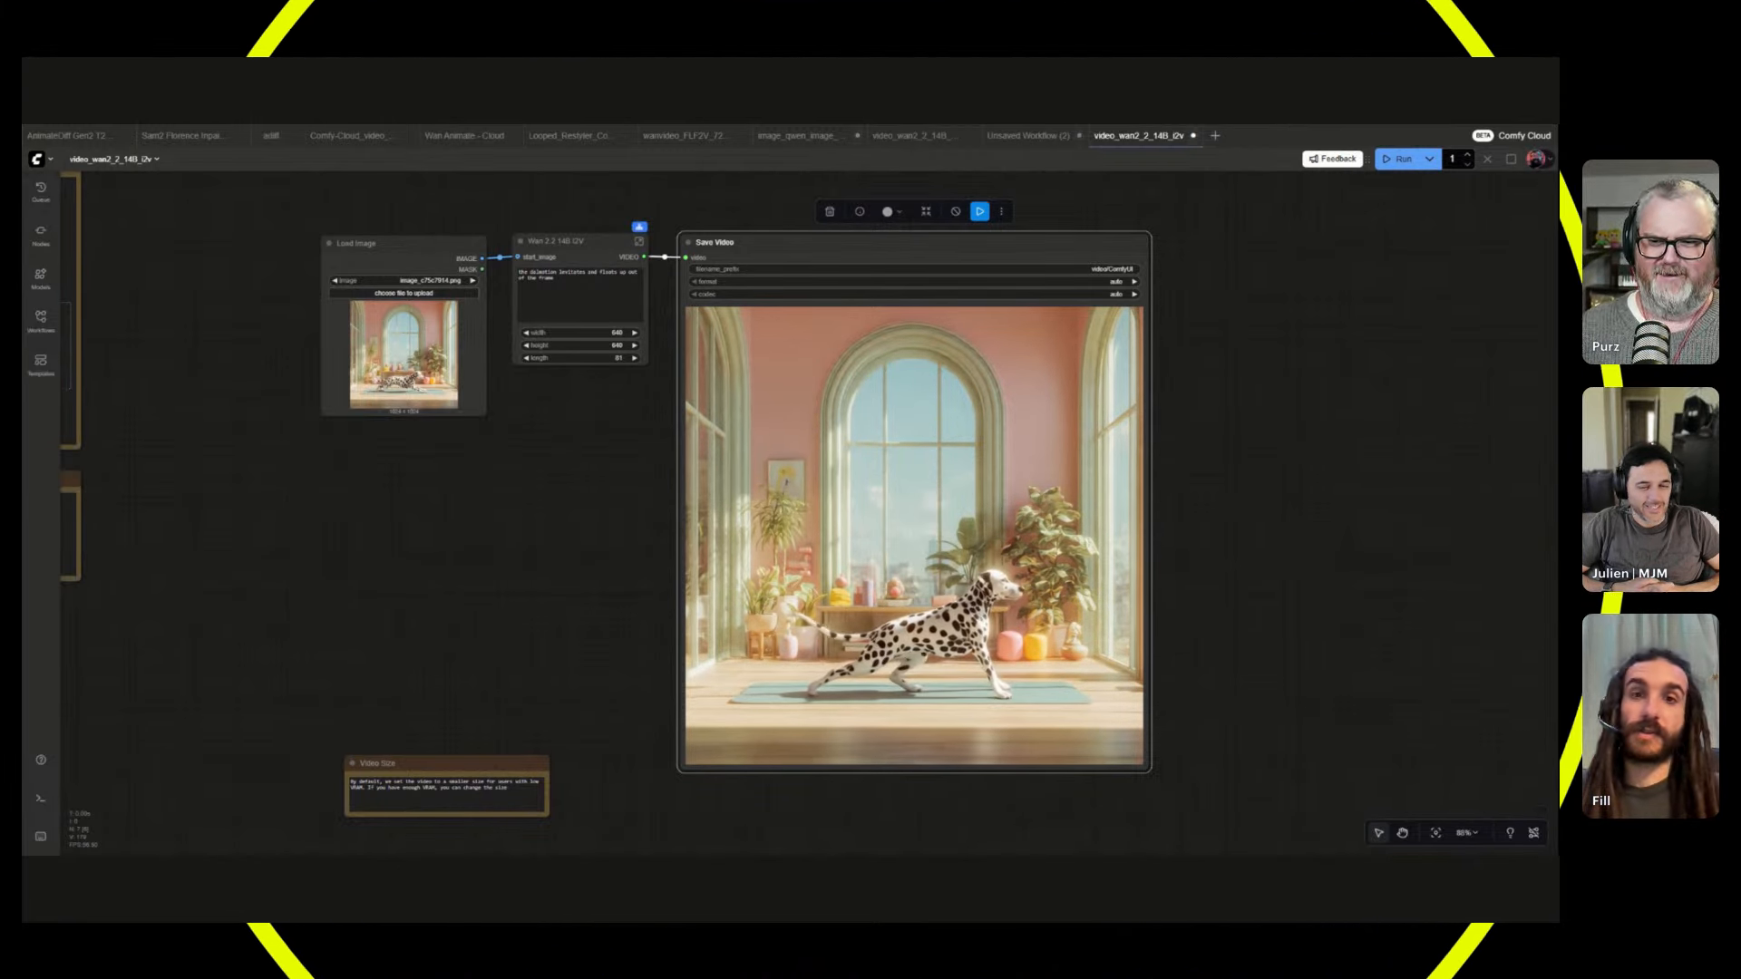
{"action": "scroll", "coordinate": [633, 441], "scroll_direction": "up", "scroll_amount": 3}
{"action": "left_click_drag", "start_coordinate": [611, 412], "coordinate": [642, 532]}
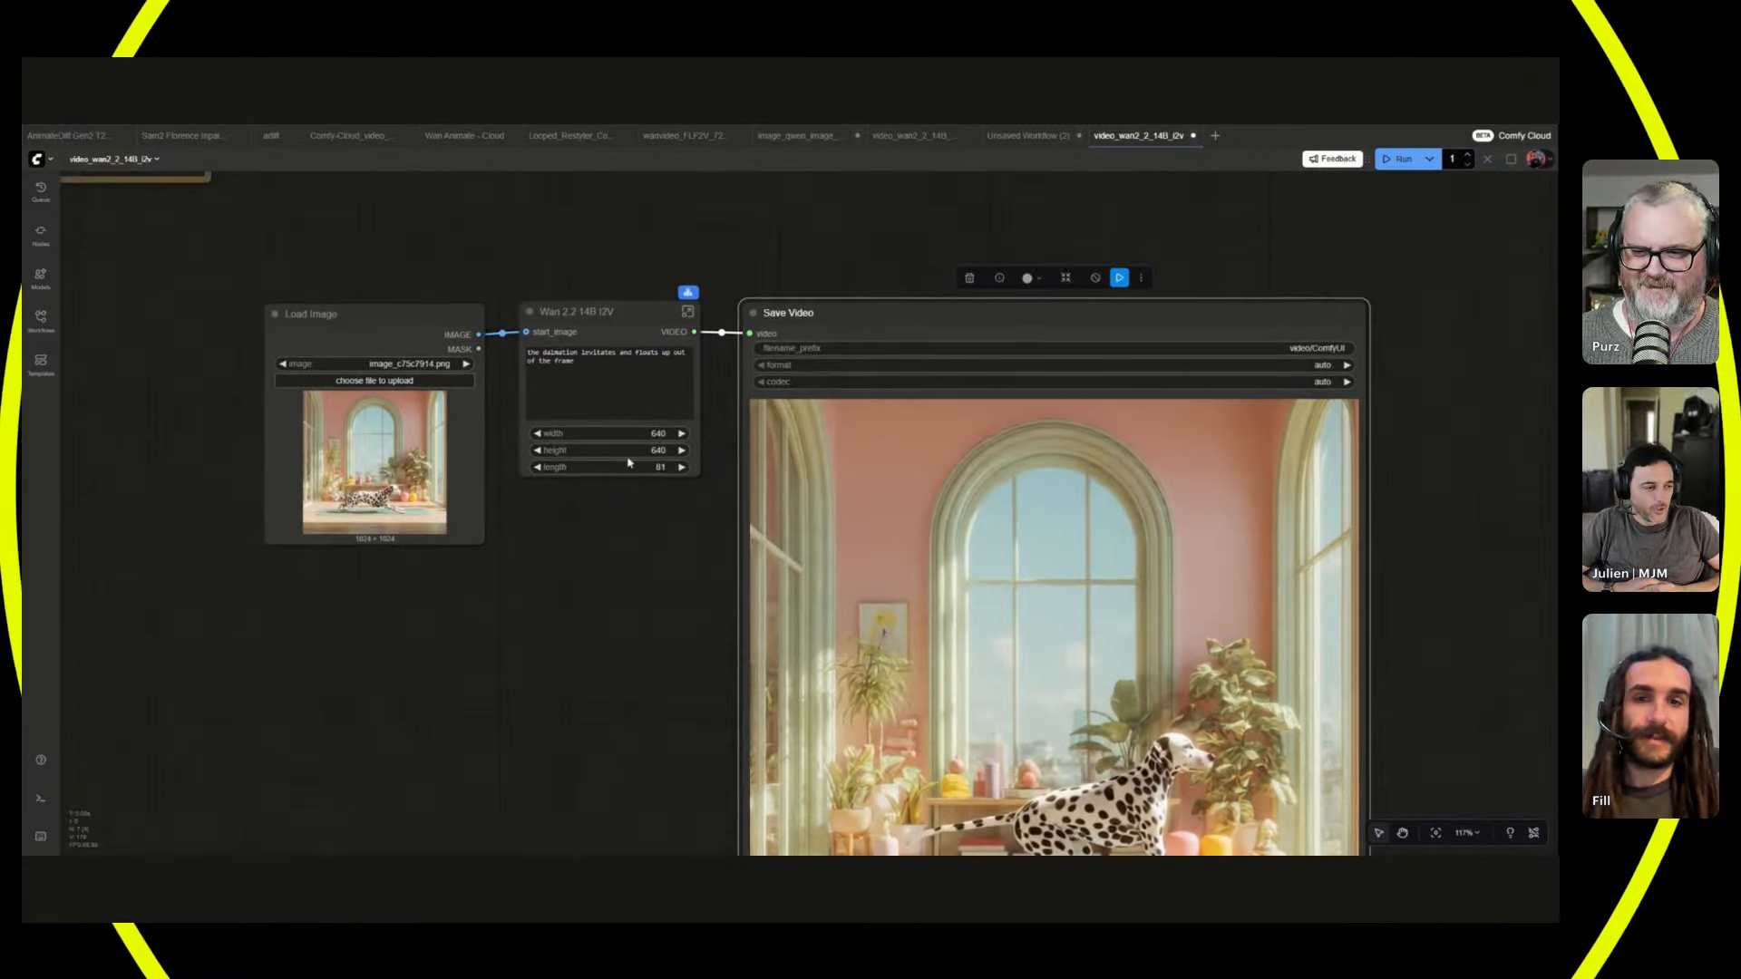
{"action": "left_click", "coordinate": [610, 386]}
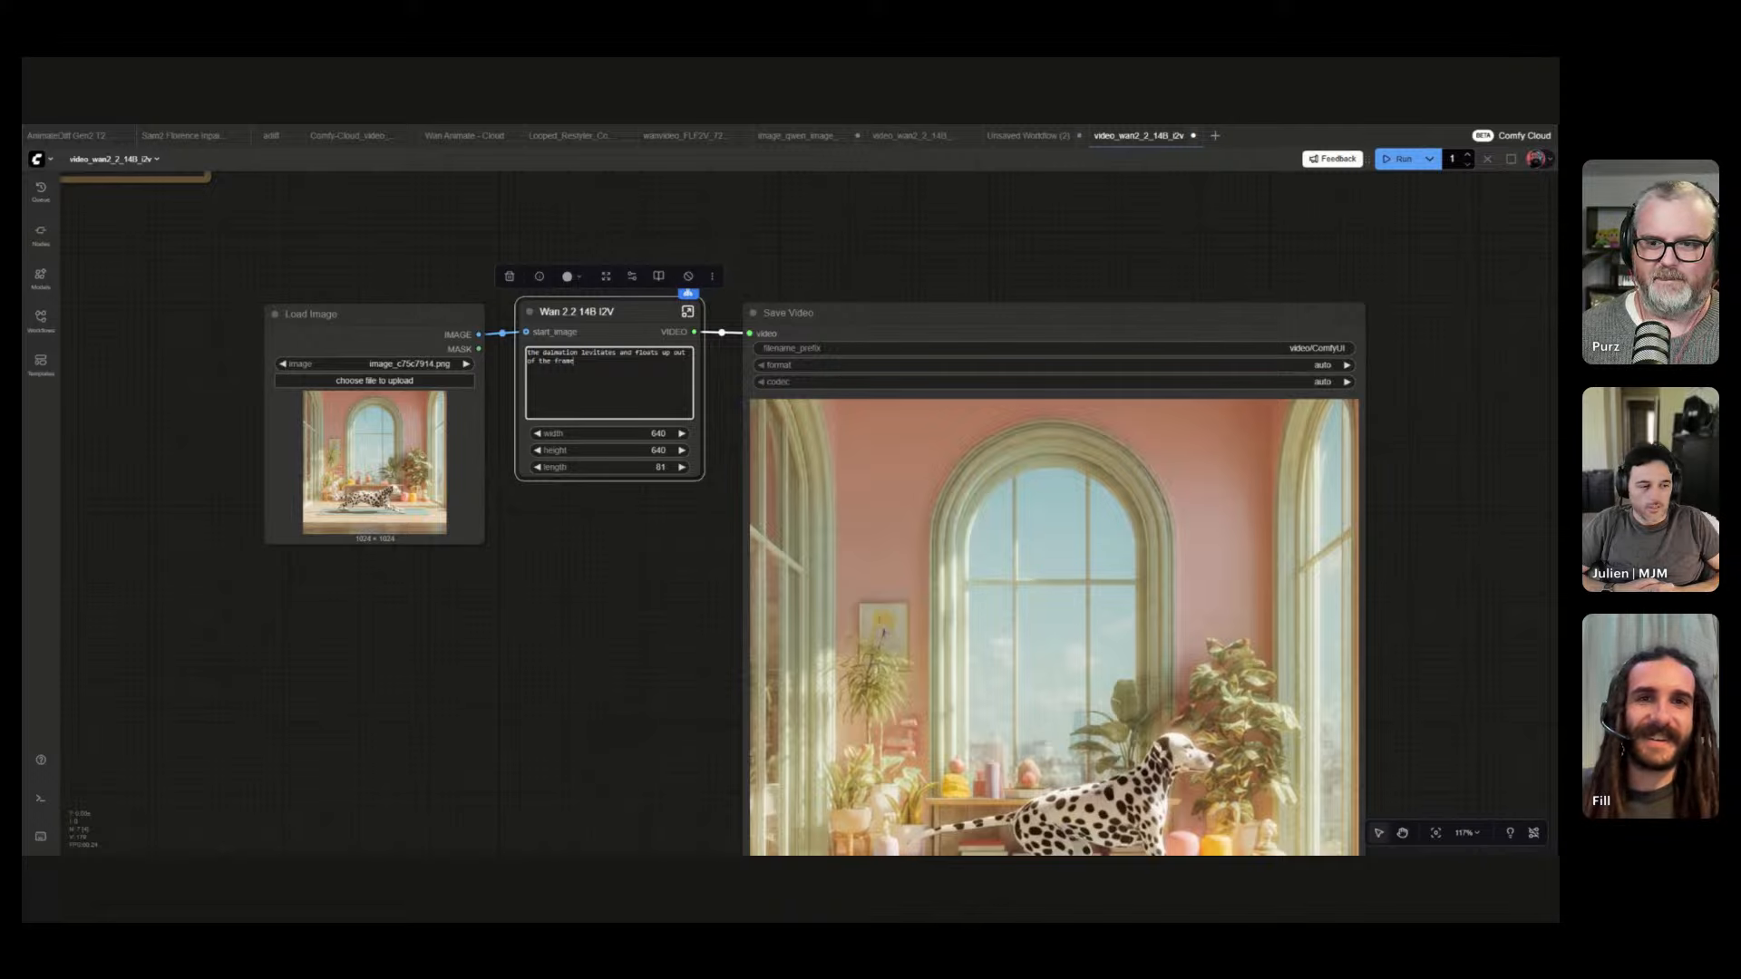
{"action": "left_click_drag", "start_coordinate": [817, 312], "coordinate": [811, 185]}
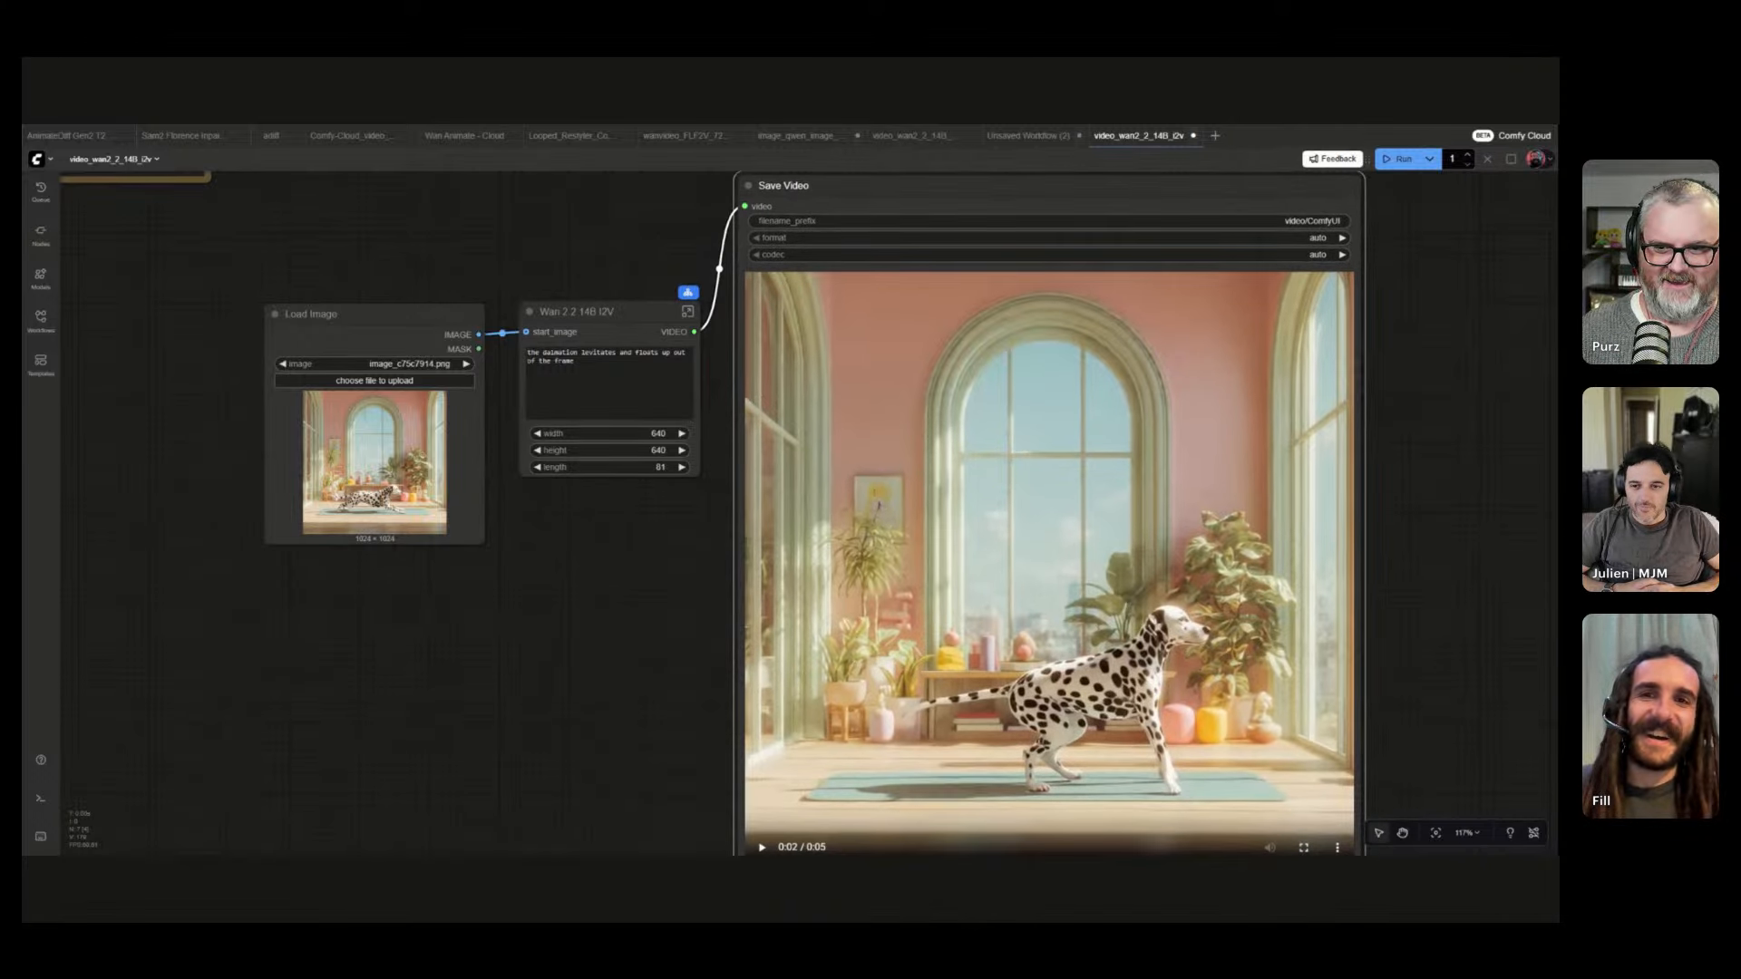
- Change the subgraph's prompt to "the dalmation starts breakdancing" and run the workflow
{"action": "left_click", "coordinate": [574, 361]}
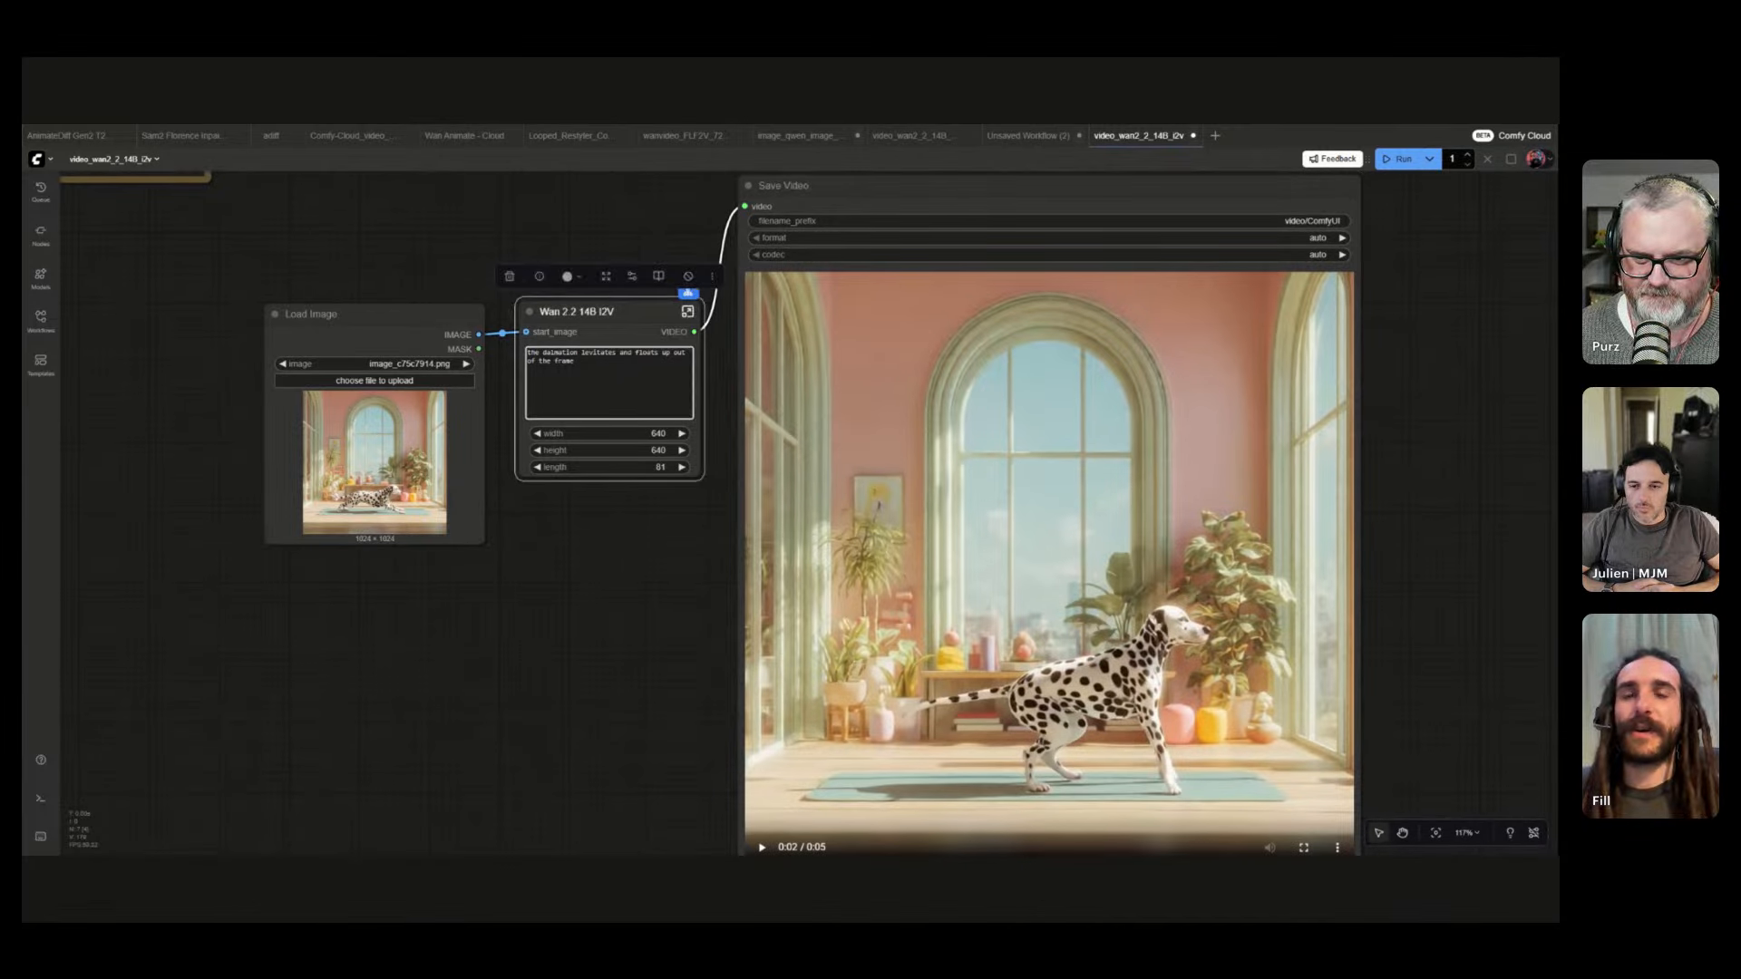
{"action": "key", "text": "ctrl+a"}
{"action": "type", "text": "the dalmation star"}
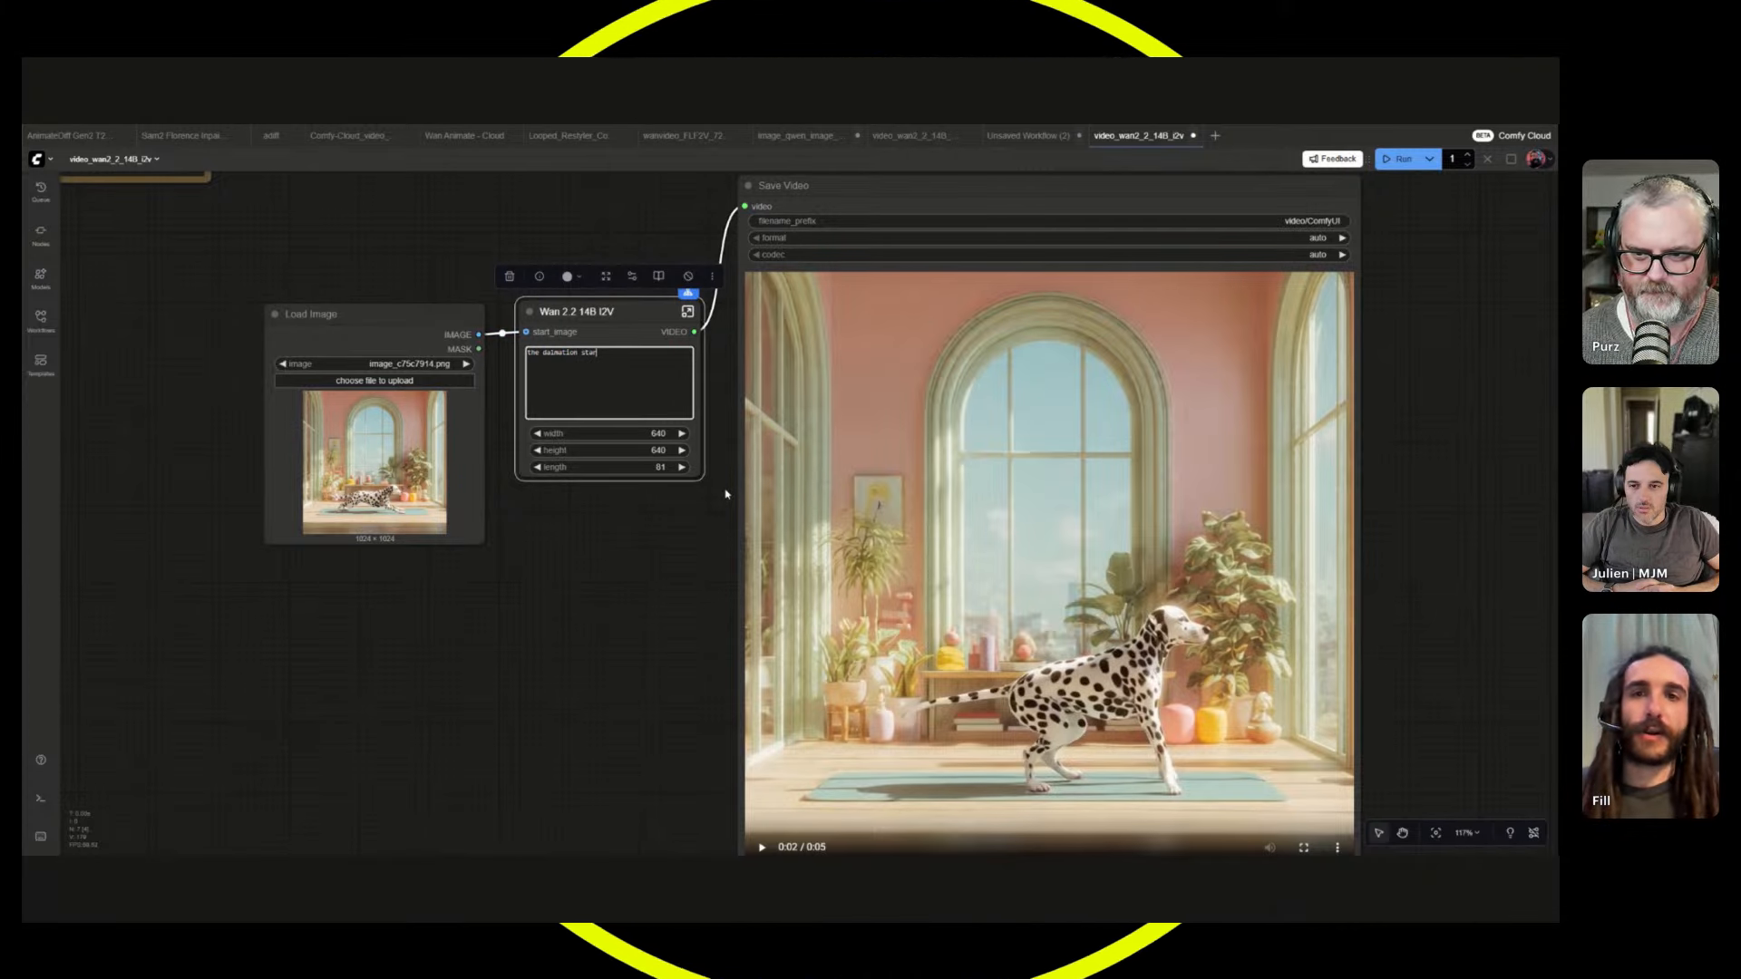
{"action": "type", "text": "ts breakdan"}
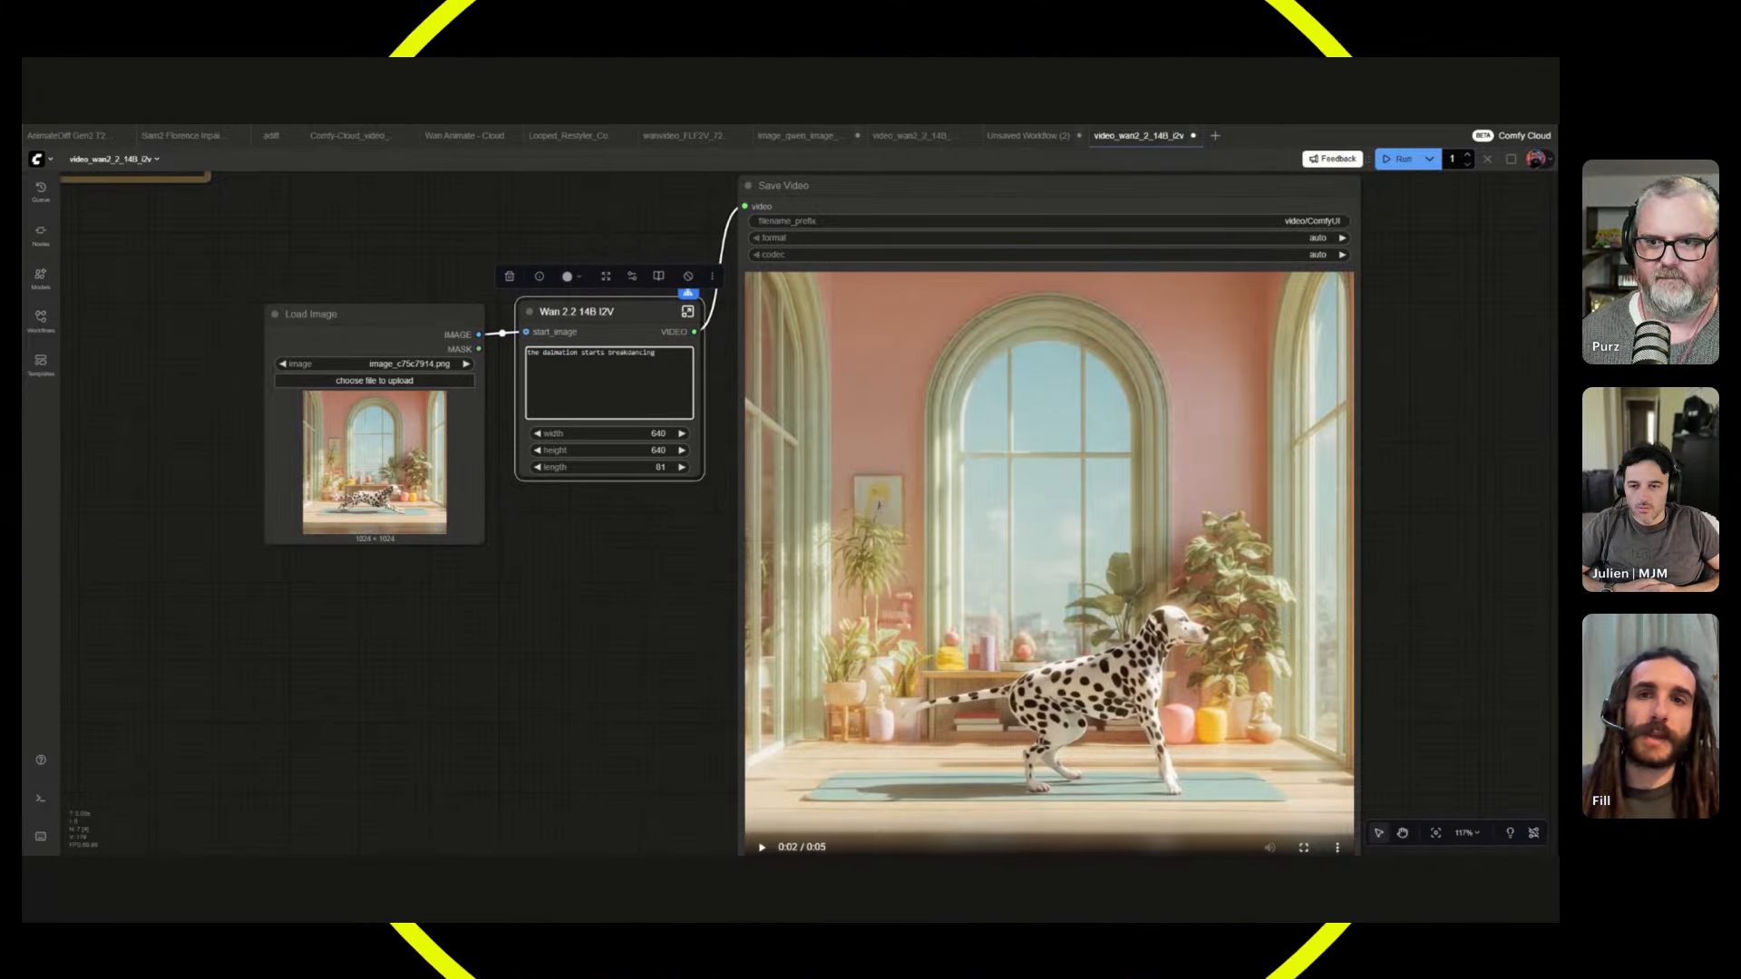
{"action": "type", "text": "cing"}
{"action": "key", "text": "ctrl+Return"}
- Shift the Load Image node slightly and delete the 4 Steps LoRA note and the model links note
{"action": "left_click_drag", "start_coordinate": [363, 314], "coordinate": [352, 296]}
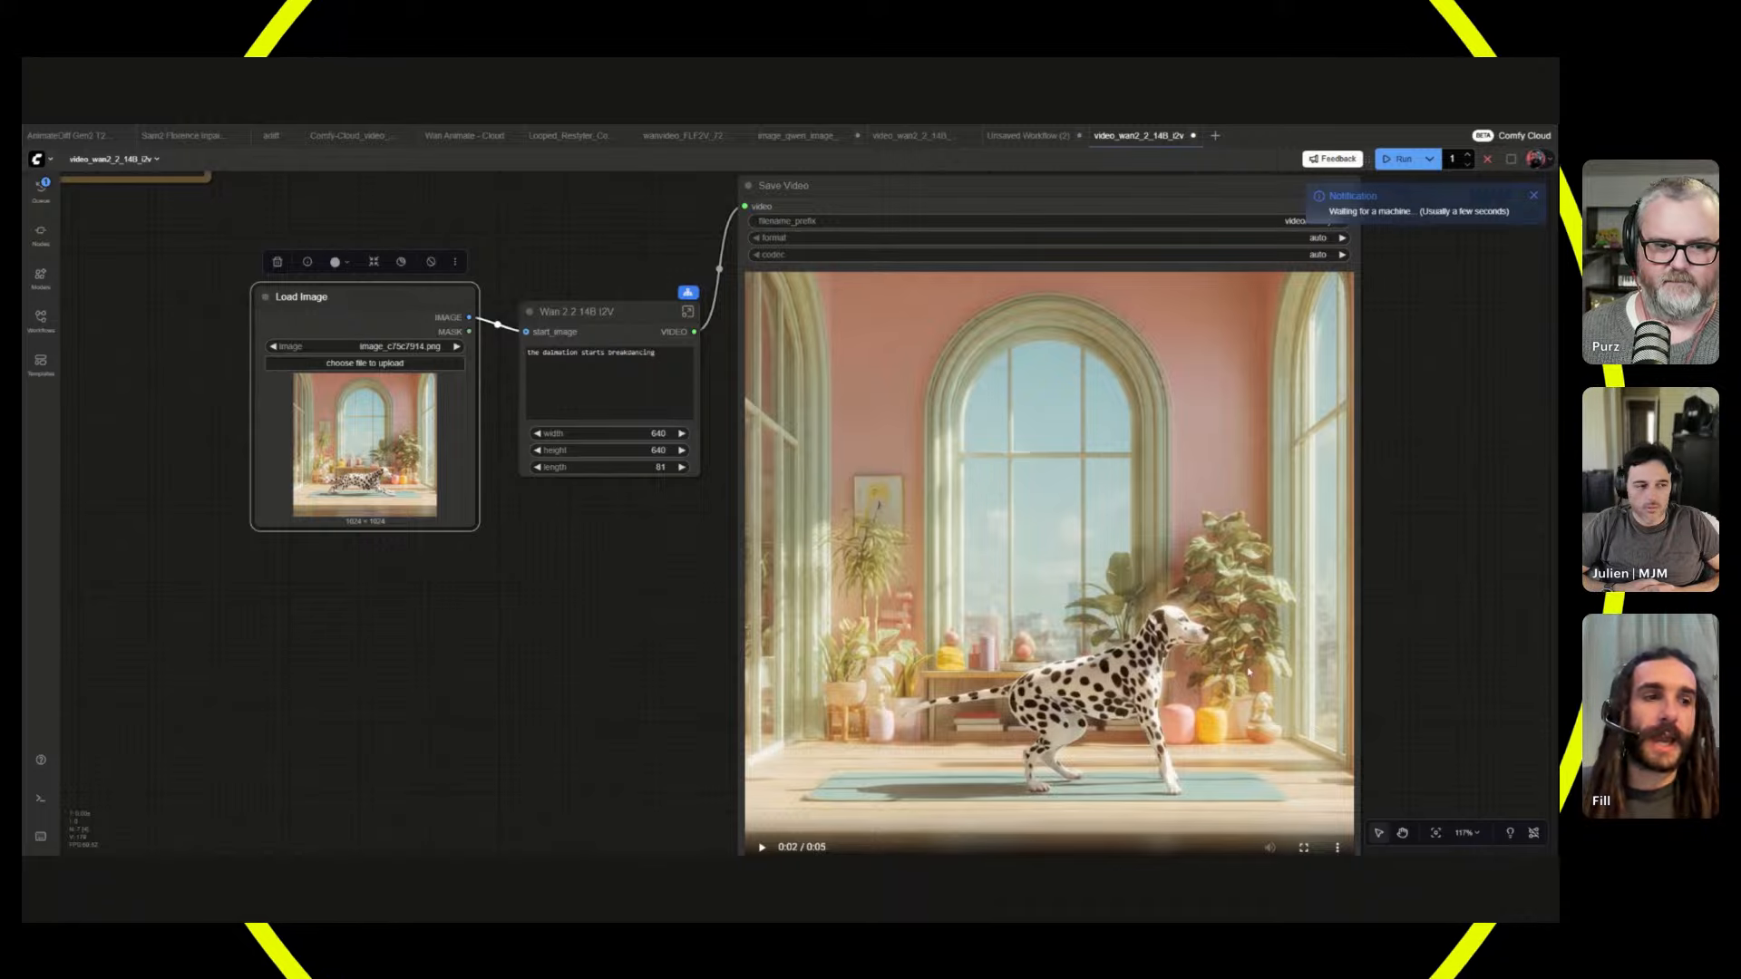
{"action": "scroll", "coordinate": [1249, 672], "scroll_direction": "down", "scroll_amount": 2}
{"action": "scroll", "coordinate": [583, 622], "scroll_direction": "down", "scroll_amount": 3}
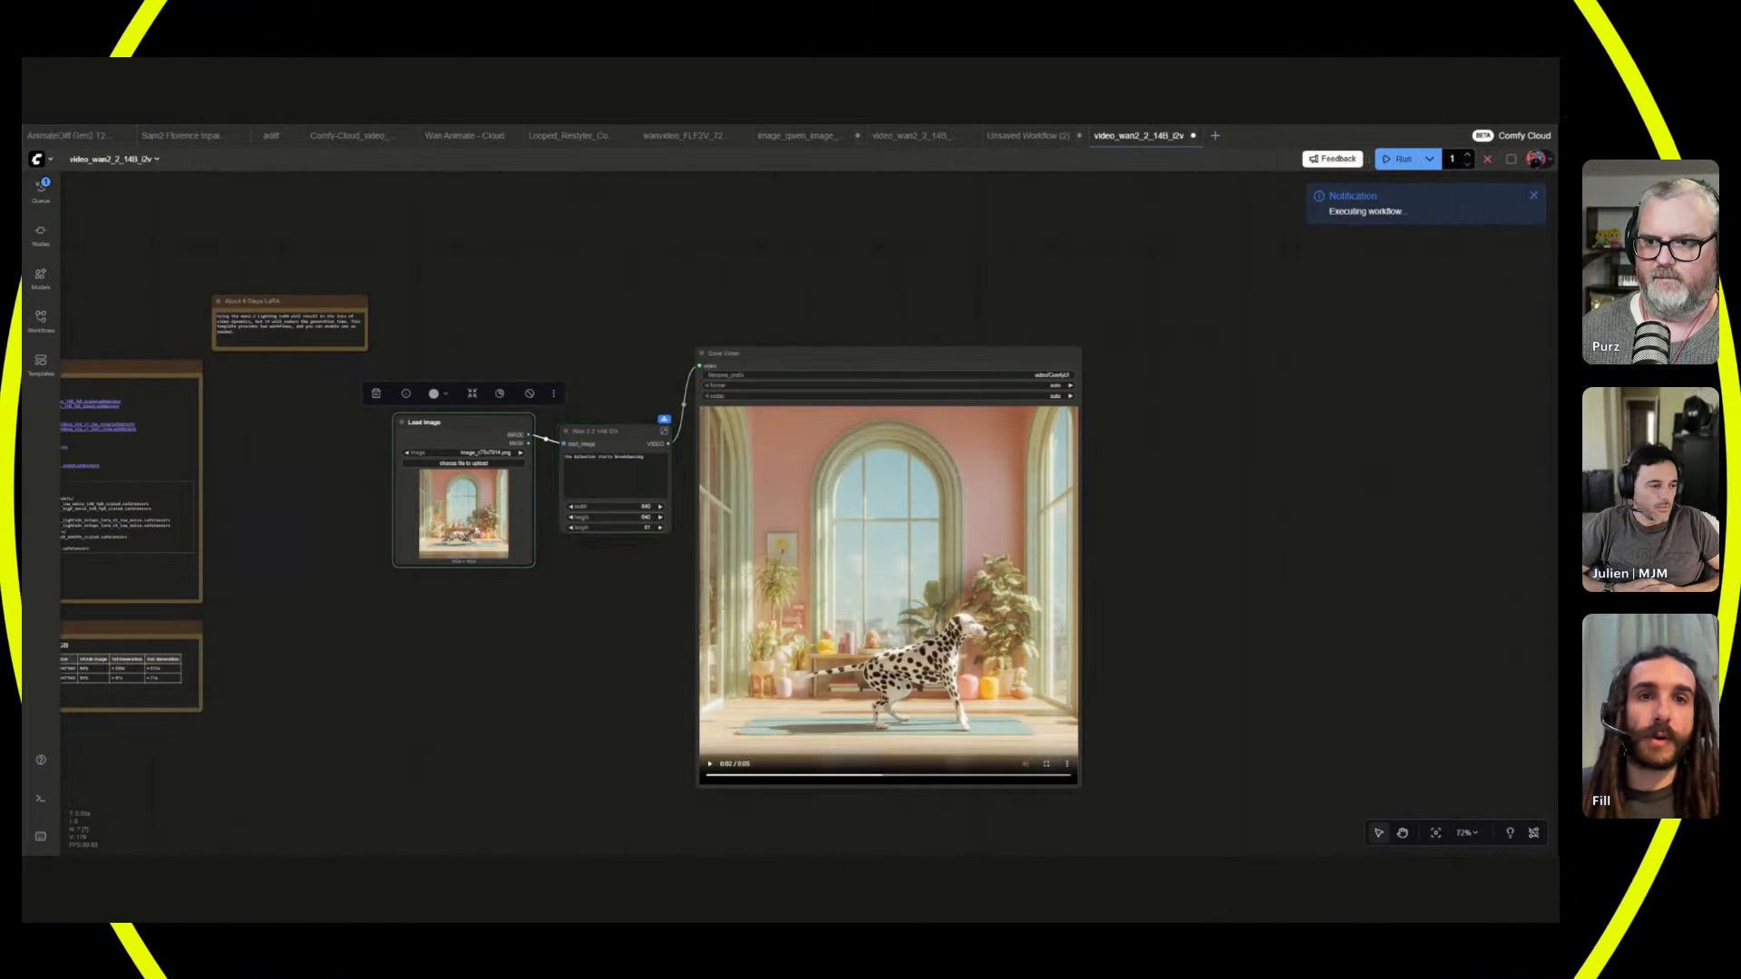
{"action": "left_click", "coordinate": [299, 301]}
{"action": "key", "text": "Delete"}
{"action": "left_click", "coordinate": [136, 367]}
{"action": "key", "text": "Delete"}
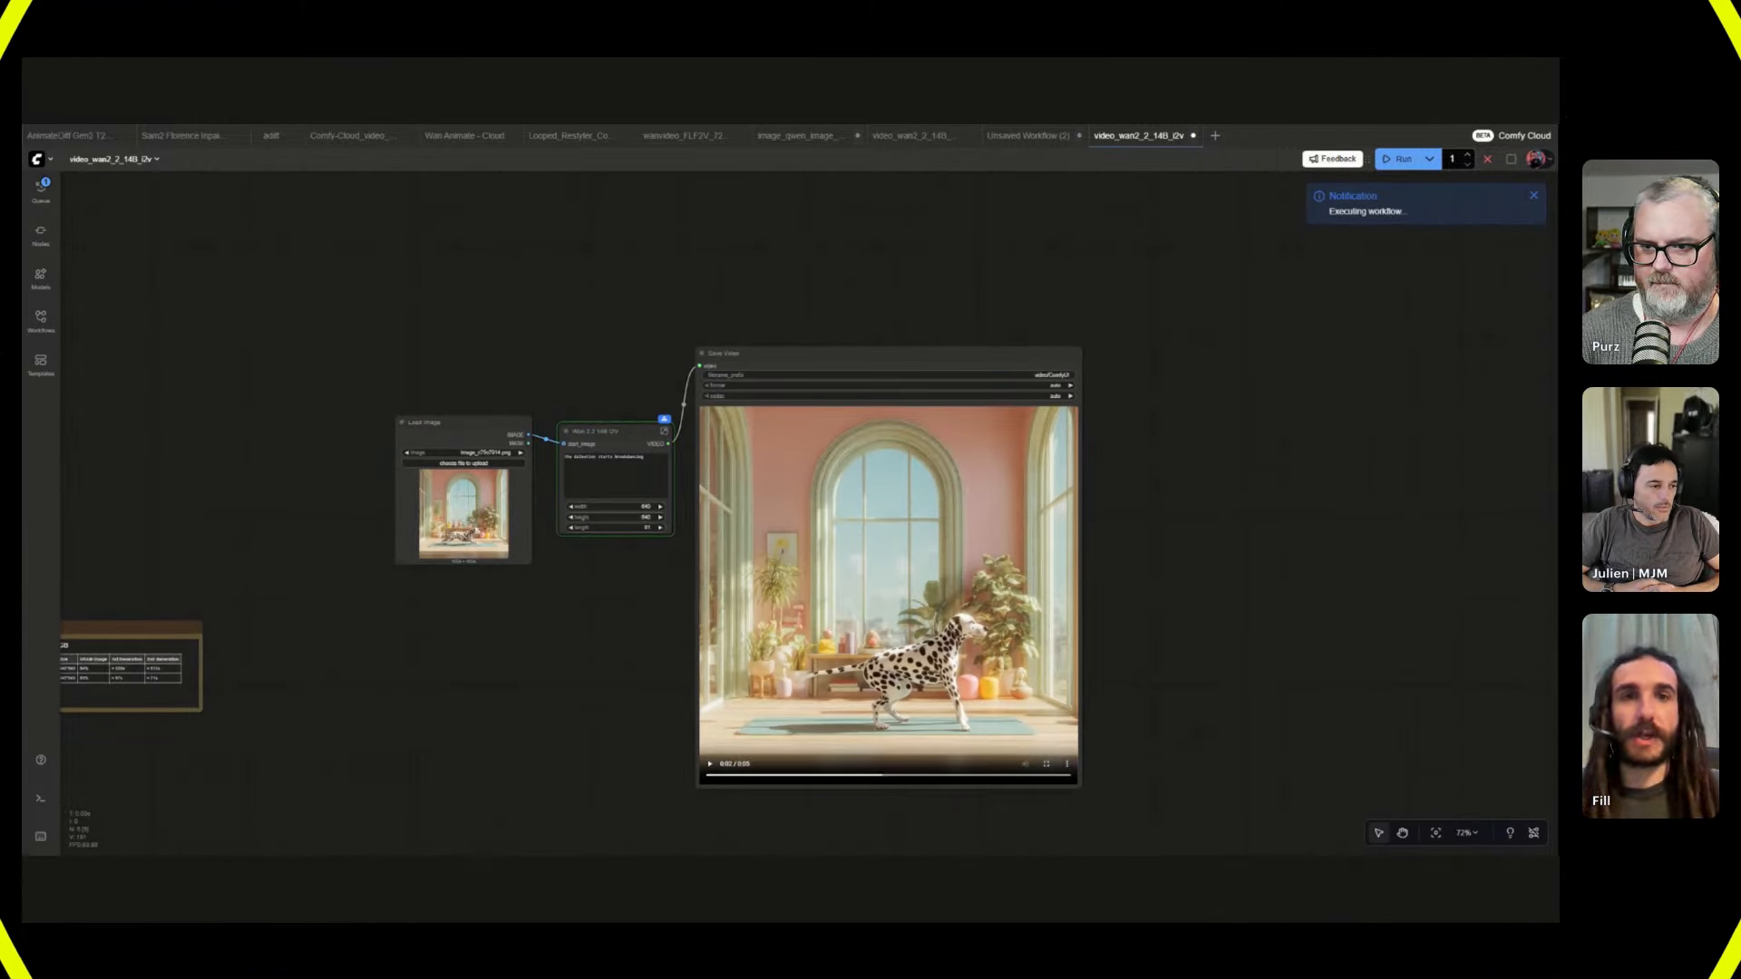
- Inspect the nodes and exposed inputs inside the Wan 2.2 14B I2V subgraph and return to the main workflow
{"action": "scroll", "coordinate": [600, 486], "scroll_direction": "up", "scroll_amount": 3}
{"action": "double_click", "coordinate": [633, 439]}
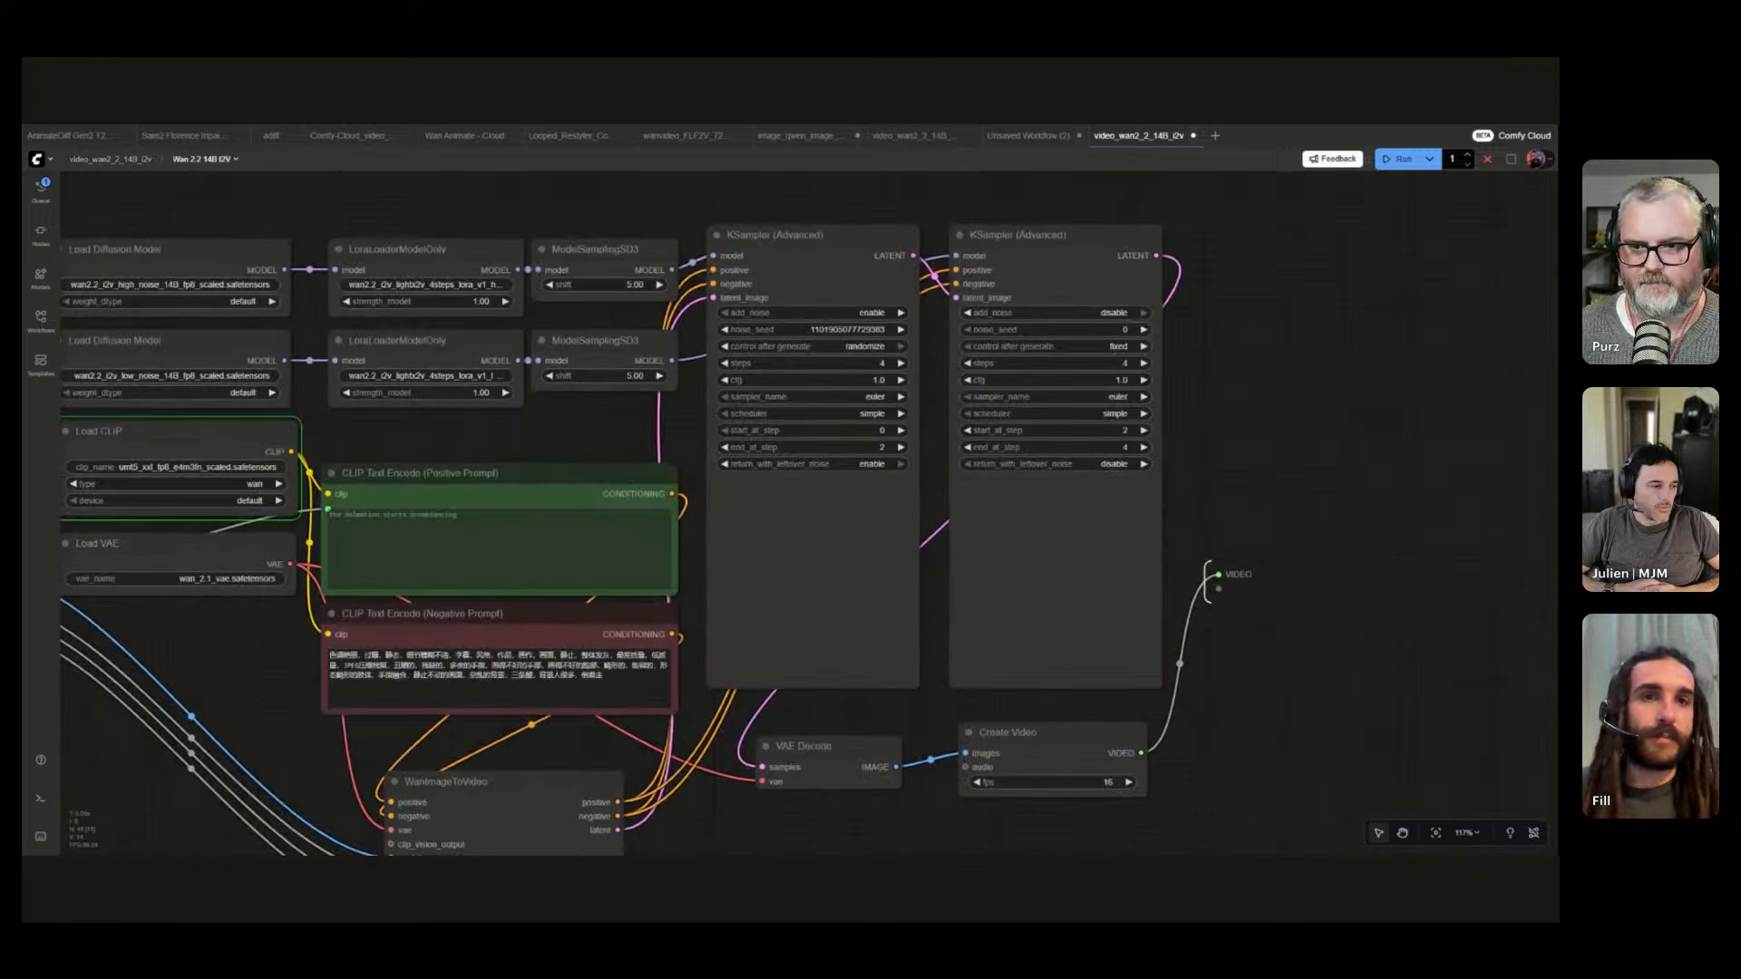
{"action": "left_click_drag", "start_coordinate": [450, 442], "coordinate": [586, 442]}
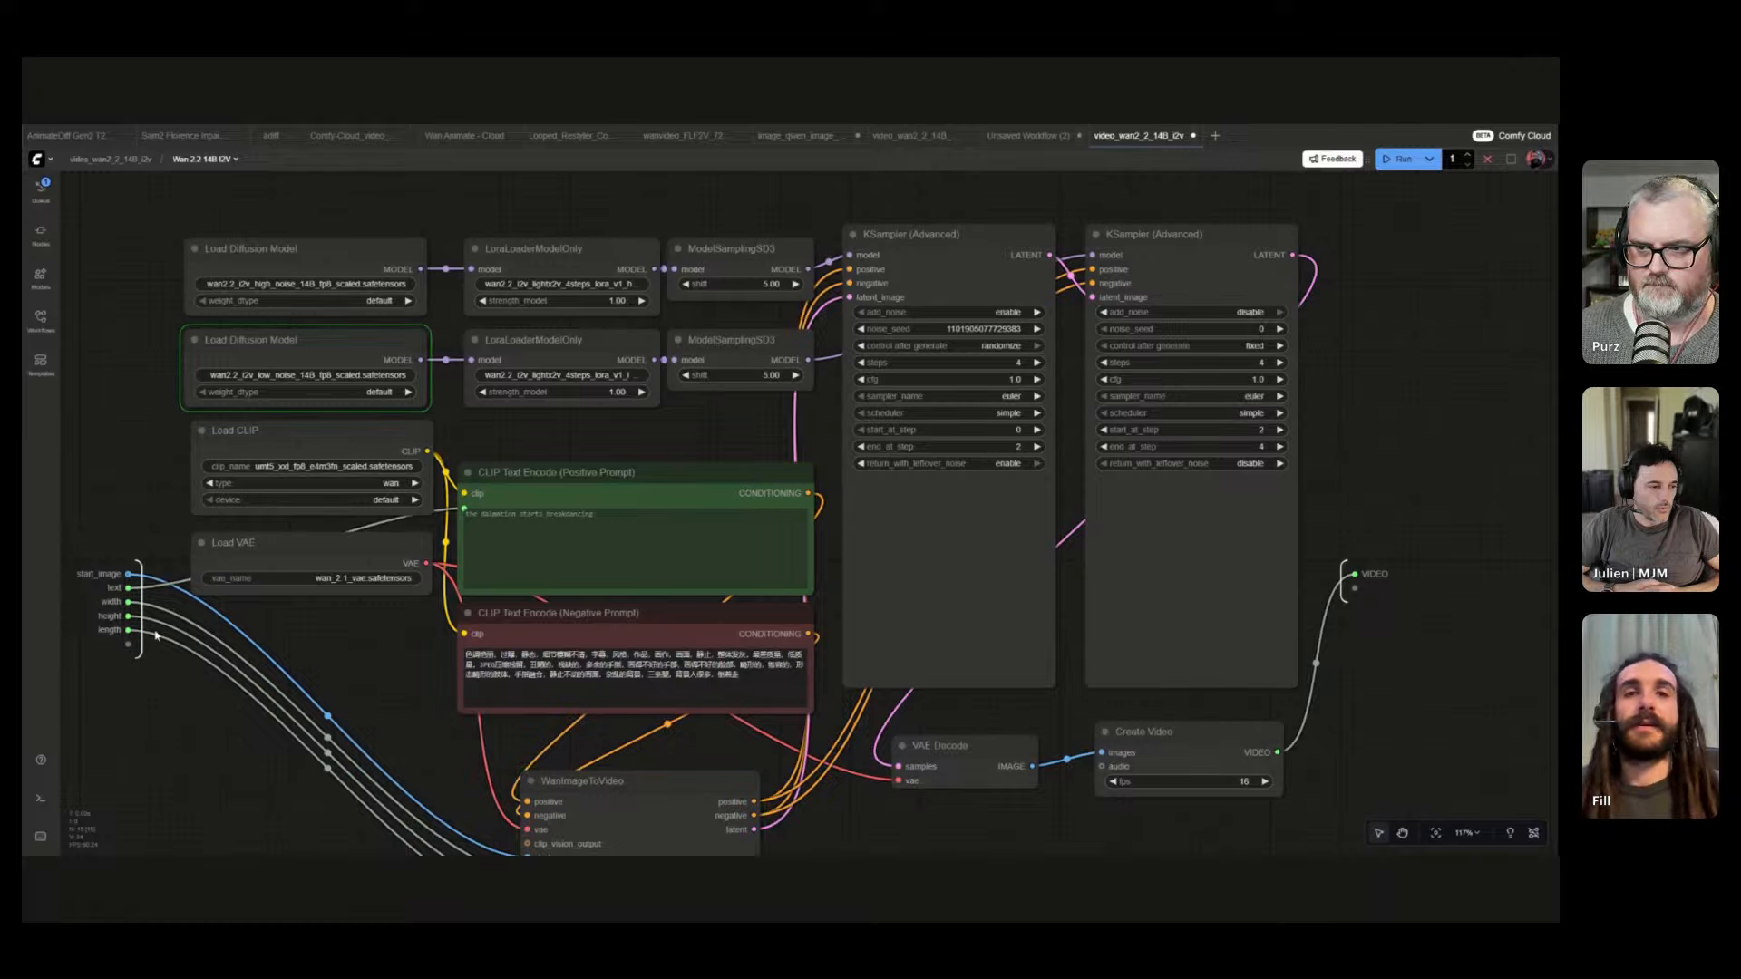
{"action": "left_click", "coordinate": [101, 160]}
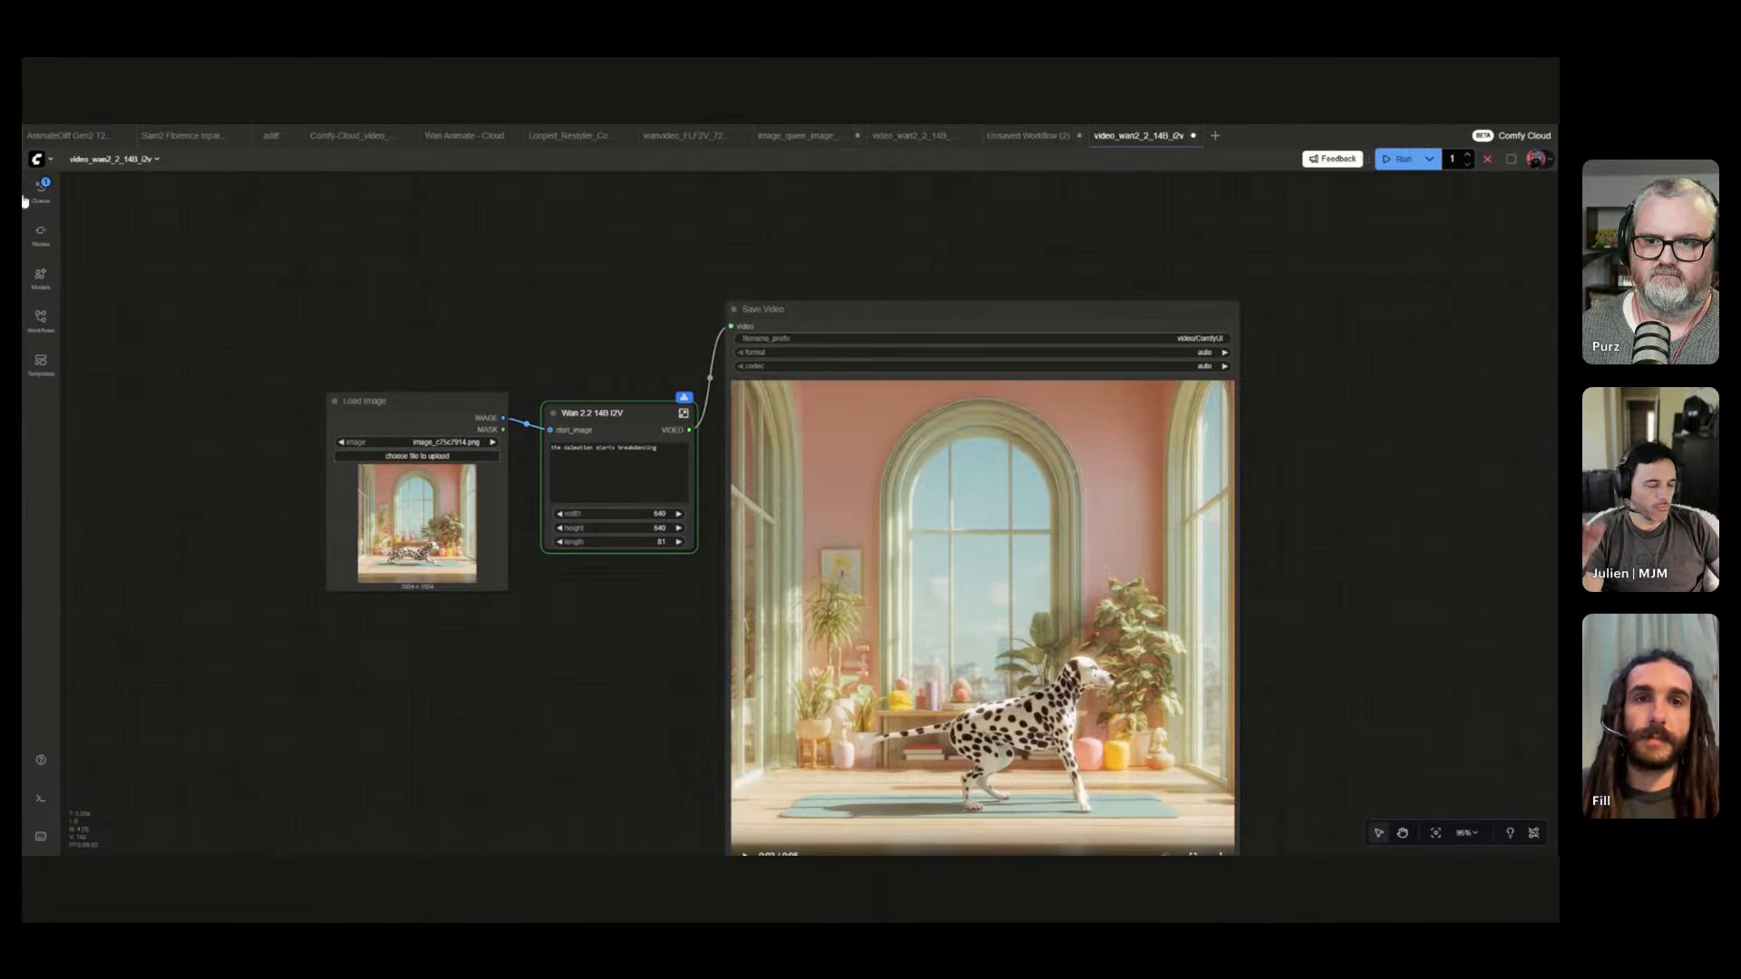
- Search the node library for an image compare node and close the search
{"action": "double_click", "coordinate": [611, 255]}
{"action": "type", "text": "ikmage c="}
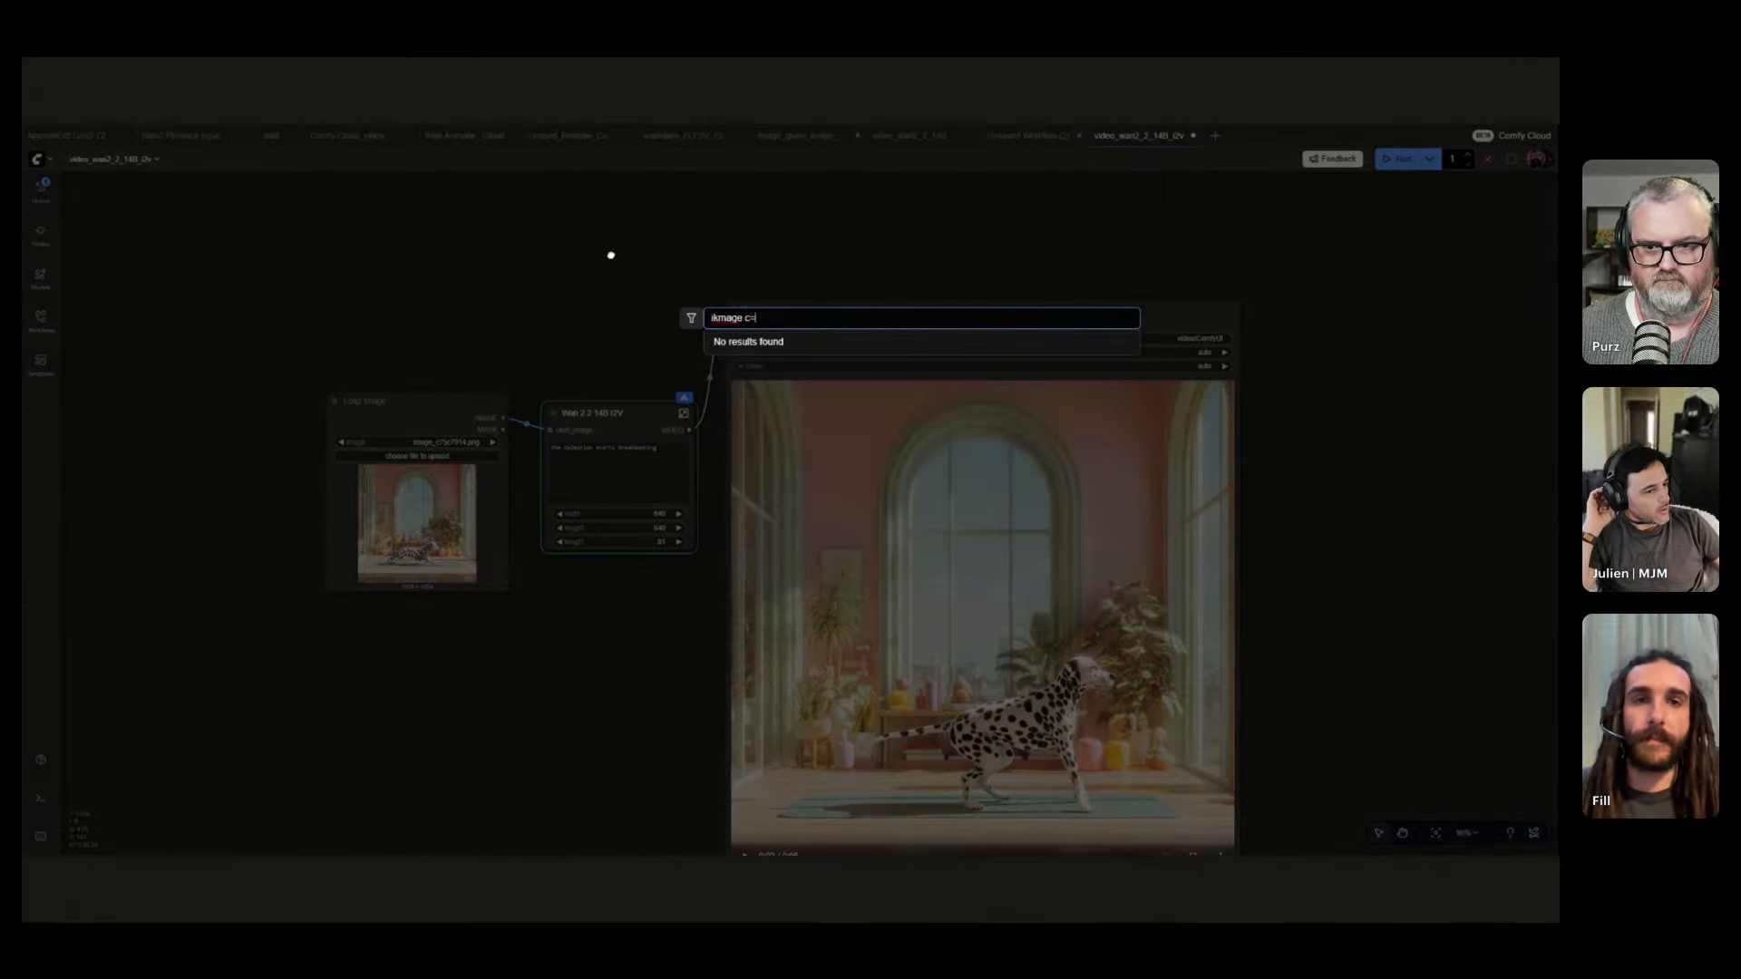
{"action": "key", "text": "BackSpace"}
{"action": "key", "text": "BackSpace"}
{"action": "key", "text": "BackSpace"}
{"action": "key", "text": "BackSpace"}
{"action": "key", "text": "BackSpace"}
{"action": "key", "text": "BackSpace"}
{"action": "key", "text": "BackSpace"}
{"action": "key", "text": "BackSpace"}
{"action": "type", "text": "image compare"}
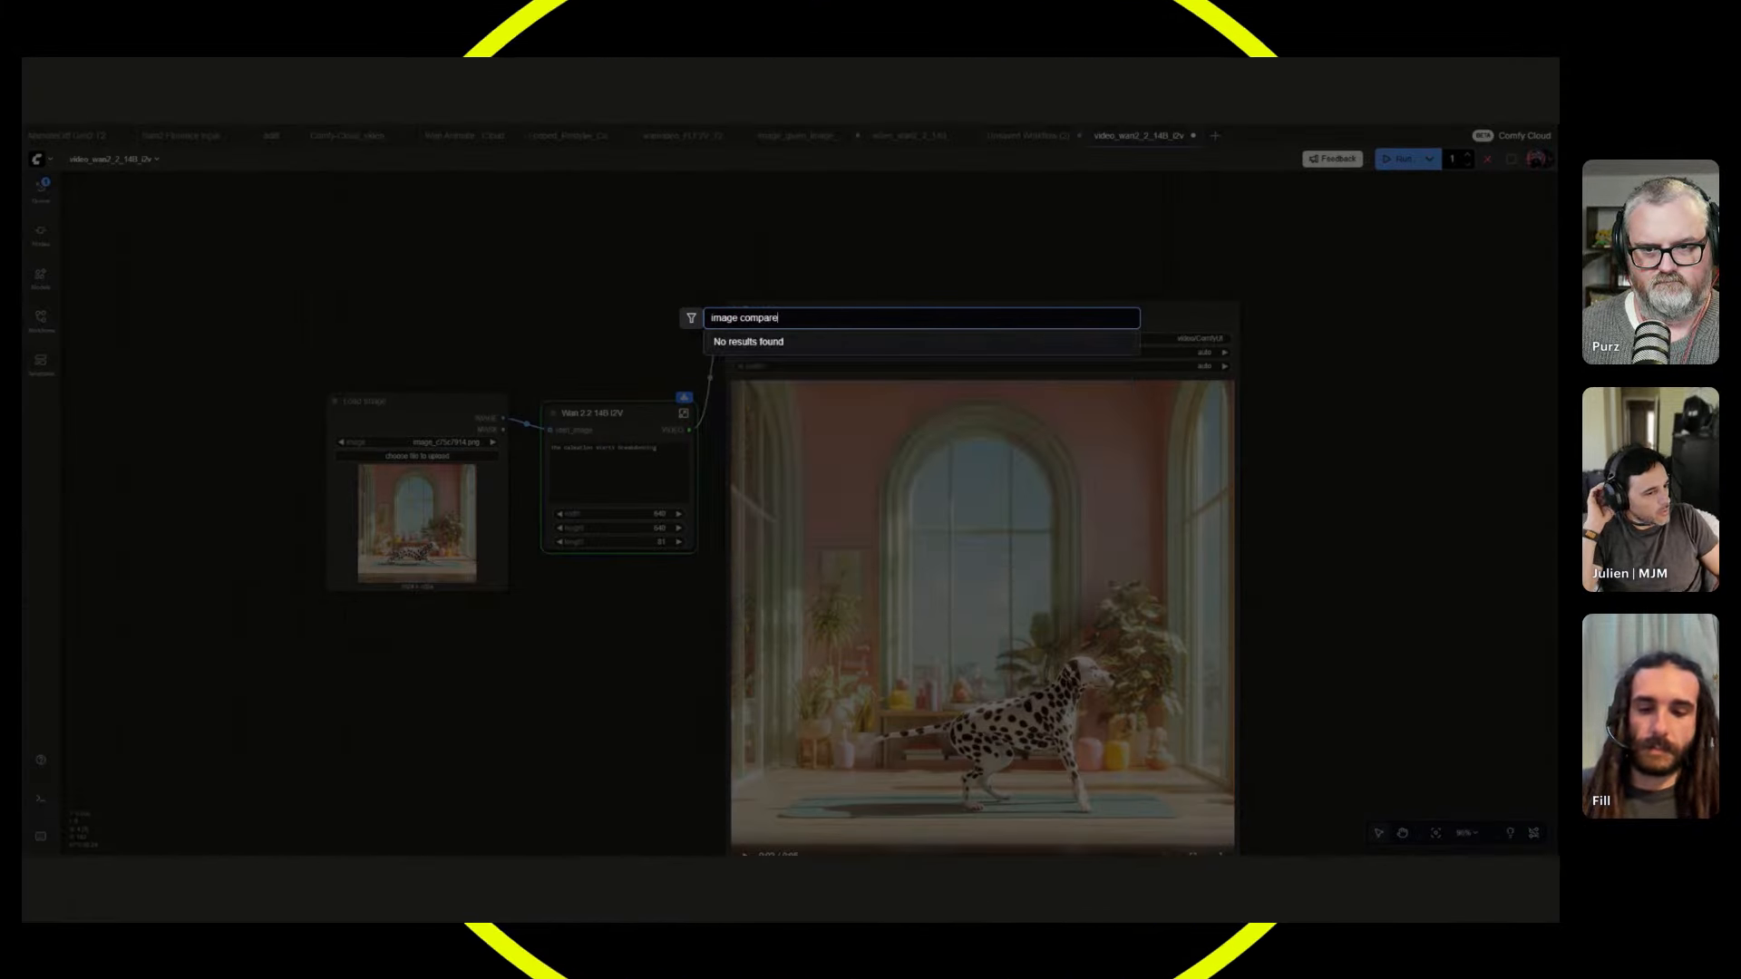
{"action": "key", "text": "Escape"}
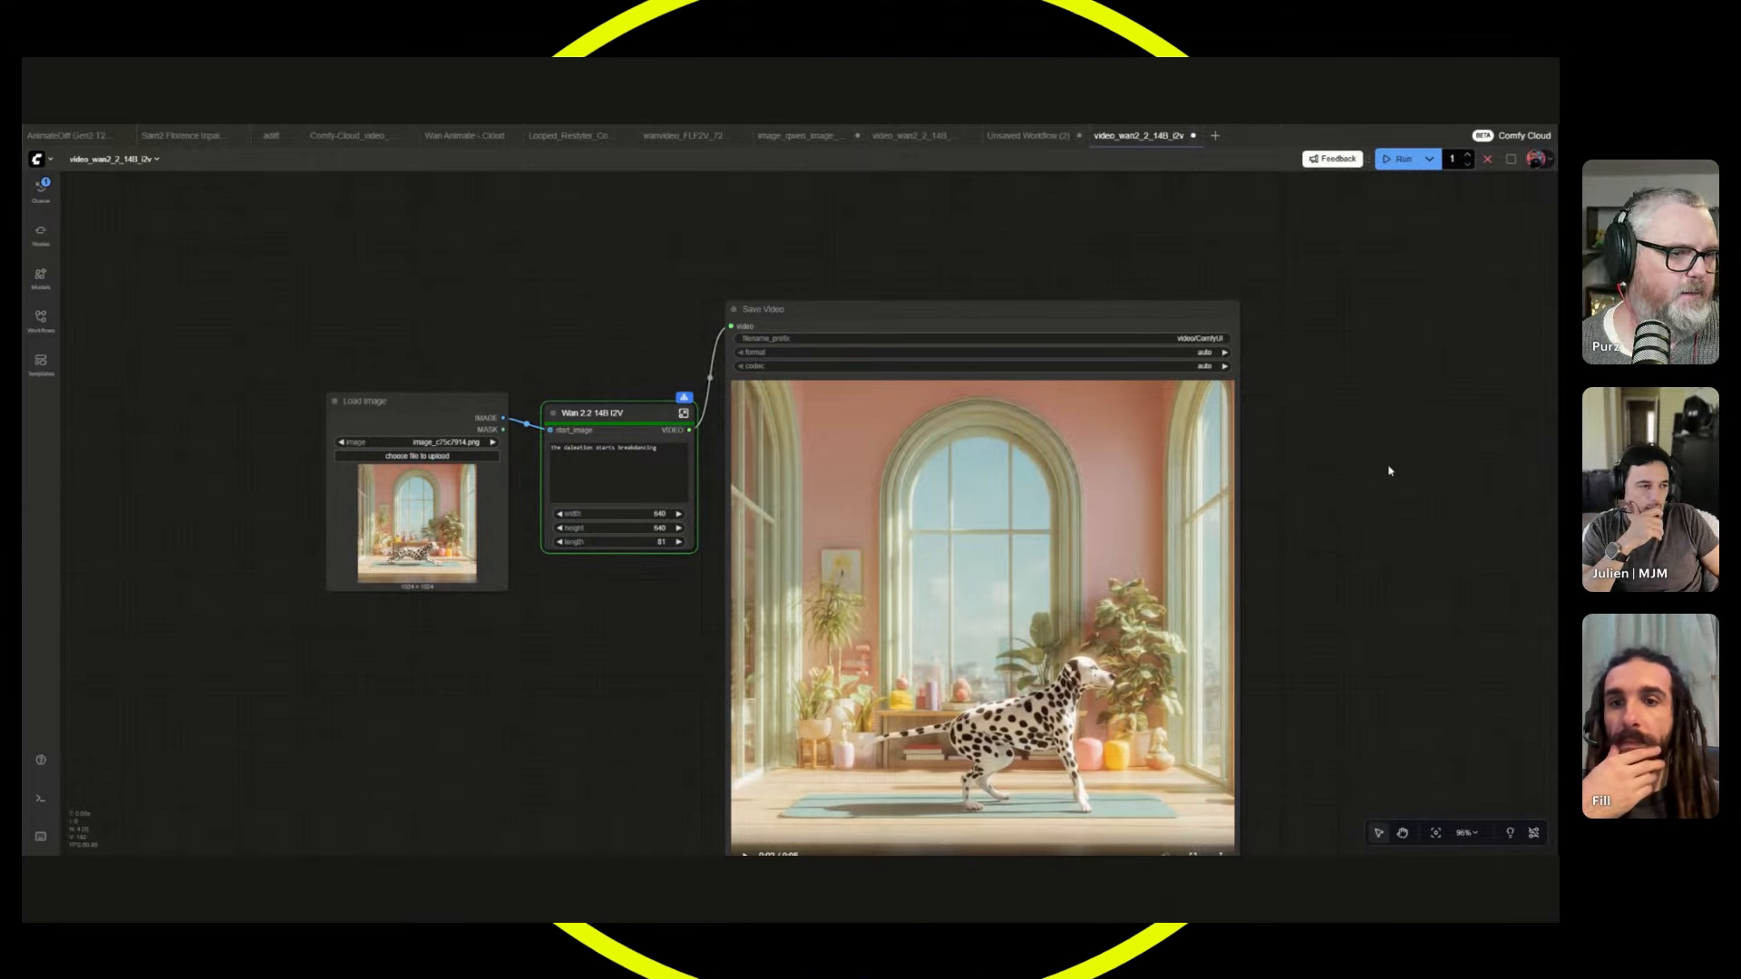
- Shift the Load Image node and the Wan 2.2 14B I2V subgraph node slightly to the left on the canvas
{"action": "left_click_drag", "start_coordinate": [1410, 509], "coordinate": [1358, 454]}
{"action": "left_click_drag", "start_coordinate": [363, 345], "coordinate": [348, 345]}
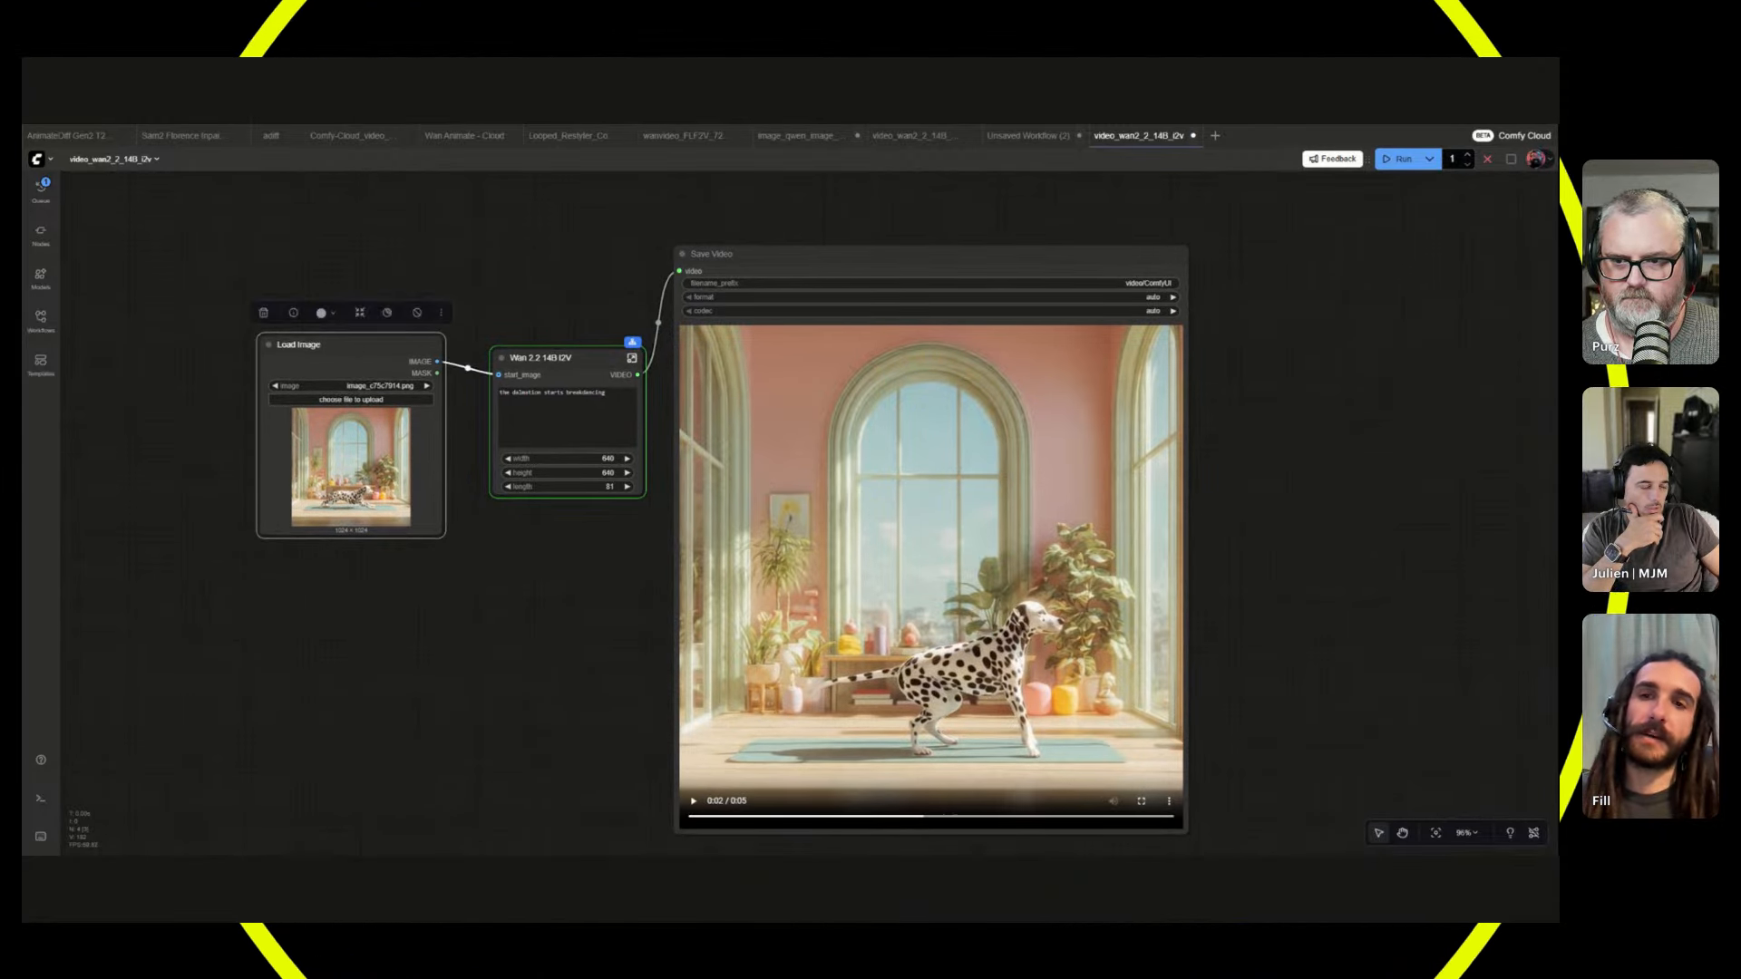
{"action": "left_click_drag", "start_coordinate": [570, 358], "coordinate": [566, 359]}
- Look over the internal nodes and video output of the Wan 2.2 14B I2V subgraph, and return to the main workflow
{"action": "left_click", "coordinate": [628, 358]}
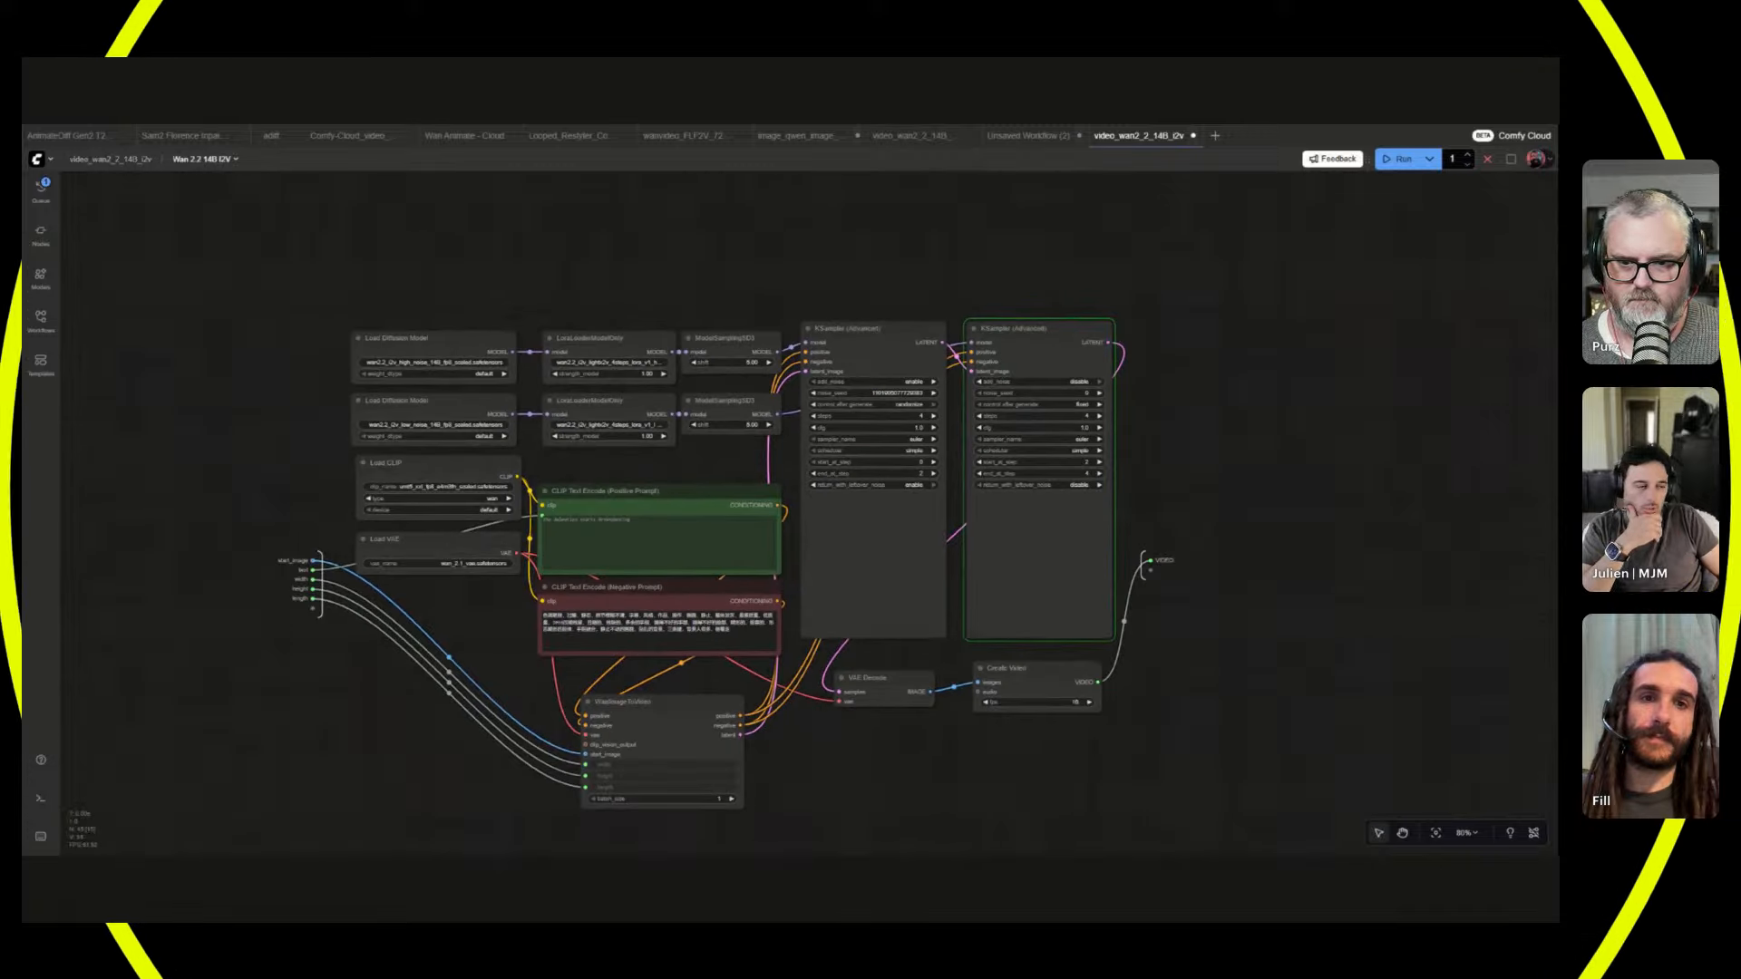
{"action": "scroll", "coordinate": [1161, 632], "scroll_direction": "up", "scroll_amount": 1}
{"action": "left_click_drag", "start_coordinate": [1158, 556], "coordinate": [1264, 530]}
{"action": "scroll", "coordinate": [1267, 538], "scroll_direction": "up", "scroll_amount": 1}
{"action": "left_click", "coordinate": [114, 160]}
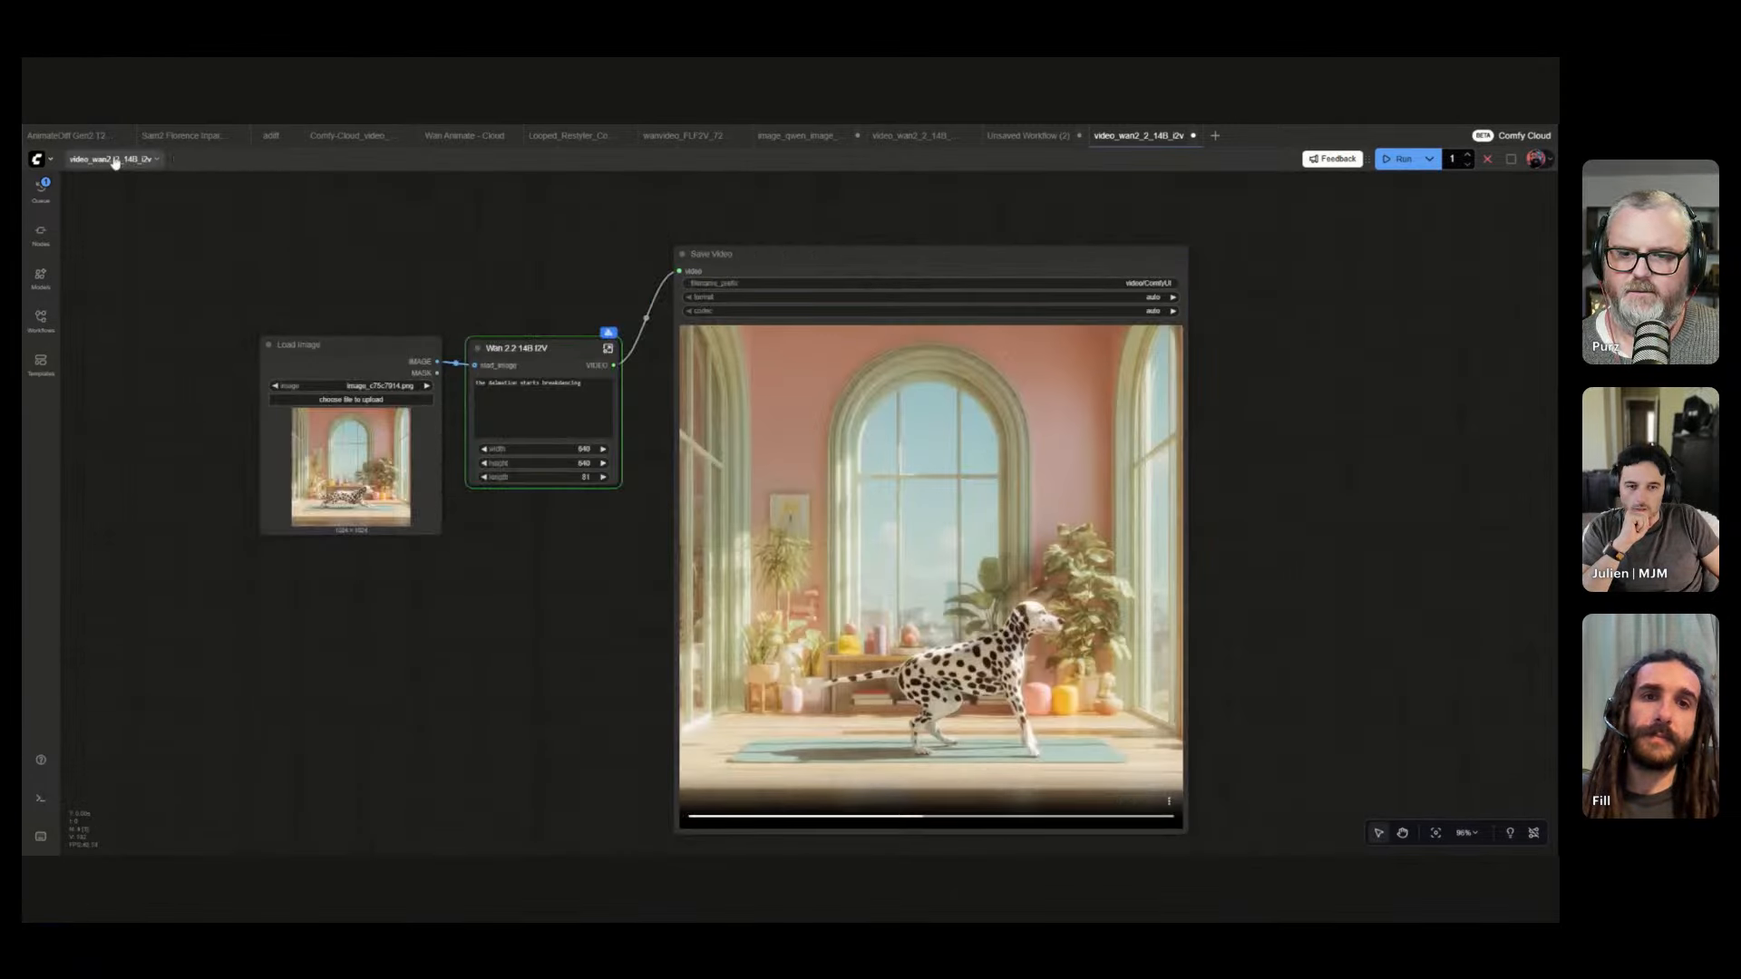
- Browse the categorized list of addable nodes, including the KJNodes image nodes, without adding one
{"action": "double_click", "coordinate": [524, 235]}
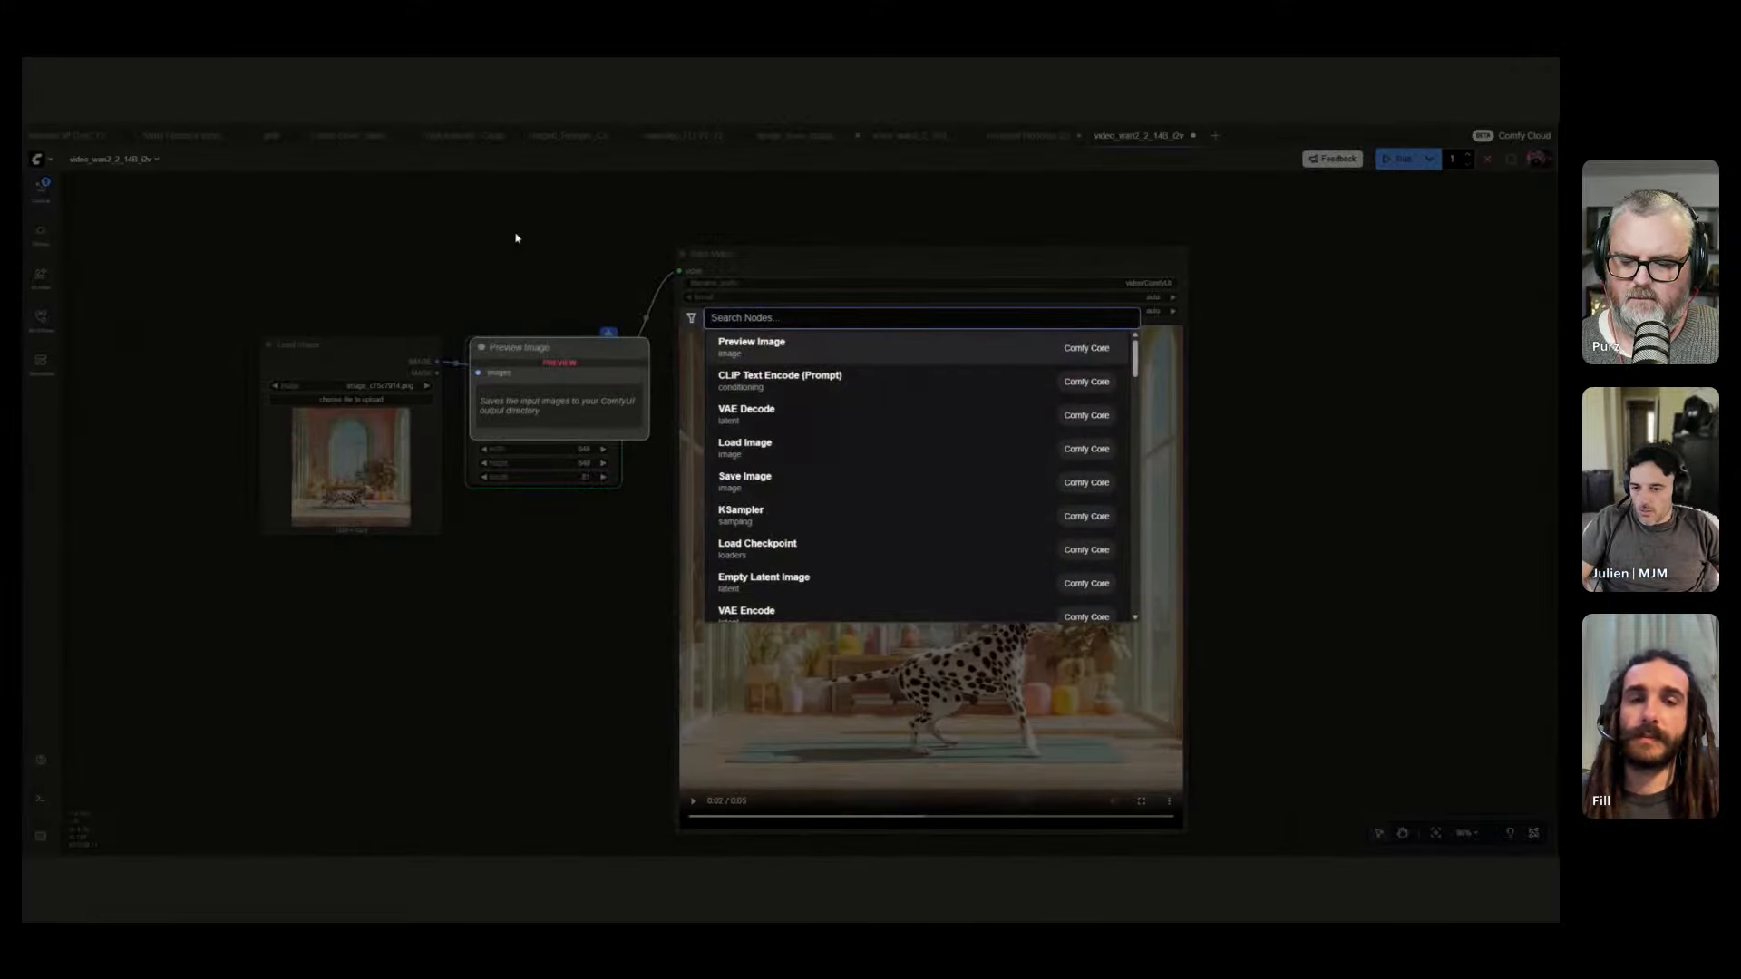
{"action": "right_click", "coordinate": [513, 234]}
{"action": "left_click", "coordinate": [520, 228]}
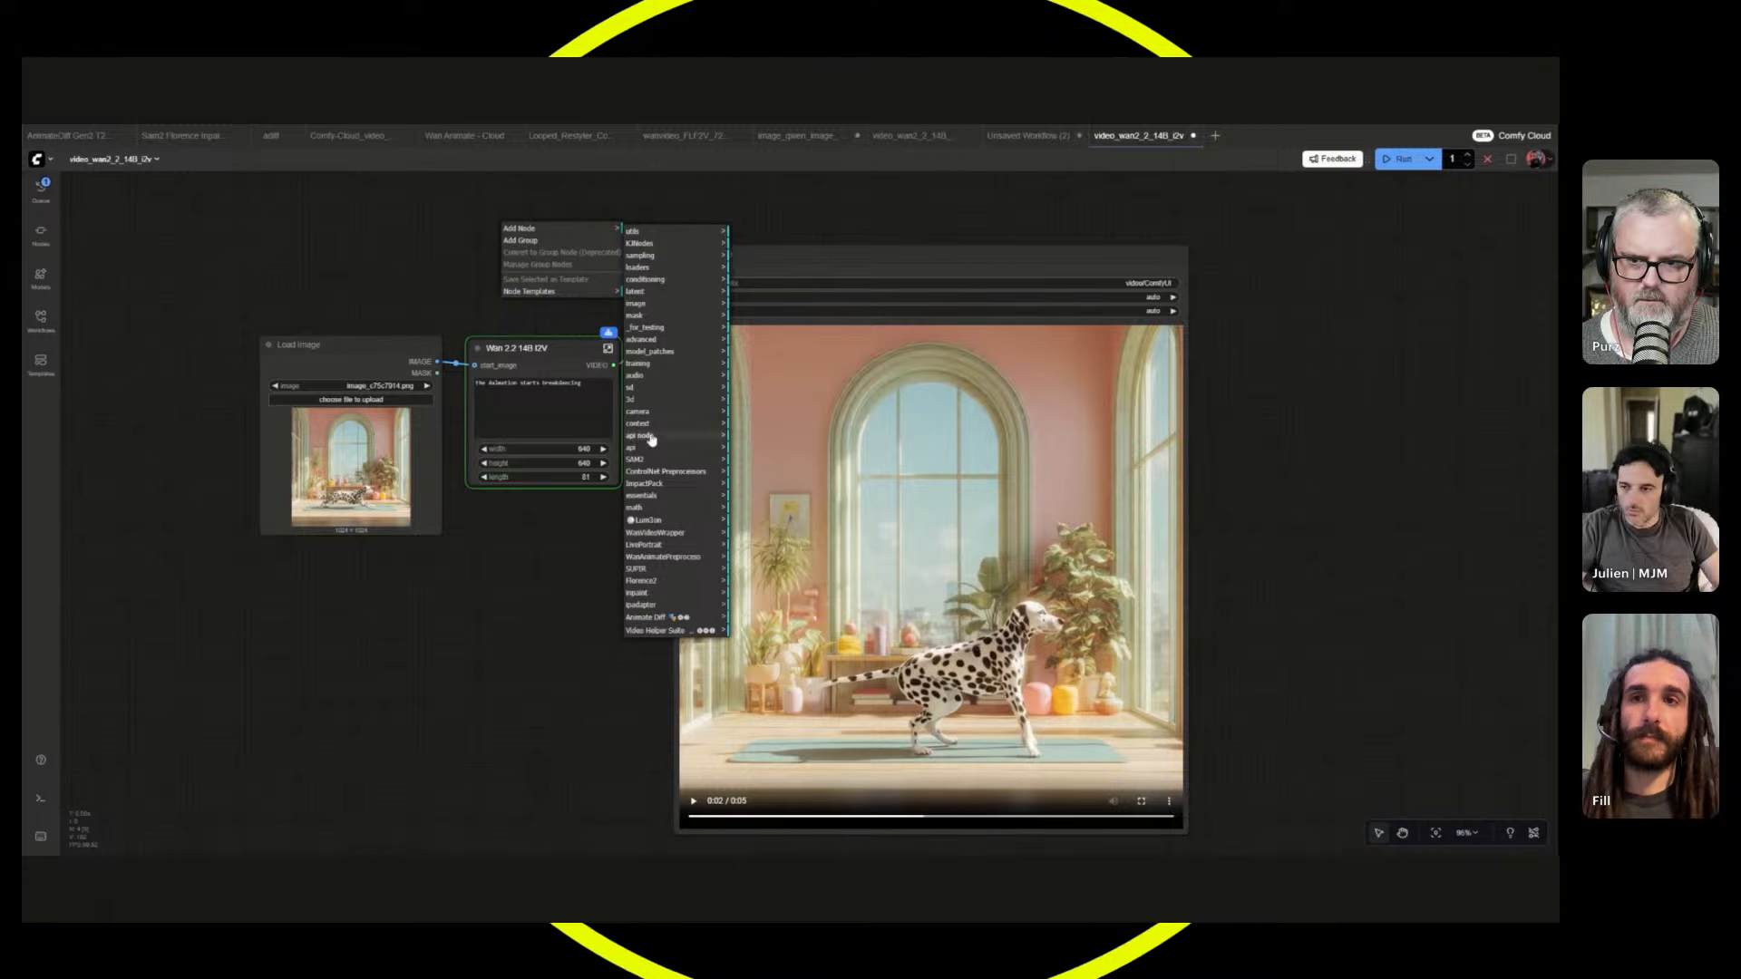
{"action": "left_click", "coordinate": [675, 243]}
{"action": "left_click", "coordinate": [765, 306]}
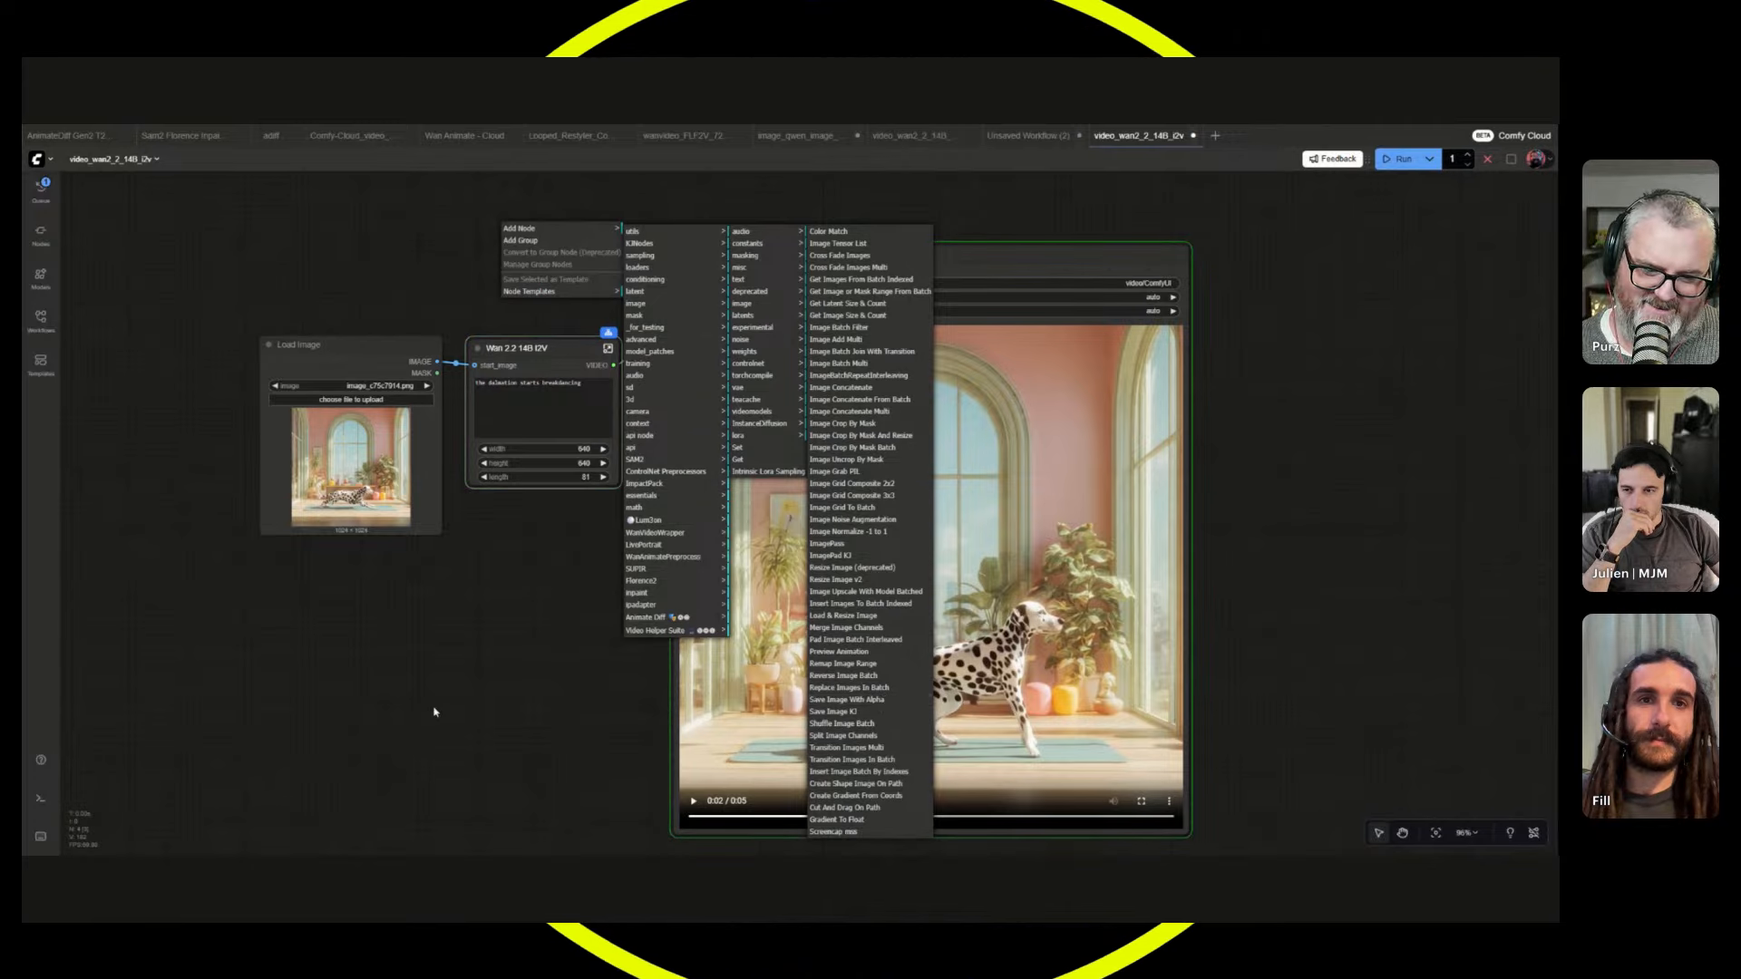
{"action": "left_click", "coordinate": [540, 585]}
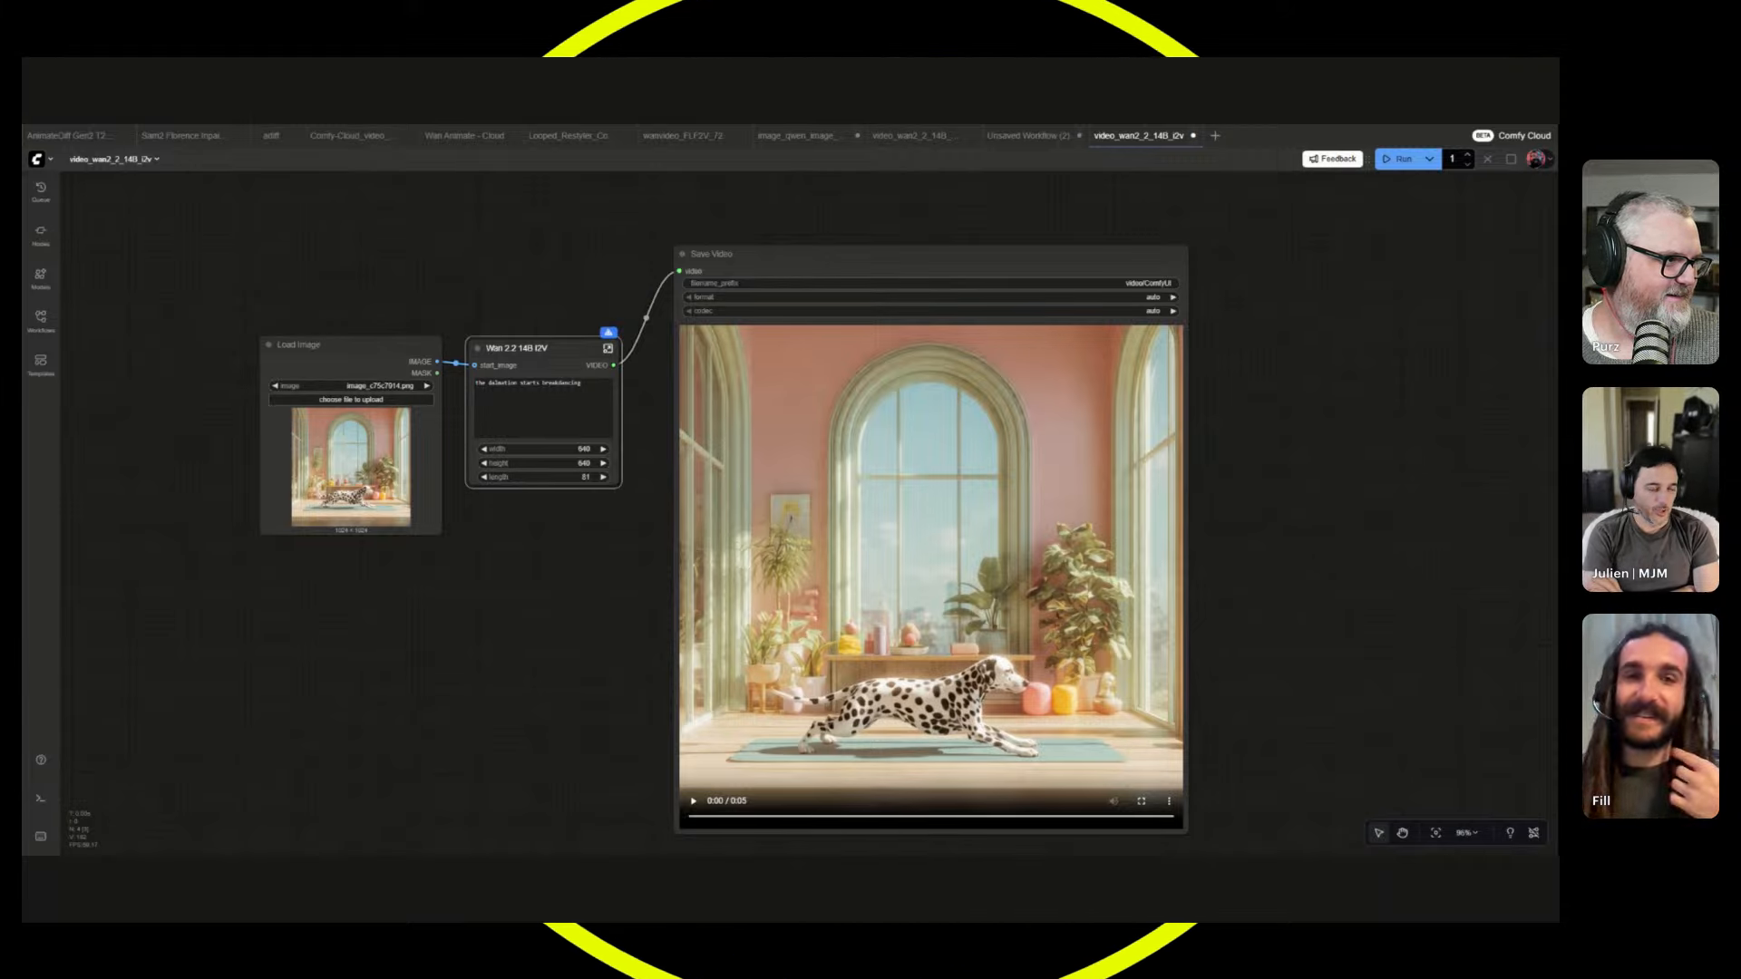
- Play the generated breakdancing dalmatian clip in the Save Video node
{"action": "left_click", "coordinate": [988, 426]}
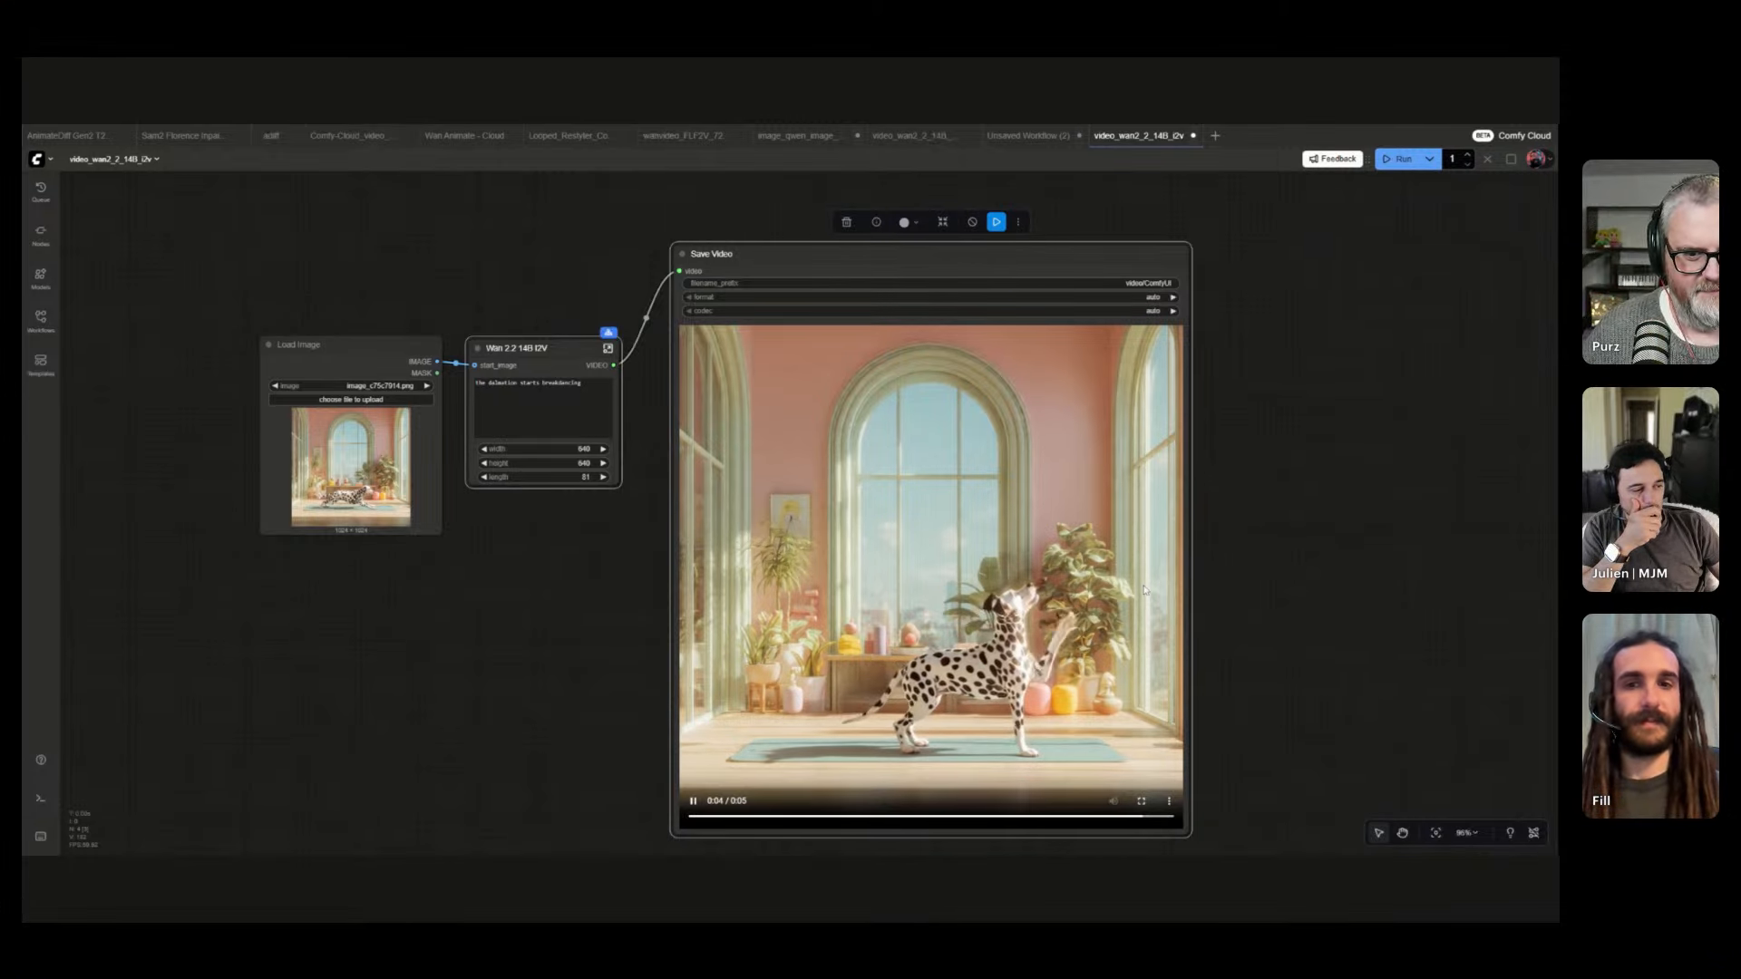
{"action": "left_click", "coordinate": [470, 544]}
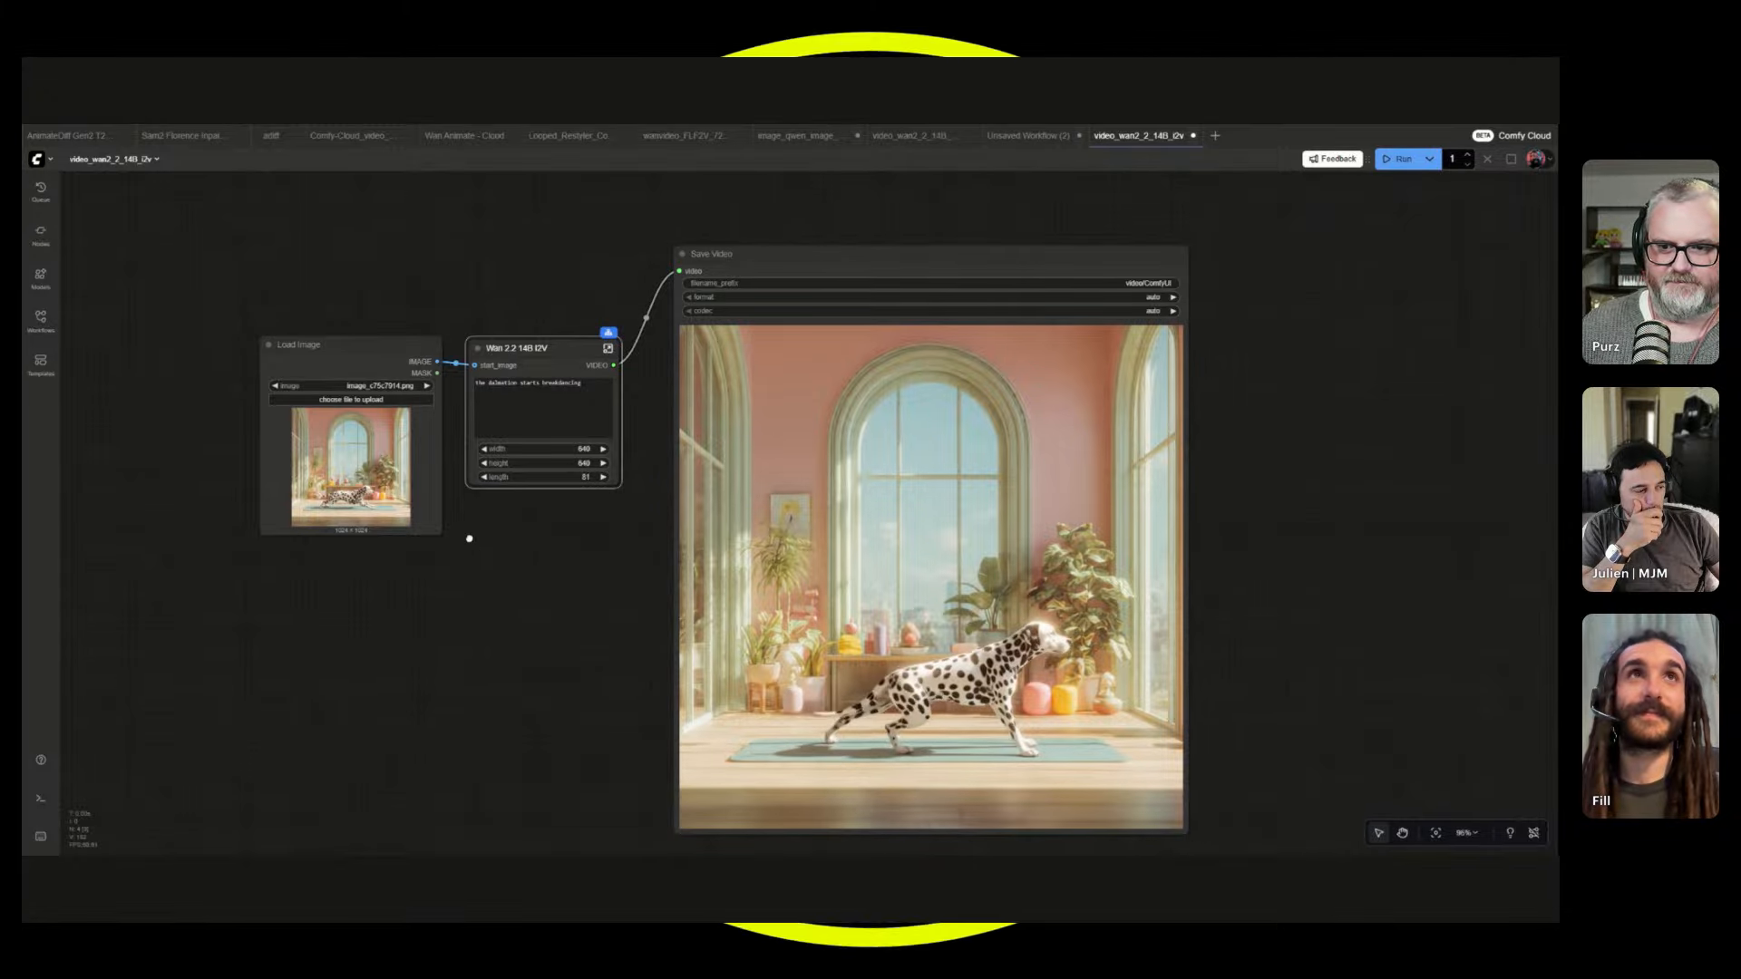
- Create a blank workflow and open the Wan2.2 Animate character animation template from the Video templates
{"action": "left_click", "coordinate": [41, 365]}
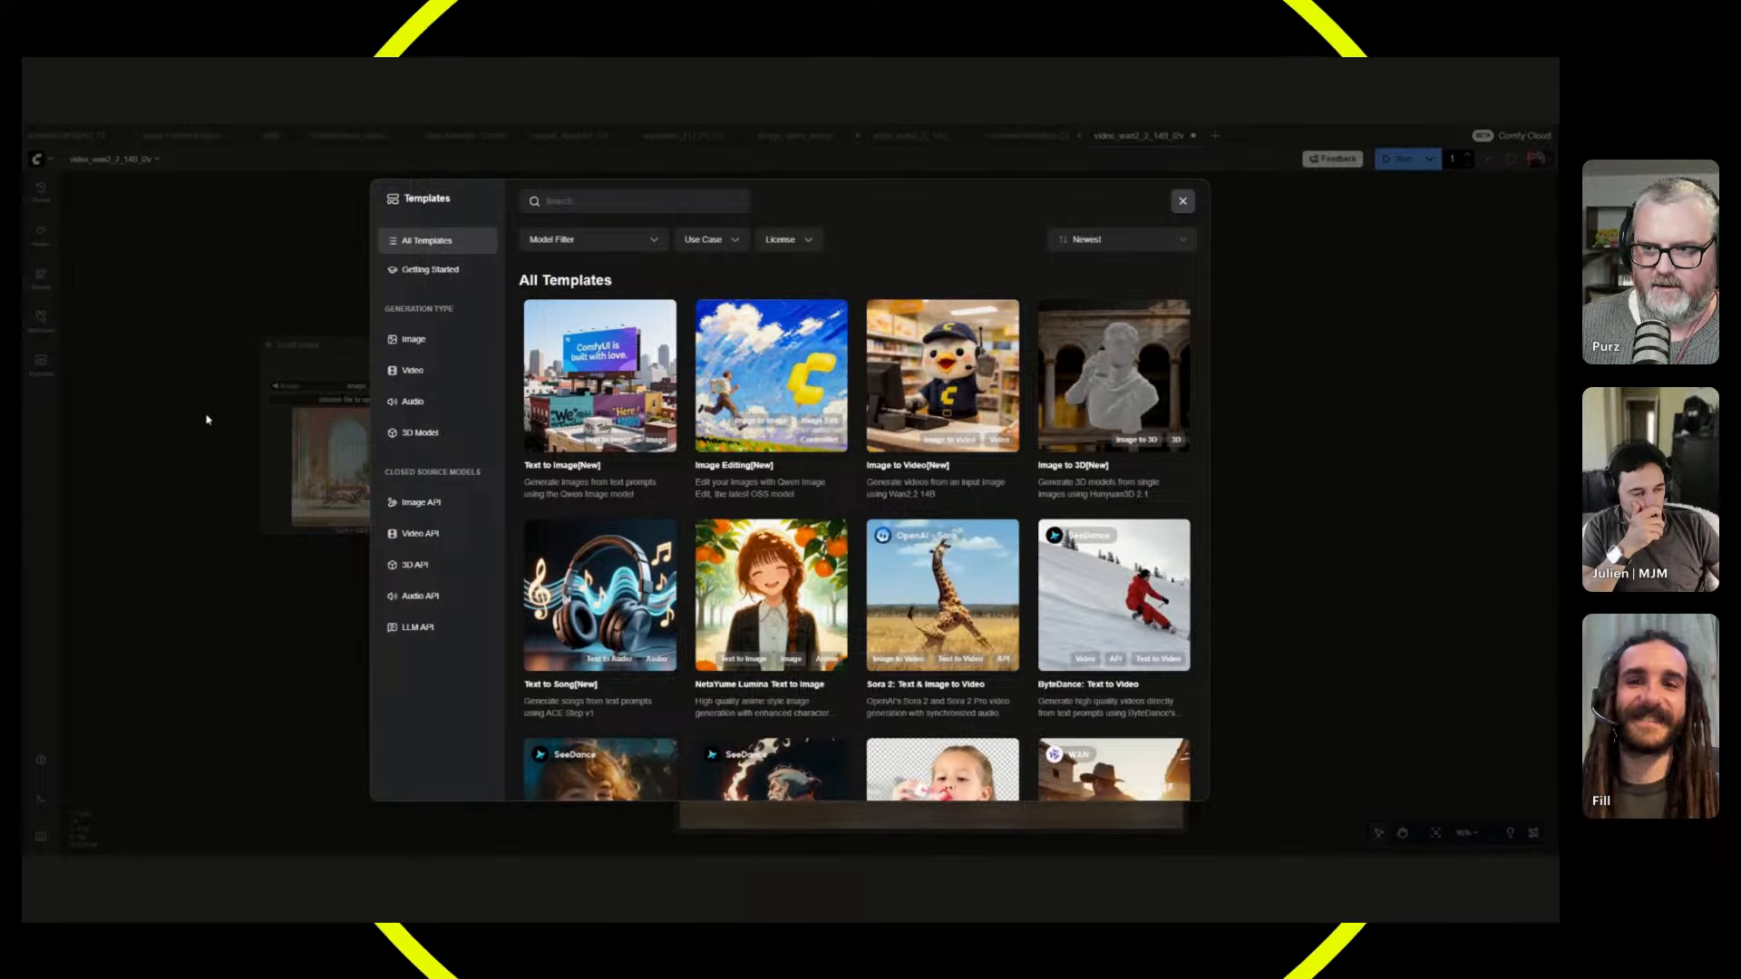
{"action": "left_click", "coordinate": [207, 419]}
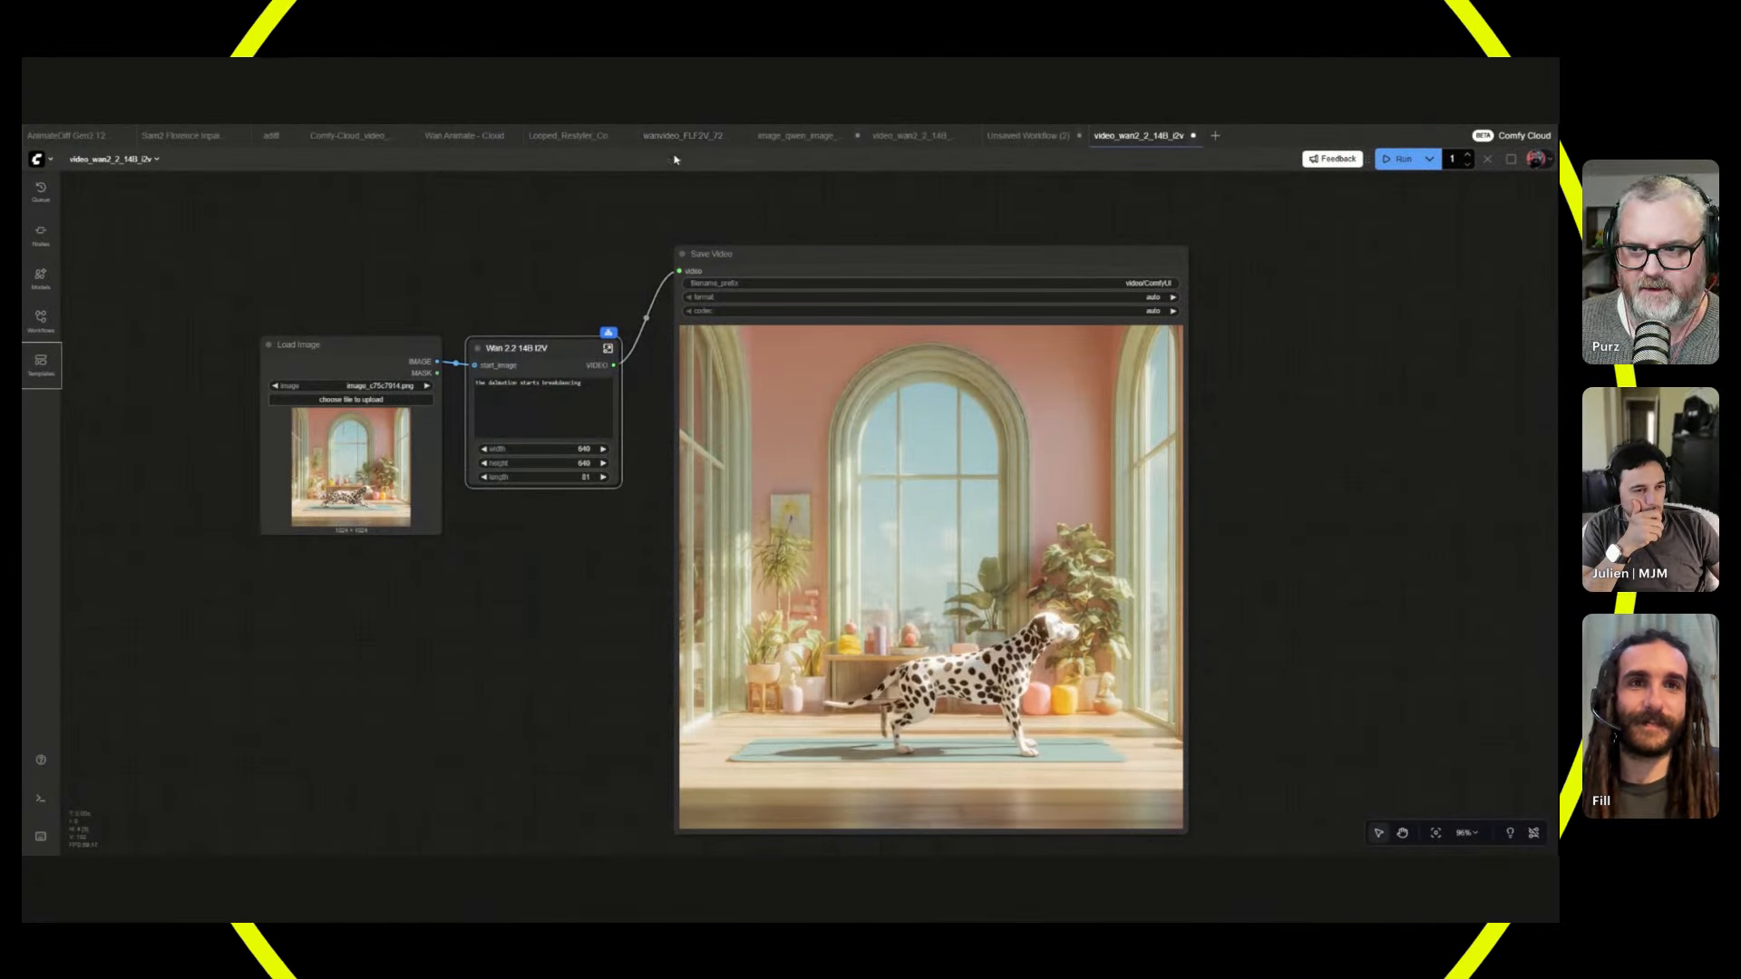
{"action": "left_click", "coordinate": [1215, 139]}
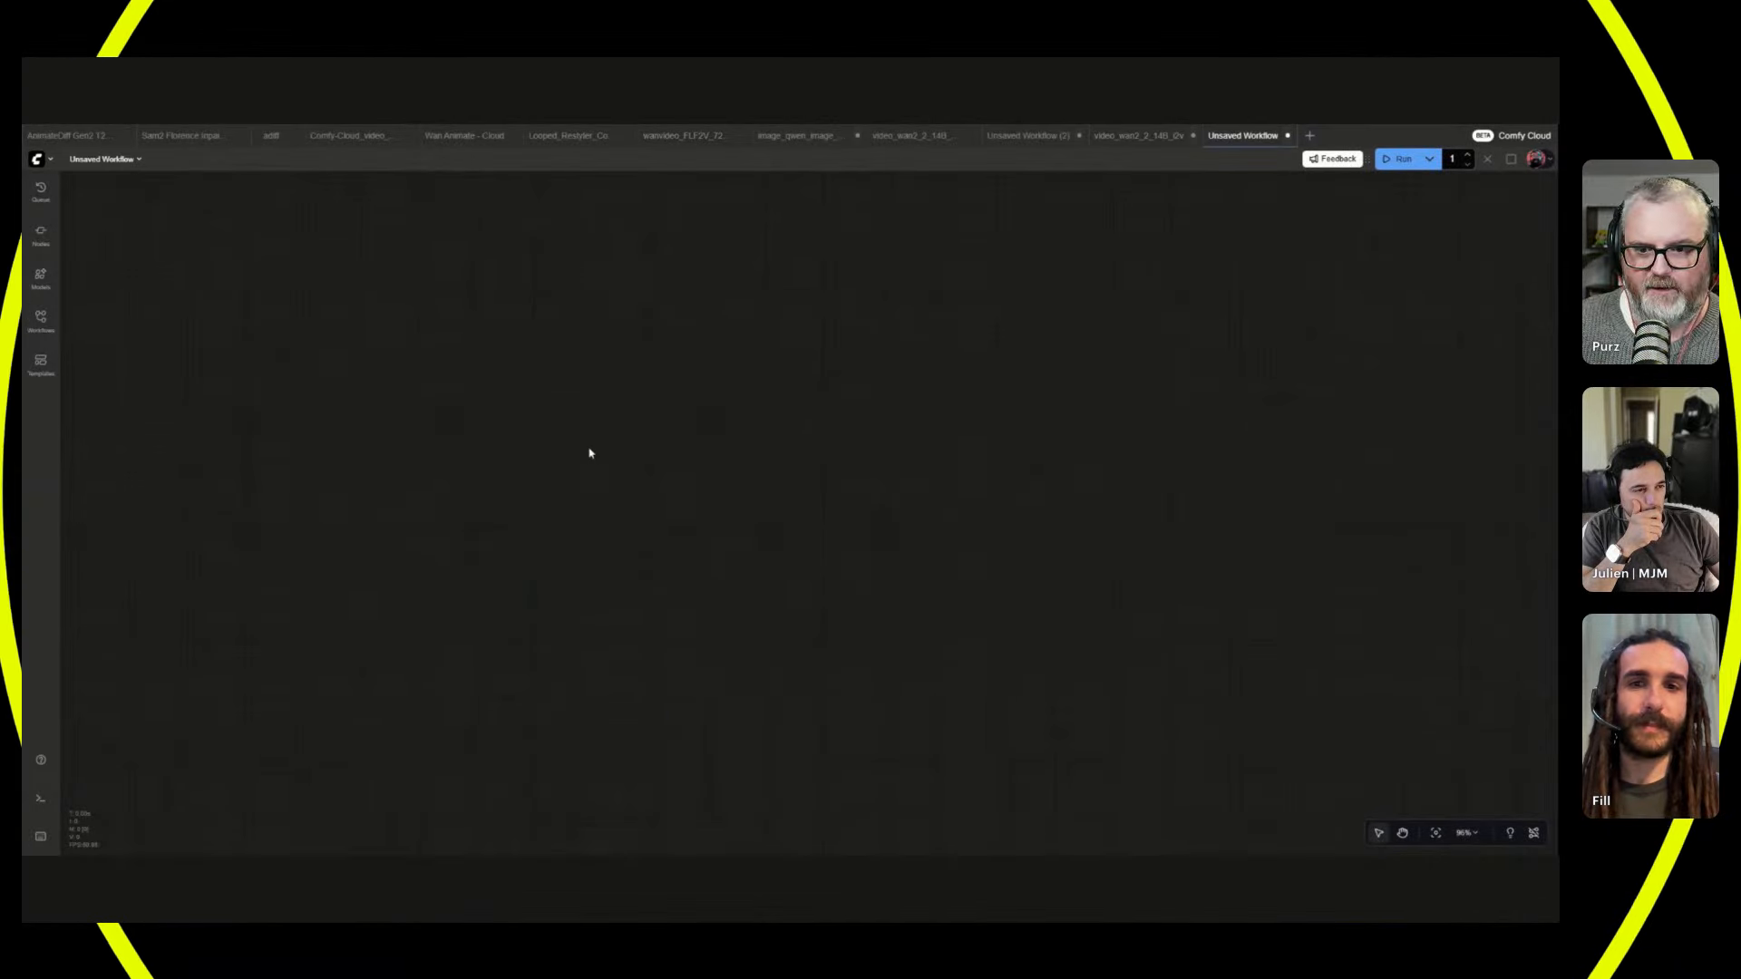
{"action": "left_click", "coordinate": [41, 364]}
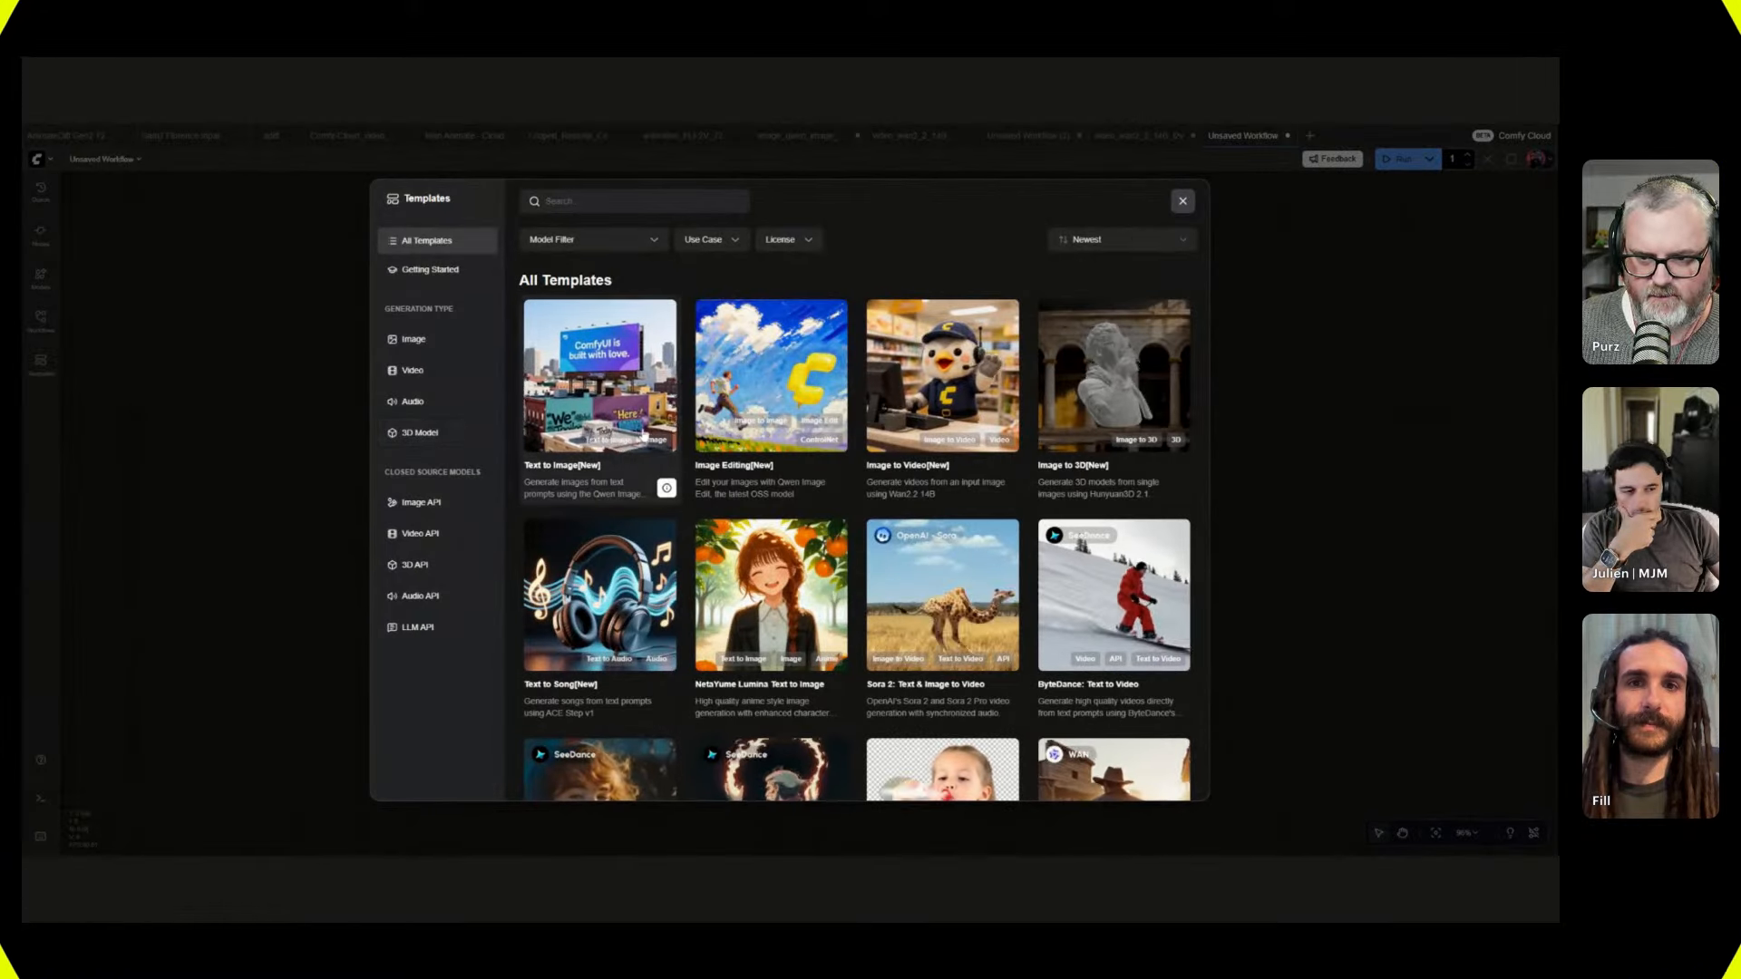
{"action": "left_click", "coordinate": [428, 373]}
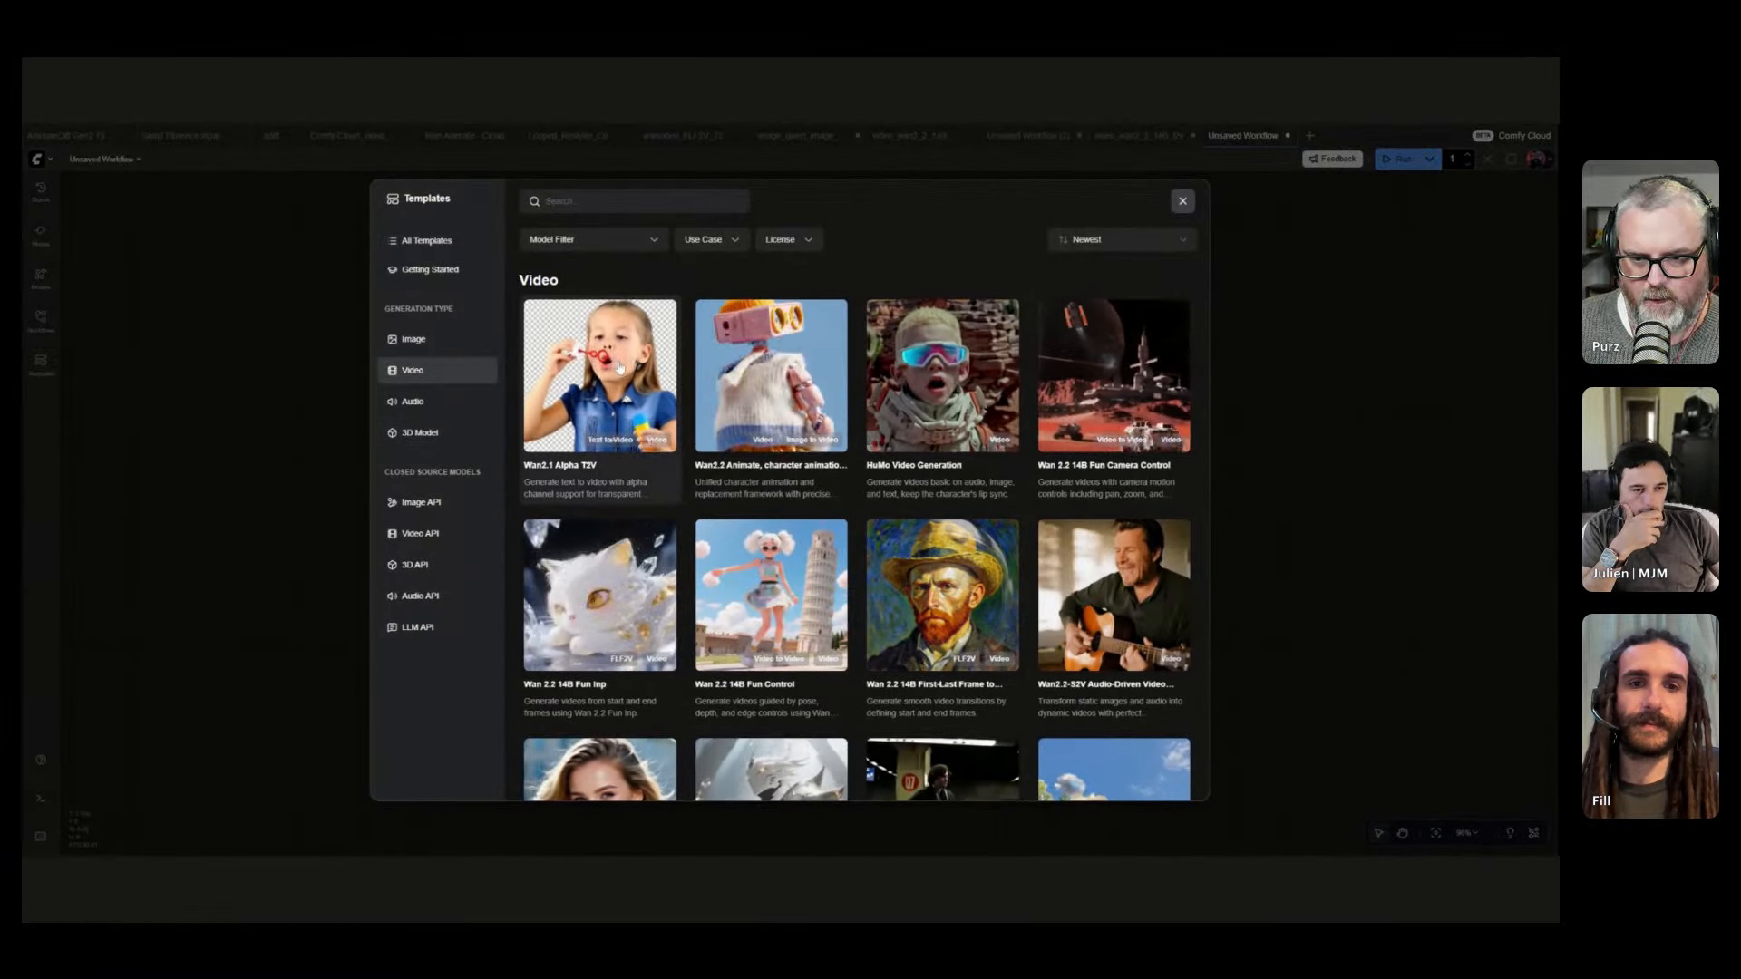
{"action": "left_click", "coordinate": [771, 381]}
- Examine the overall layout and step groups of the Wan 2.2 14B Animate workflow
{"action": "left_click_drag", "start_coordinate": [440, 559], "coordinate": [522, 564]}
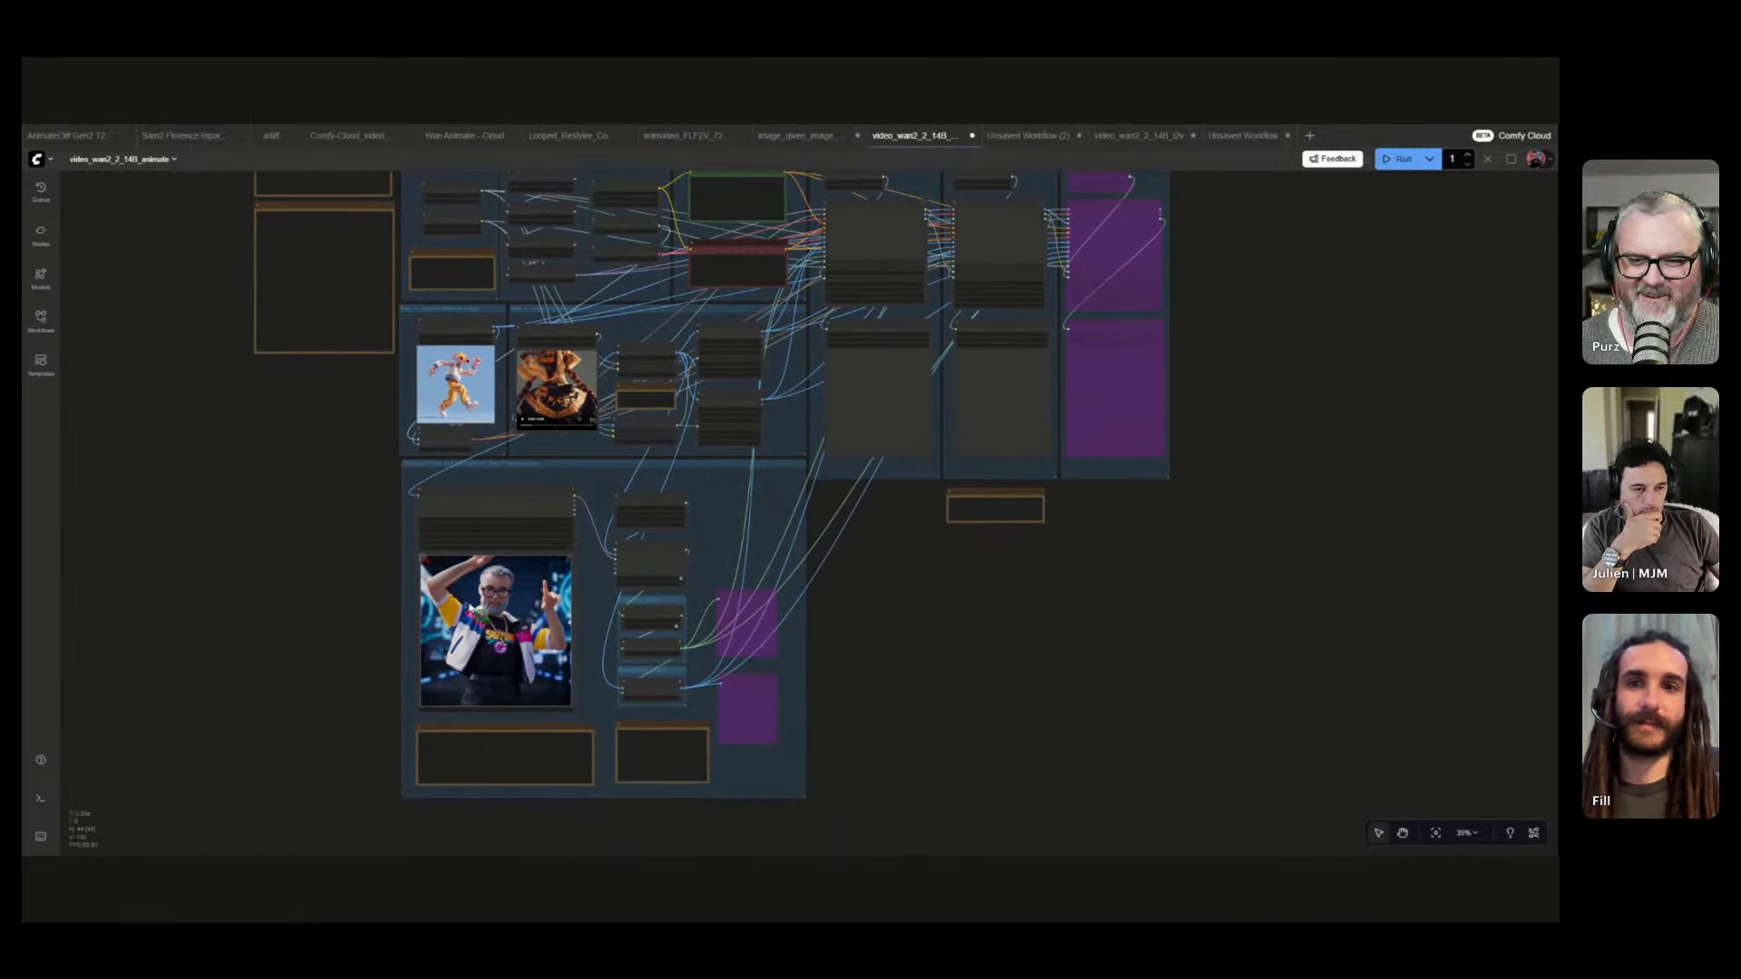
{"action": "scroll", "coordinate": [370, 571], "scroll_direction": "up", "scroll_amount": 3}
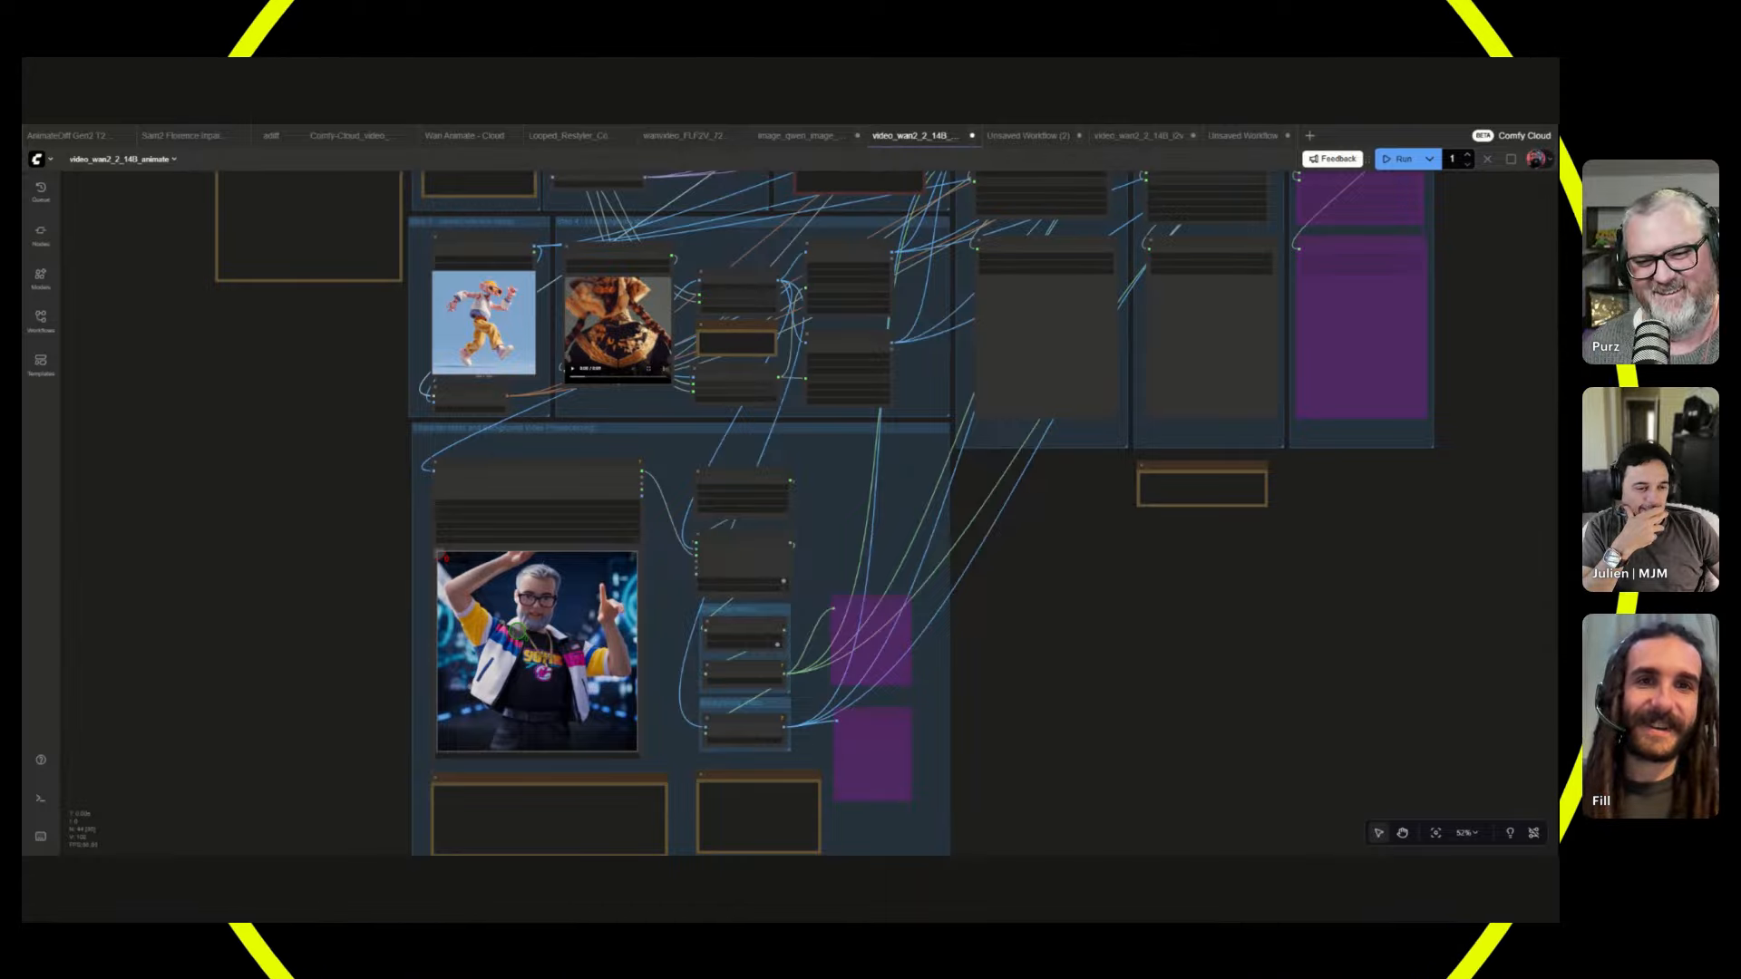
{"action": "left_click_drag", "start_coordinate": [254, 447], "coordinate": [278, 650]}
{"action": "scroll", "coordinate": [335, 525], "scroll_direction": "up", "scroll_amount": 4}
{"action": "scroll", "coordinate": [376, 573], "scroll_direction": "down", "scroll_amount": 3}
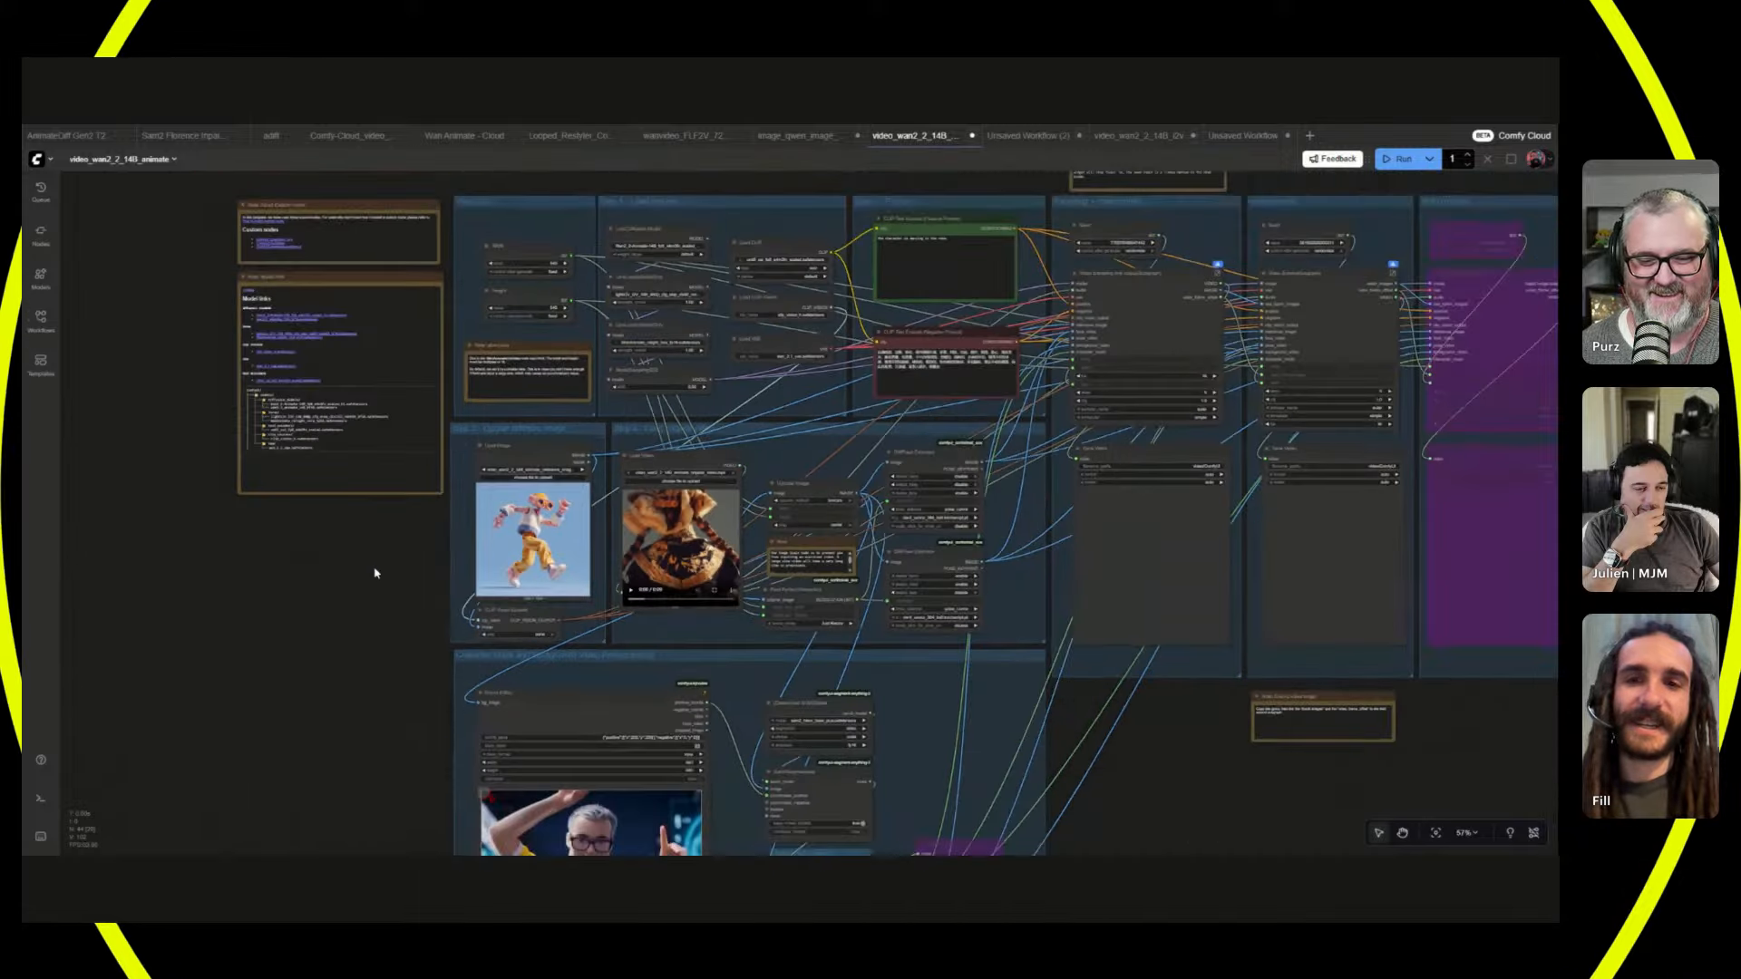
{"action": "scroll", "coordinate": [374, 573], "scroll_direction": "down", "scroll_amount": 1}
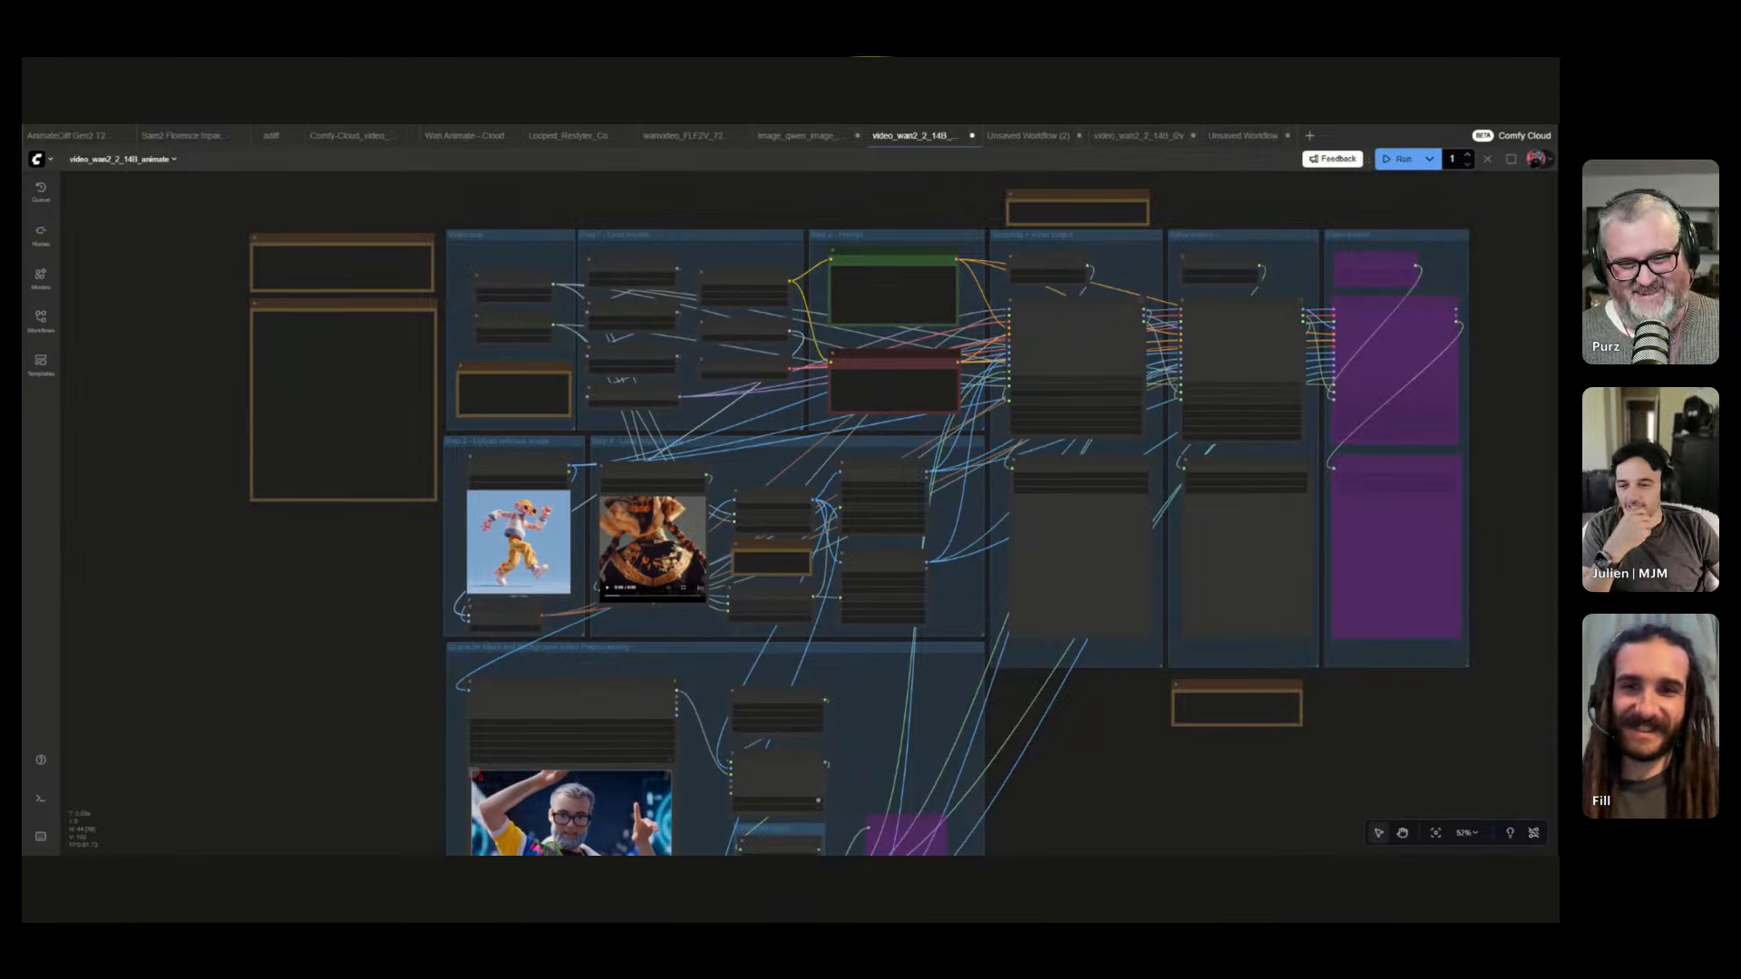
{"action": "scroll", "coordinate": [405, 602], "scroll_direction": "up", "scroll_amount": 8}
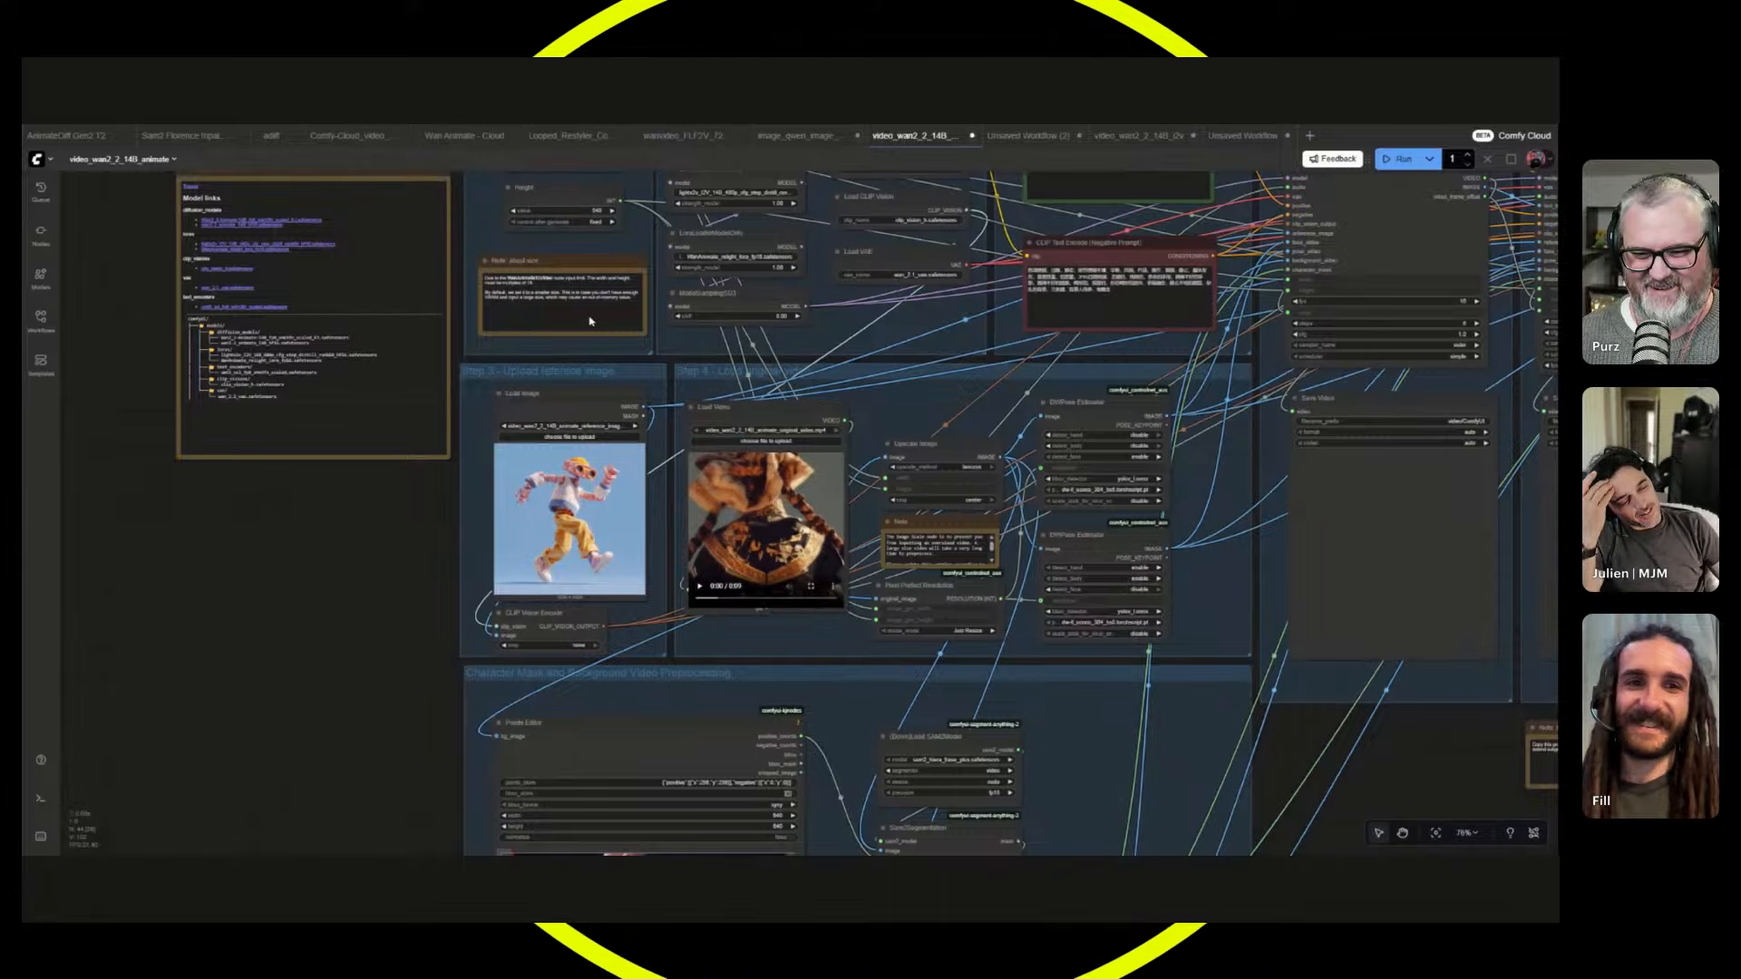
- Move the Load Video node up slightly and examine the reference image and source video nodes
{"action": "left_click_drag", "start_coordinate": [893, 568], "coordinate": [766, 357]}
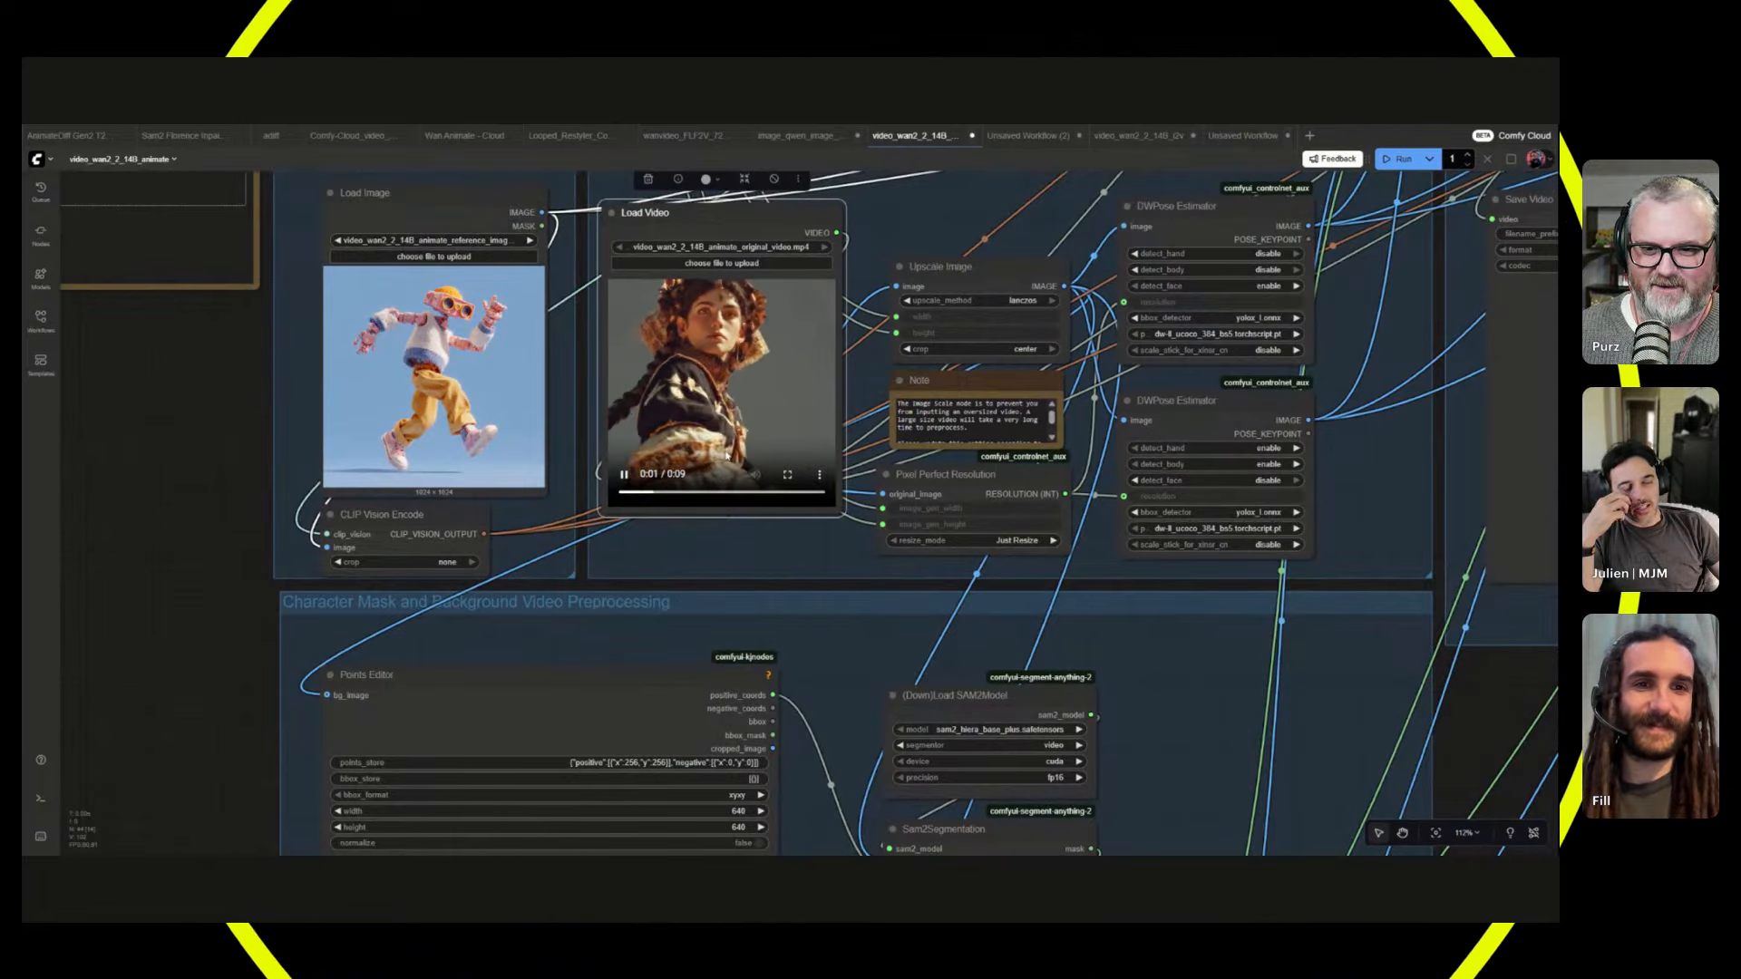
{"action": "left_click_drag", "start_coordinate": [712, 236], "coordinate": [715, 192]}
{"action": "scroll", "coordinate": [548, 496], "scroll_direction": "down", "scroll_amount": 7}
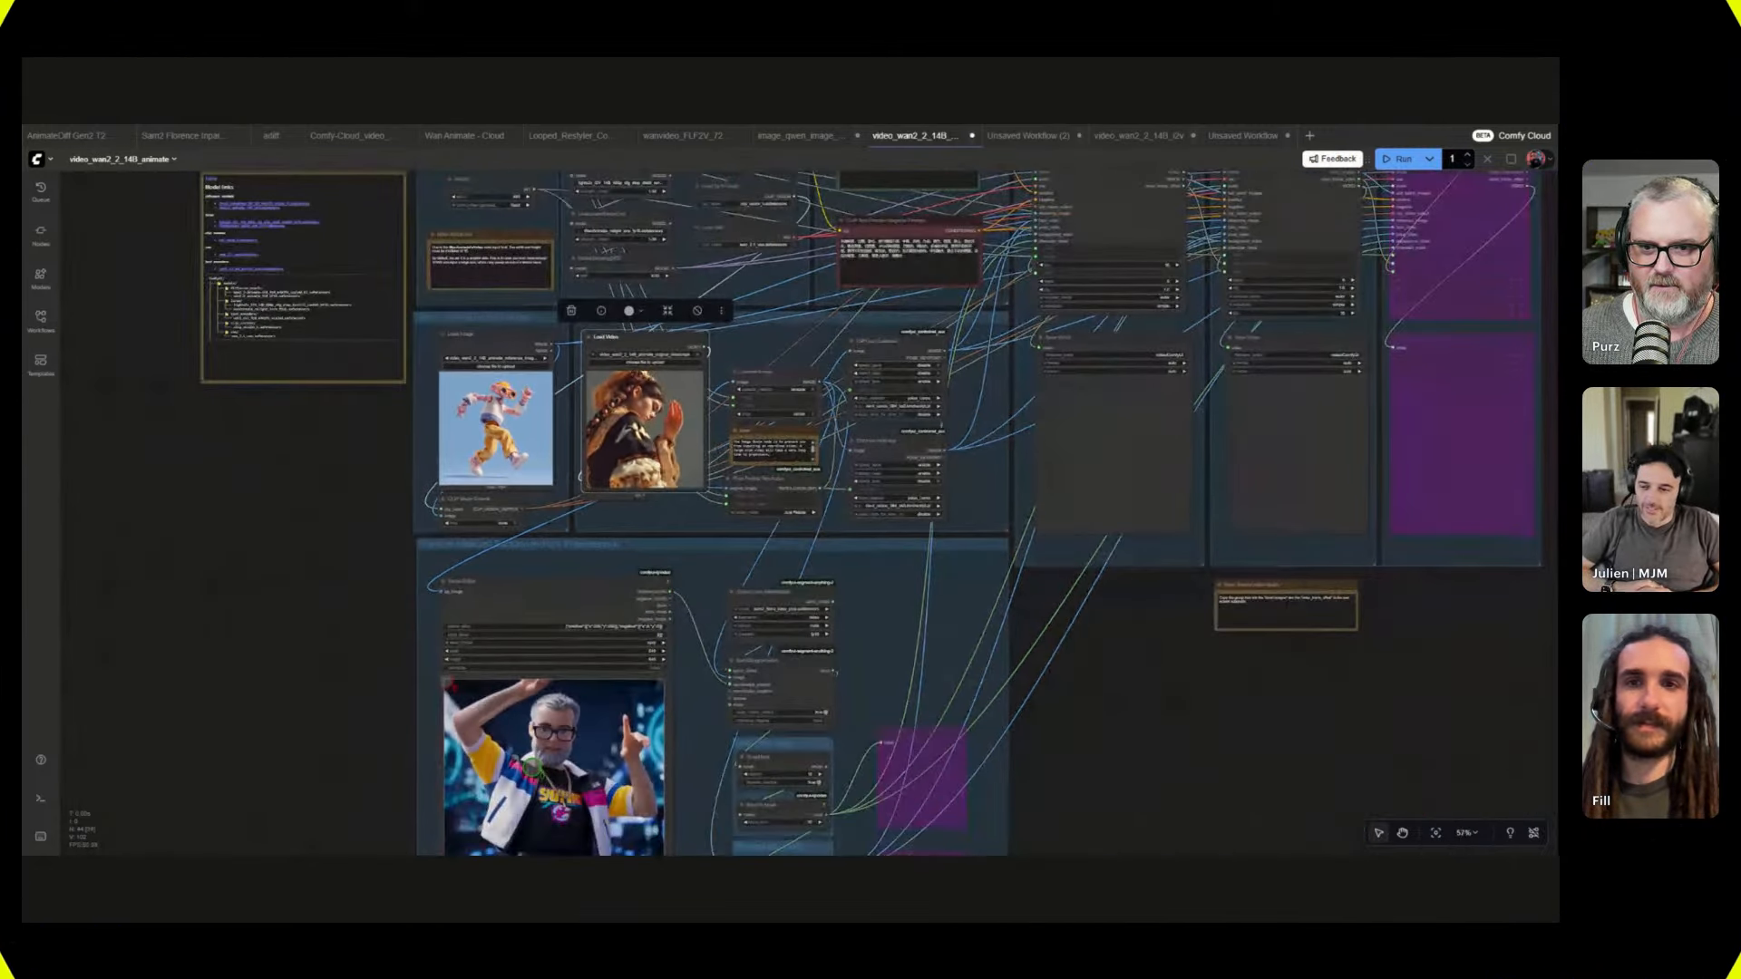
{"action": "scroll", "coordinate": [651, 522], "scroll_direction": "up", "scroll_amount": 3}
{"action": "scroll", "coordinate": [589, 526], "scroll_direction": "up", "scroll_amount": 3}
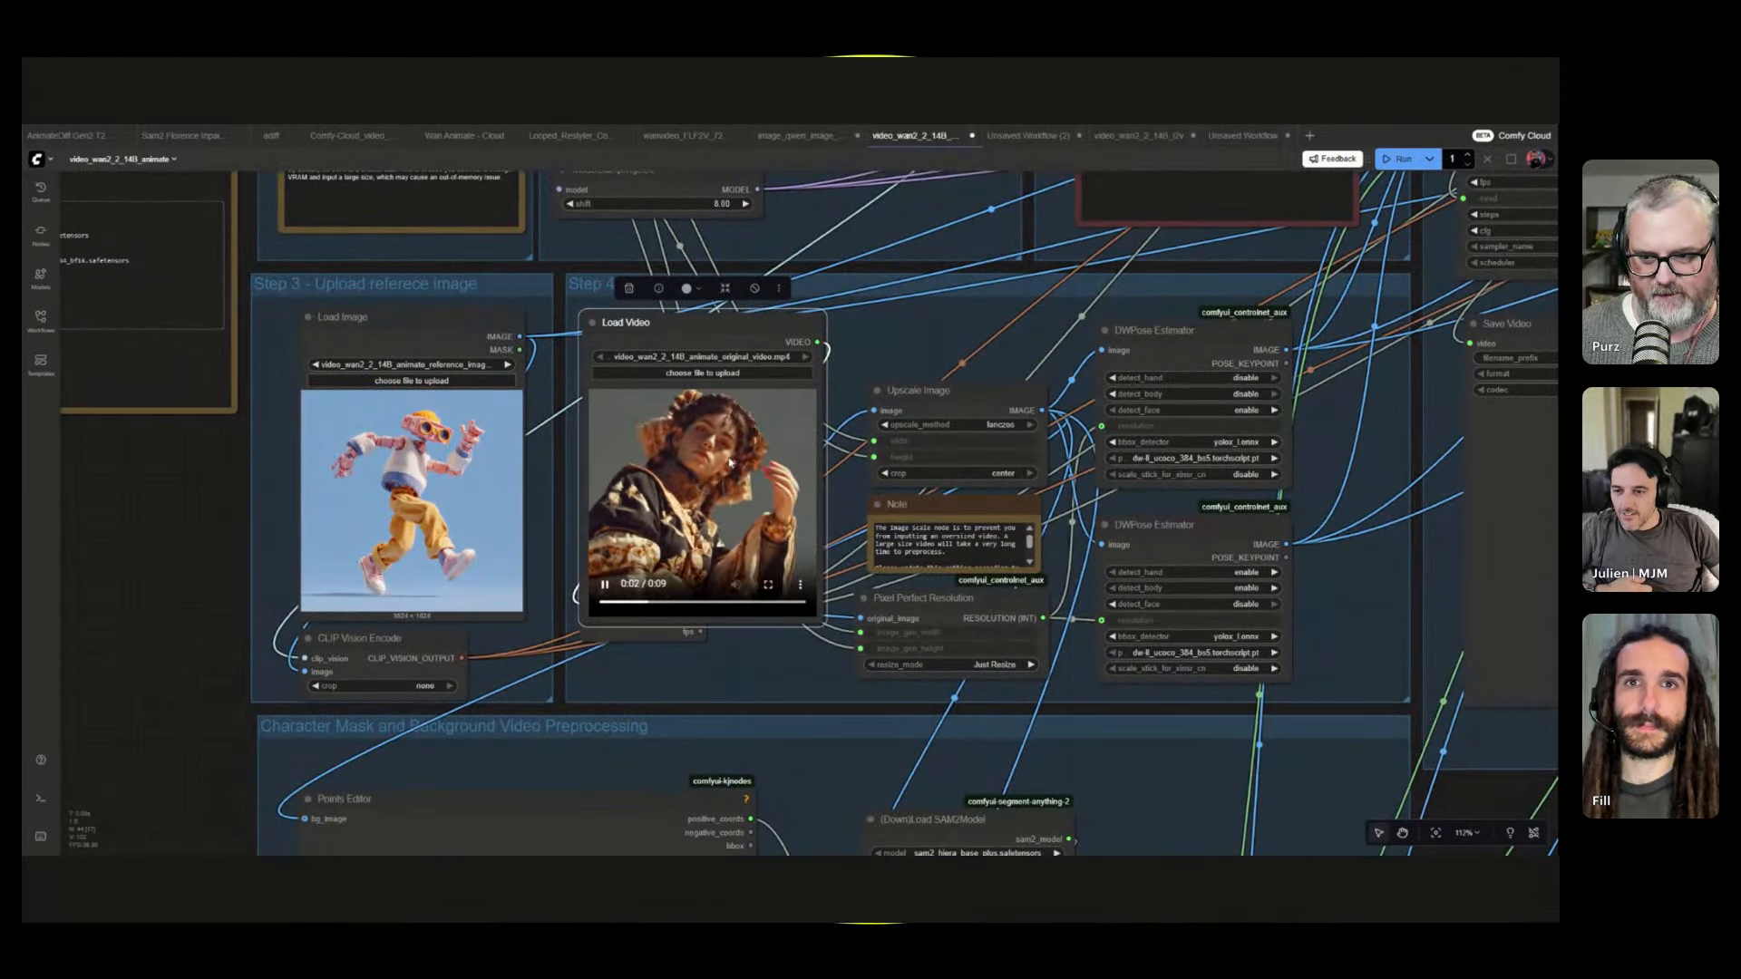
{"action": "scroll", "coordinate": [418, 273], "scroll_direction": "up", "scroll_amount": 1}
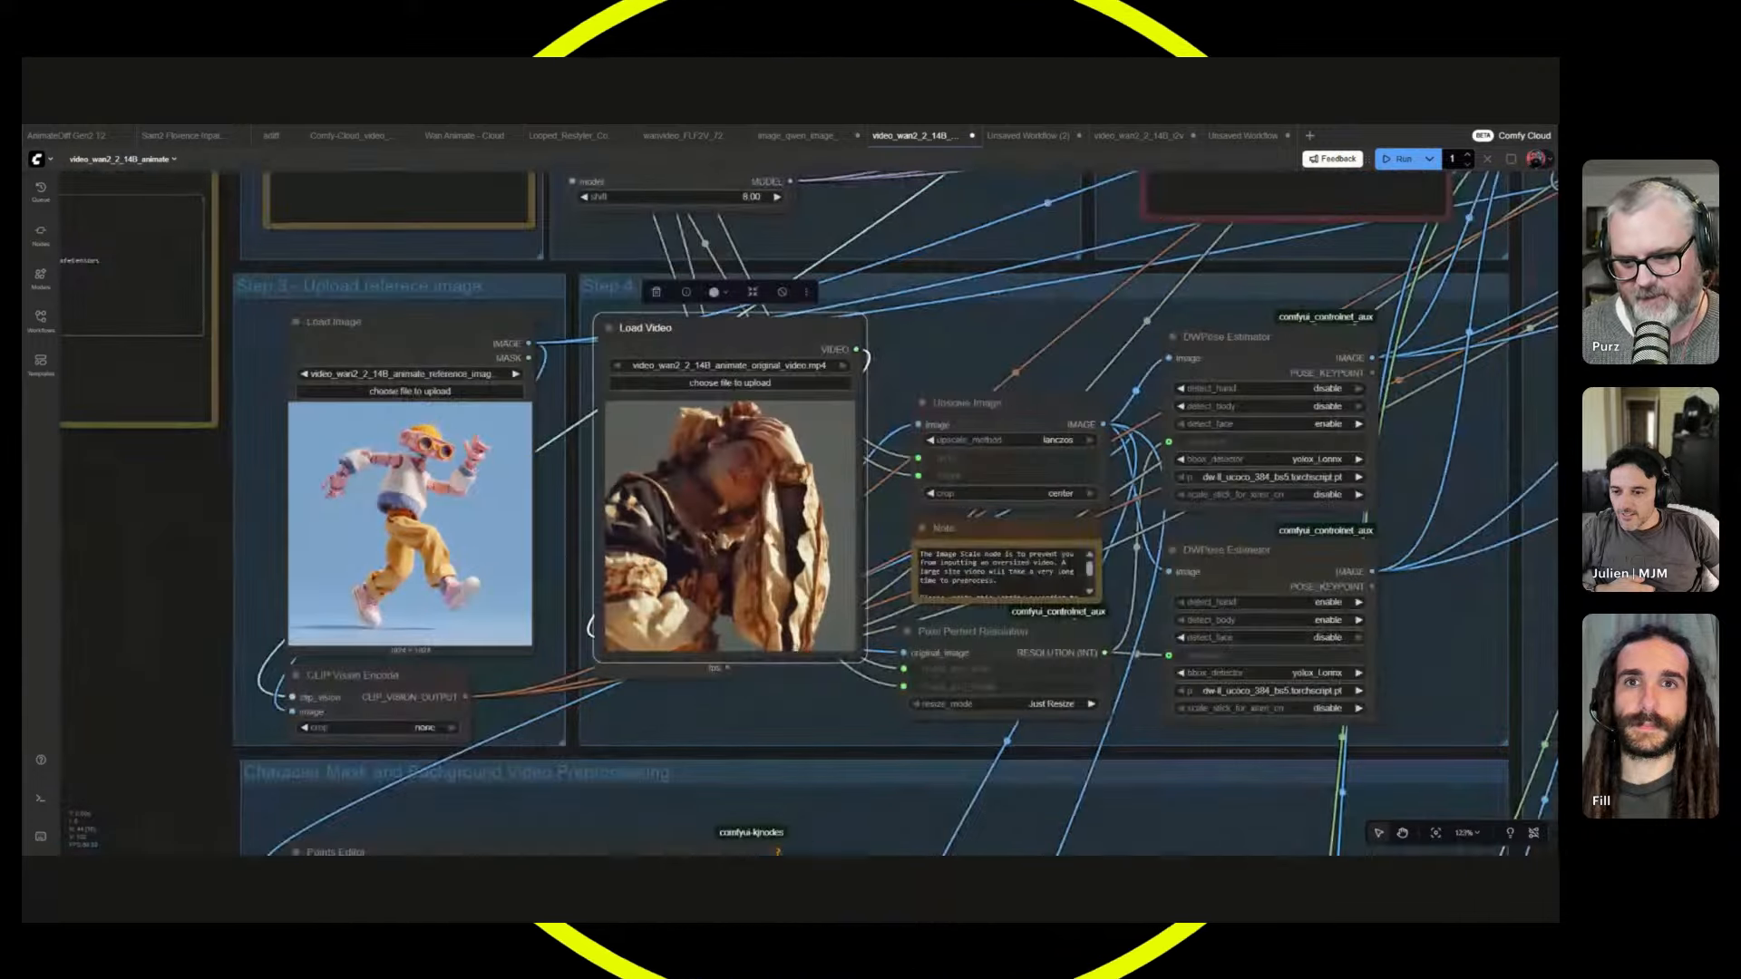
{"action": "scroll", "coordinate": [427, 576], "scroll_direction": "down", "scroll_amount": 6}
{"action": "scroll", "coordinate": [531, 435], "scroll_direction": "up", "scroll_amount": 5}
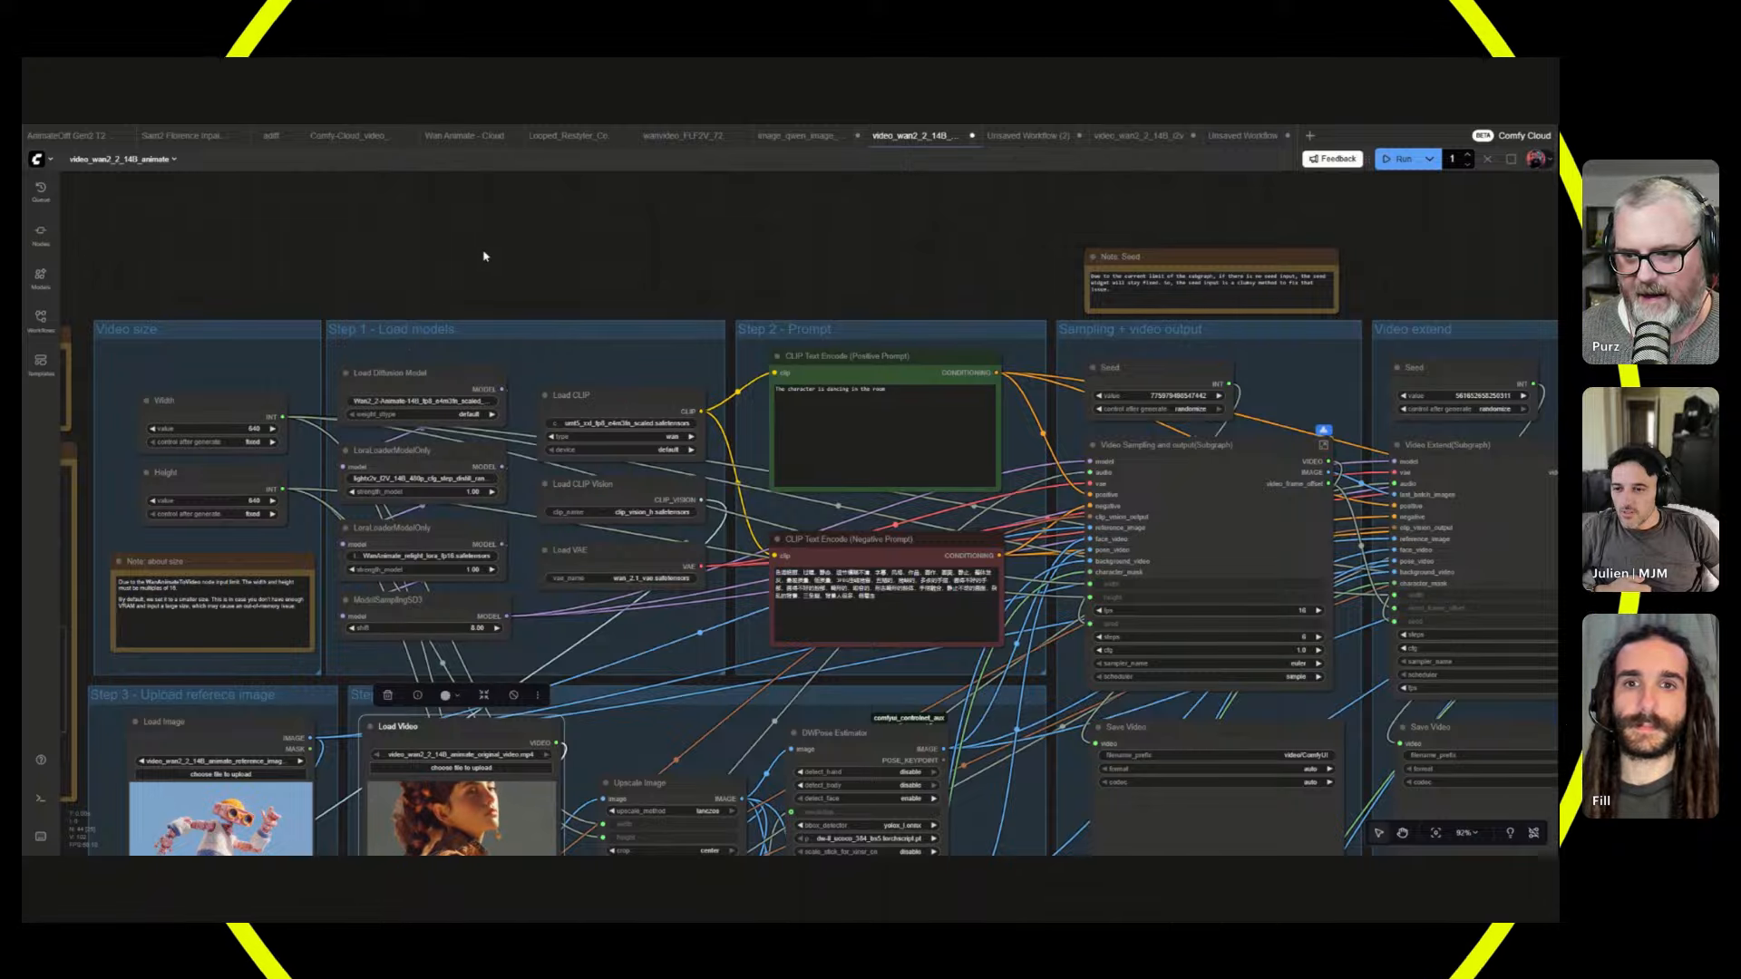
- Run the Wan 2.2 14B Animate workflow and look over its node groups
{"action": "left_click_drag", "start_coordinate": [483, 257], "coordinate": [728, 130]}
{"action": "scroll", "coordinate": [317, 707], "scroll_direction": "down", "scroll_amount": 4}
{"action": "left_click_drag", "start_coordinate": [317, 707], "coordinate": [159, 519]}
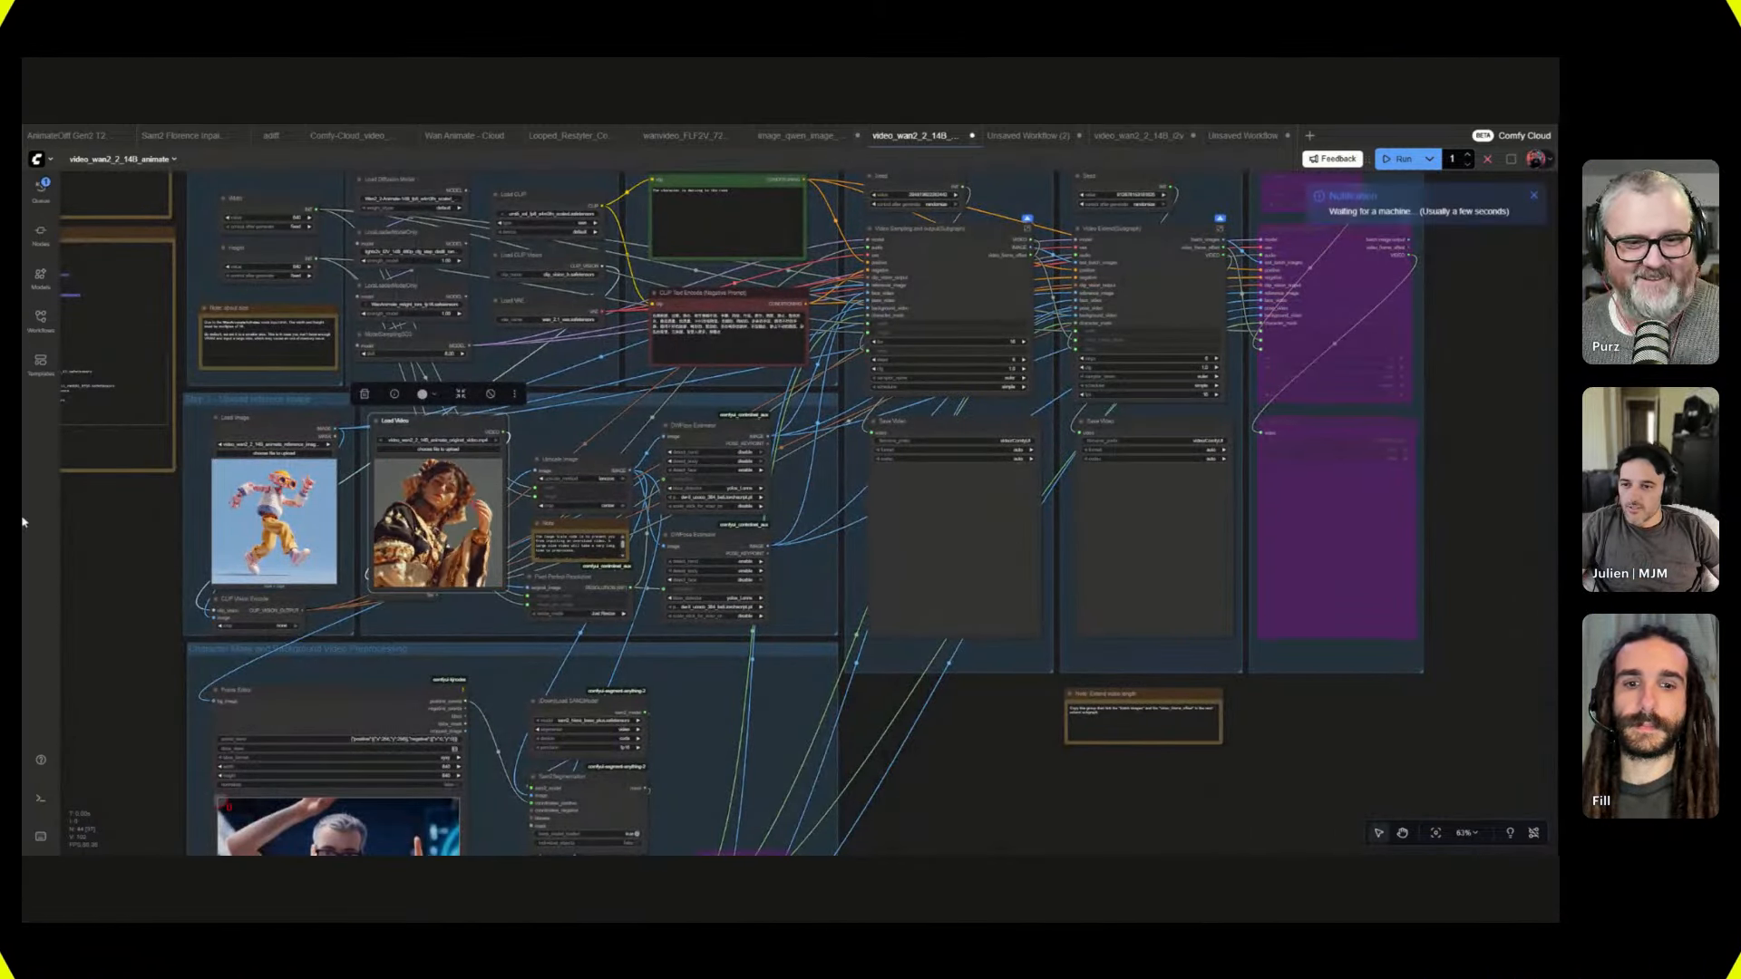
{"action": "scroll", "coordinate": [742, 708], "scroll_direction": "down", "scroll_amount": 2}
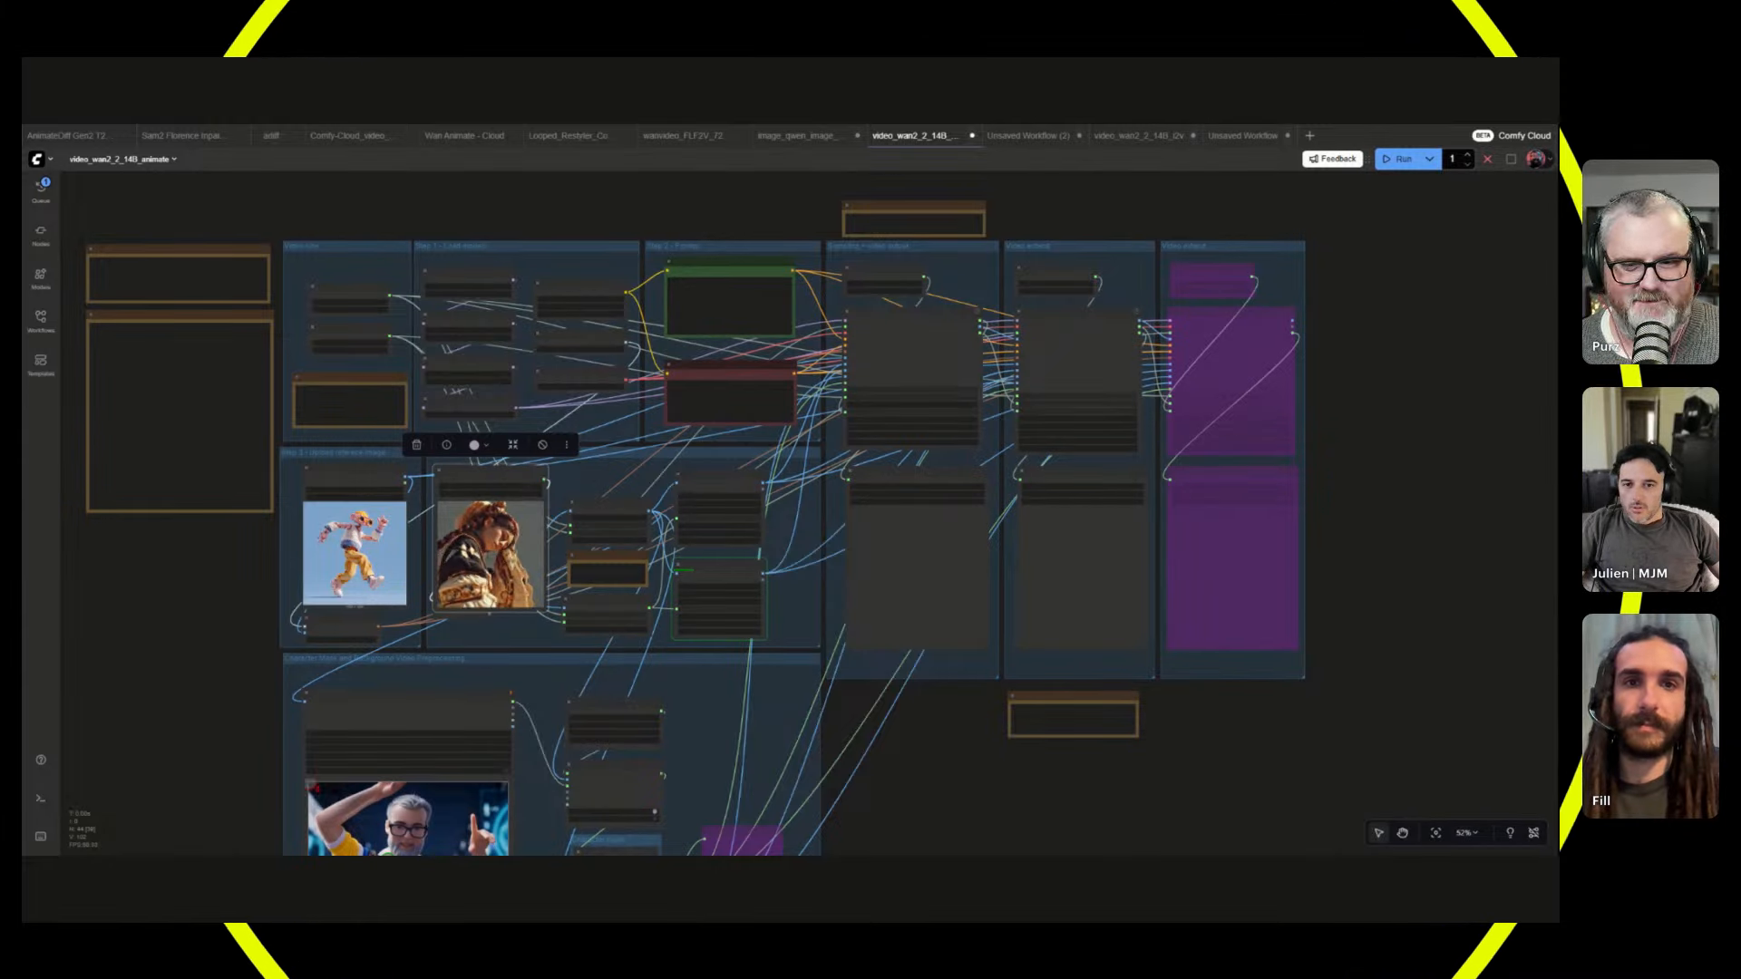
- Add a Florence2Run node in the empty canvas area beside the workflow and focus on it to view its settings
{"action": "double_click", "coordinate": [1339, 746]}
{"action": "type", "text": "flore"}
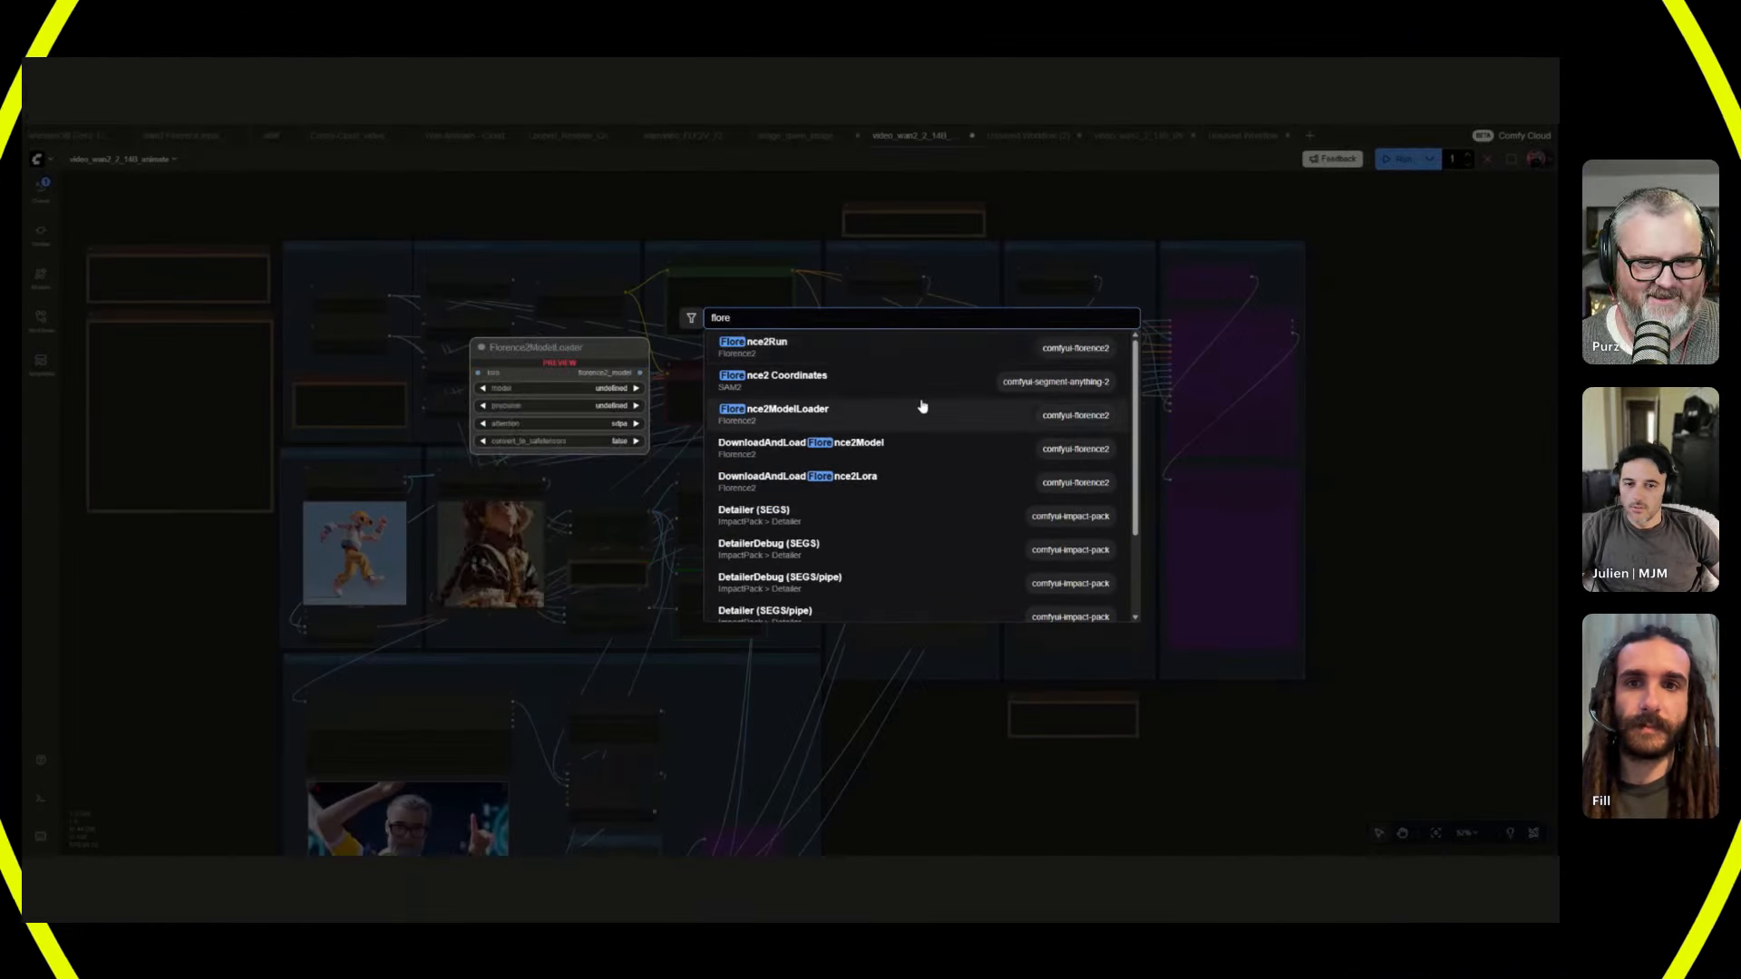
{"action": "left_click", "coordinate": [894, 349]}
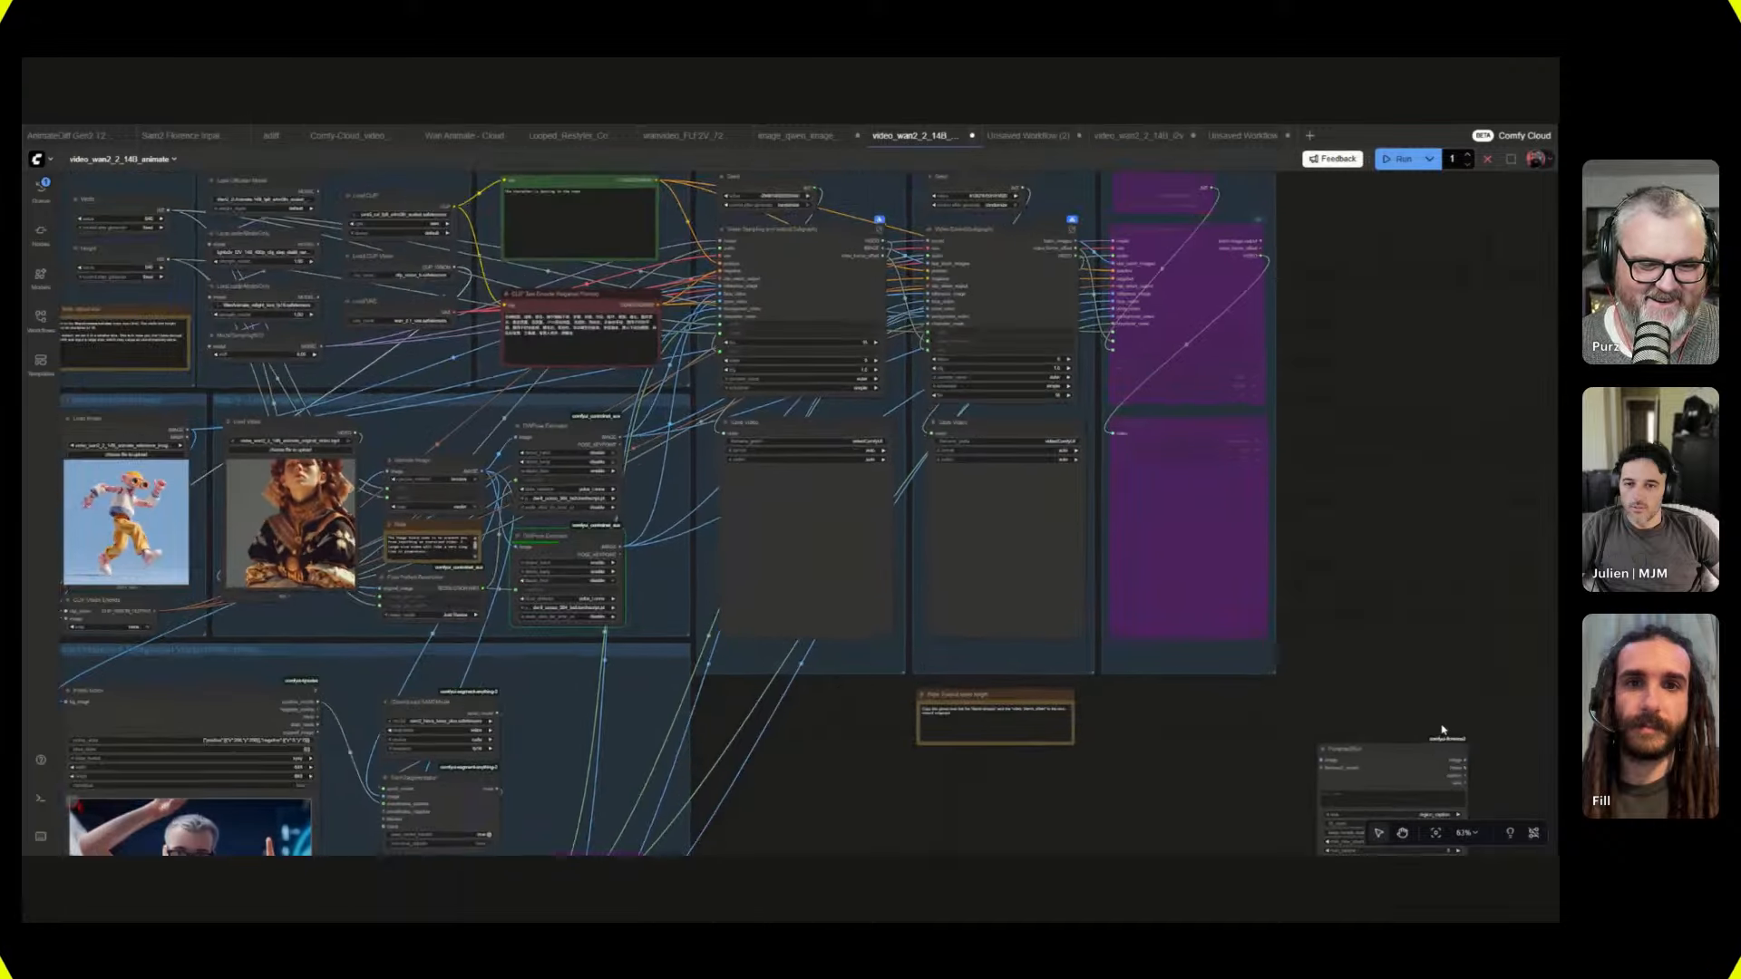
{"action": "key", "text": "."}
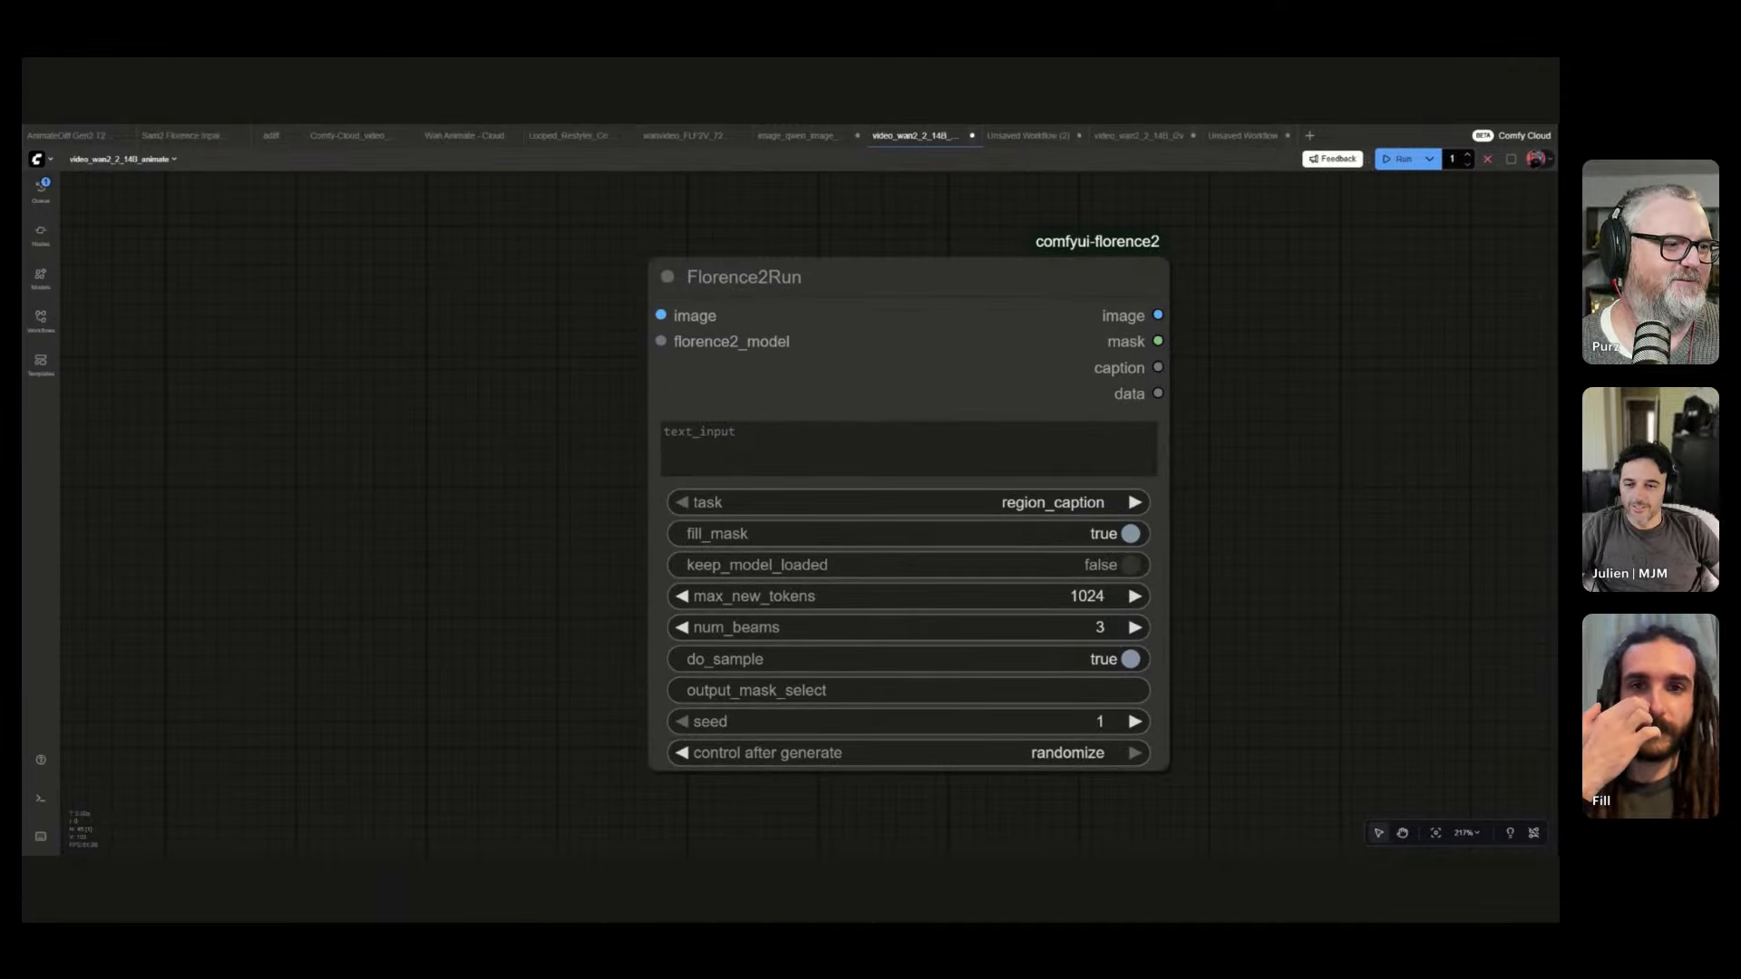
- Delete the Florence2Run node and bring the Animate workflow back into view
{"action": "key", "text": "Delete"}
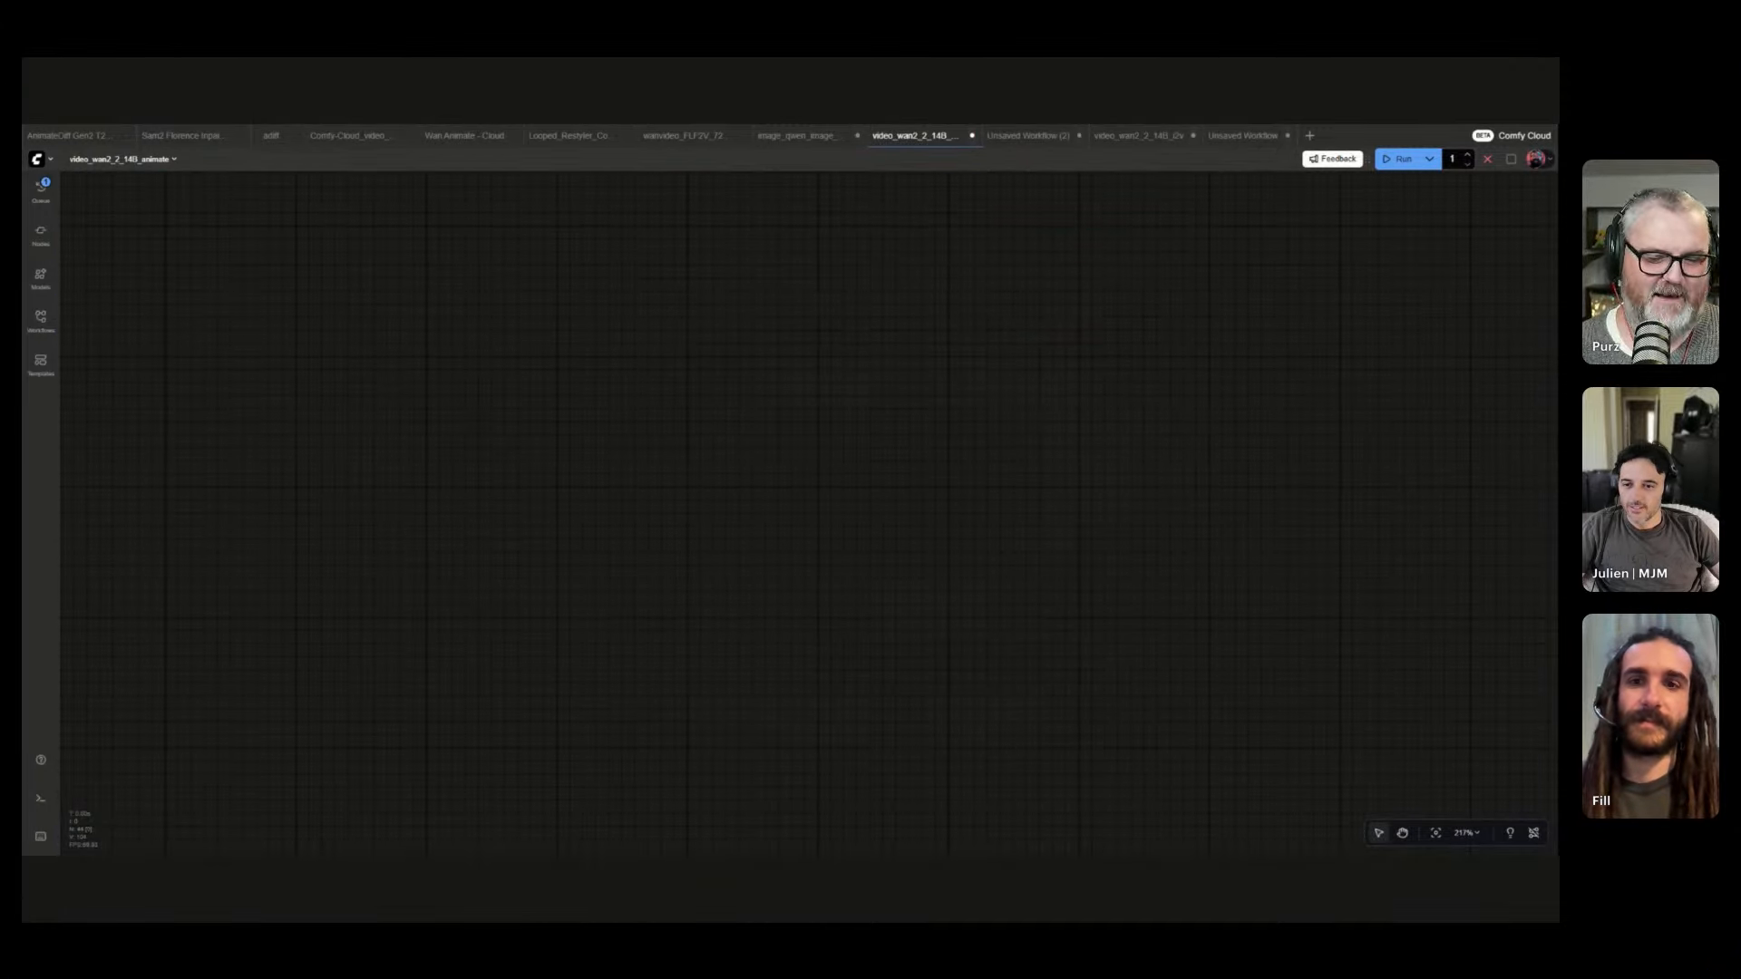
{"action": "key", "text": "."}
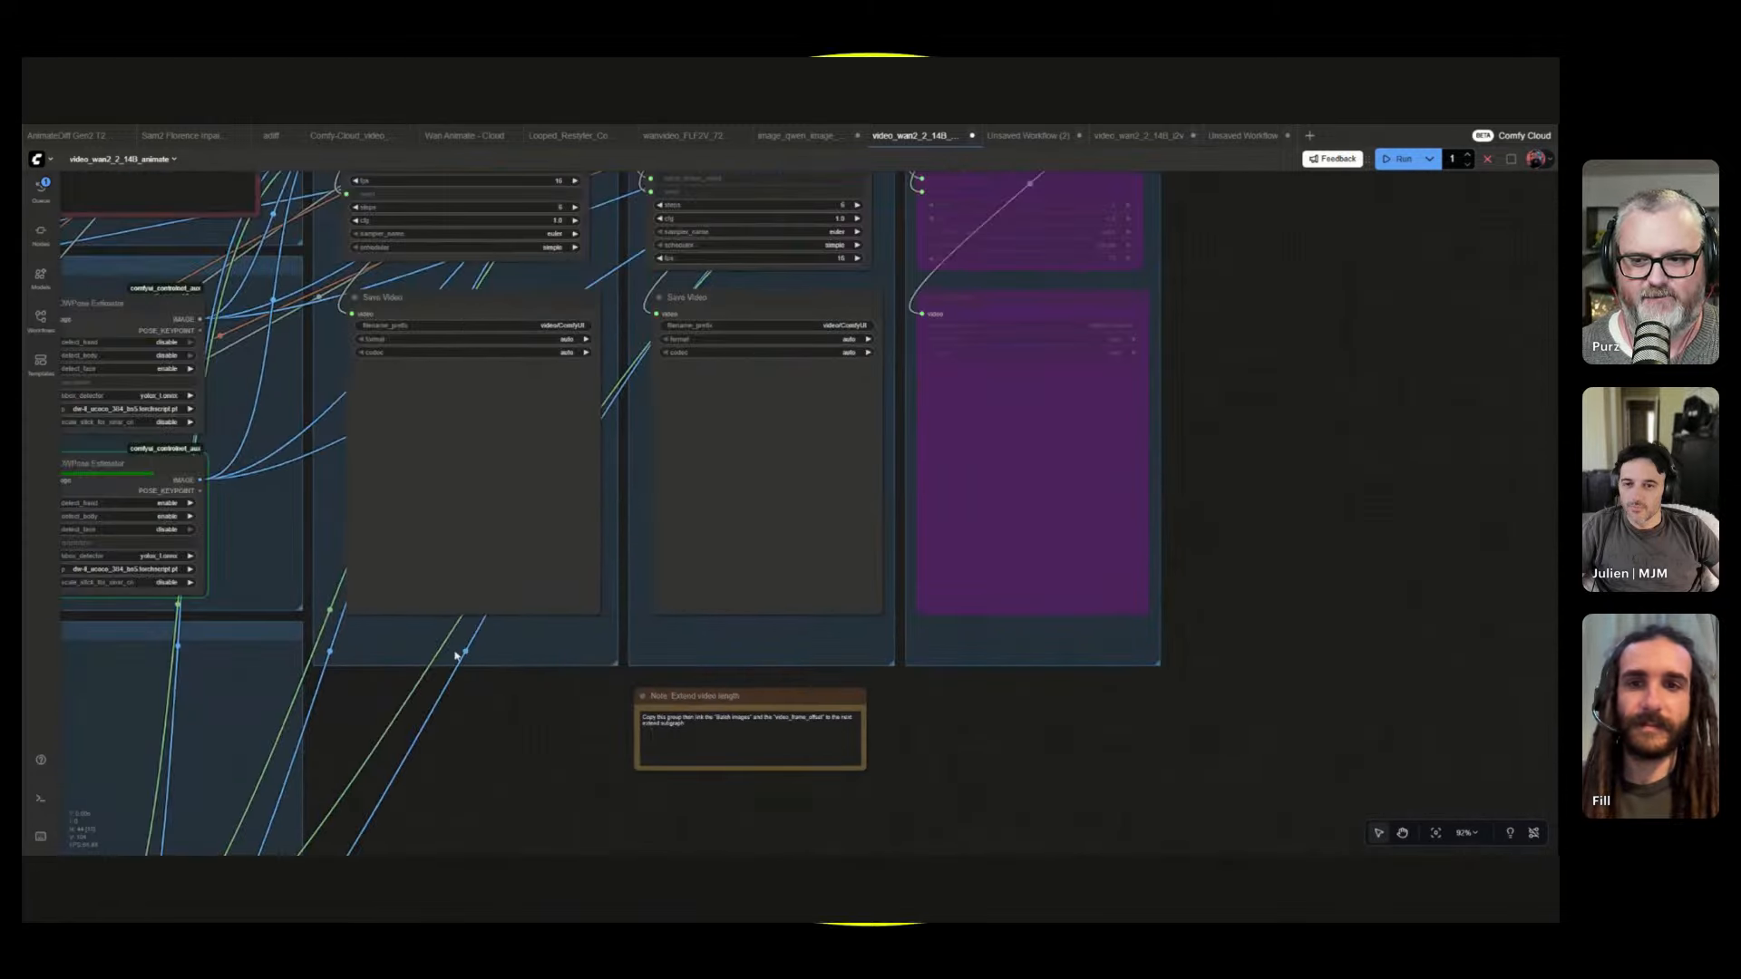
{"action": "key", "text": "."}
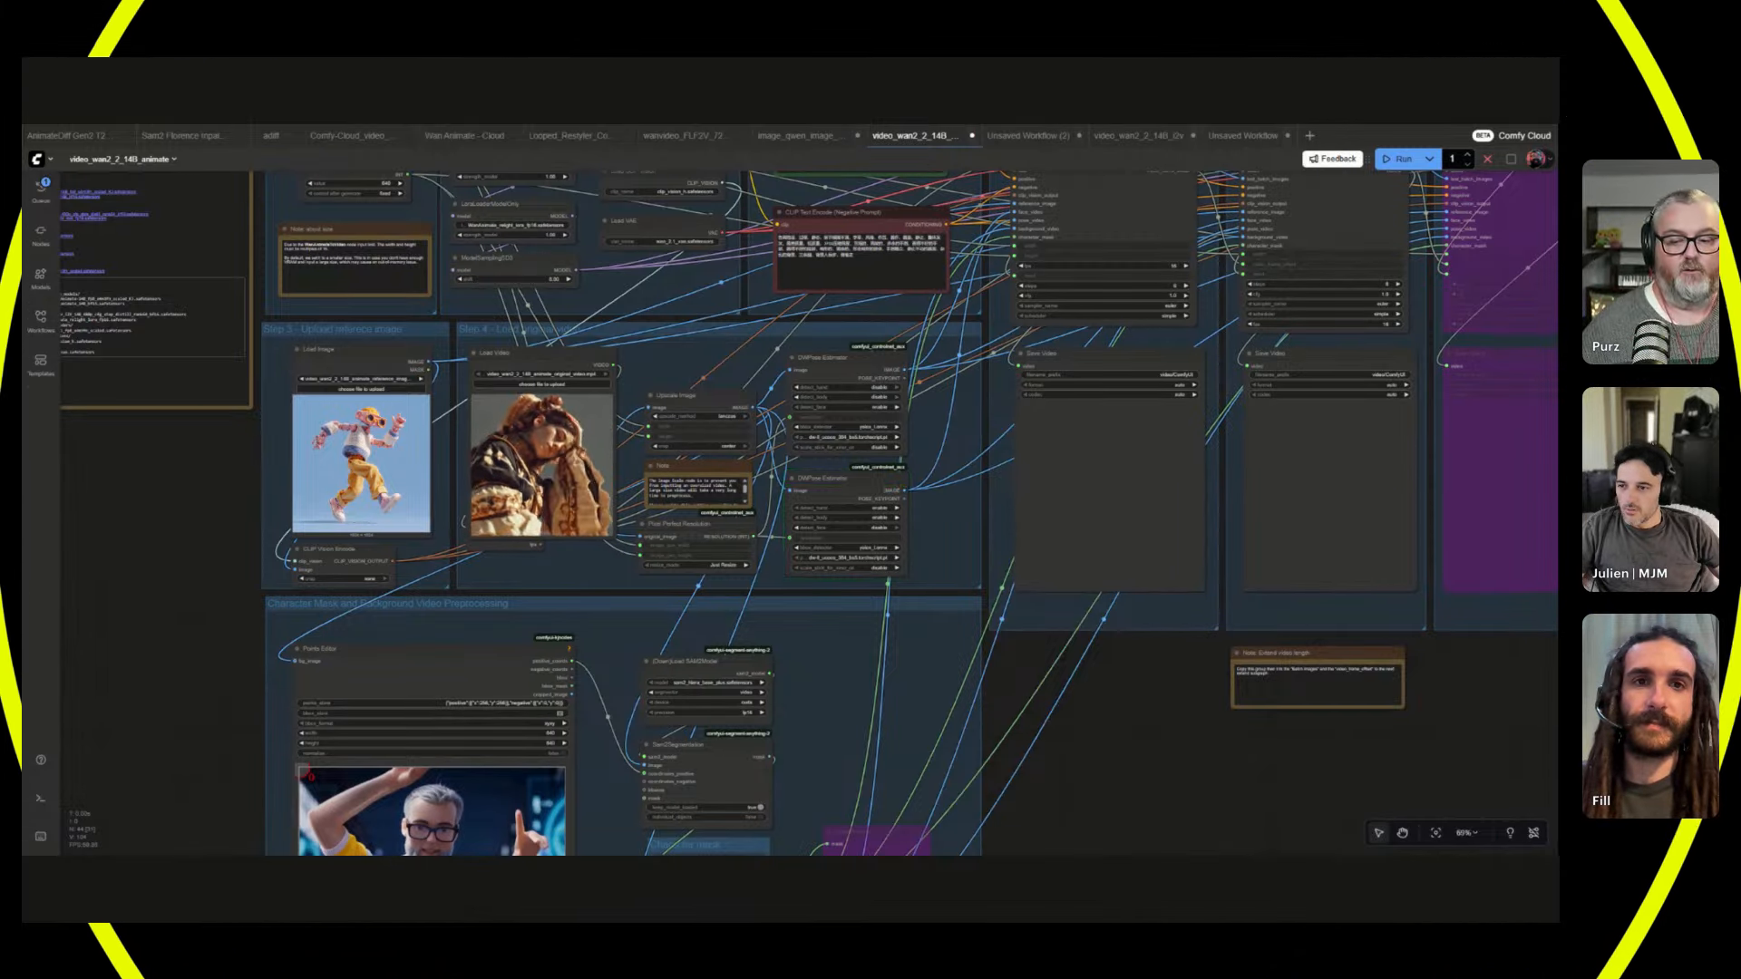
- Examine the source video, pose estimation and character mask nodes of the Animate workflow while it runs
{"action": "left_click_drag", "start_coordinate": [684, 810], "coordinate": [749, 673]}
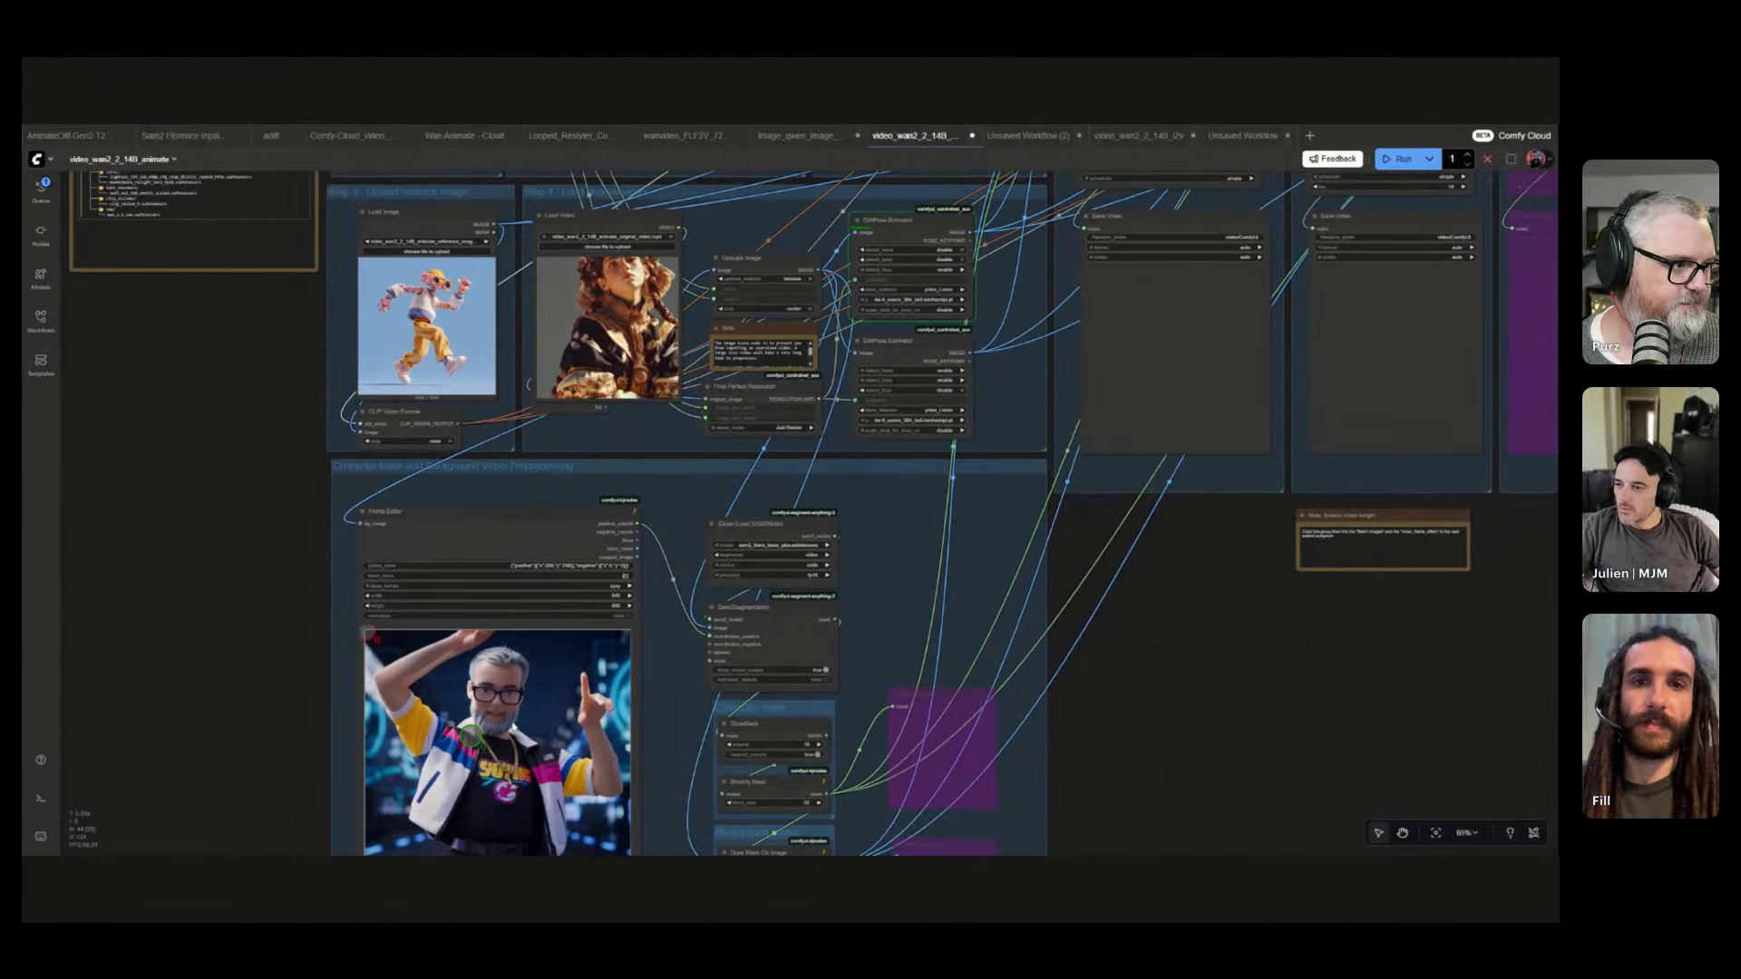
{"action": "scroll", "coordinate": [210, 729], "scroll_direction": "down", "scroll_amount": 2}
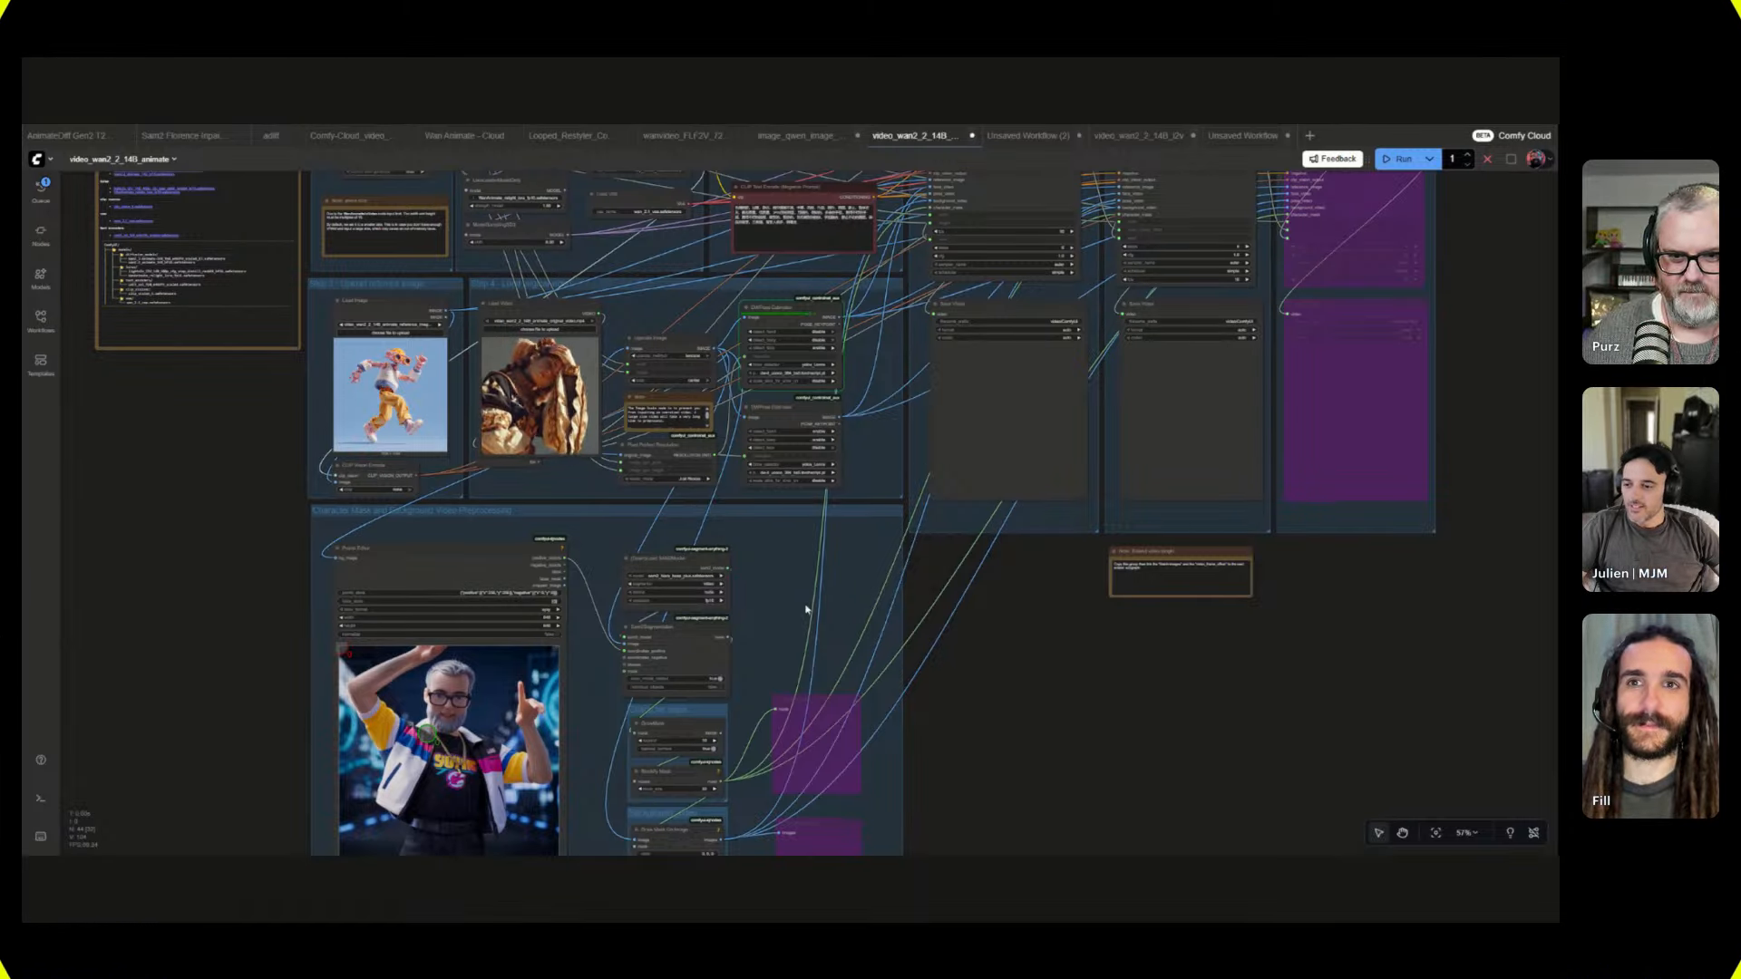
{"action": "scroll", "coordinate": [495, 372], "scroll_direction": "up", "scroll_amount": 3}
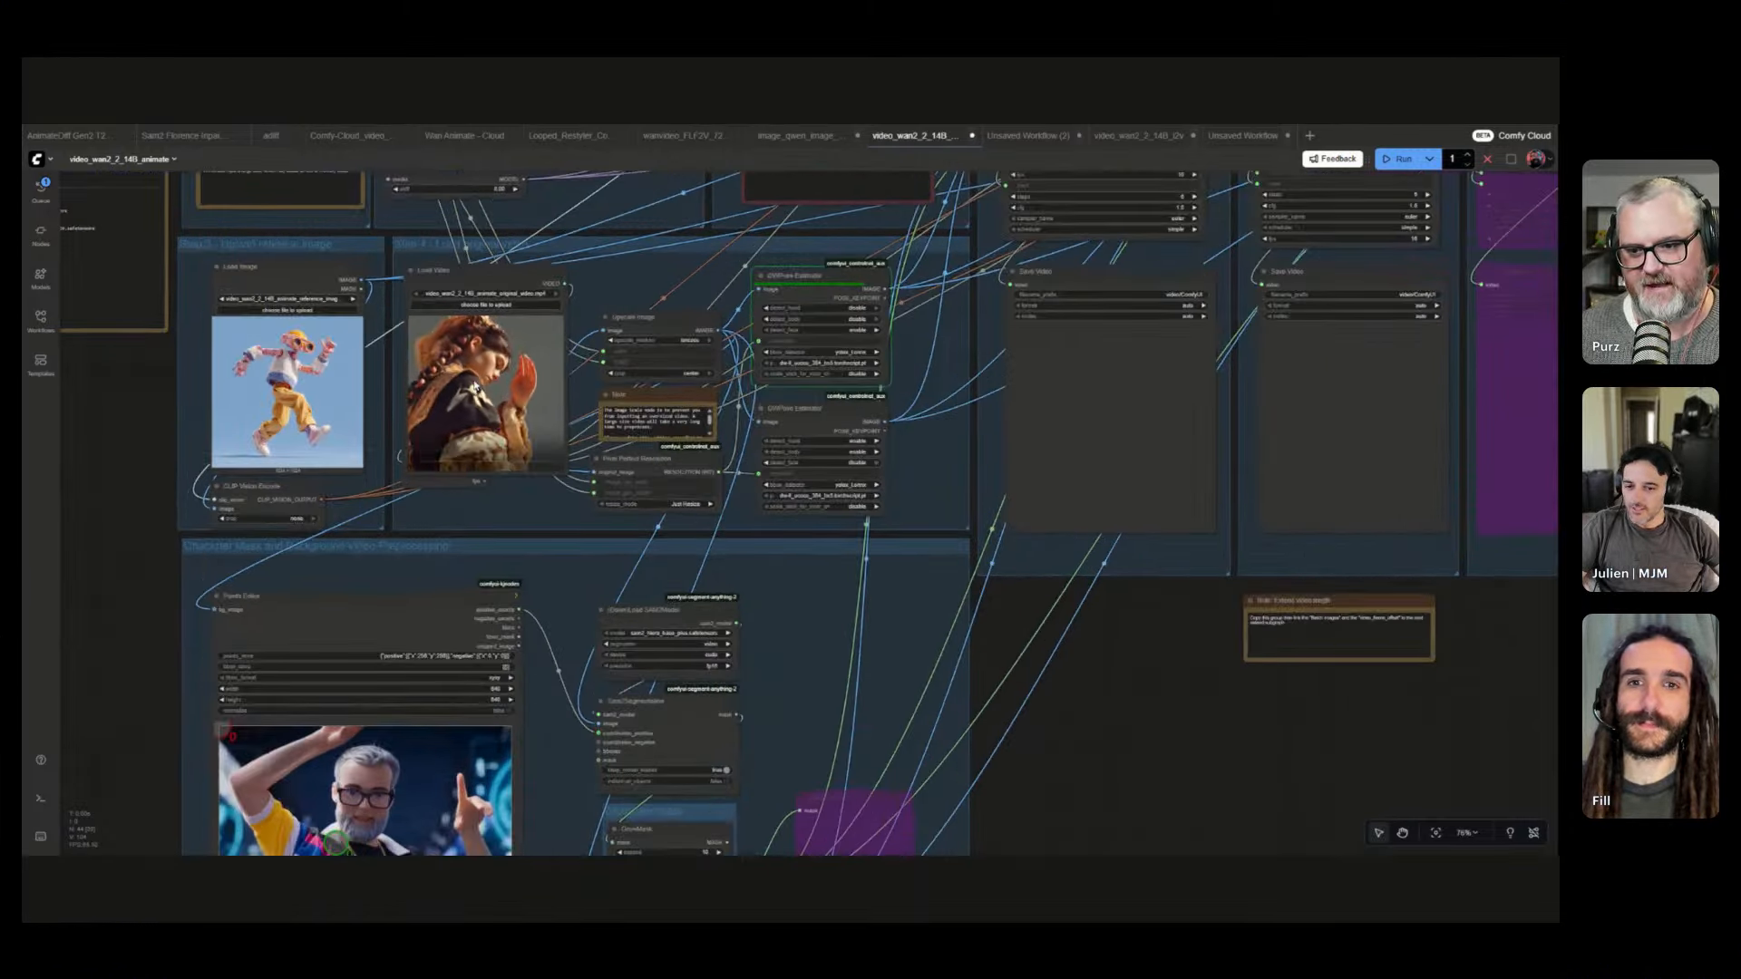
{"action": "scroll", "coordinate": [421, 269], "scroll_direction": "up", "scroll_amount": 5}
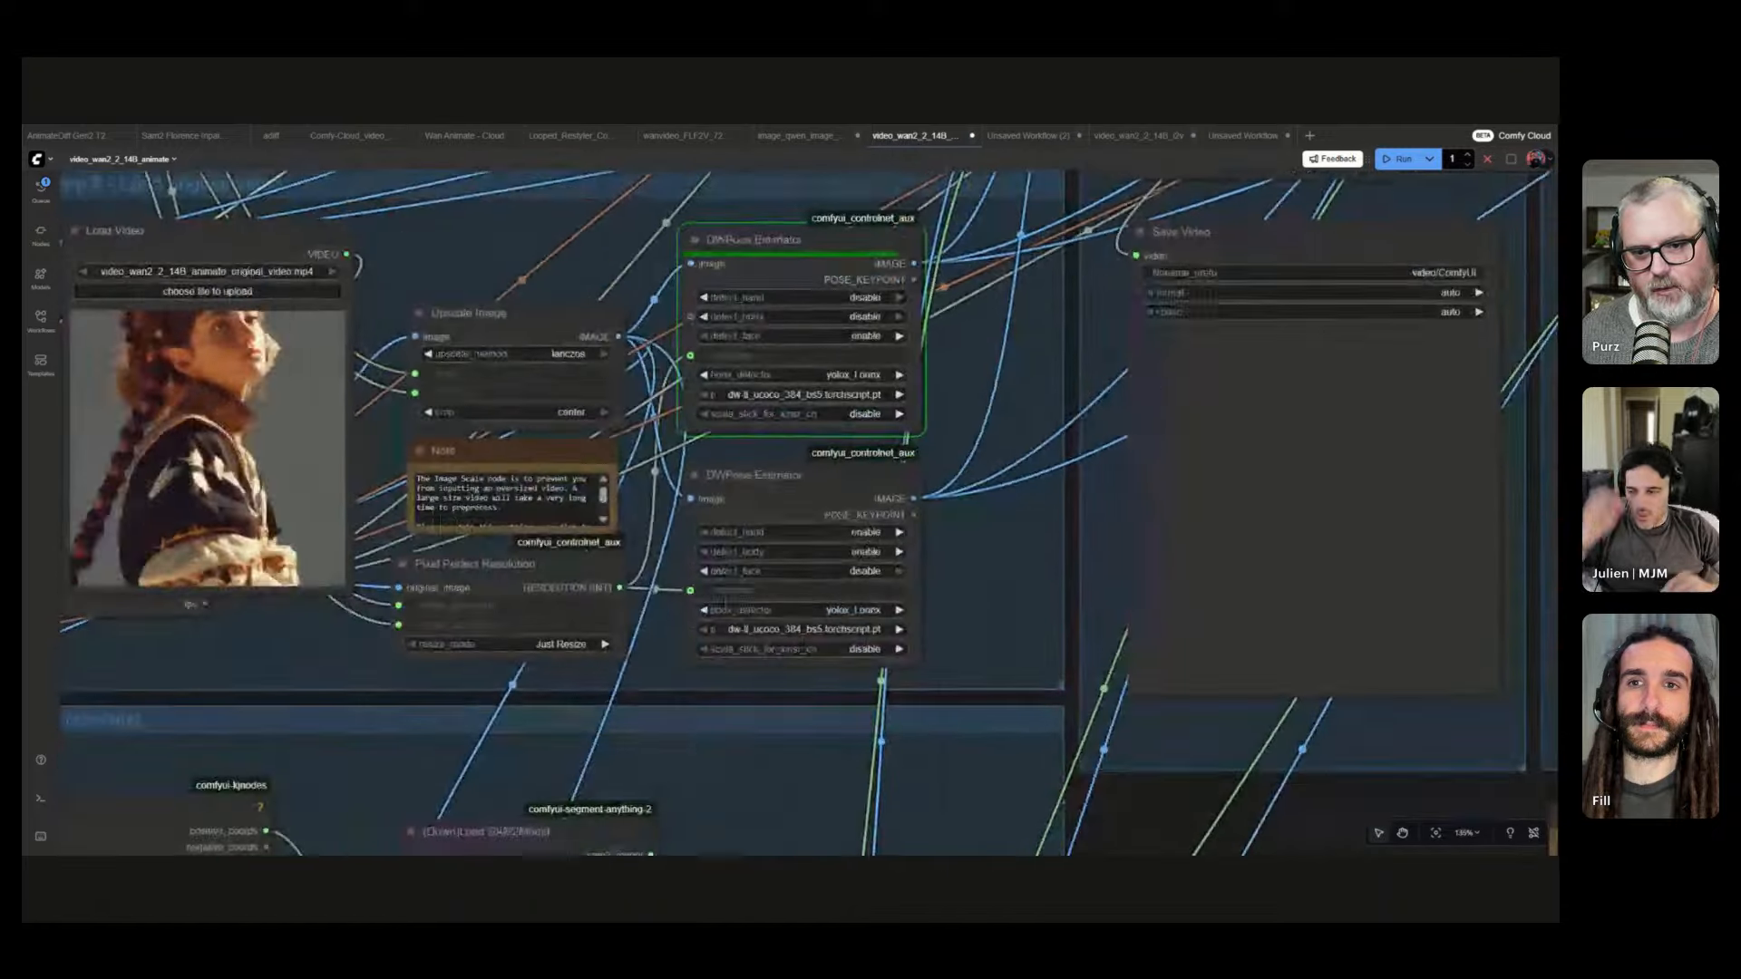
{"action": "left_click_drag", "start_coordinate": [422, 269], "coordinate": [835, 315]}
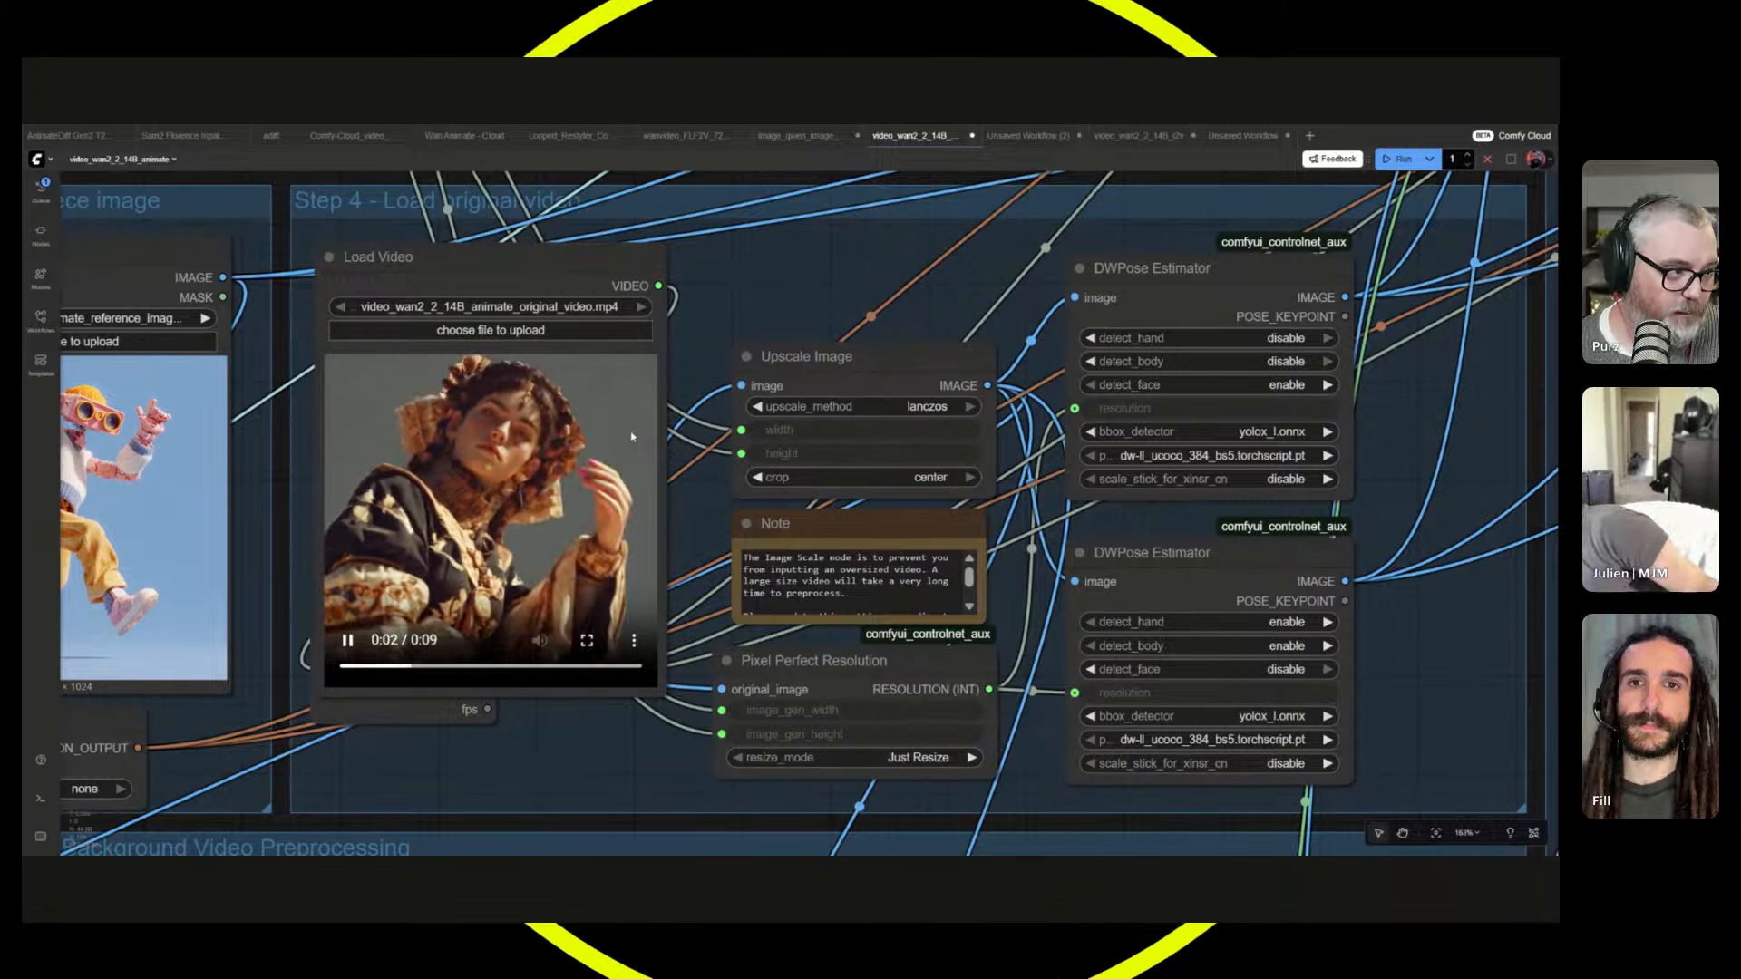
{"action": "scroll", "coordinate": [653, 420], "scroll_direction": "down", "scroll_amount": 5}
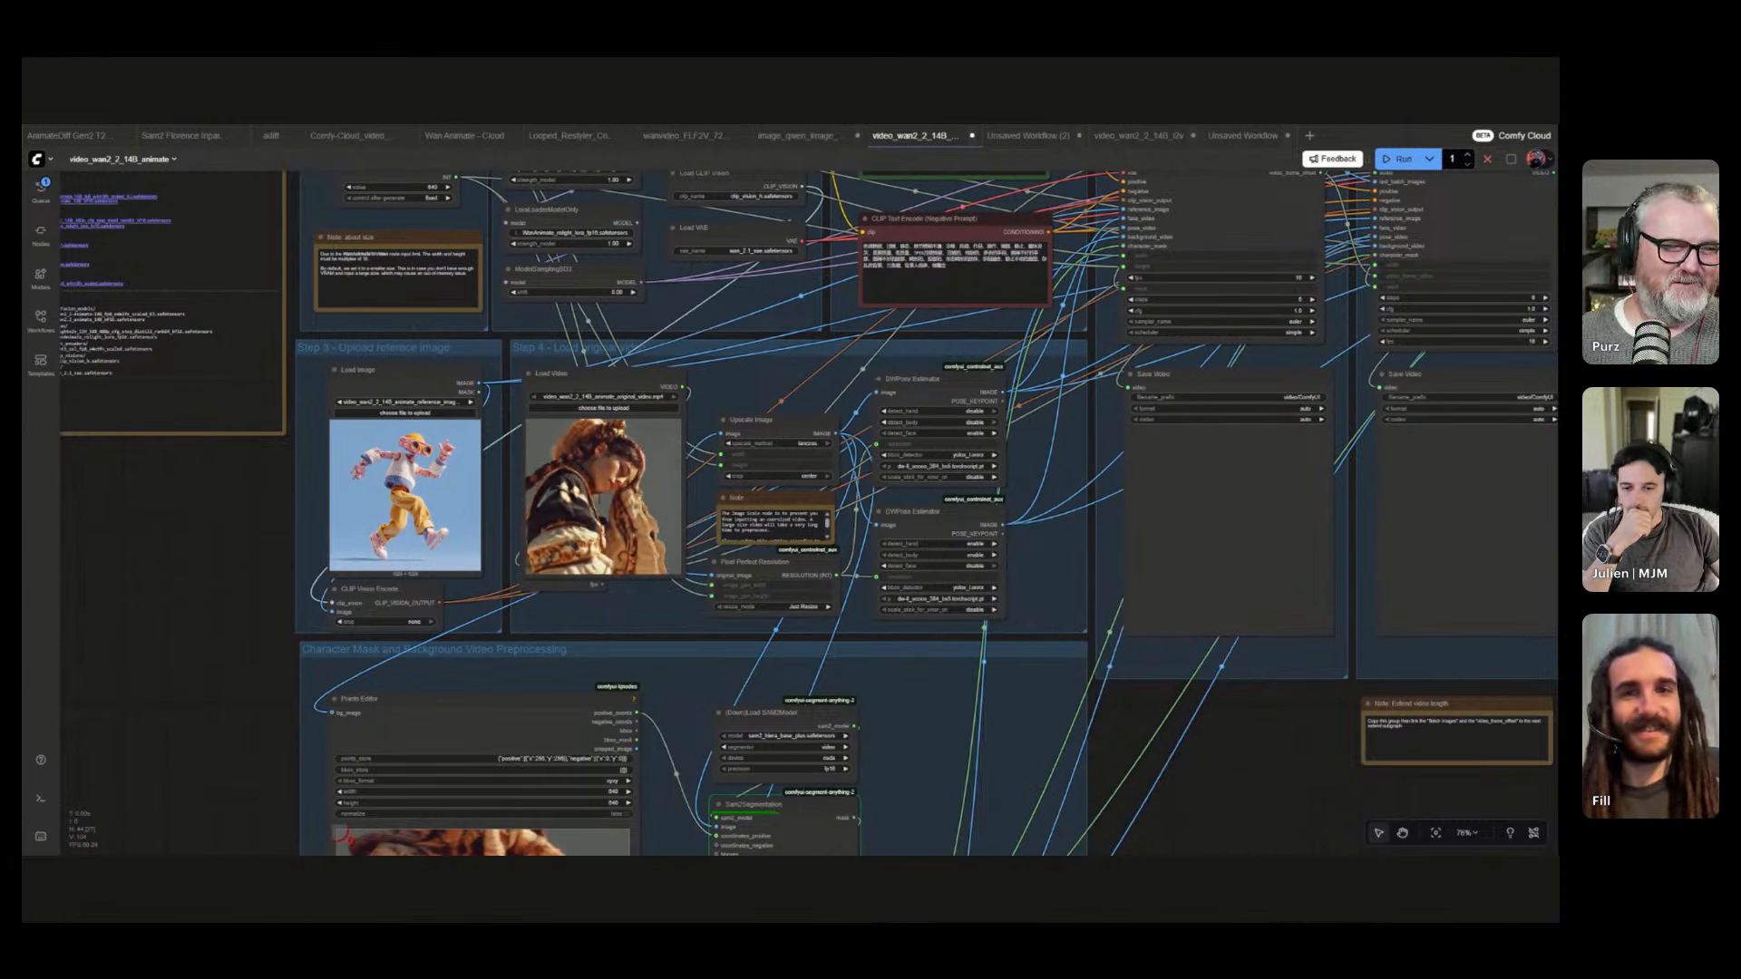
{"action": "scroll", "coordinate": [765, 563], "scroll_direction": "down", "scroll_amount": 4}
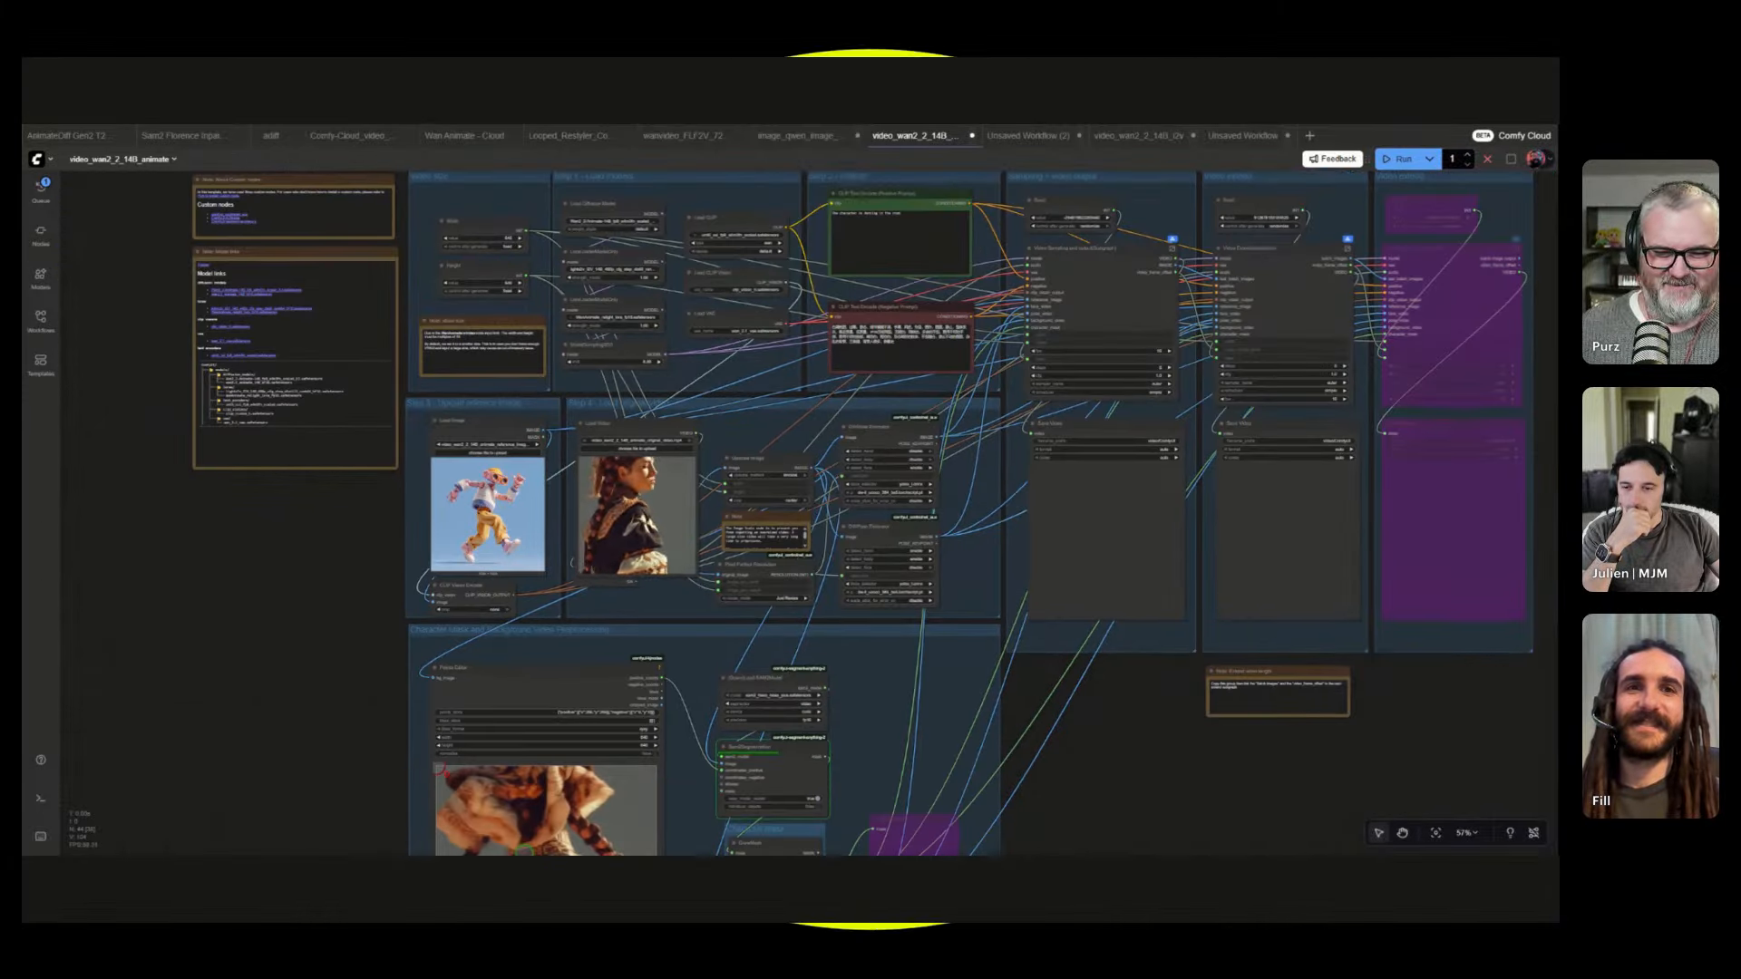
{"action": "scroll", "coordinate": [744, 651], "scroll_direction": "up", "scroll_amount": 2}
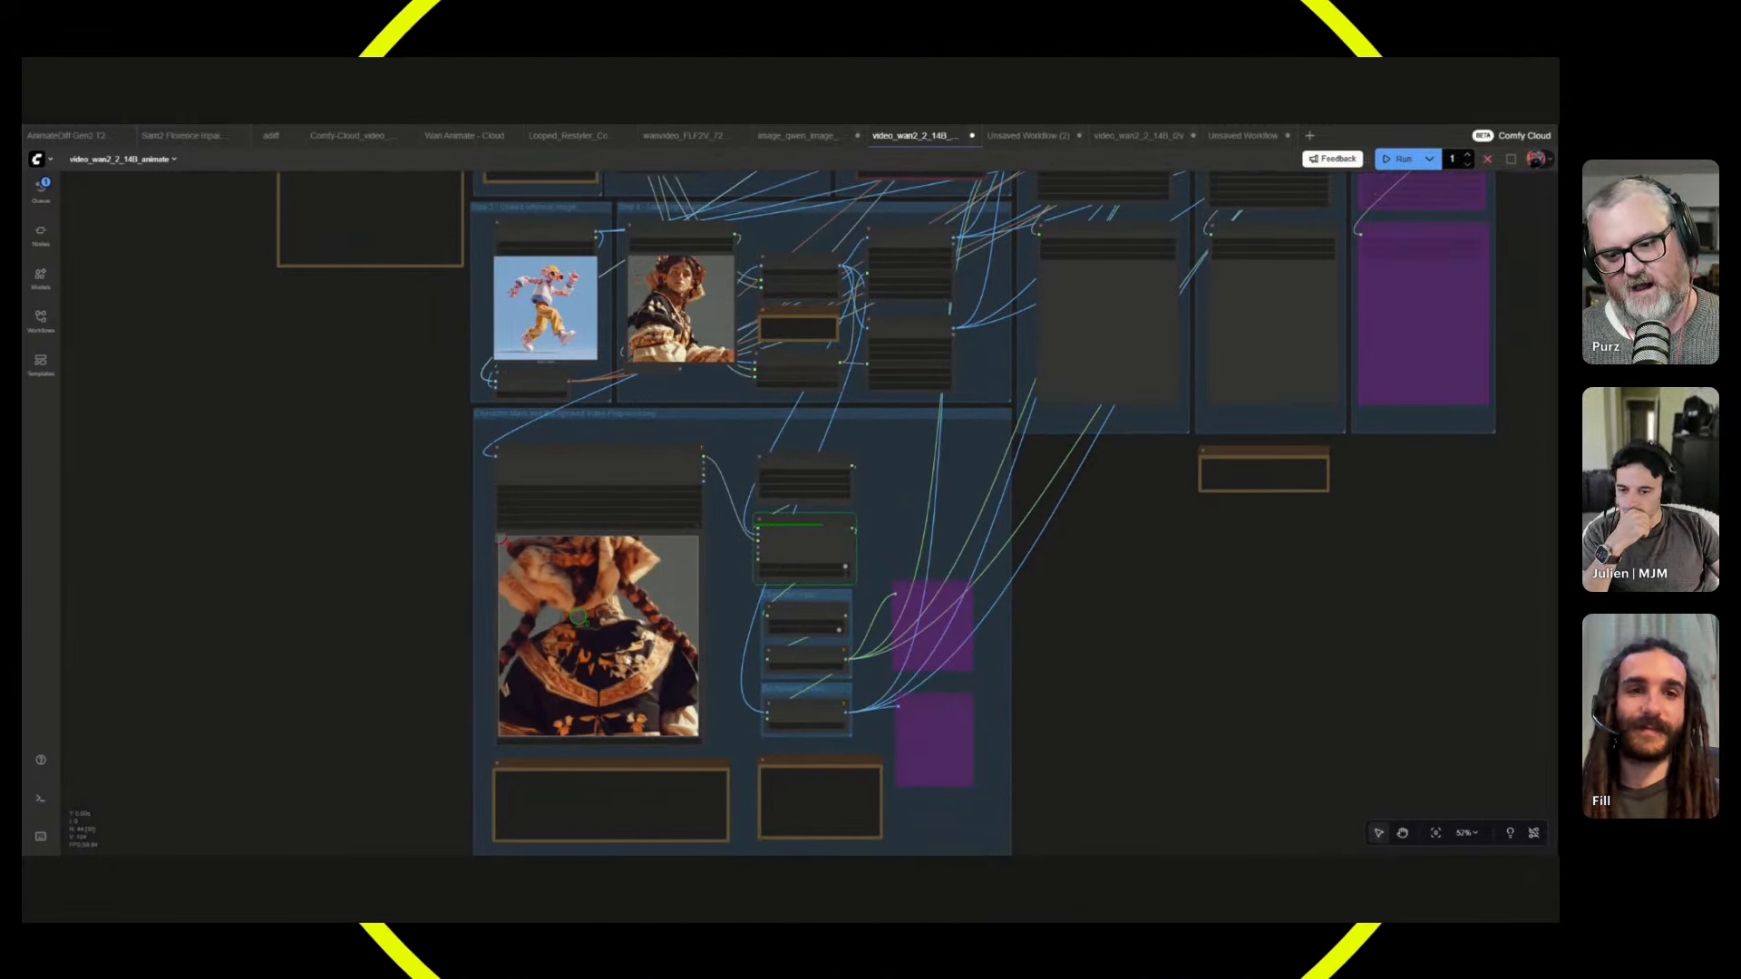
- In the Points Editor, put positive points on the figure's hood and sleeve, and move the negative point onto the grey background beside the hood
{"action": "scroll", "coordinate": [319, 642], "scroll_direction": "up", "scroll_amount": 7}
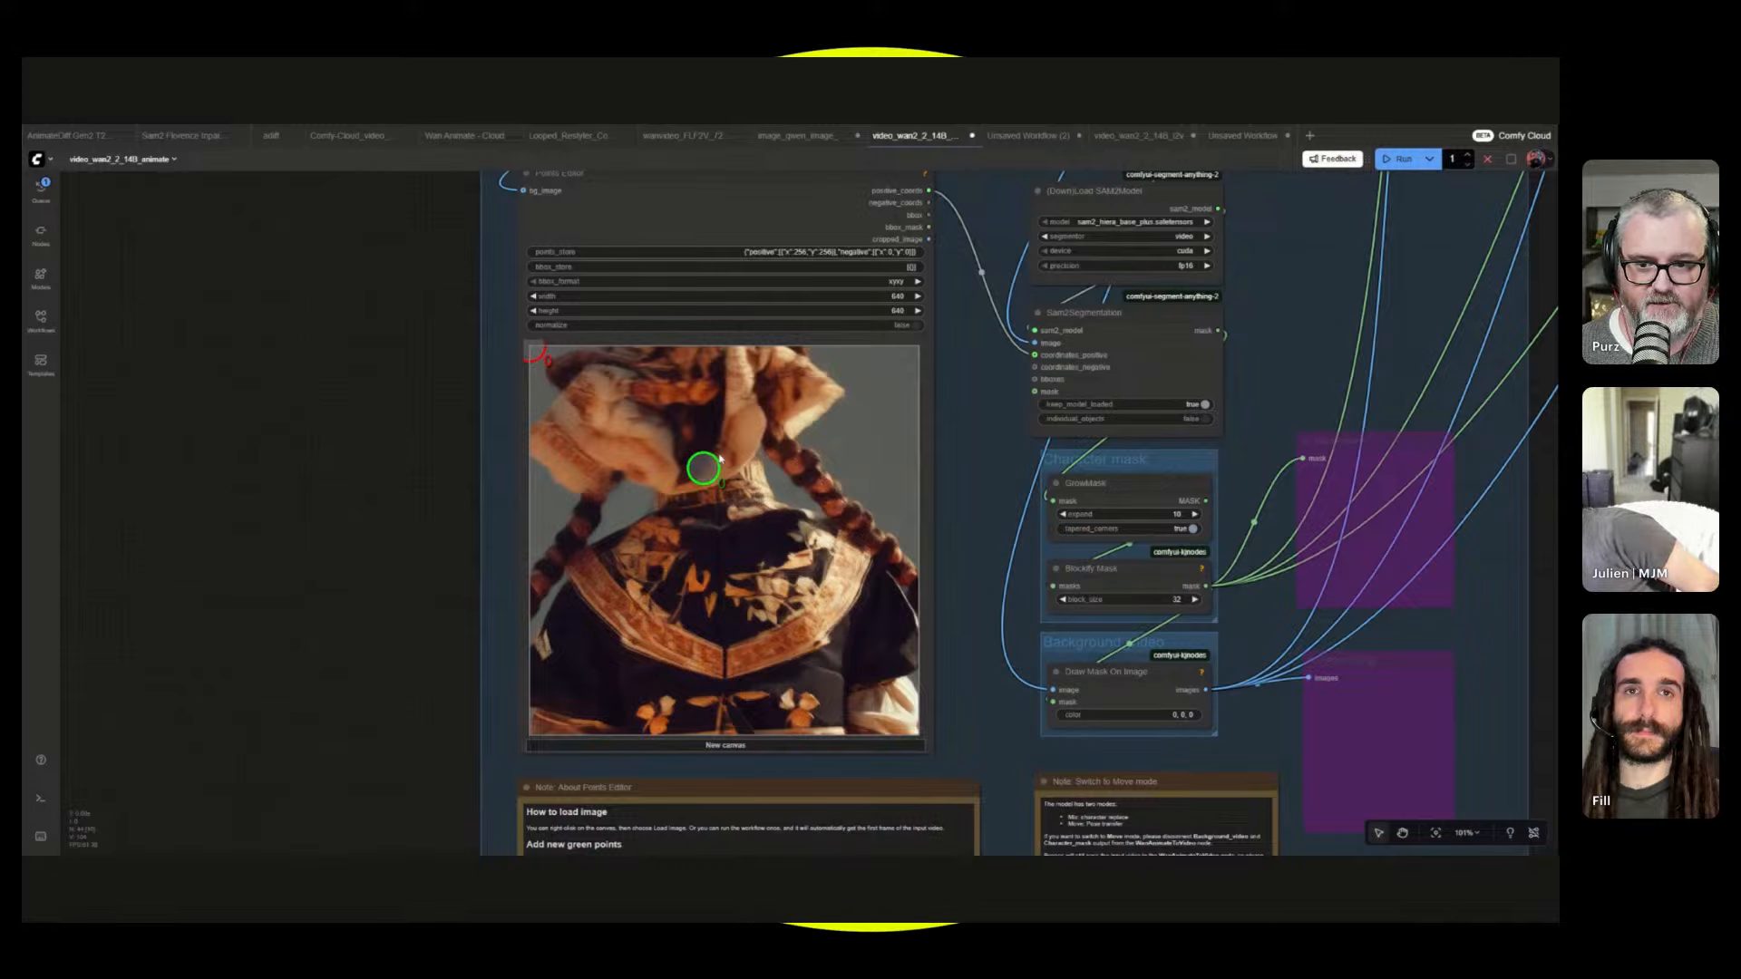
{"action": "mouse_move", "coordinate": [719, 460]}
{"action": "left_mouse_down"}
{"action": "mouse_move", "coordinate": [694, 431]}
{"action": "mouse_move", "coordinate": [710, 429]}
{"action": "left_mouse_up"}
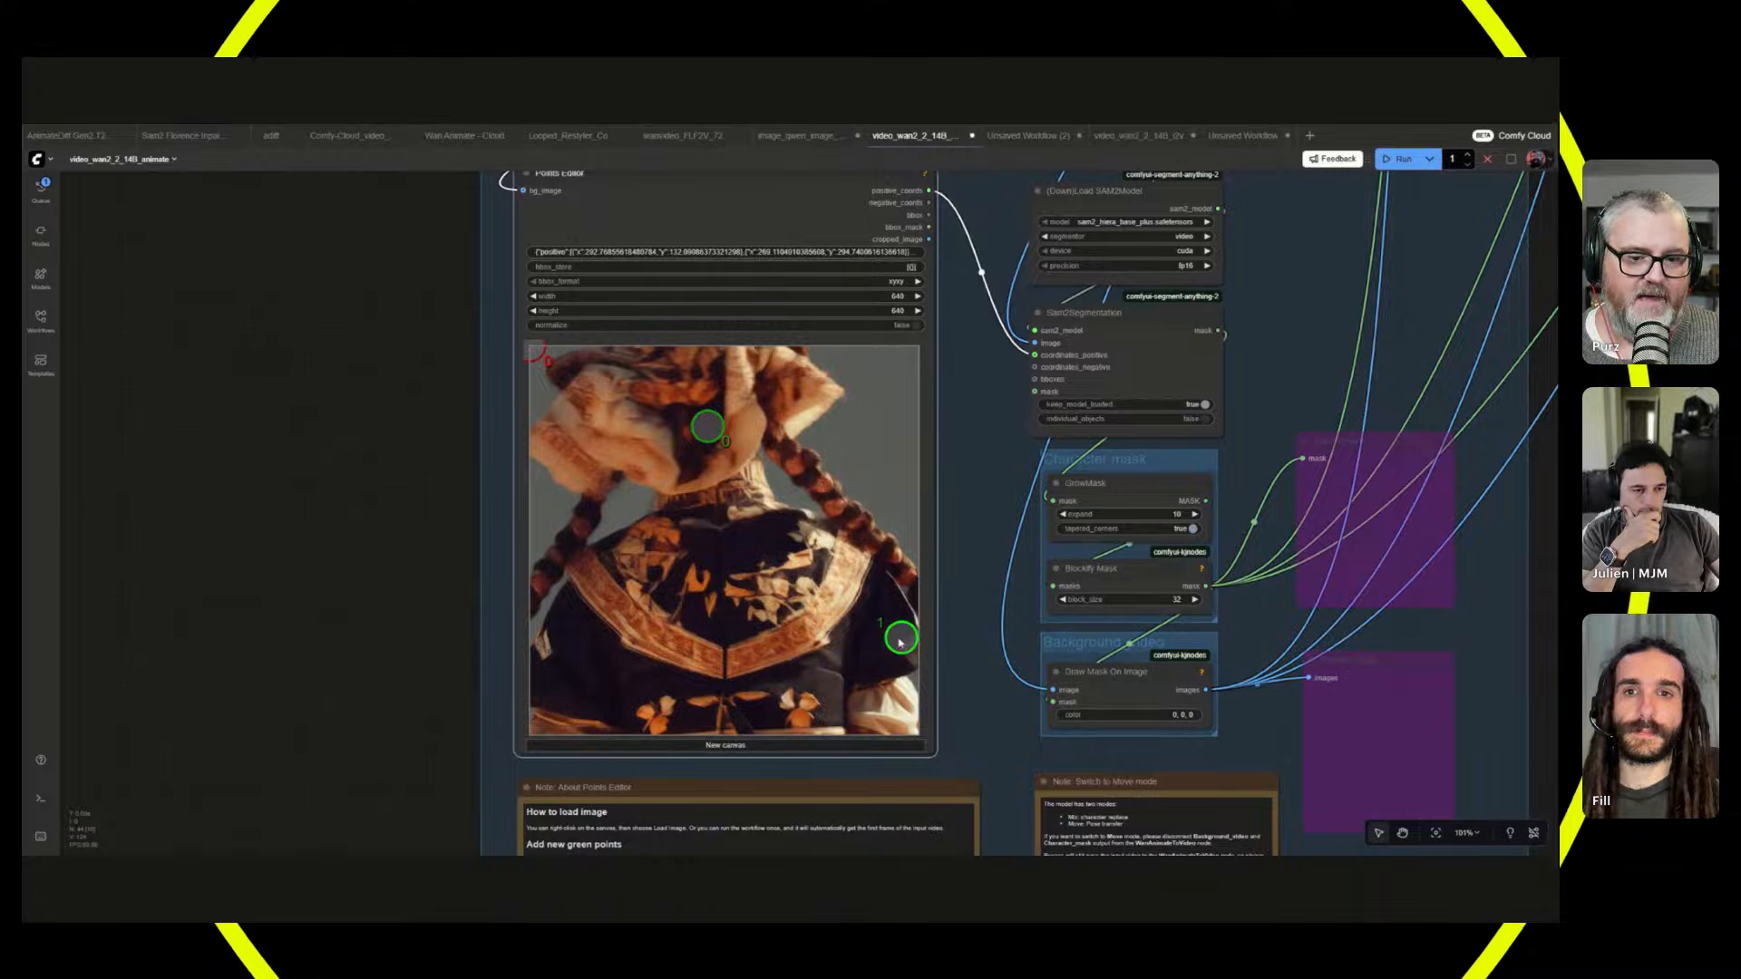
{"action": "left_click_drag", "start_coordinate": [901, 643], "coordinate": [891, 640]}
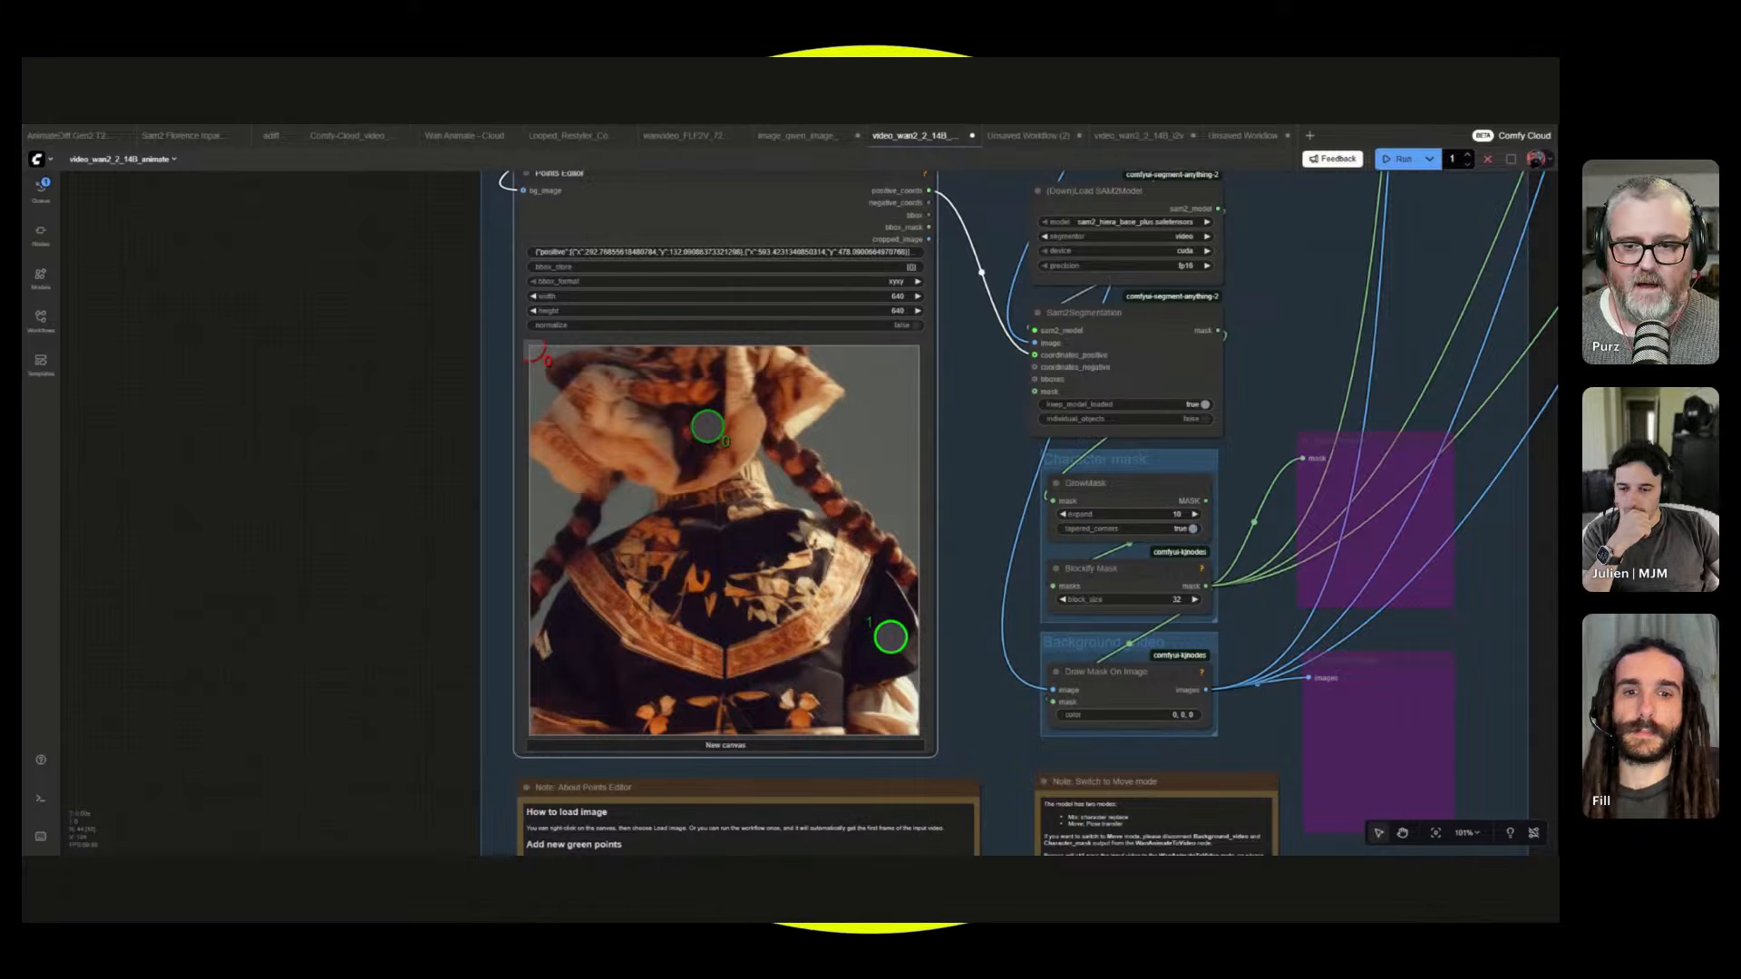
{"action": "left_click_drag", "start_coordinate": [536, 354], "coordinate": [700, 391]}
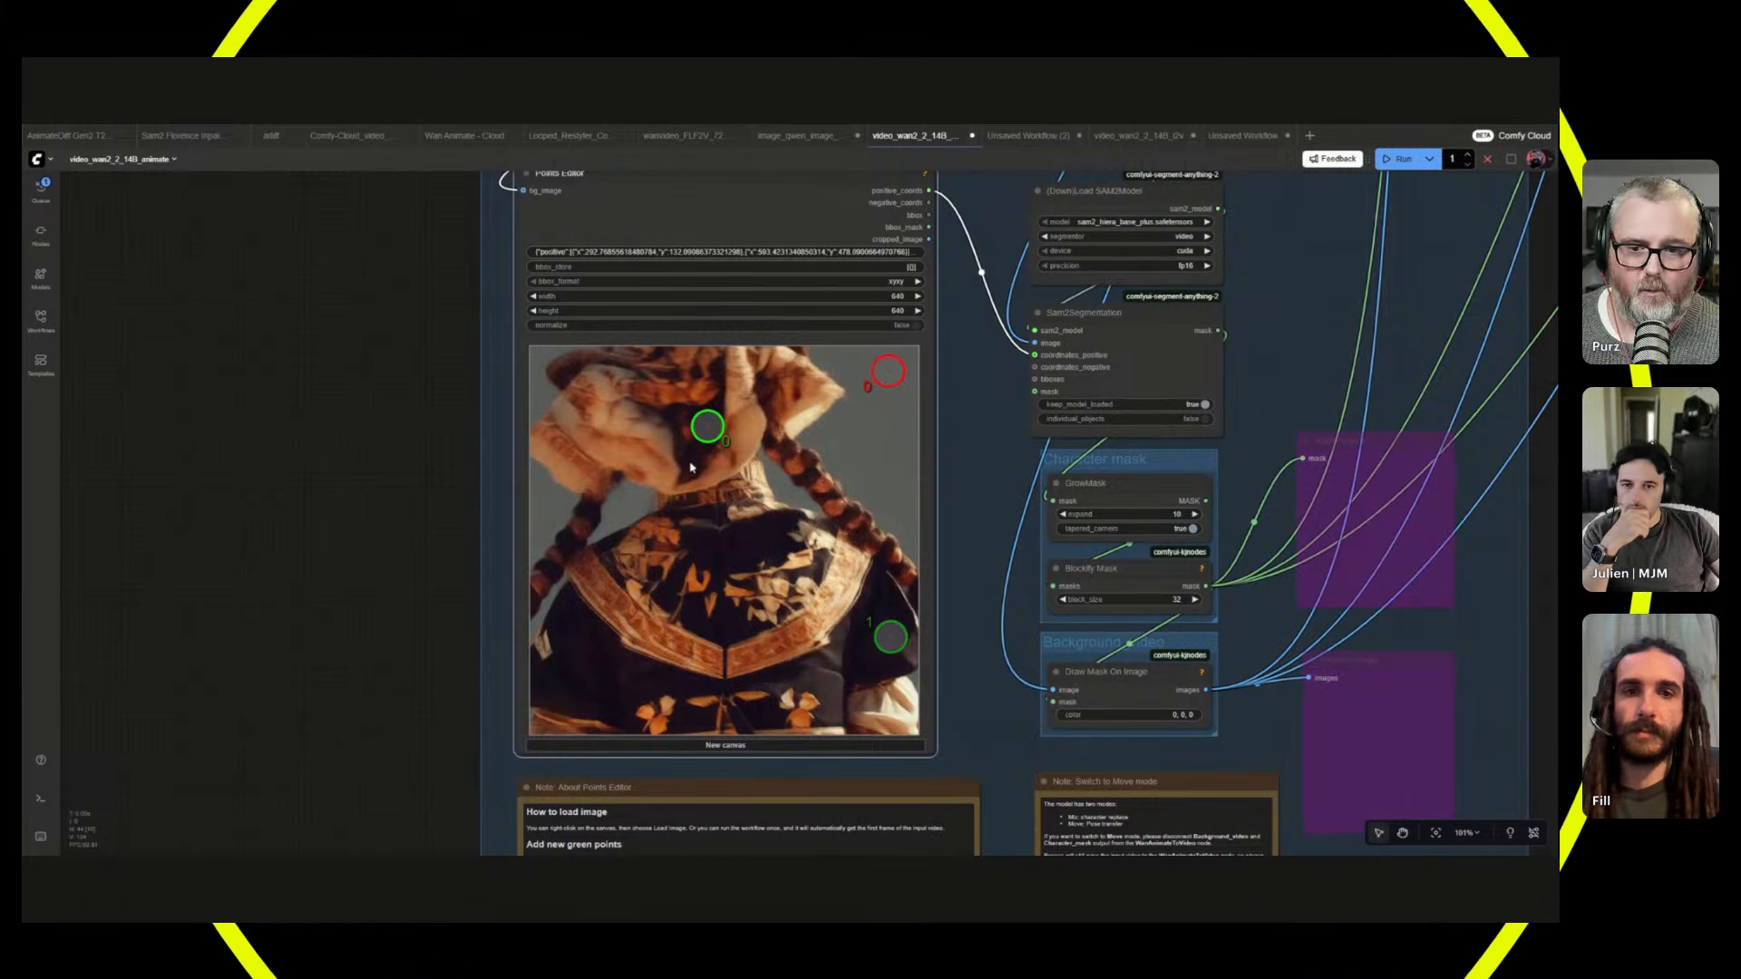
{"action": "left_click_drag", "start_coordinate": [707, 426], "coordinate": [716, 398]}
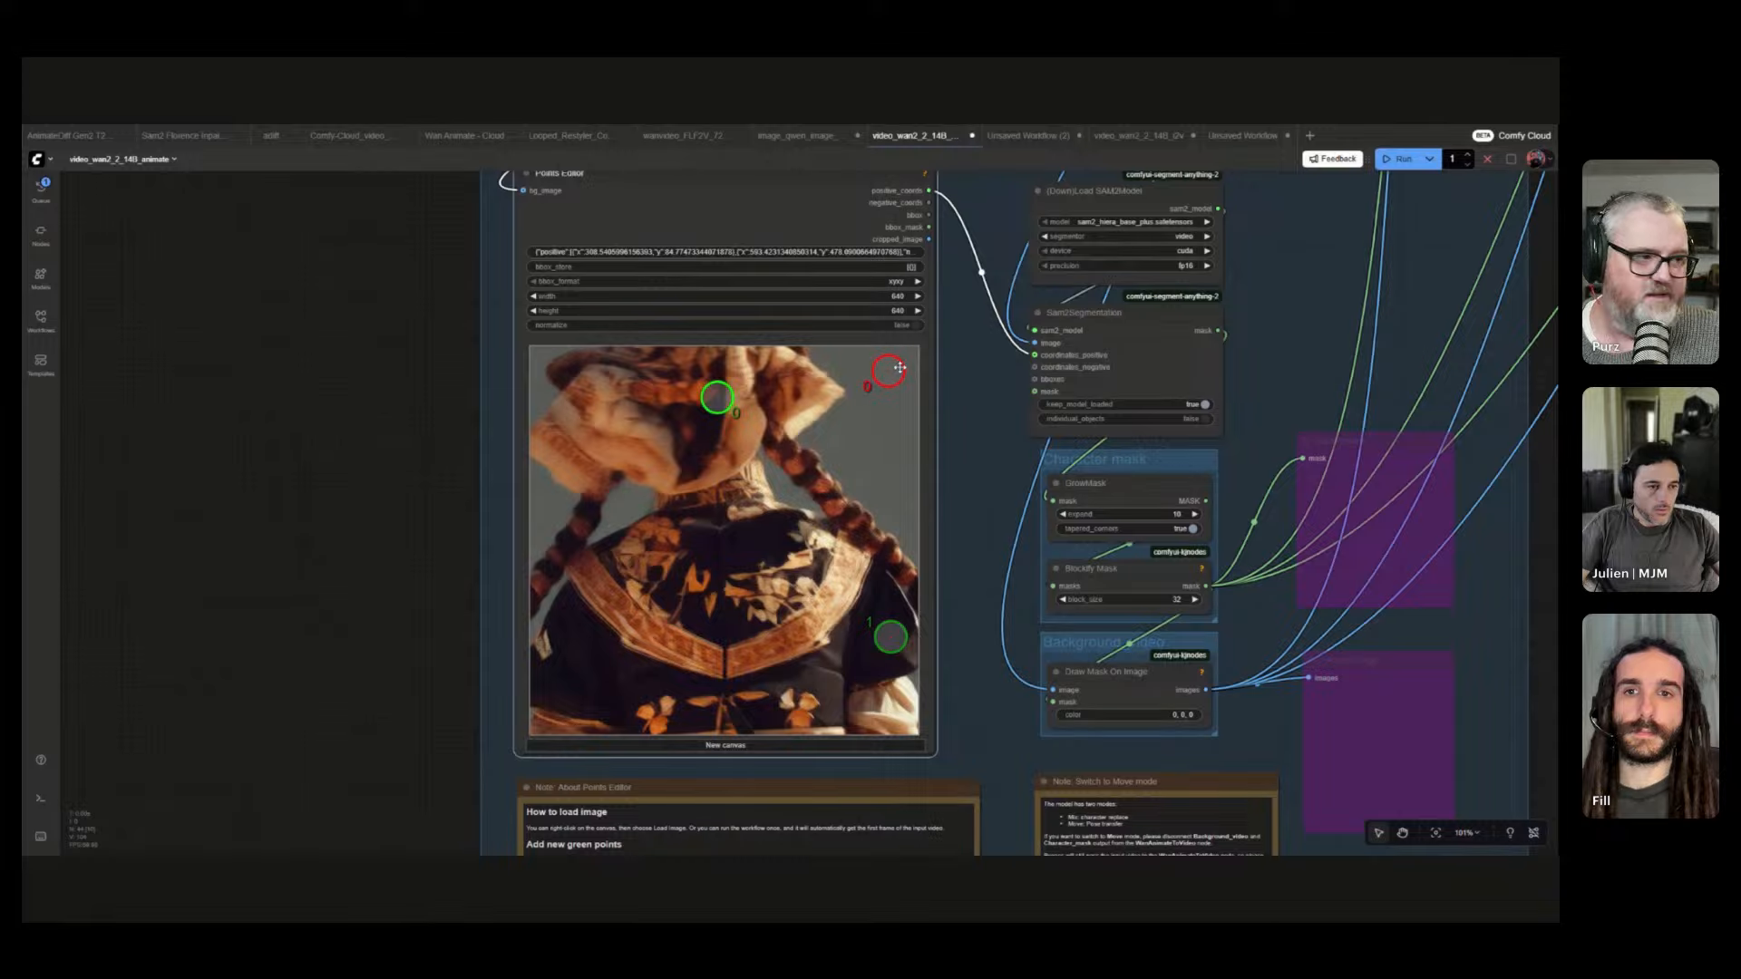
- Play the generated clip in the Save Video node of the Sampling + video output group
{"action": "scroll", "coordinate": [934, 517], "scroll_direction": "down", "scroll_amount": 3}
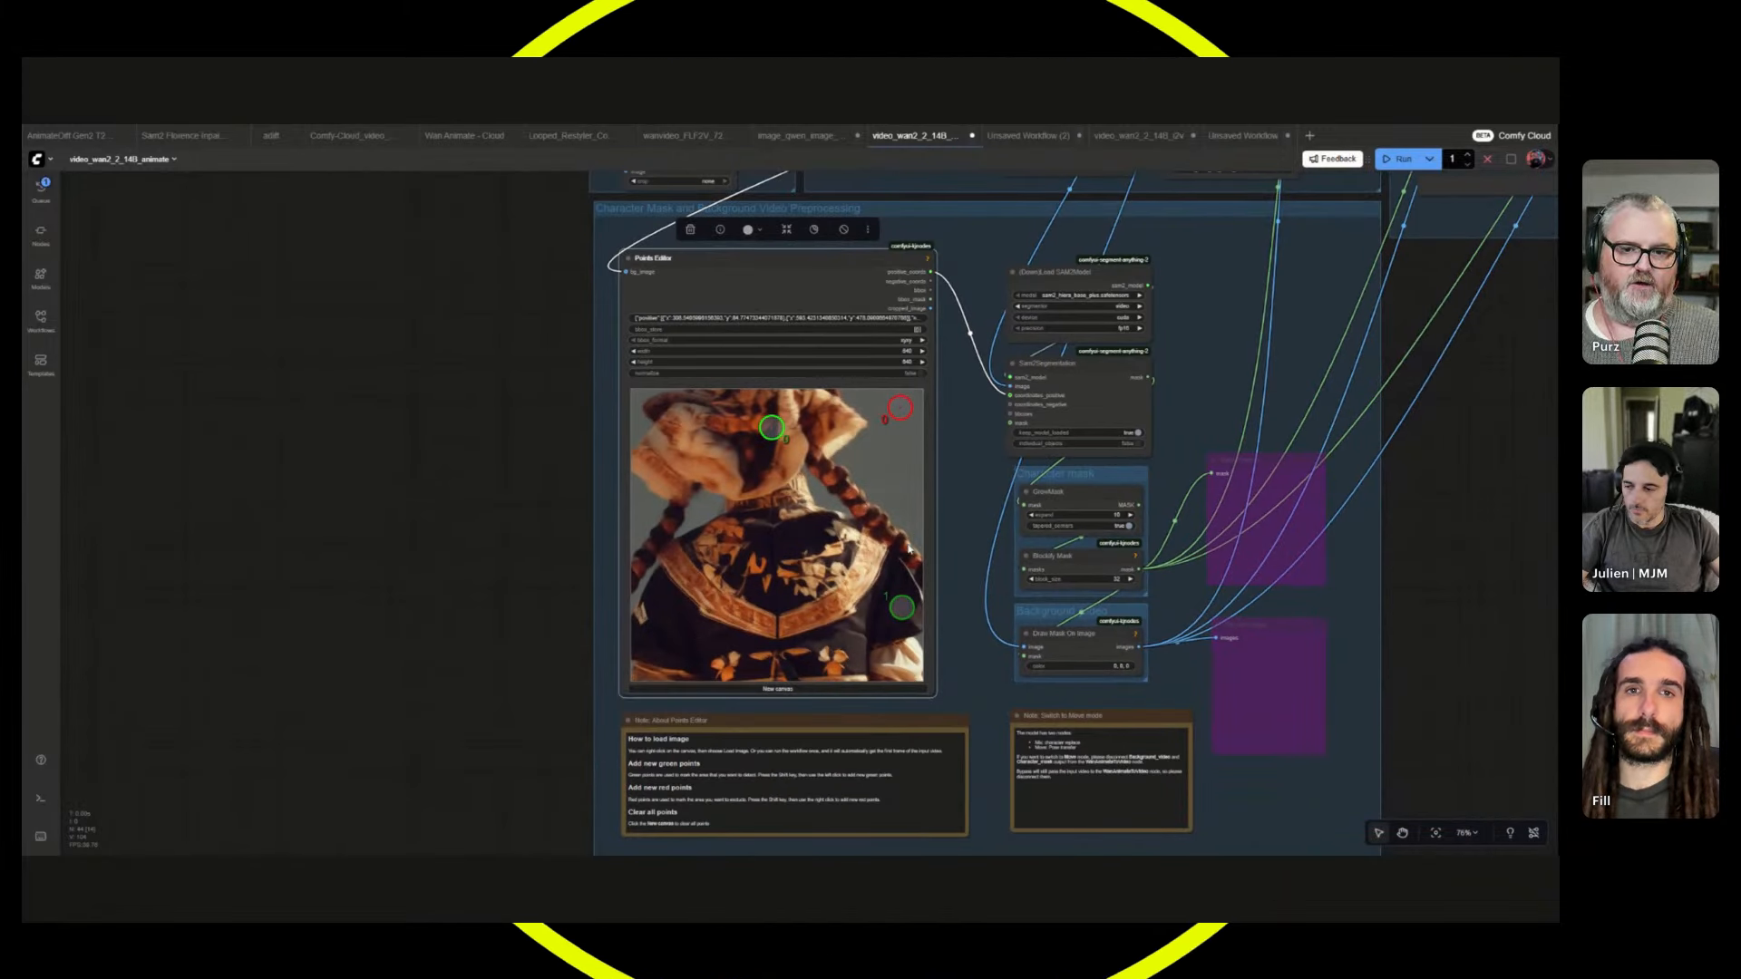
{"action": "scroll", "coordinate": [889, 558], "scroll_direction": "up", "scroll_amount": 2}
{"action": "scroll", "coordinate": [671, 563], "scroll_direction": "down", "scroll_amount": 3}
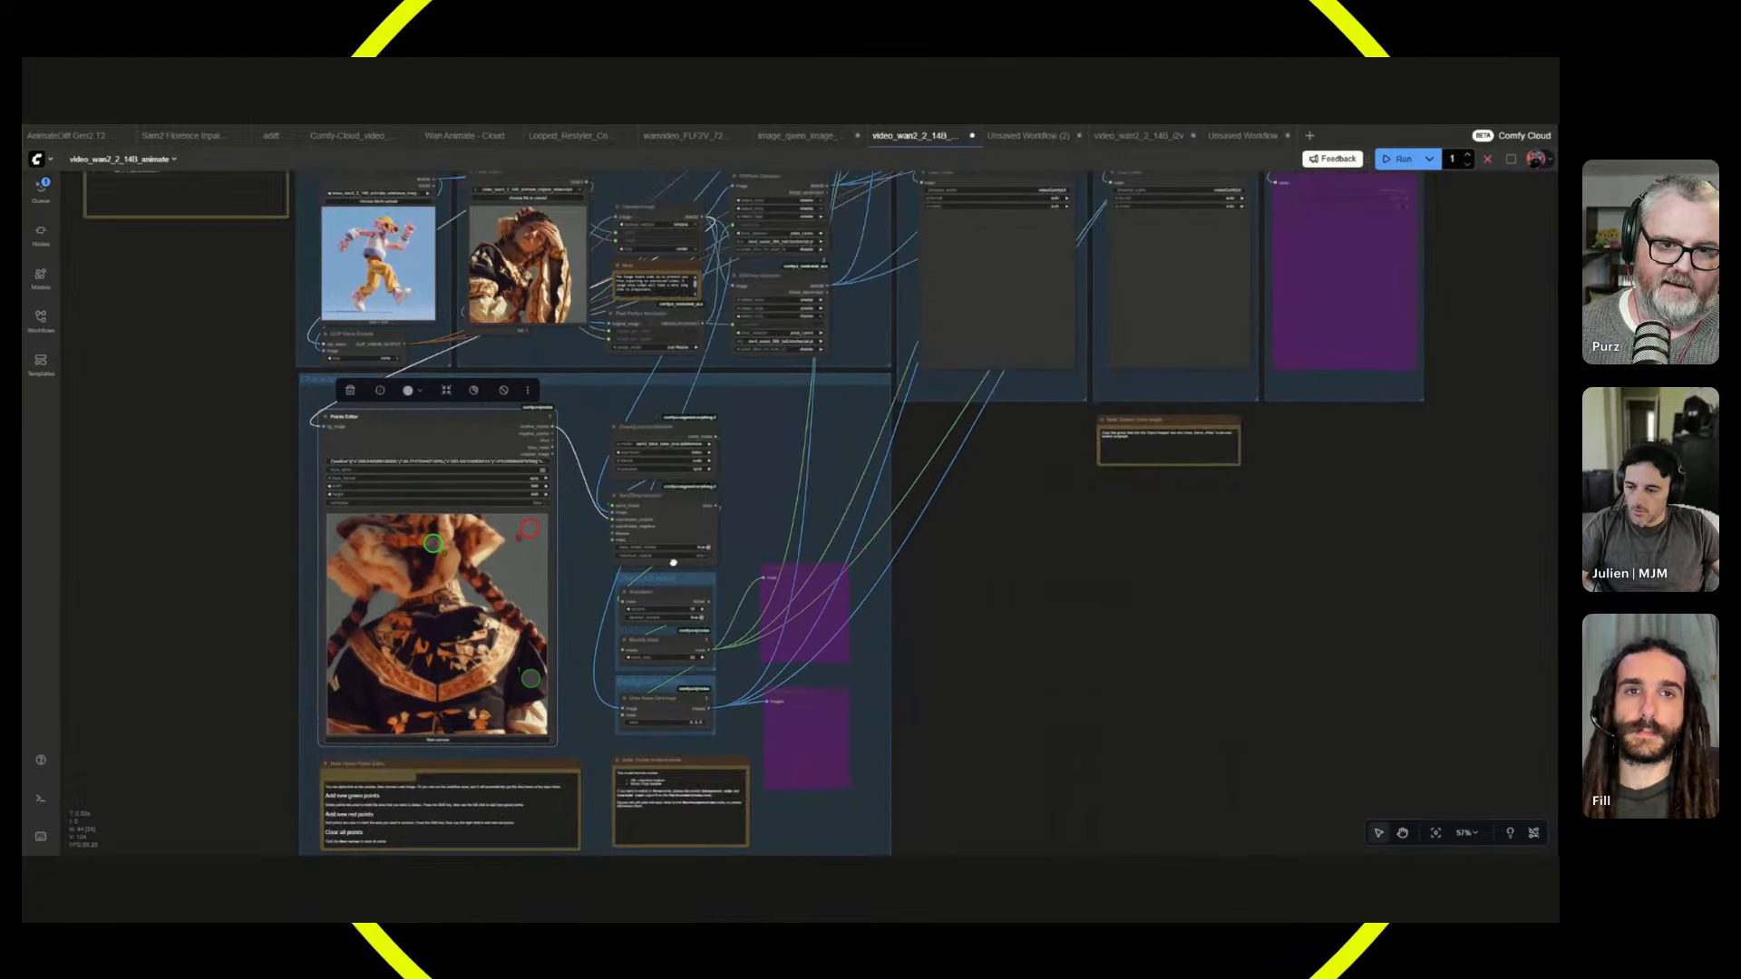
{"action": "scroll", "coordinate": [668, 563], "scroll_direction": "down", "scroll_amount": 2}
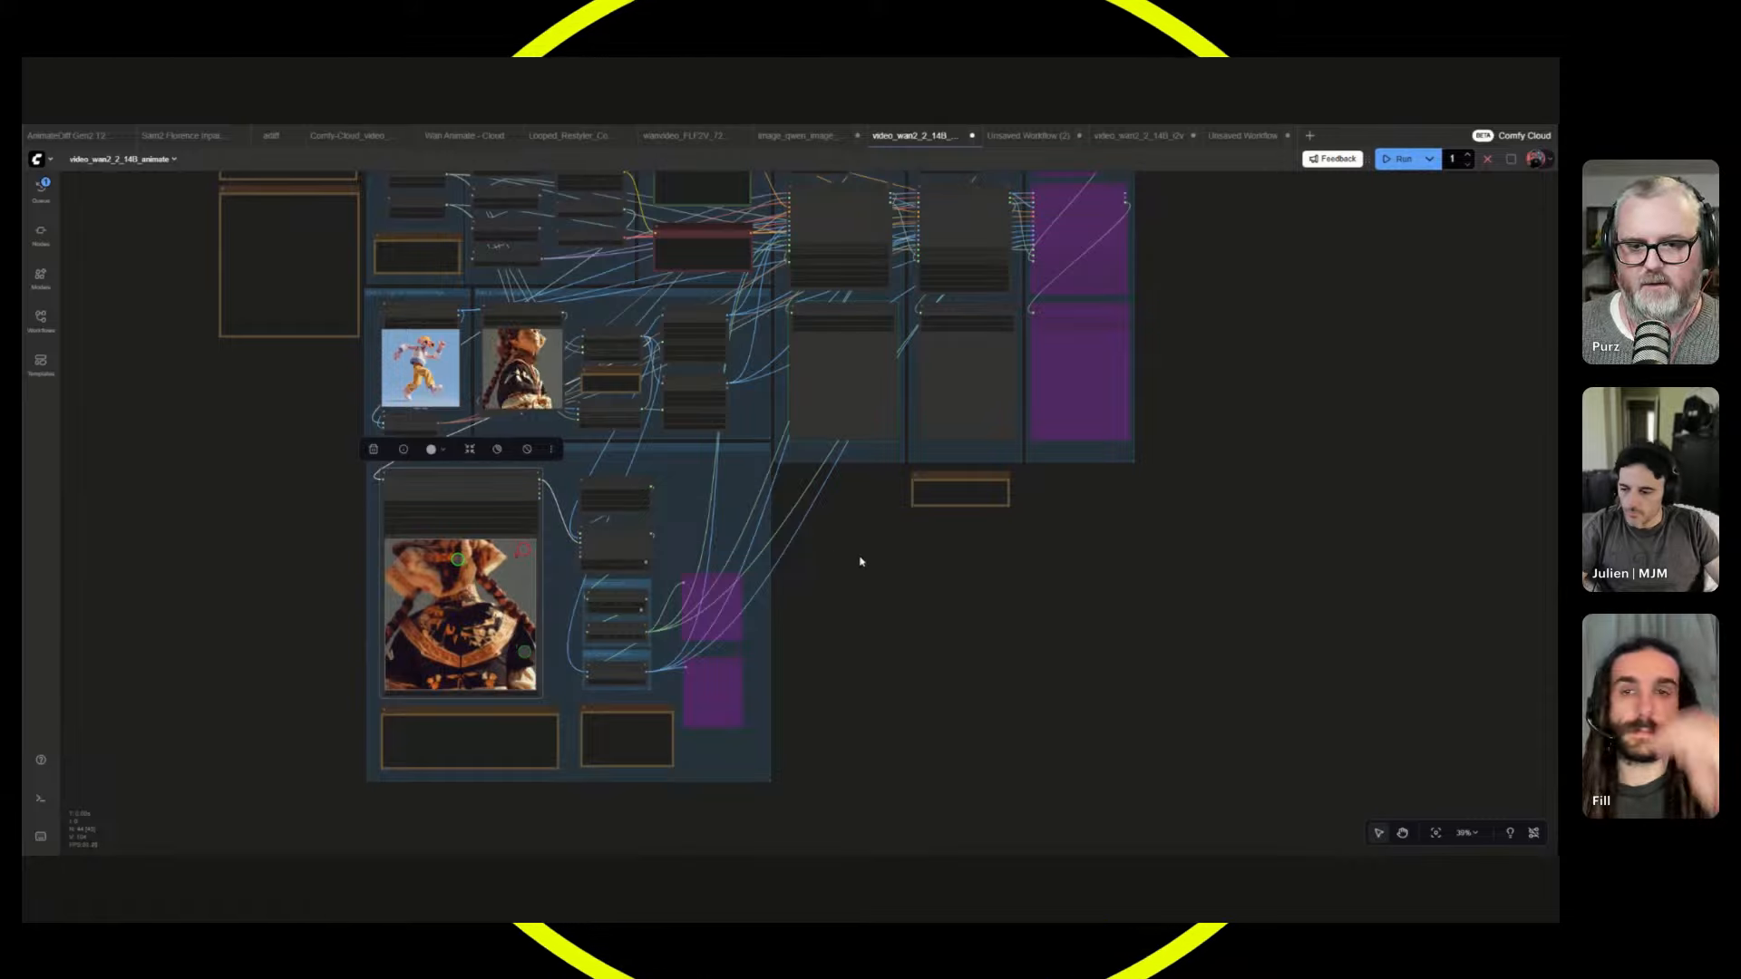
{"action": "left_click_drag", "start_coordinate": [861, 562], "coordinate": [754, 746]}
{"action": "scroll", "coordinate": [757, 746], "scroll_direction": "up", "scroll_amount": 8}
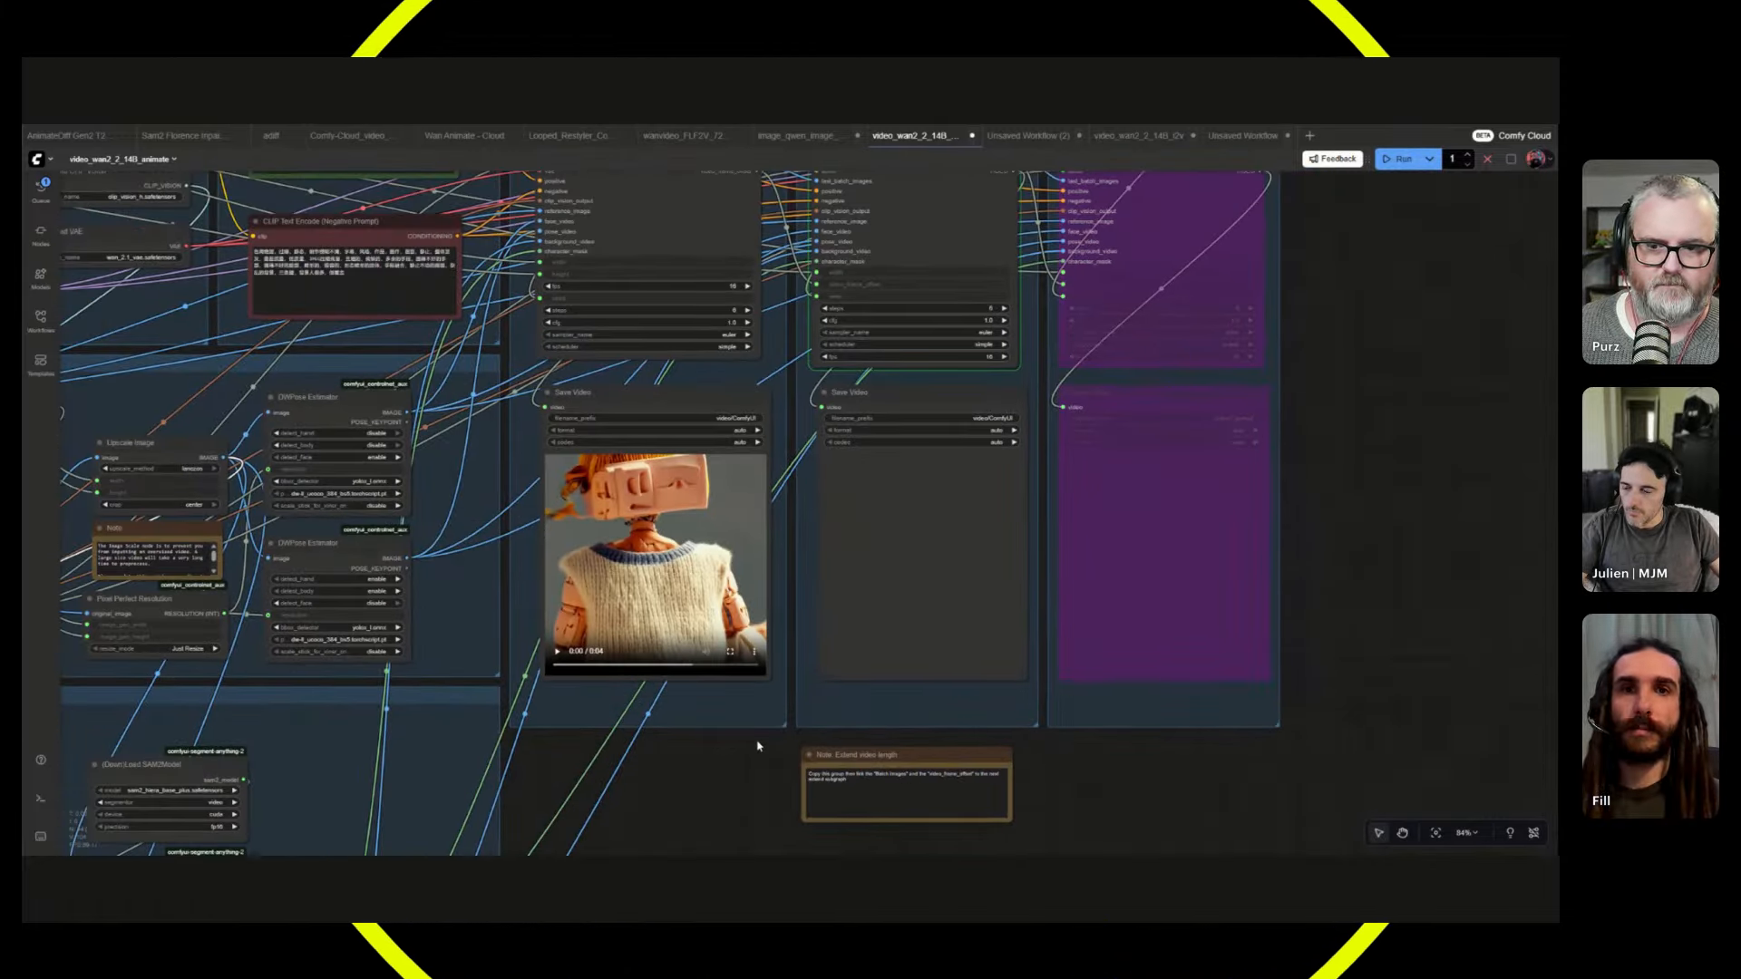
{"action": "left_click", "coordinate": [716, 673]}
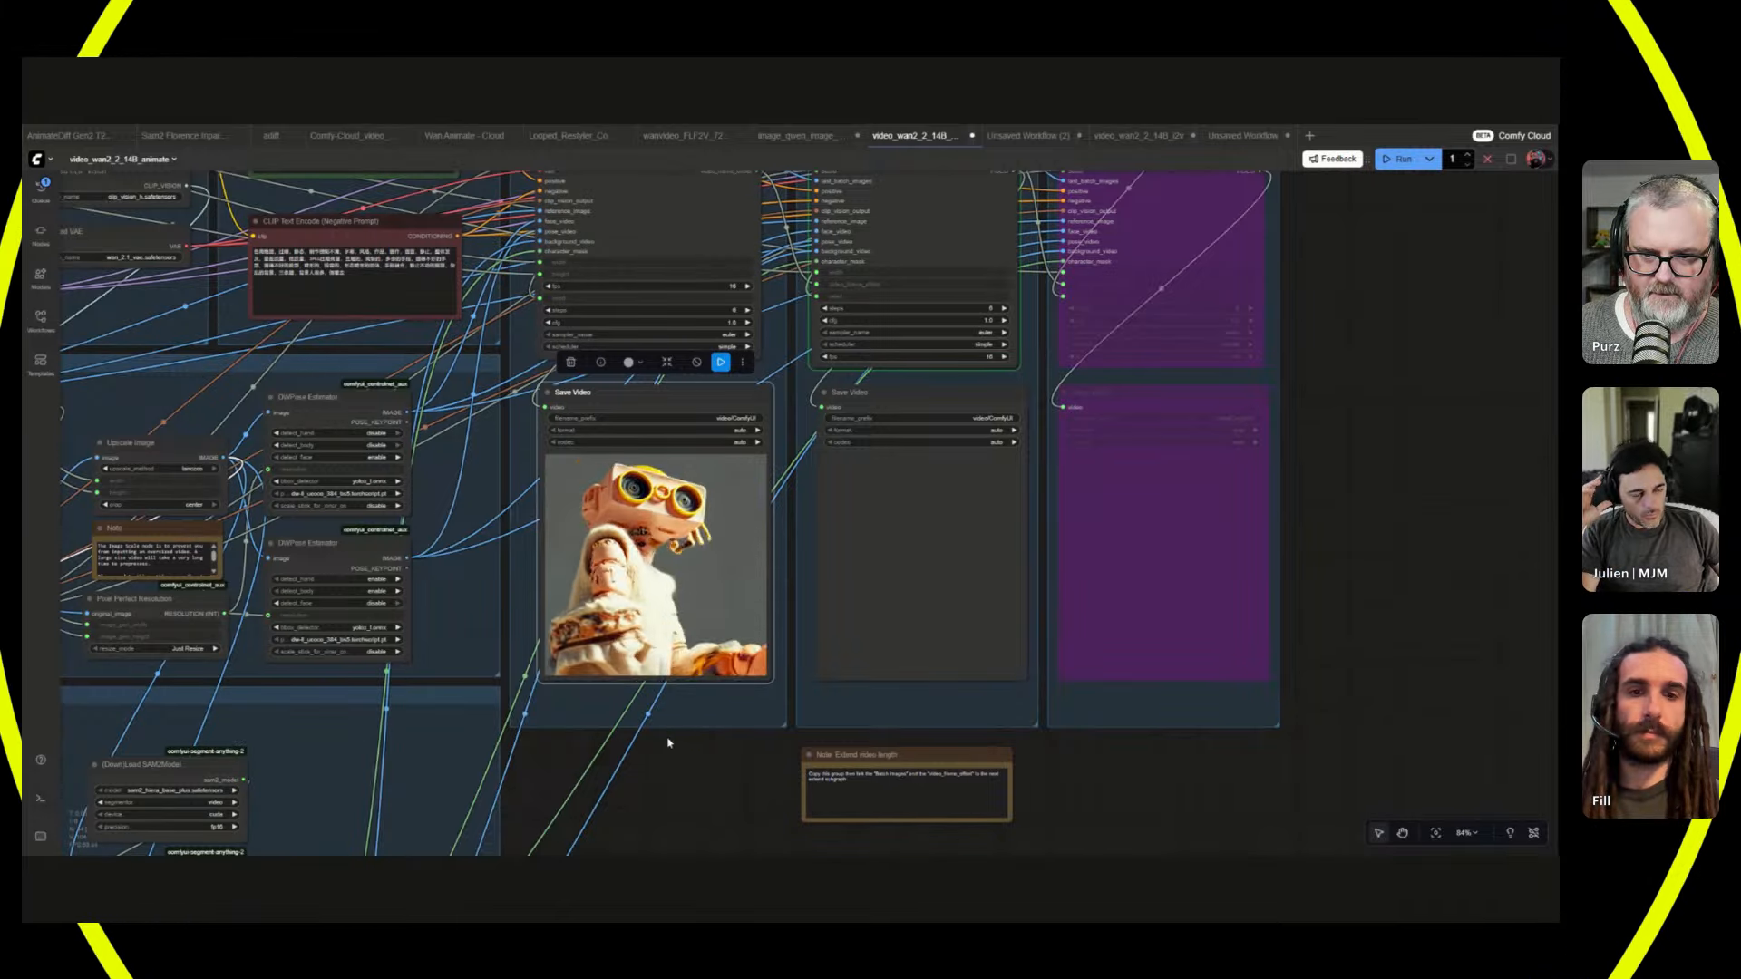
- Compare the first generated robot clip with the source video and check the nodes of the video extend groups
{"action": "scroll", "coordinate": [667, 742], "scroll_direction": "down", "scroll_amount": 3}
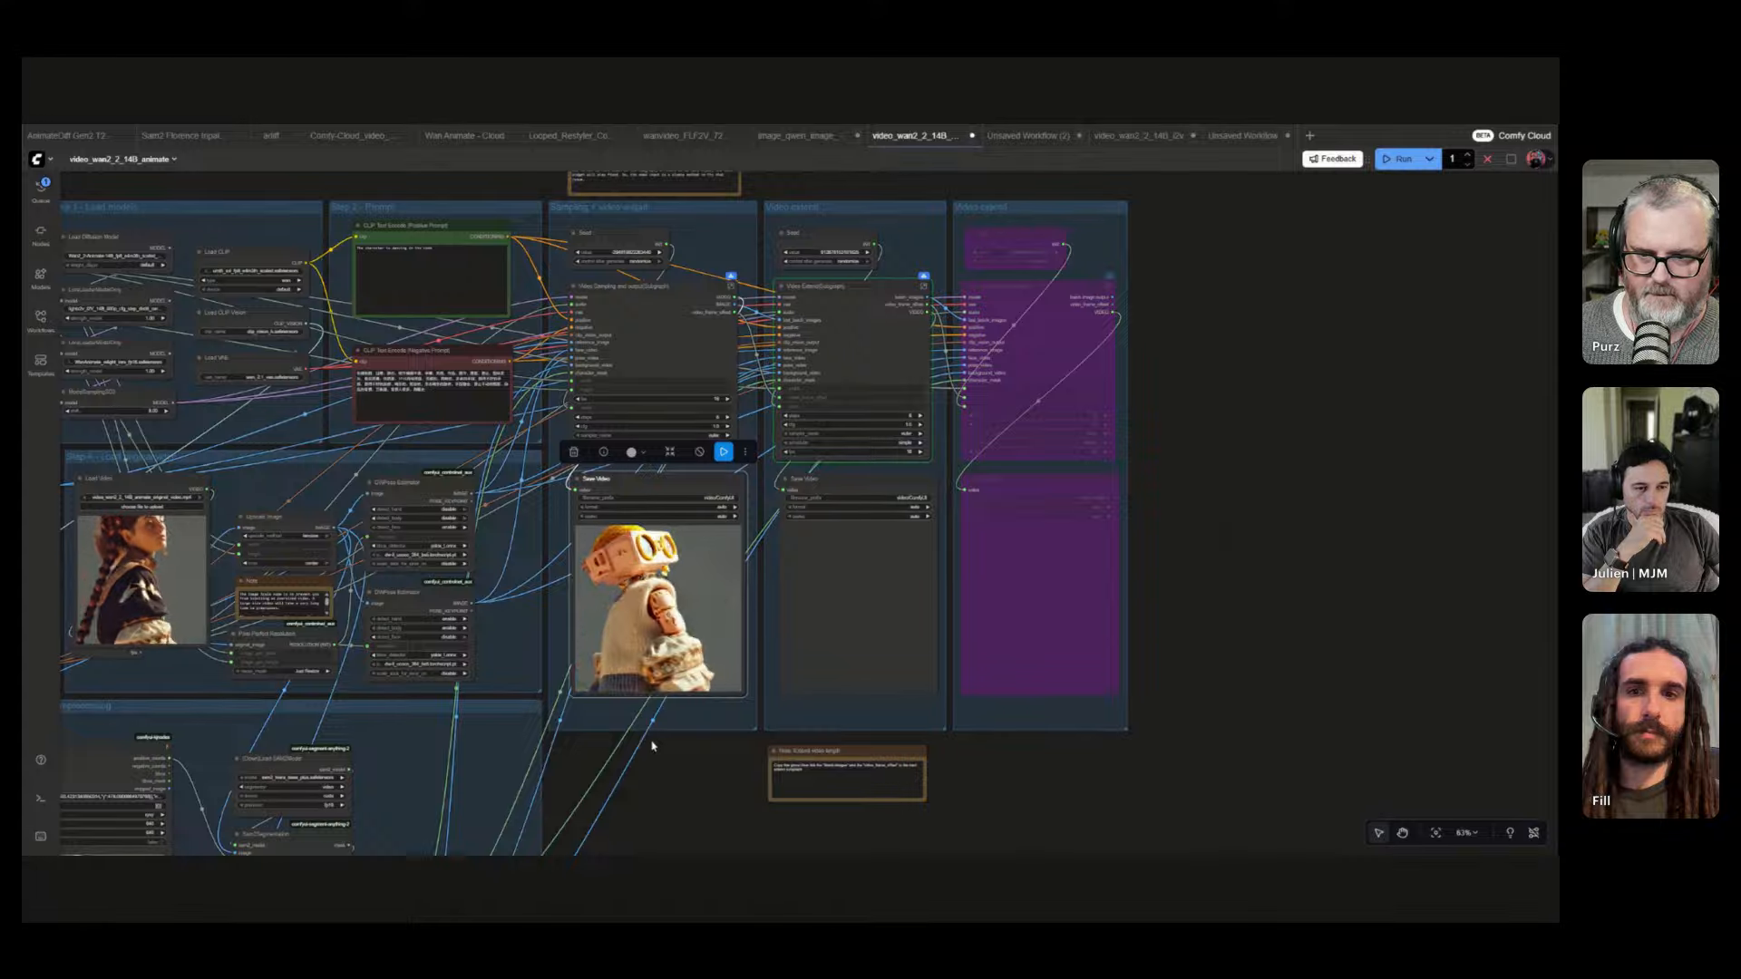
{"action": "scroll", "coordinate": [823, 727], "scroll_direction": "up", "scroll_amount": 3}
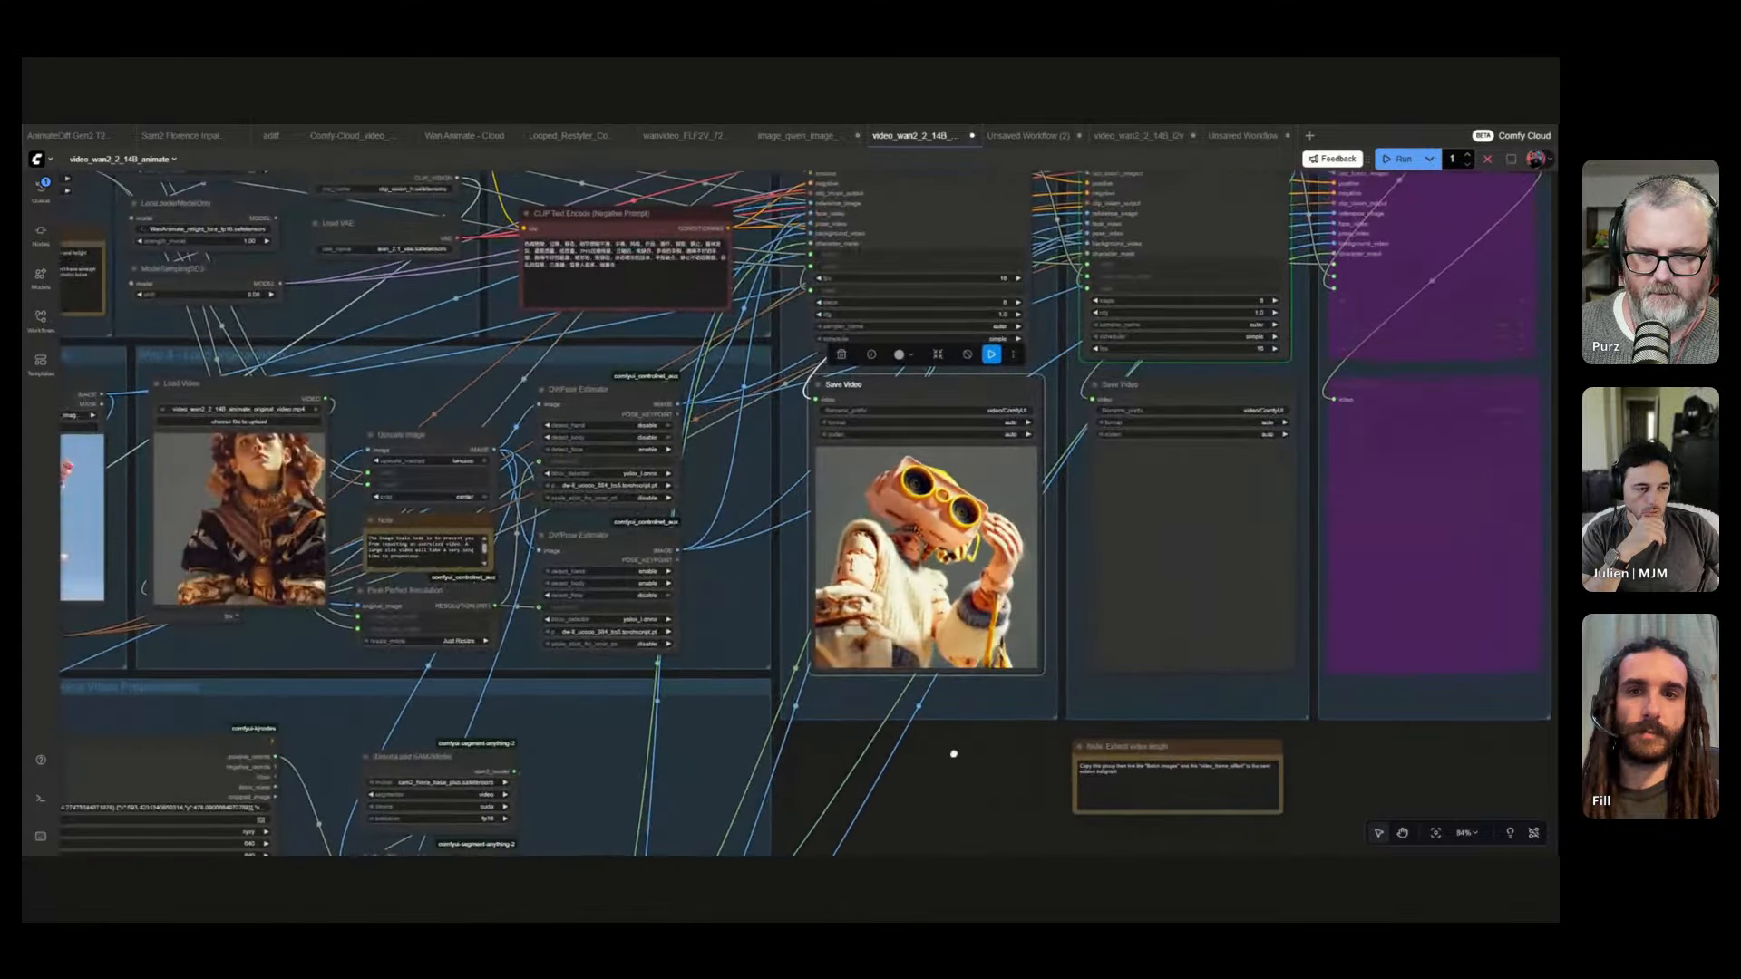
{"action": "scroll", "coordinate": [1034, 762], "scroll_direction": "left", "scroll_amount": 5}
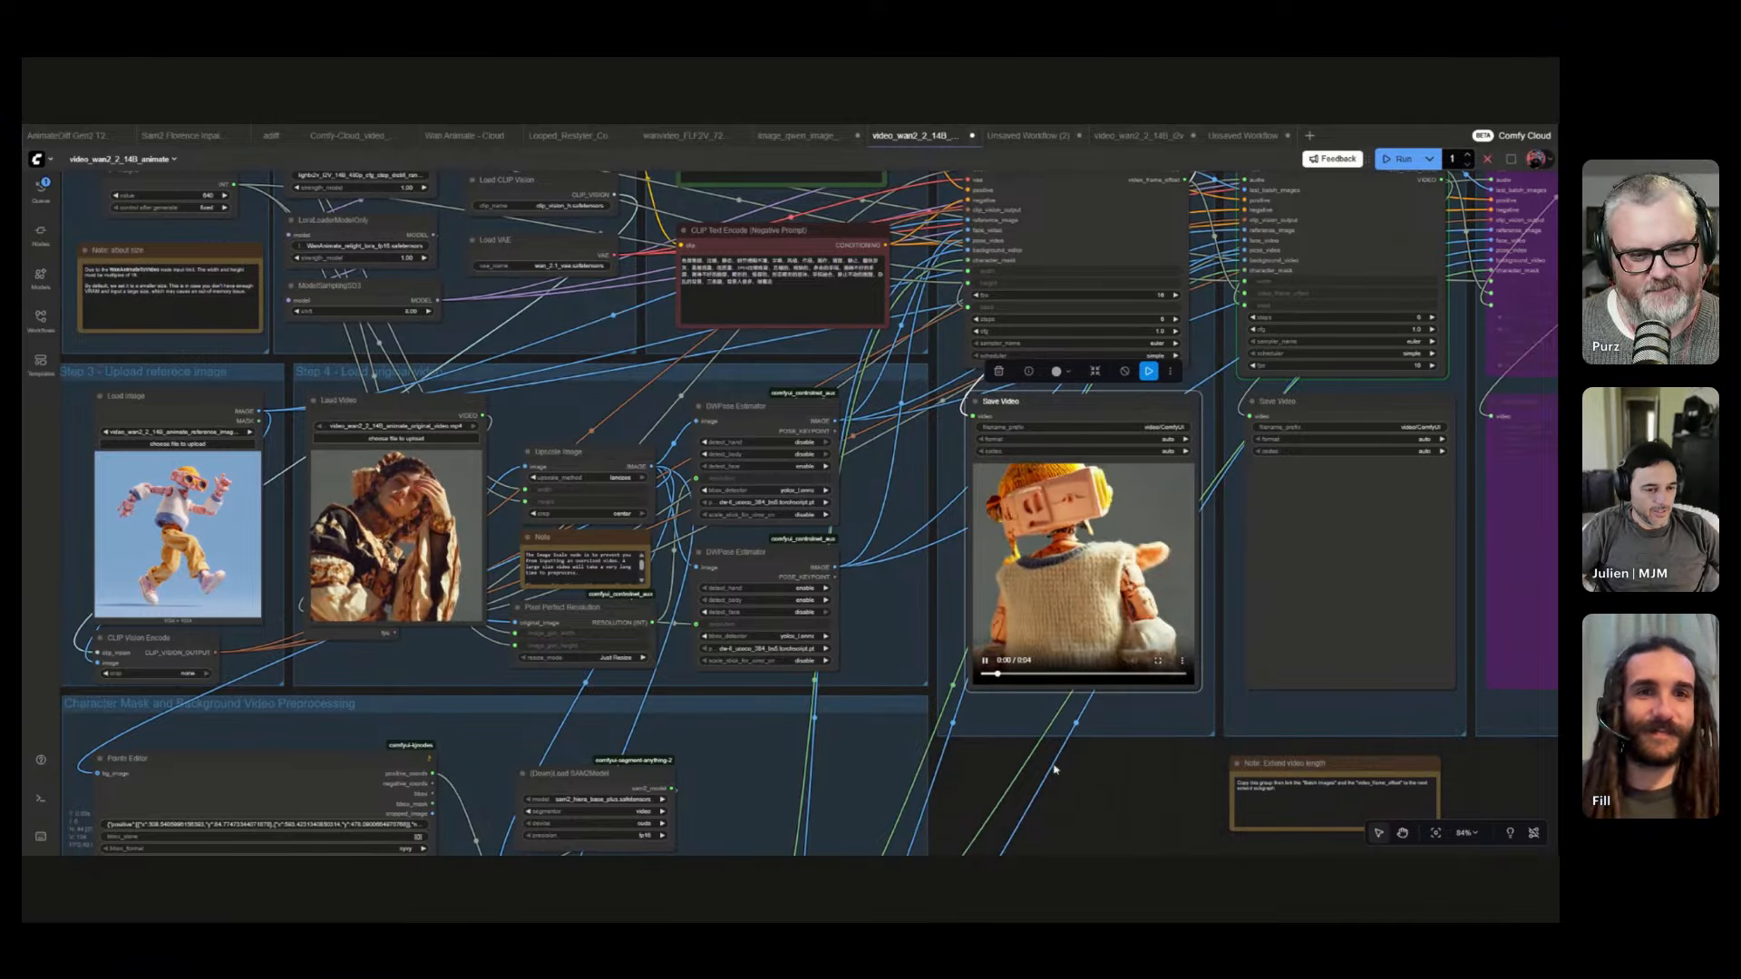
{"action": "scroll", "coordinate": [997, 780], "scroll_direction": "up", "scroll_amount": 2}
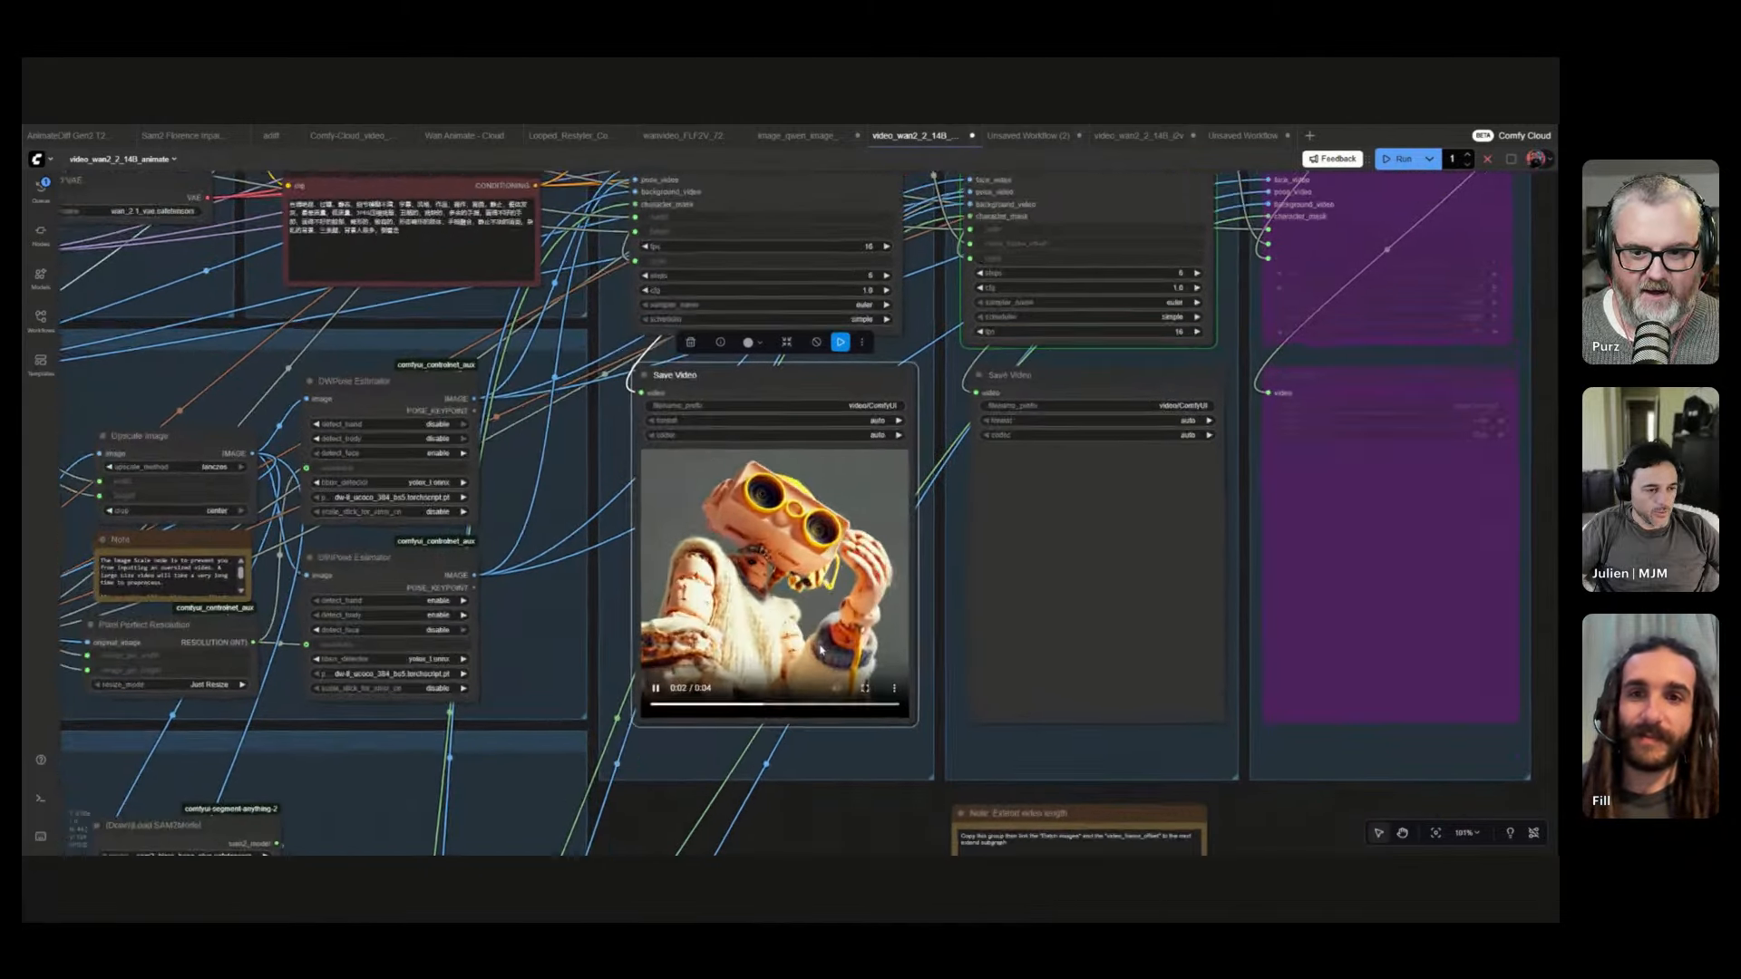
{"action": "scroll", "coordinate": [821, 649], "scroll_direction": "up", "scroll_amount": 2}
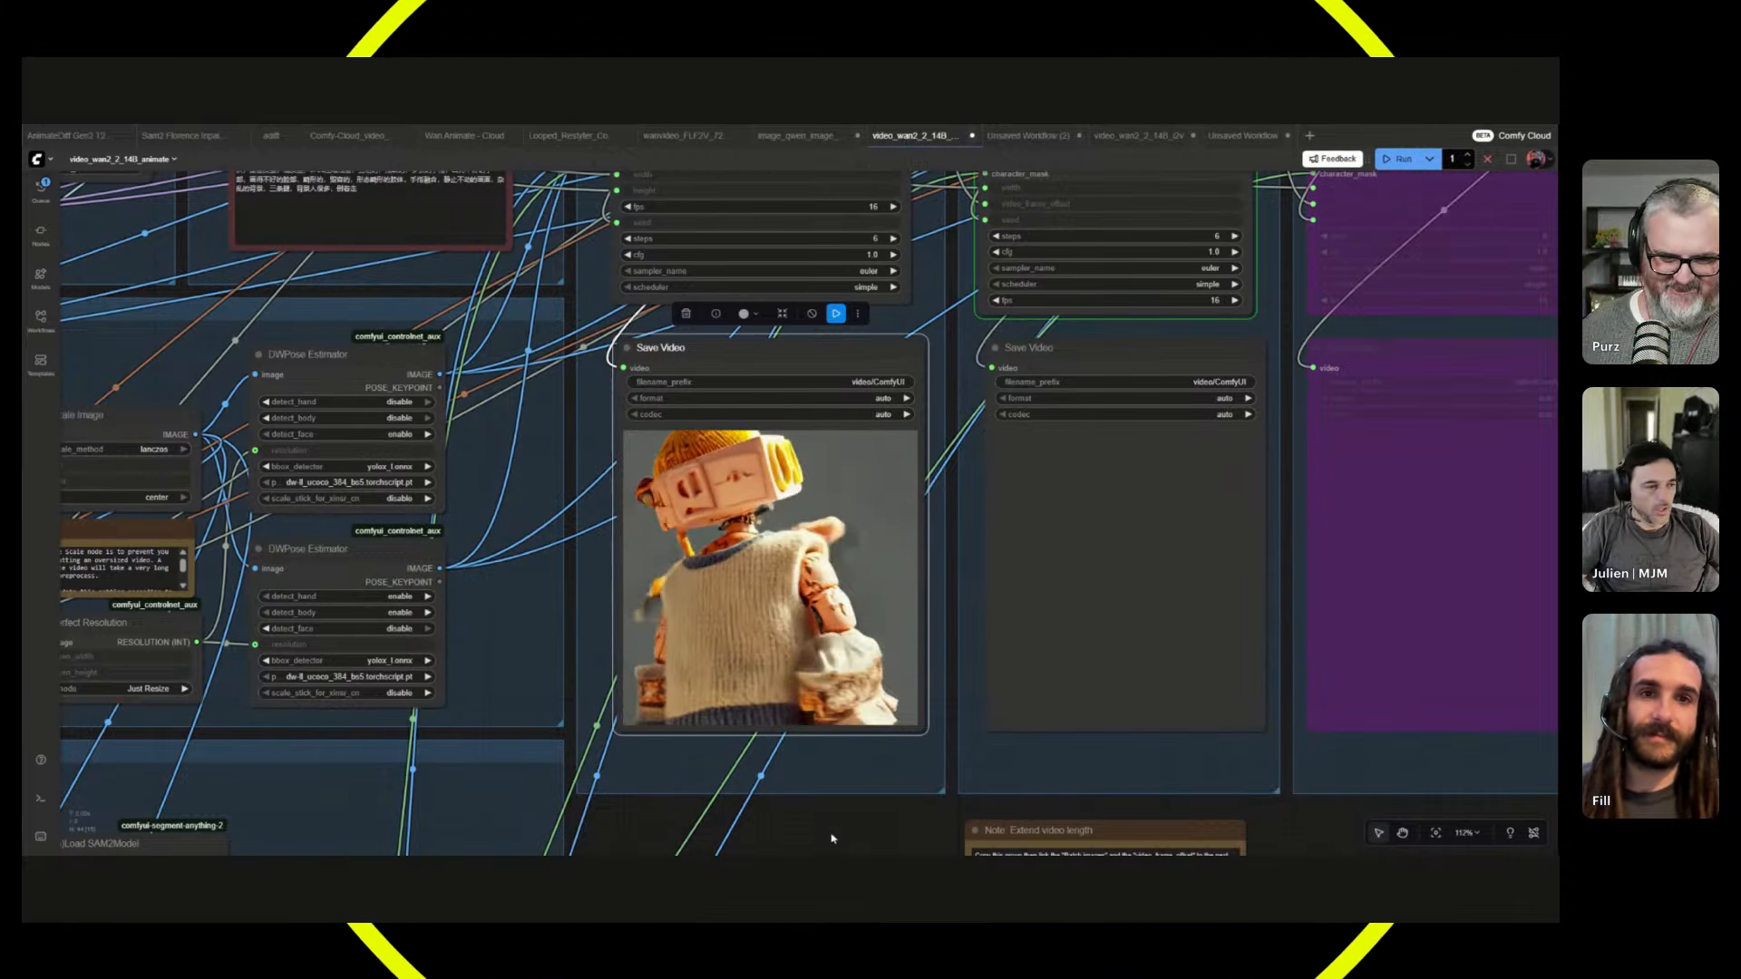
{"action": "scroll", "coordinate": [832, 838], "scroll_direction": "down", "scroll_amount": 5}
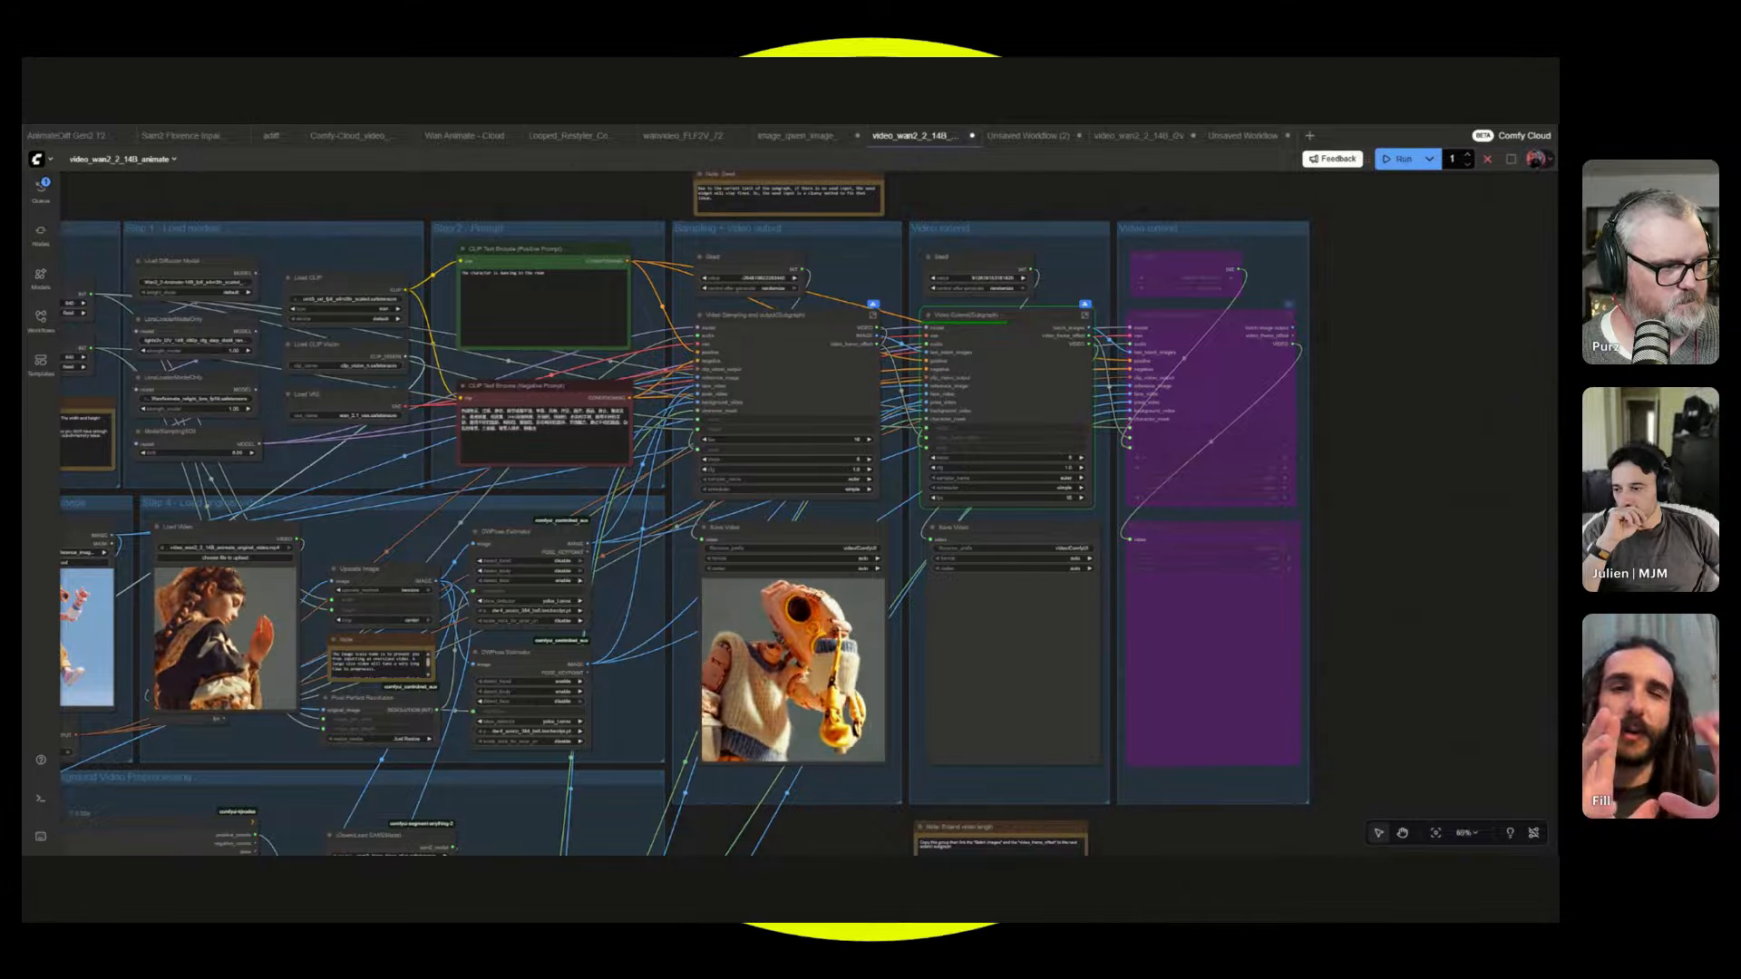
{"action": "mouse_move", "coordinate": [845, 697]}
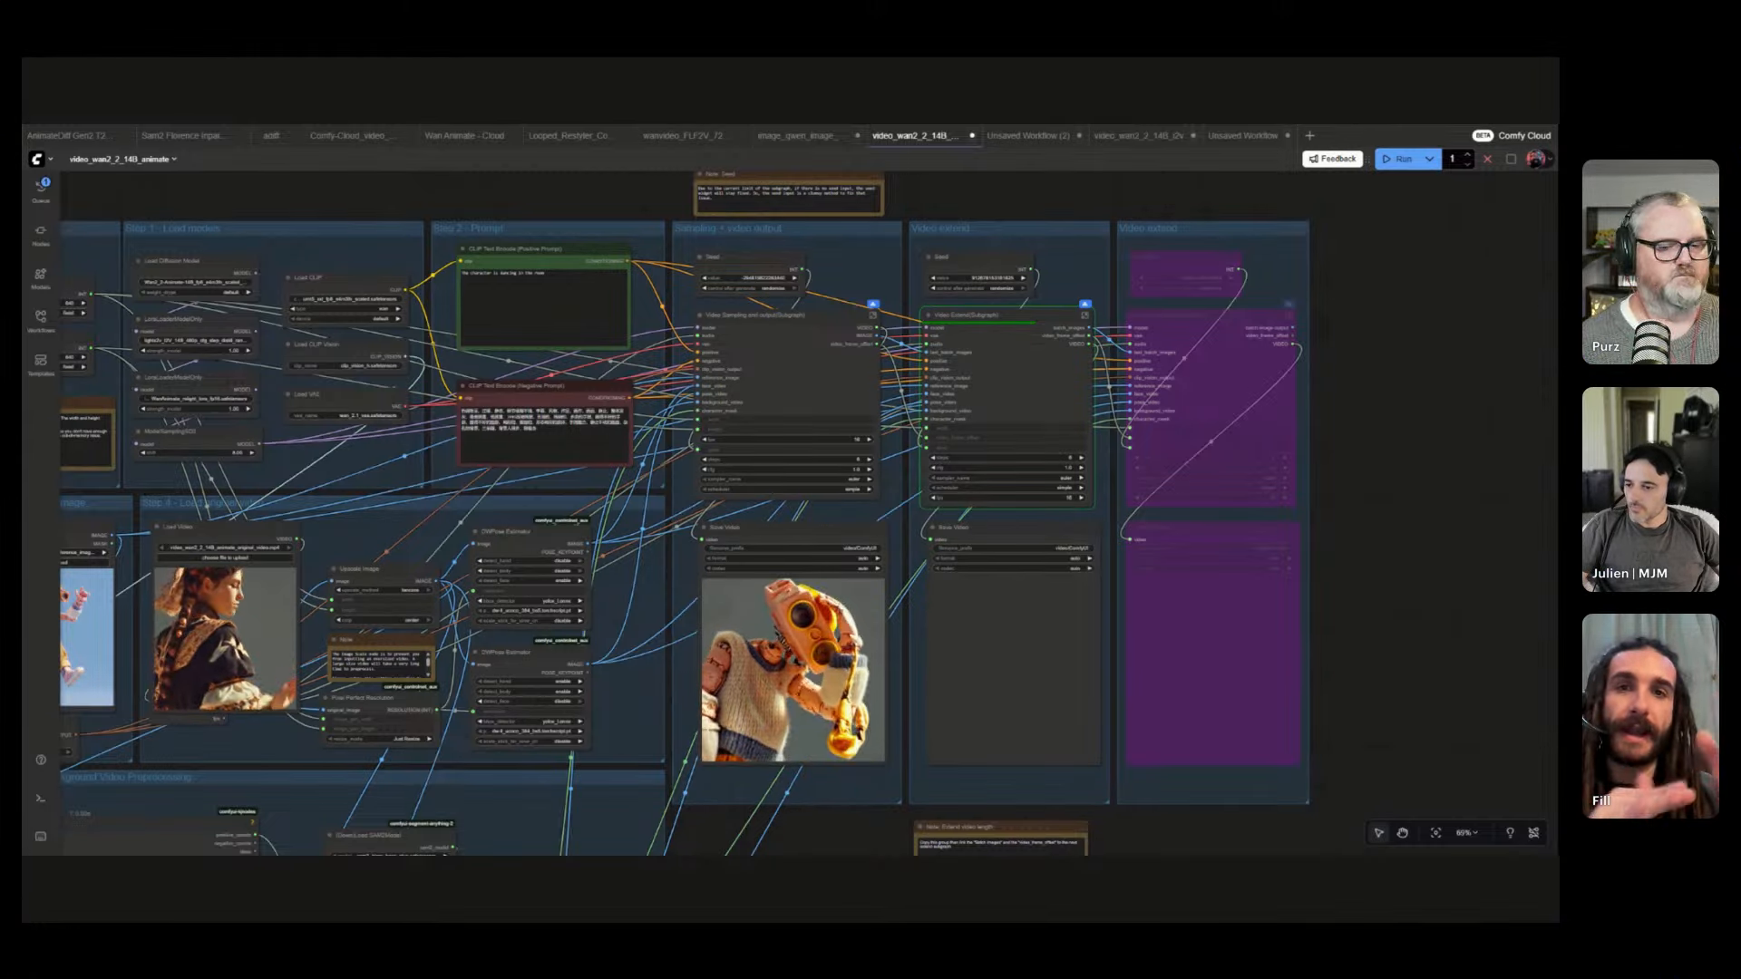
{"action": "scroll", "coordinate": [701, 605], "scroll_direction": "up", "scroll_amount": 4}
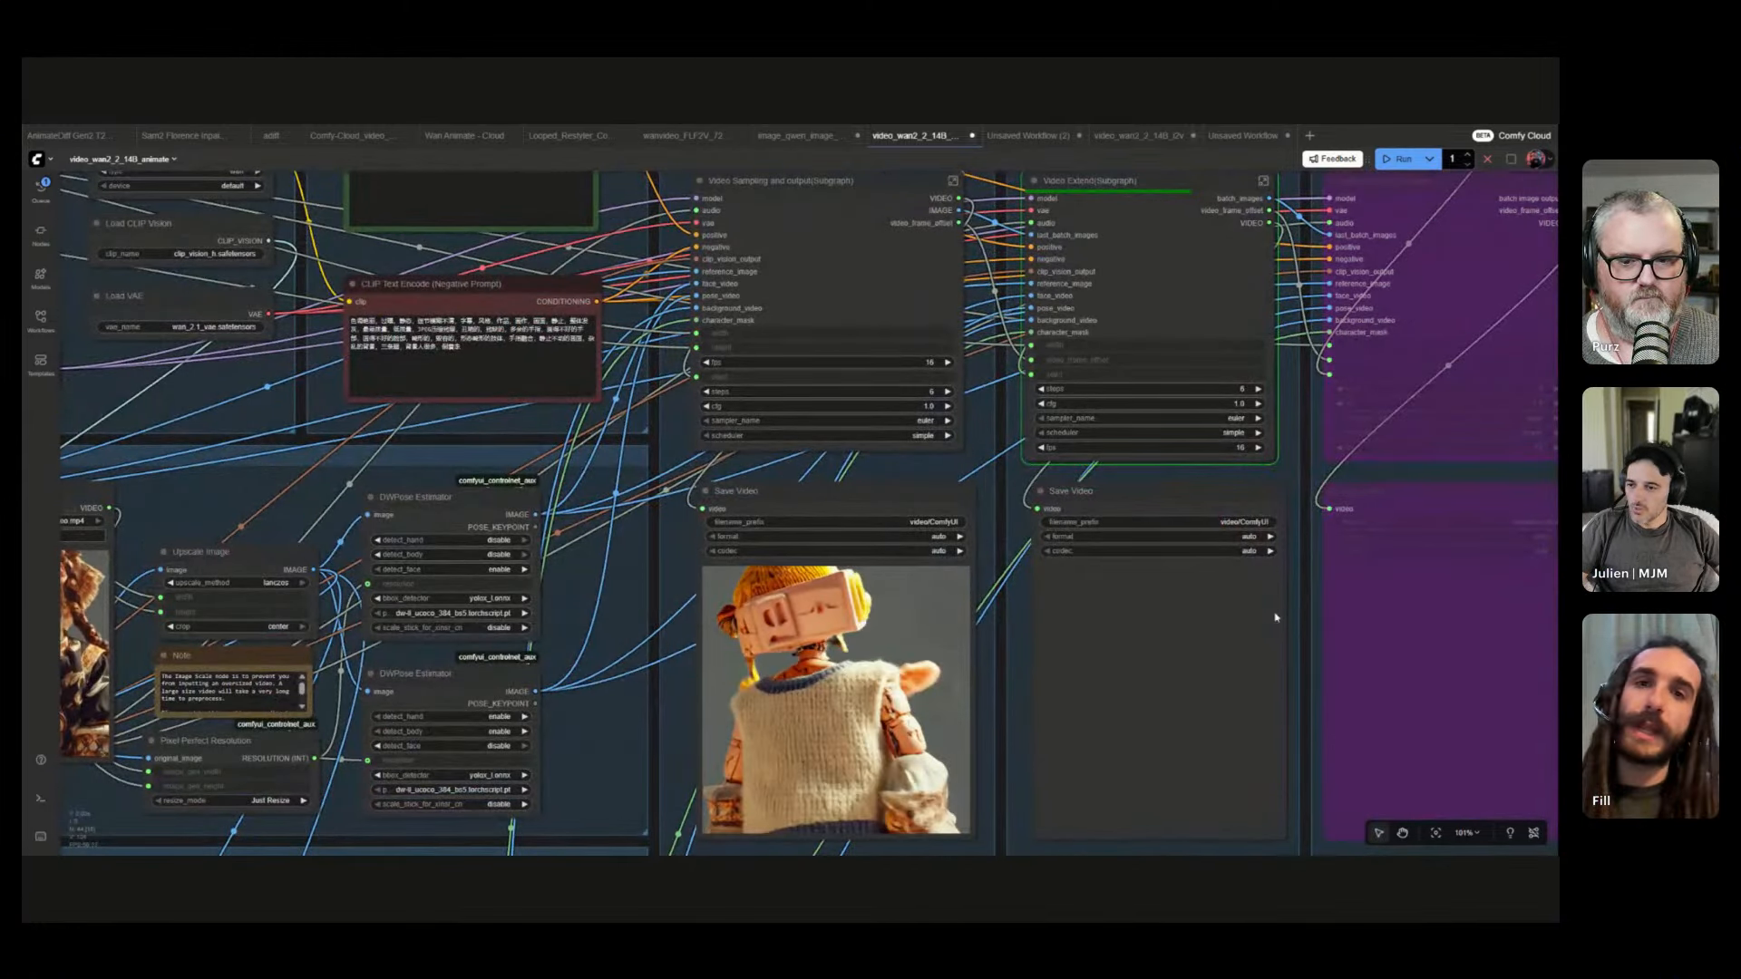
- Play the extended clip in the first Video extend group's Save Video node and compare it with the first output
{"action": "left_click_drag", "start_coordinate": [1279, 615], "coordinate": [1180, 609]}
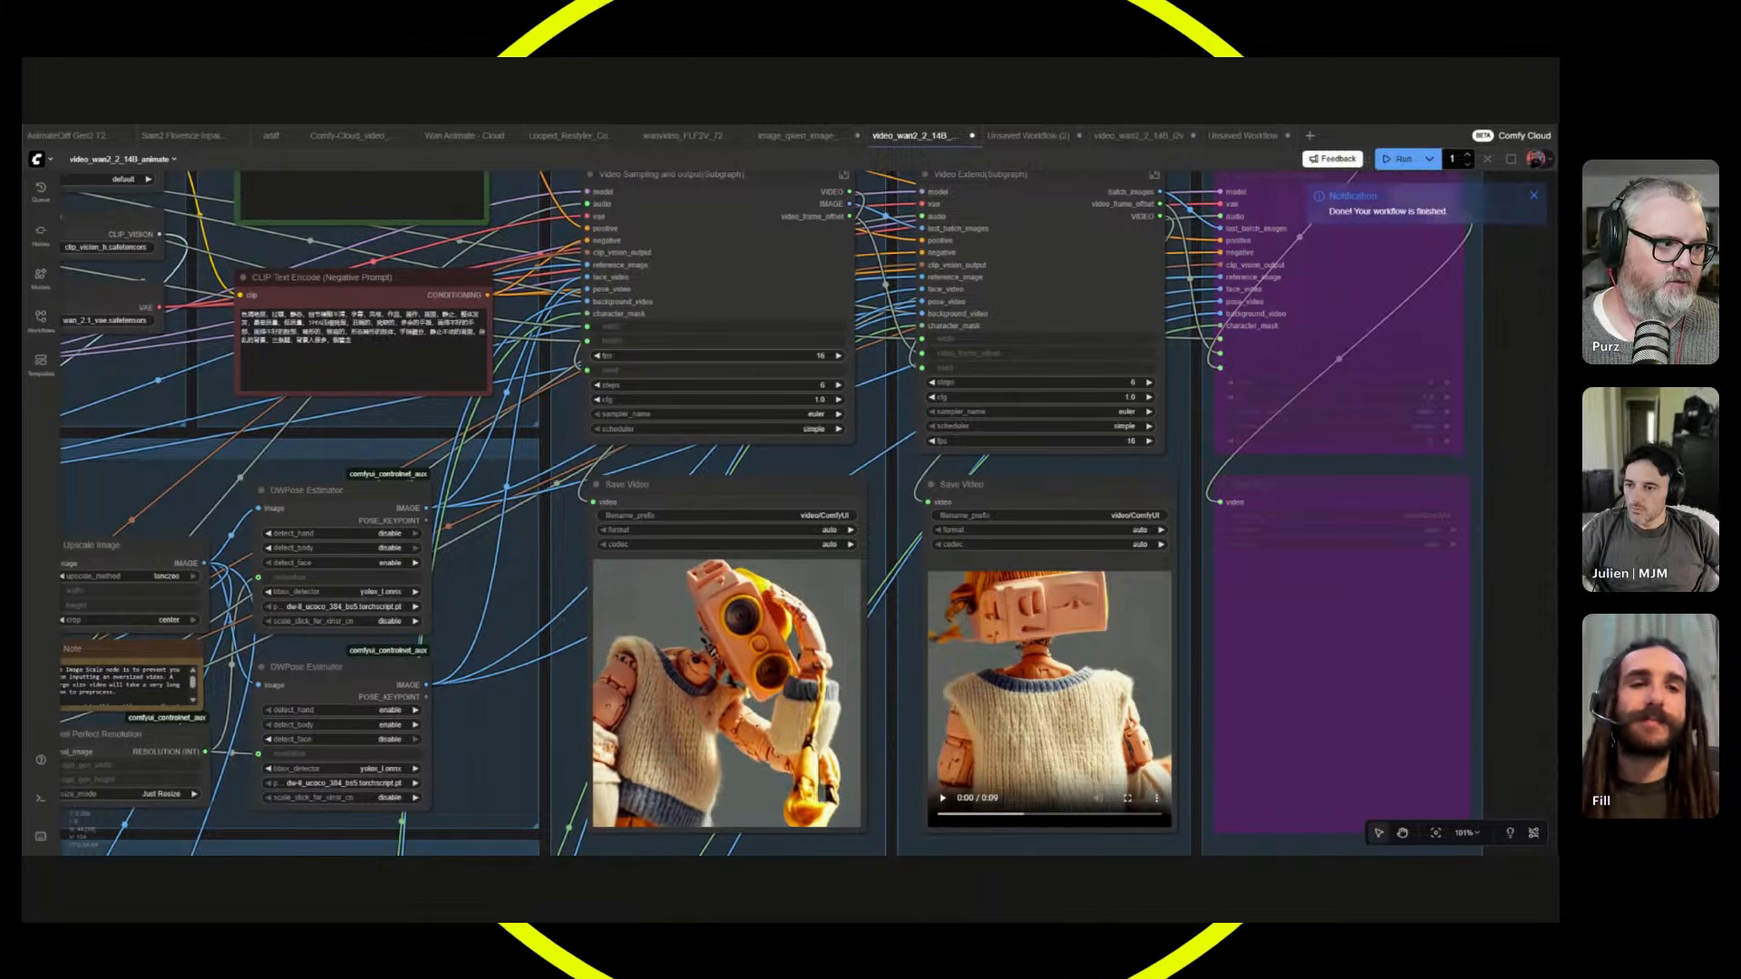
{"action": "left_click", "coordinate": [948, 689]}
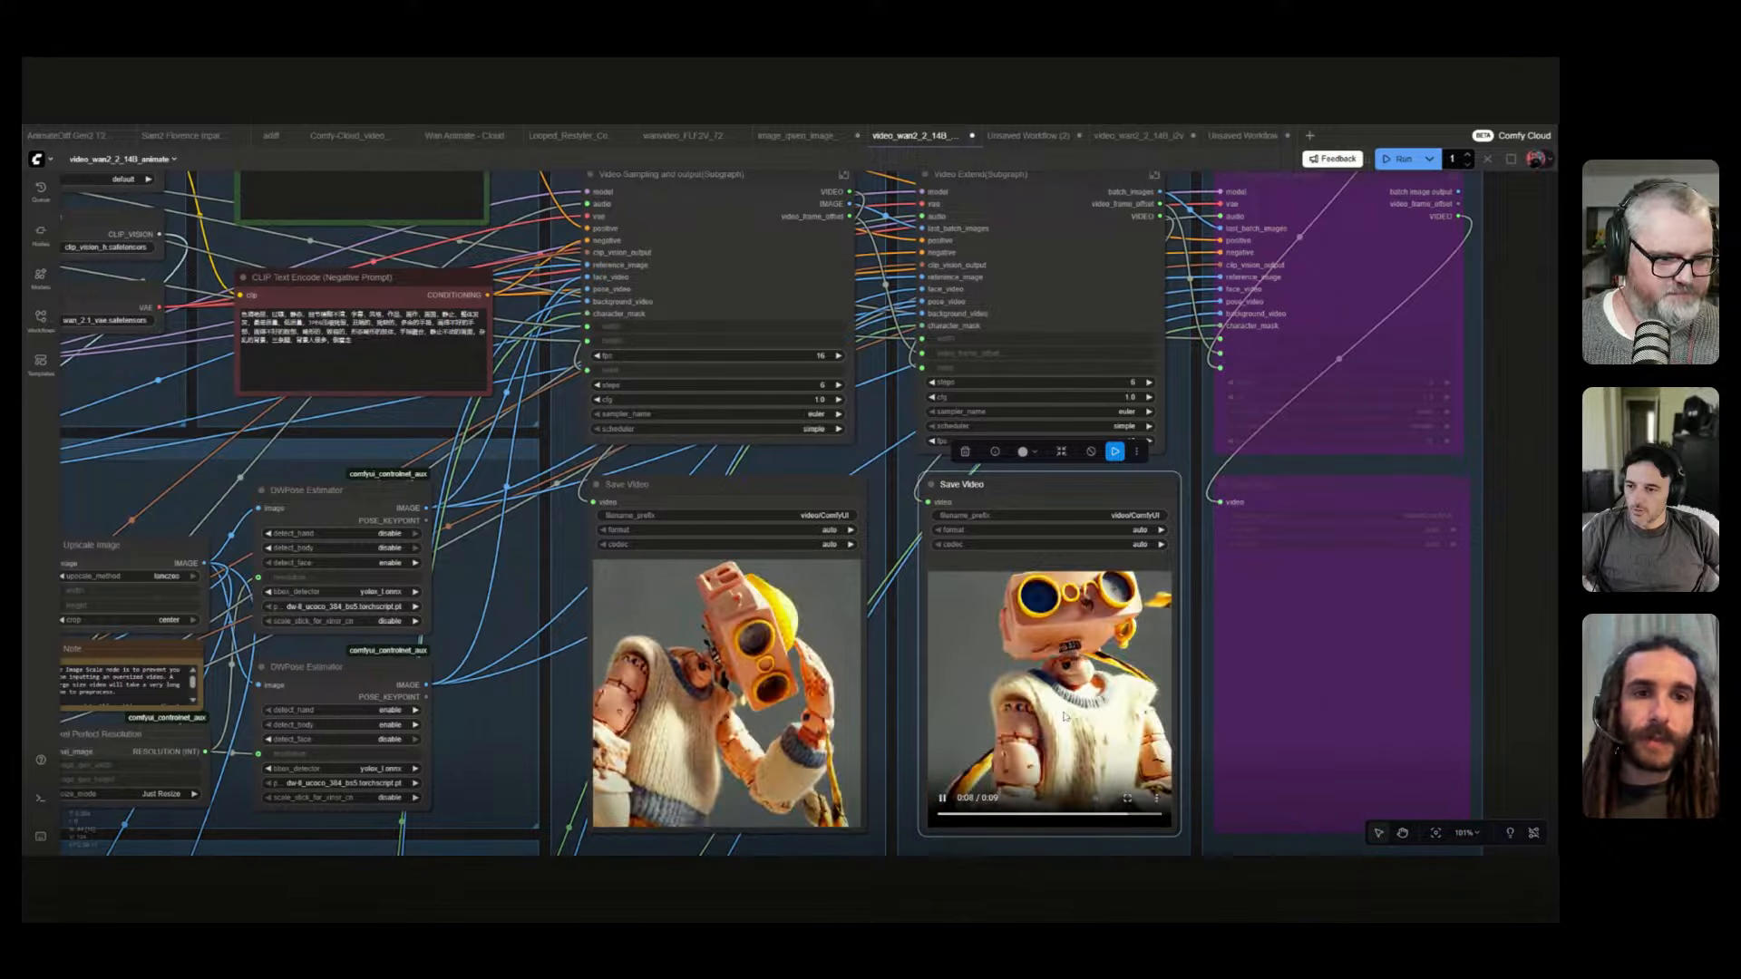
{"action": "left_click_drag", "start_coordinate": [1073, 716], "coordinate": [999, 623]}
{"action": "scroll", "coordinate": [721, 776], "scroll_direction": "down", "scroll_amount": 3}
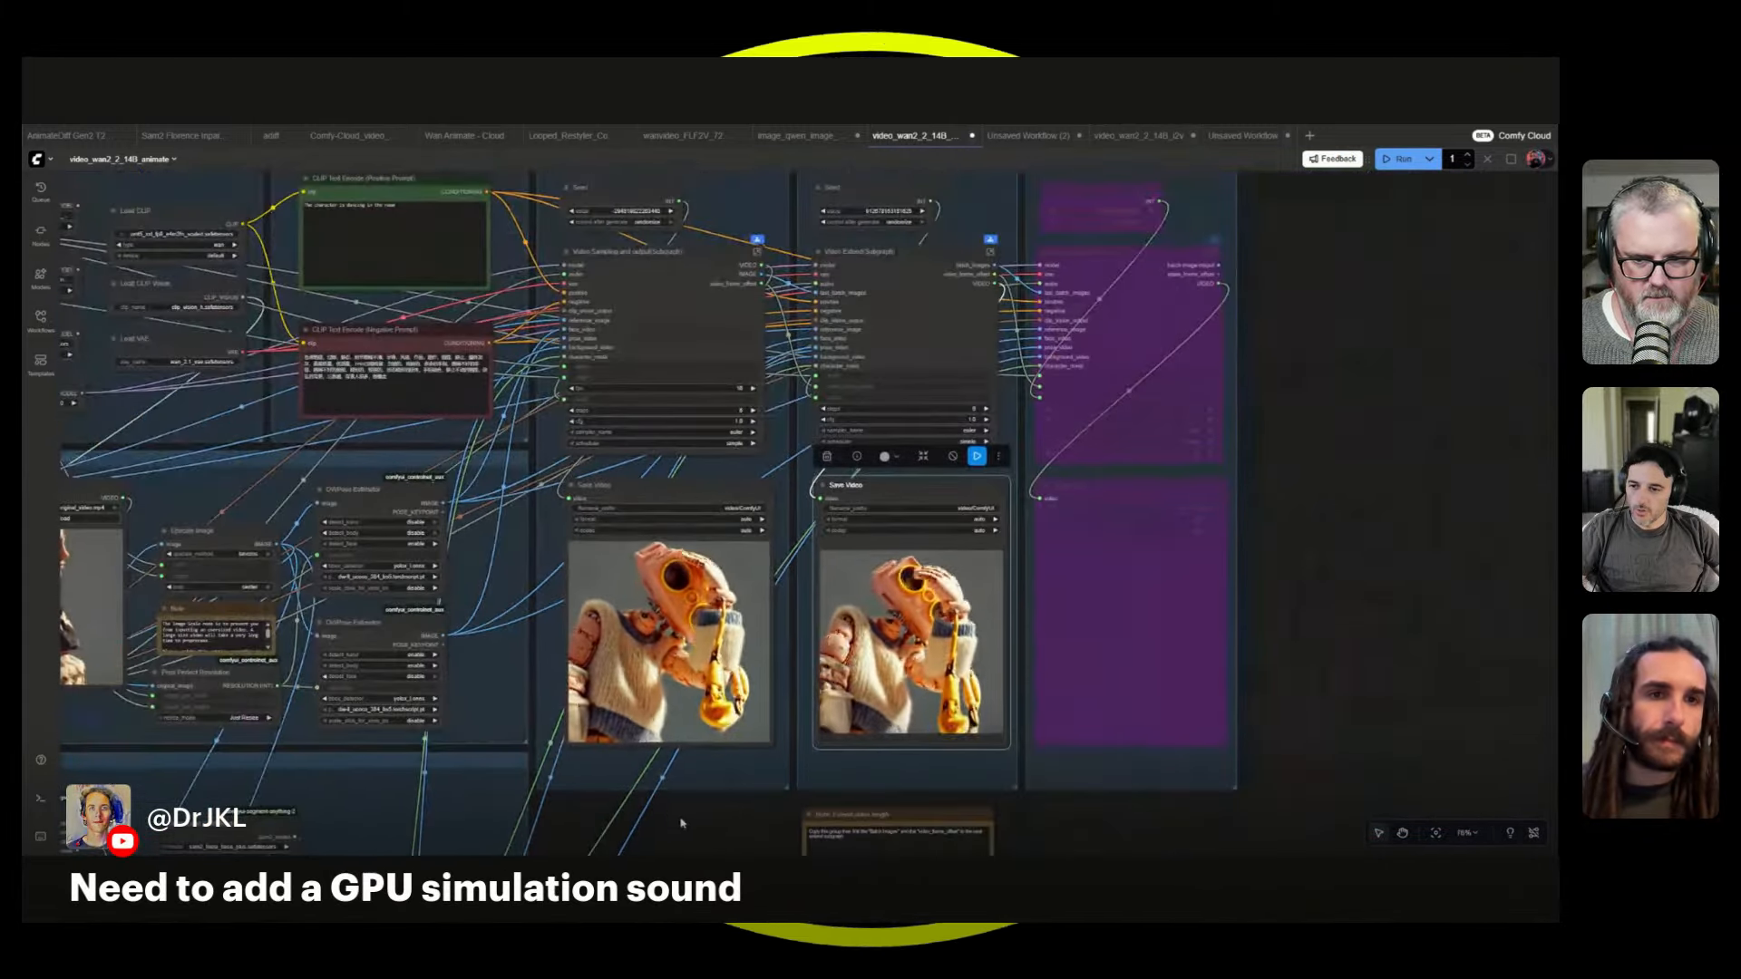
- Load the clip of two men talking as the source video and image (127).png as the reference image, and check both previews
{"action": "left_click_drag", "start_coordinate": [665, 805], "coordinate": [1363, 711]}
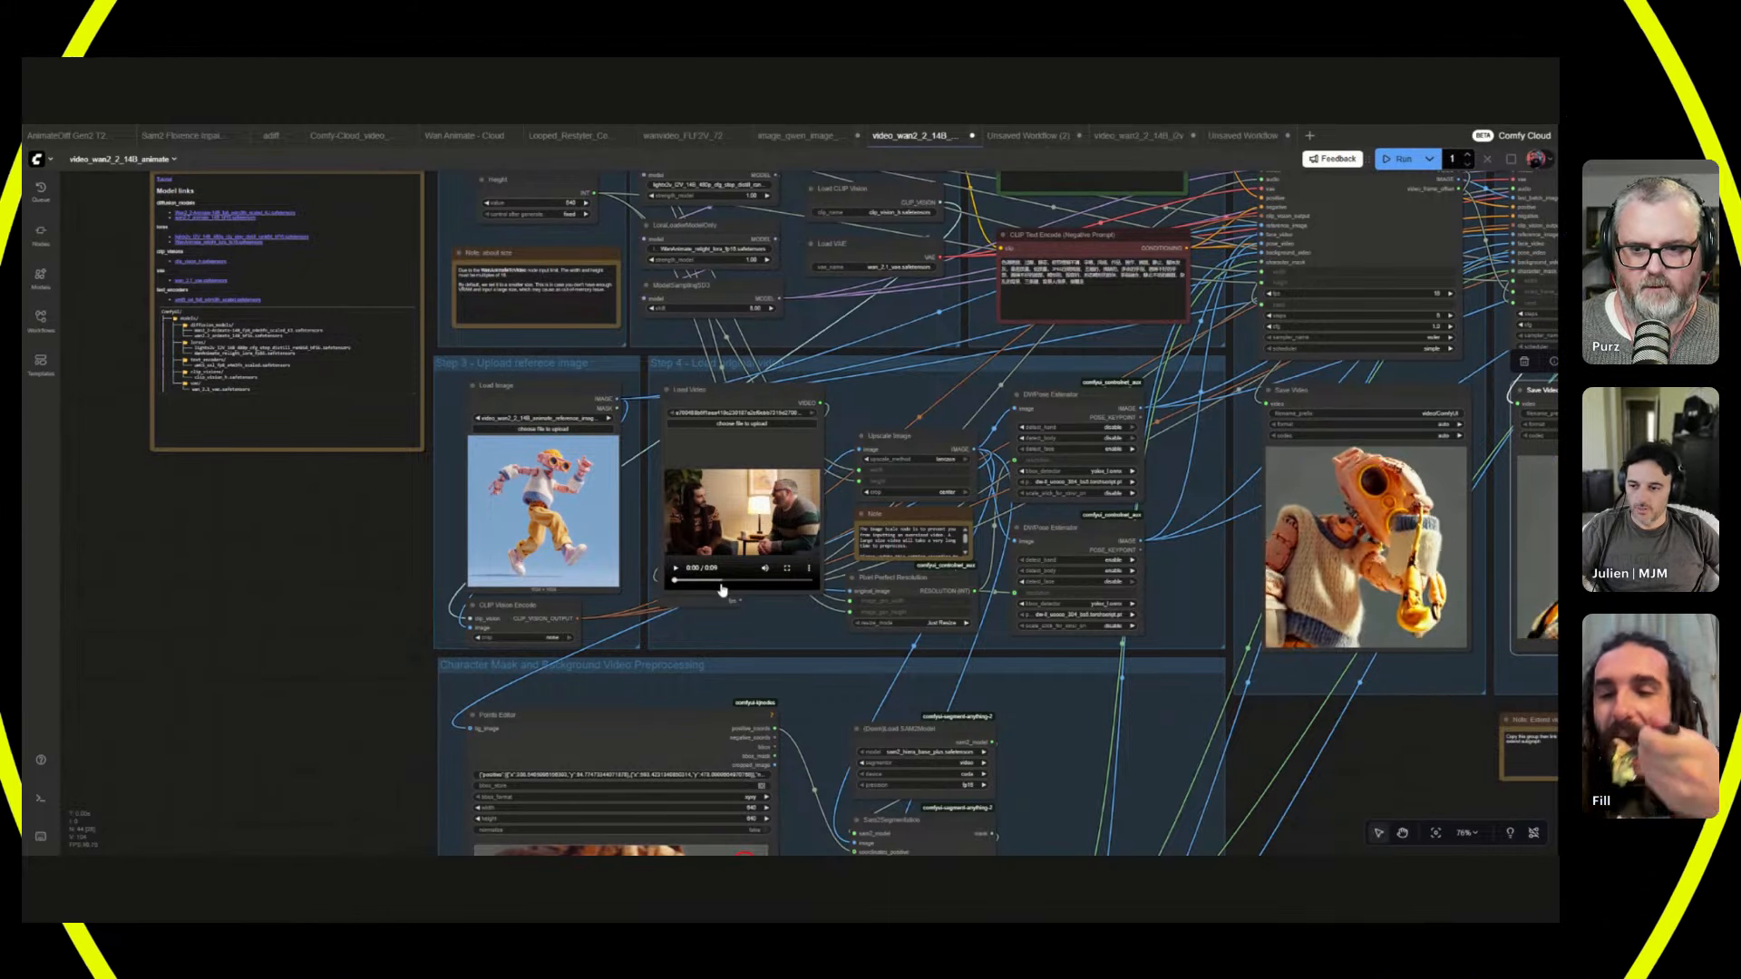
{"action": "scroll", "coordinate": [721, 590], "scroll_direction": "up", "scroll_amount": 5}
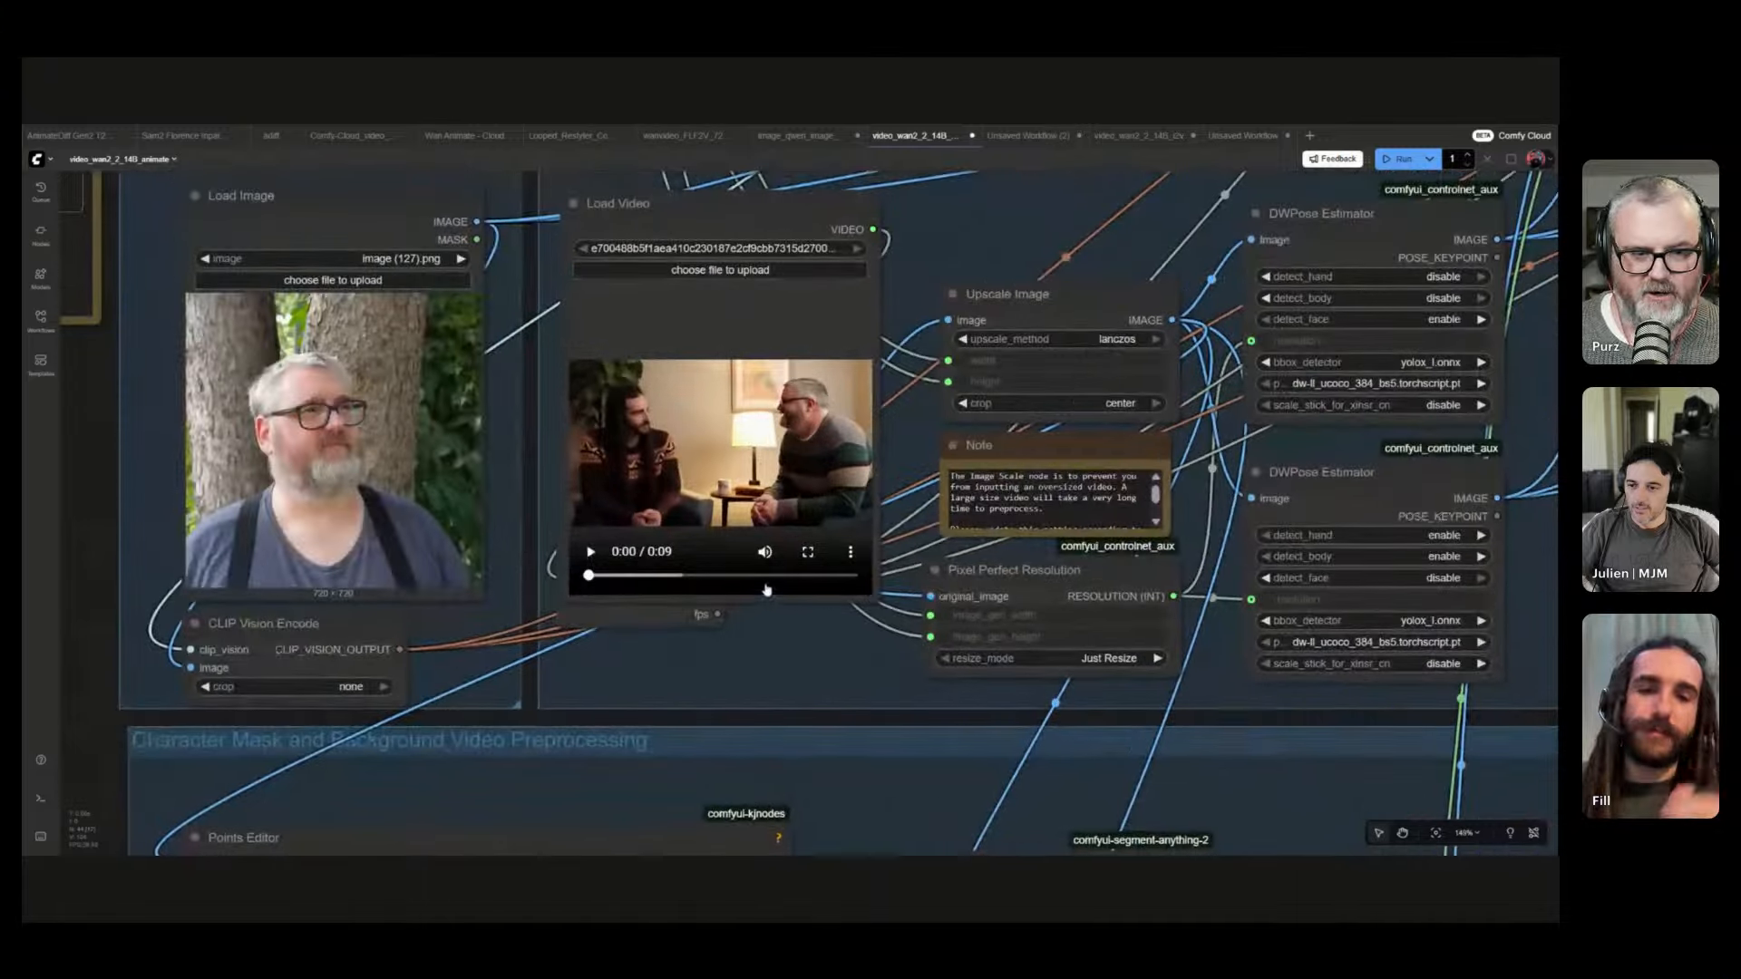
{"action": "scroll", "coordinate": [760, 640], "scroll_direction": "up", "scroll_amount": 2}
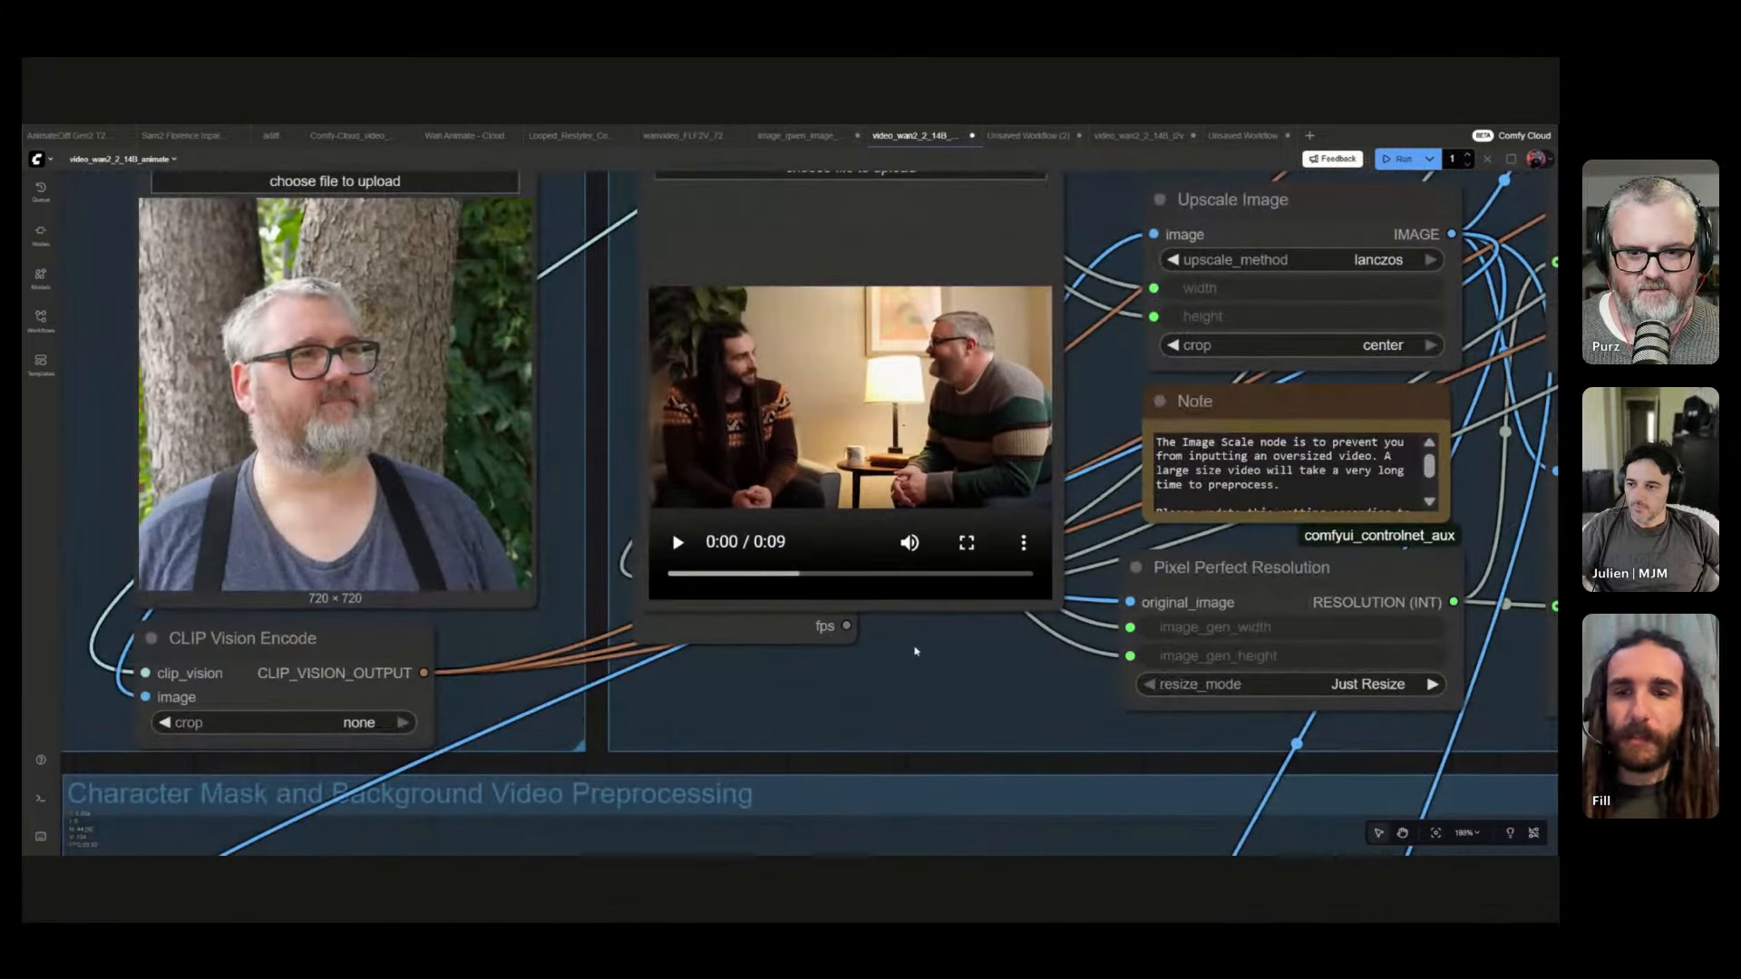
{"action": "scroll", "coordinate": [923, 674], "scroll_direction": "down", "scroll_amount": 2}
{"action": "scroll", "coordinate": [950, 675], "scroll_direction": "down", "scroll_amount": 4}
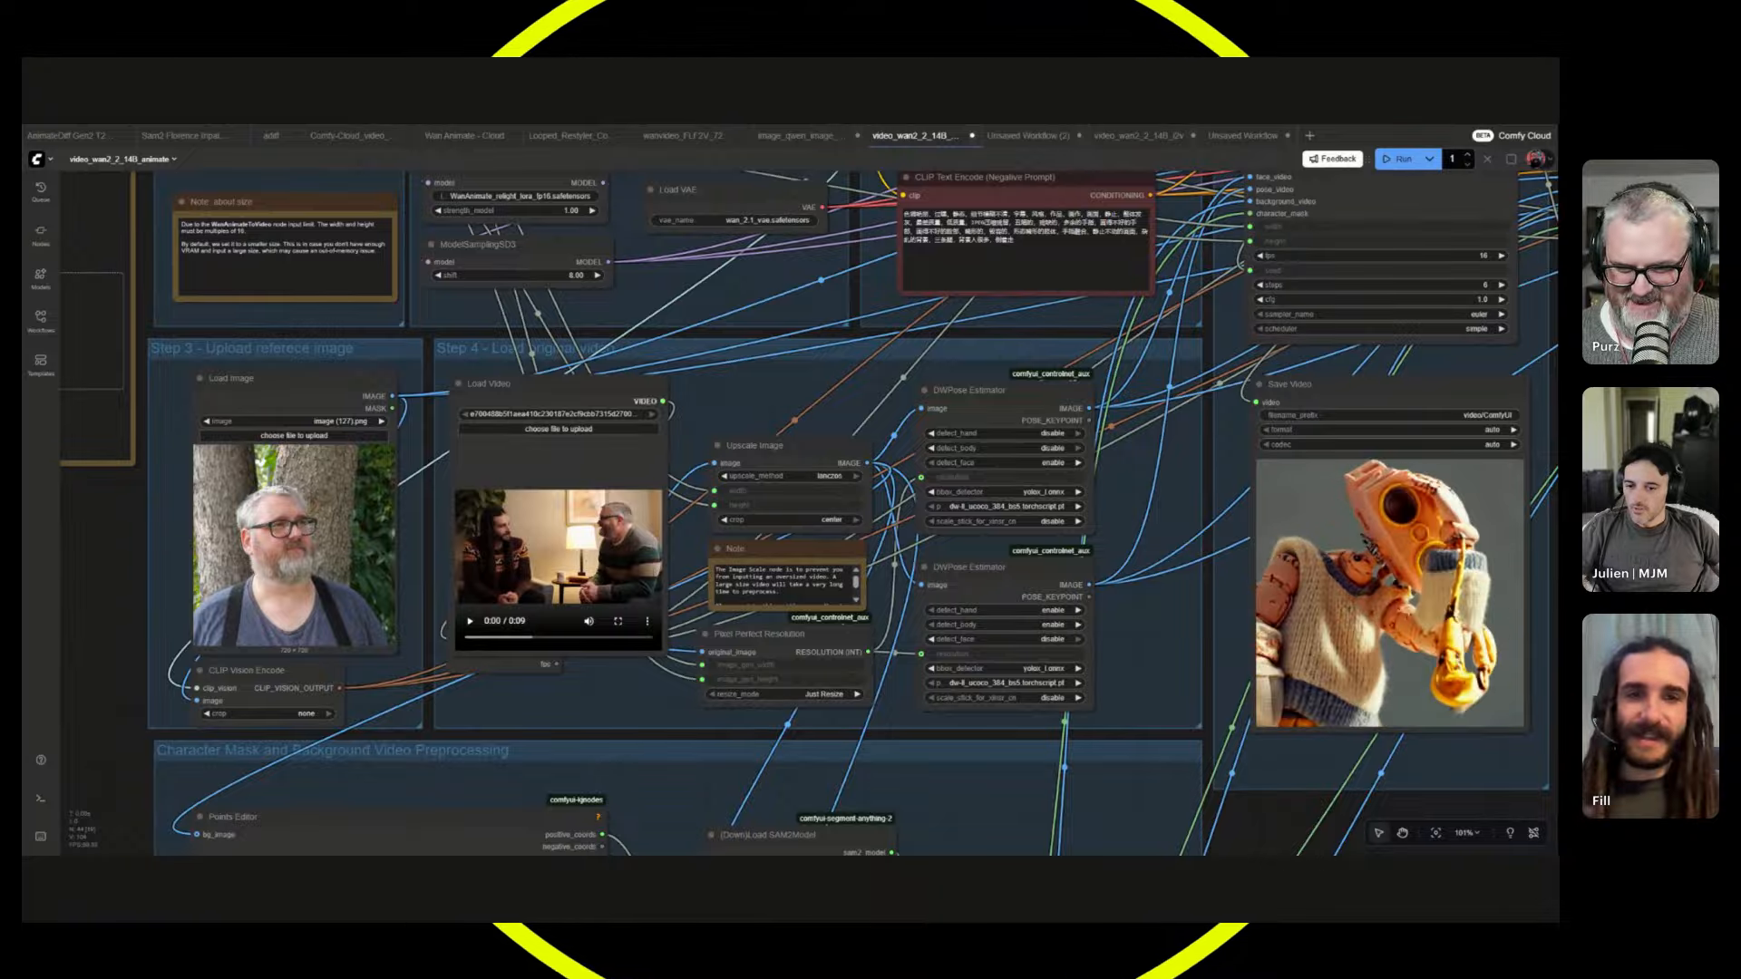
- Move the Load Video node up to uncover the node beneath it, and bring the video output groups into view
{"action": "left_click_drag", "start_coordinate": [544, 384], "coordinate": [526, 327]}
{"action": "scroll", "coordinate": [594, 673], "scroll_direction": "down", "scroll_amount": 2}
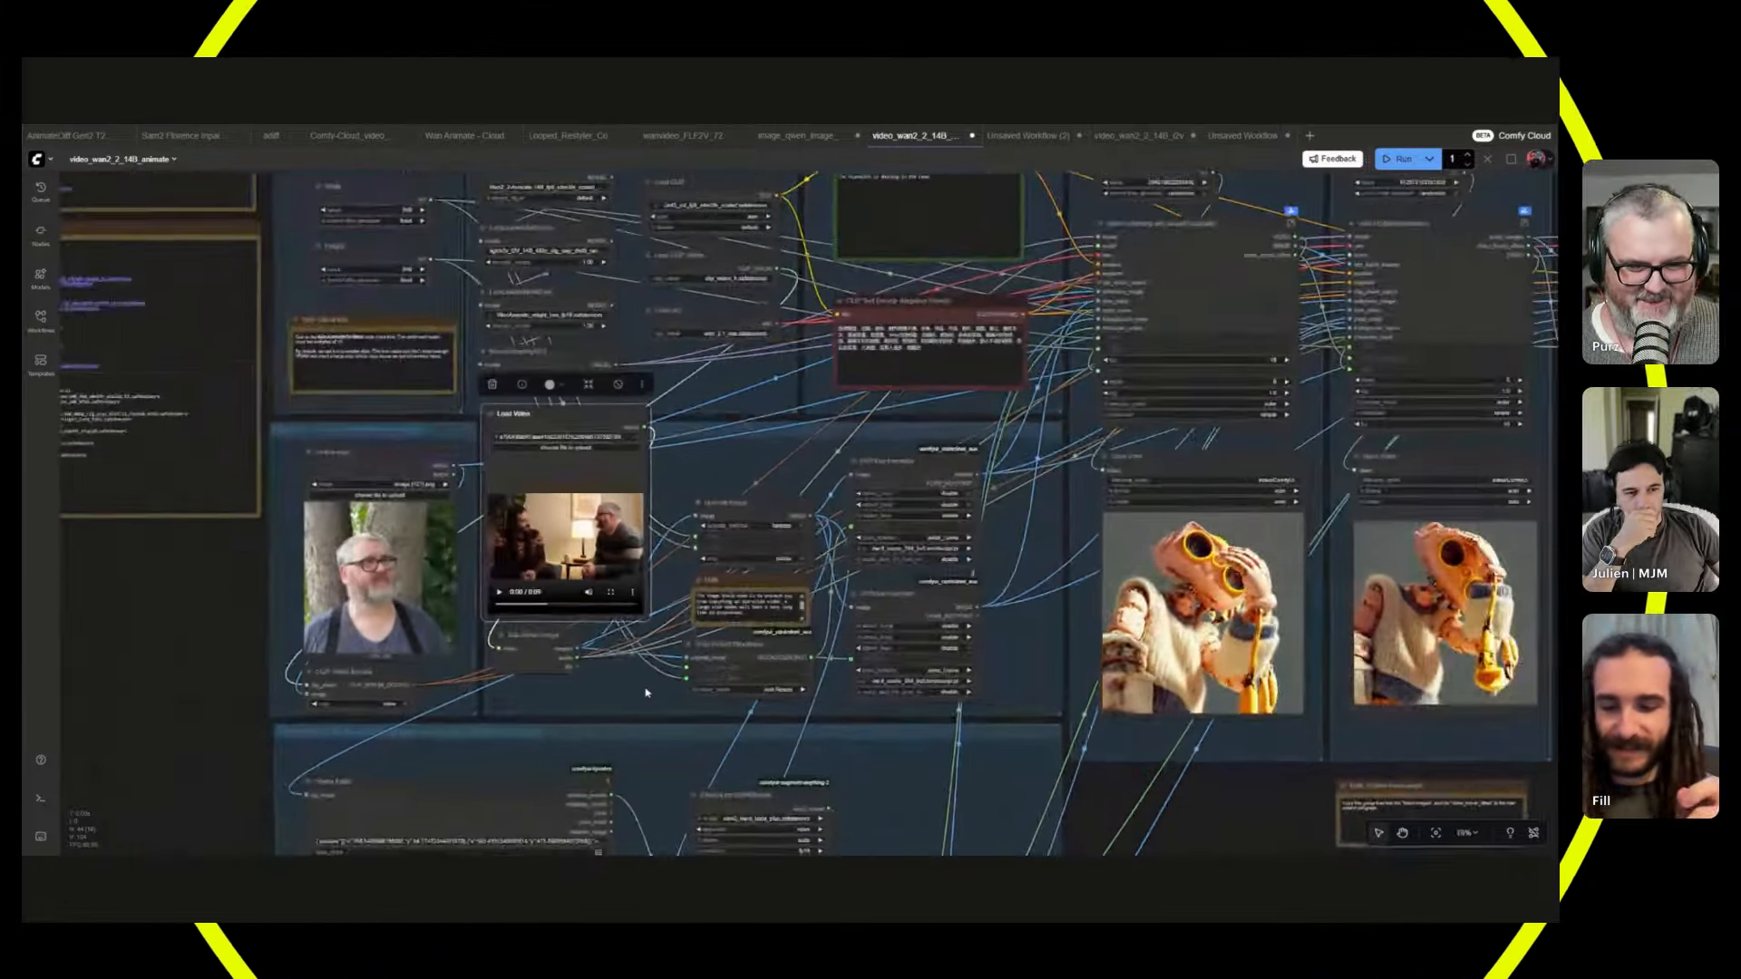
{"action": "scroll", "coordinate": [589, 662], "scroll_direction": "right", "scroll_amount": 5}
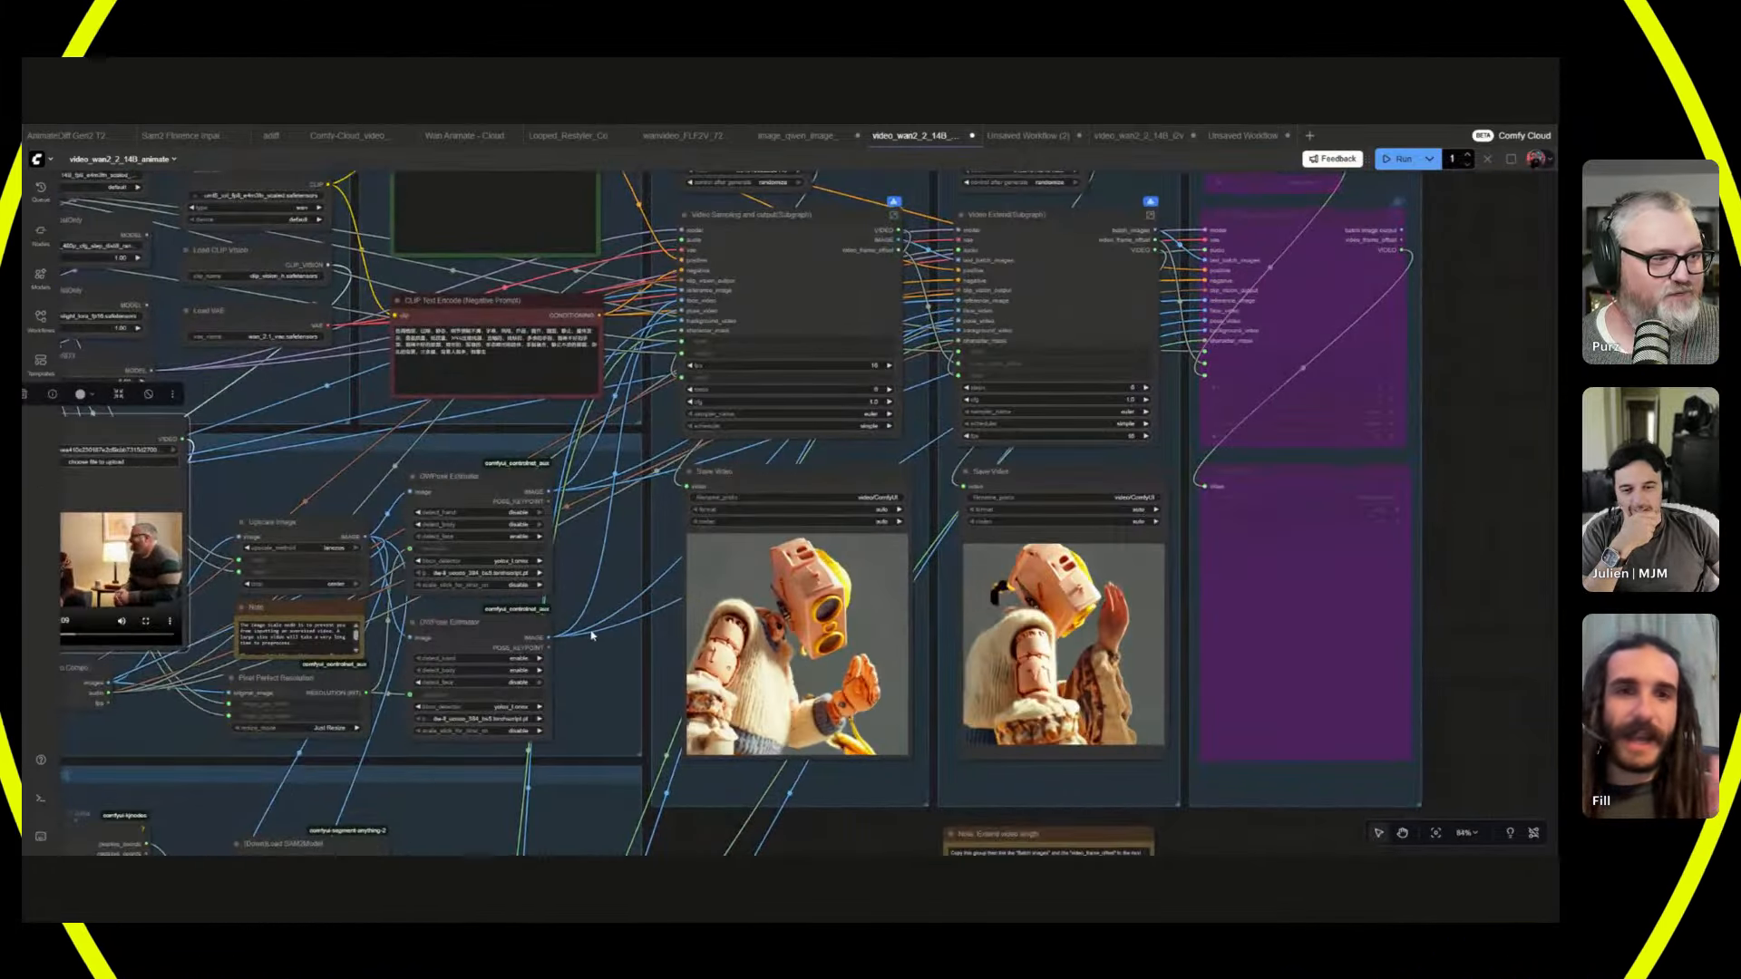
- Run the workflow with the new source video and the reference portrait loaded
{"action": "scroll", "coordinate": [594, 633], "scroll_direction": "left", "scroll_amount": 5}
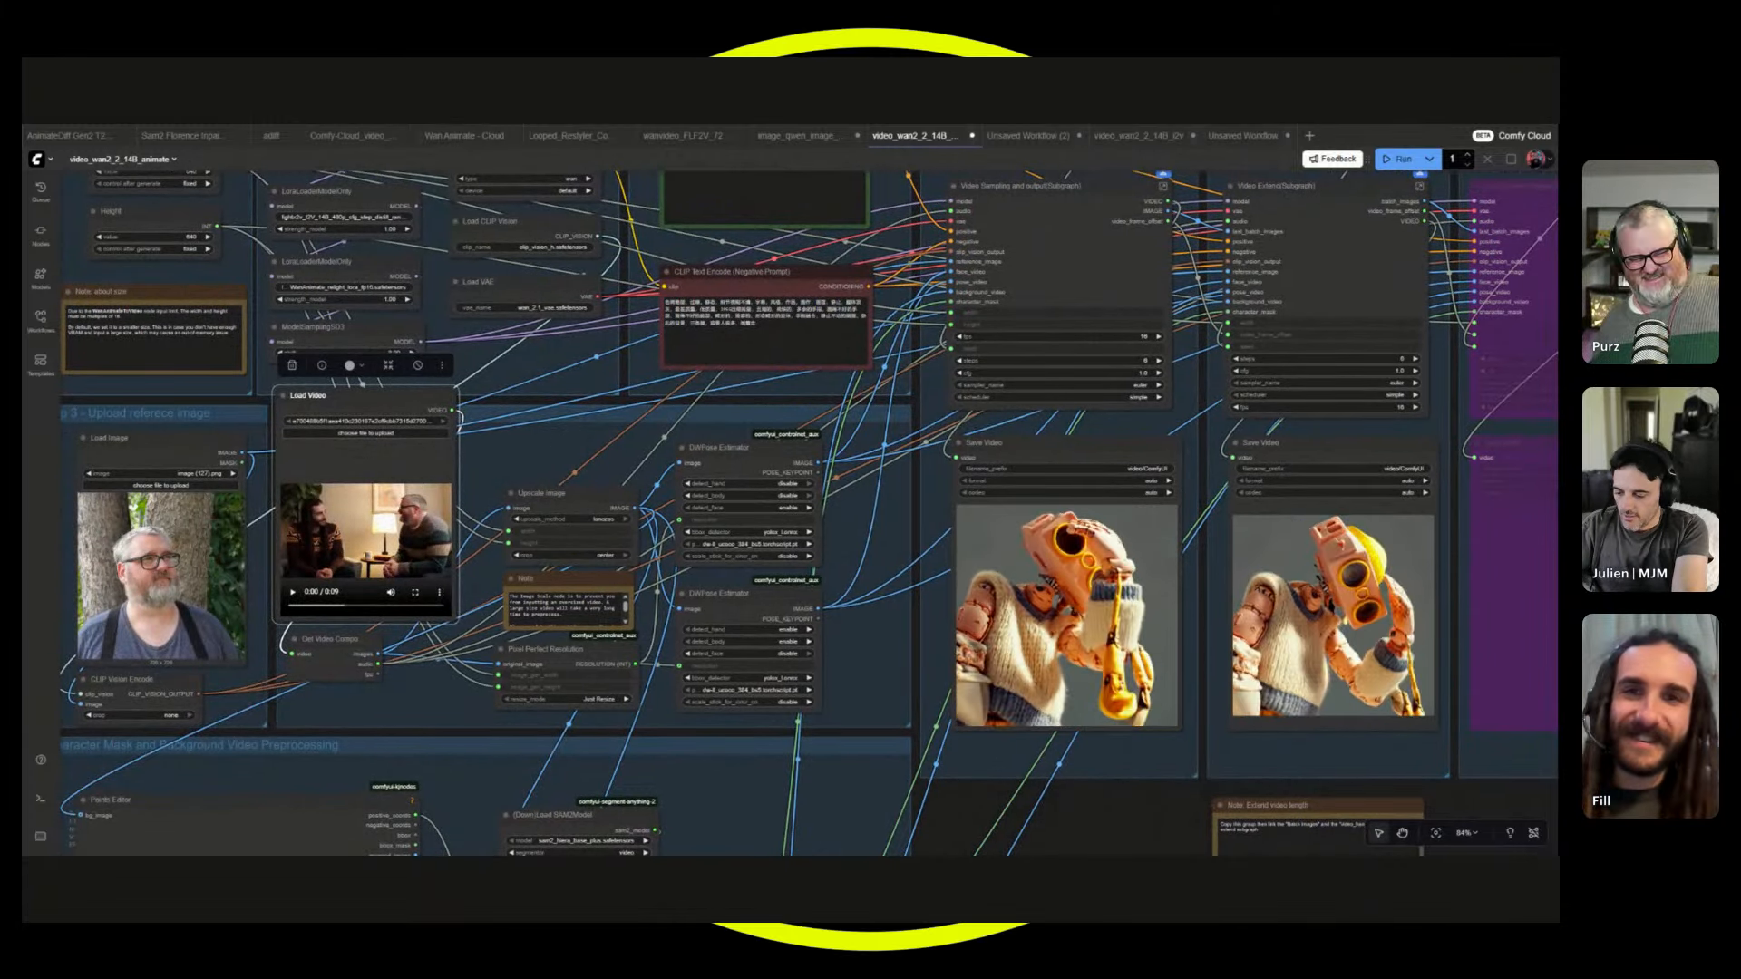
{"action": "scroll", "coordinate": [623, 401], "scroll_direction": "down", "scroll_amount": 2}
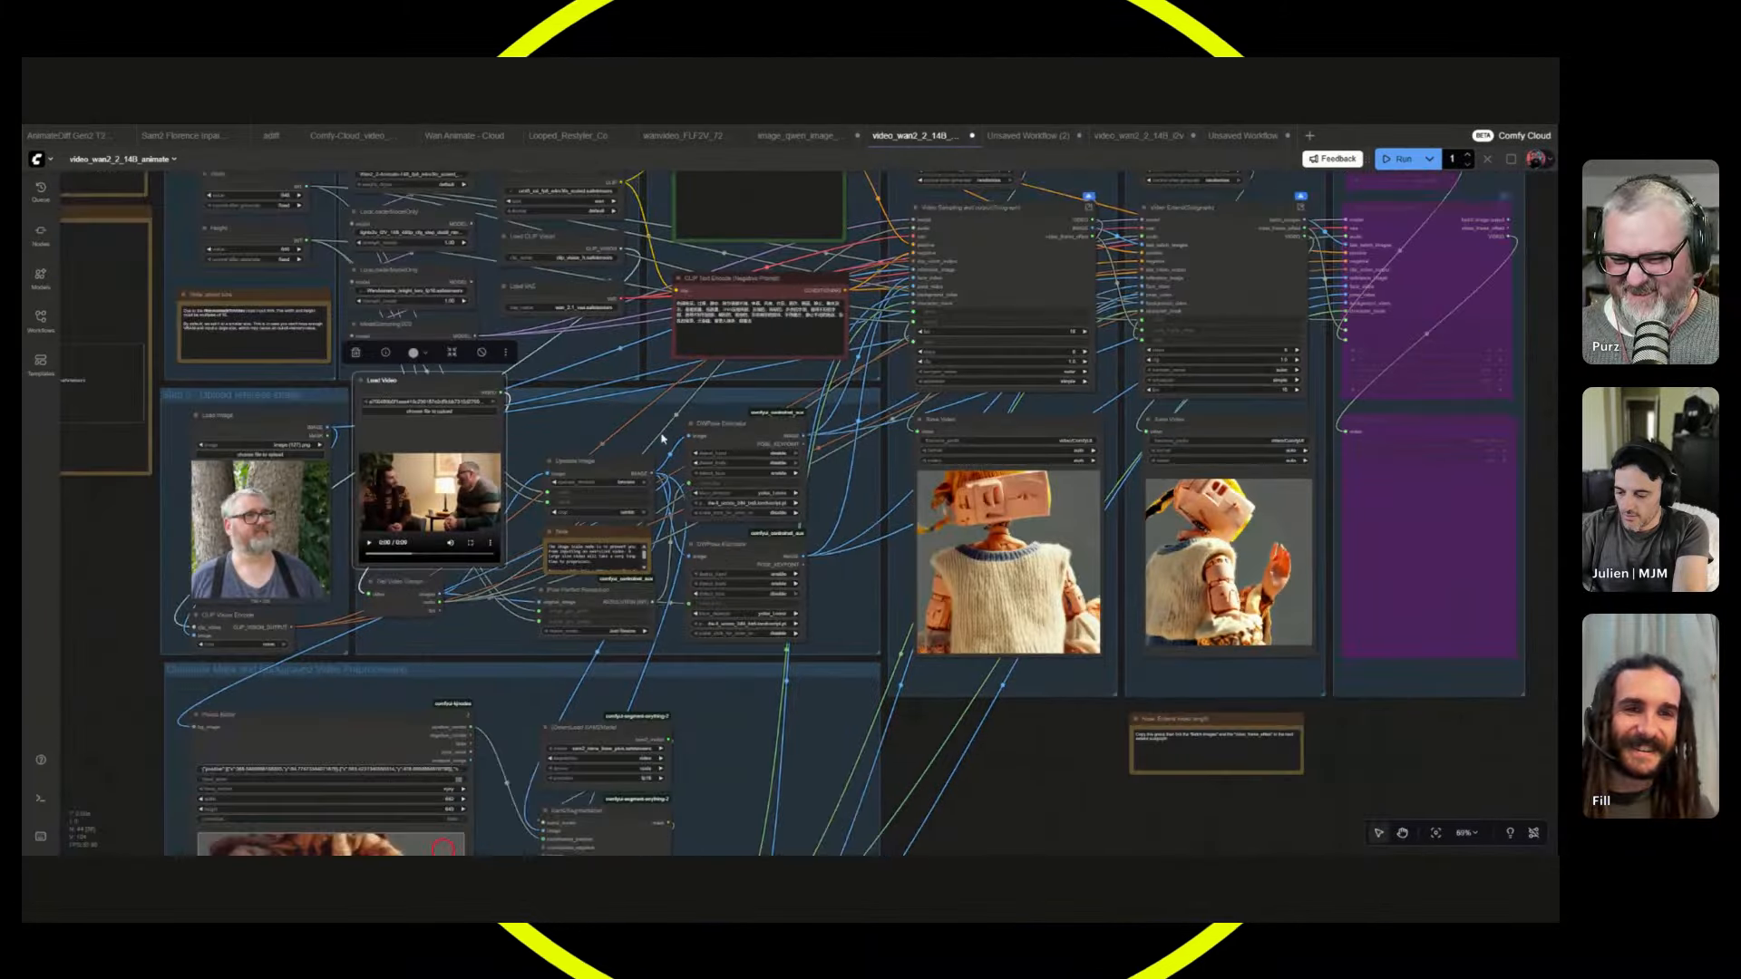
{"action": "scroll", "coordinate": [235, 667], "scroll_direction": "up", "scroll_amount": 6}
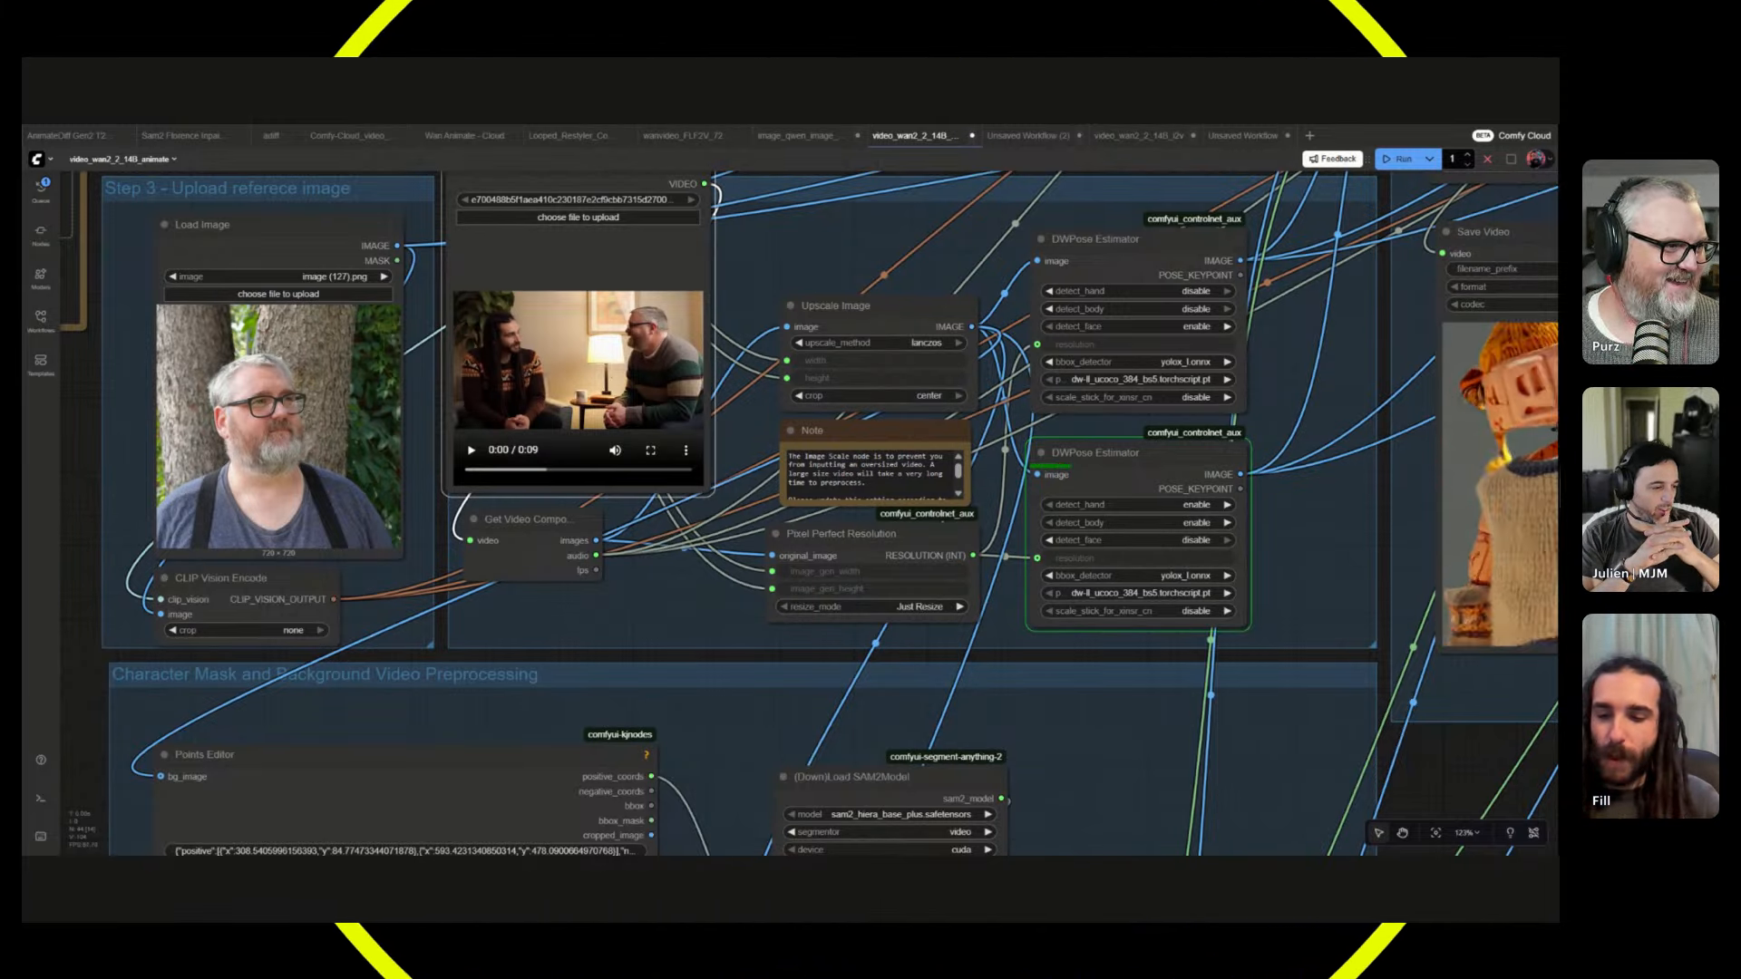
- Examine the DWPose Estimator nodes, the Points Editor and the mask preprocessing group while the workflow runs
{"action": "scroll", "coordinate": [873, 471], "scroll_direction": "down", "scroll_amount": 2}
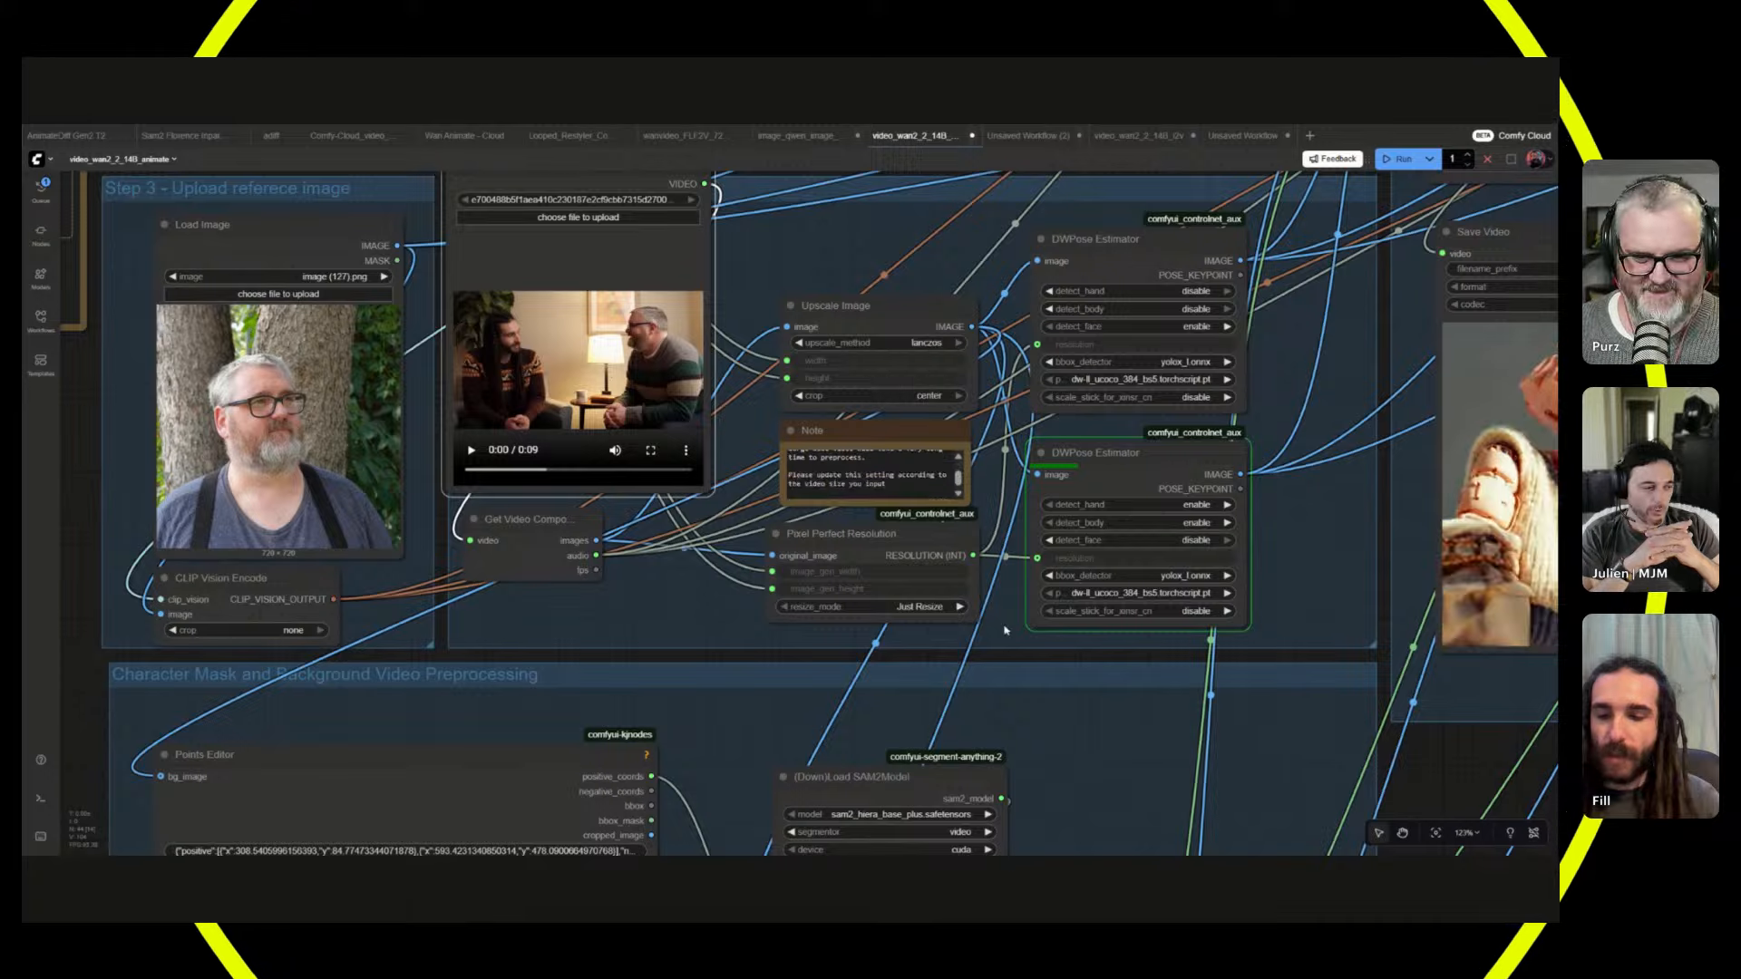
{"action": "scroll", "coordinate": [1005, 630], "scroll_direction": "down", "scroll_amount": 2}
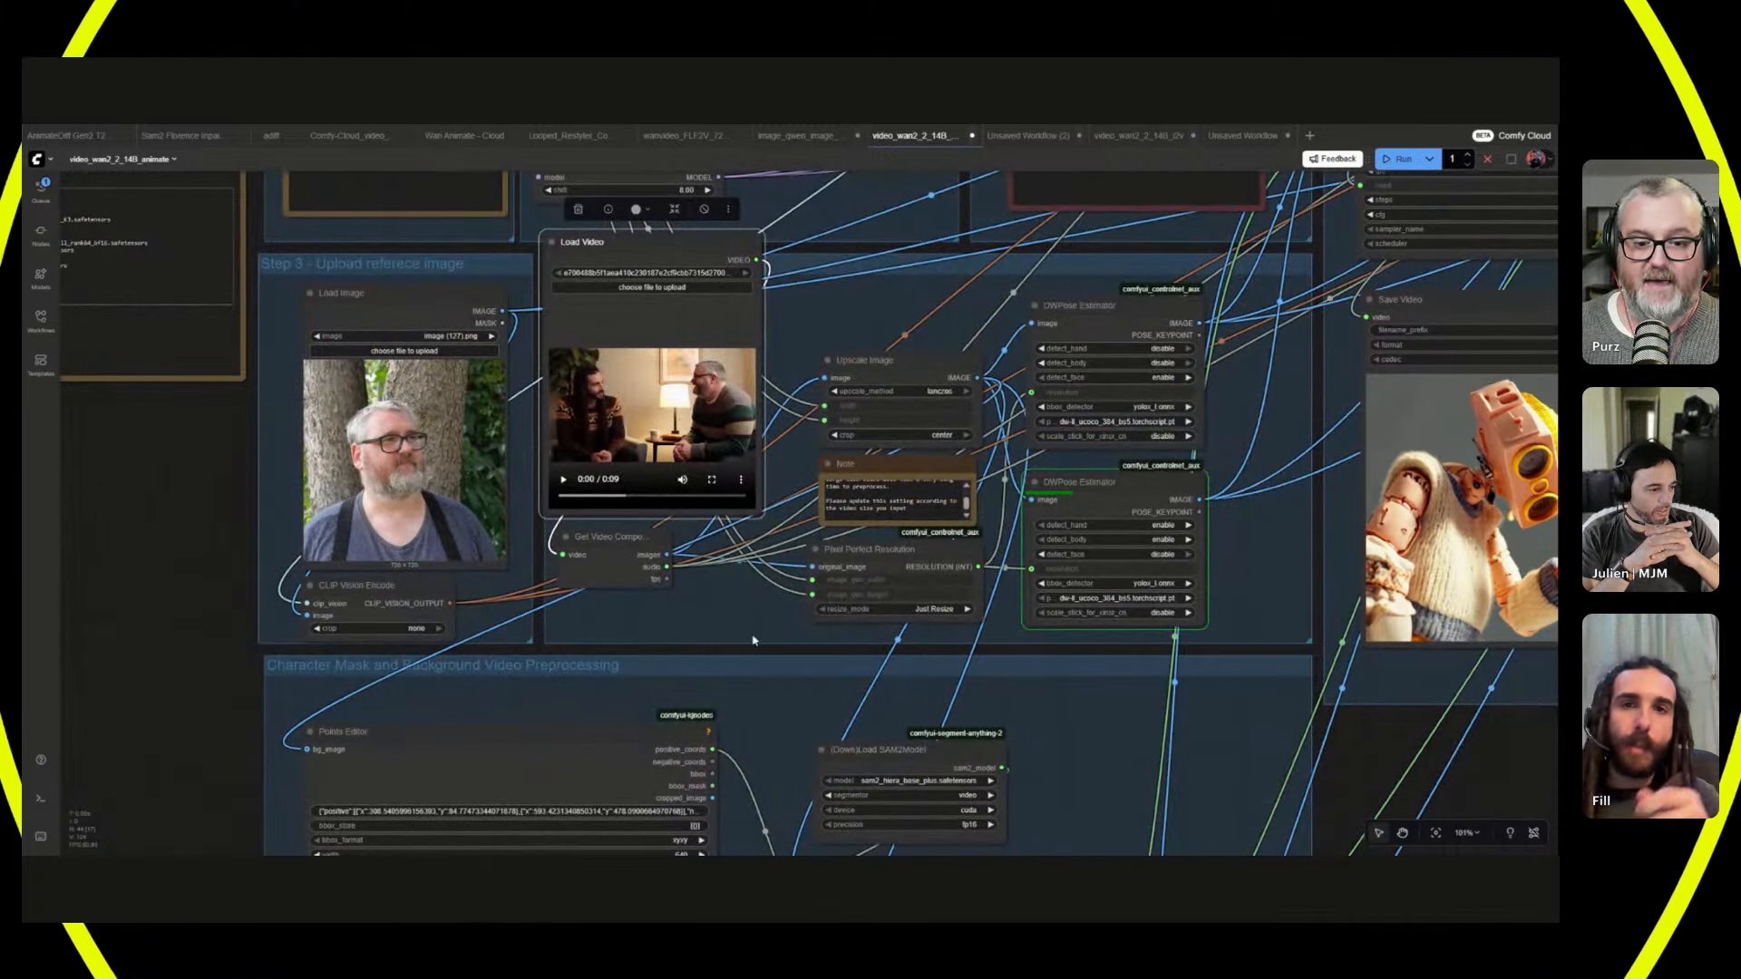
{"action": "left_click_drag", "start_coordinate": [753, 640], "coordinate": [795, 471]}
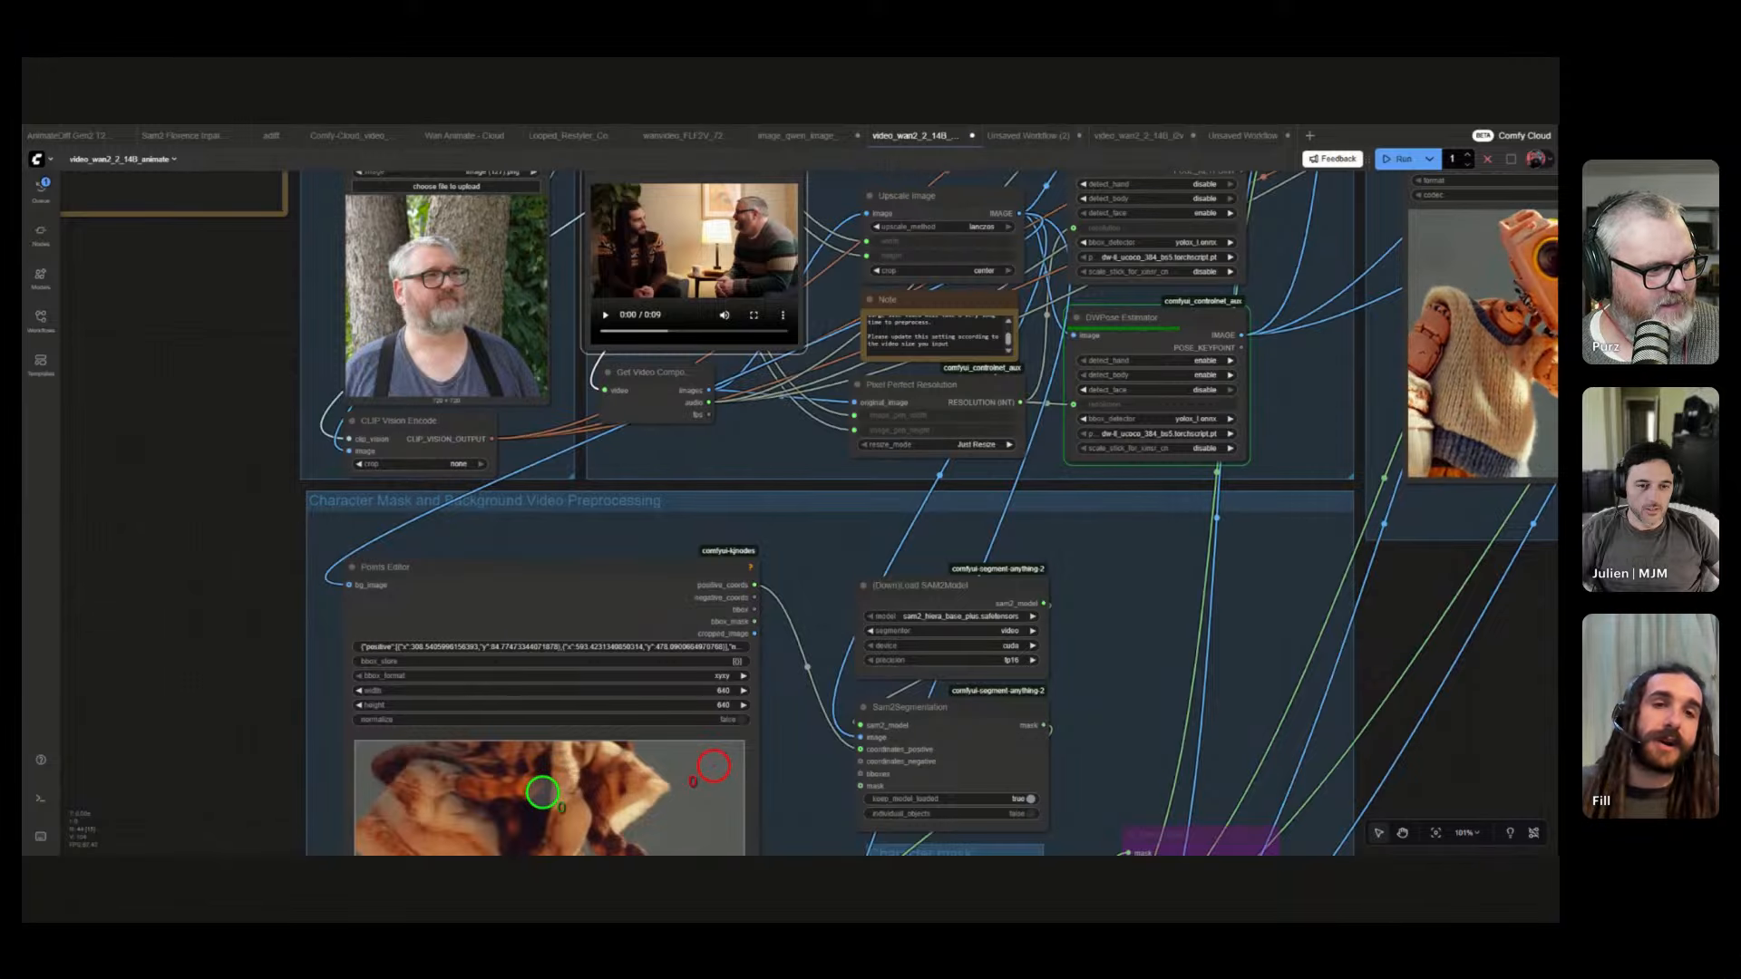
{"action": "scroll", "coordinate": [1188, 635], "scroll_direction": "down", "scroll_amount": 5}
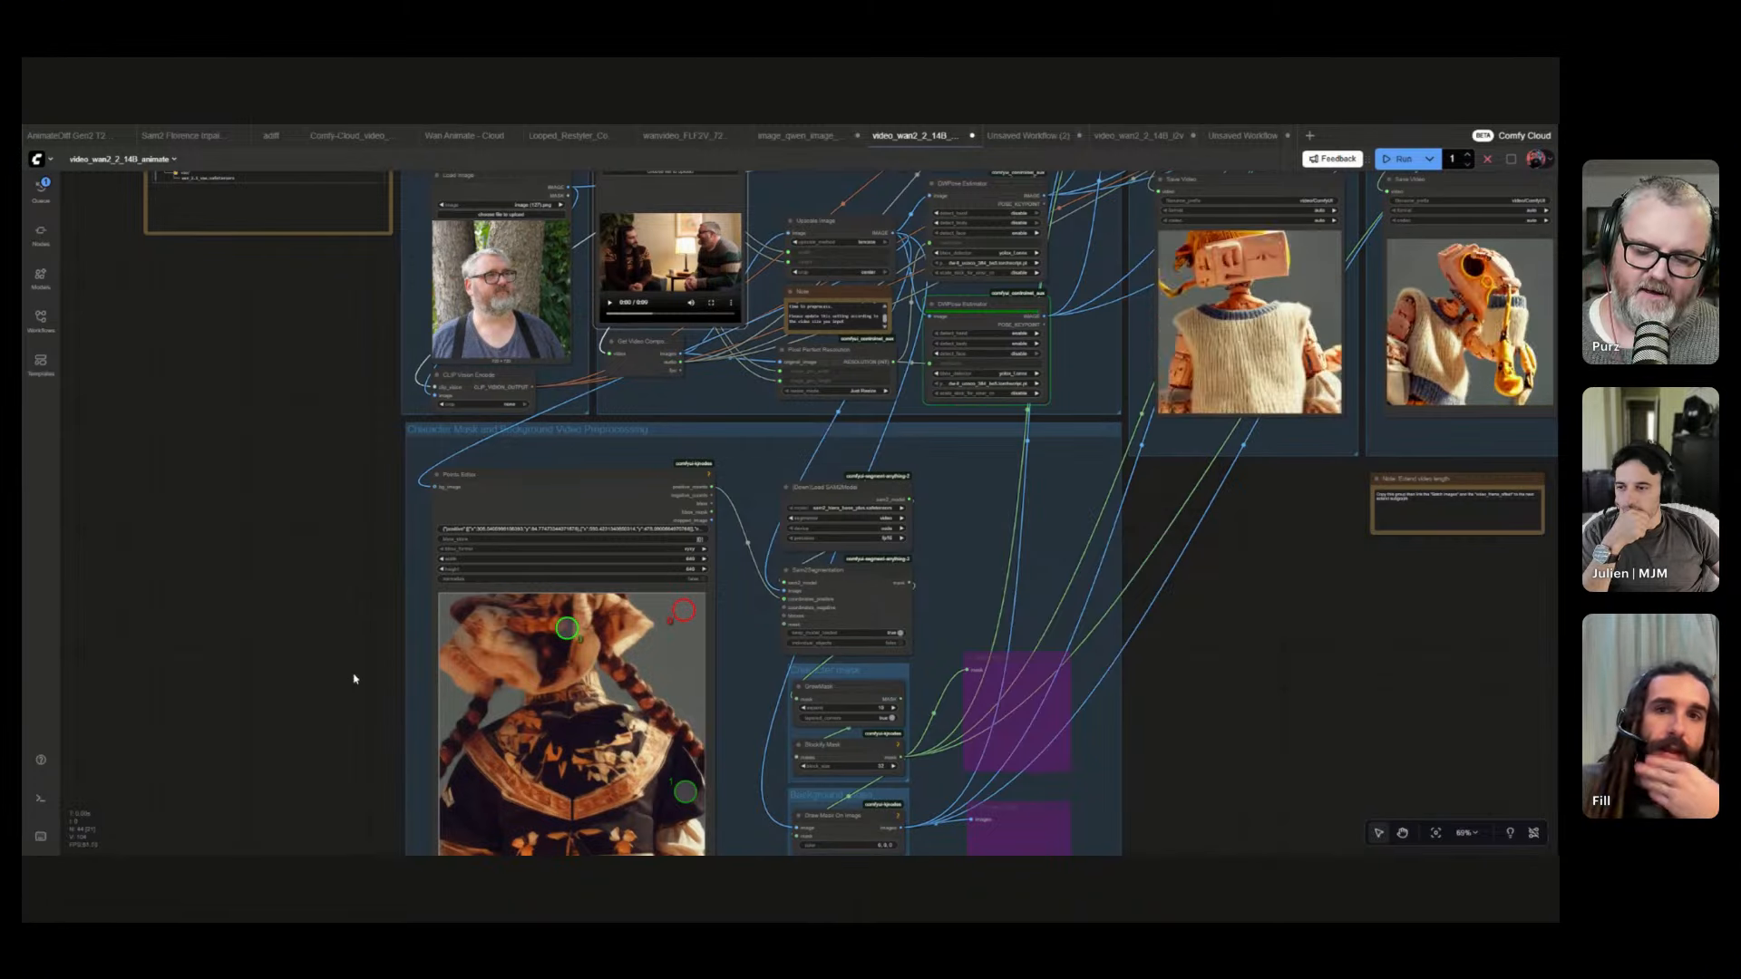
{"action": "scroll", "coordinate": [572, 573], "scroll_direction": "down", "scroll_amount": 3}
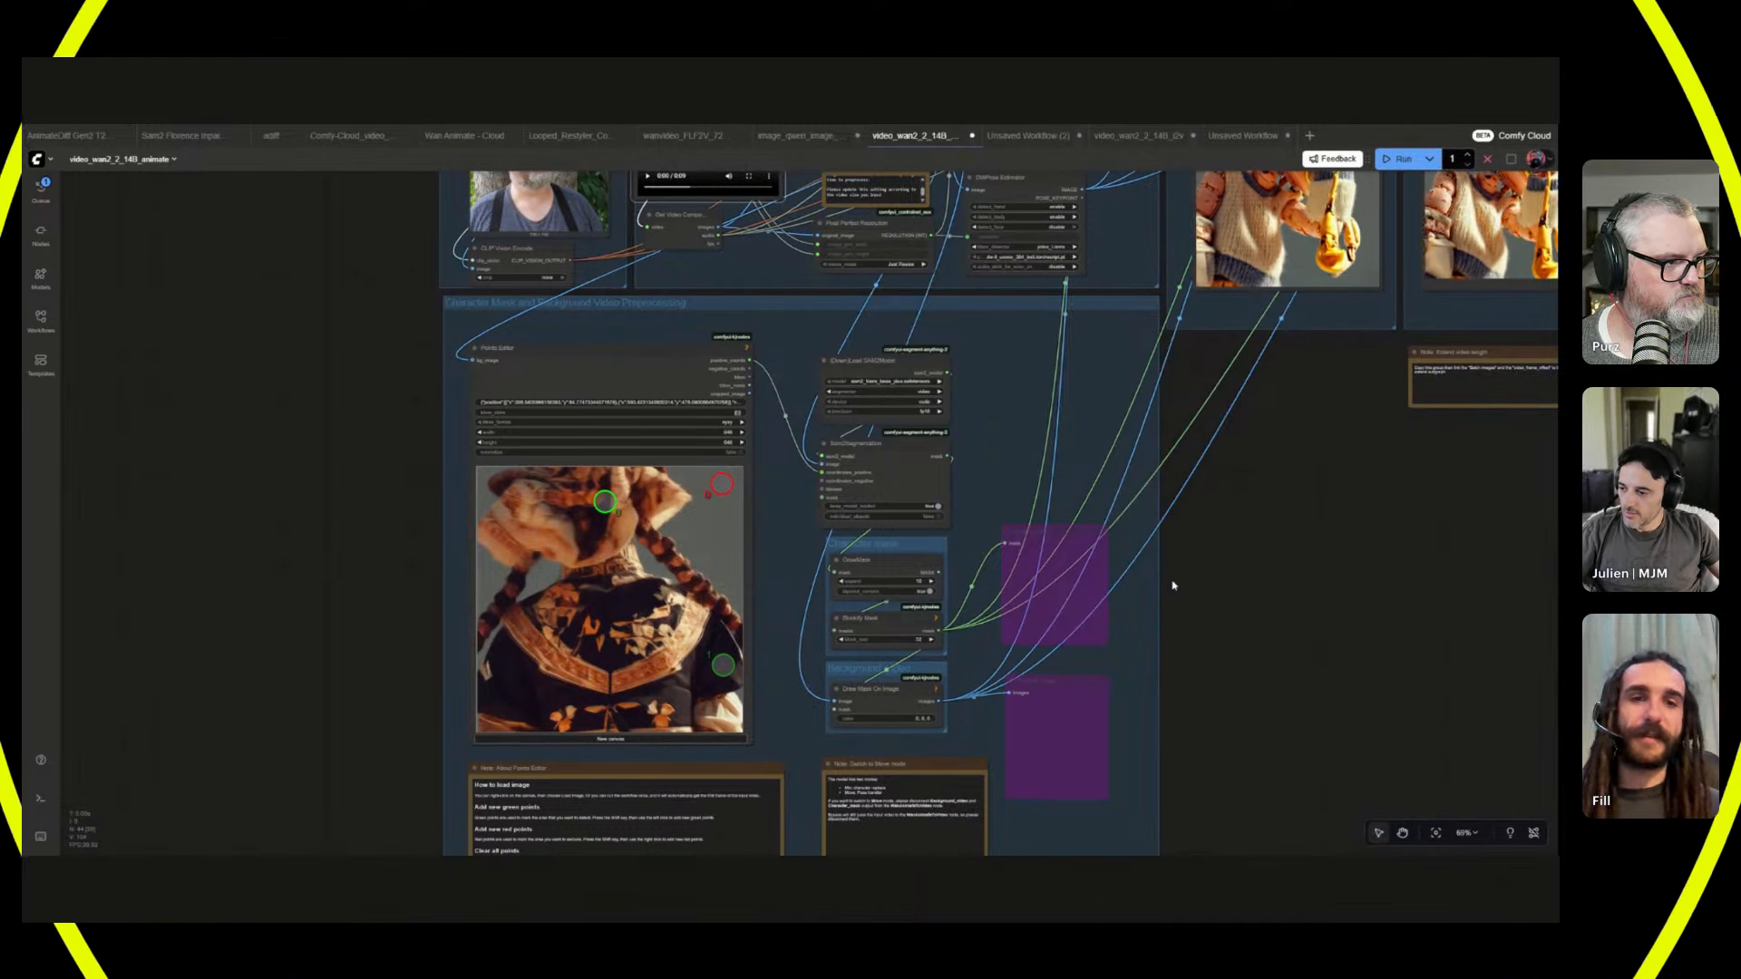
{"action": "scroll", "coordinate": [1172, 586], "scroll_direction": "down", "scroll_amount": 2}
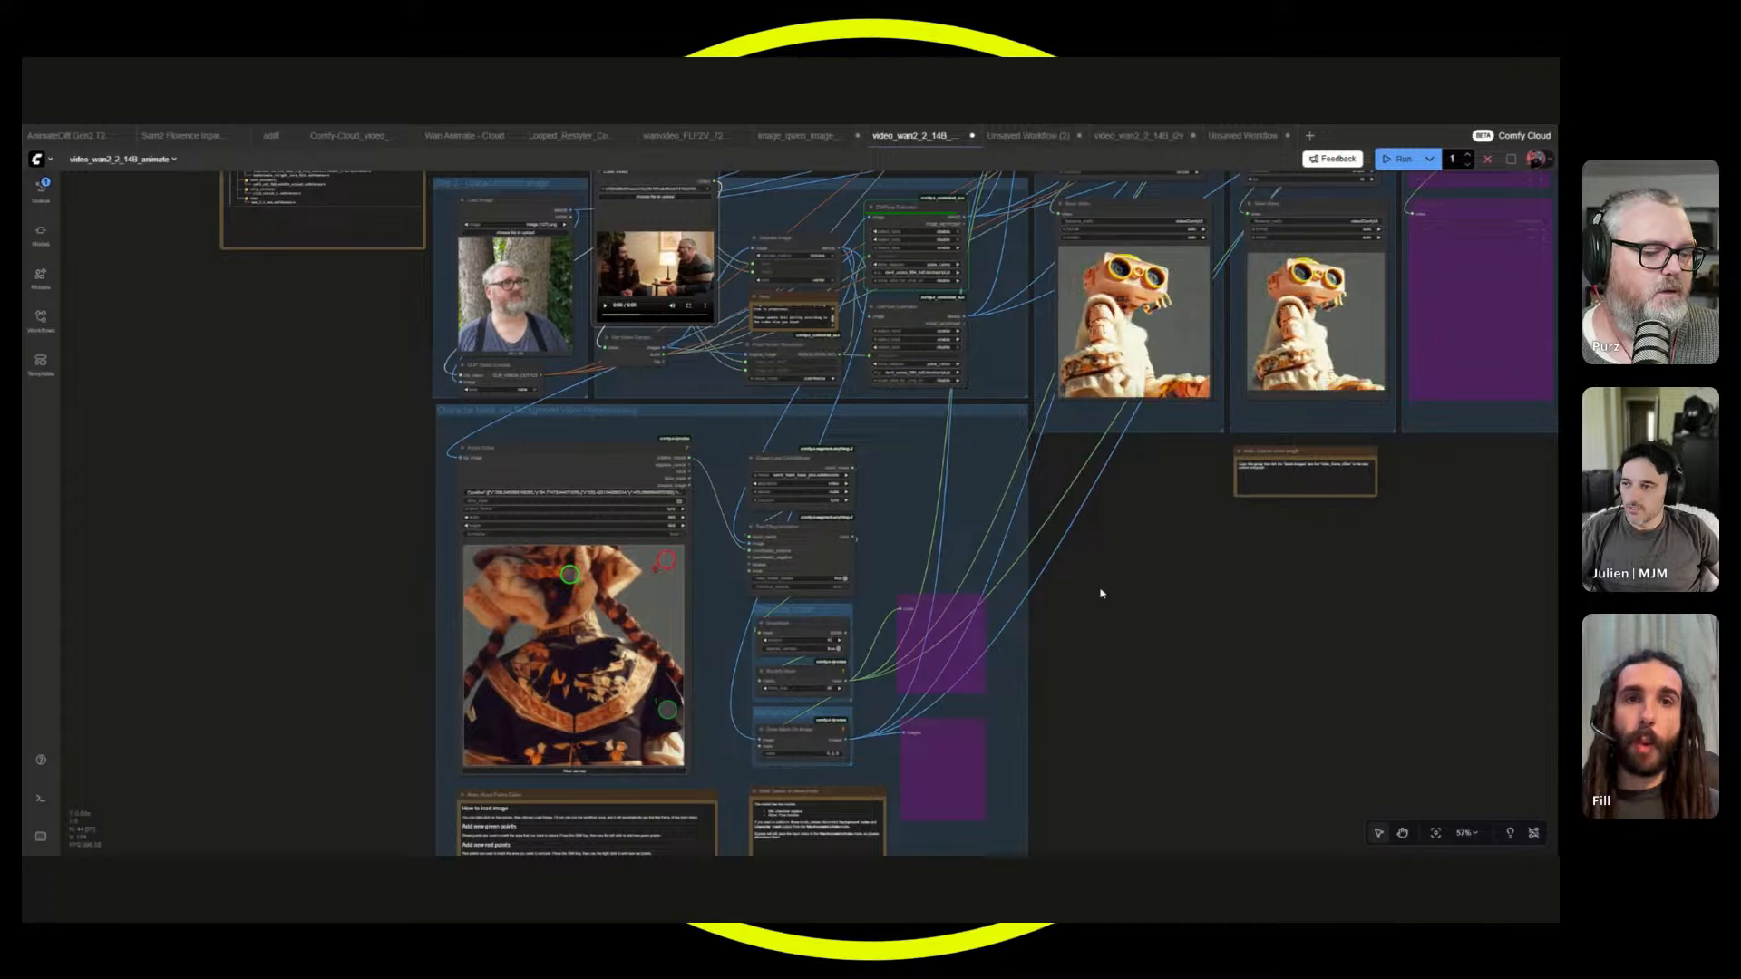
{"action": "scroll", "coordinate": [894, 469], "scroll_direction": "up", "scroll_amount": 6}
{"action": "scroll", "coordinate": [894, 469], "scroll_direction": "up", "scroll_amount": 3}
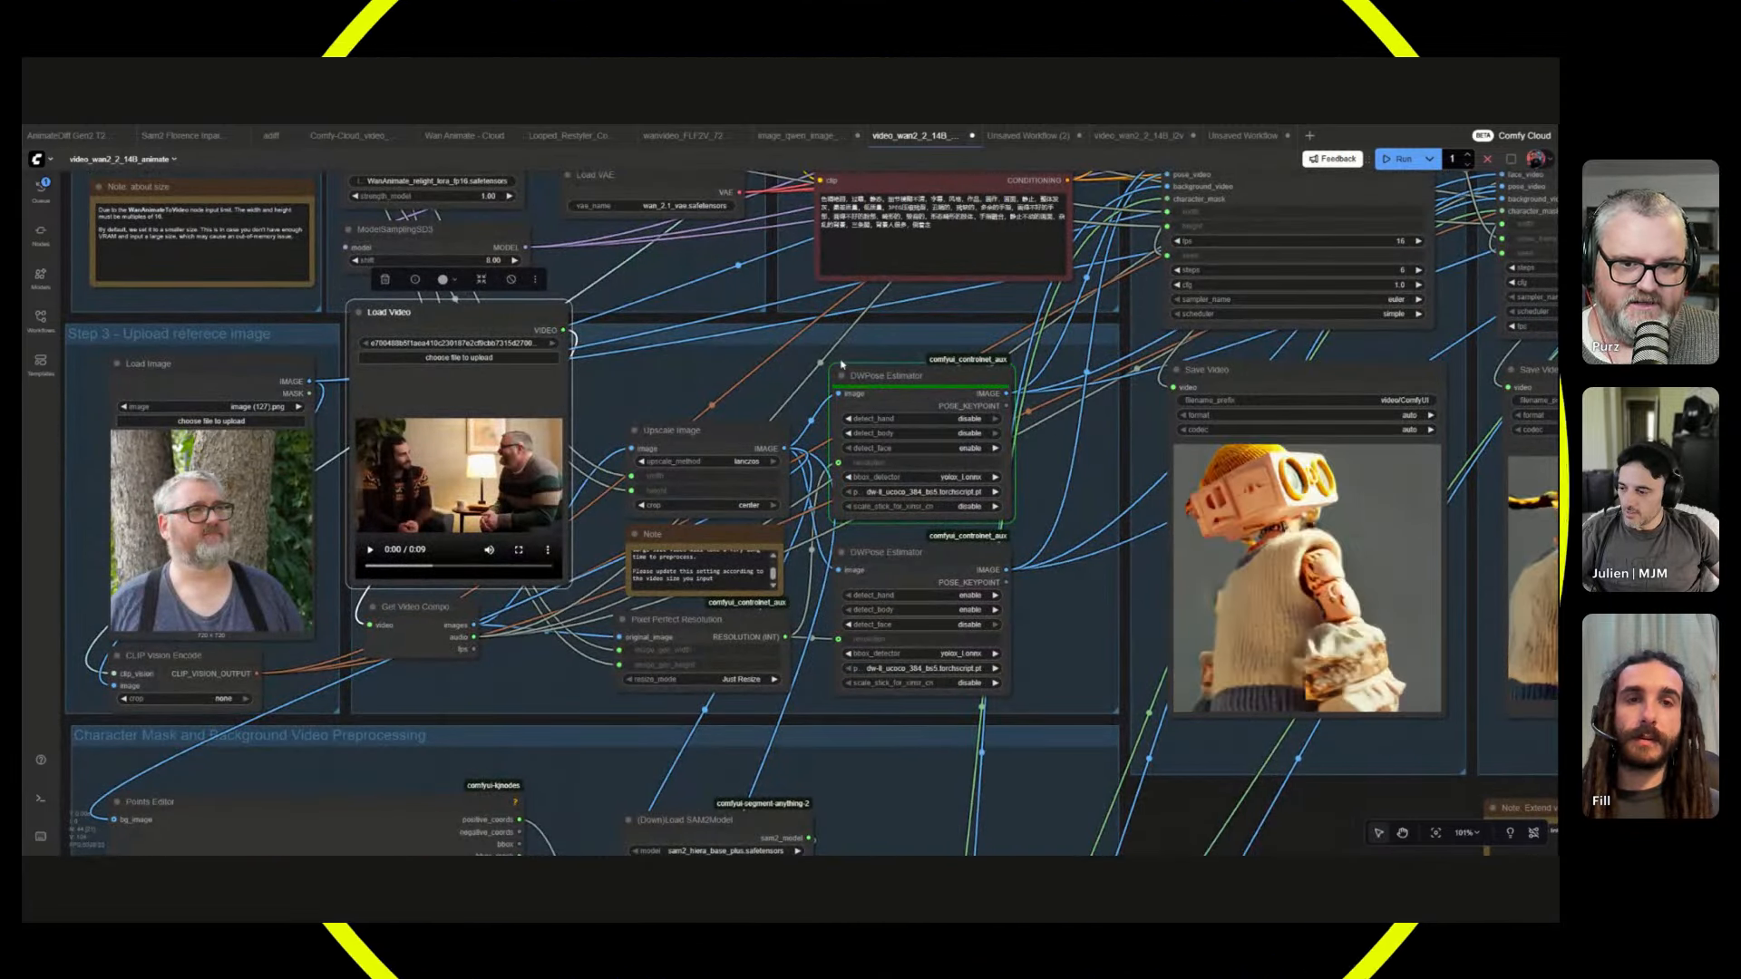
{"action": "scroll", "coordinate": [845, 363], "scroll_direction": "up", "scroll_amount": 6}
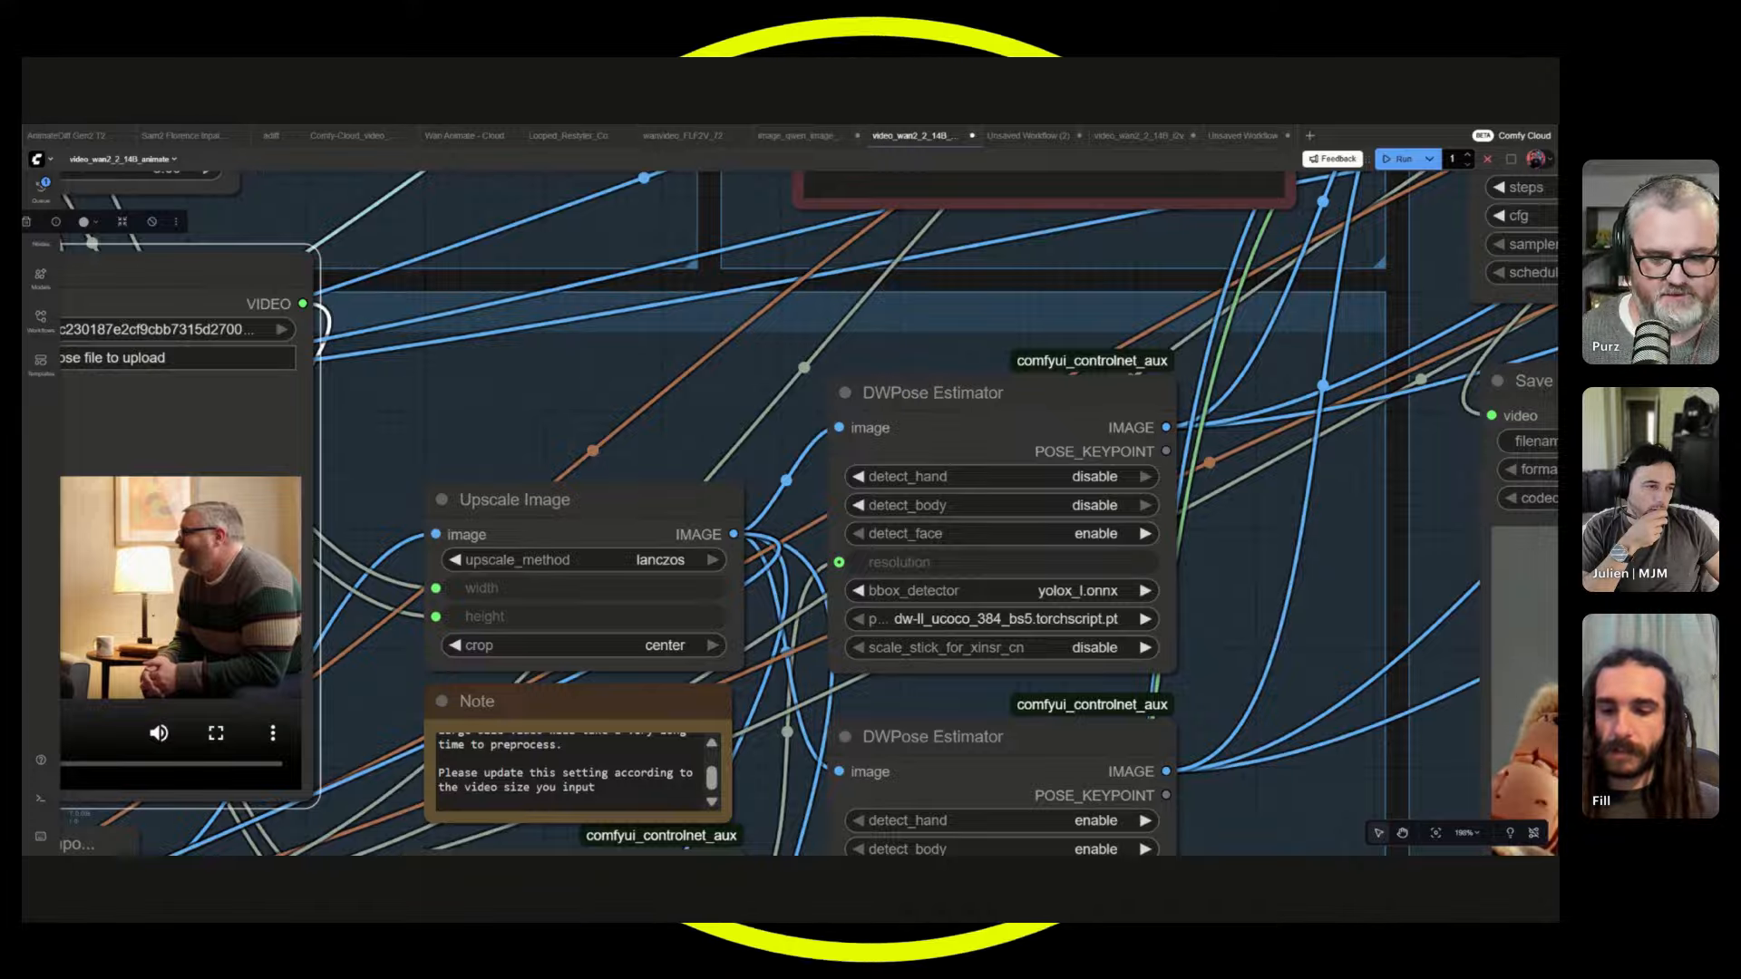
- Check the new source frame on the Points Editor canvas and interrupt the running workflow
{"action": "scroll", "coordinate": [700, 513], "scroll_direction": "down", "scroll_amount": 11}
{"action": "left_click_drag", "start_coordinate": [497, 674], "coordinate": [650, 313]}
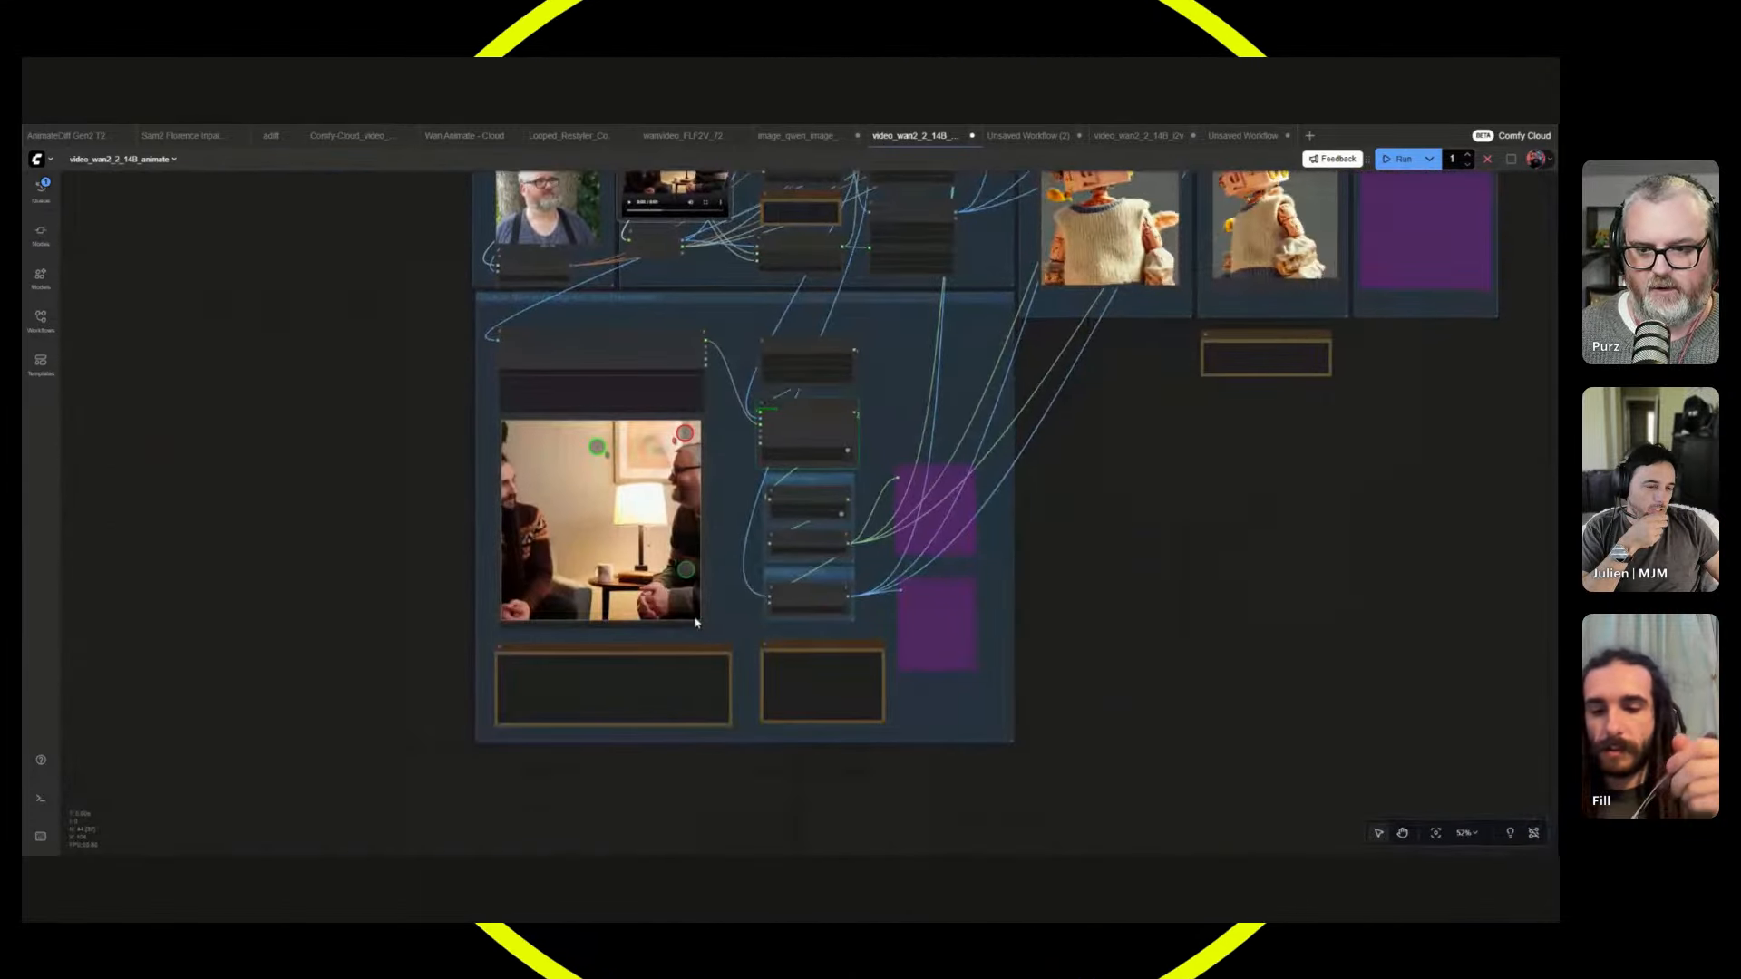
{"action": "scroll", "coordinate": [485, 535], "scroll_direction": "up", "scroll_amount": 2}
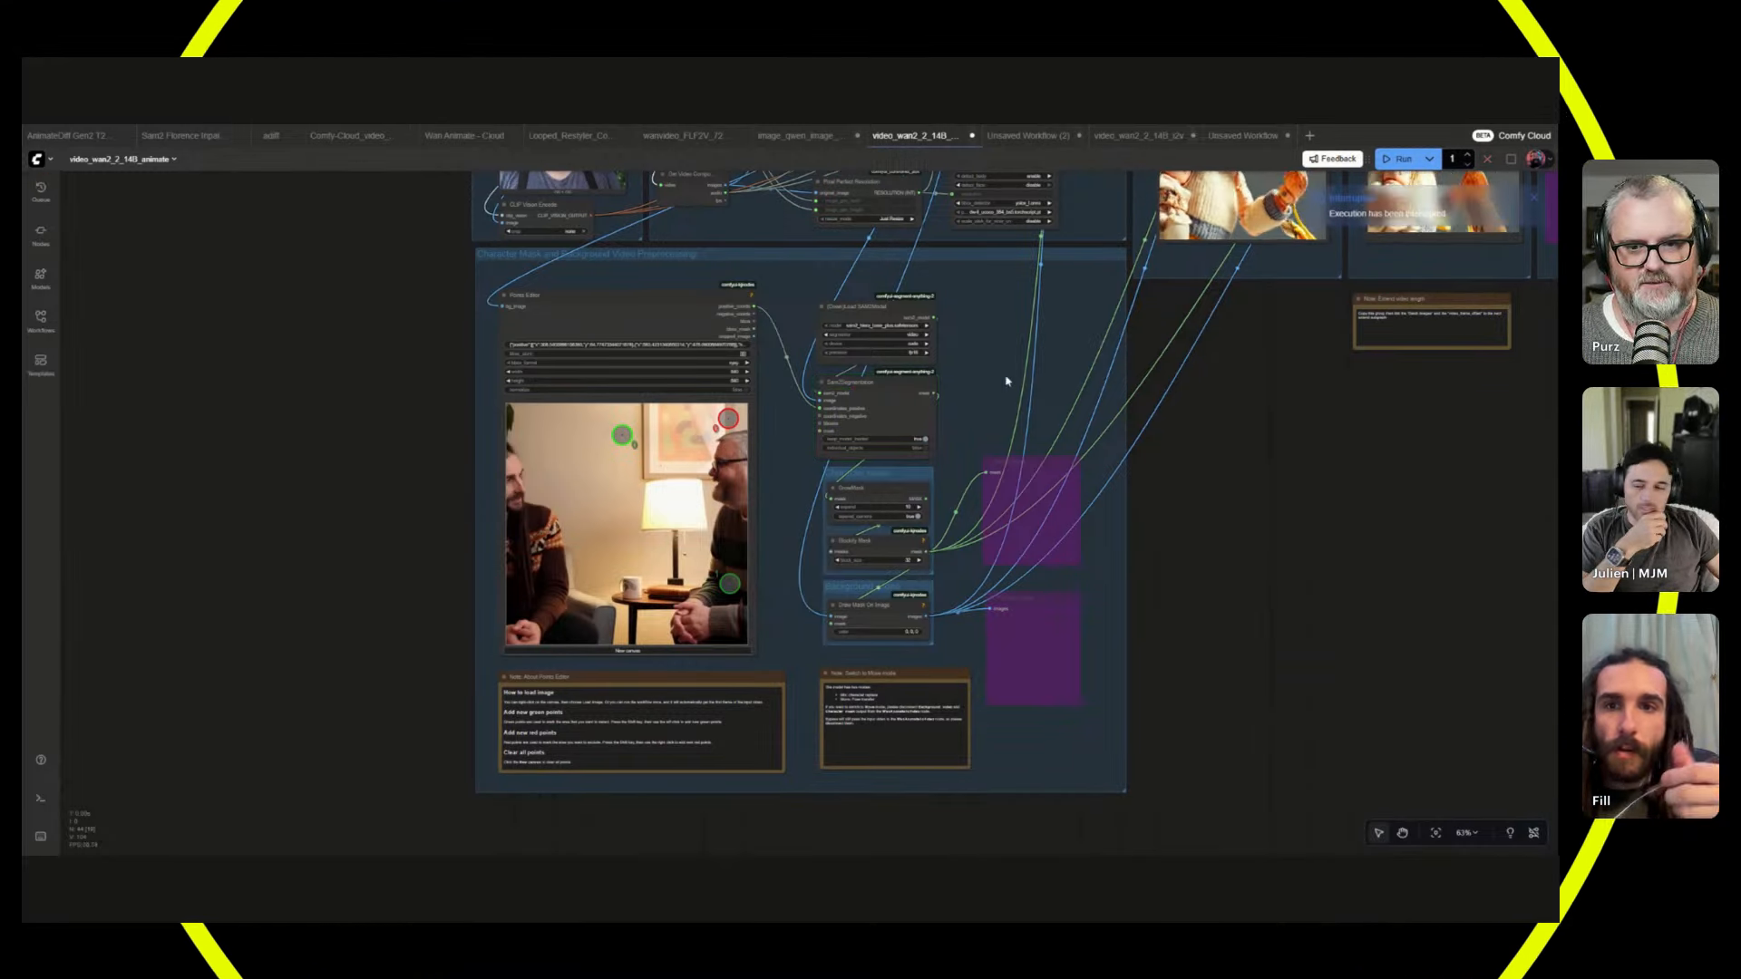
- Set the video size to a width of 832 and a height of 480 in the Video size group
{"action": "left_click_drag", "start_coordinate": [1006, 386], "coordinate": [881, 854]}
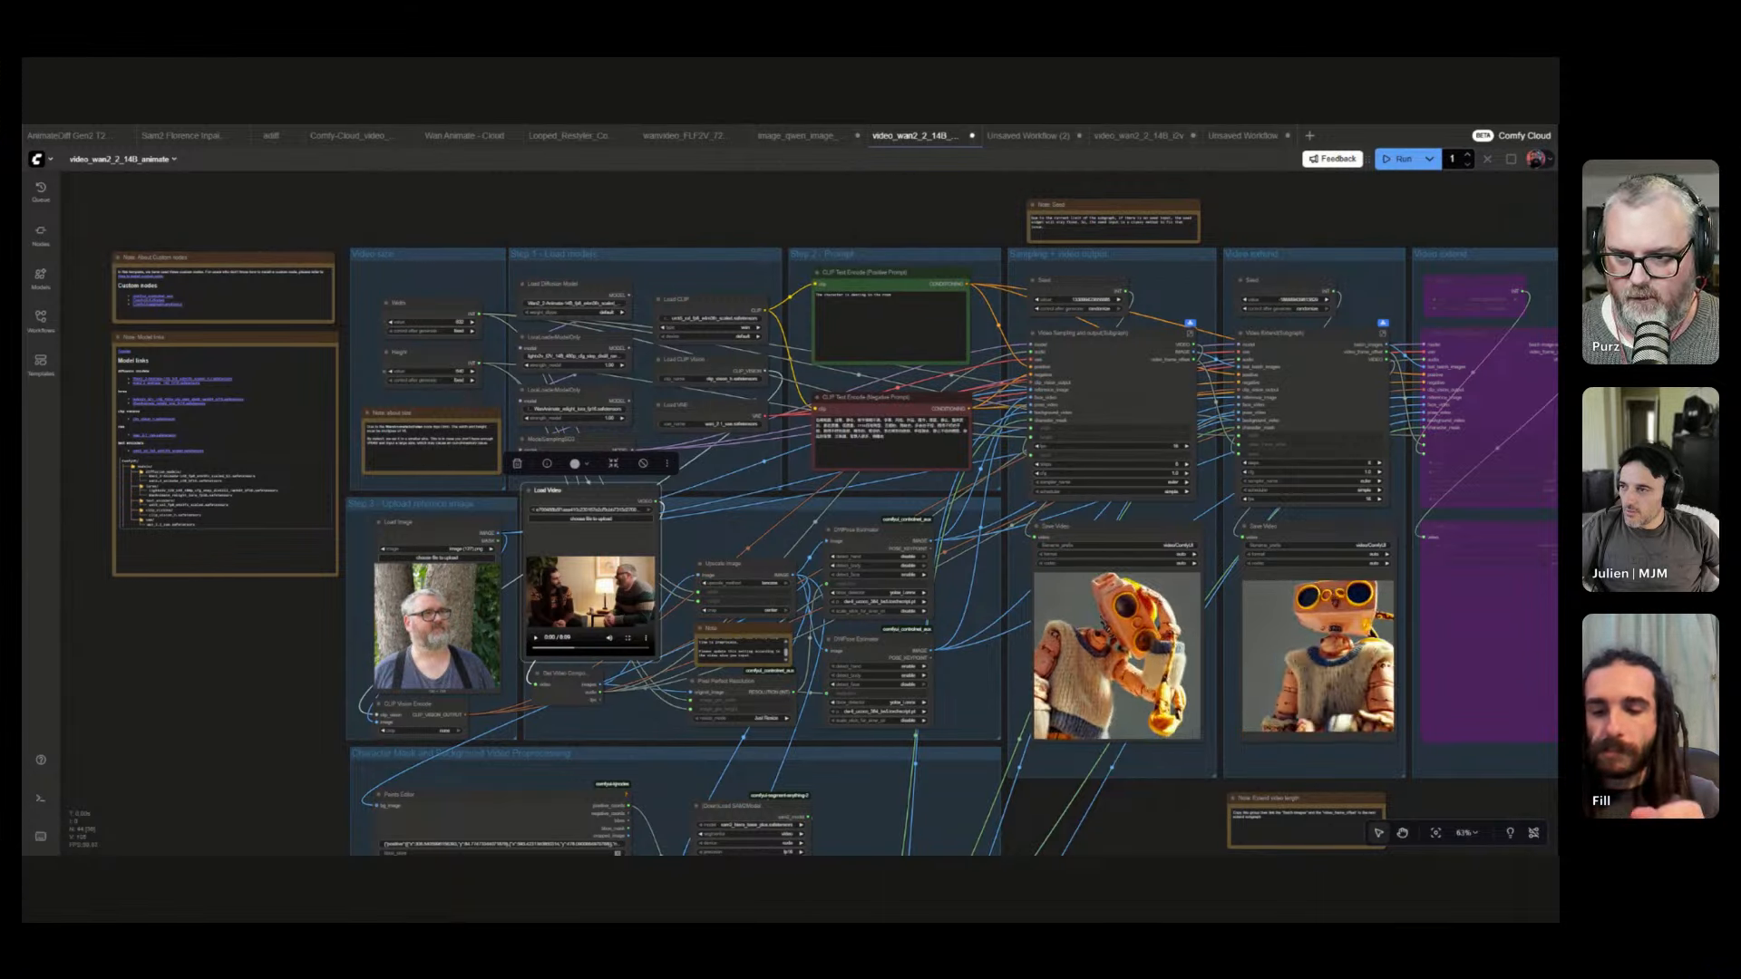
{"action": "scroll", "coordinate": [572, 238], "scroll_direction": "up", "scroll_amount": 6}
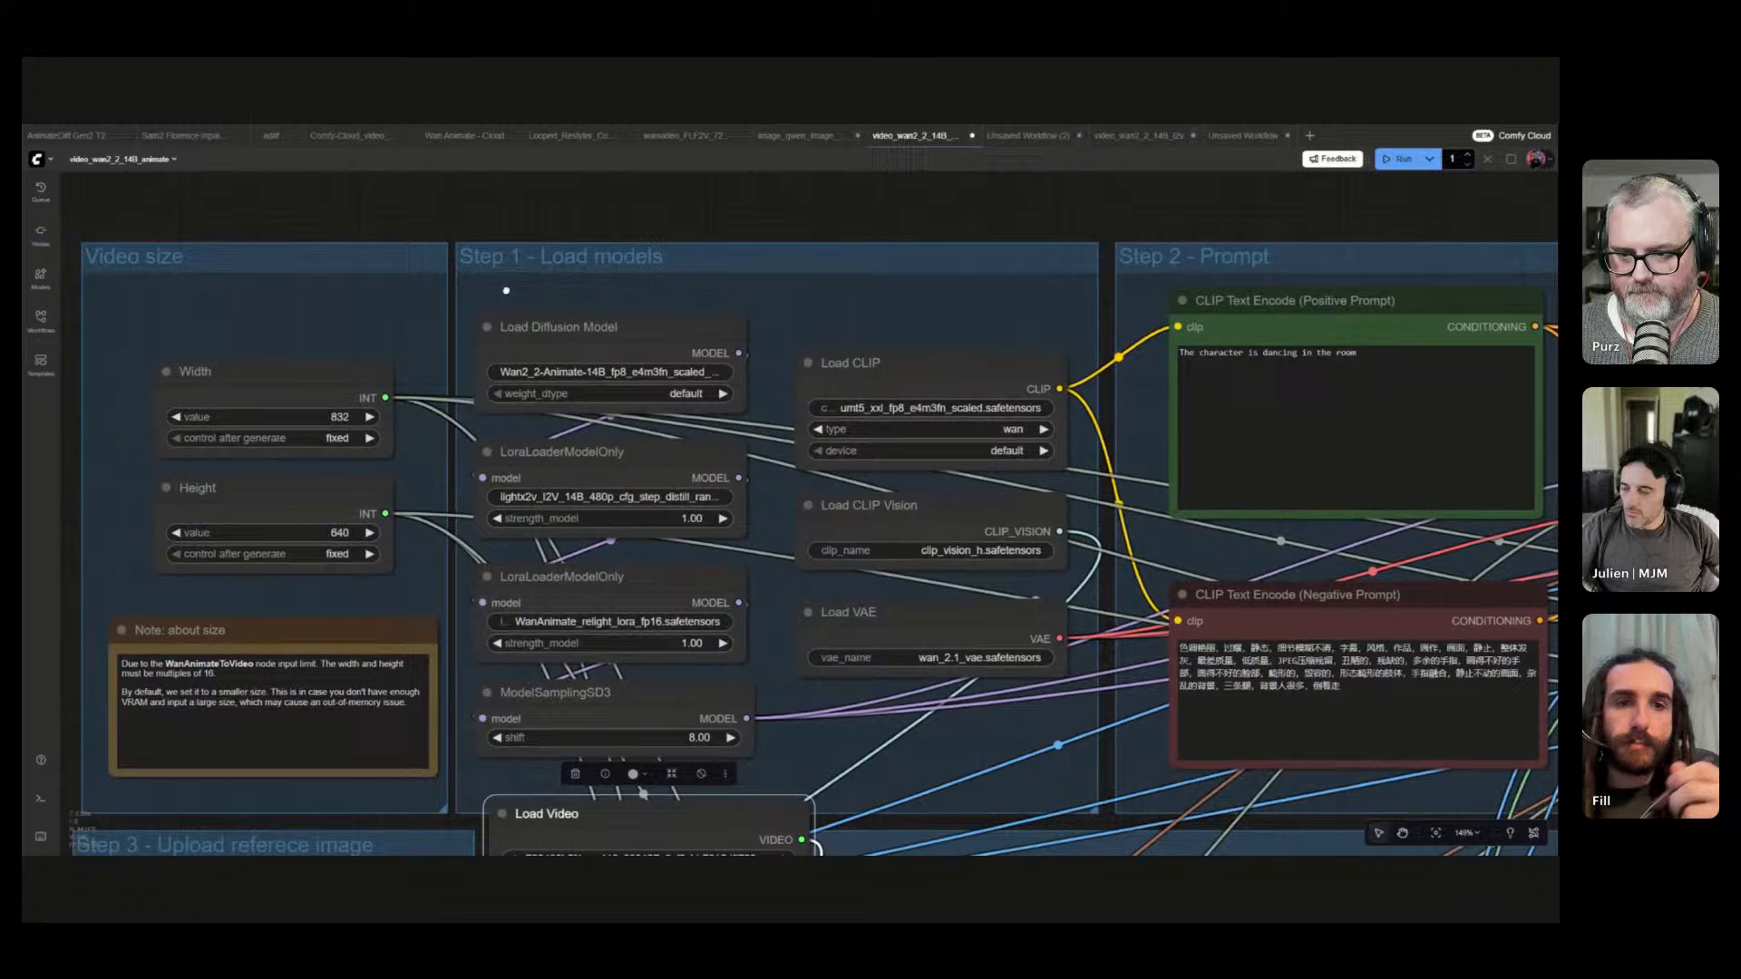
{"action": "left_click_drag", "start_coordinate": [643, 794], "coordinate": [802, 736]}
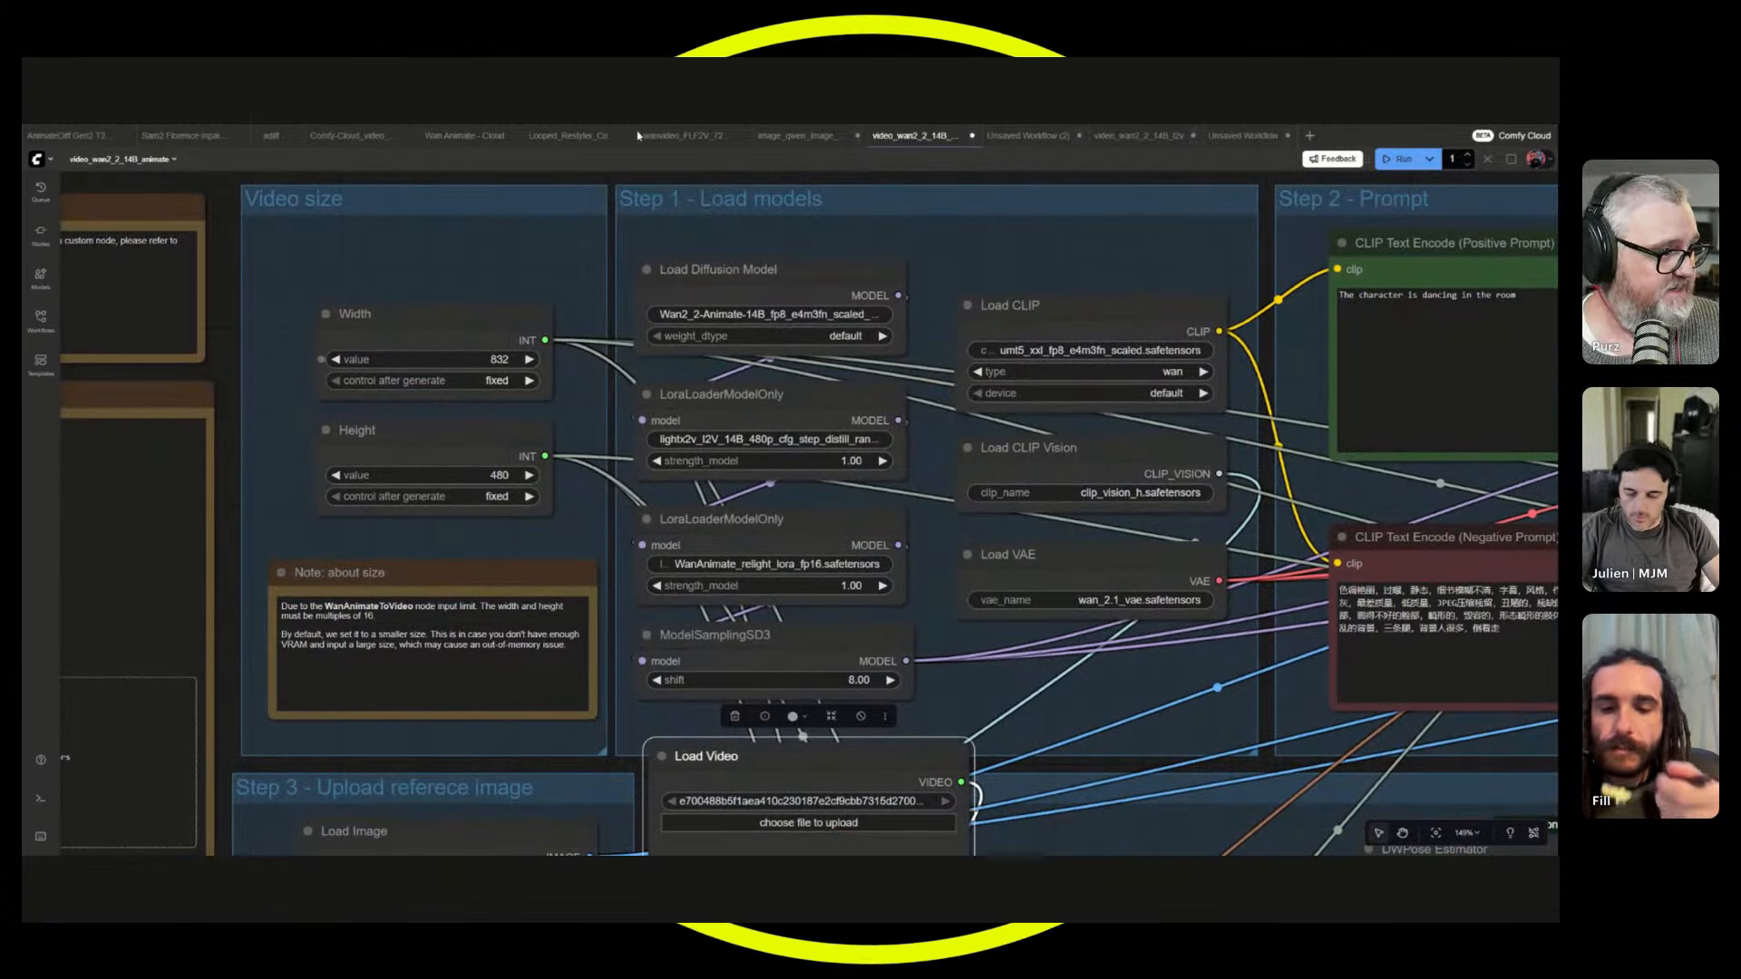
{"action": "scroll", "coordinate": [526, 376], "scroll_direction": "up", "scroll_amount": 3}
{"action": "scroll", "coordinate": [526, 377], "scroll_direction": "up", "scroll_amount": 5}
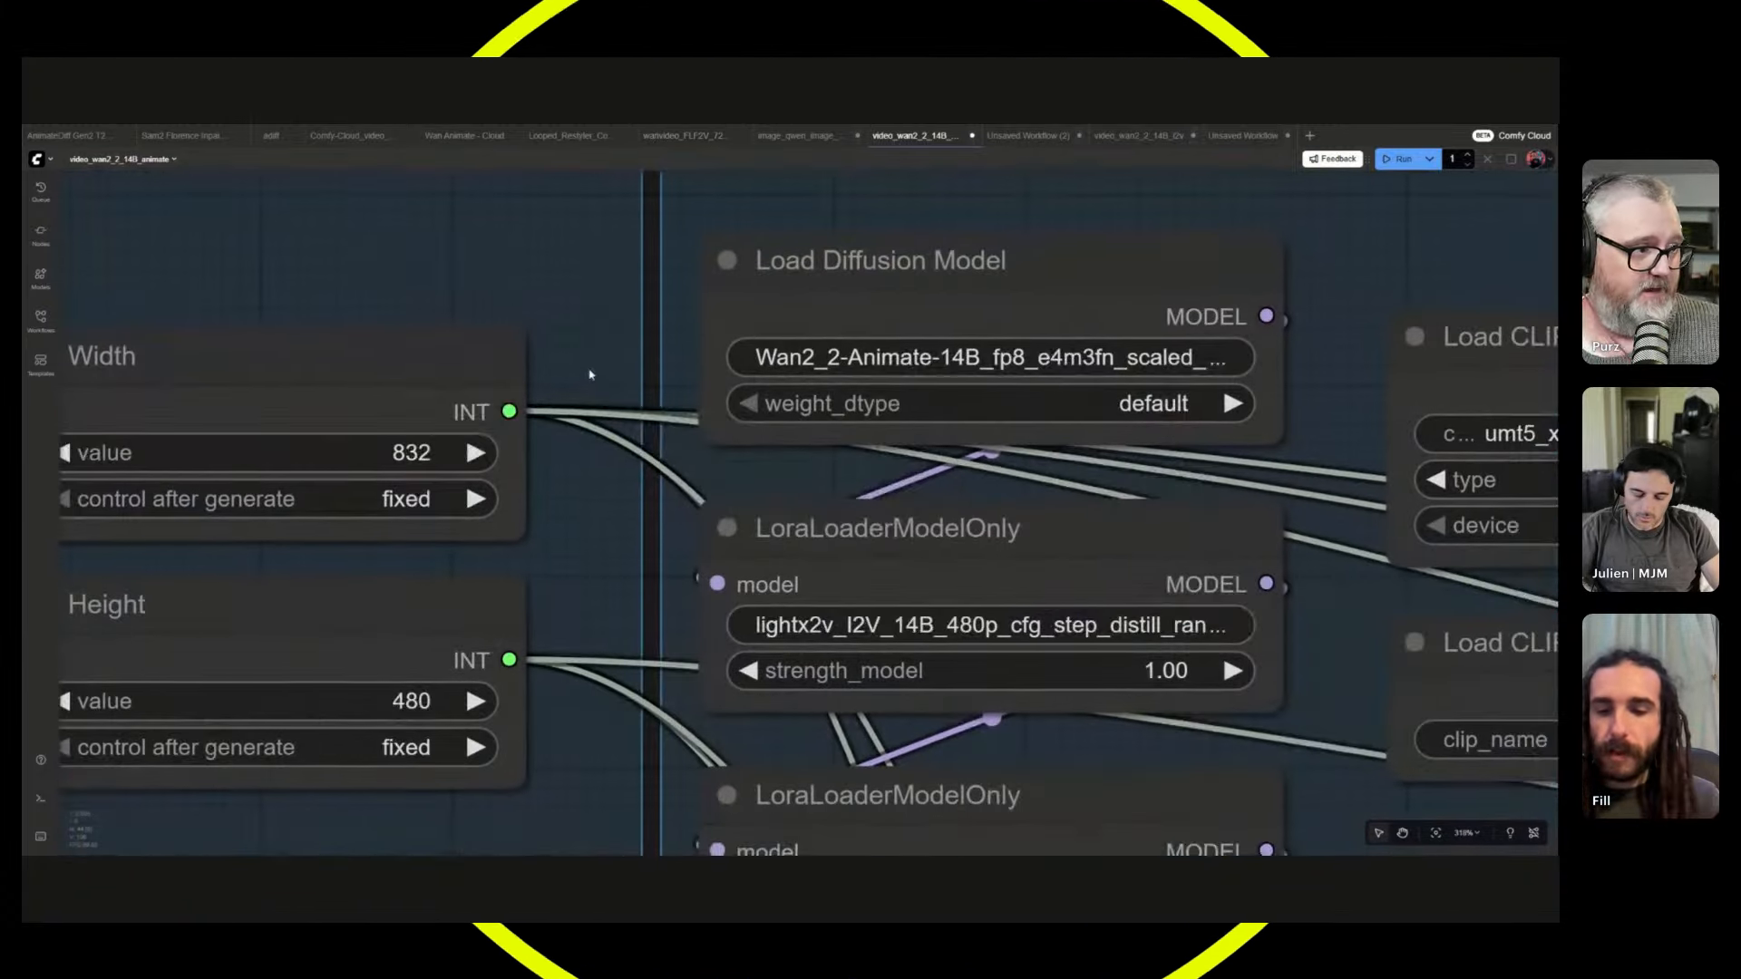
{"action": "left_click_drag", "start_coordinate": [591, 377], "coordinate": [645, 299]}
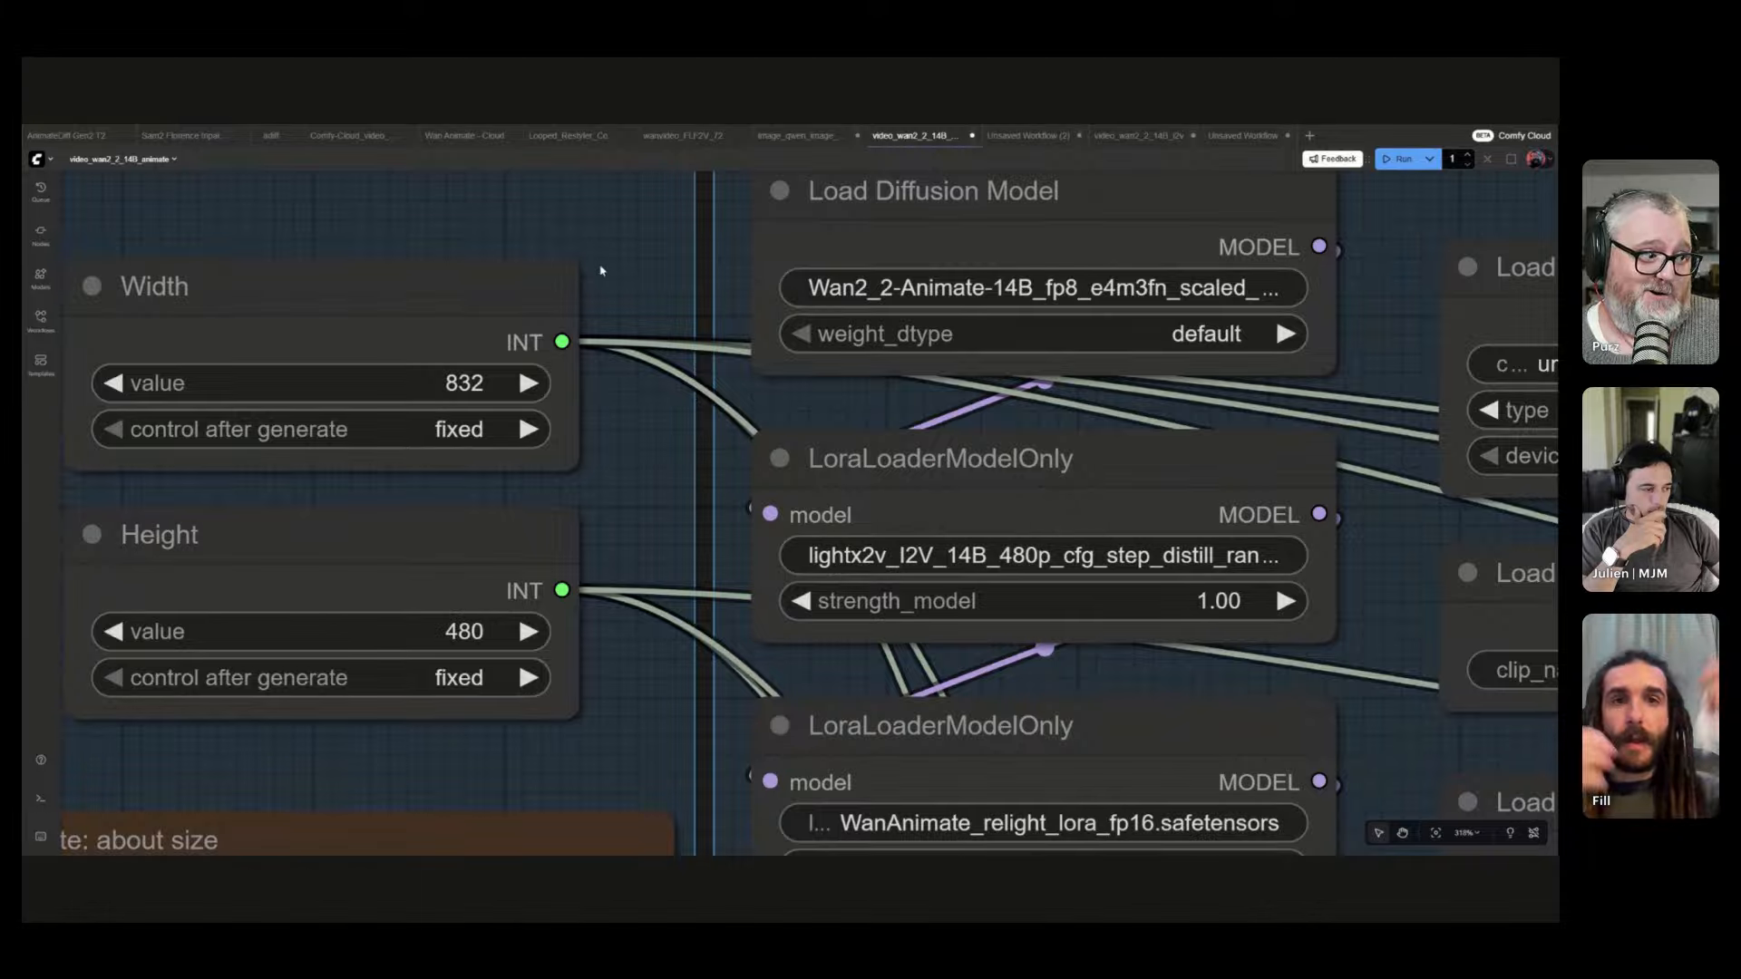
- Run the workflow again with the new video size
{"action": "scroll", "coordinate": [601, 270], "scroll_direction": "down", "scroll_amount": 12}
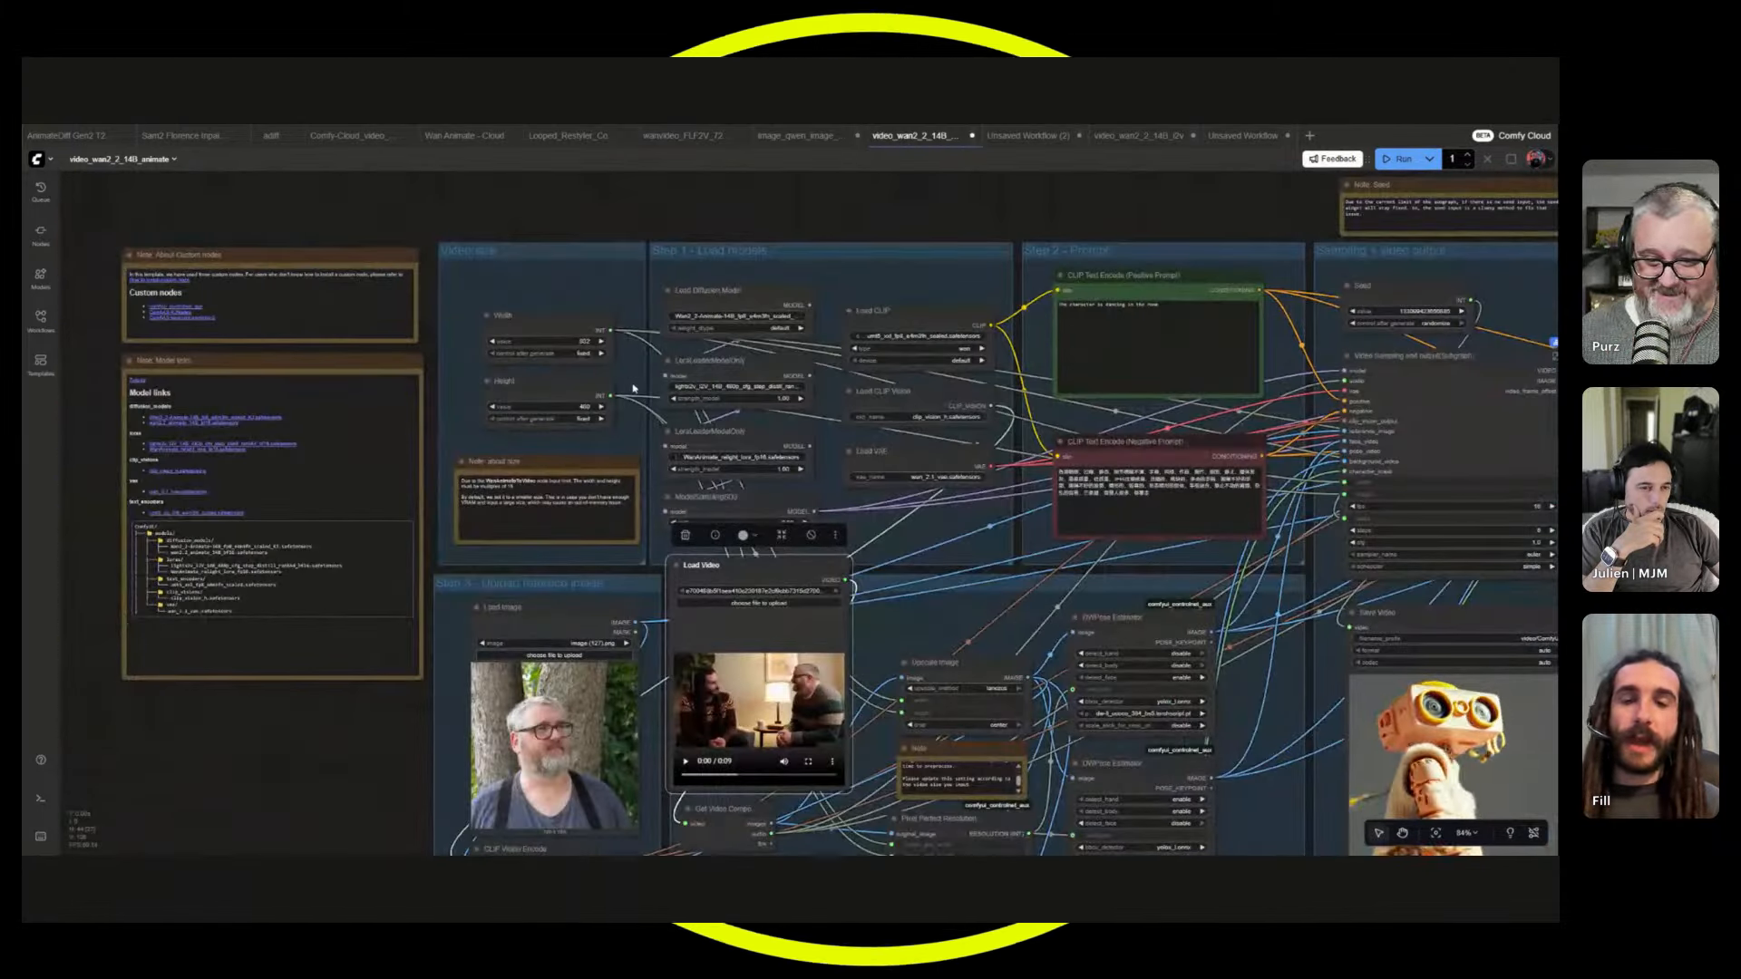
{"action": "left_click_drag", "start_coordinate": [633, 389], "coordinate": [662, 172]}
{"action": "scroll", "coordinate": [750, 587], "scroll_direction": "down", "scroll_amount": 3}
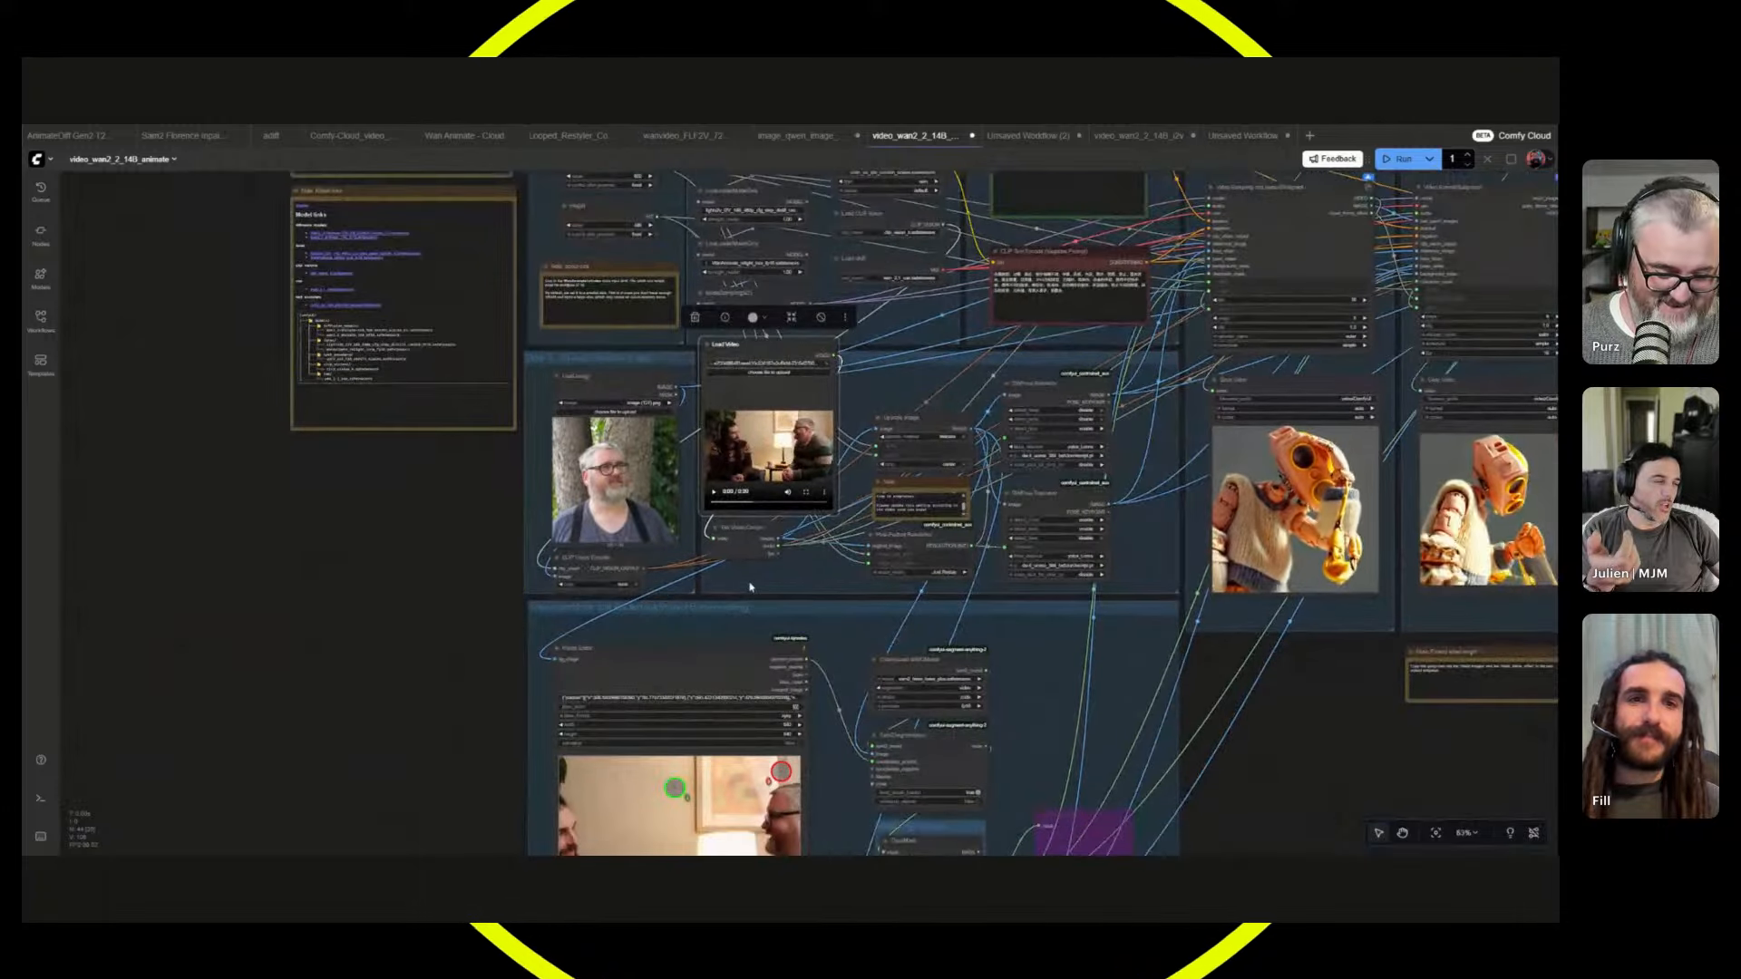
{"action": "scroll", "coordinate": [750, 586], "scroll_direction": "down", "scroll_amount": 1}
{"action": "key", "text": "ctrl+Return"}
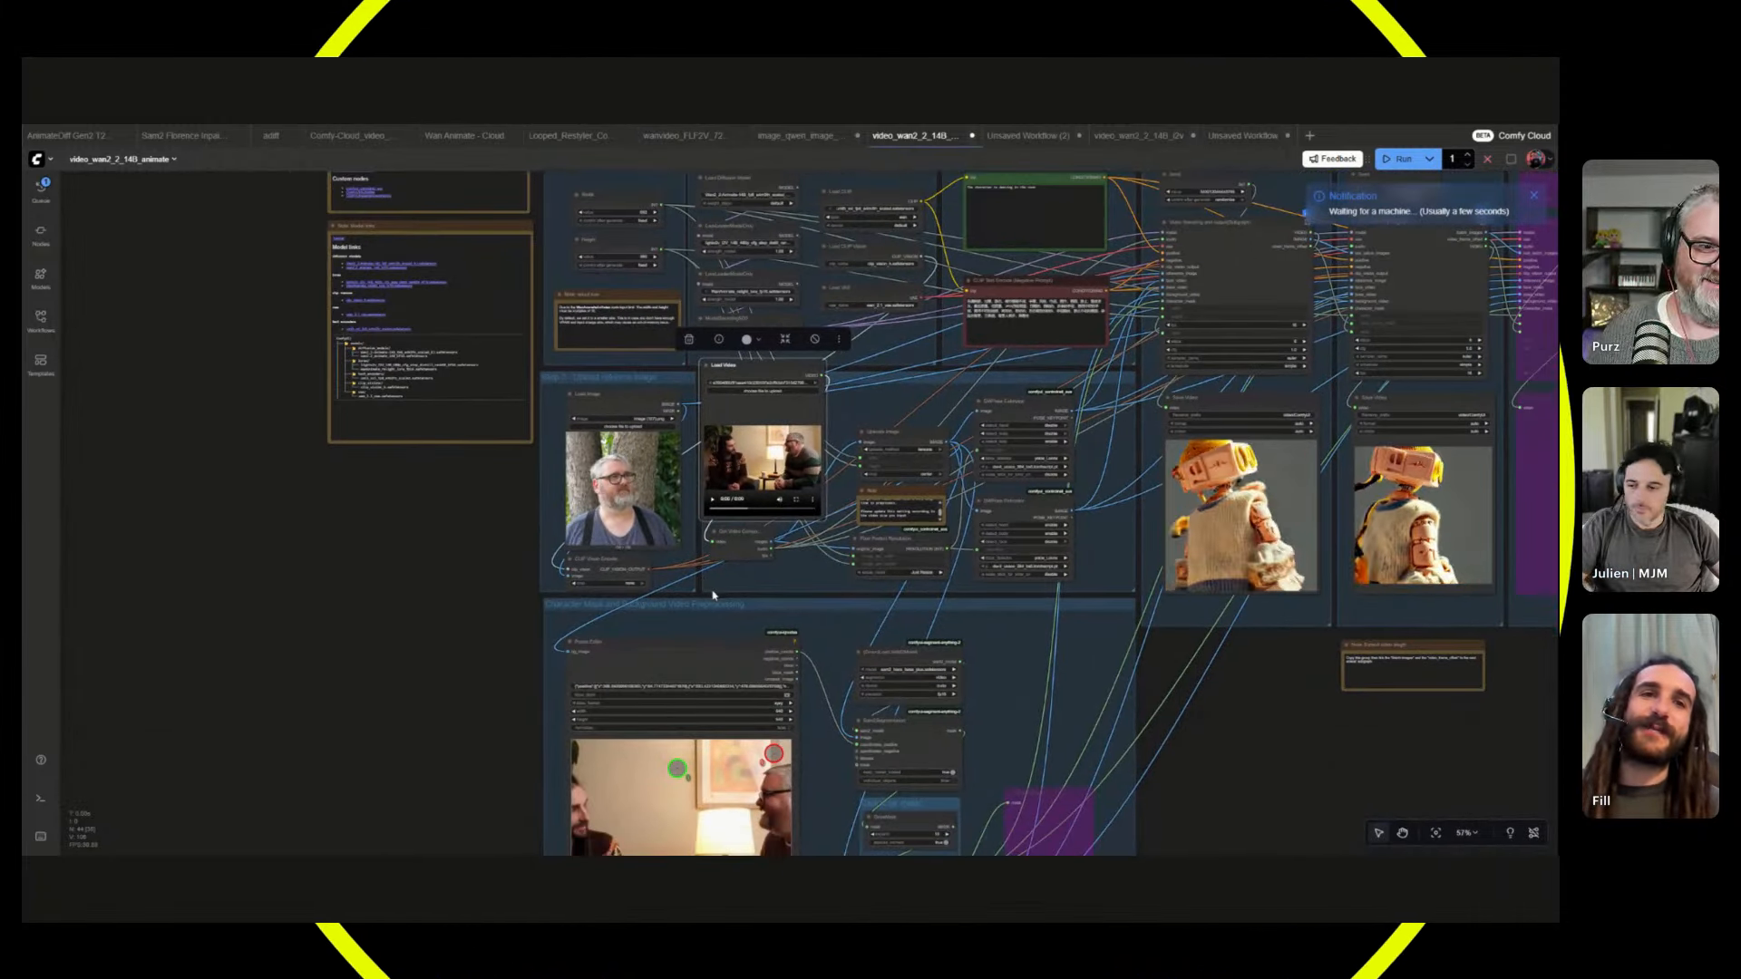
- Follow the run's progress through the two DWPose Estimator nodes and check their detection settings
{"action": "scroll", "coordinate": [791, 552], "scroll_direction": "up", "scroll_amount": 7}
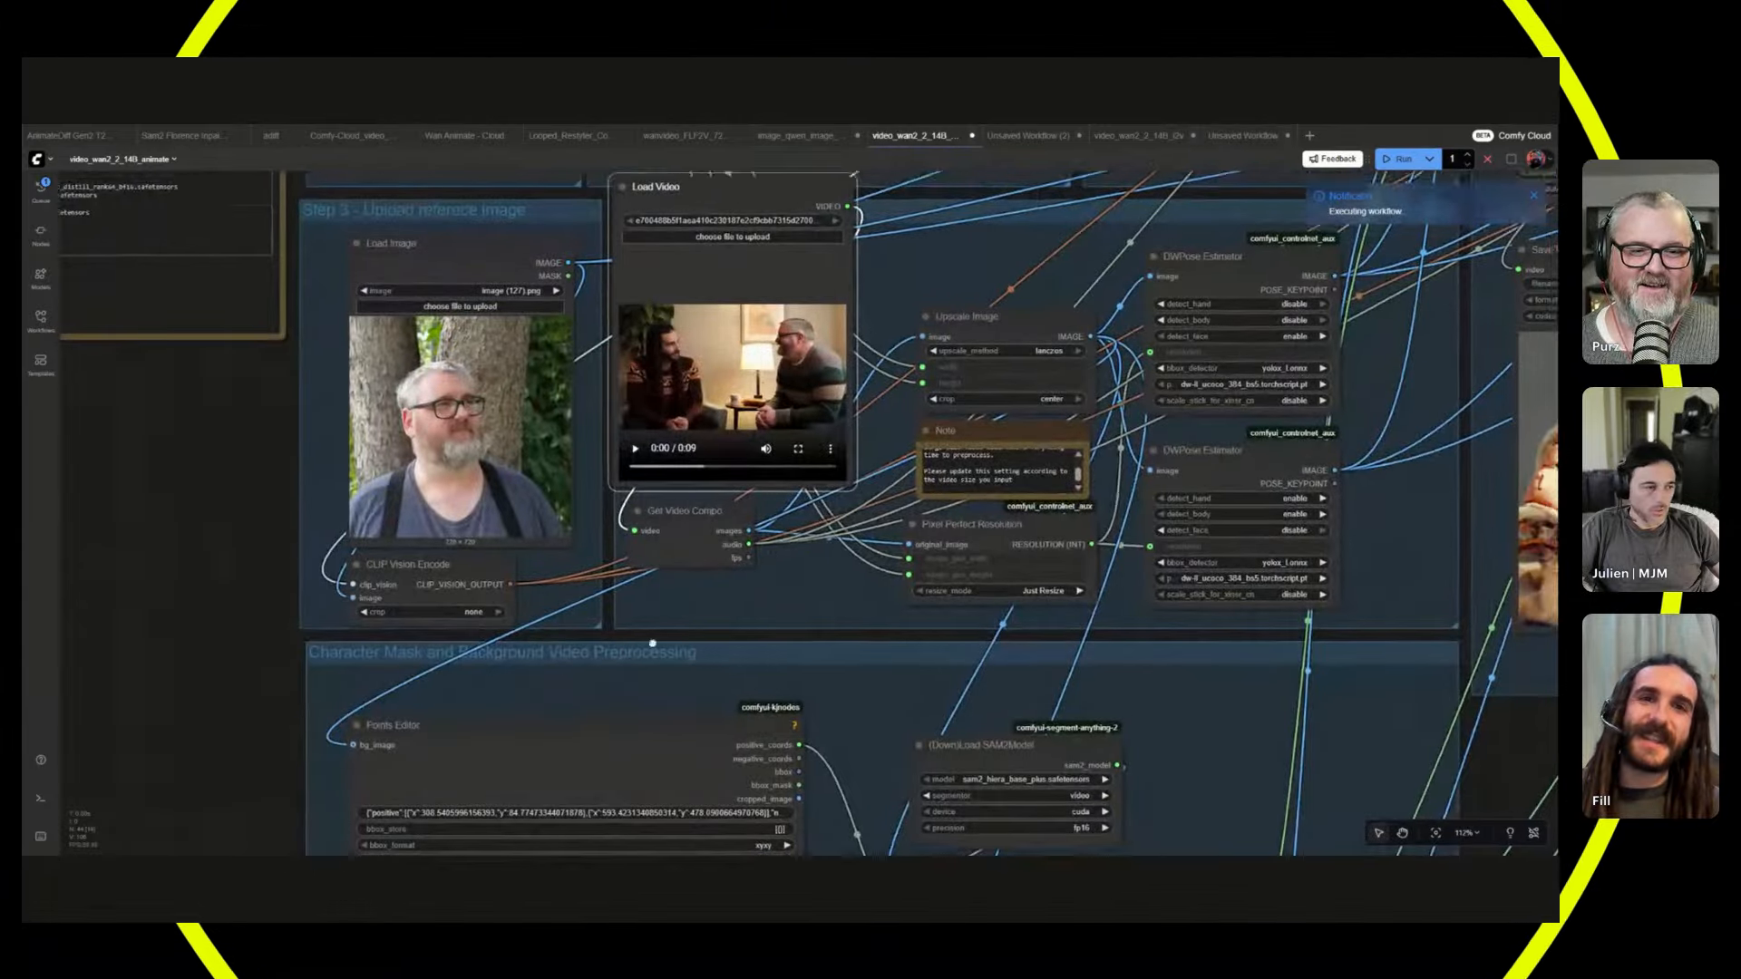
{"action": "left_click_drag", "start_coordinate": [653, 643], "coordinate": [507, 735]}
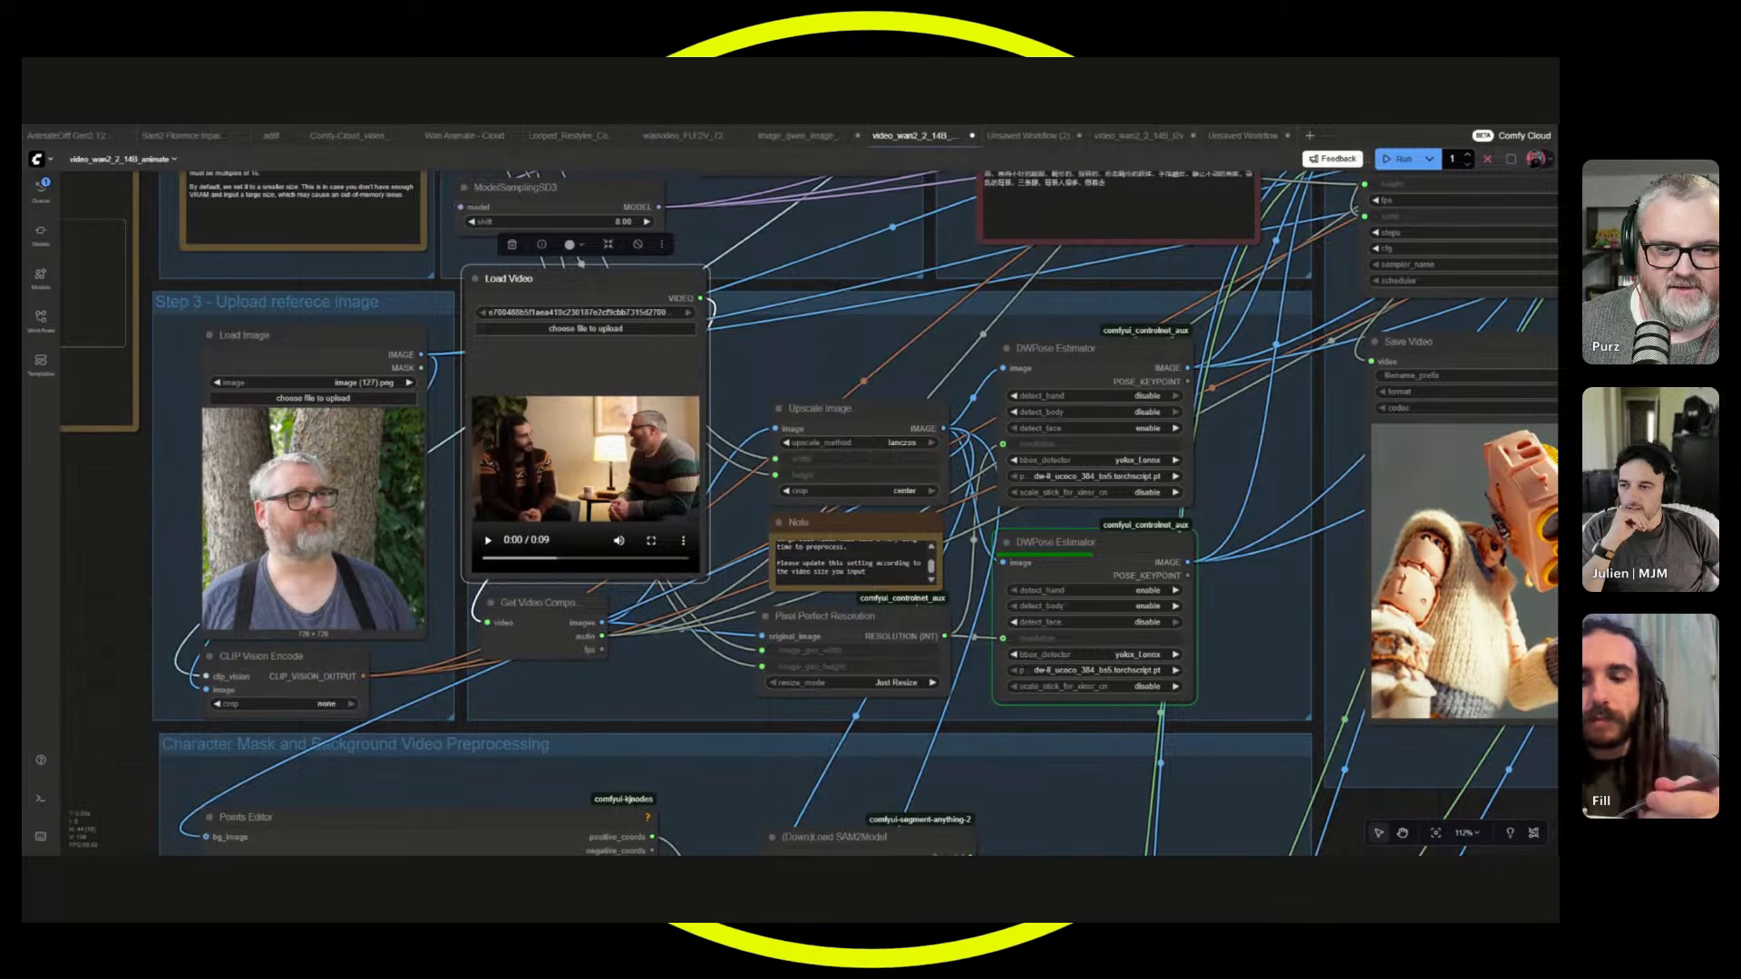
{"action": "scroll", "coordinate": [861, 218], "scroll_direction": "down", "scroll_amount": 5}
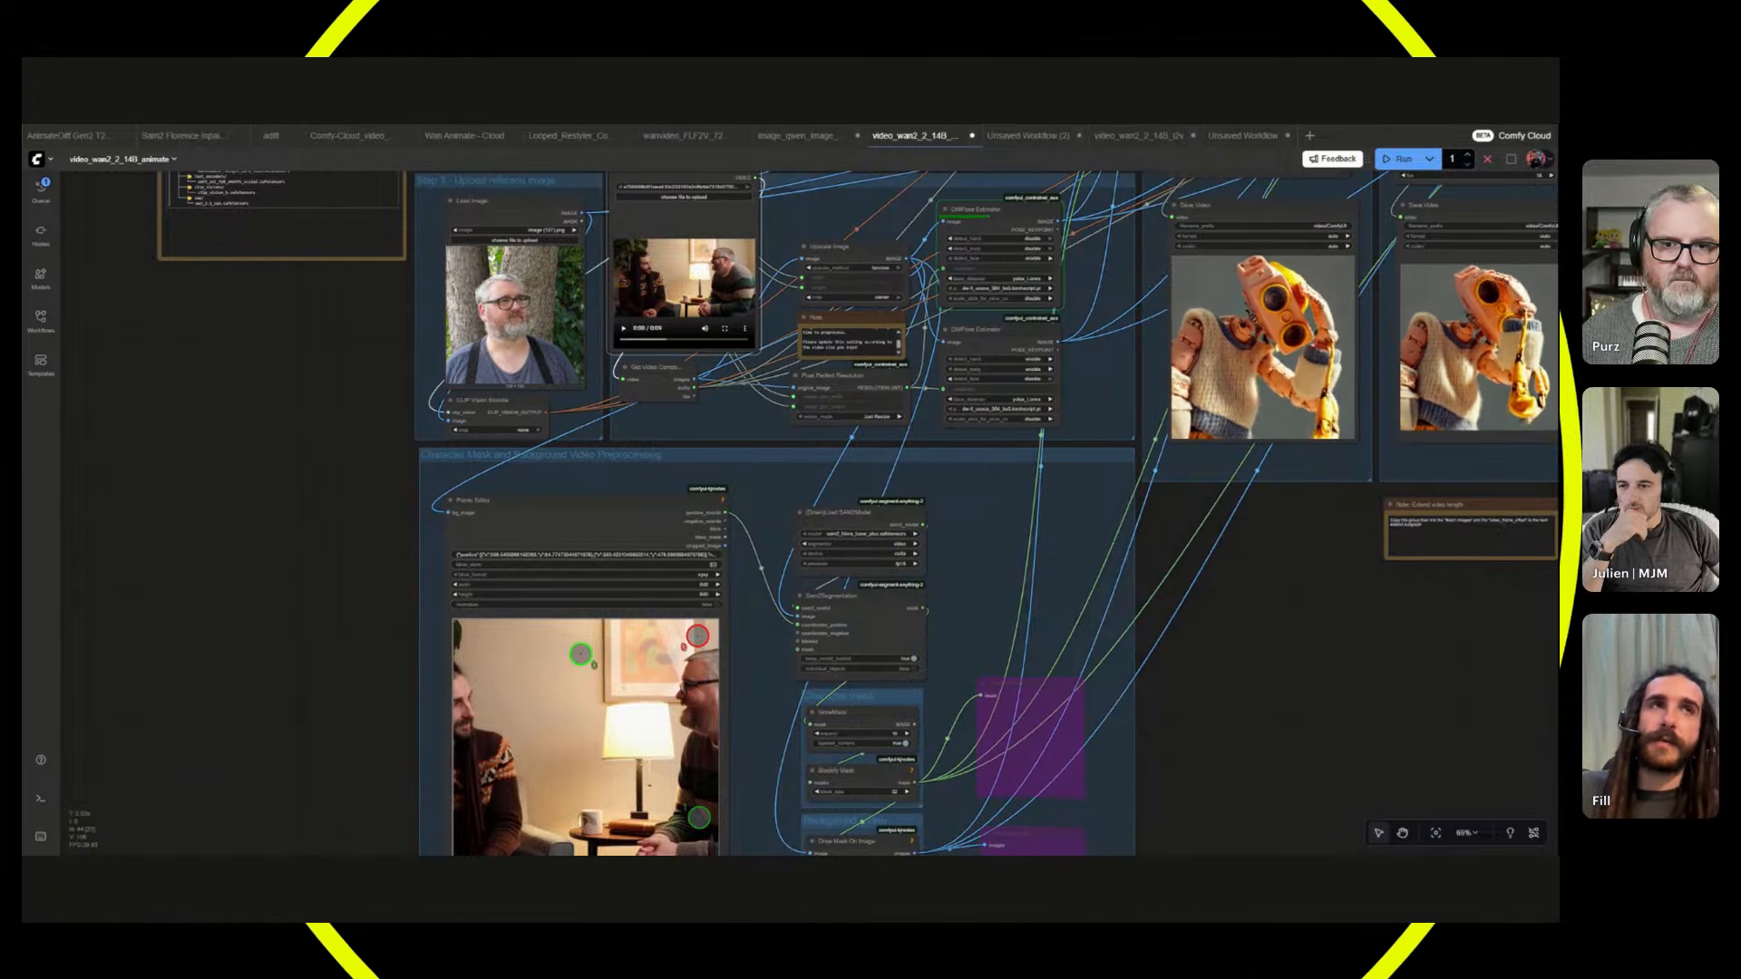
{"action": "scroll", "coordinate": [905, 237], "scroll_direction": "up", "scroll_amount": 5}
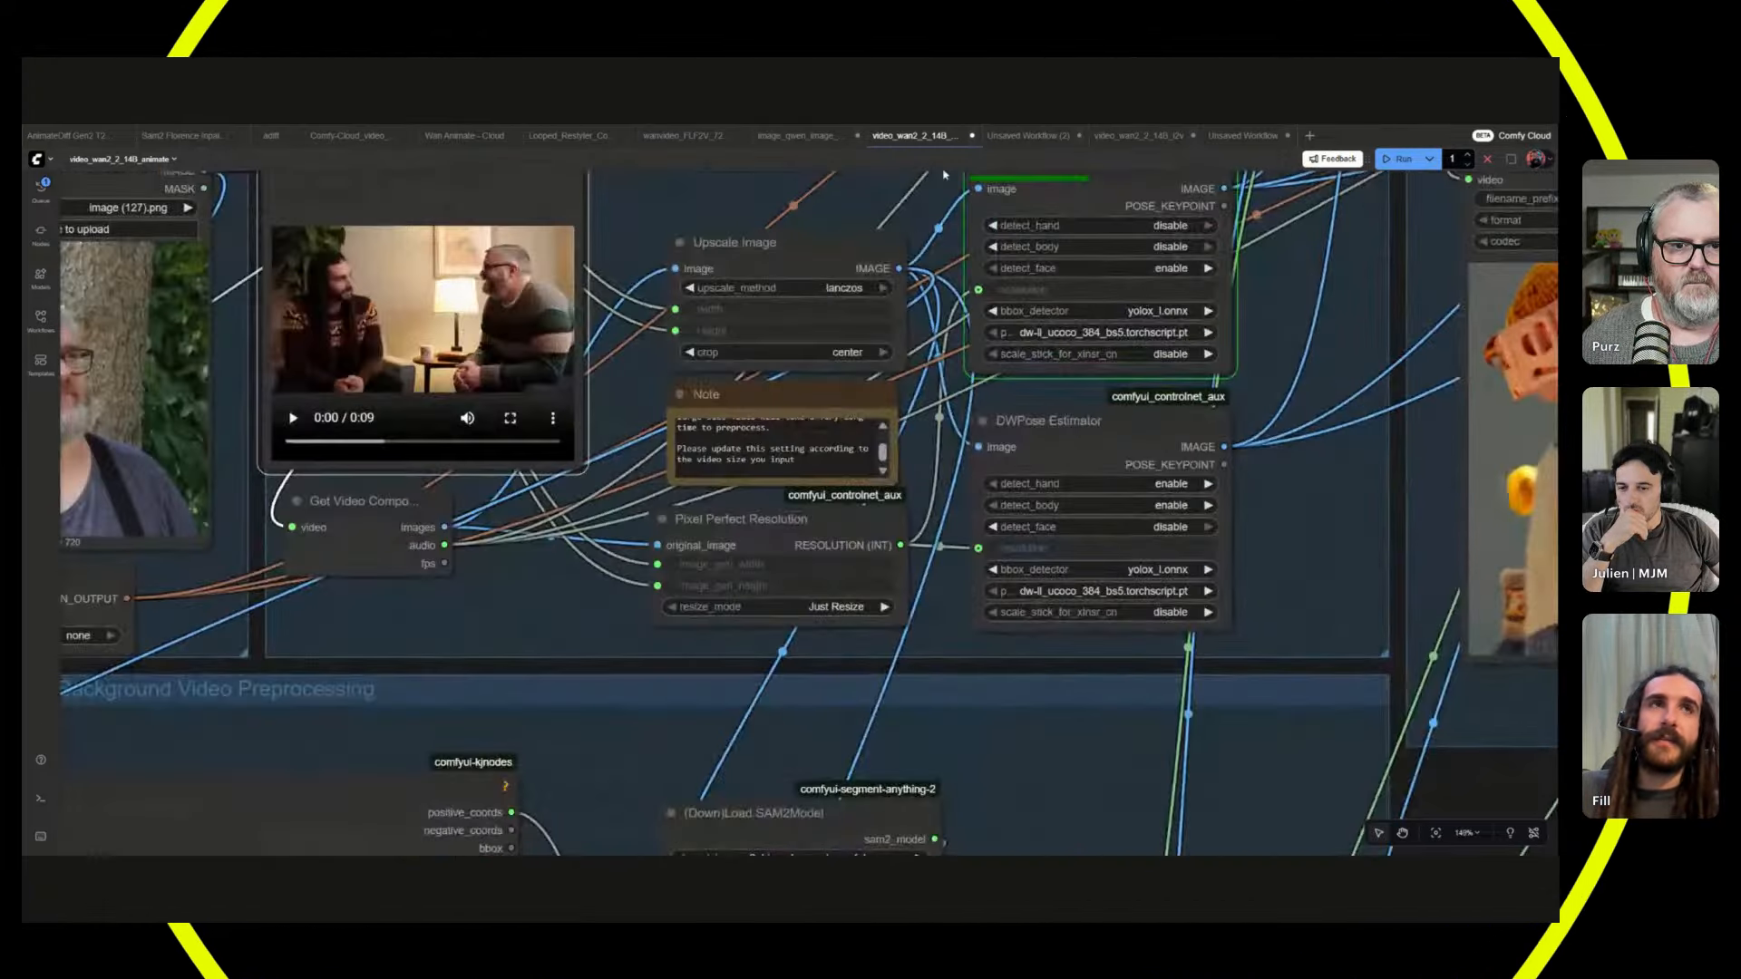
{"action": "scroll", "coordinate": [771, 290], "scroll_direction": "down", "scroll_amount": 2}
{"action": "scroll", "coordinate": [728, 309], "scroll_direction": "up", "scroll_amount": 4}
{"action": "left_click_drag", "start_coordinate": [728, 308], "coordinate": [656, 334]}
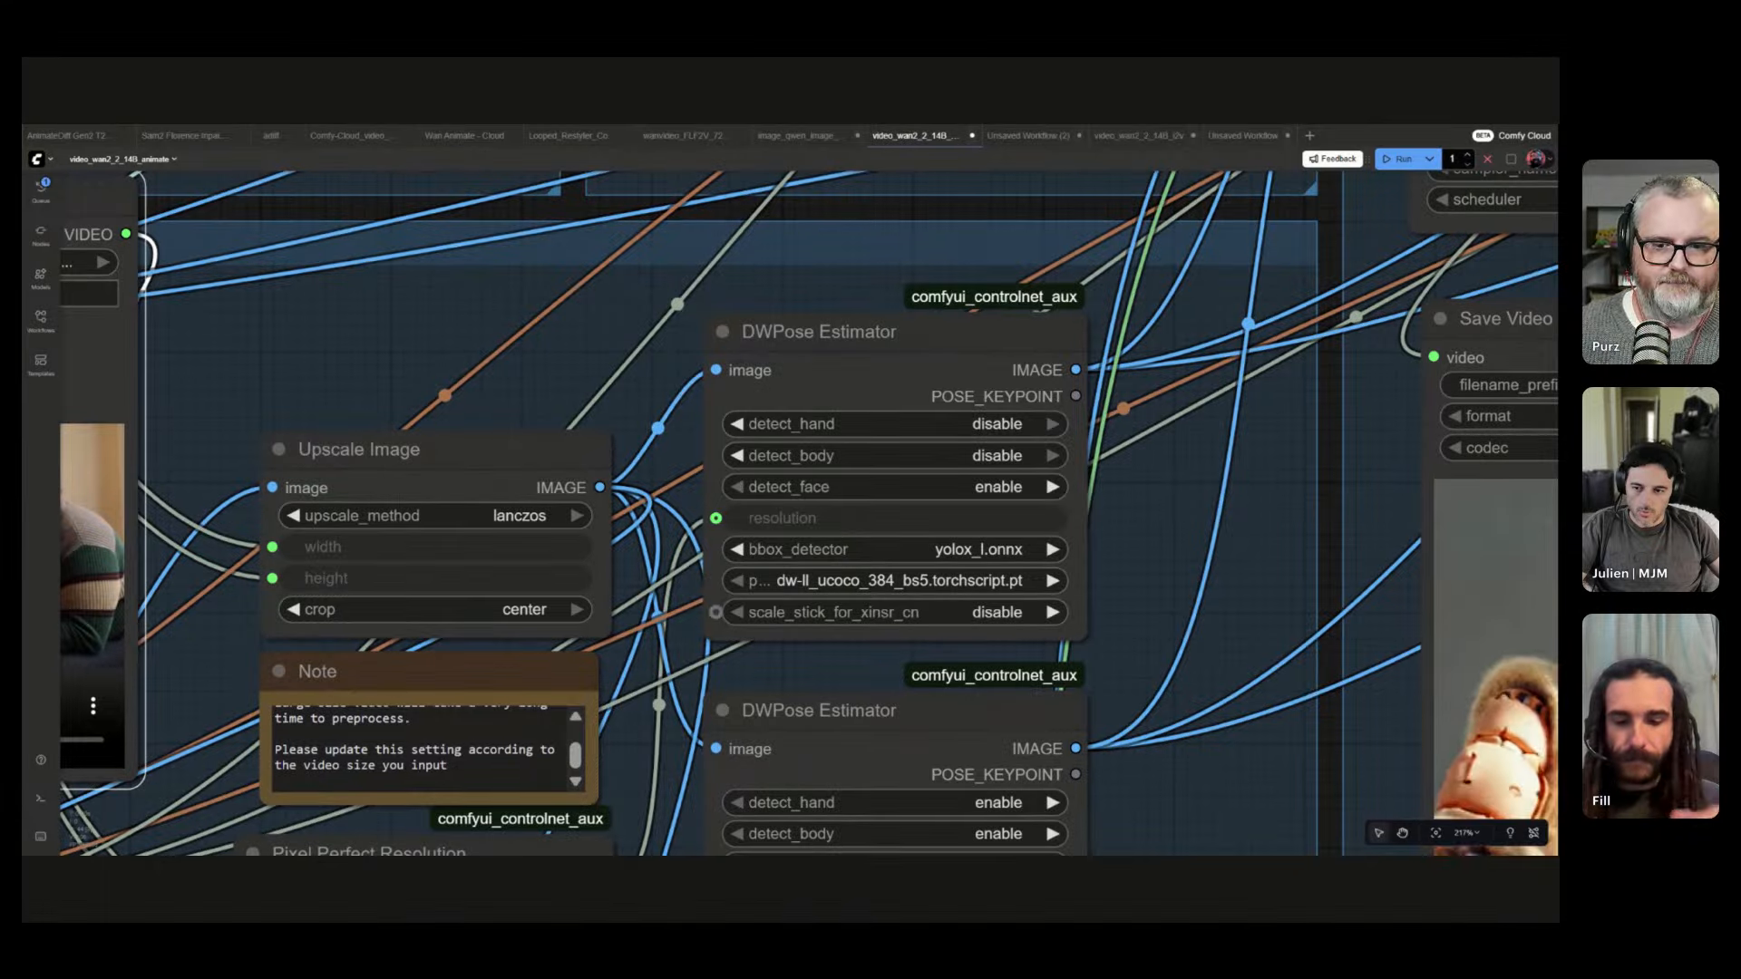
- Check the widescreen source frame in the Points Editor and cancel the running workflow
{"action": "scroll", "coordinate": [658, 415], "scroll_direction": "down", "scroll_amount": 10}
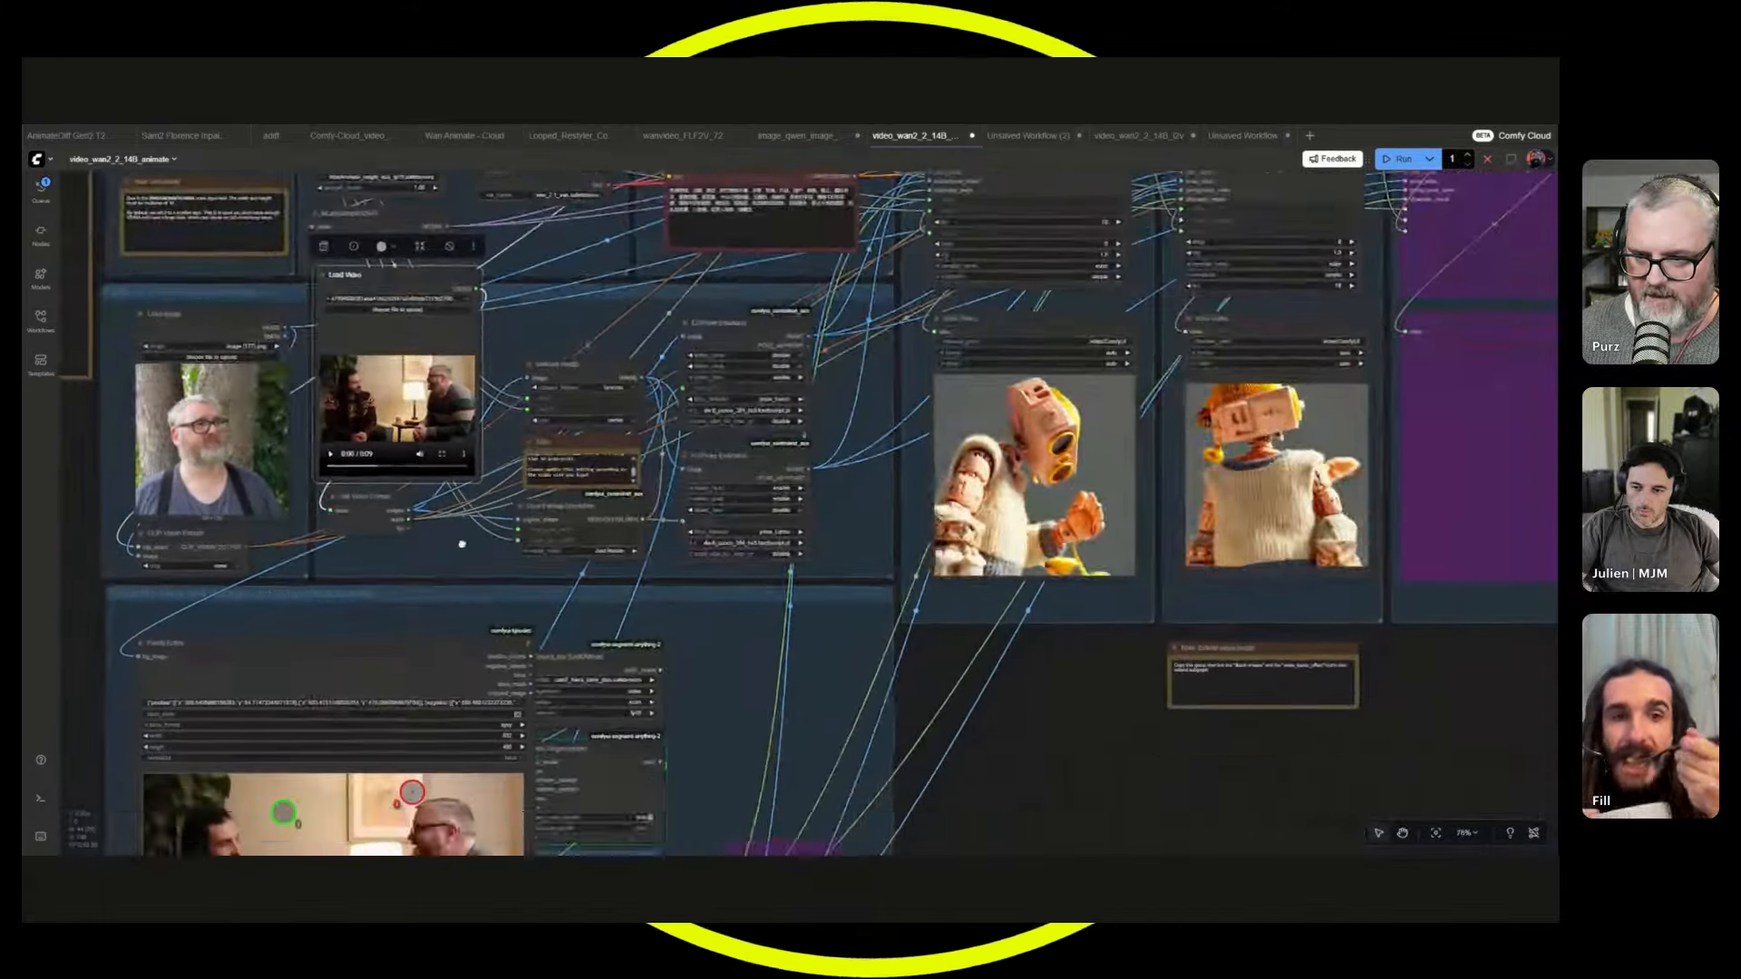
{"action": "left_click_drag", "start_coordinate": [461, 544], "coordinate": [652, 272]}
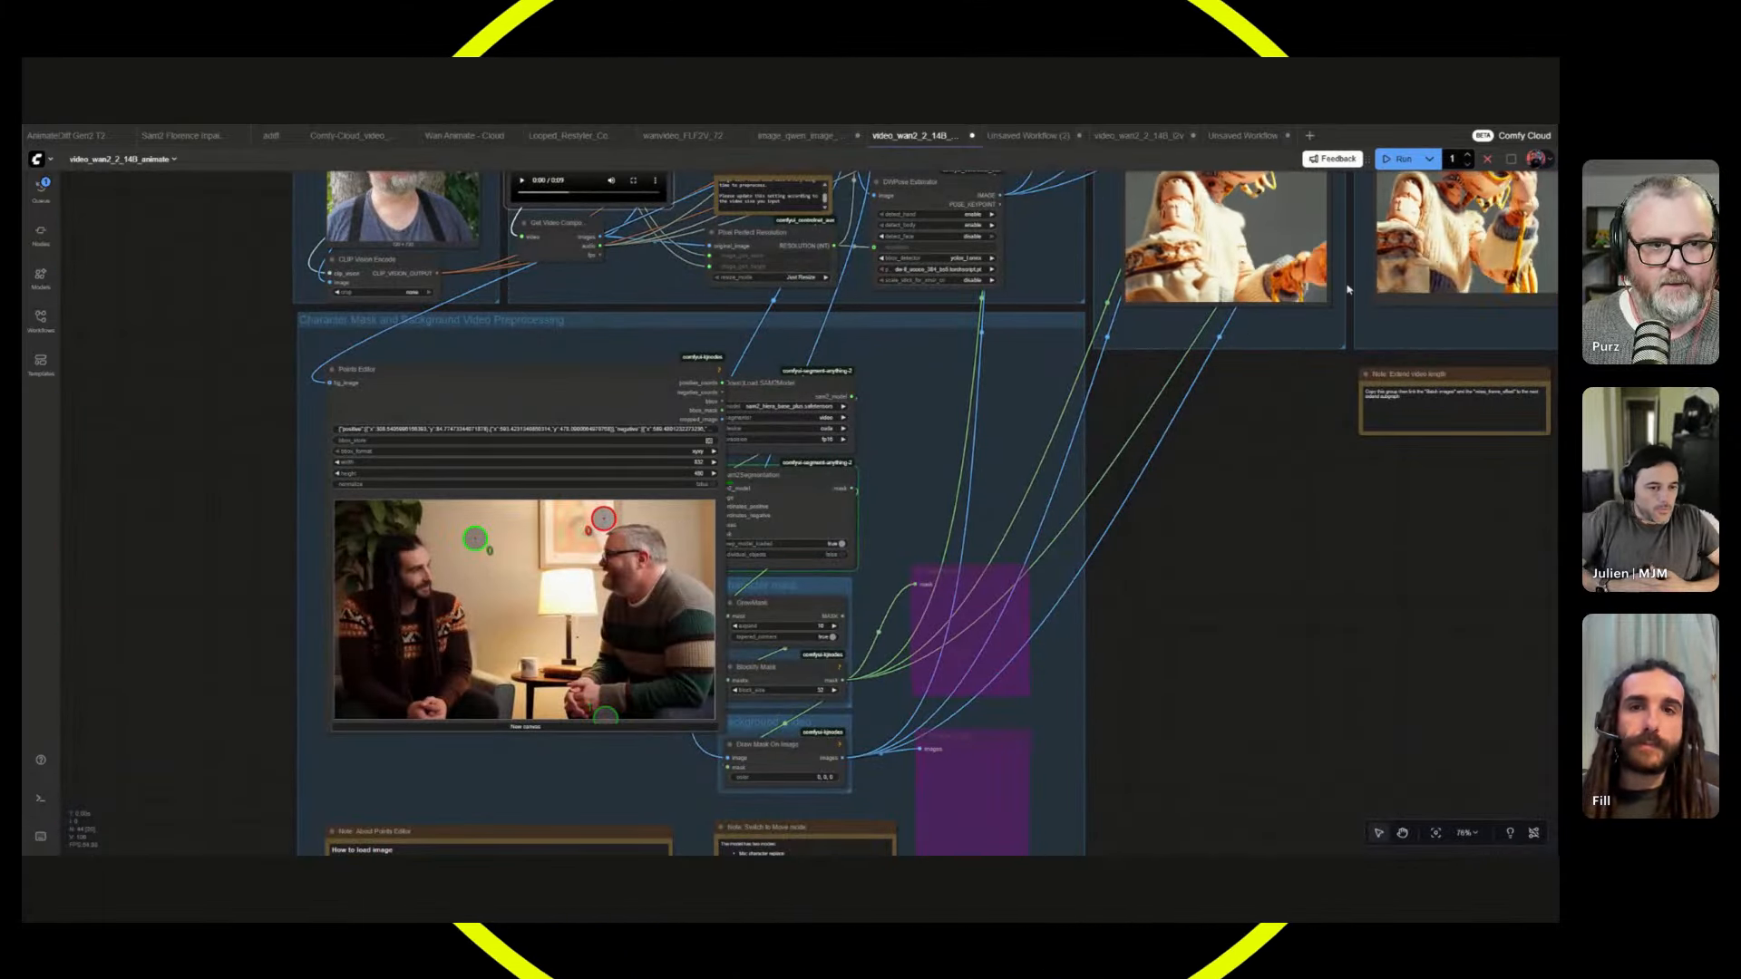
{"action": "left_click_drag", "start_coordinate": [1348, 288], "coordinate": [1593, 176]}
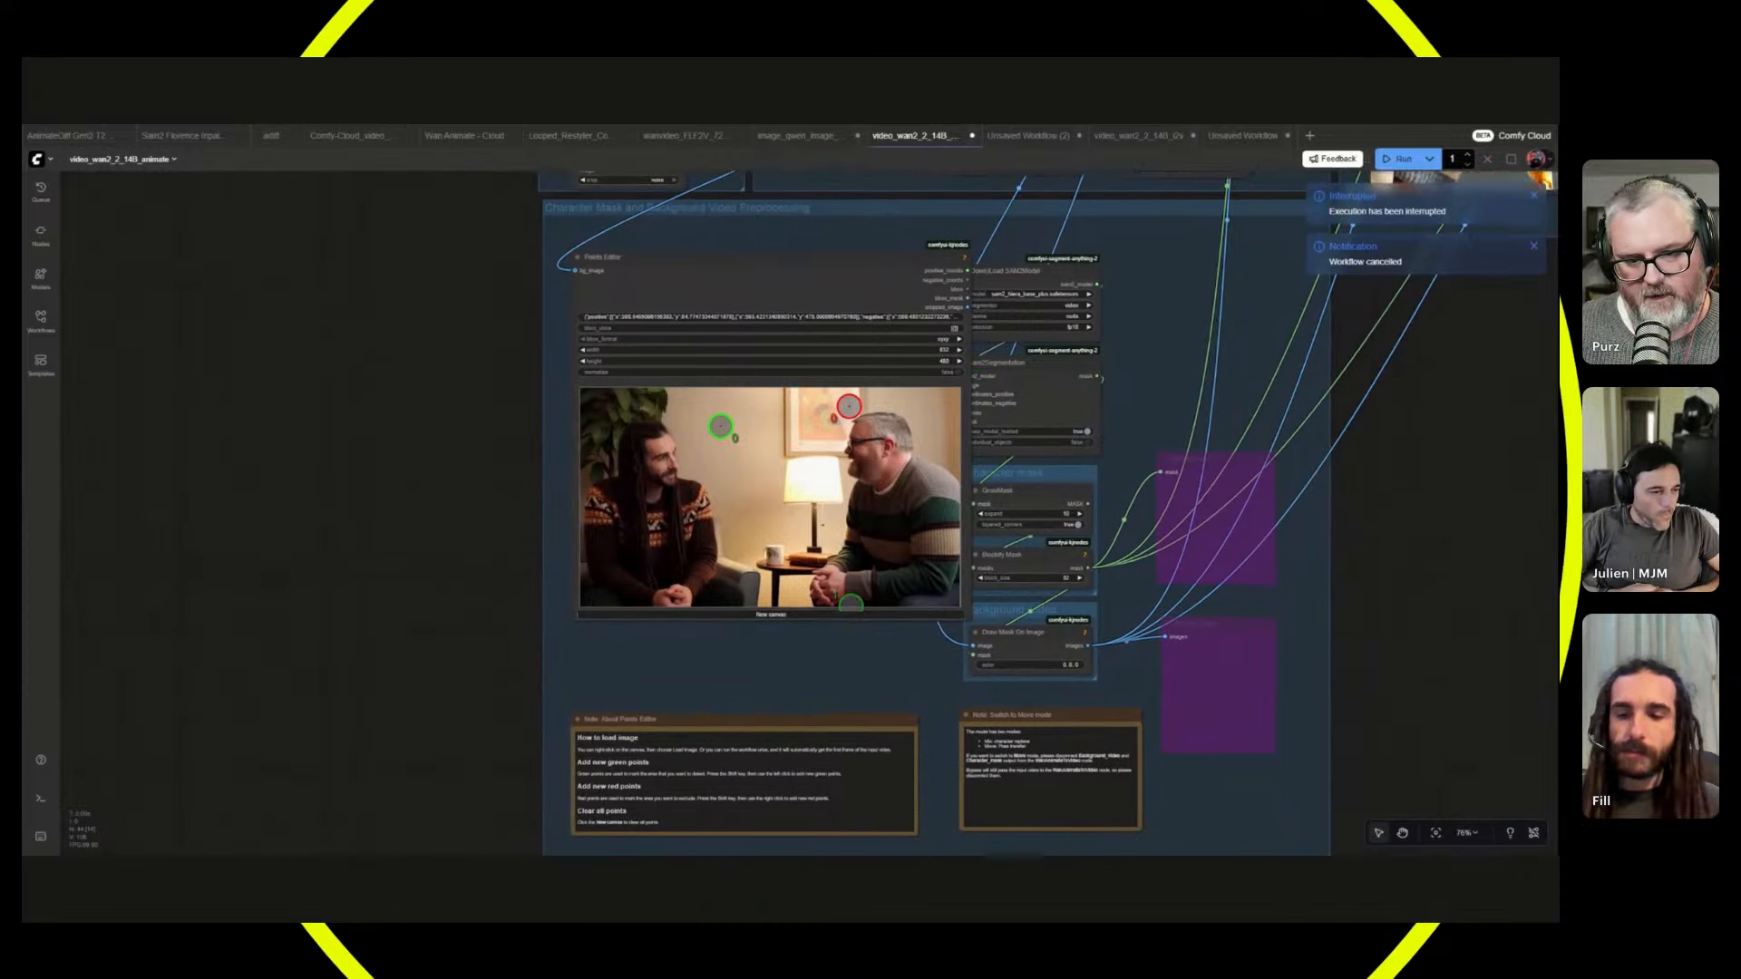
- Move both green points onto the long-haired man, place the red point on the wall beside him and add another green point
{"action": "left_click_drag", "start_coordinate": [720, 425], "coordinate": [663, 445]}
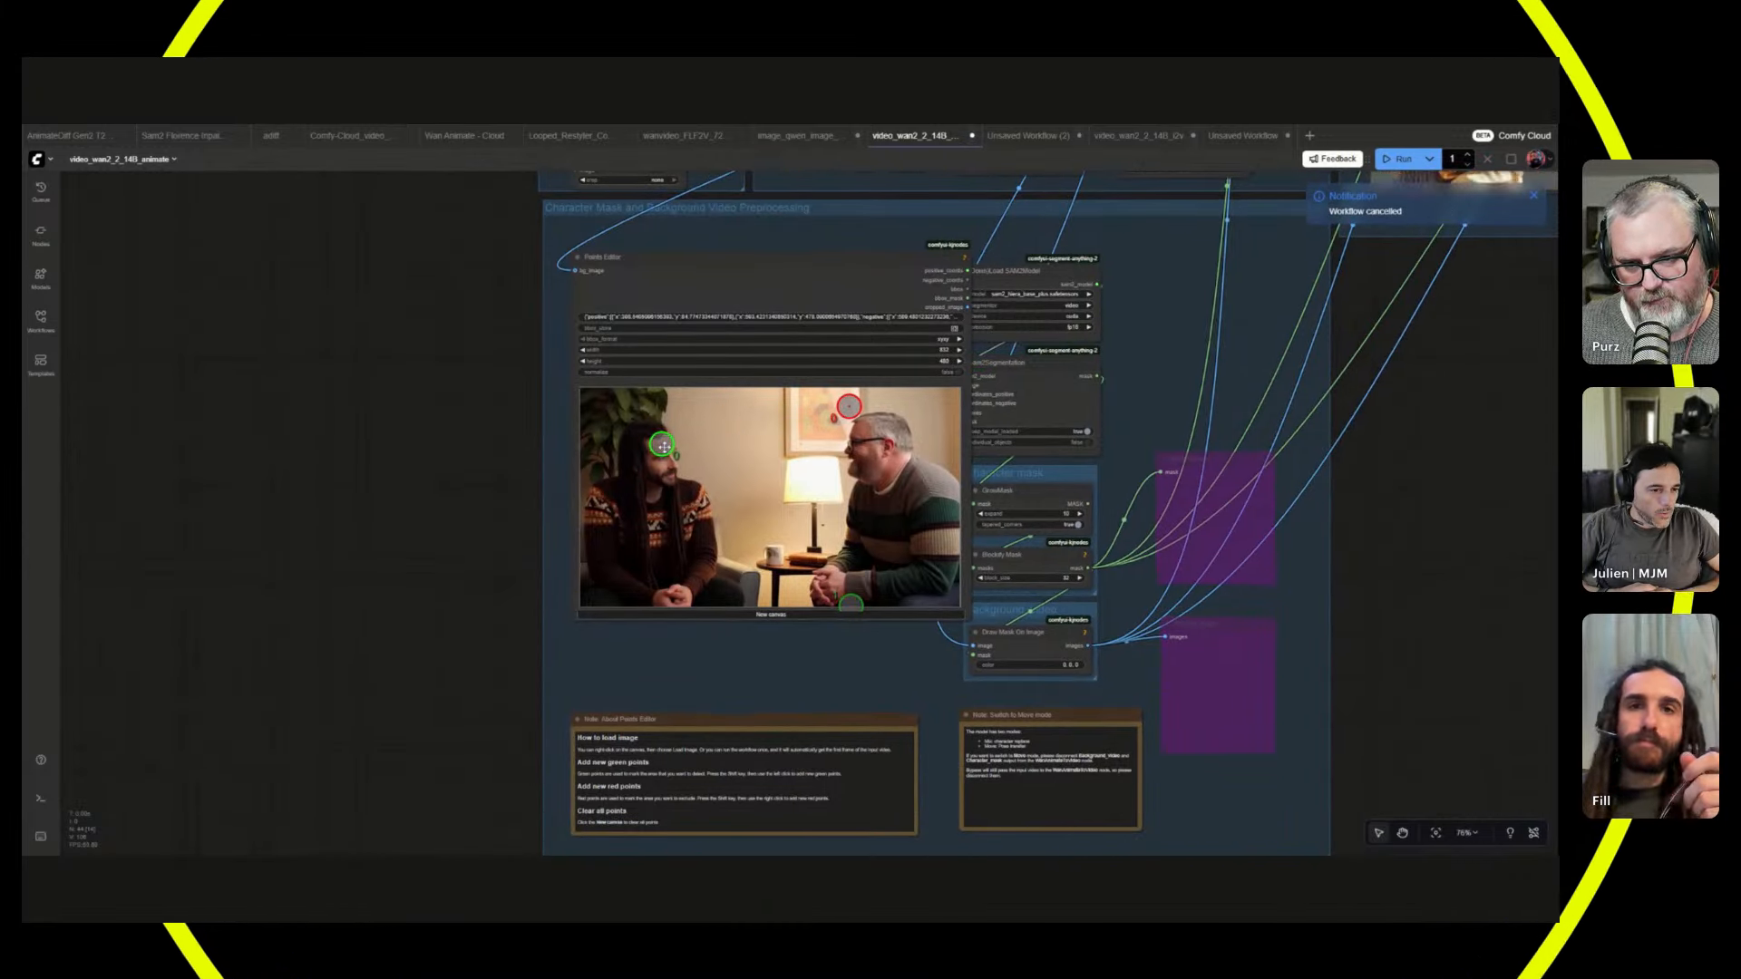
{"action": "left_click_drag", "start_coordinate": [851, 603], "coordinate": [702, 573]}
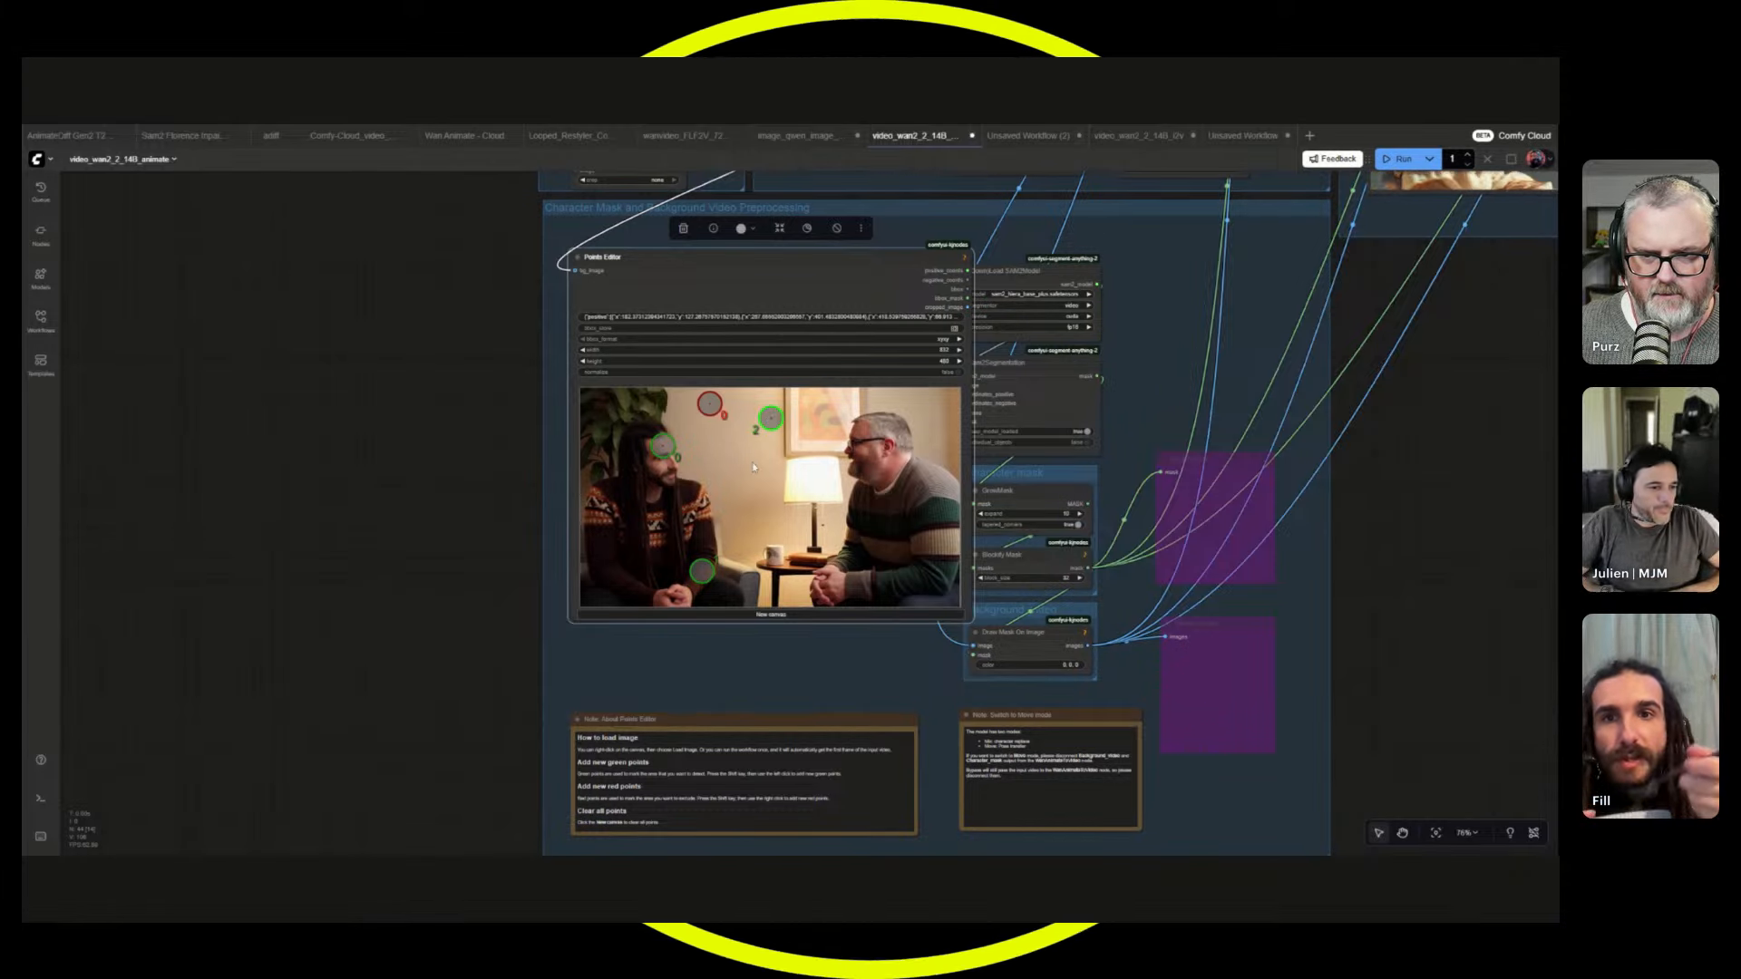
- Consult the Points Editor note, clear all points with a new canvas and place the green point on the long-haired man's head
{"action": "scroll", "coordinate": [753, 460], "scroll_direction": "down", "scroll_amount": 2}
{"action": "scroll", "coordinate": [589, 736], "scroll_direction": "up", "scroll_amount": 4}
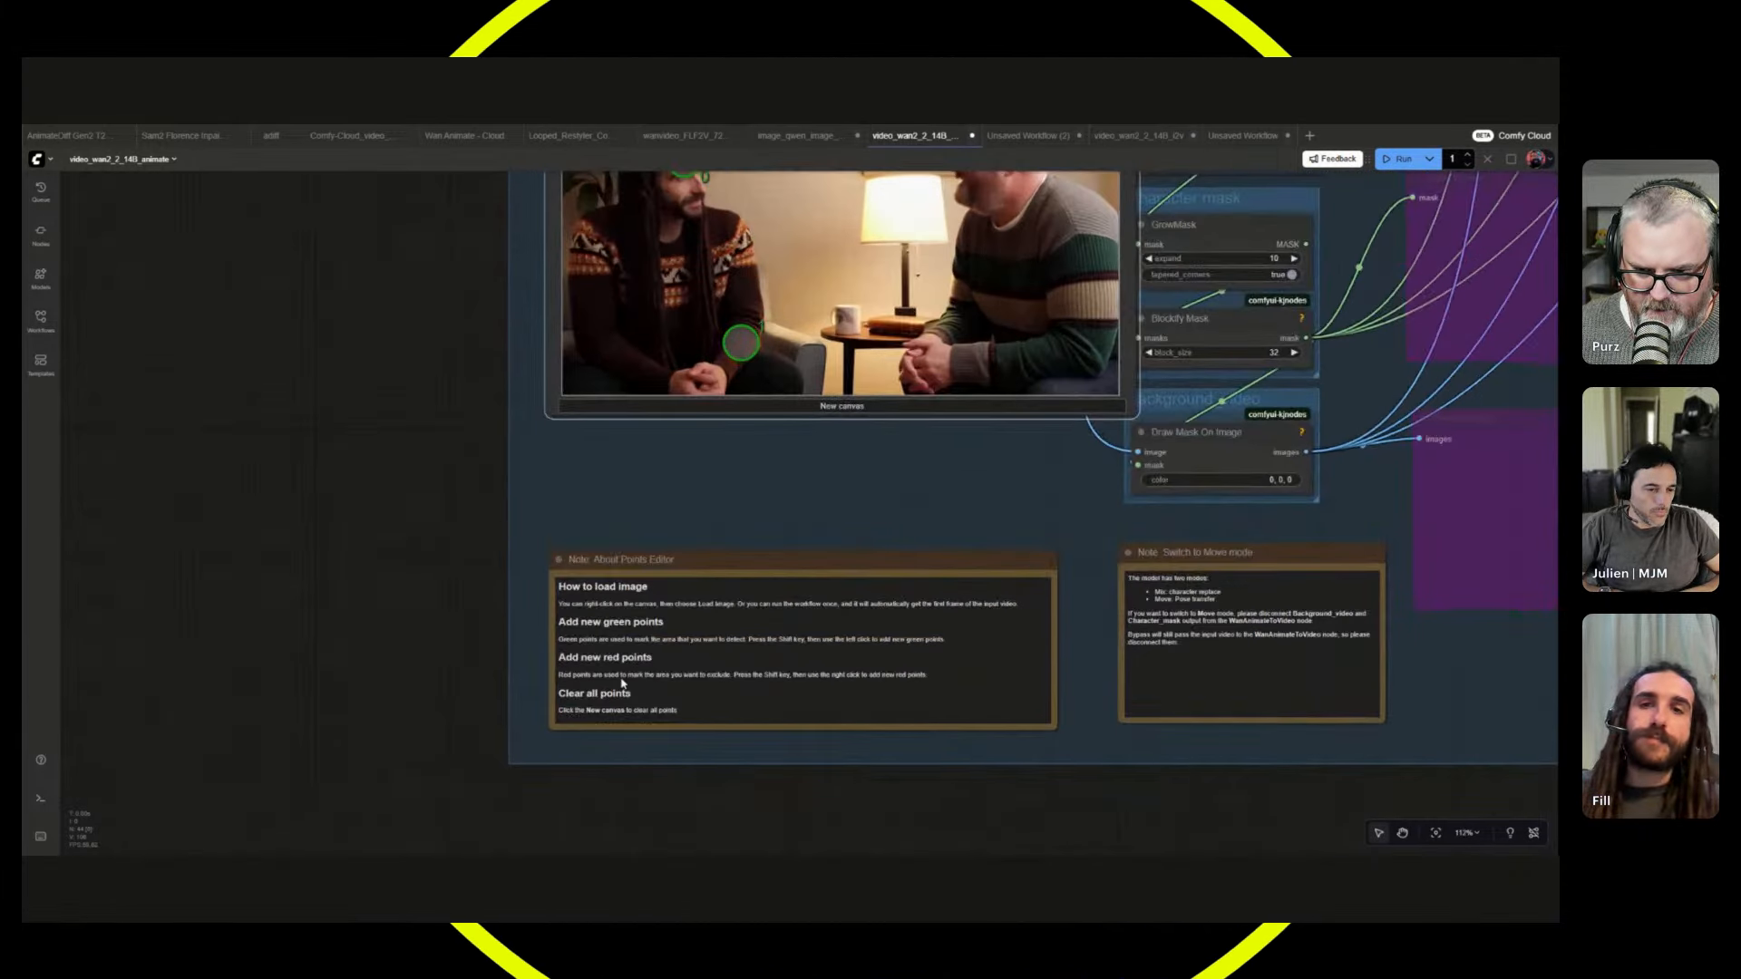
{"action": "scroll", "coordinate": [760, 370], "scroll_direction": "up", "scroll_amount": 5}
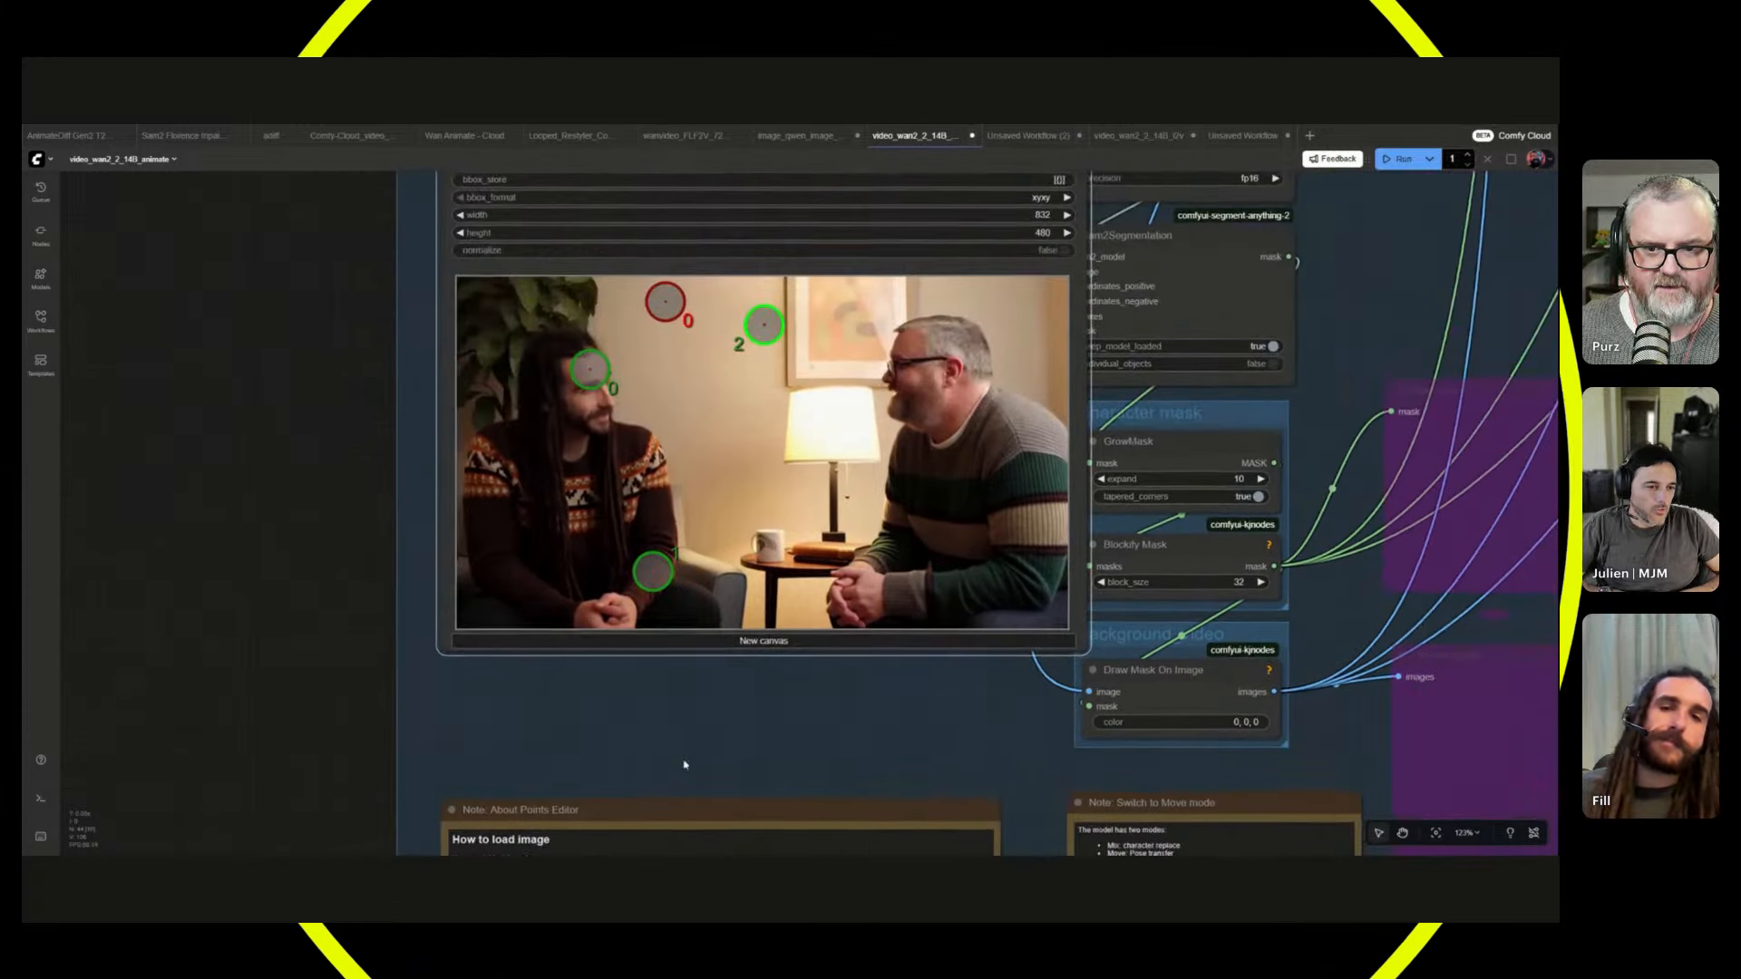
{"action": "left_click_drag", "start_coordinate": [759, 700], "coordinate": [750, 515]}
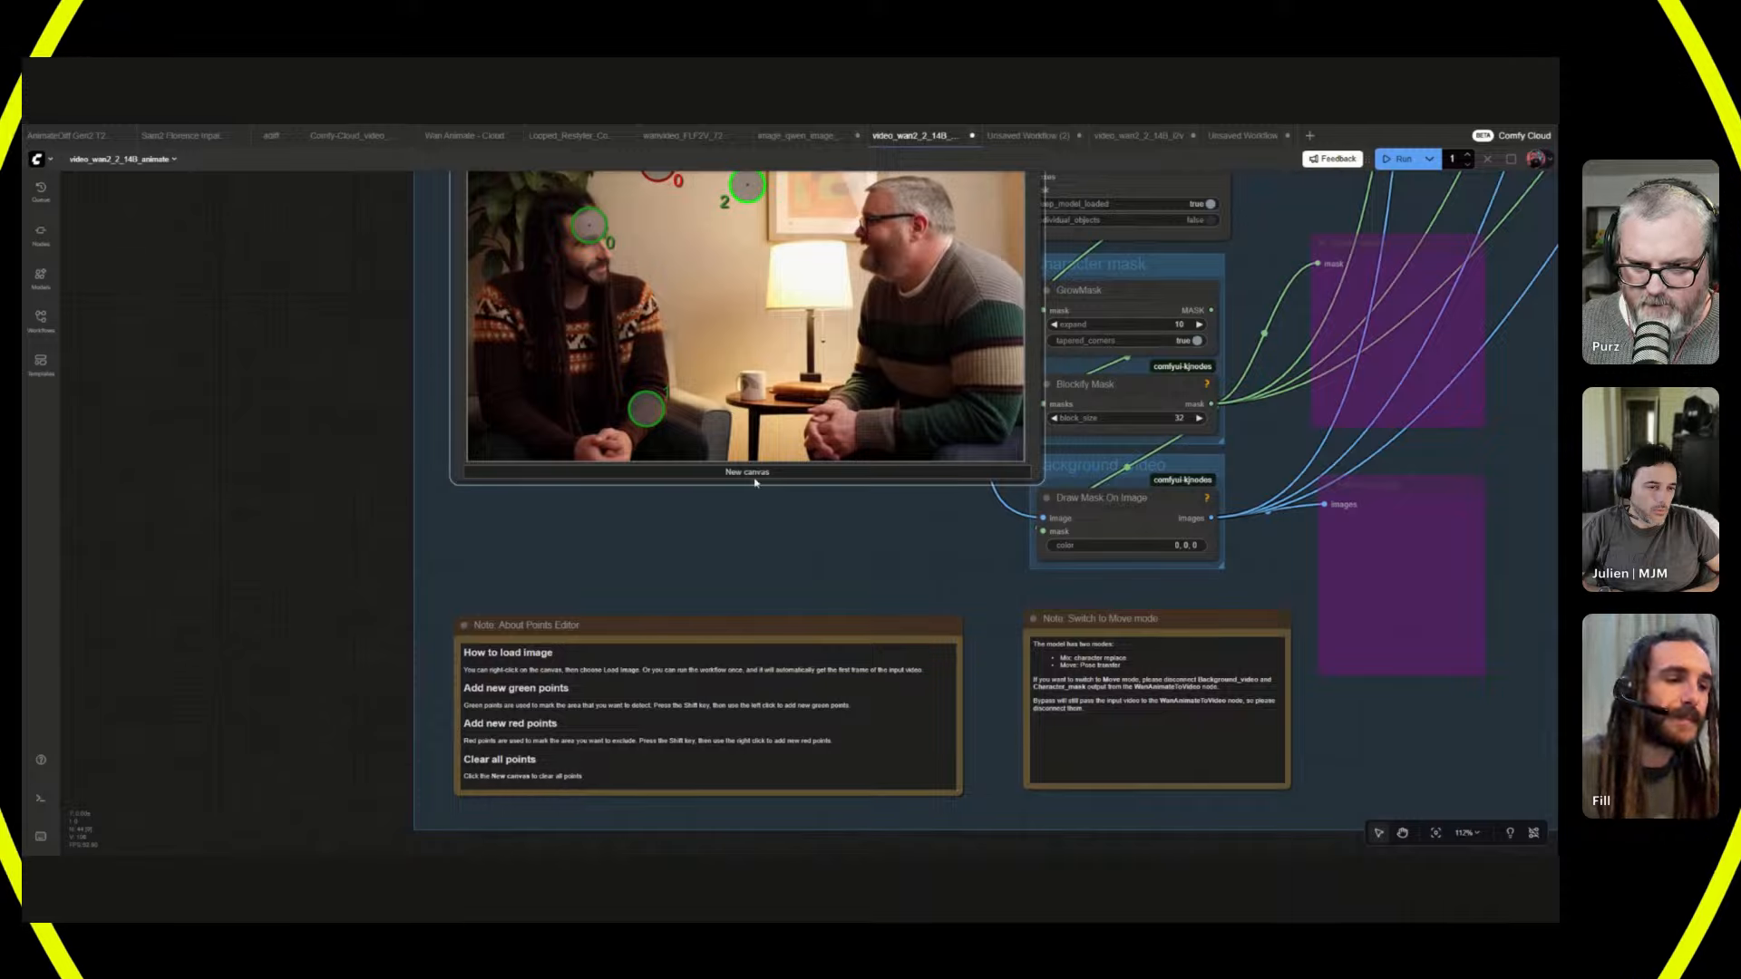
{"action": "left_click_drag", "start_coordinate": [750, 517], "coordinate": [753, 669]}
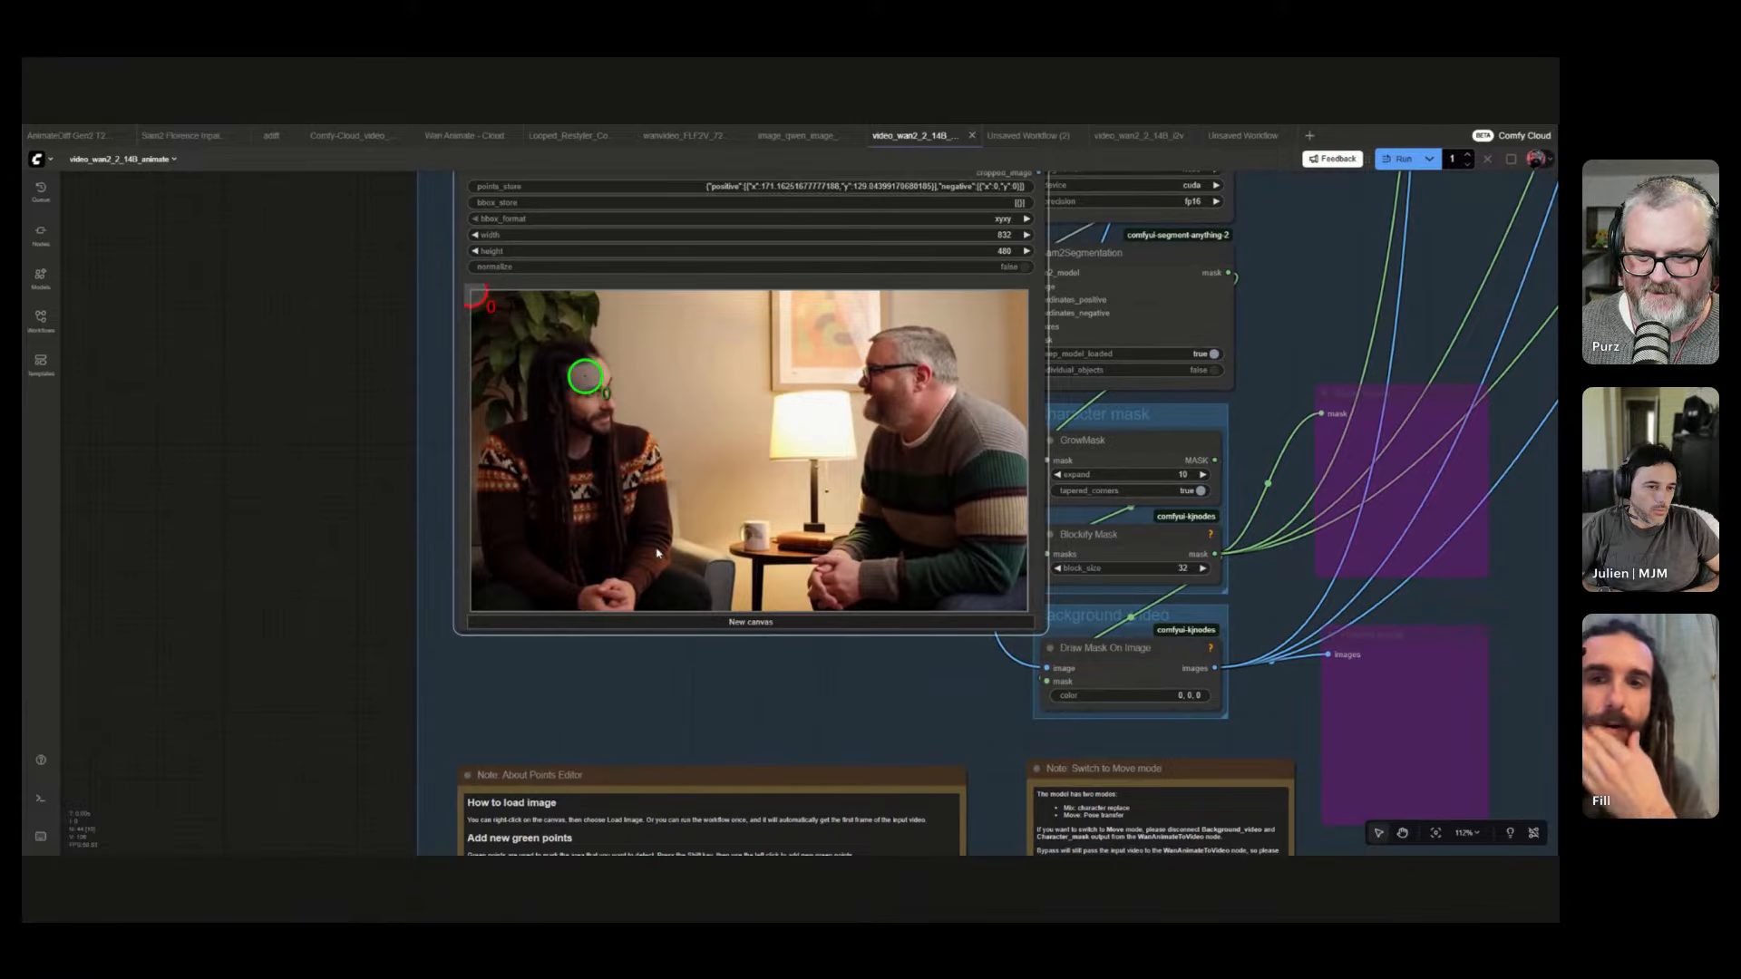
- Add red points on the grey-haired man's head and arm and on the wall, plus a green point on the long-haired man's arm
{"action": "right_click", "coordinate": [903, 347], "text": "shift"}
{"action": "right_click", "coordinate": [987, 554], "text": "shift"}
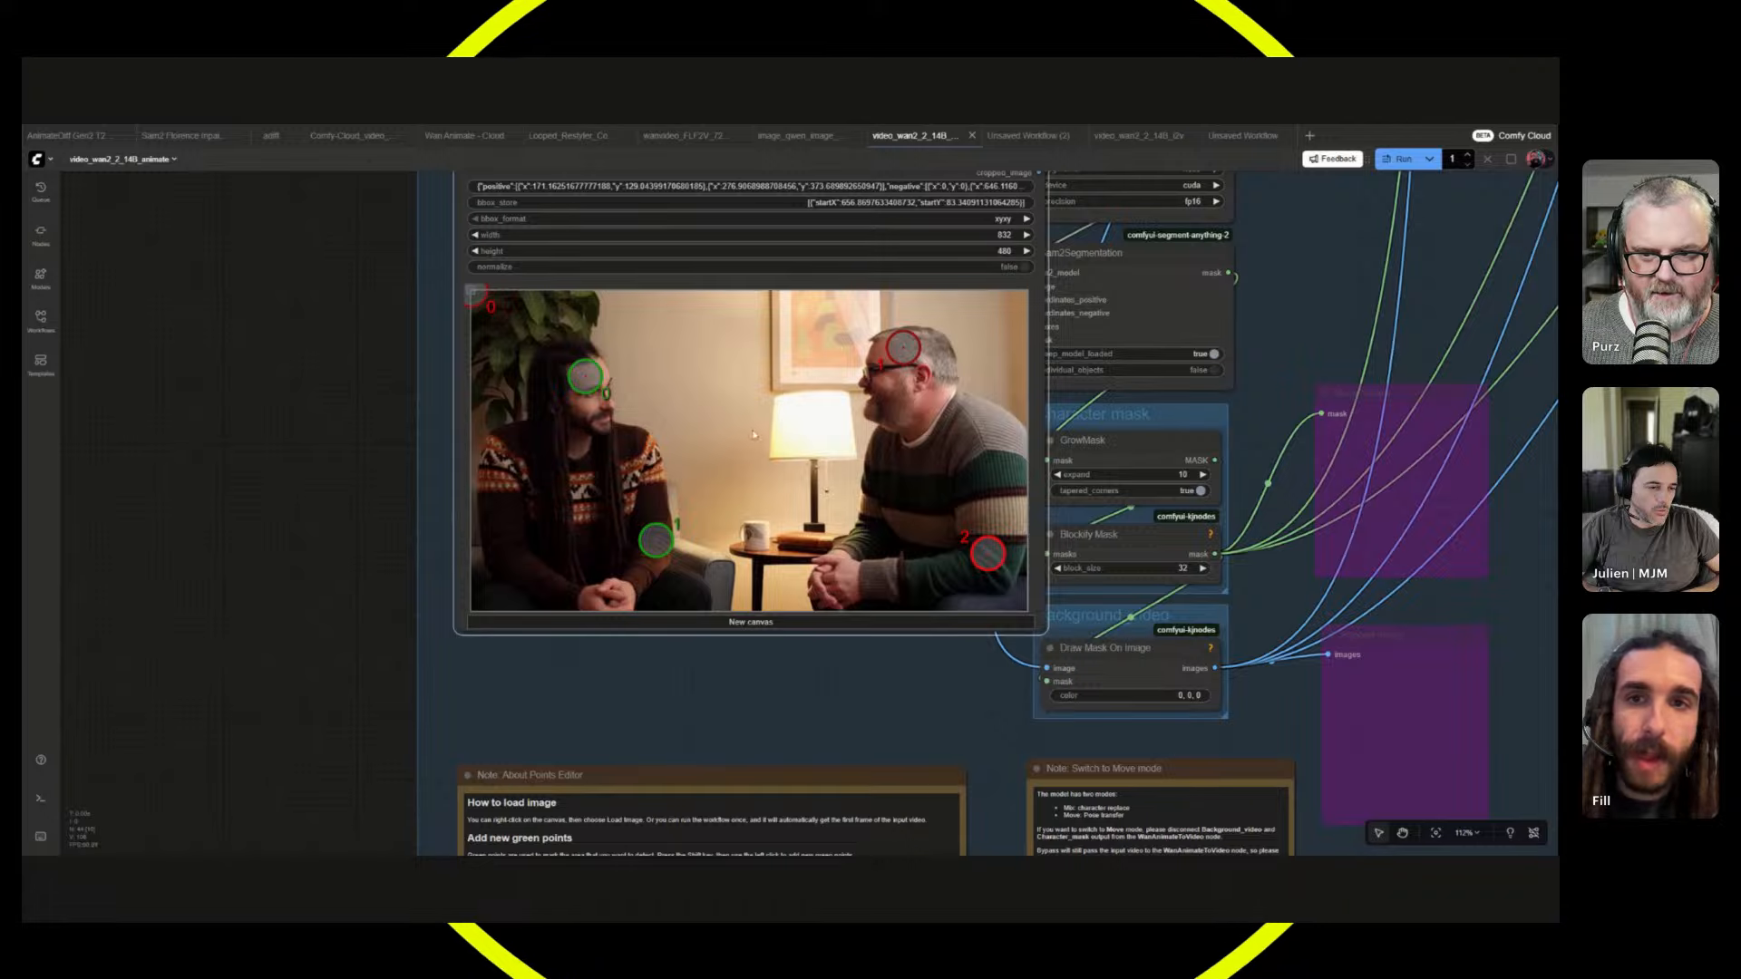
{"action": "right_click", "coordinate": [716, 392], "text": "shift"}
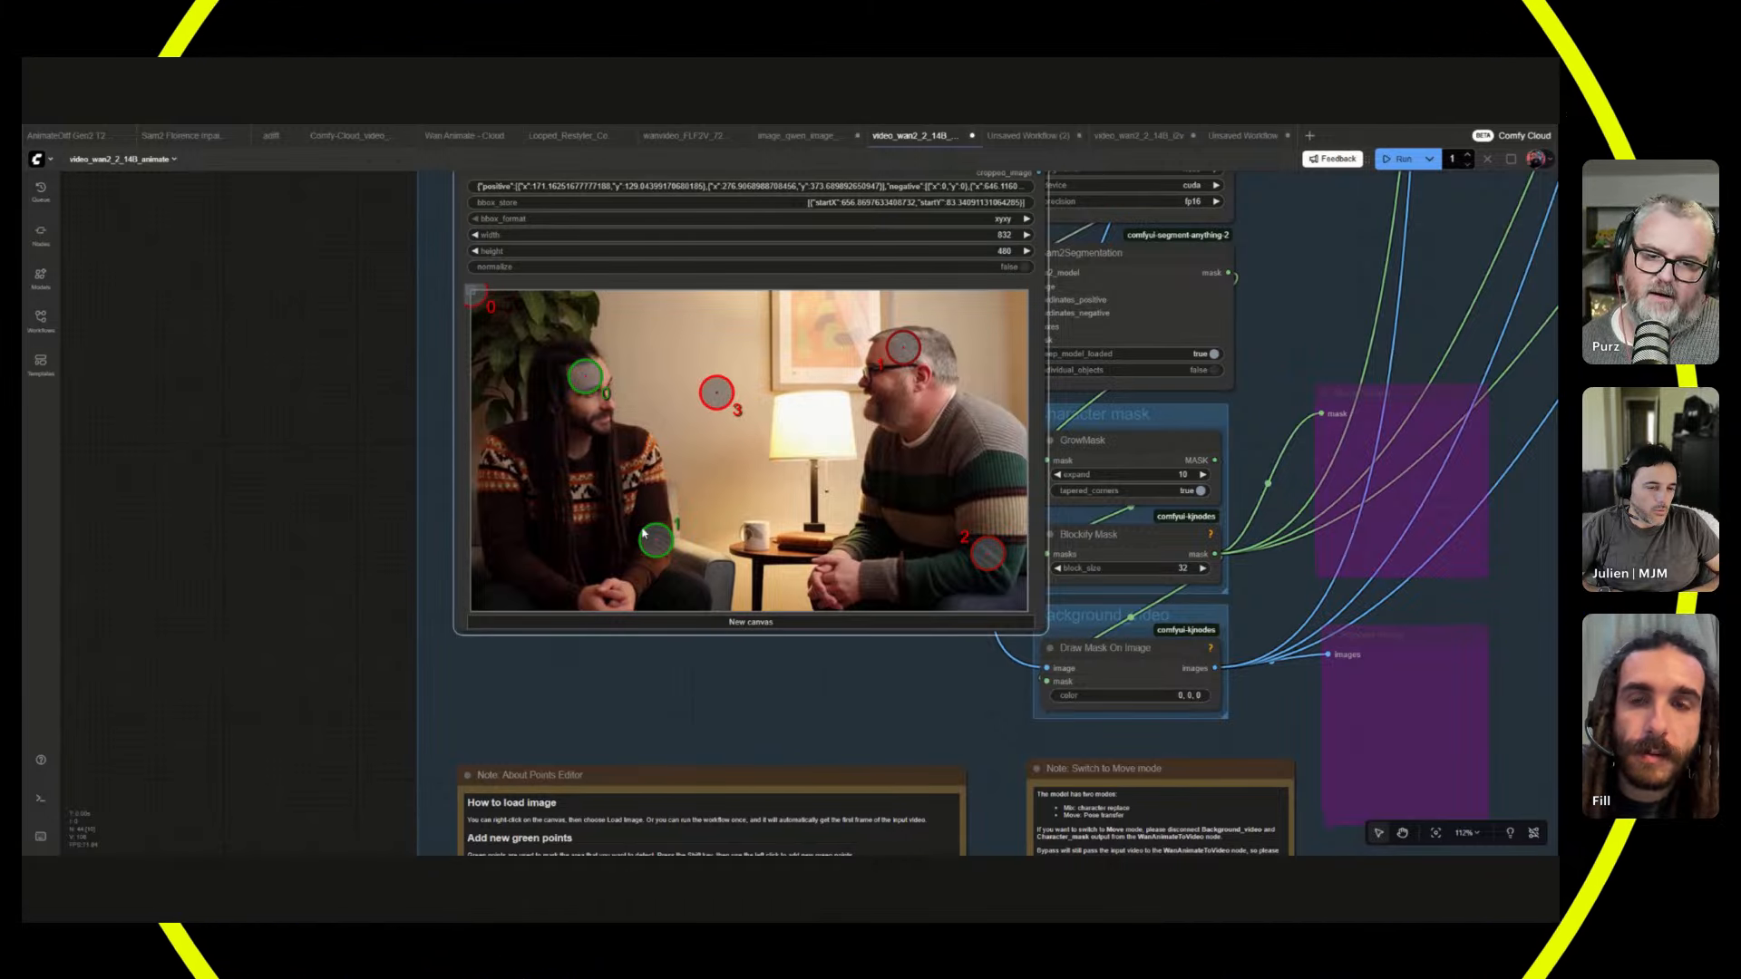
- Run the Wan Animate workflow with the new mask points and open the queue to follow the job
{"action": "scroll", "coordinate": [584, 736], "scroll_direction": "down", "scroll_amount": 8}
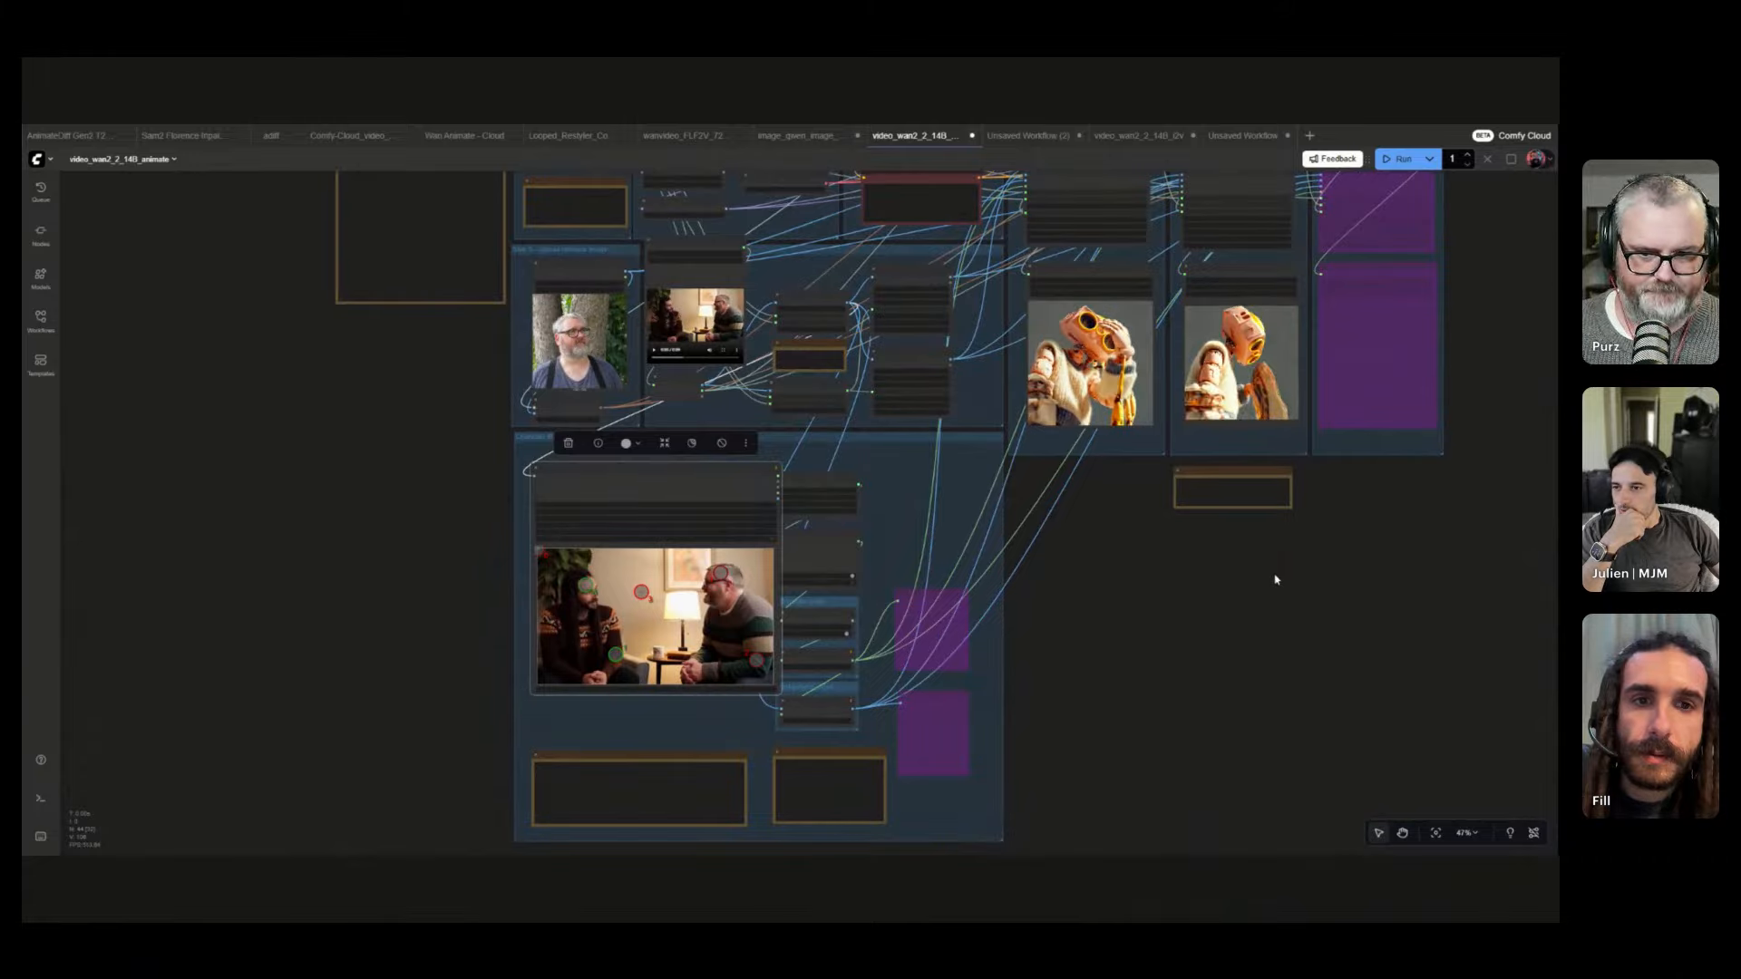
{"action": "key", "text": "ctrl+Return"}
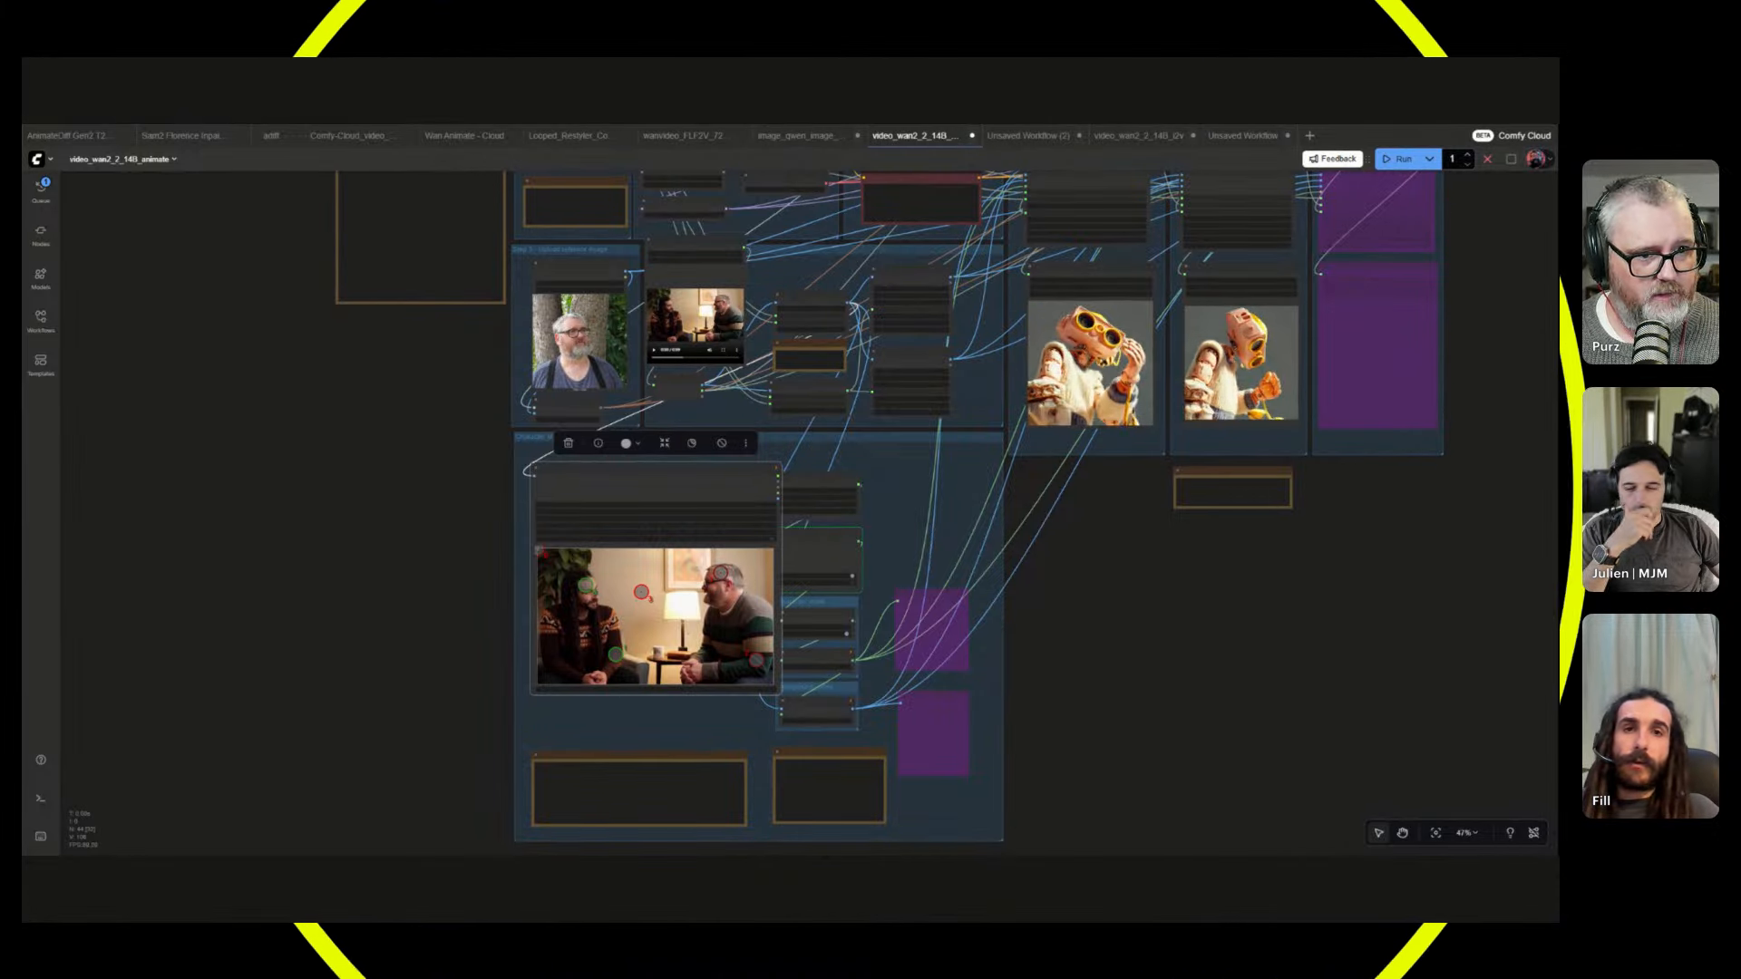
{"action": "left_click", "coordinate": [40, 188]}
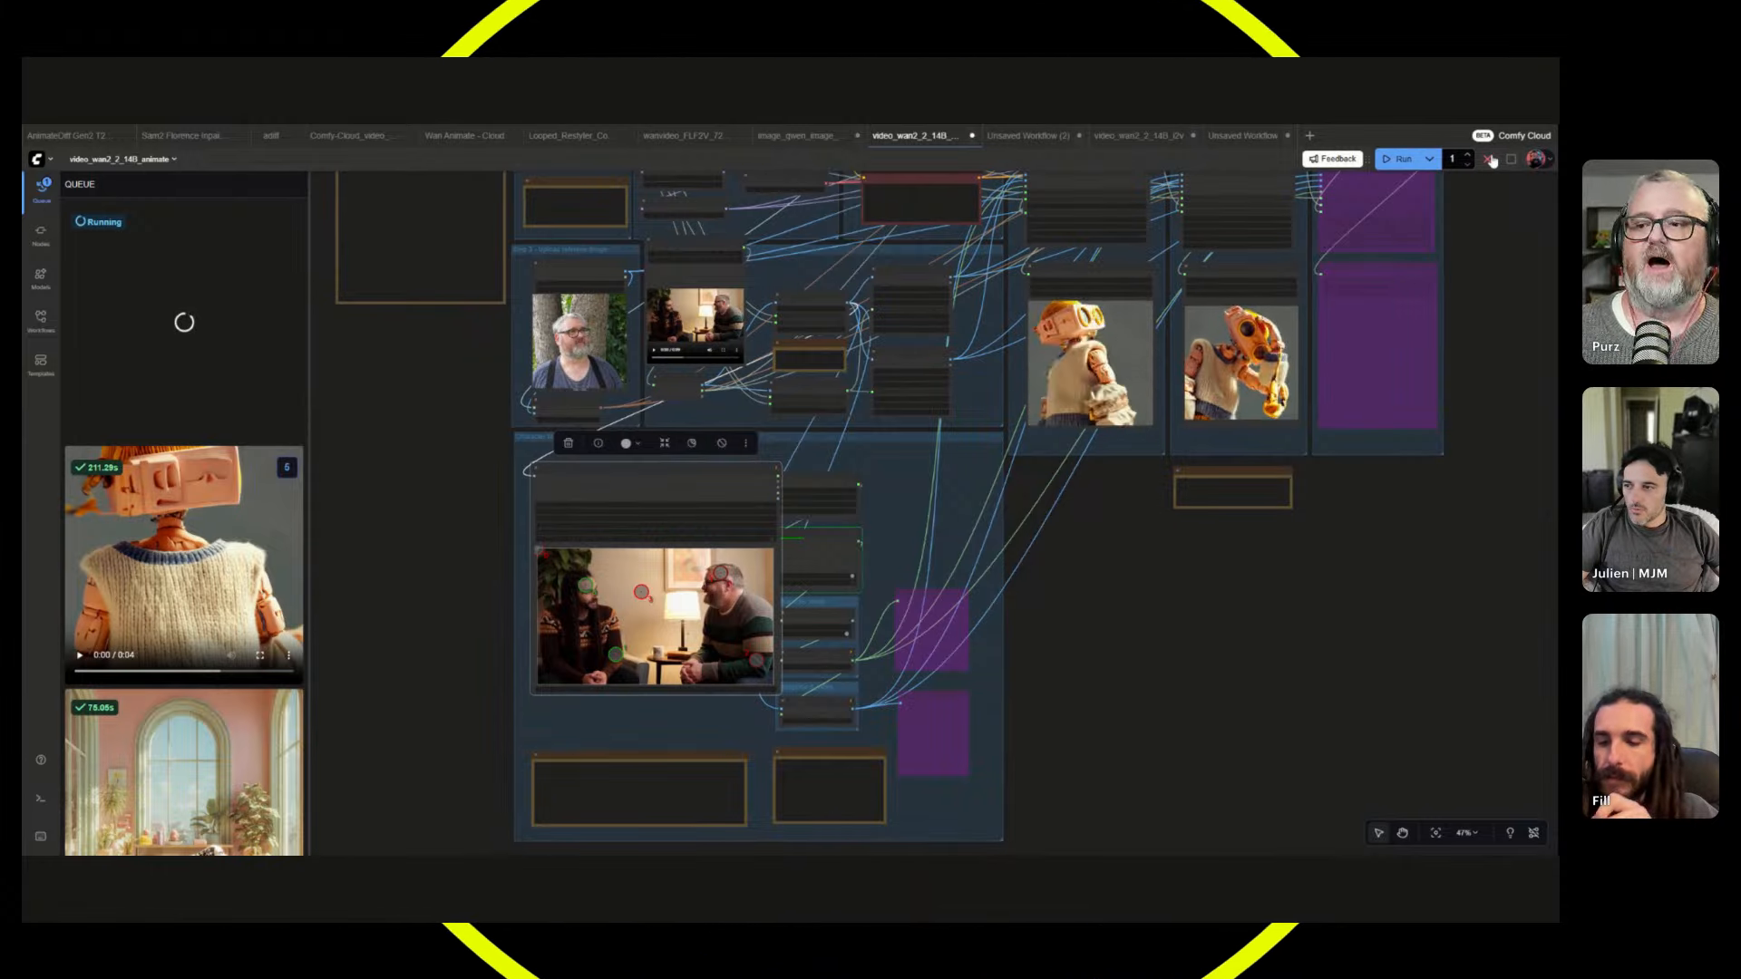
{"action": "scroll", "coordinate": [521, 559], "scroll_direction": "down", "scroll_amount": 3}
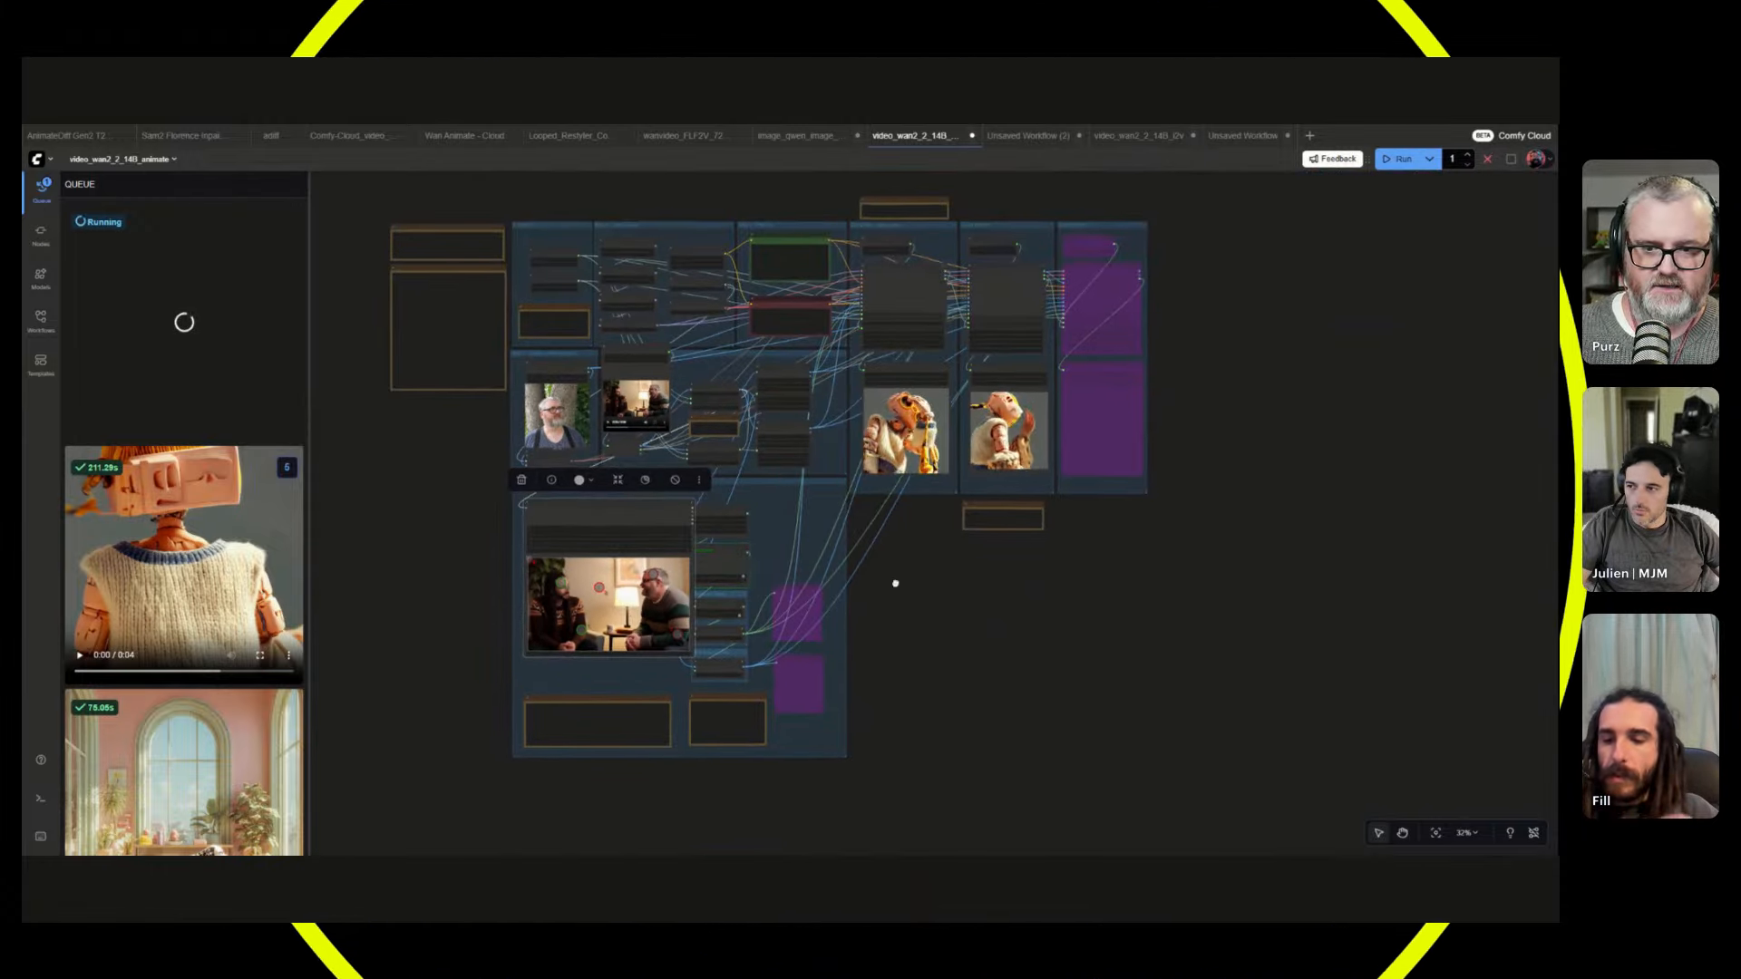
{"action": "left_click_drag", "start_coordinate": [499, 621], "coordinate": [568, 628]}
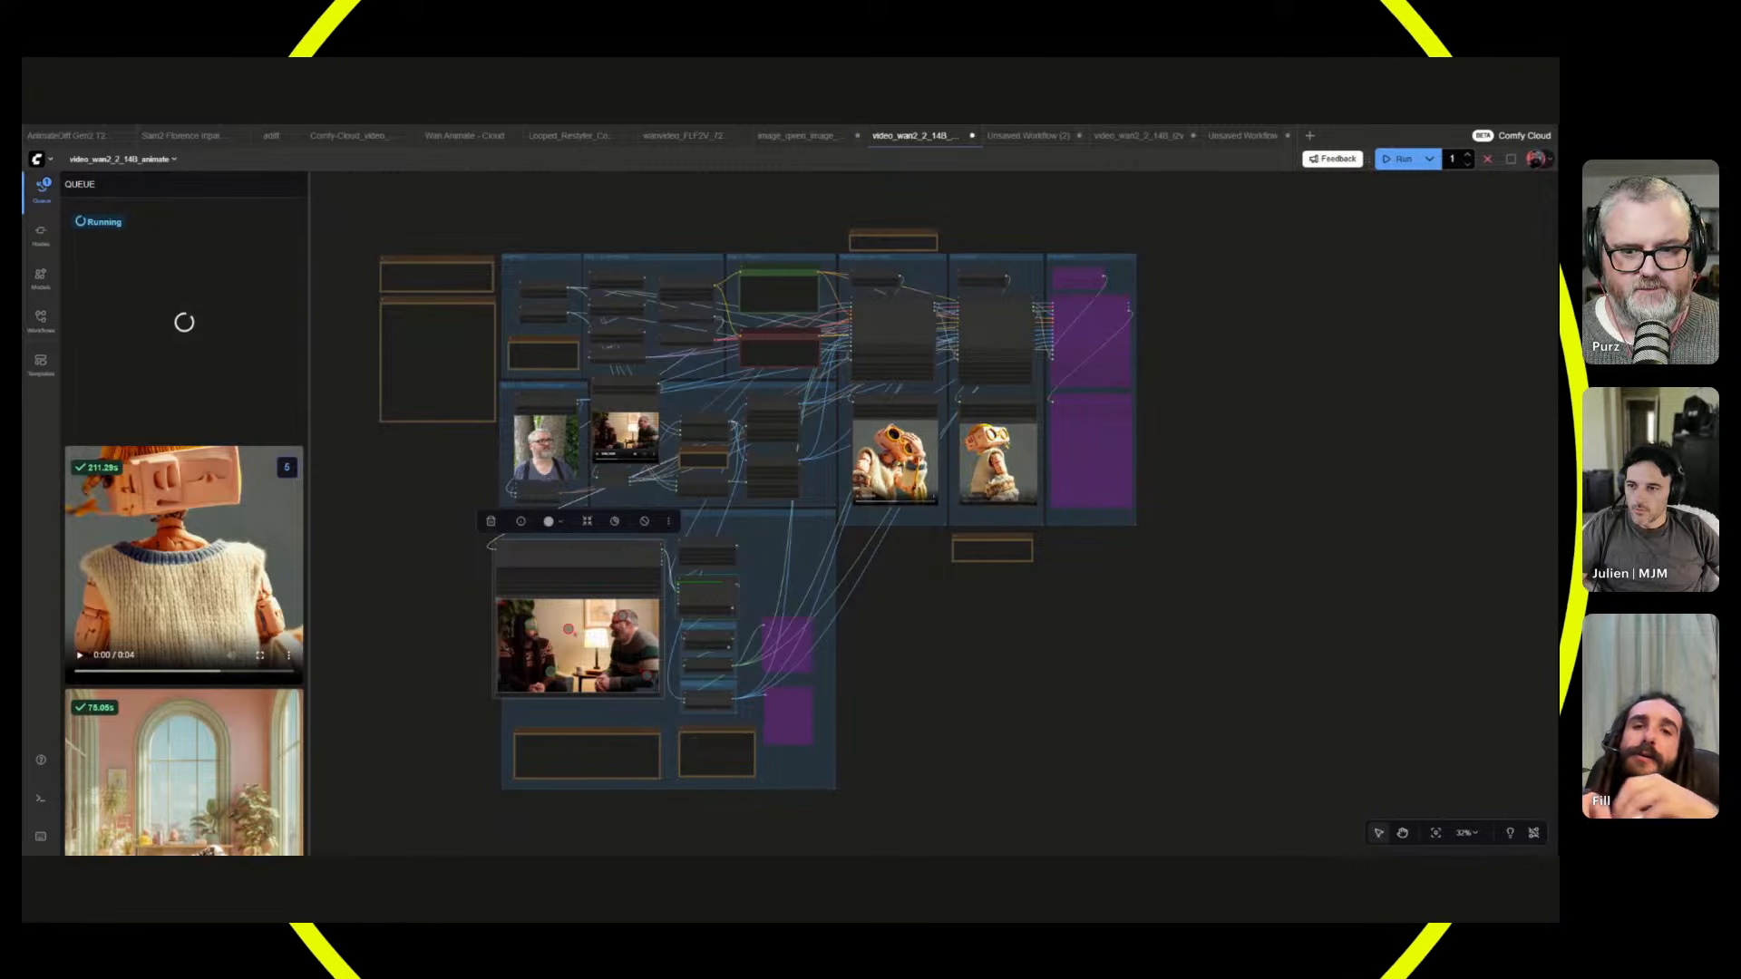
{"action": "scroll", "coordinate": [925, 617], "scroll_direction": "up", "scroll_amount": 5}
{"action": "double_click", "coordinate": [925, 617]}
{"action": "type", "text": "load"}
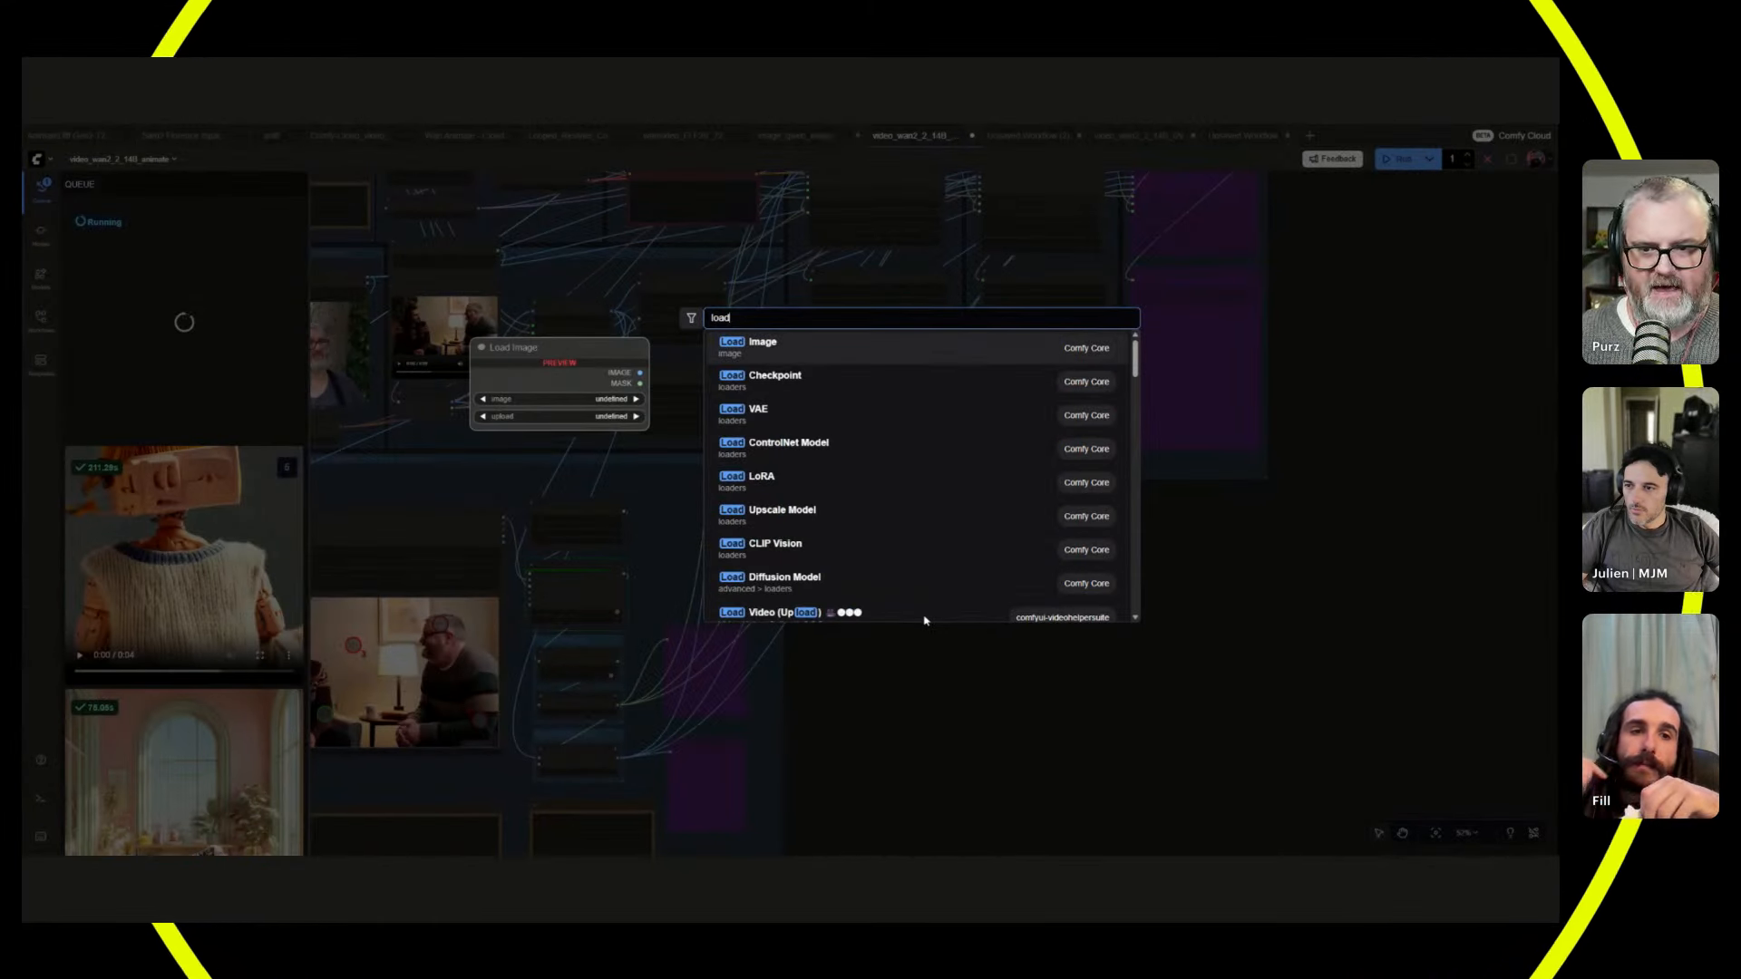
{"action": "type", "text": "image"}
{"action": "key", "text": "Return"}
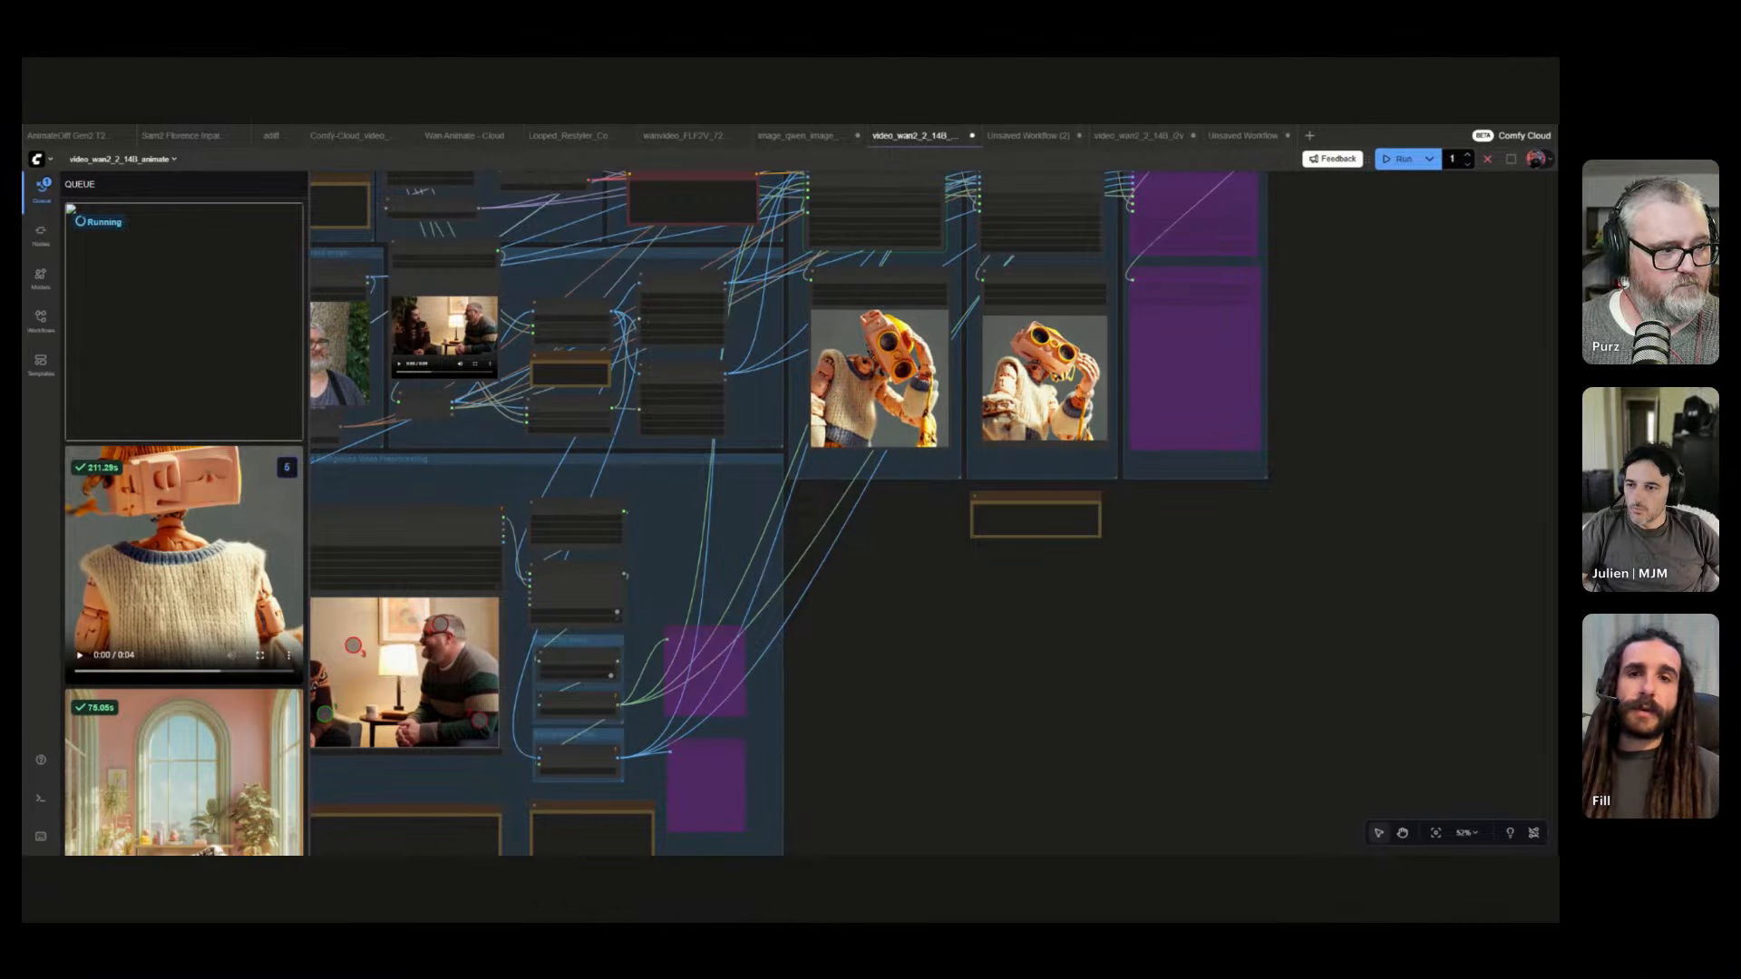
- Close the queue and follow the run's progress through the sampling and video extend groups
{"action": "left_click", "coordinate": [42, 186]}
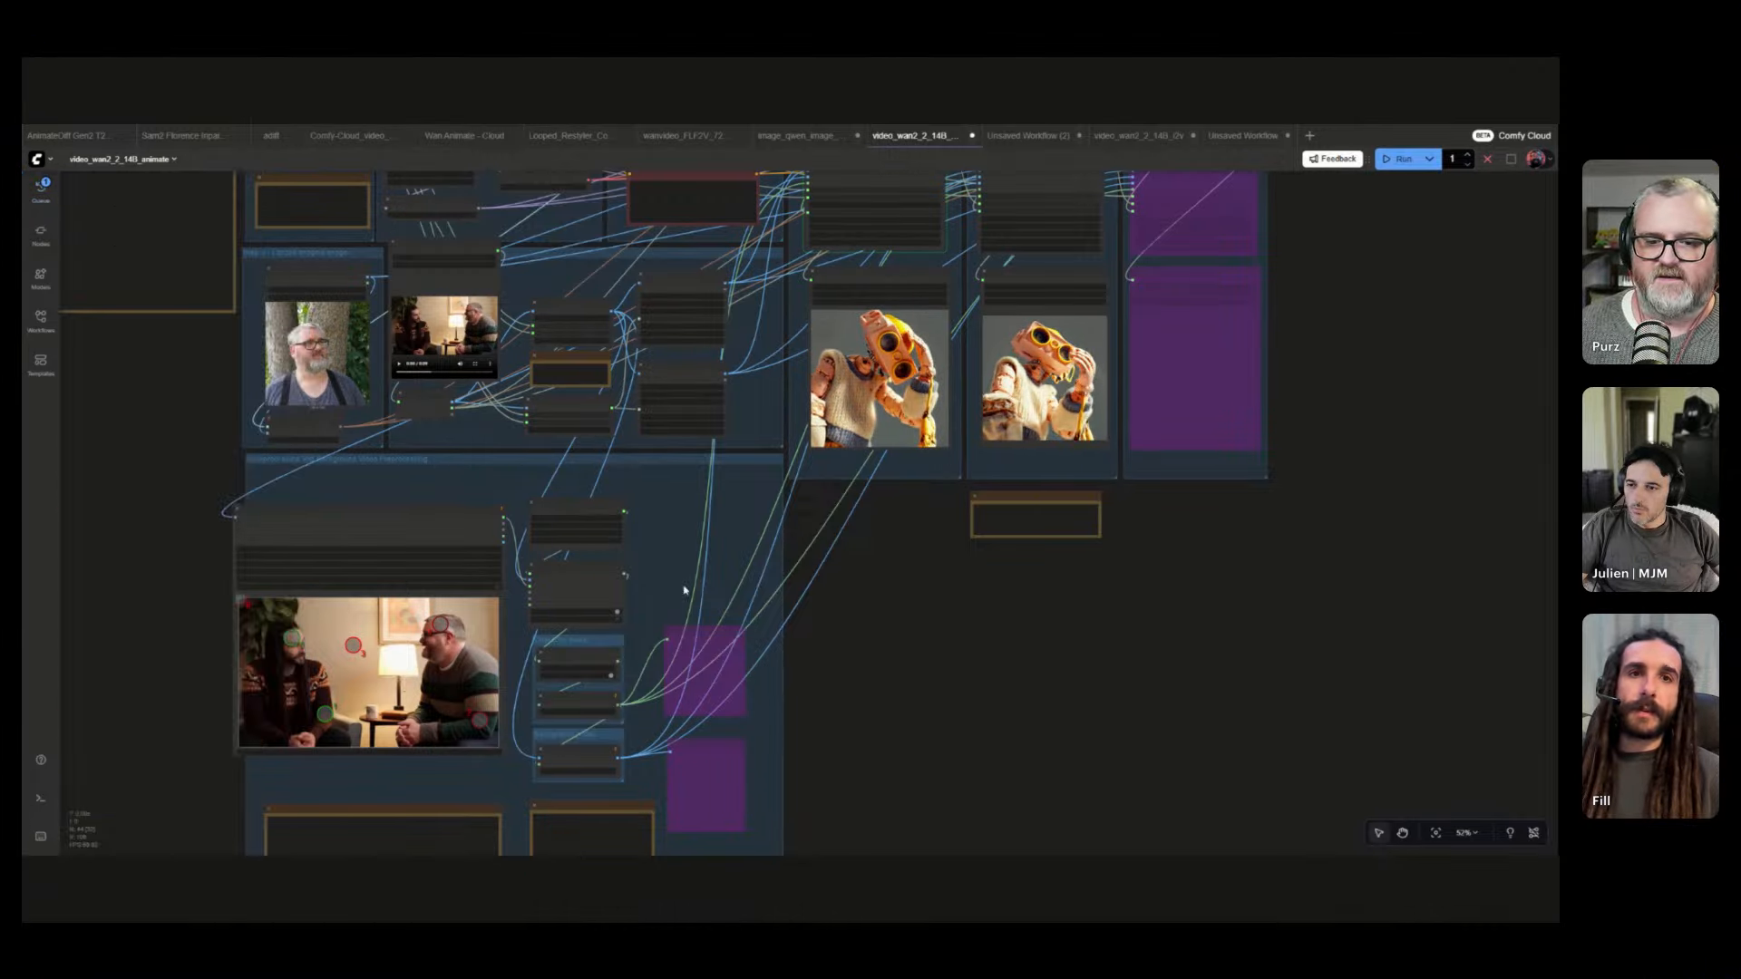
{"action": "scroll", "coordinate": [987, 645], "scroll_direction": "down", "scroll_amount": 3}
{"action": "scroll", "coordinate": [897, 692], "scroll_direction": "up", "scroll_amount": 4}
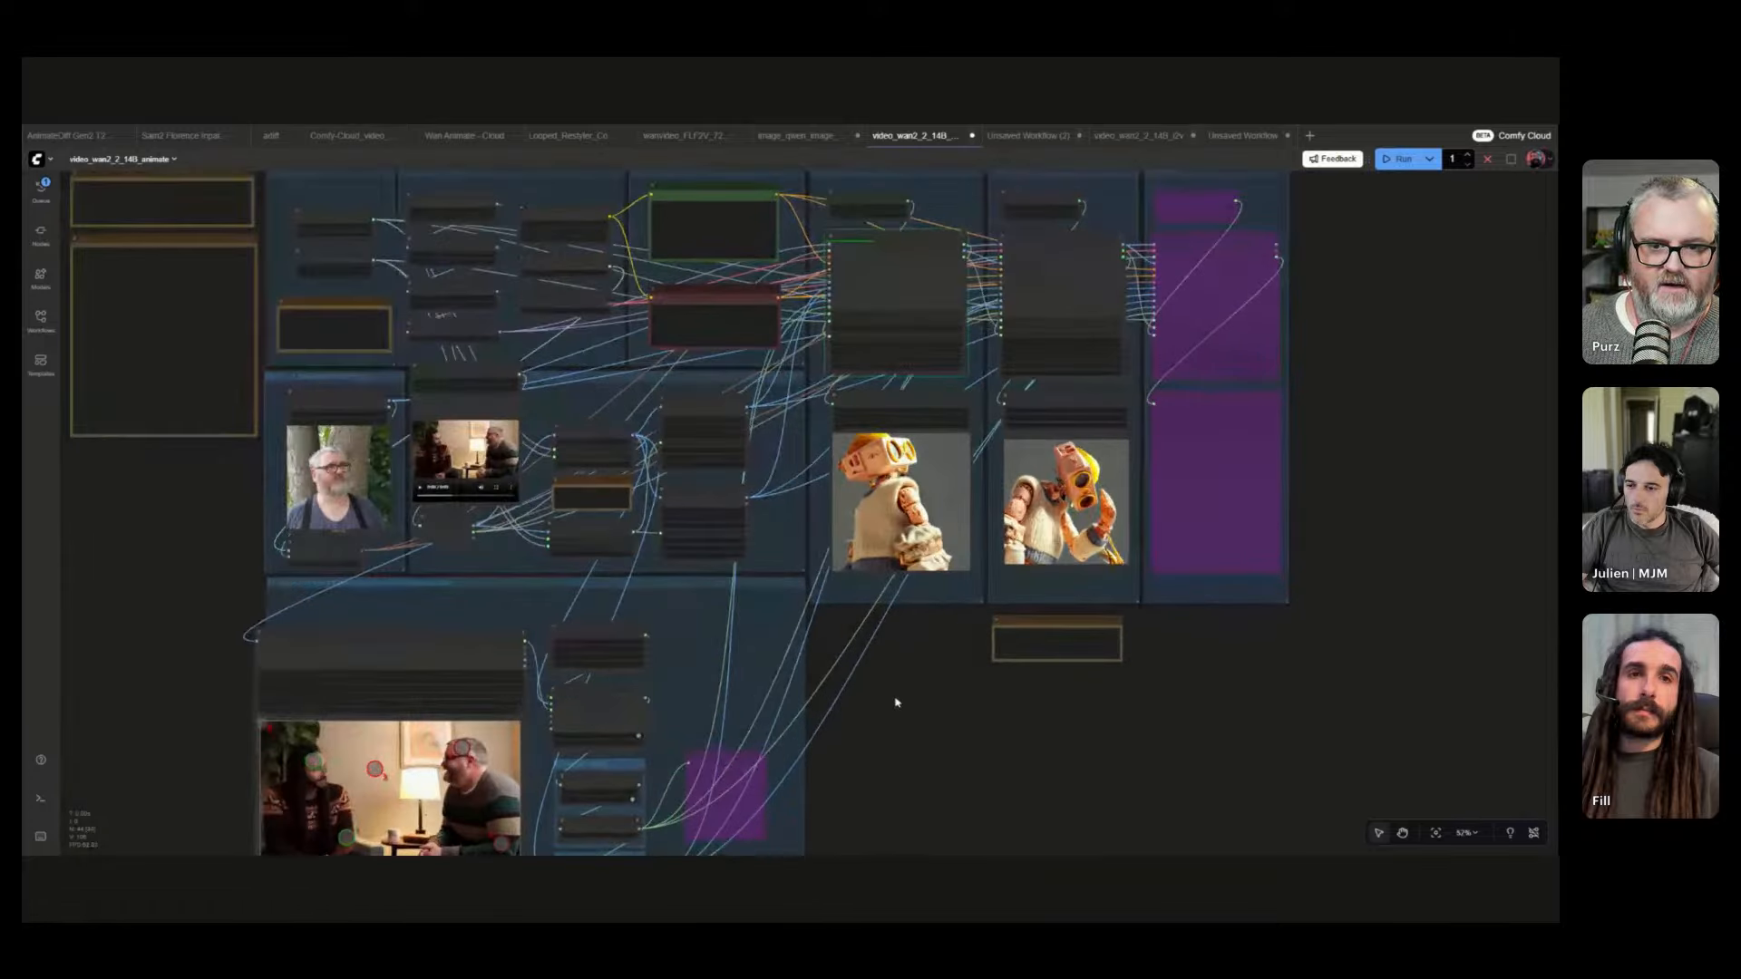
{"action": "scroll", "coordinate": [898, 704], "scroll_direction": "up", "scroll_amount": 1}
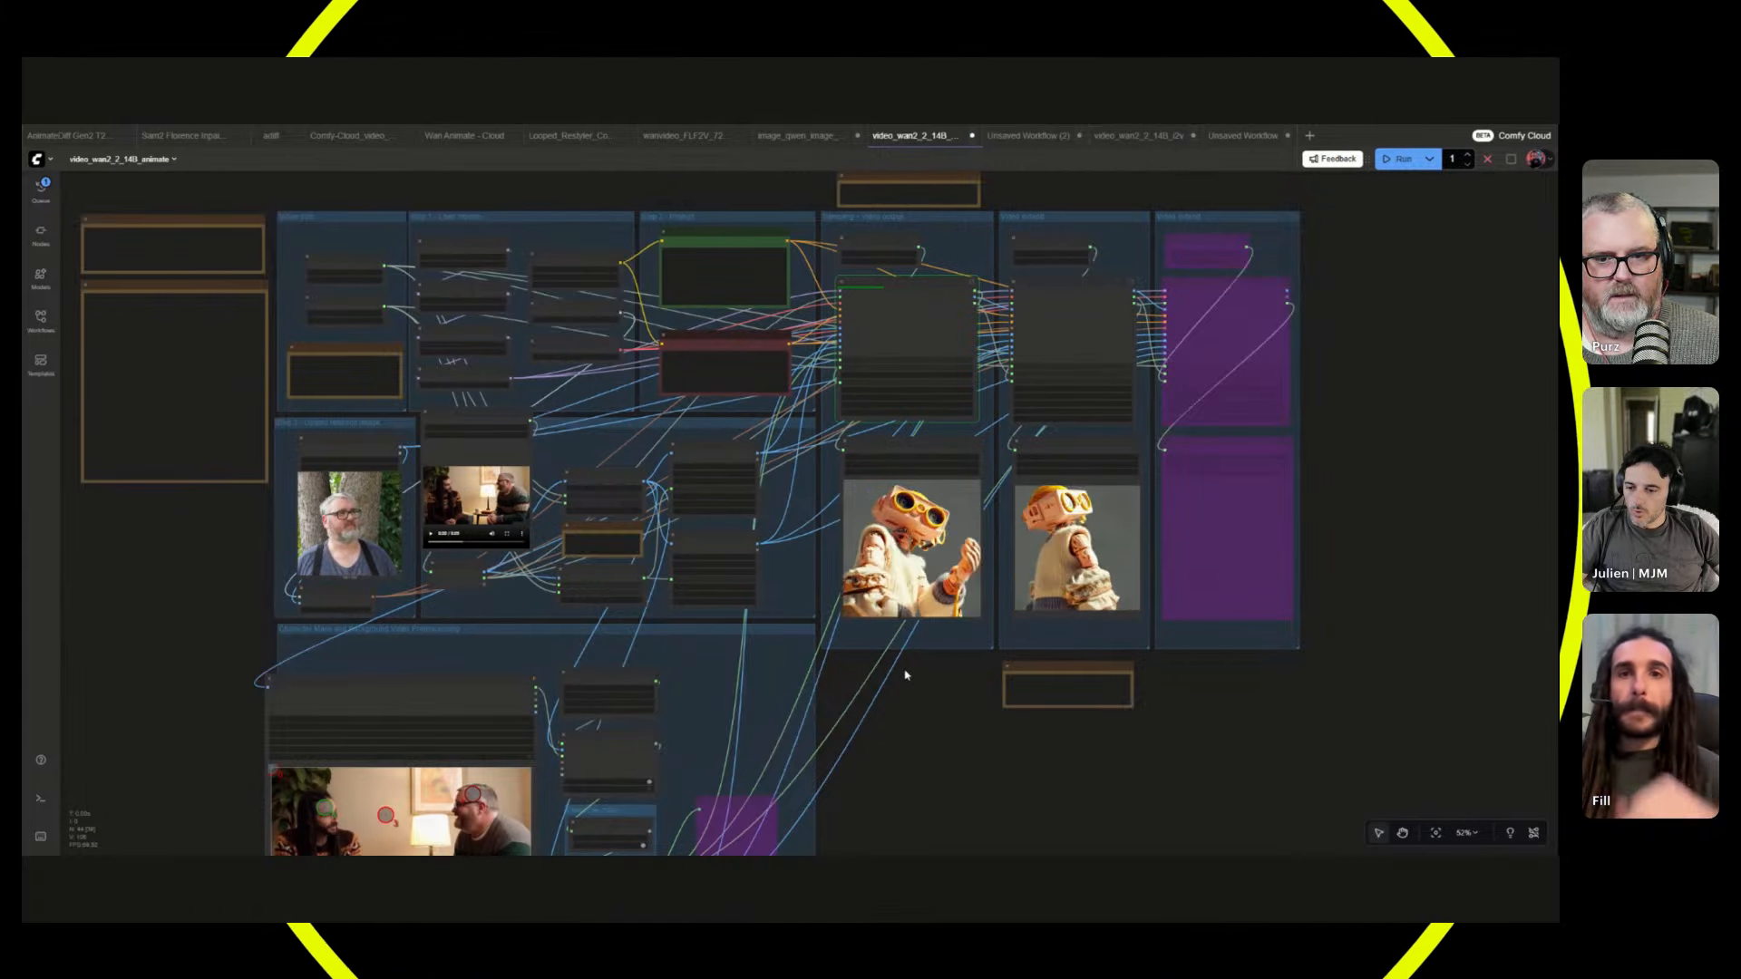
{"action": "left_click_drag", "start_coordinate": [905, 679], "coordinate": [902, 692]}
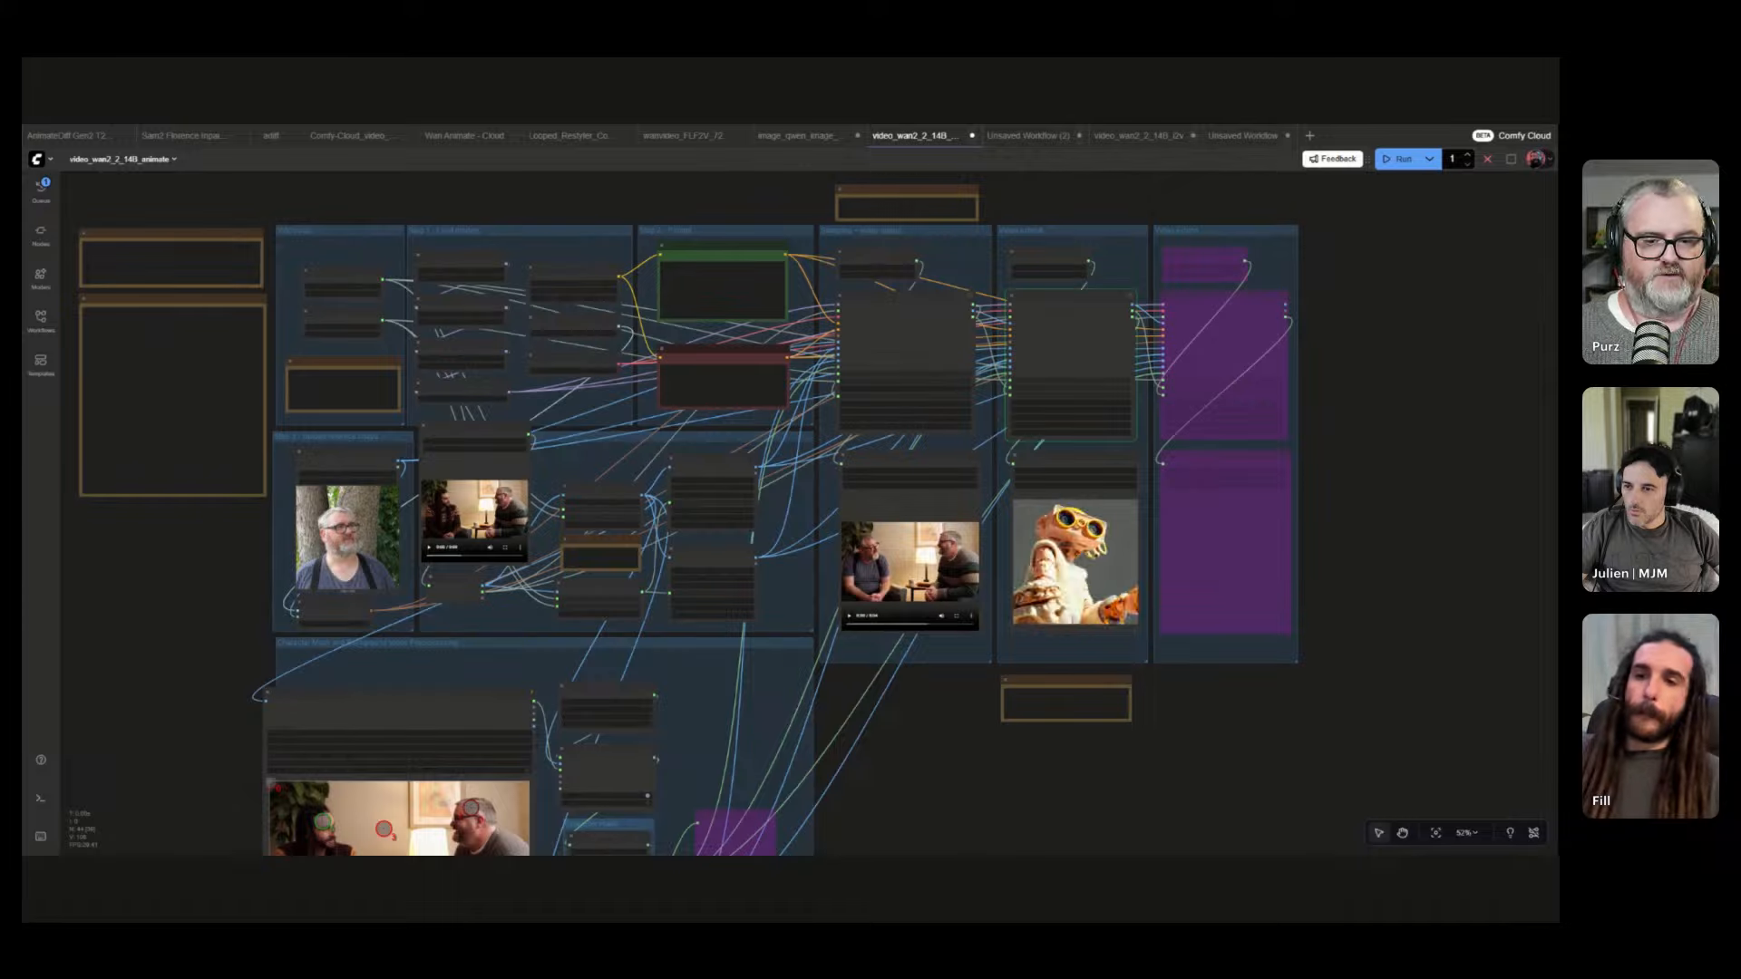
- Play the generated clip in the first Save Video node and inspect it against the source nodes
{"action": "scroll", "coordinate": [1006, 469], "scroll_direction": "up", "scroll_amount": 10}
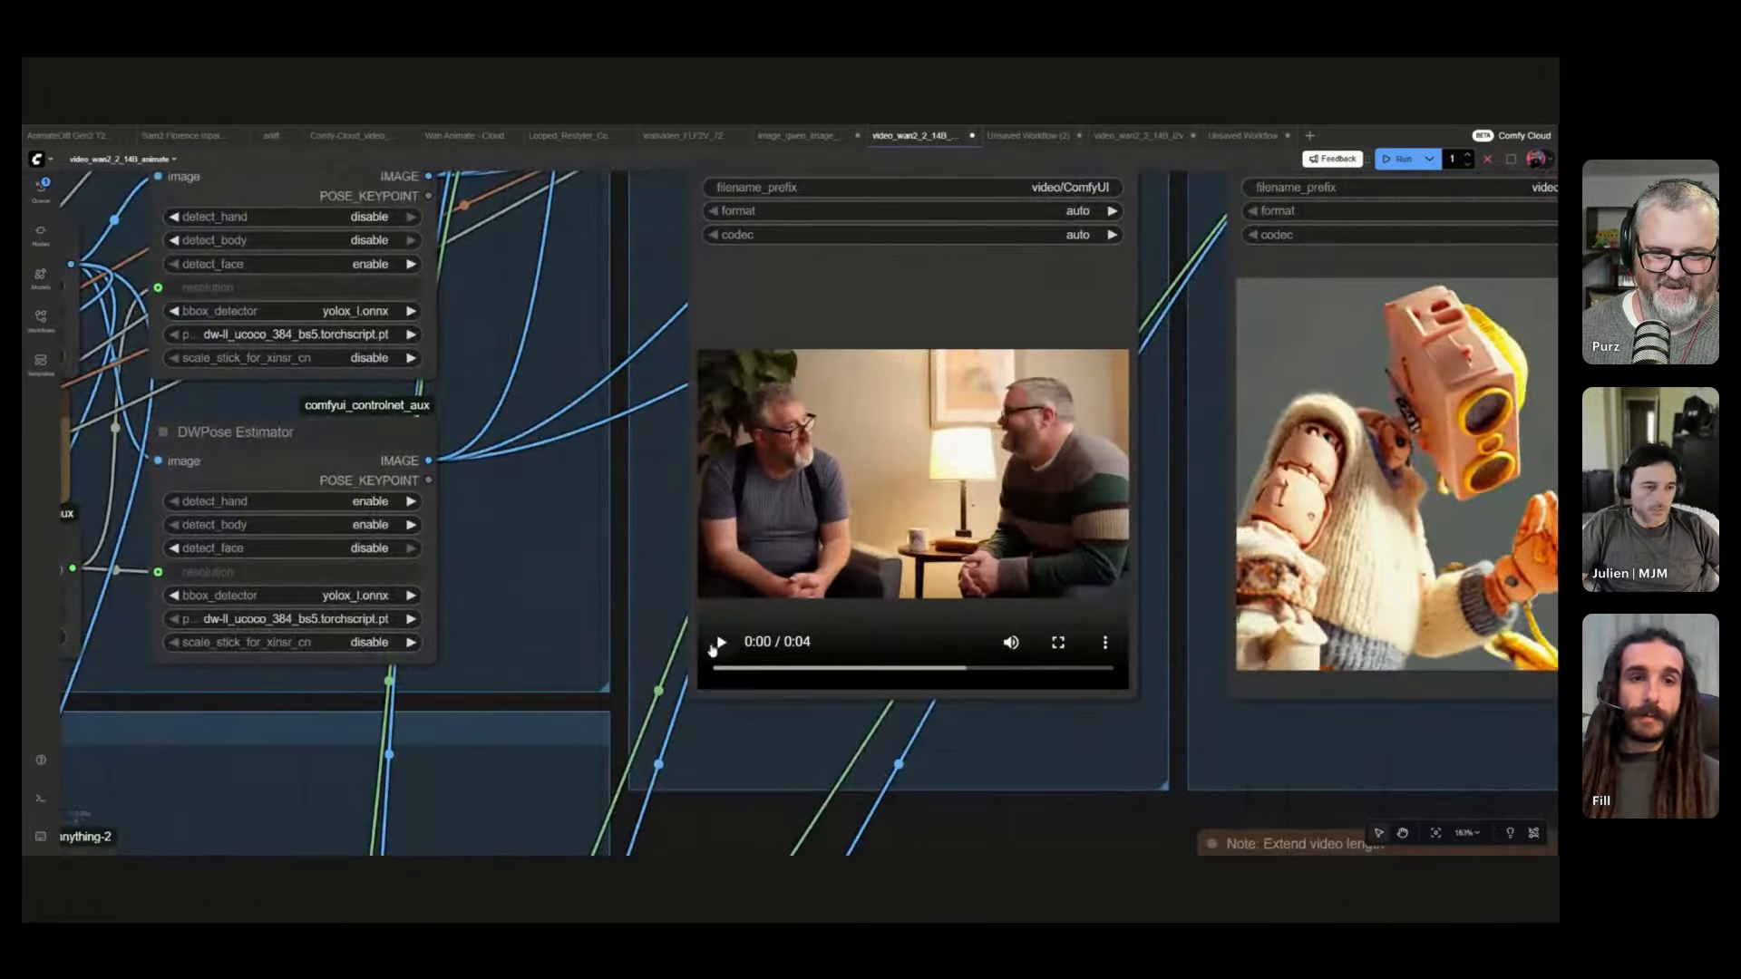
{"action": "left_click", "coordinate": [716, 644]}
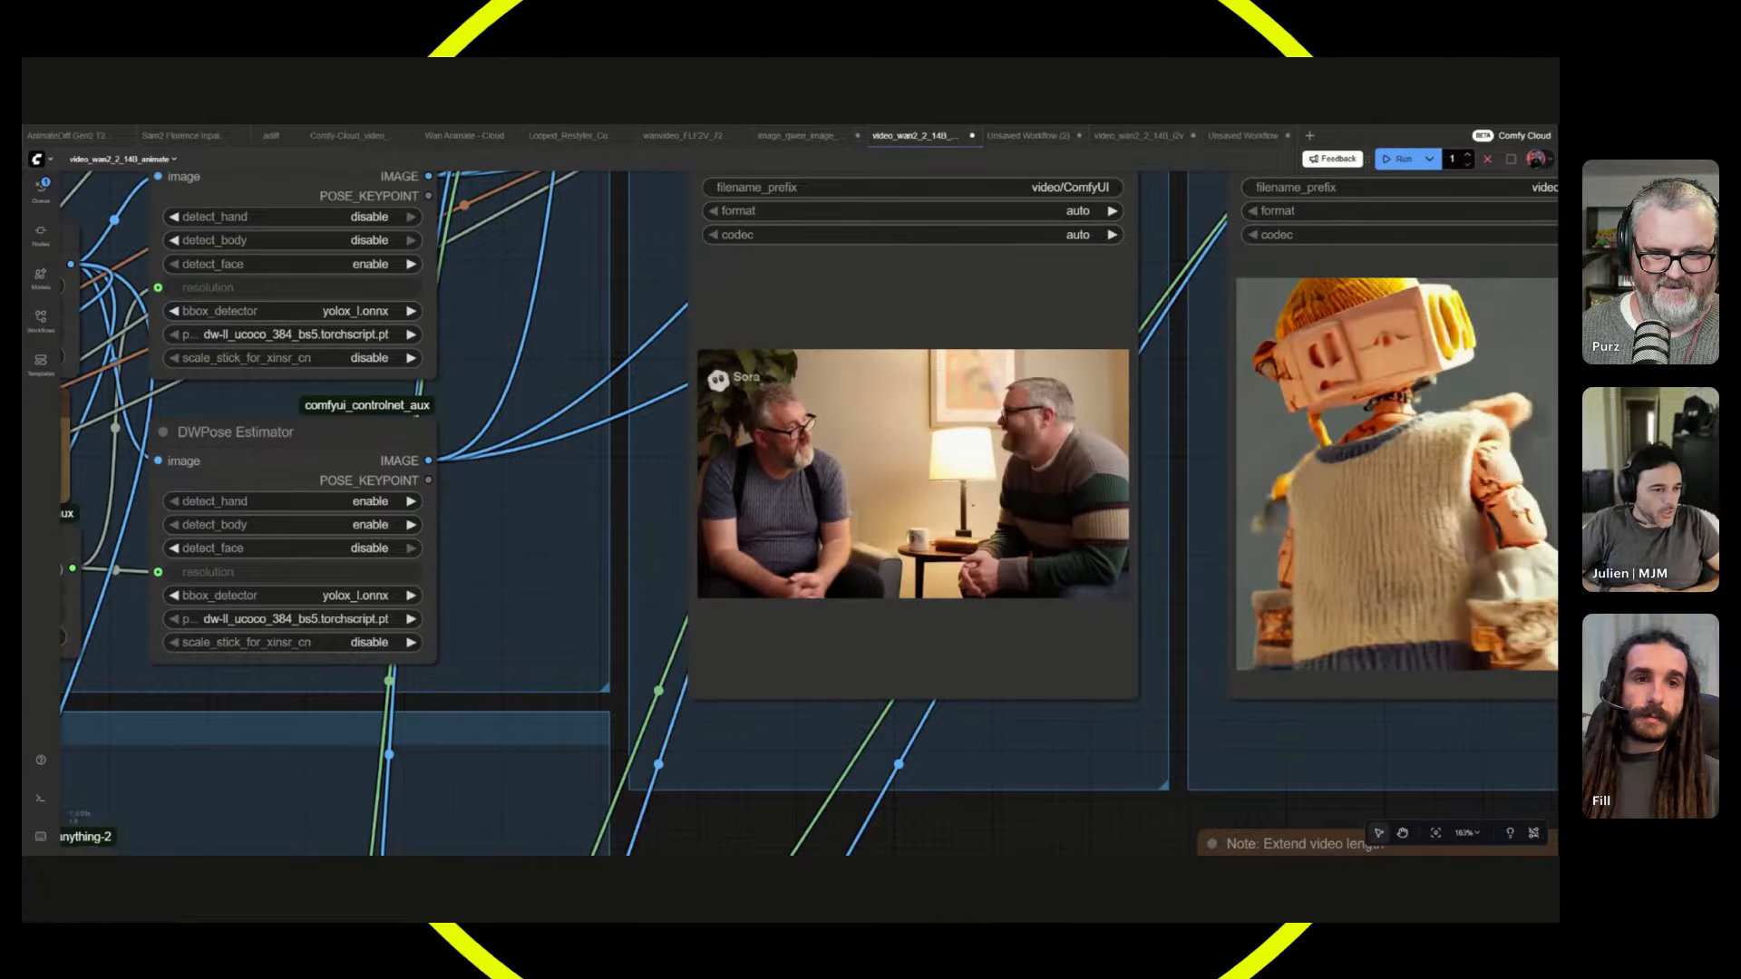
{"action": "mouse_move", "coordinate": [950, 551]}
{"action": "scroll", "coordinate": [949, 552], "scroll_direction": "down", "scroll_amount": 6}
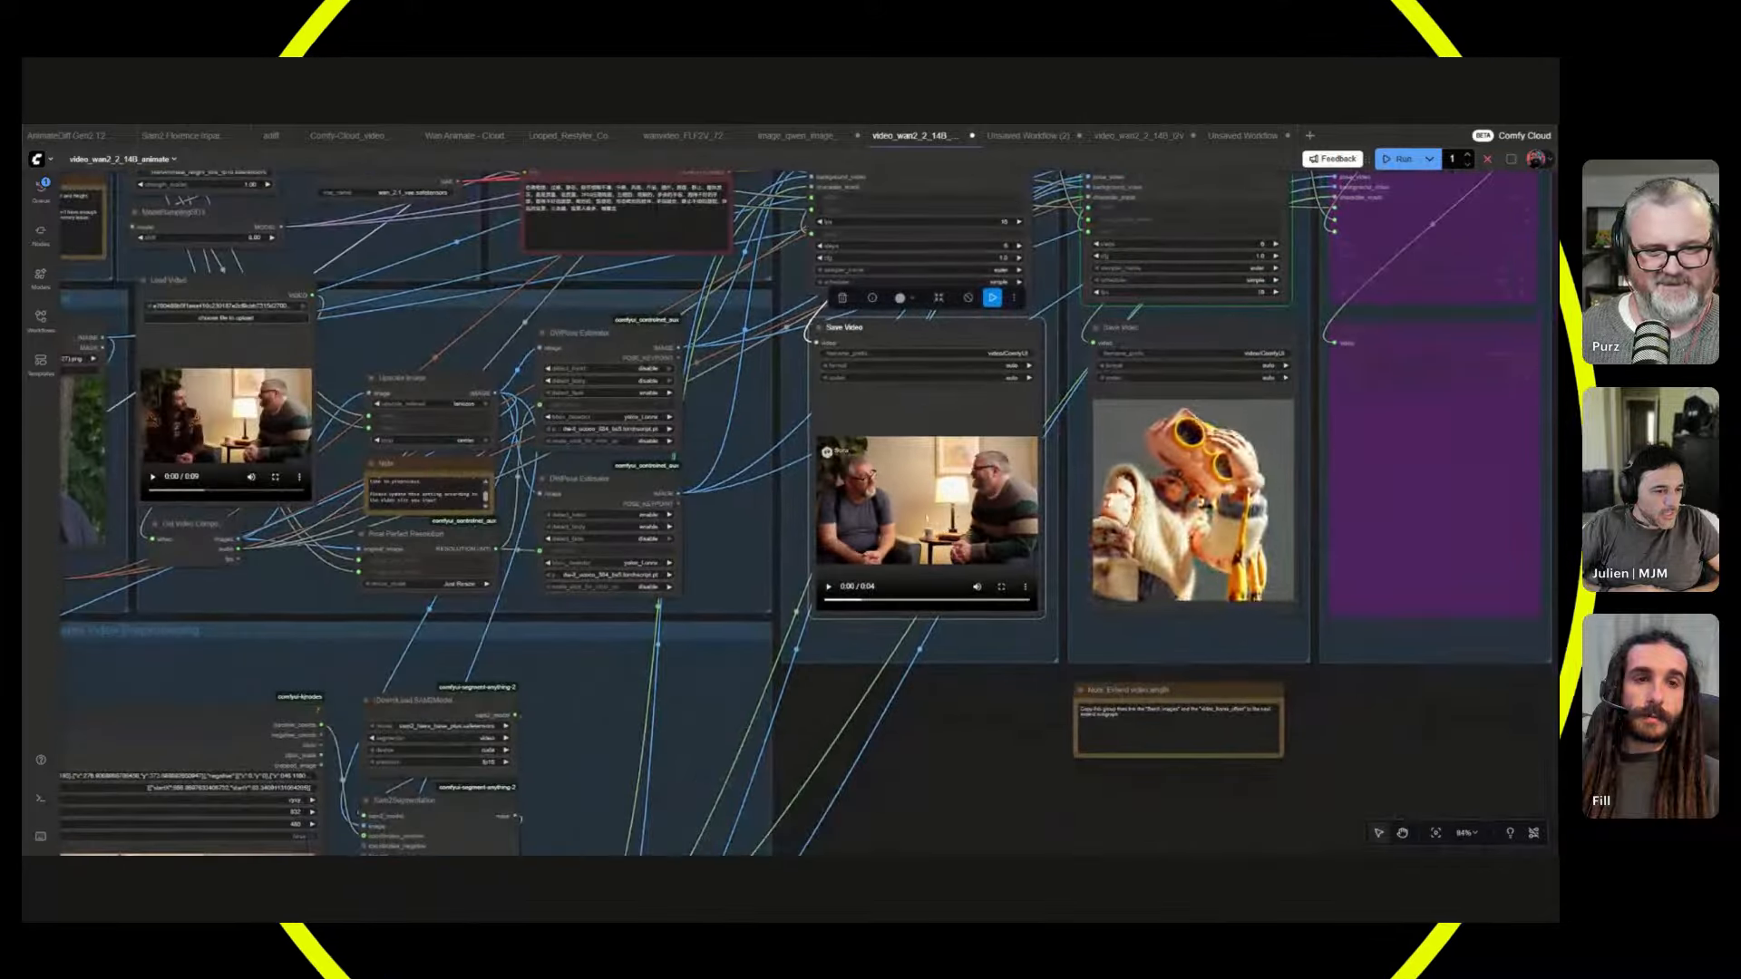
{"action": "scroll", "coordinate": [780, 598], "scroll_direction": "up", "scroll_amount": 8}
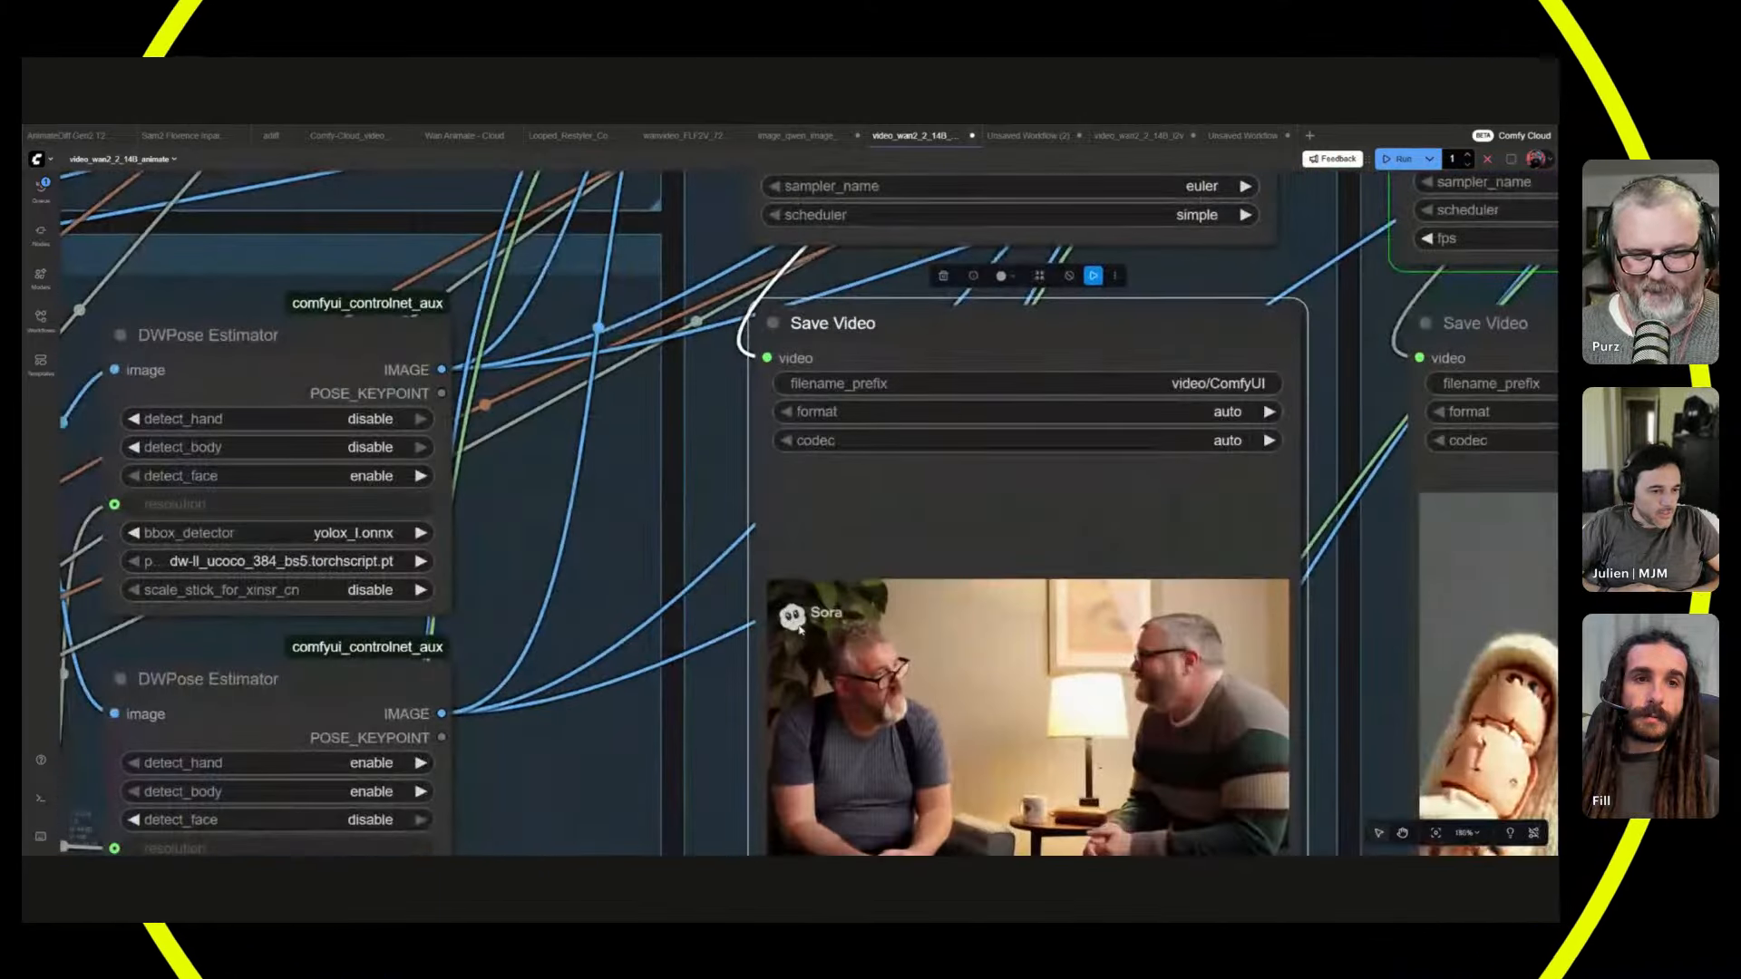
{"action": "scroll", "coordinate": [757, 569], "scroll_direction": "down", "scroll_amount": 6}
{"action": "scroll", "coordinate": [758, 569], "scroll_direction": "up", "scroll_amount": 2}
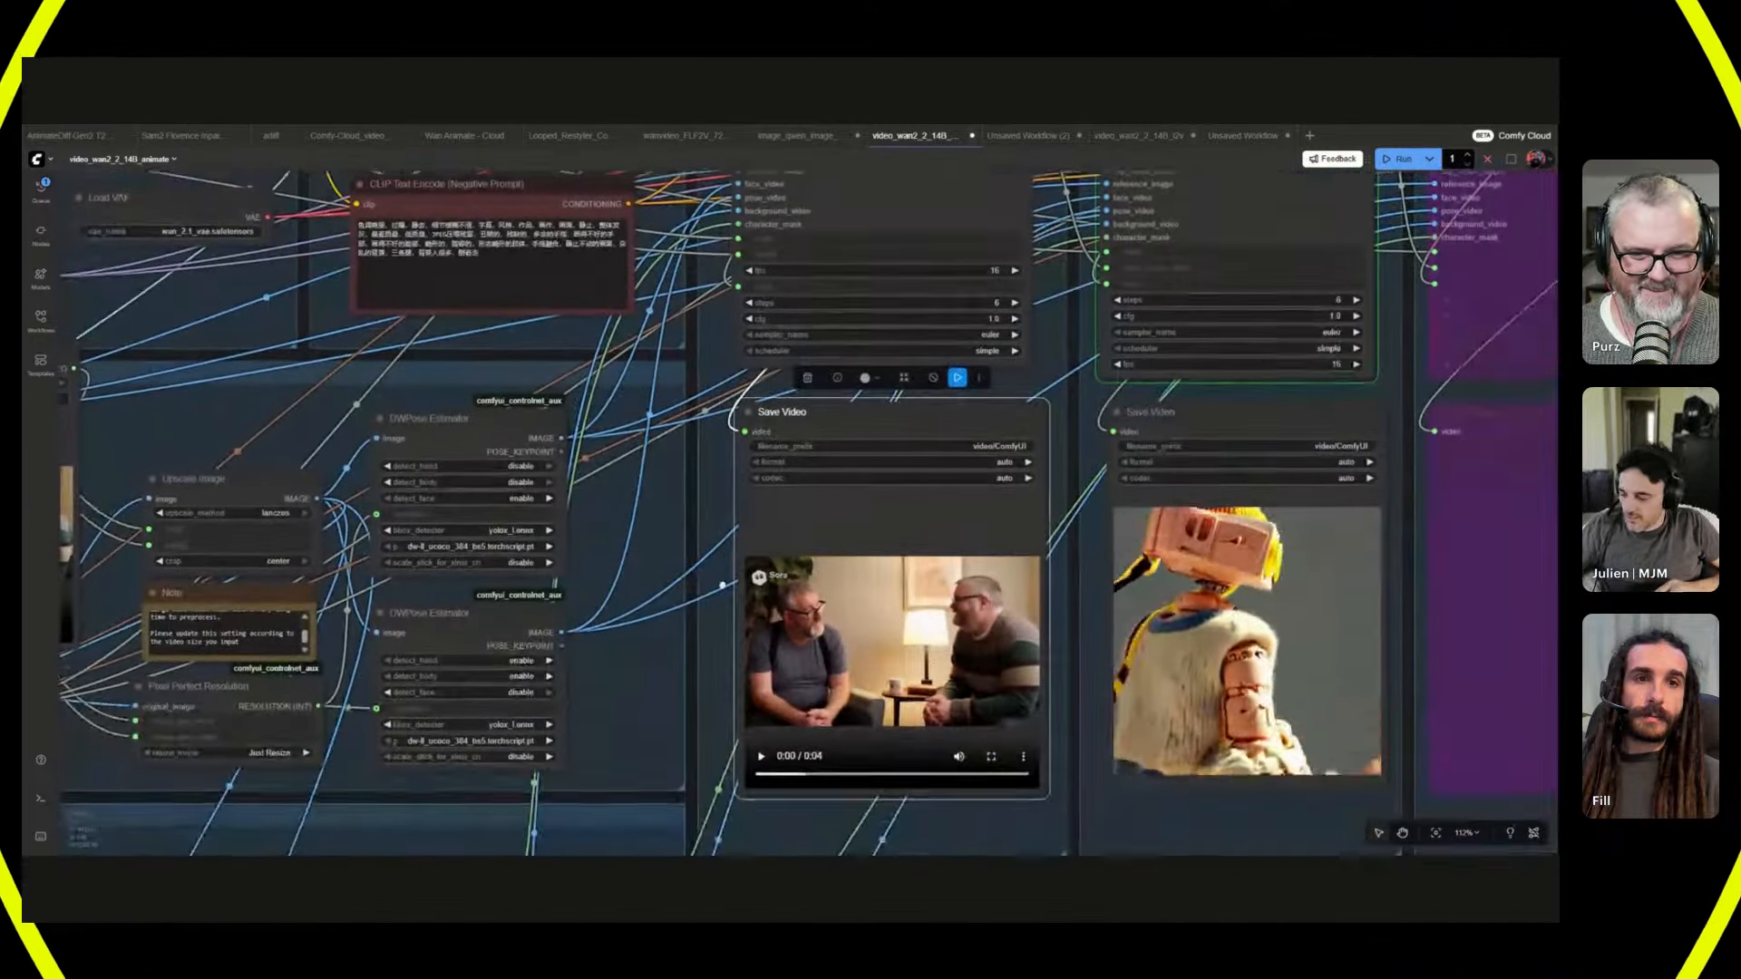
- Connect the fps output of Get Video Components to the fps input of the Video Sampling and output subgraph
{"action": "left_click_drag", "start_coordinate": [253, 565], "coordinate": [312, 463]}
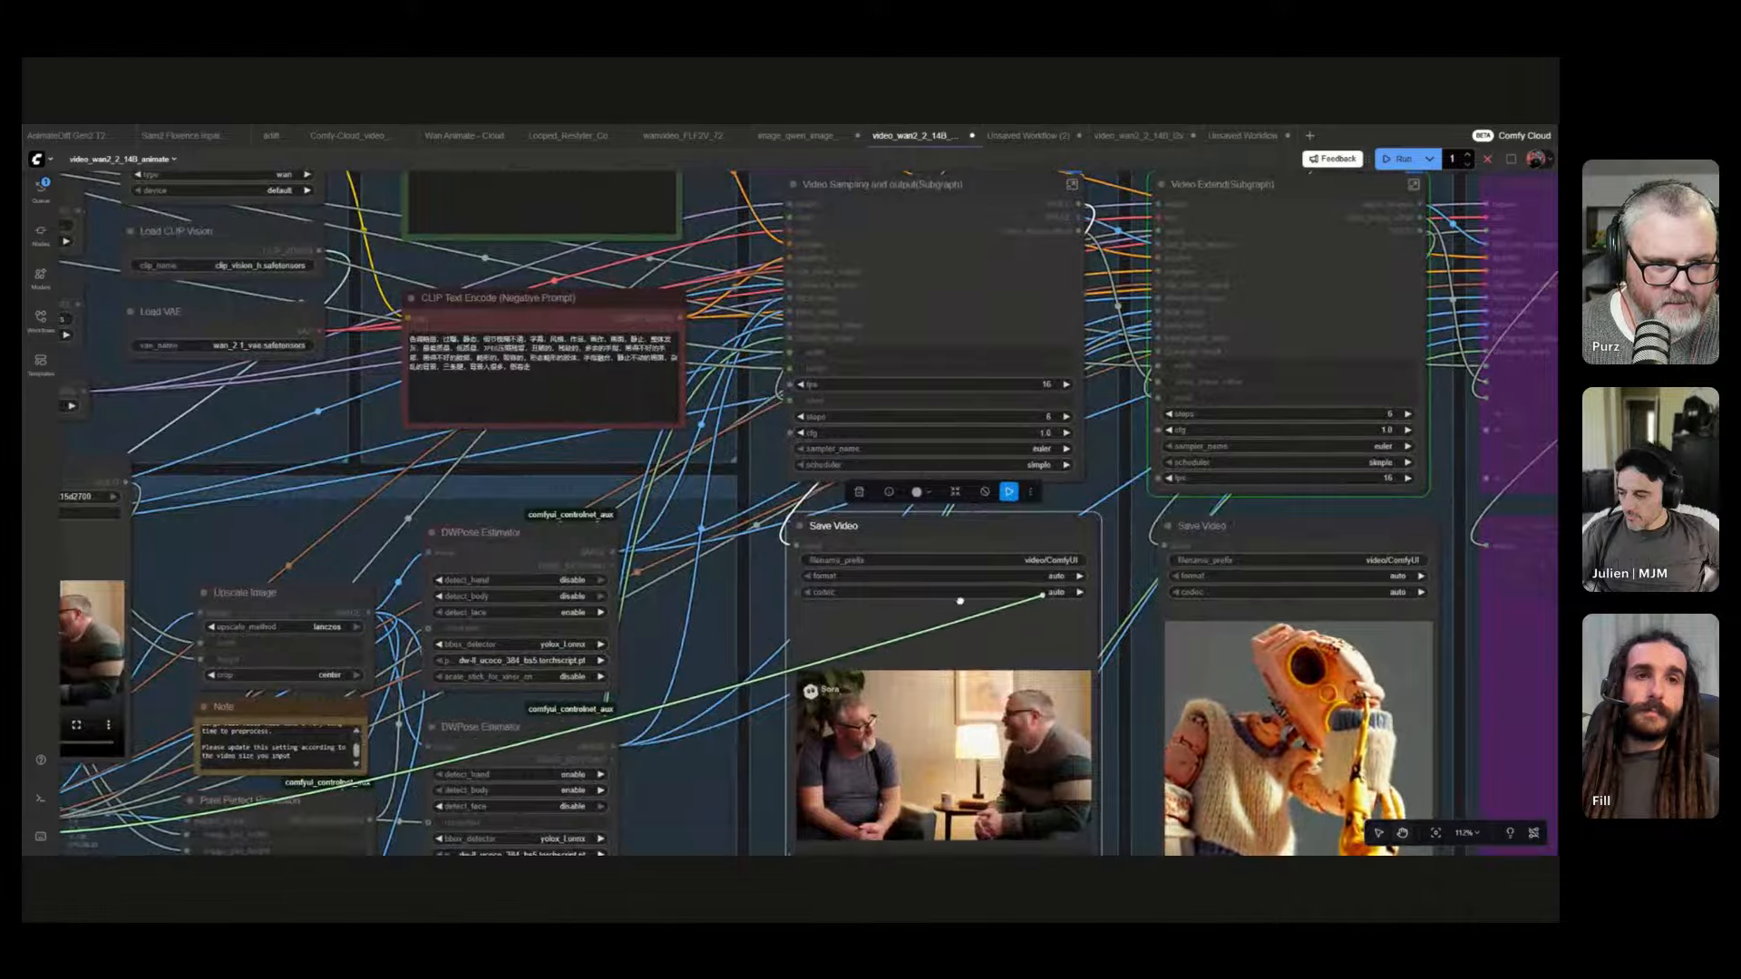
{"action": "left_click_drag", "start_coordinate": [1089, 454], "coordinate": [1392, 107]}
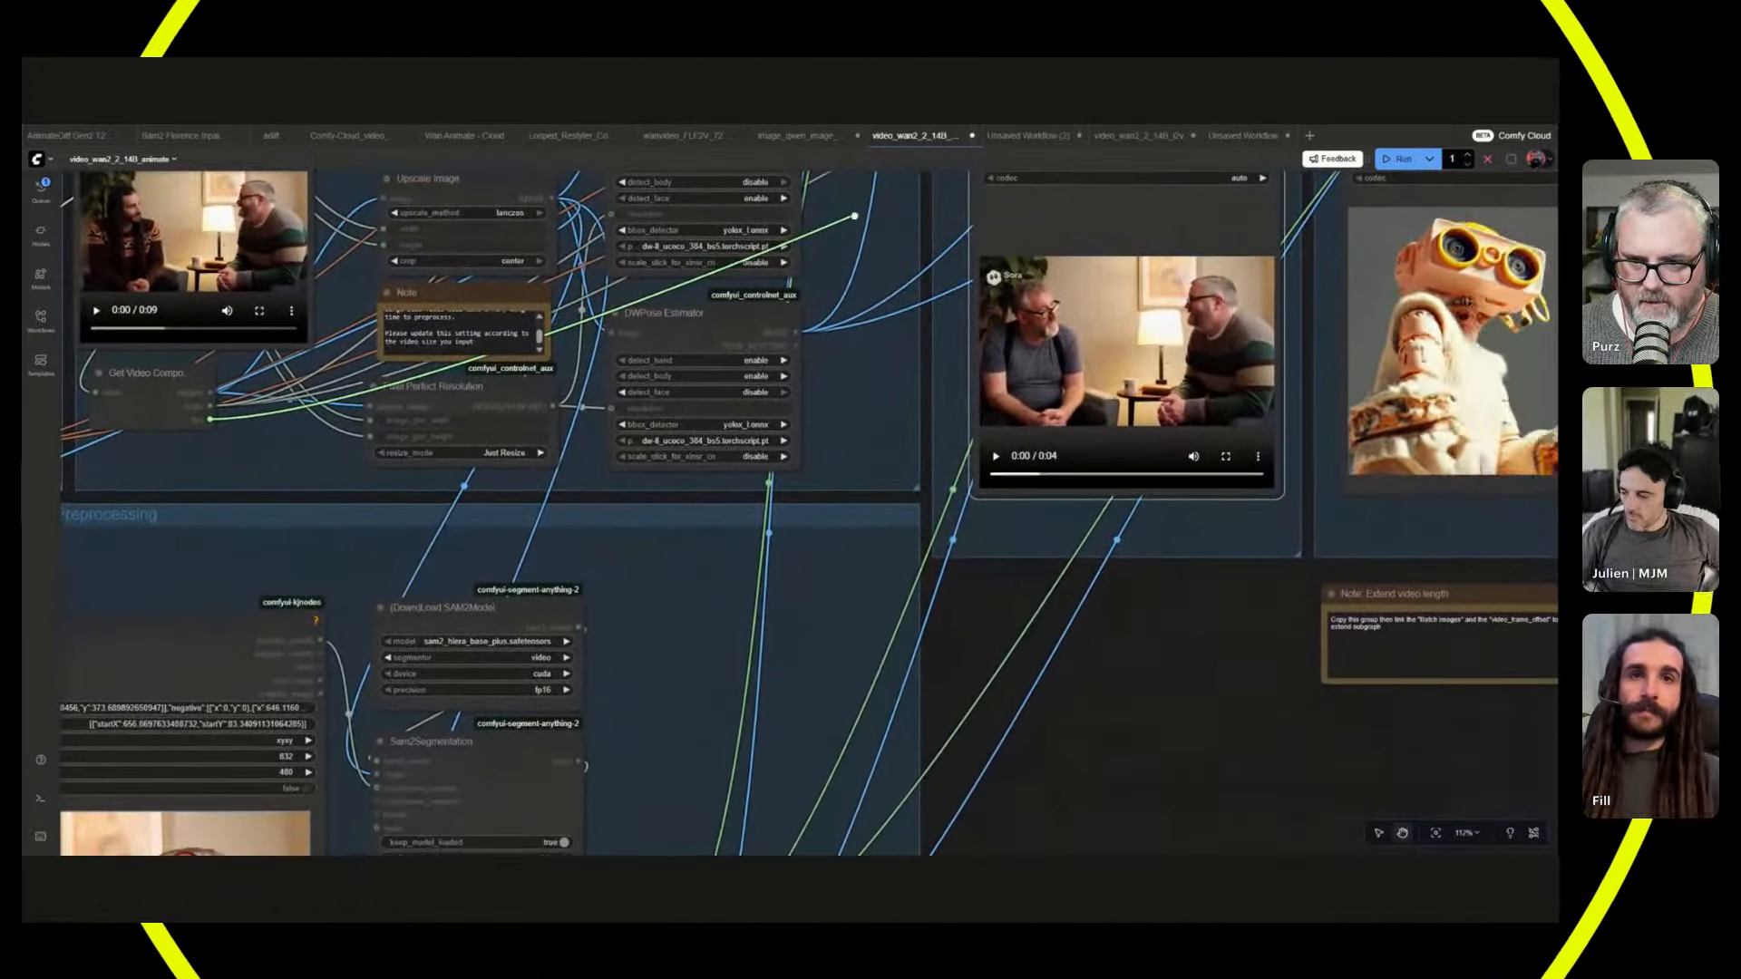
{"action": "left_click_drag", "start_coordinate": [816, 454], "coordinate": [277, 802]}
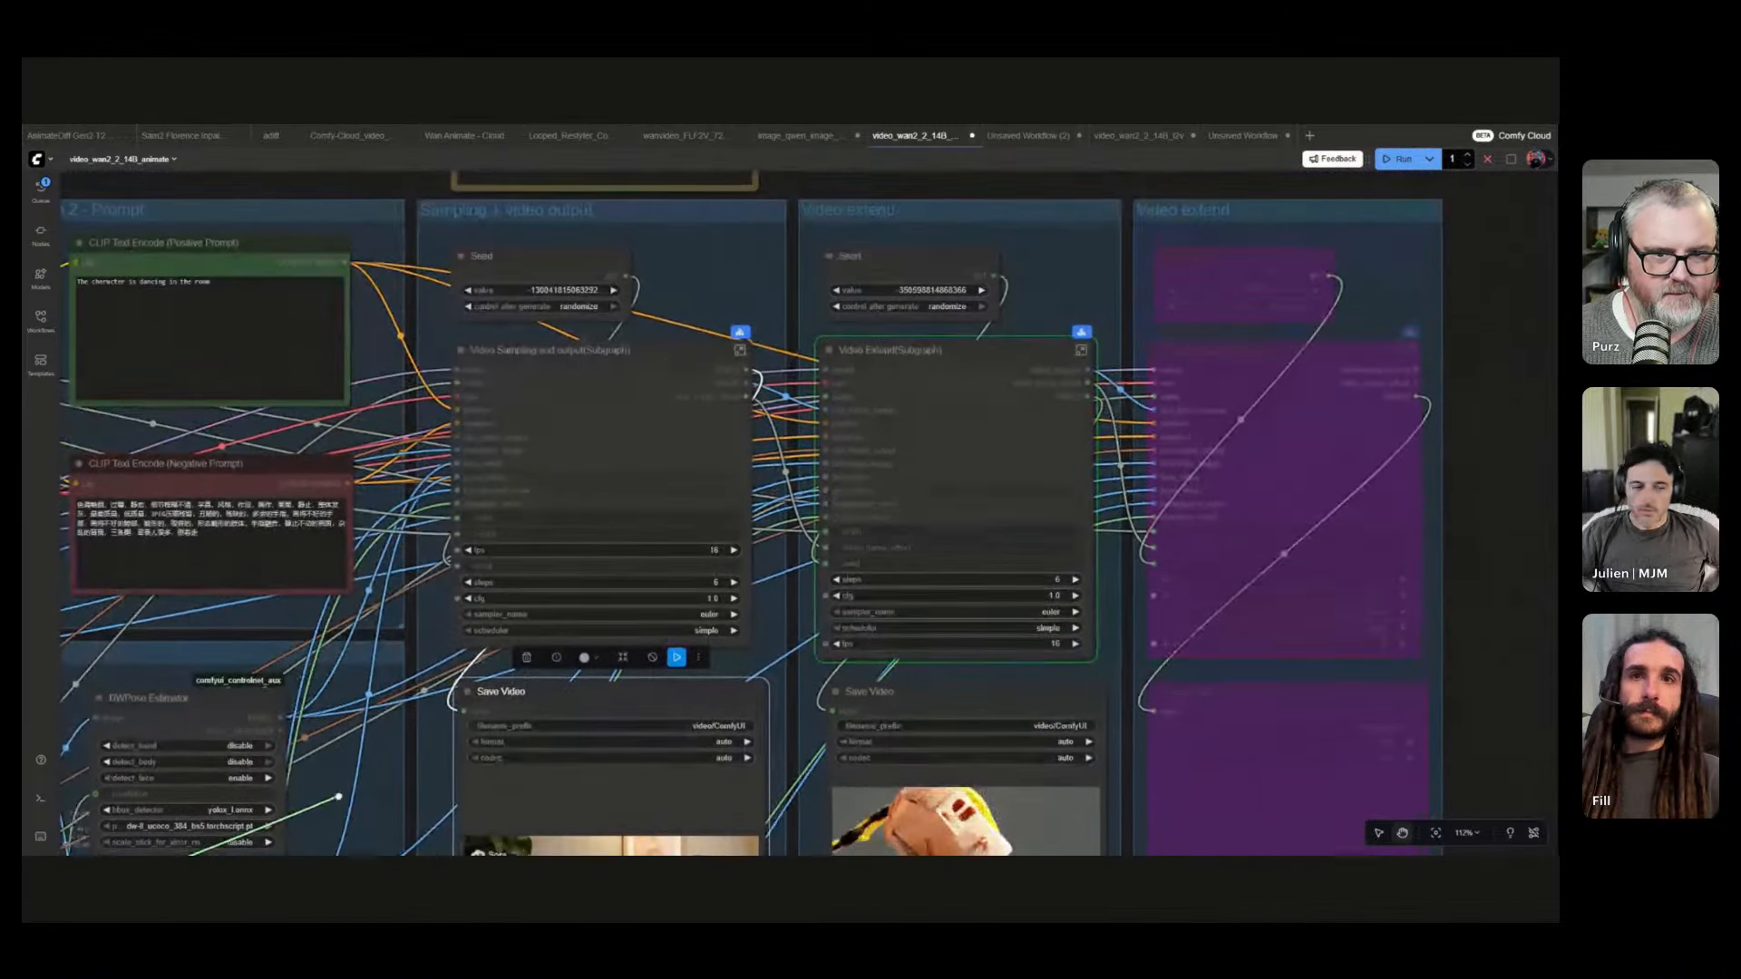
{"action": "left_click_drag", "start_coordinate": [309, 781], "coordinate": [666, 479]}
{"action": "left_click_drag", "start_coordinate": [785, 453], "coordinate": [697, 719]}
{"action": "scroll", "coordinate": [817, 303], "scroll_direction": "up", "scroll_amount": 2}
{"action": "scroll", "coordinate": [696, 719], "scroll_direction": "down", "scroll_amount": 2}
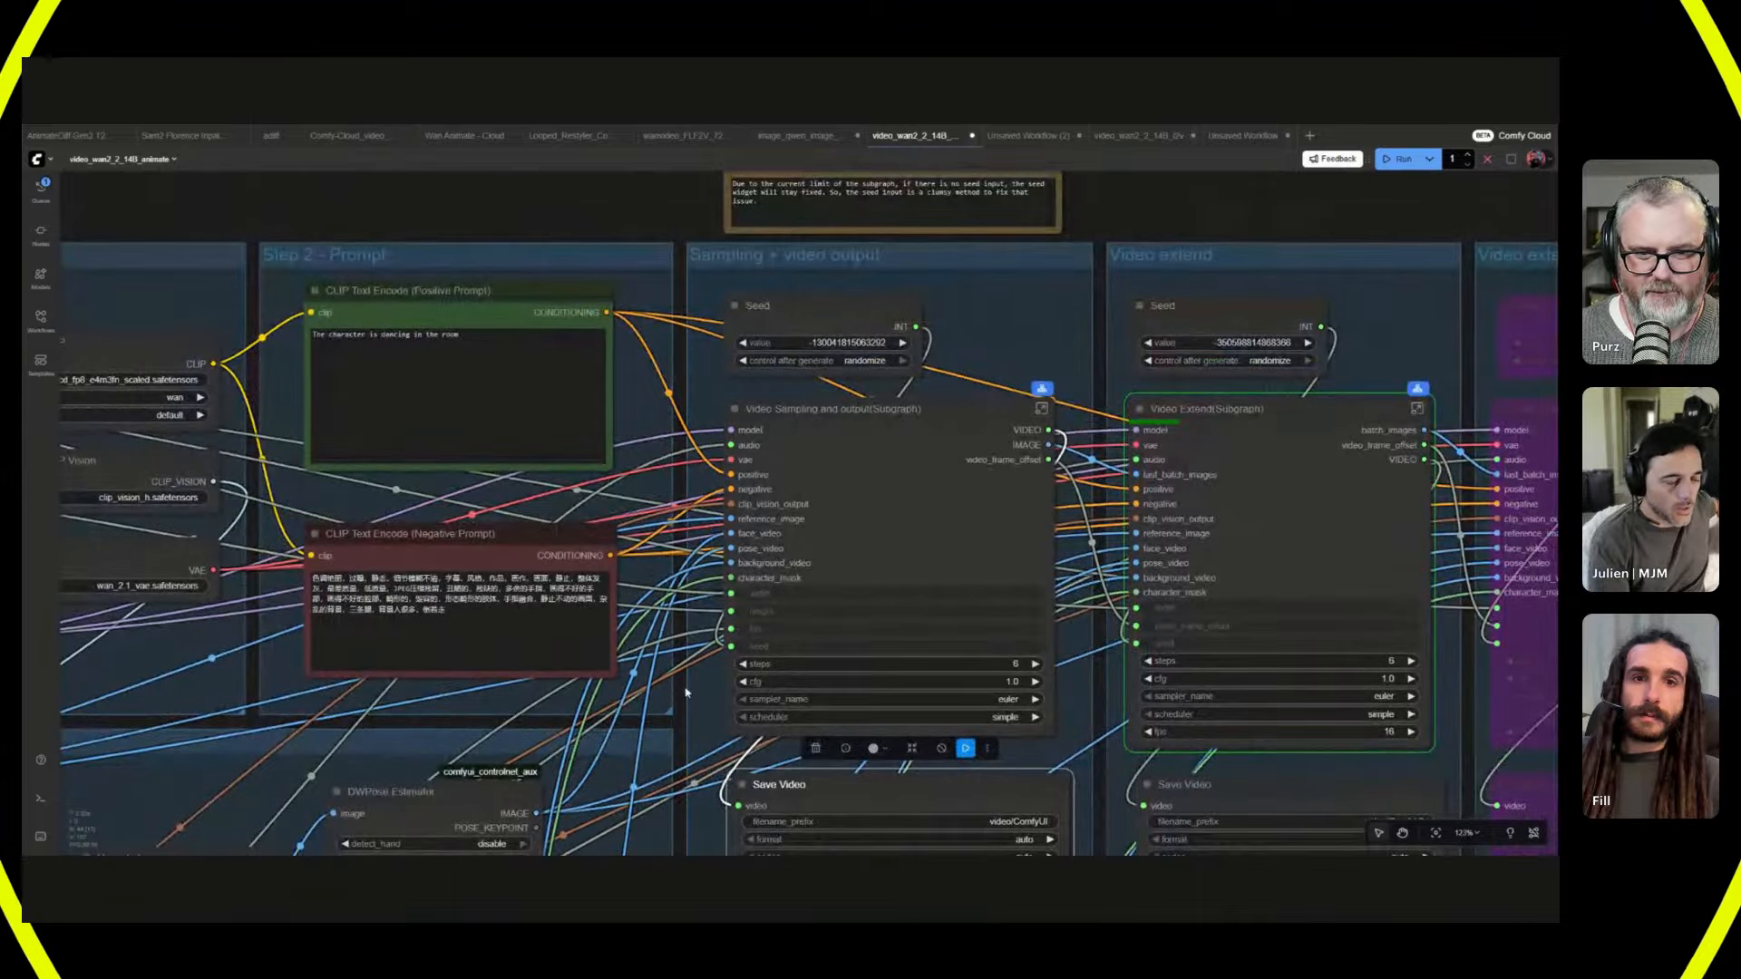
- Connect the source video's fps output to the fps input of the Video Extend subgraph
{"action": "scroll", "coordinate": [681, 701], "scroll_direction": "up", "scroll_amount": 4}
{"action": "scroll", "coordinate": [681, 701], "scroll_direction": "down", "scroll_amount": 3}
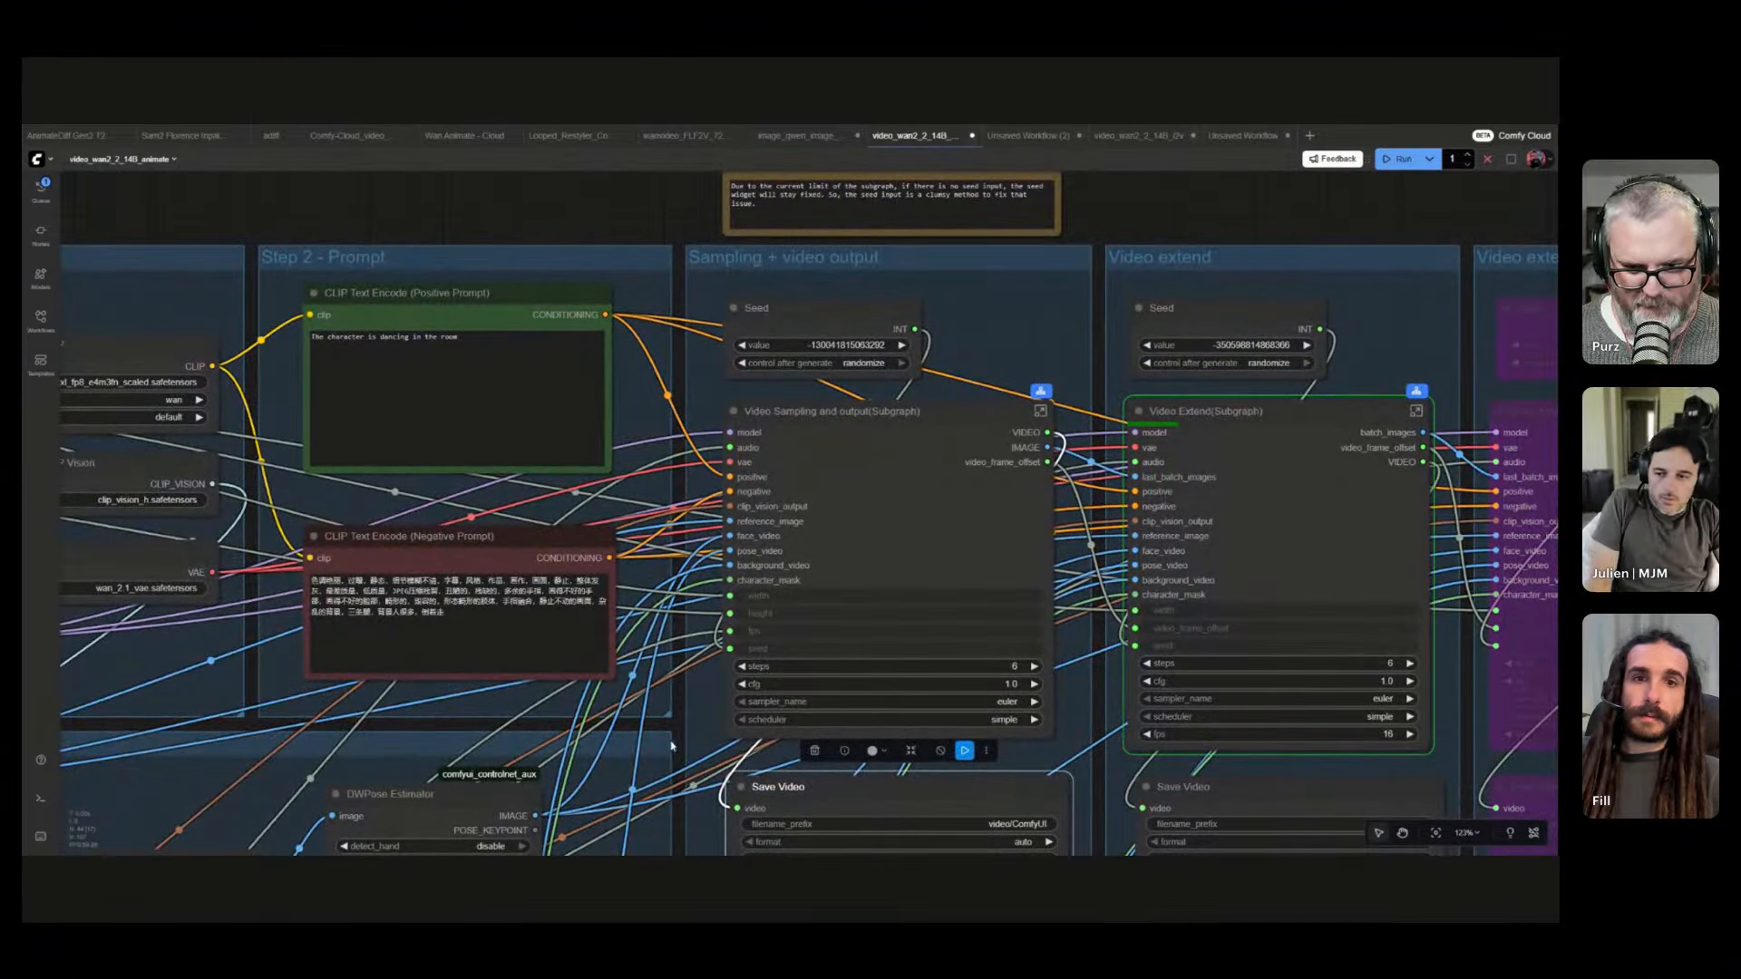
{"action": "left_click_drag", "start_coordinate": [672, 745], "coordinate": [746, 494]}
{"action": "left_click_drag", "start_coordinate": [701, 555], "coordinate": [1005, 470]}
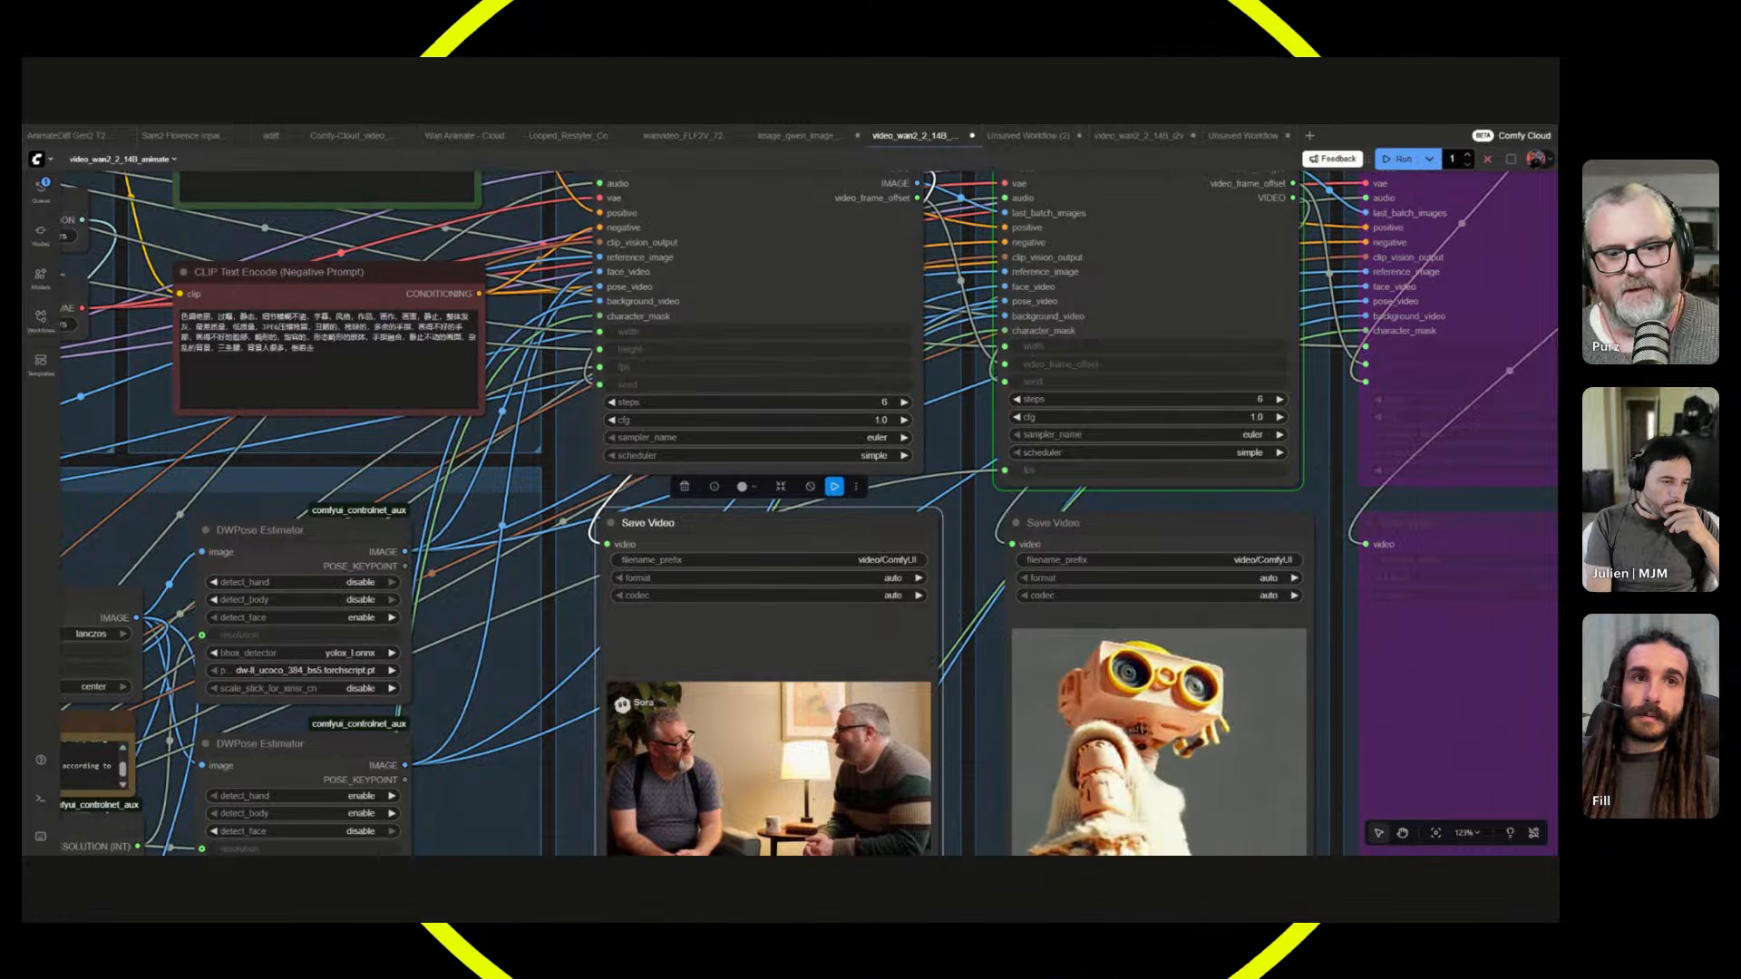
- Replay the generated clip in the first Save Video node at close range and pause it
{"action": "scroll", "coordinate": [687, 505], "scroll_direction": "up", "scroll_amount": 5}
{"action": "scroll", "coordinate": [686, 505], "scroll_direction": "up", "scroll_amount": 3}
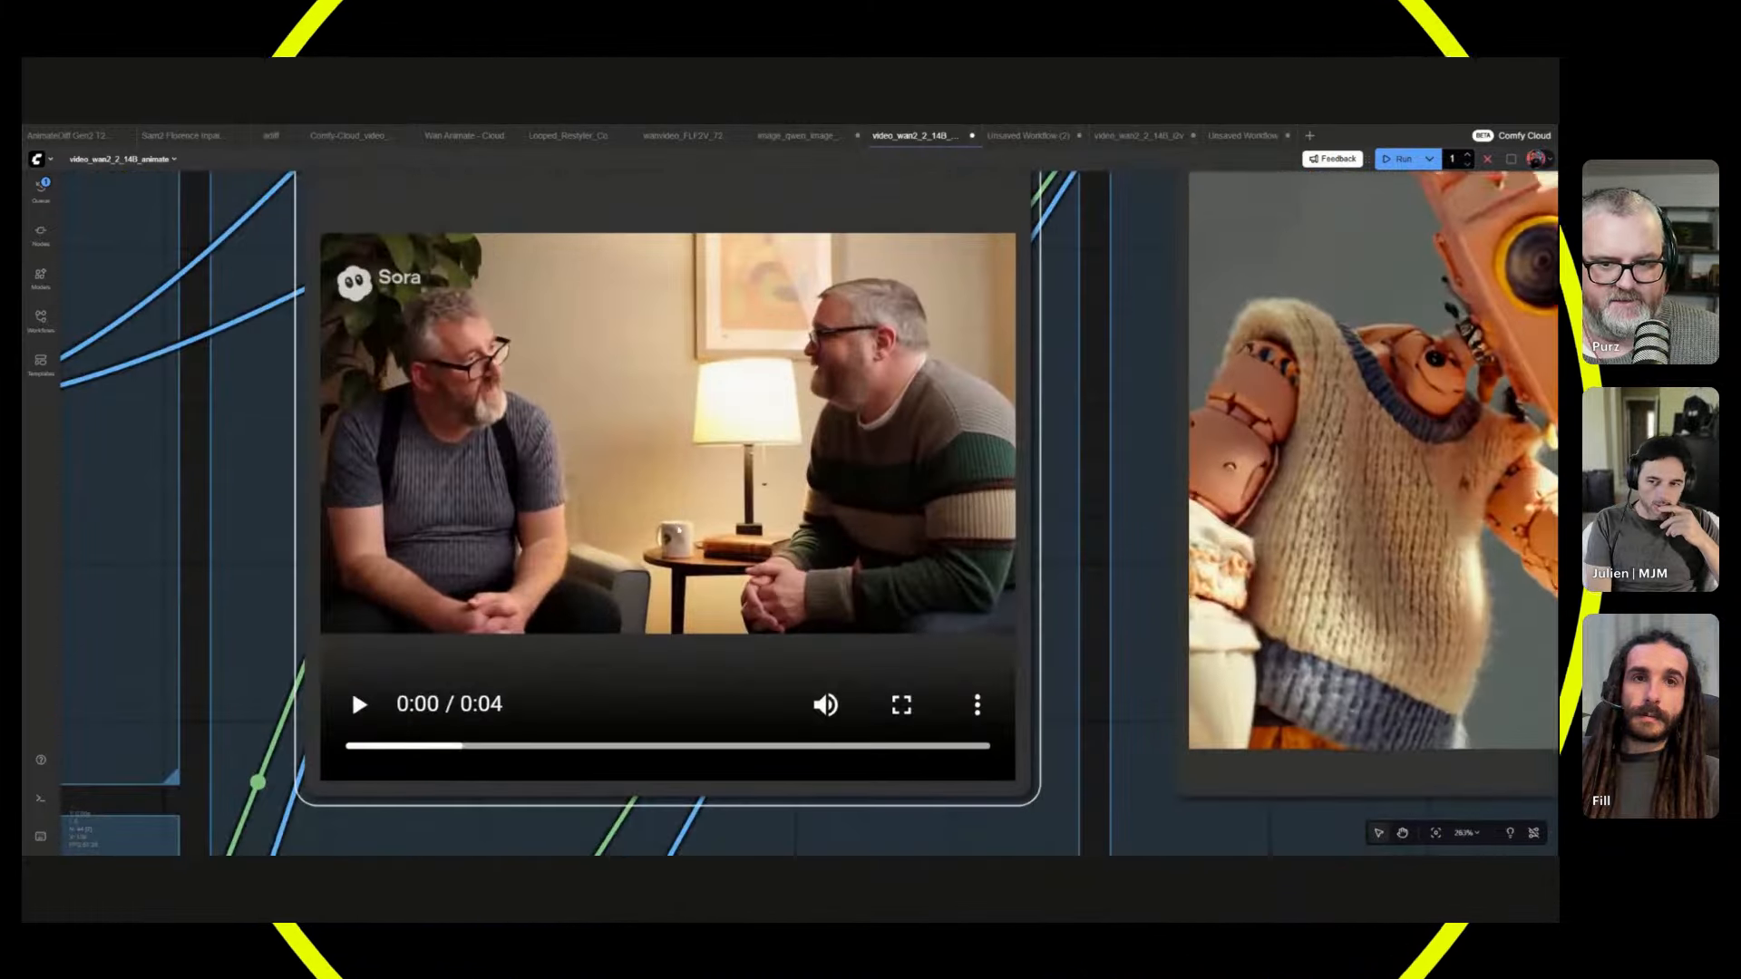
{"action": "left_click", "coordinate": [682, 596]}
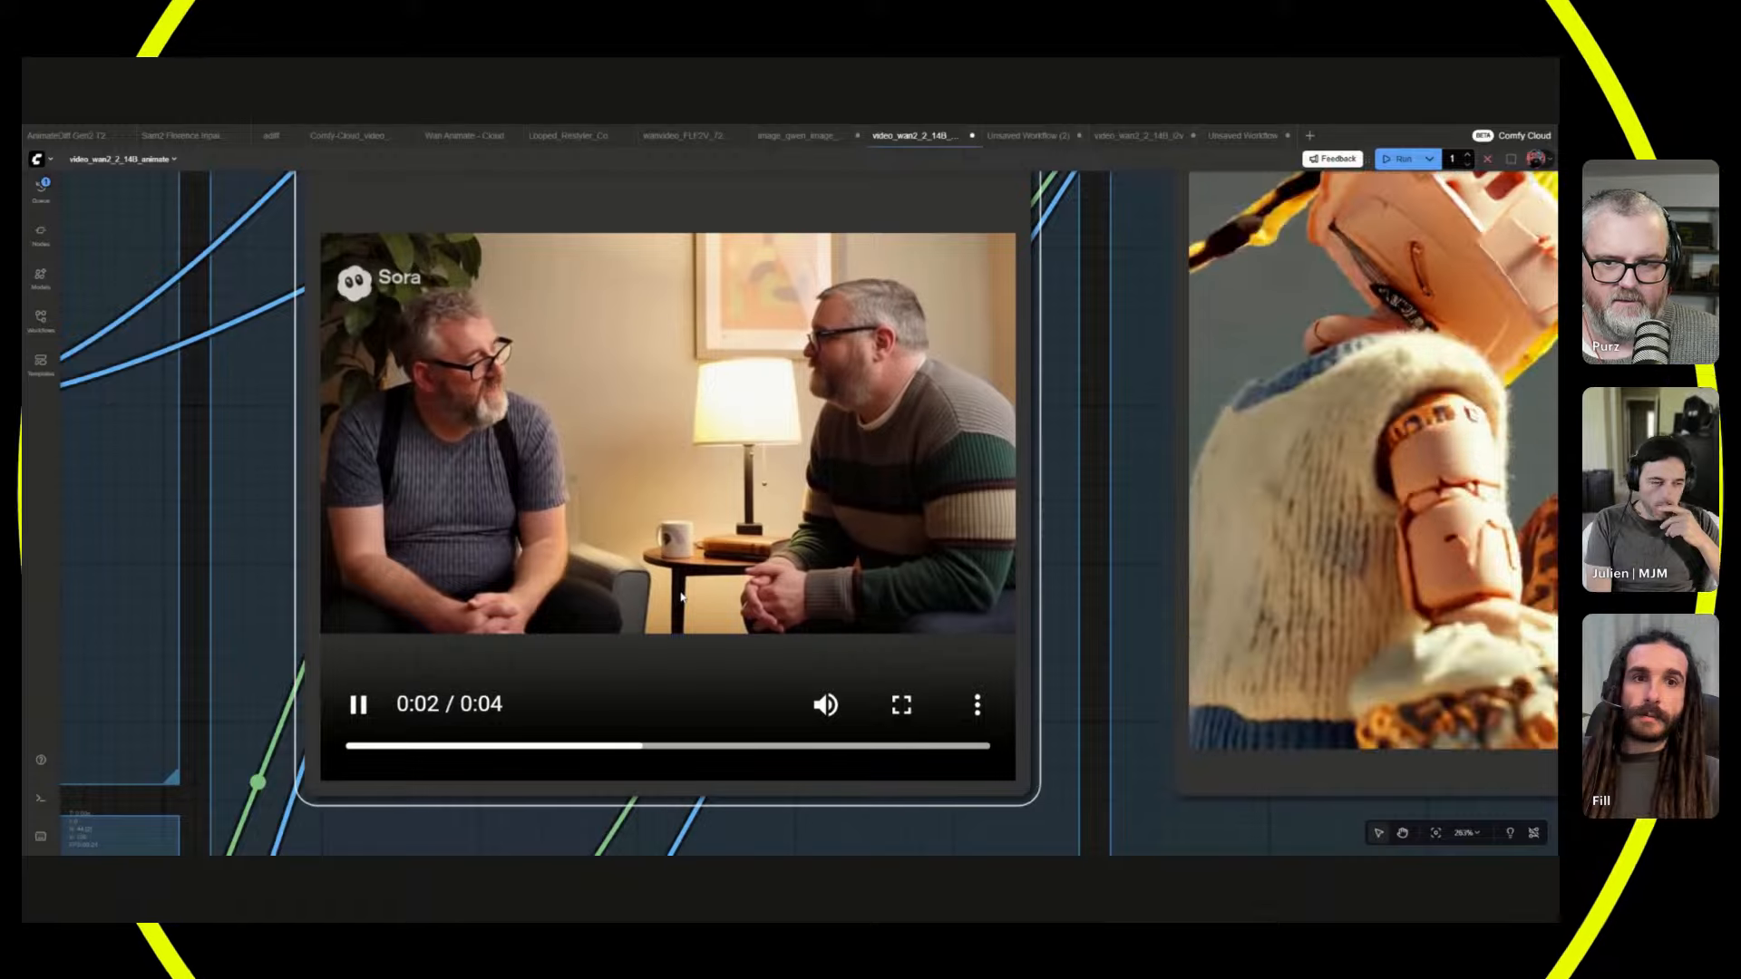
{"action": "left_click", "coordinate": [733, 517]}
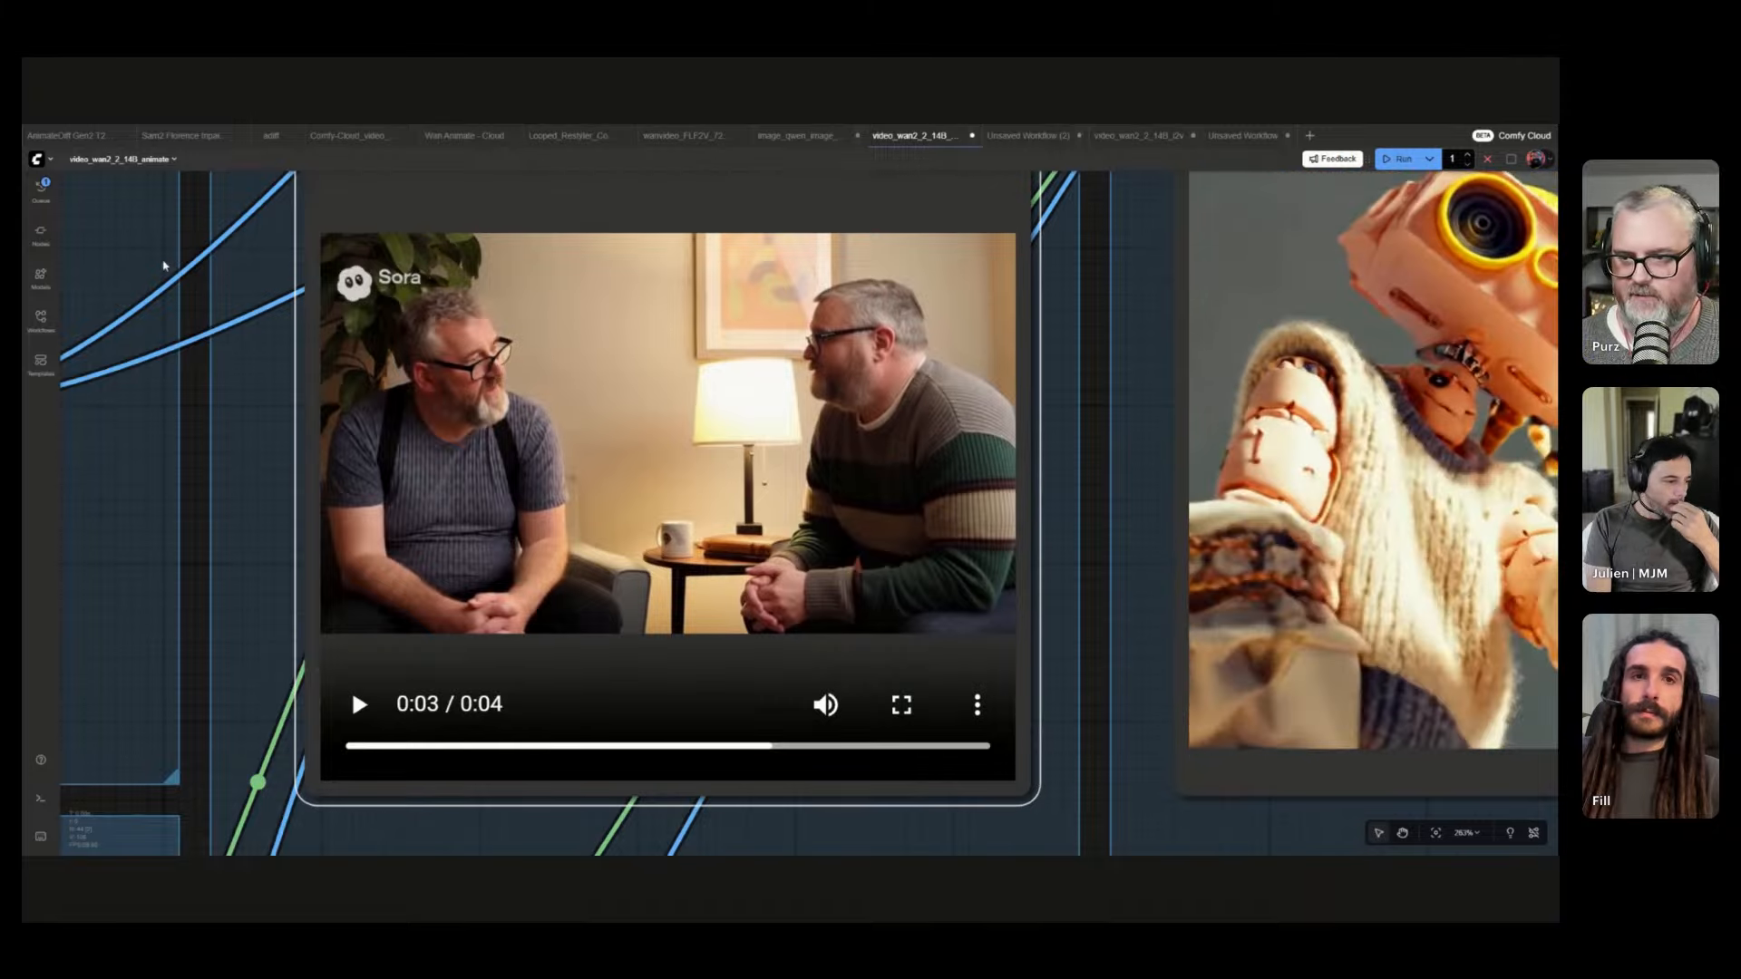
- Check the outgoing links of the Get Video Components node below the source video
{"action": "left_click_drag", "start_coordinate": [165, 264], "coordinate": [1288, 703]}
{"action": "scroll", "coordinate": [990, 555], "scroll_direction": "down", "scroll_amount": 5}
{"action": "left_click_drag", "start_coordinate": [459, 353], "coordinate": [998, 28]}
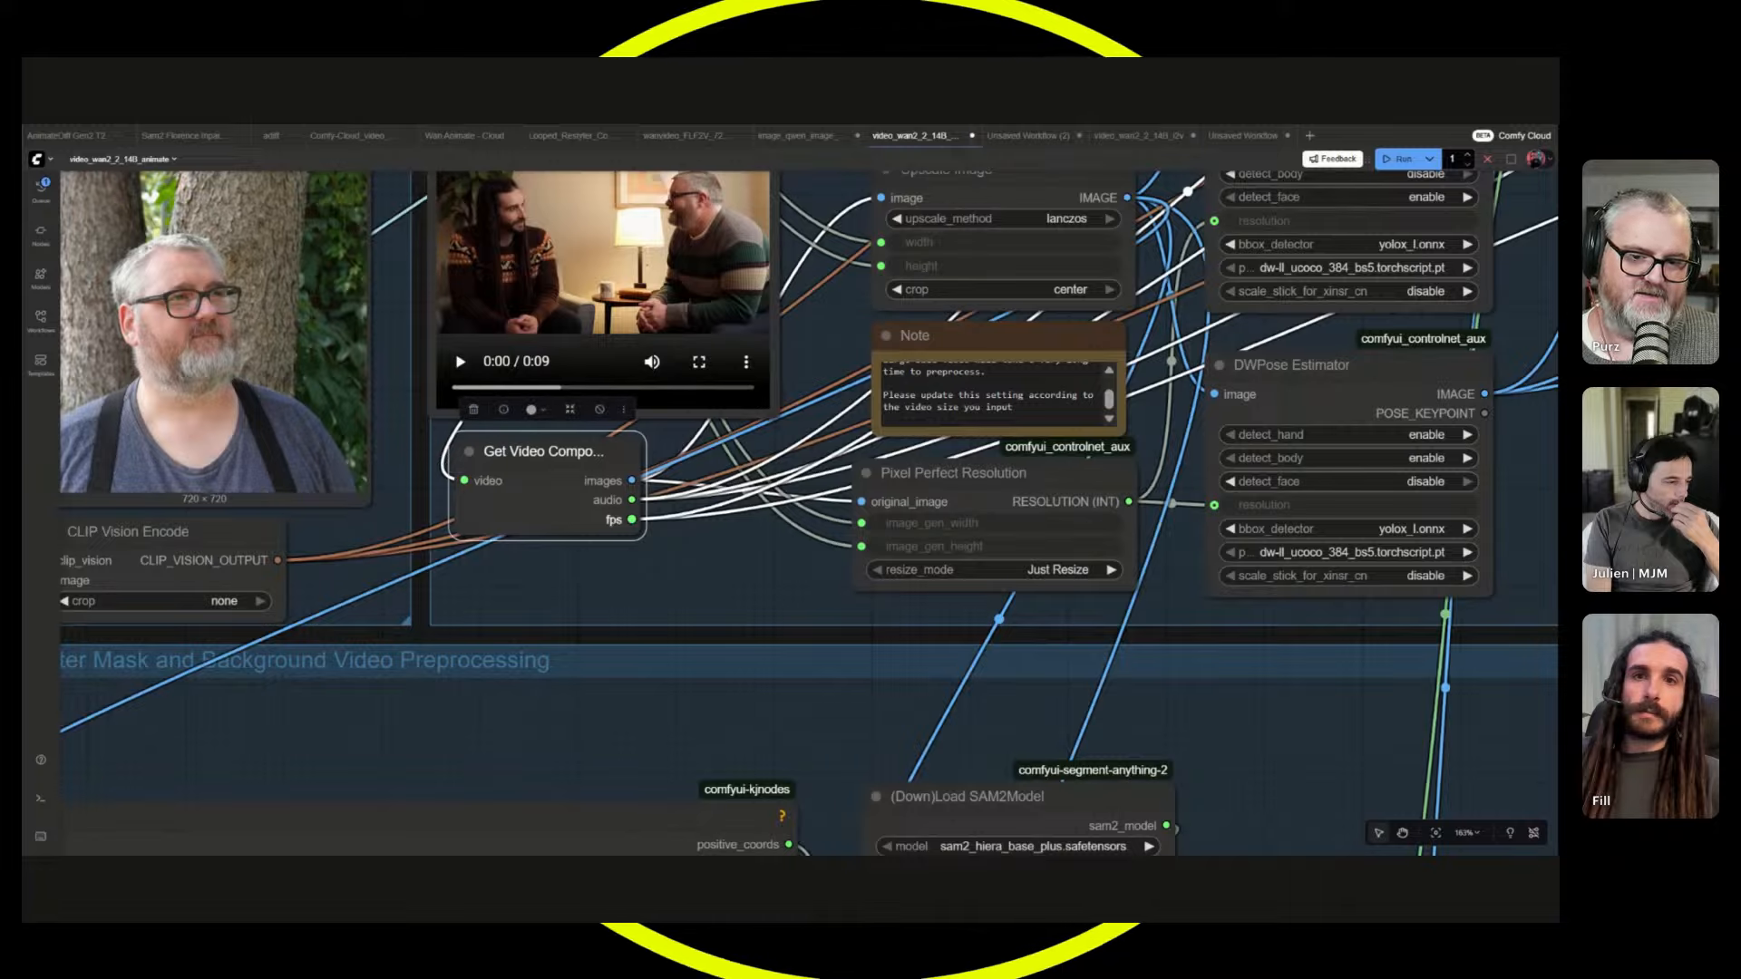
- Cancel the current run and run the workflow again with the new fps connections
{"action": "scroll", "coordinate": [647, 518], "scroll_direction": "down", "scroll_amount": 10}
{"action": "scroll", "coordinate": [508, 833], "scroll_direction": "down", "scroll_amount": 5}
{"action": "scroll", "coordinate": [603, 572], "scroll_direction": "up", "scroll_amount": 6}
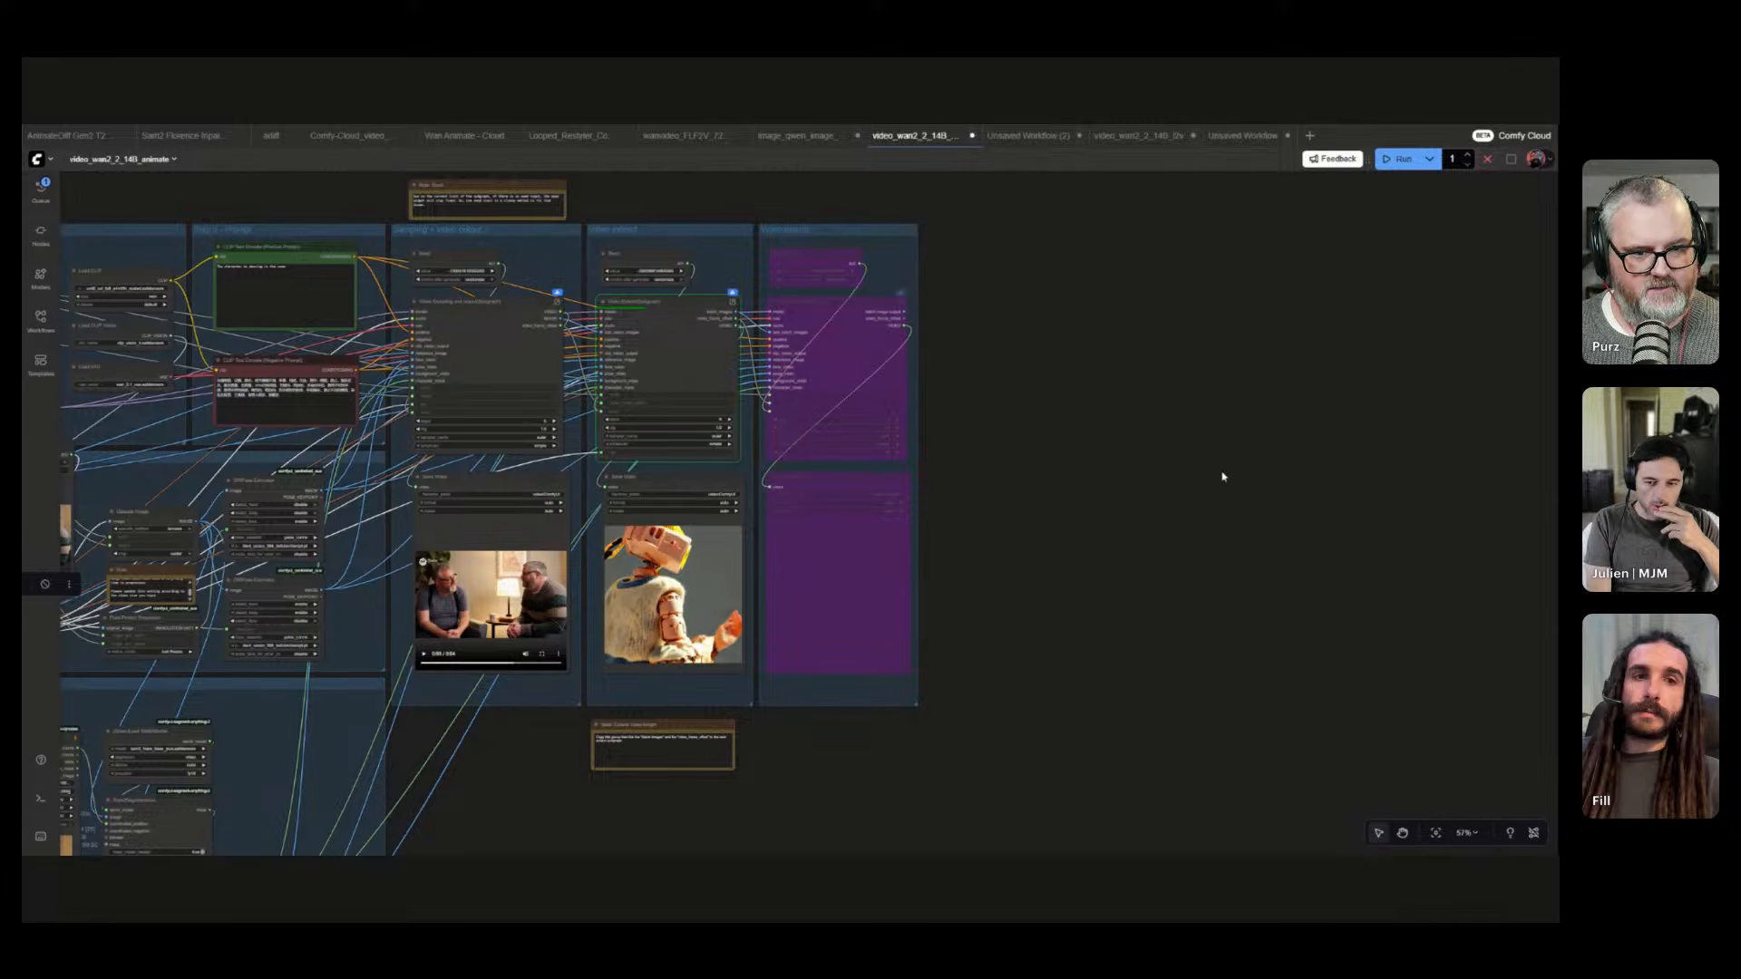
{"action": "scroll", "coordinate": [448, 703], "scroll_direction": "up", "scroll_amount": 2}
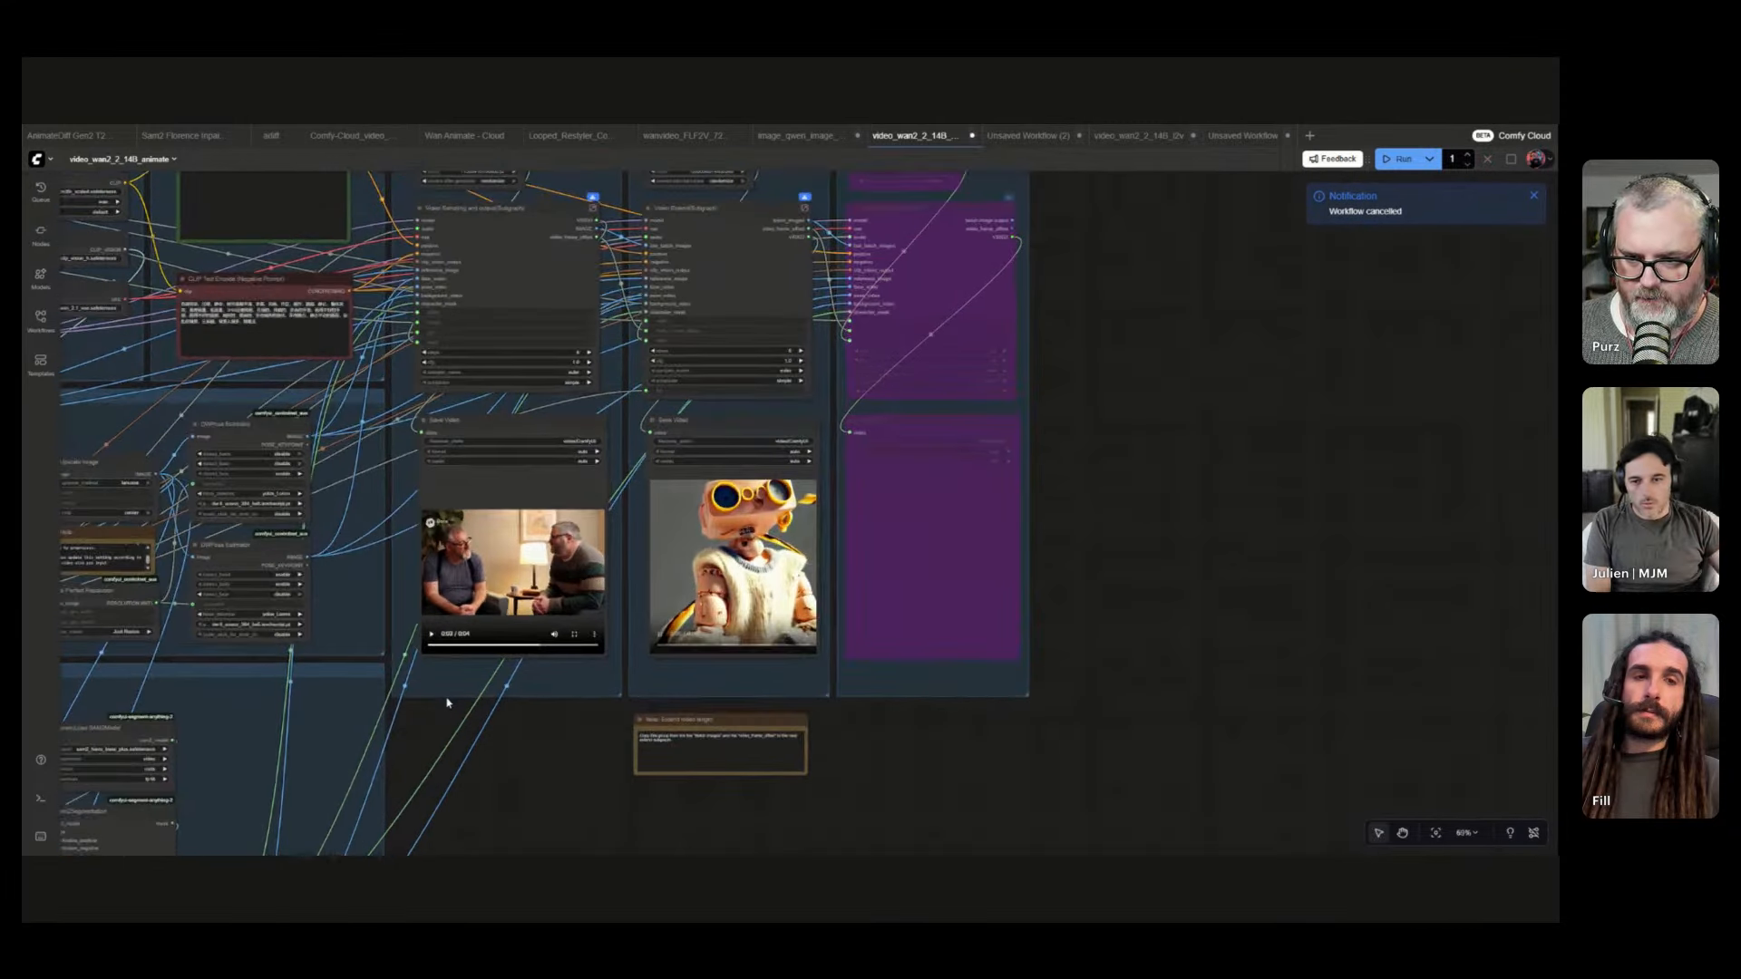
{"action": "scroll", "coordinate": [446, 704], "scroll_direction": "up", "scroll_amount": 7}
{"action": "left_click_drag", "start_coordinate": [460, 699], "coordinate": [1298, 705]}
{"action": "scroll", "coordinate": [1299, 708], "scroll_direction": "down", "scroll_amount": 2}
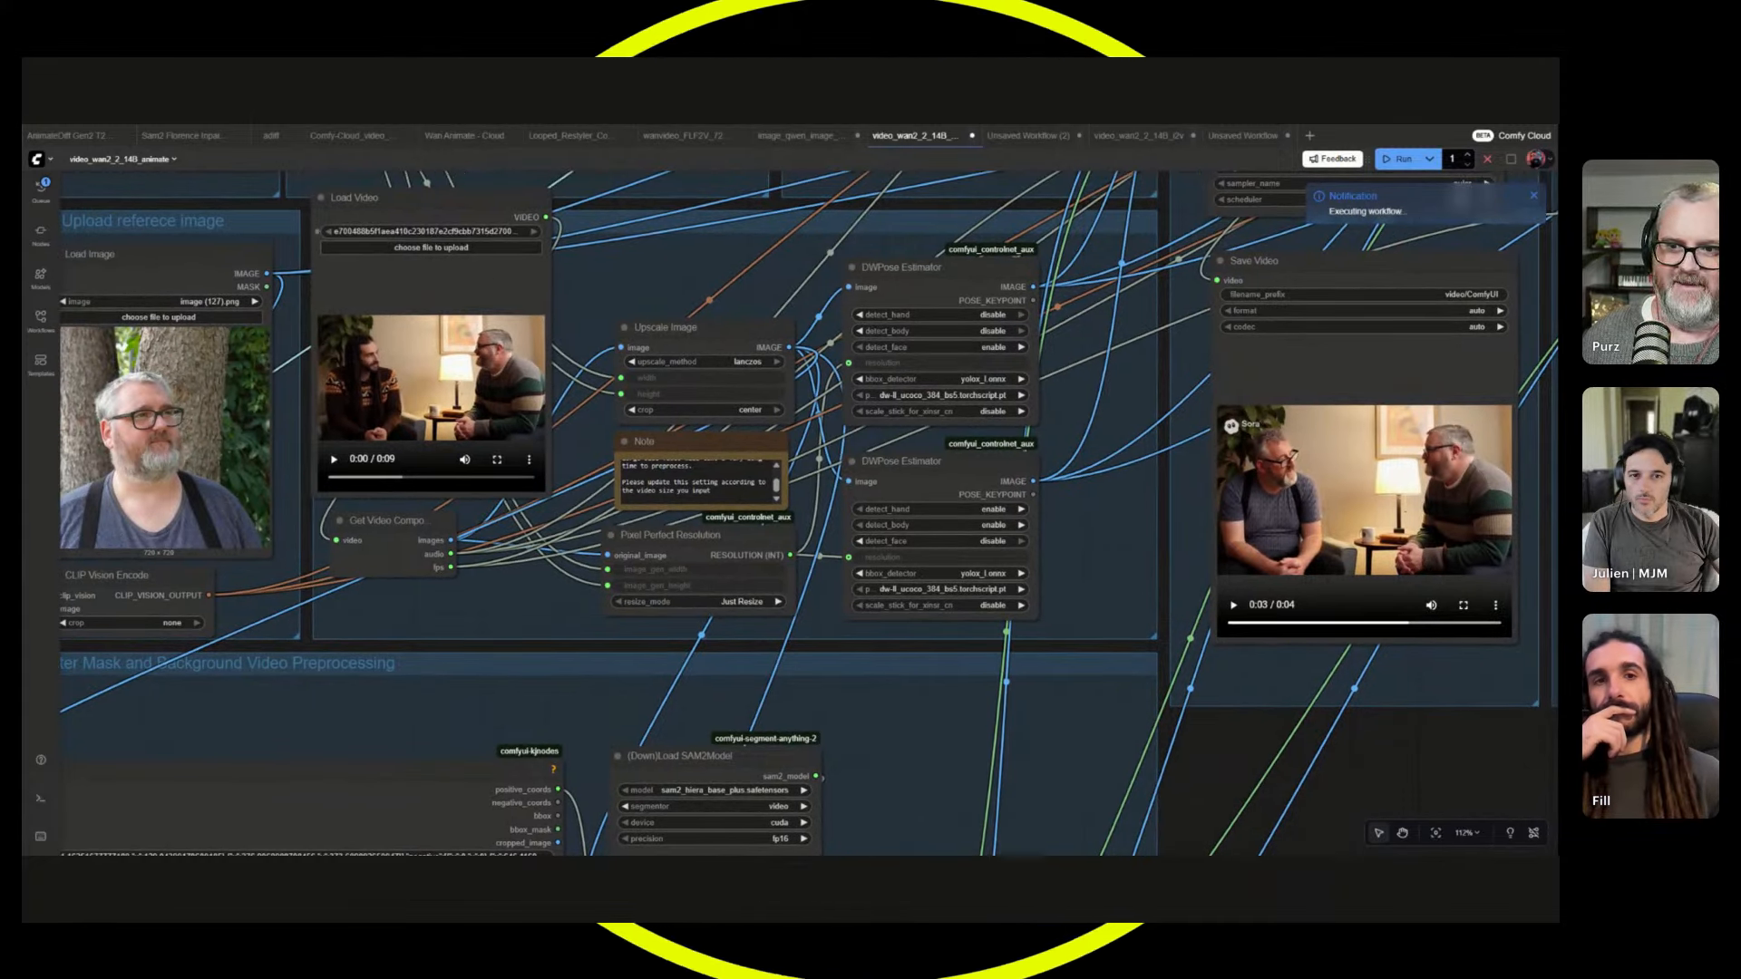
- Place the Load Video node beside the first Save Video preview to compare source and result, and return it to its group
{"action": "left_click_drag", "start_coordinate": [408, 198], "coordinate": [1062, 355]}
{"action": "scroll", "coordinate": [1249, 590], "scroll_direction": "up", "scroll_amount": 5}
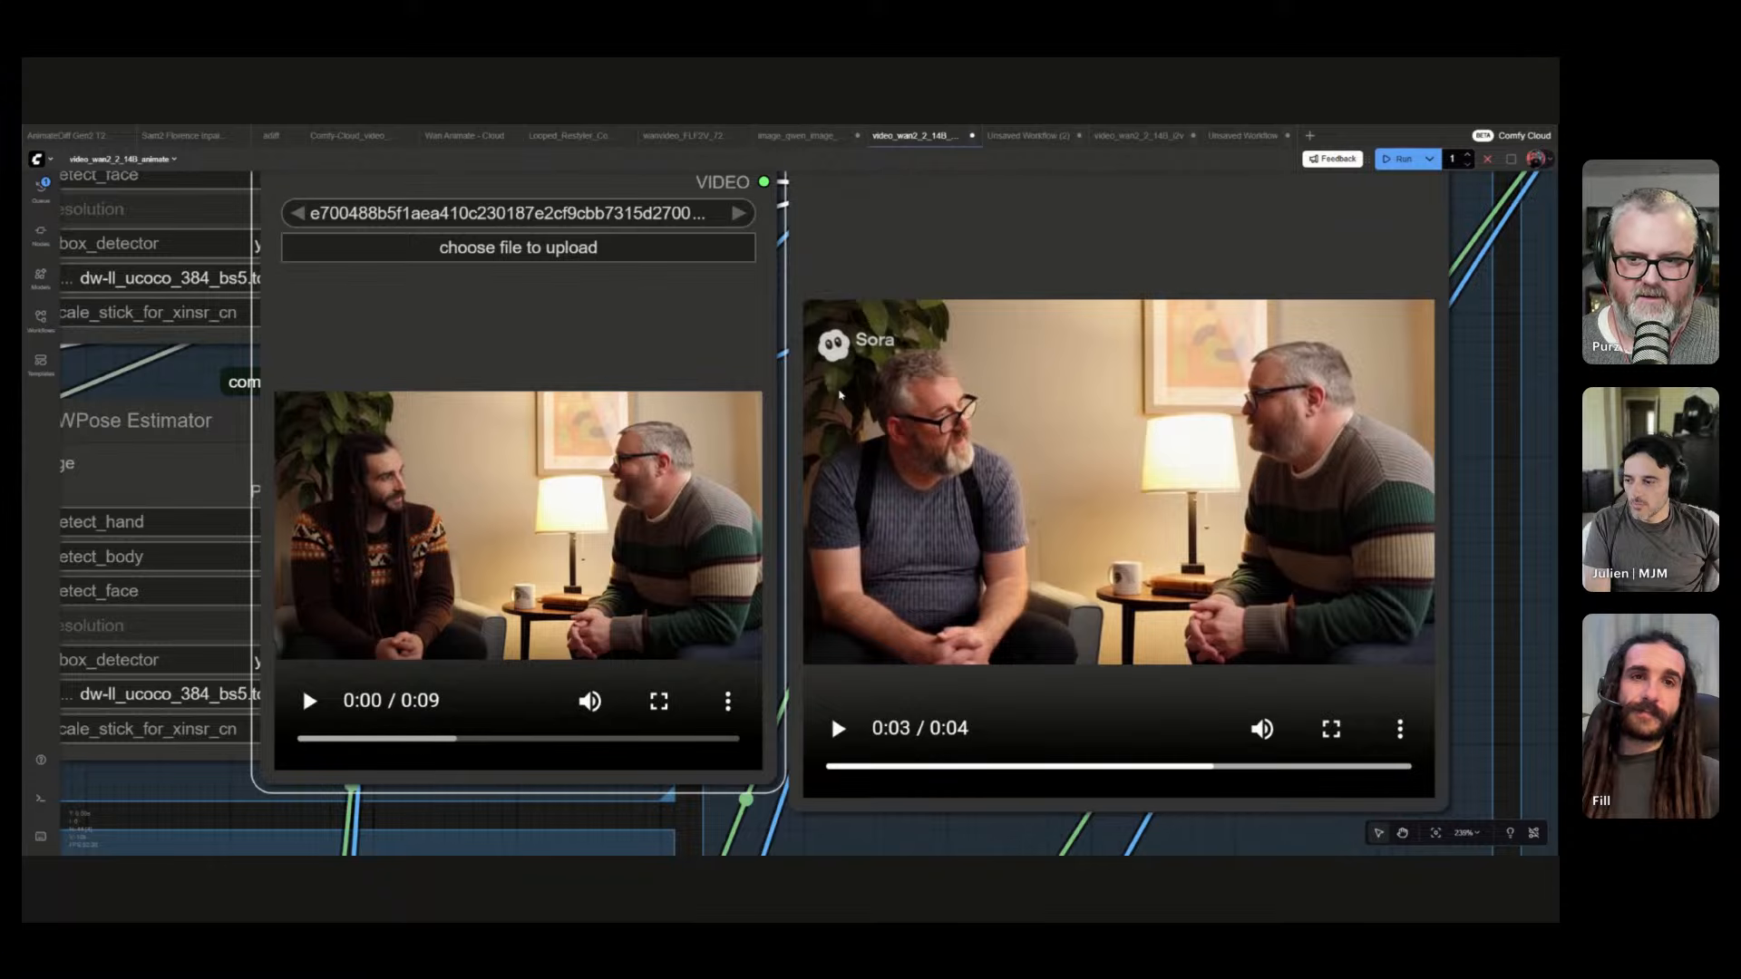
{"action": "scroll", "coordinate": [1134, 524], "scroll_direction": "down", "scroll_amount": 10}
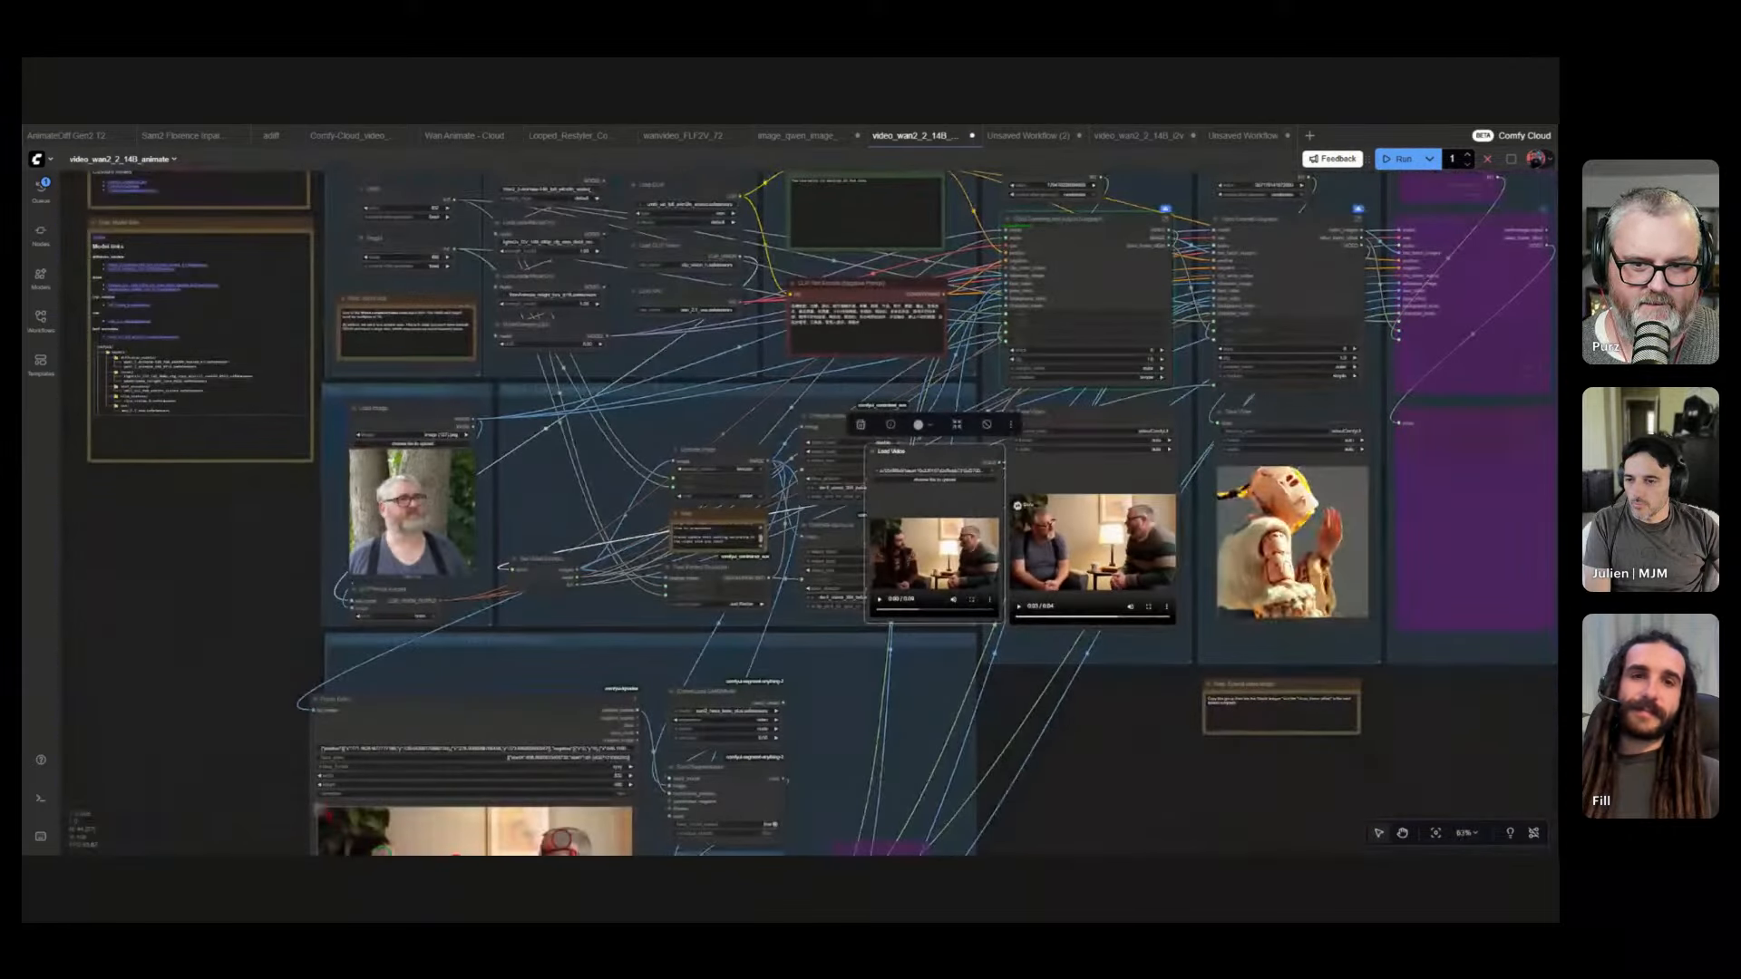
{"action": "left_click_drag", "start_coordinate": [925, 452], "coordinate": [562, 381]}
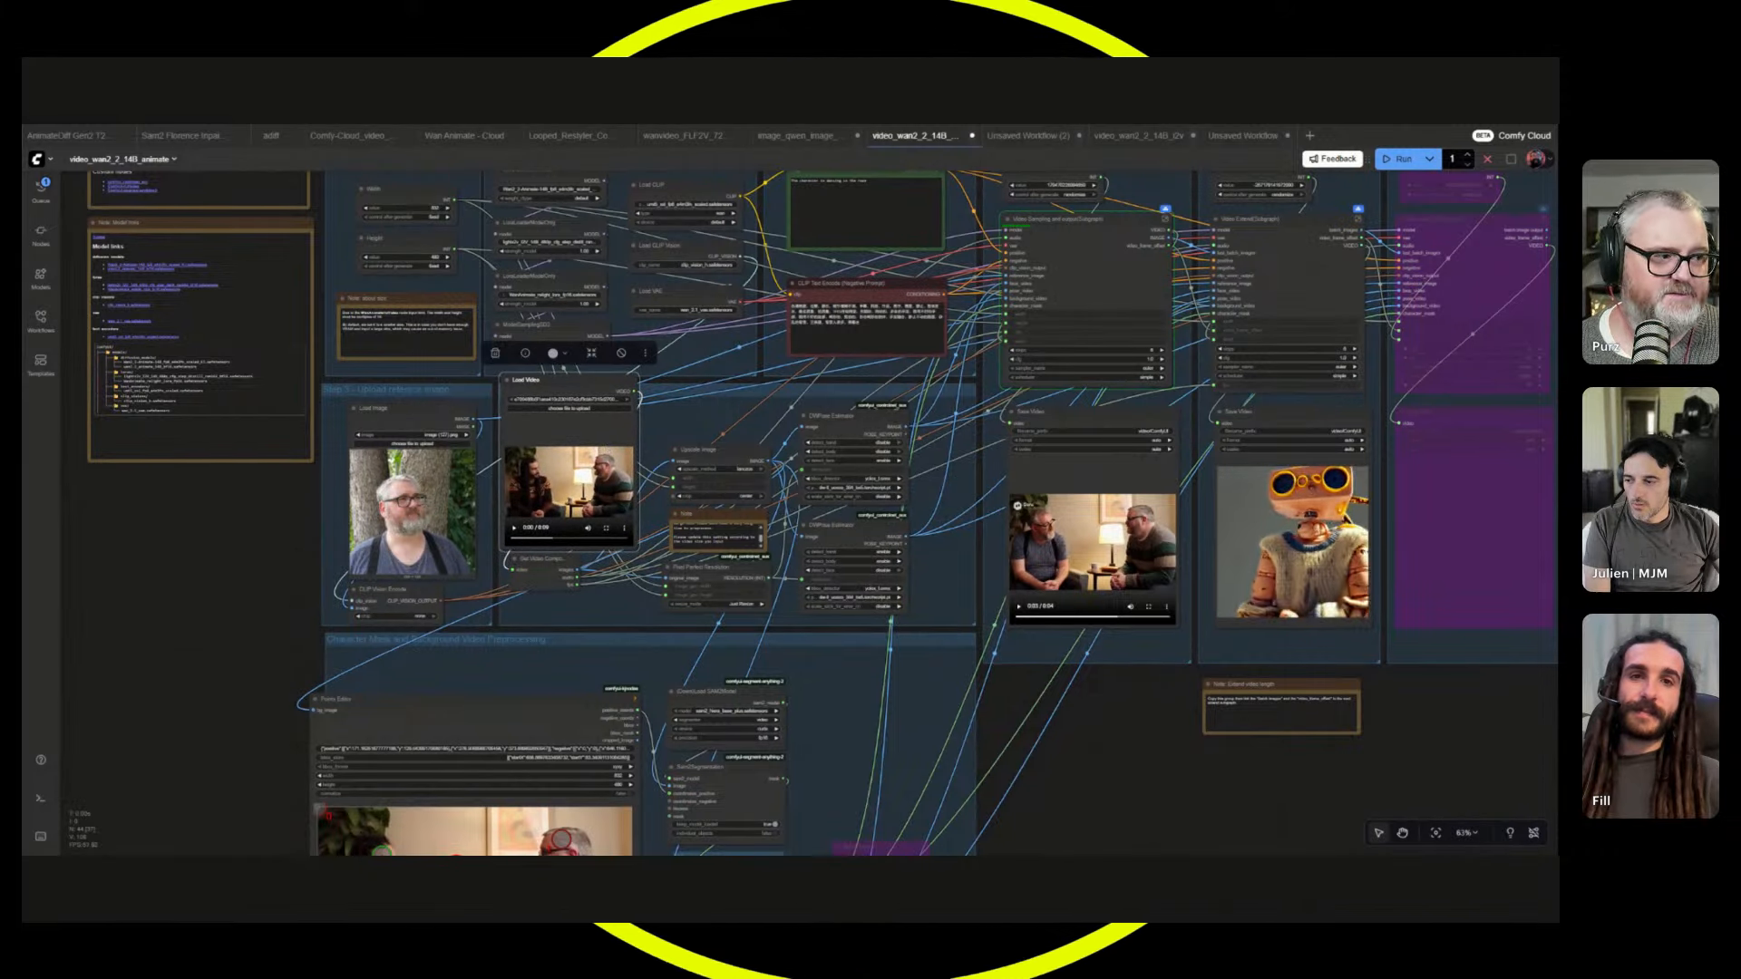
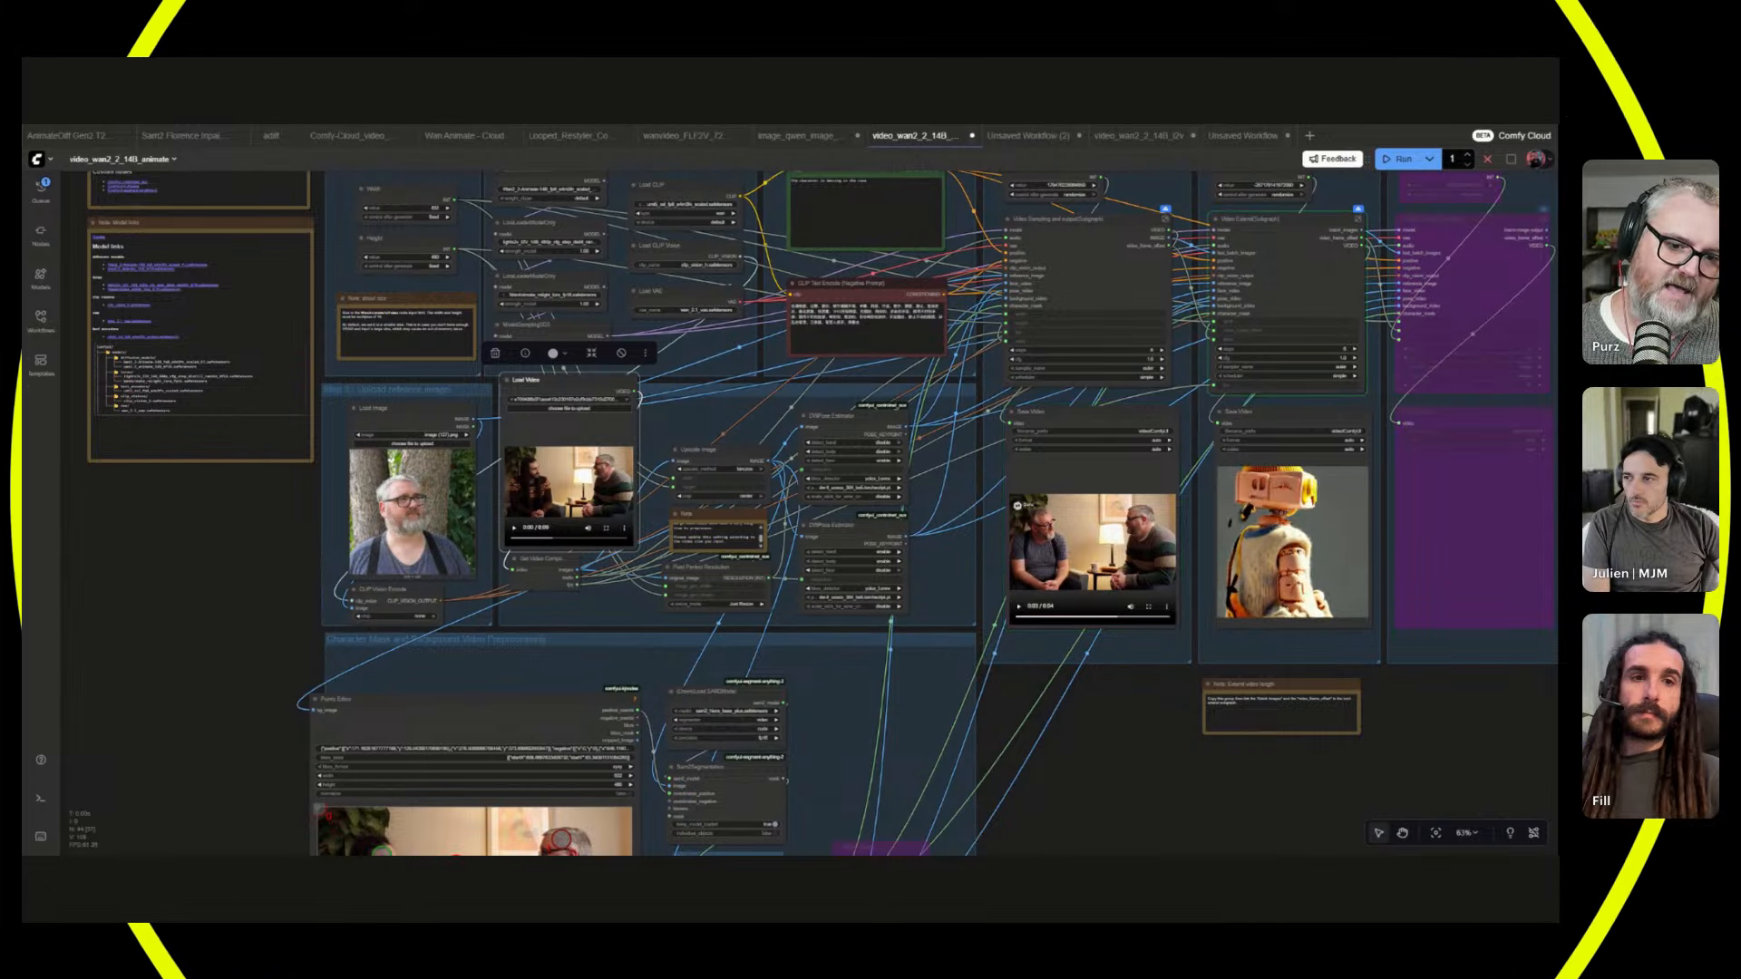
- Play the generated two-person clip in the first Save Video node at close range
{"action": "scroll", "coordinate": [1041, 603], "scroll_direction": "up", "scroll_amount": 10}
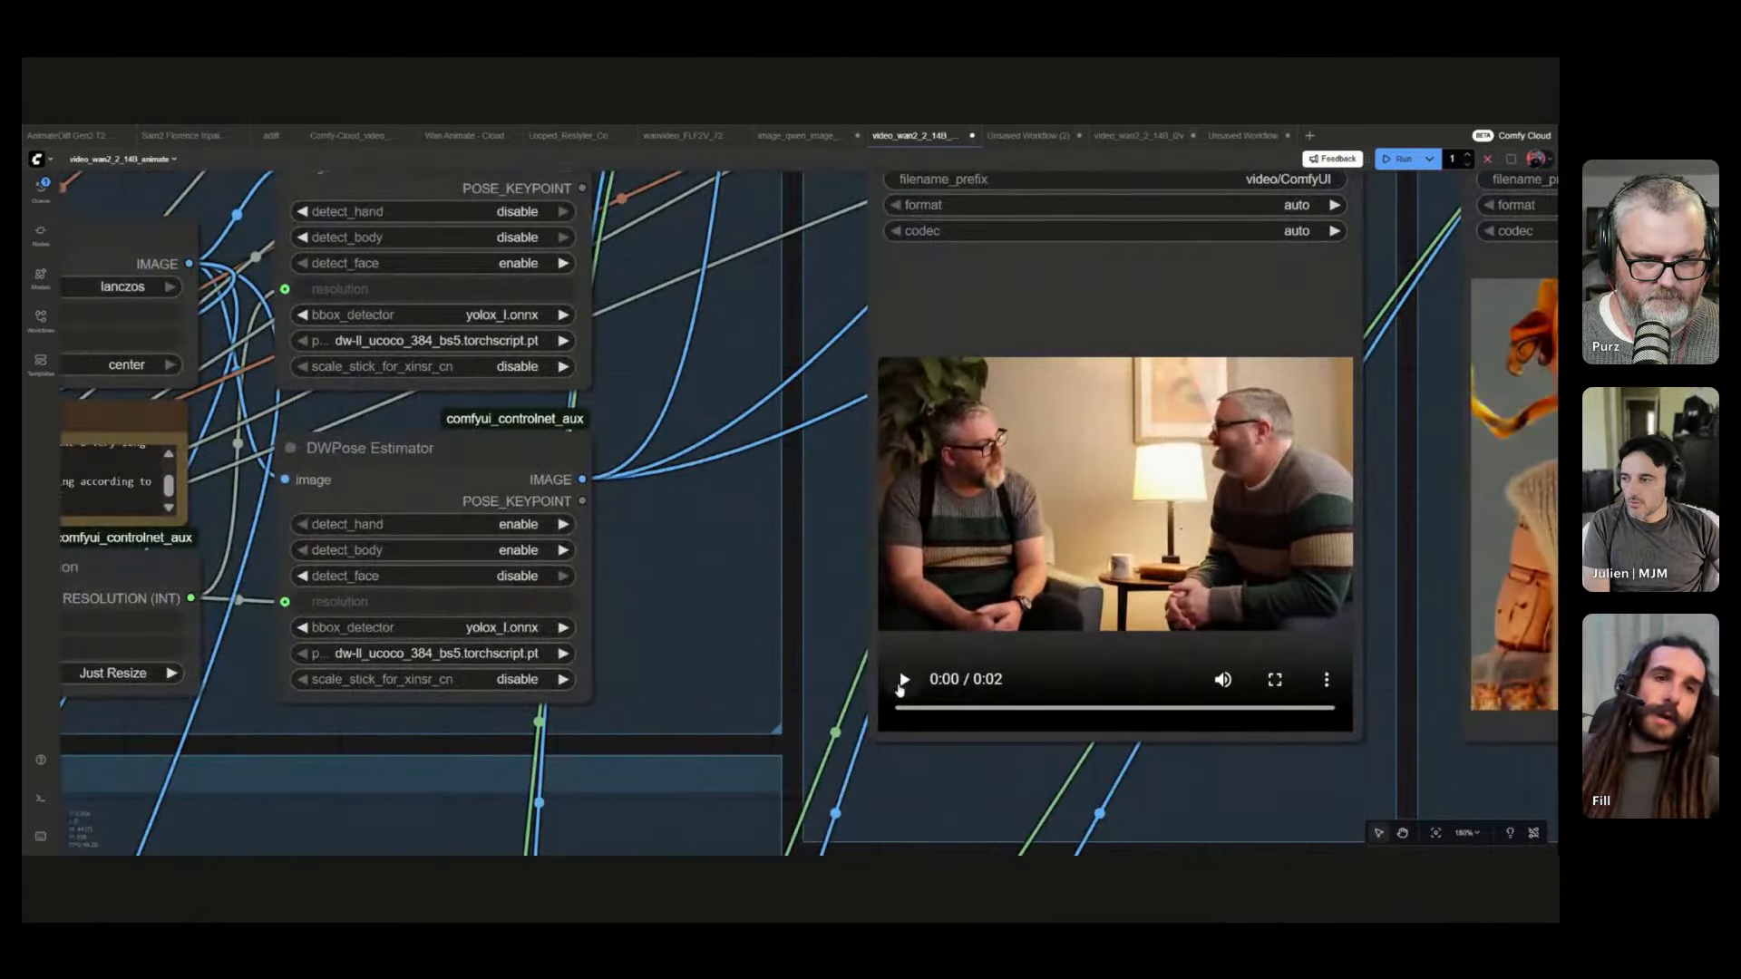
{"action": "left_click", "coordinate": [902, 685]}
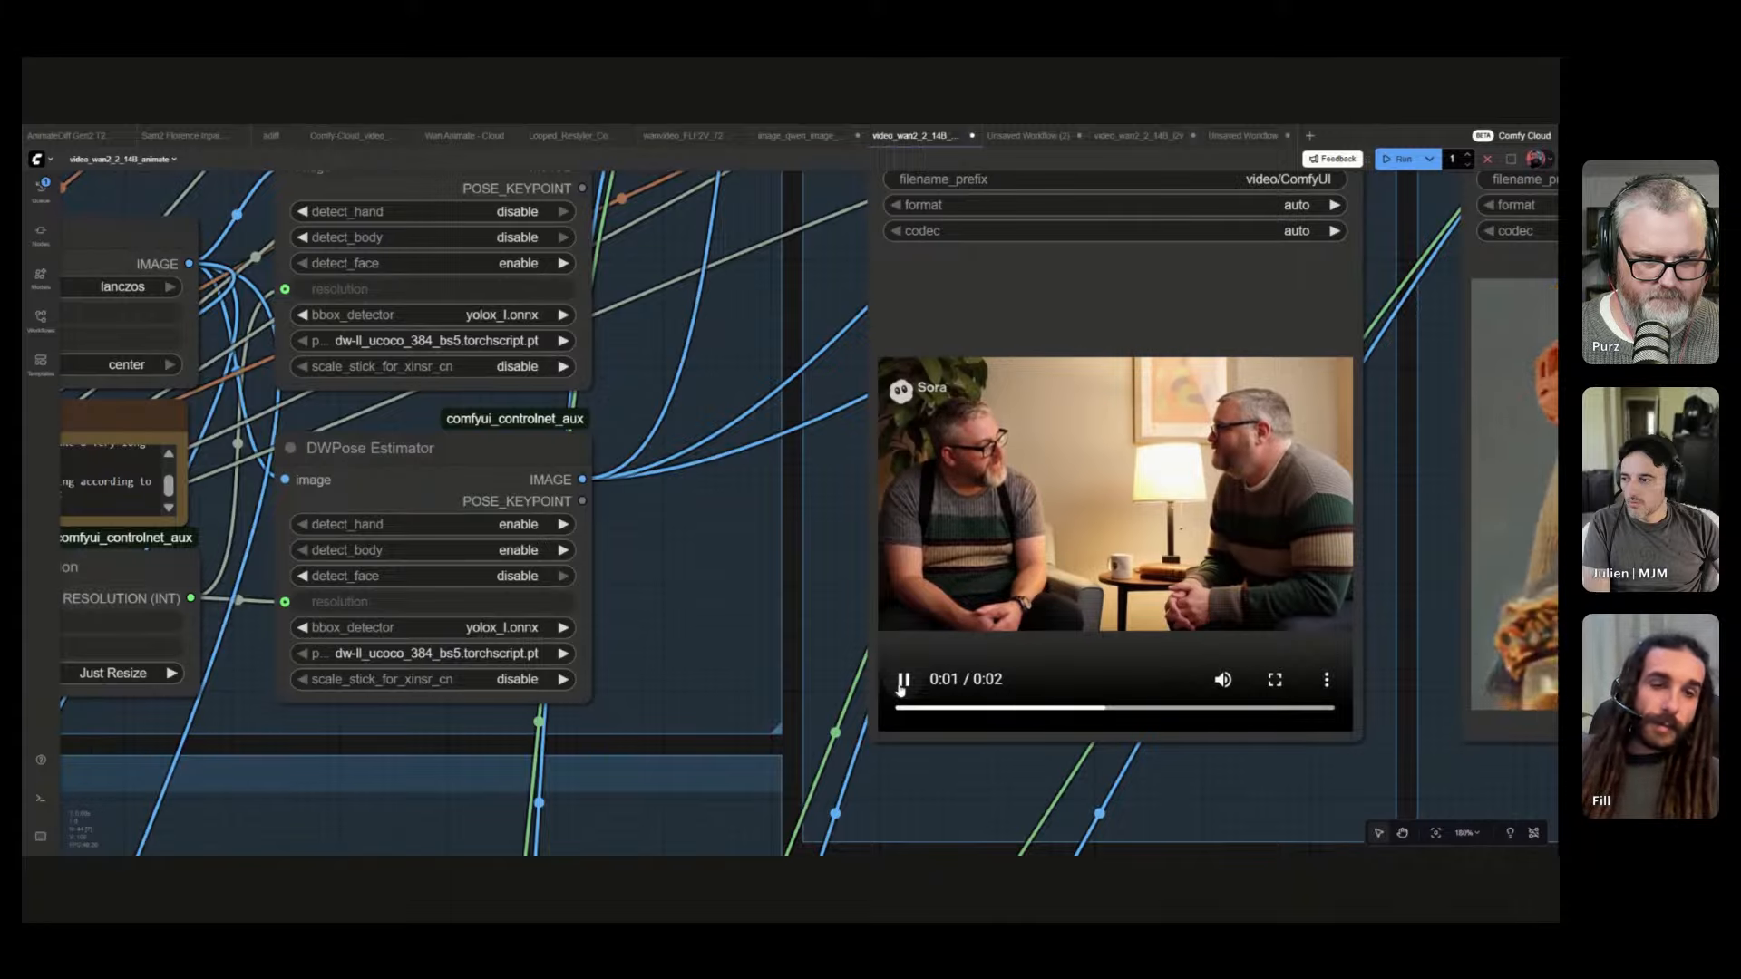
{"action": "scroll", "coordinate": [993, 693], "scroll_direction": "down", "scroll_amount": 7}
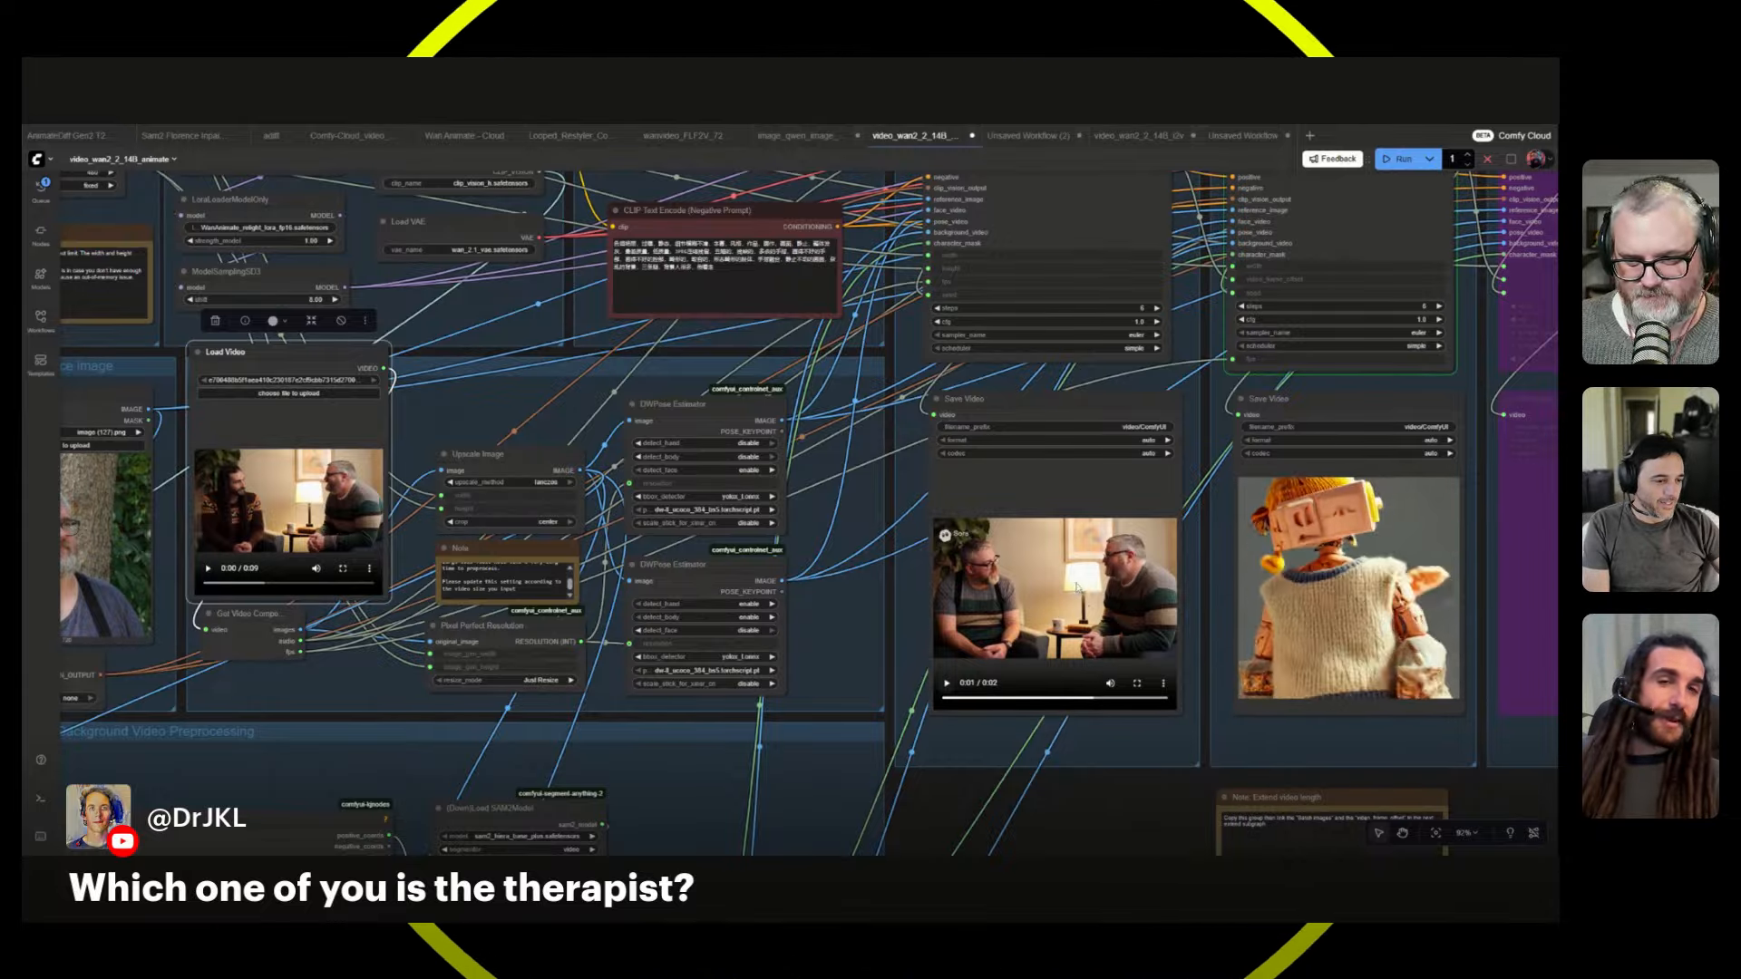
- Examine the two men in the Load Video source clip and compare them with the reference photo
{"action": "scroll", "coordinate": [689, 580], "scroll_direction": "up", "scroll_amount": 12}
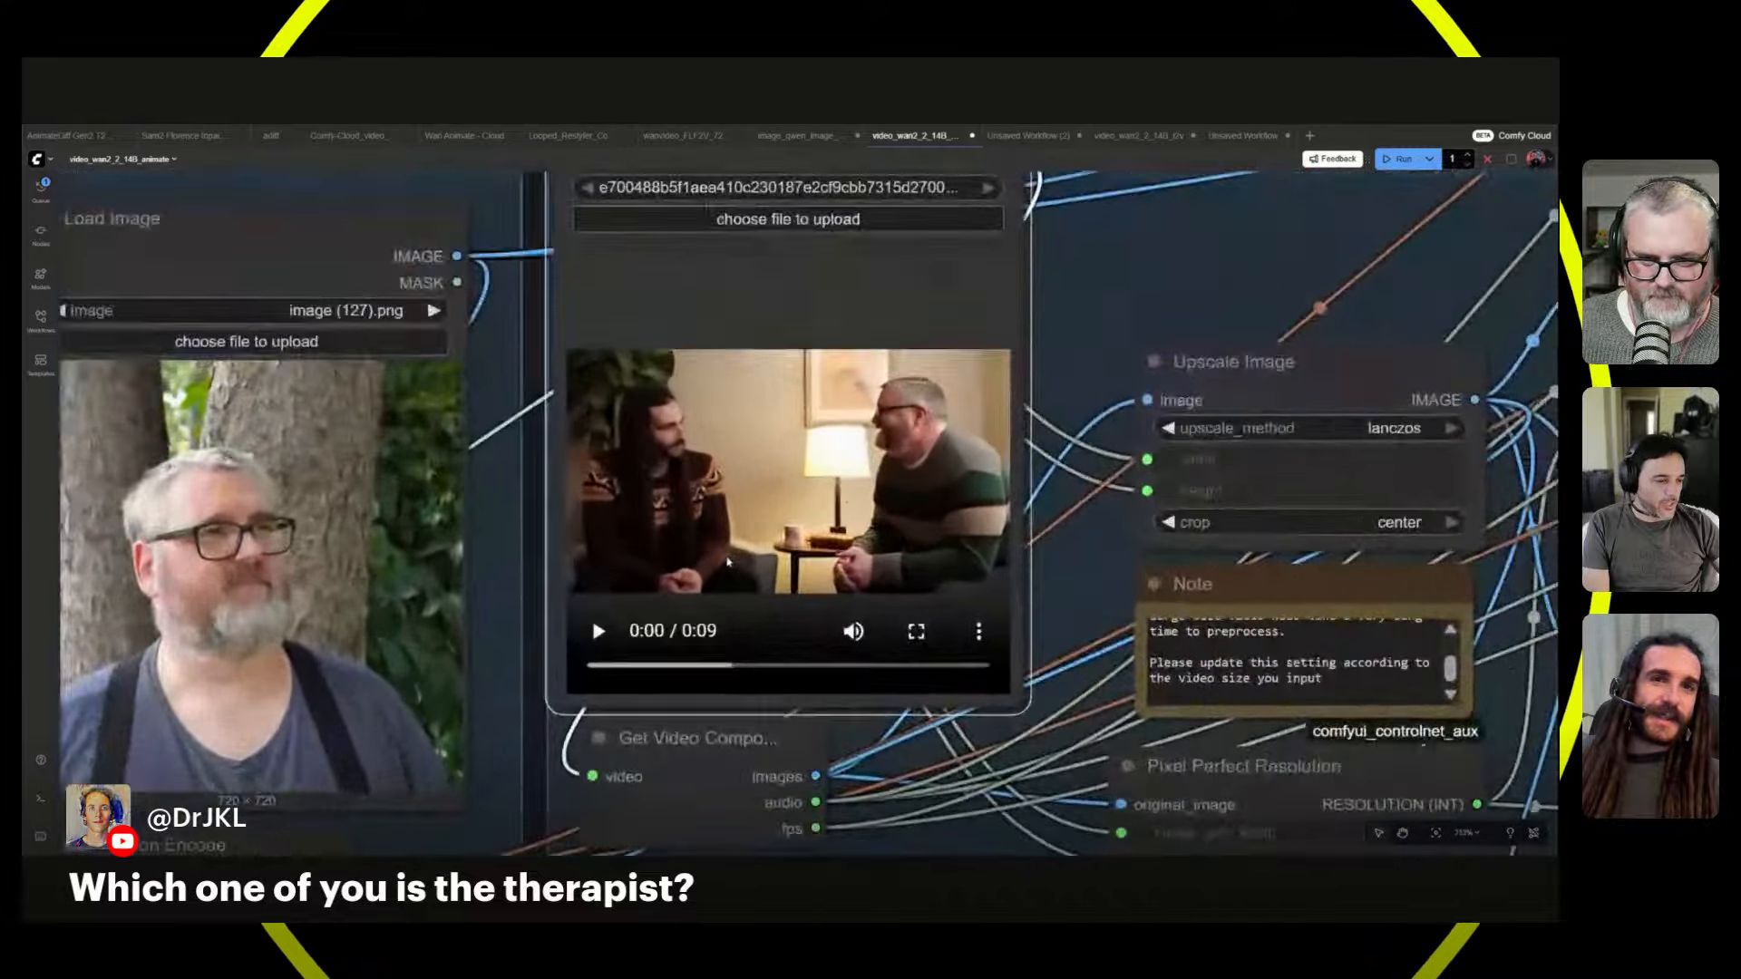
{"action": "scroll", "coordinate": [898, 480], "scroll_direction": "up", "scroll_amount": 4}
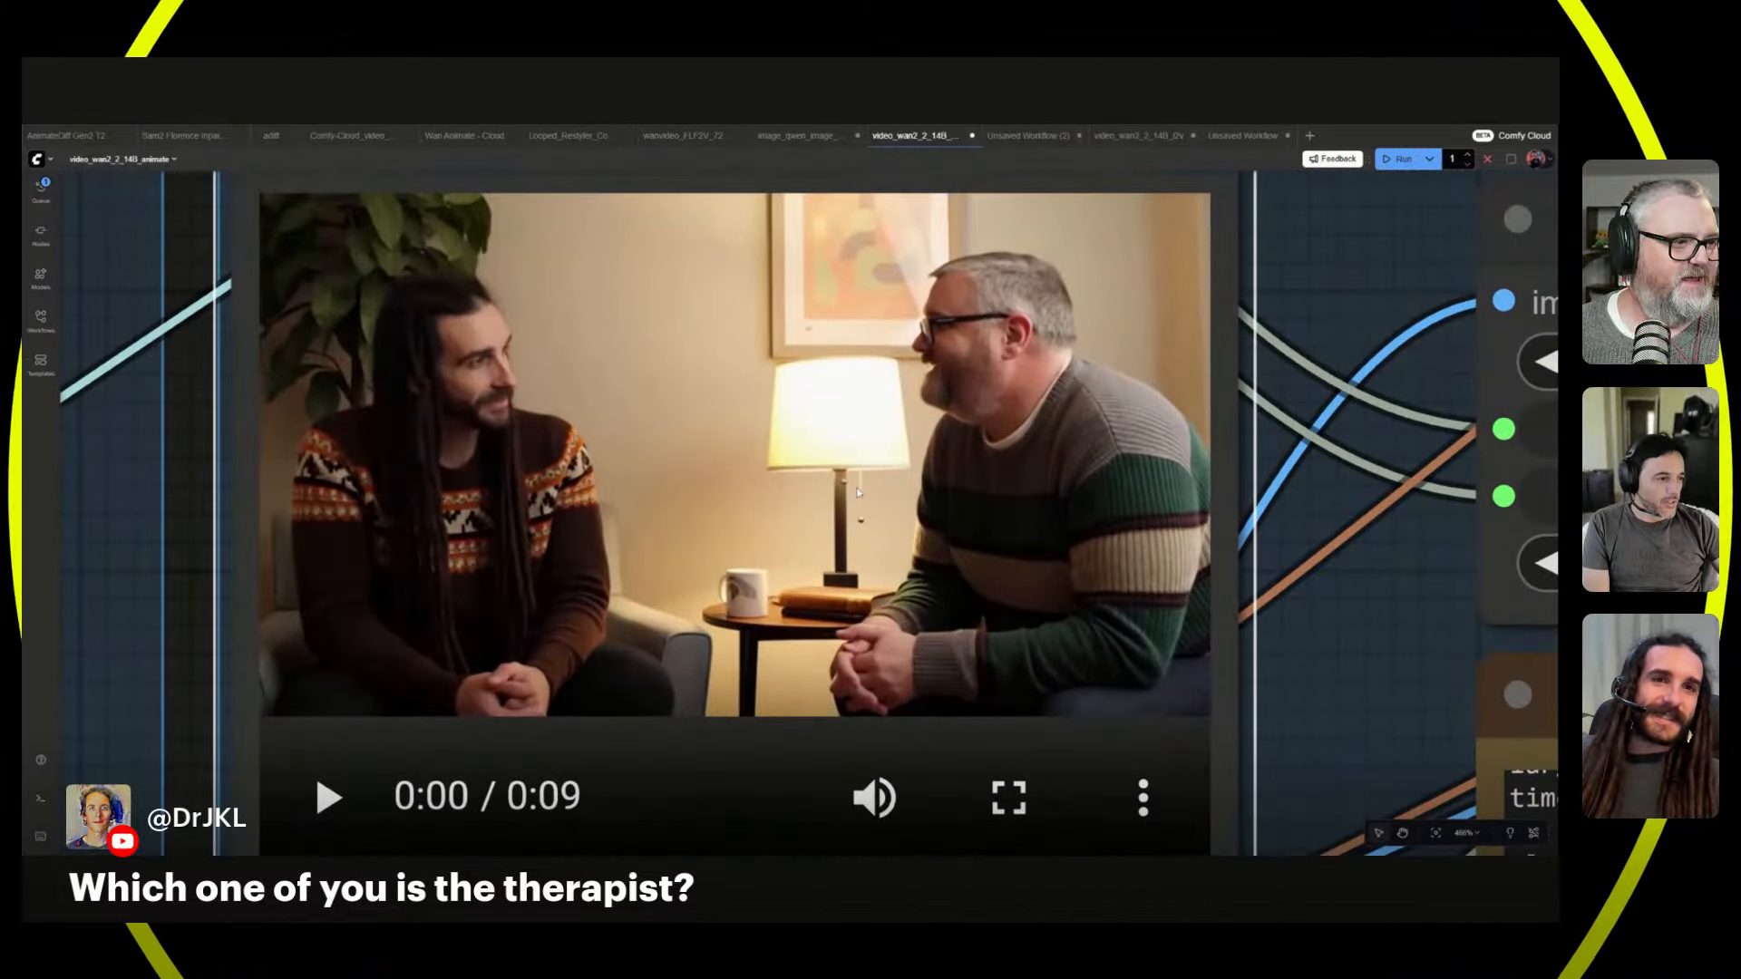
{"action": "scroll", "coordinate": [868, 500], "scroll_direction": "down", "scroll_amount": 2}
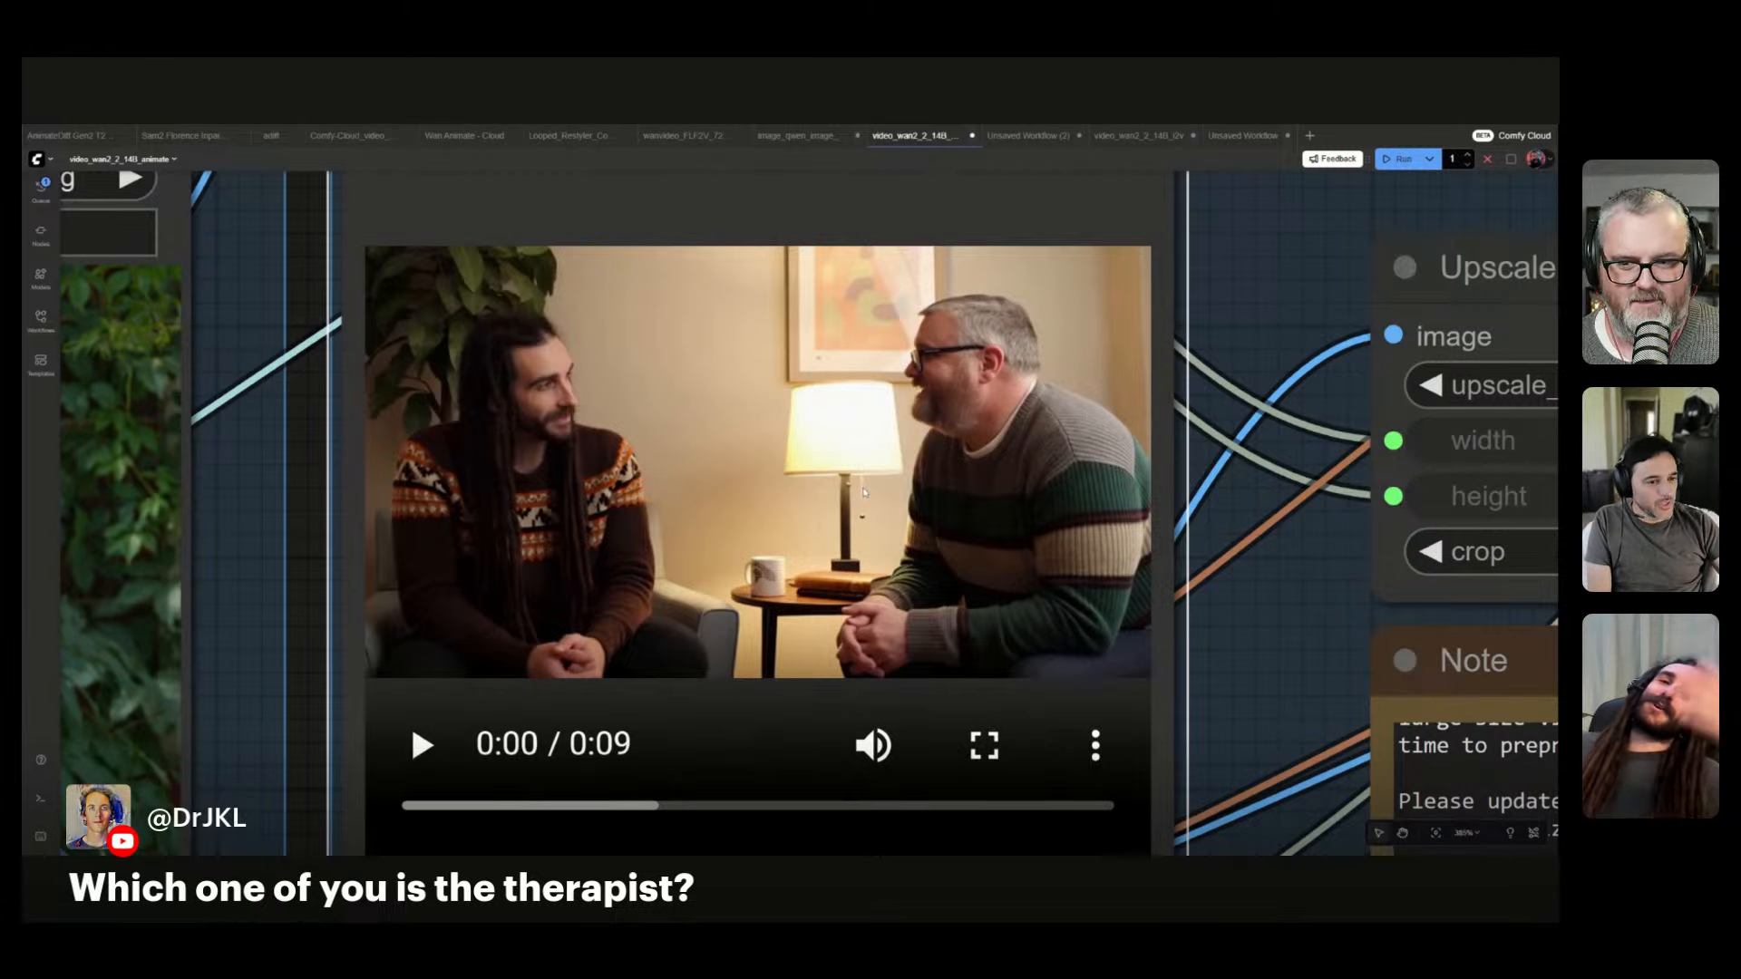
{"action": "scroll", "coordinate": [1059, 515], "scroll_direction": "down", "scroll_amount": 4}
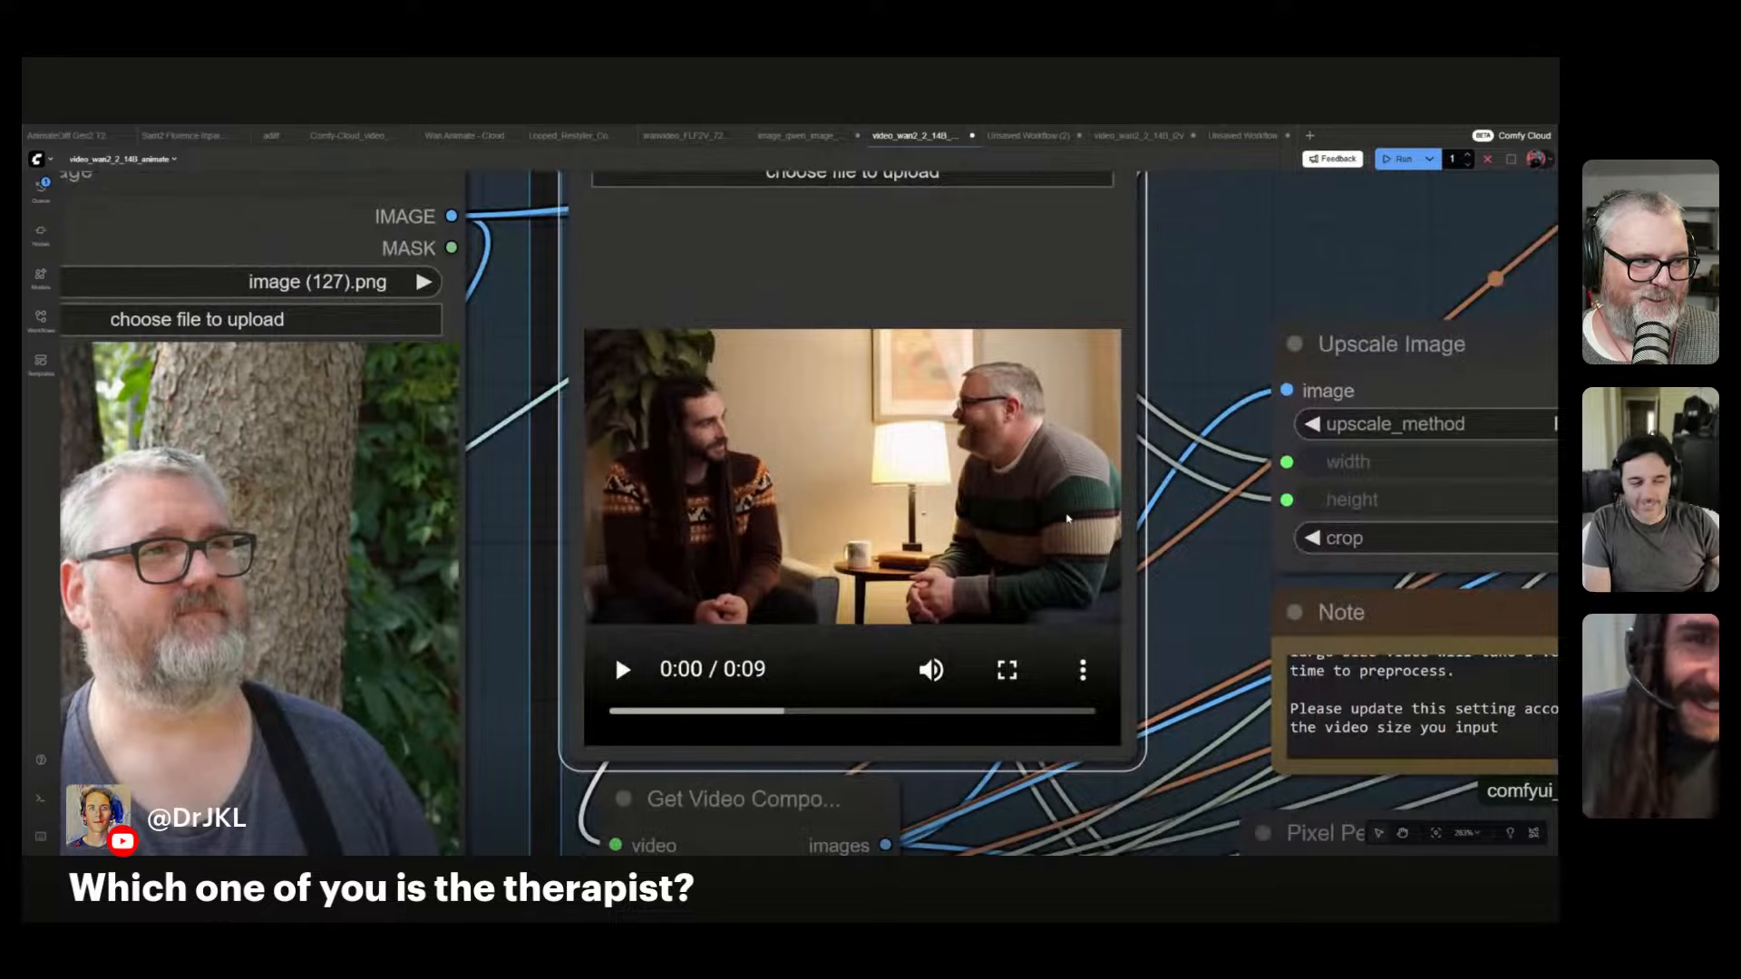
{"action": "scroll", "coordinate": [1069, 519], "scroll_direction": "down", "scroll_amount": 7}
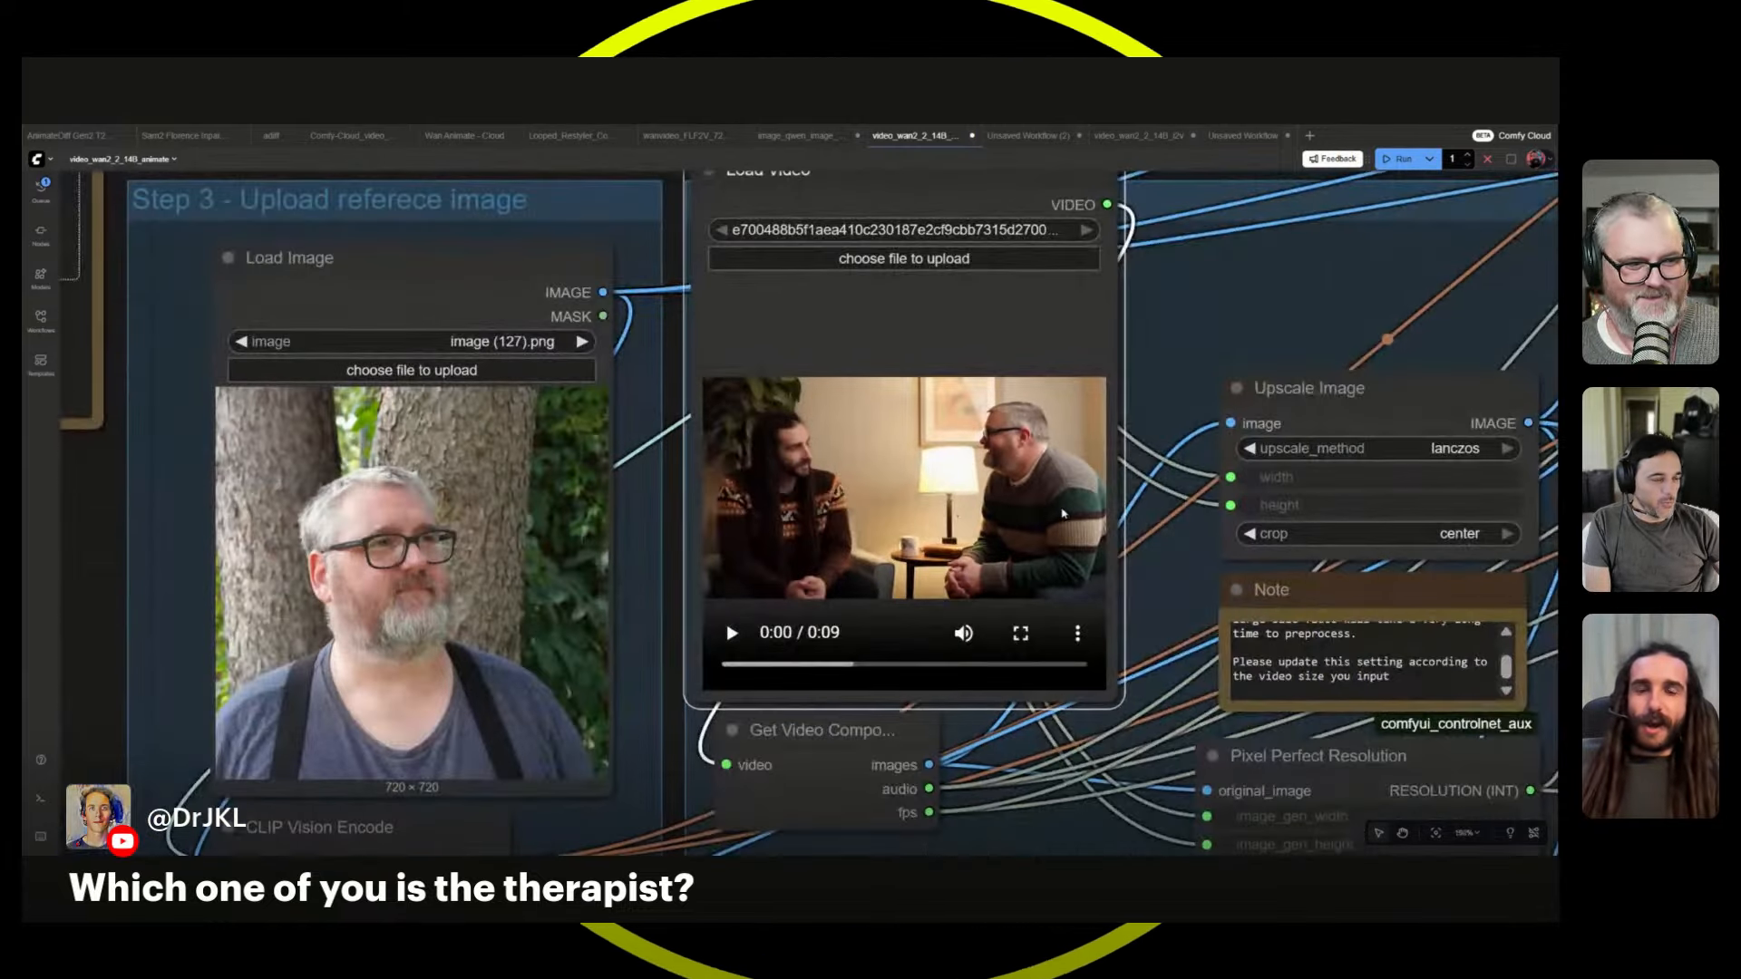
{"action": "scroll", "coordinate": [1069, 525], "scroll_direction": "right", "scroll_amount": 5}
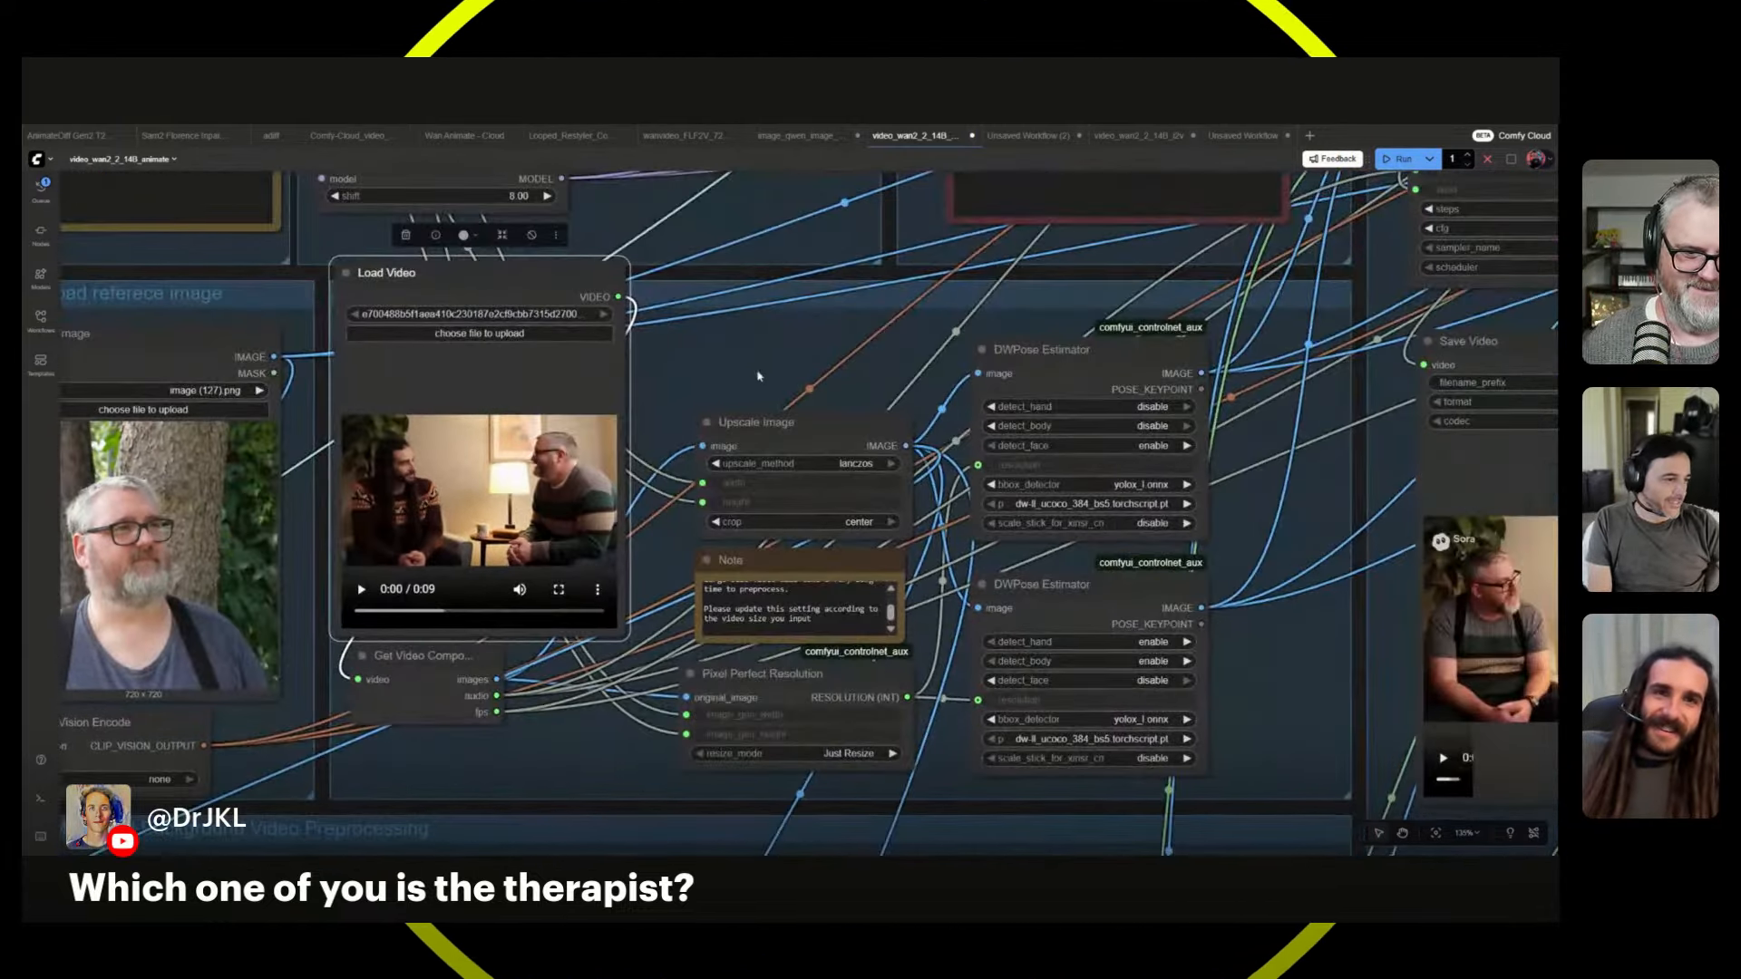
{"action": "scroll", "coordinate": [758, 384], "scroll_direction": "down", "scroll_amount": 4}
{"action": "scroll", "coordinate": [734, 365], "scroll_direction": "right", "scroll_amount": 5}
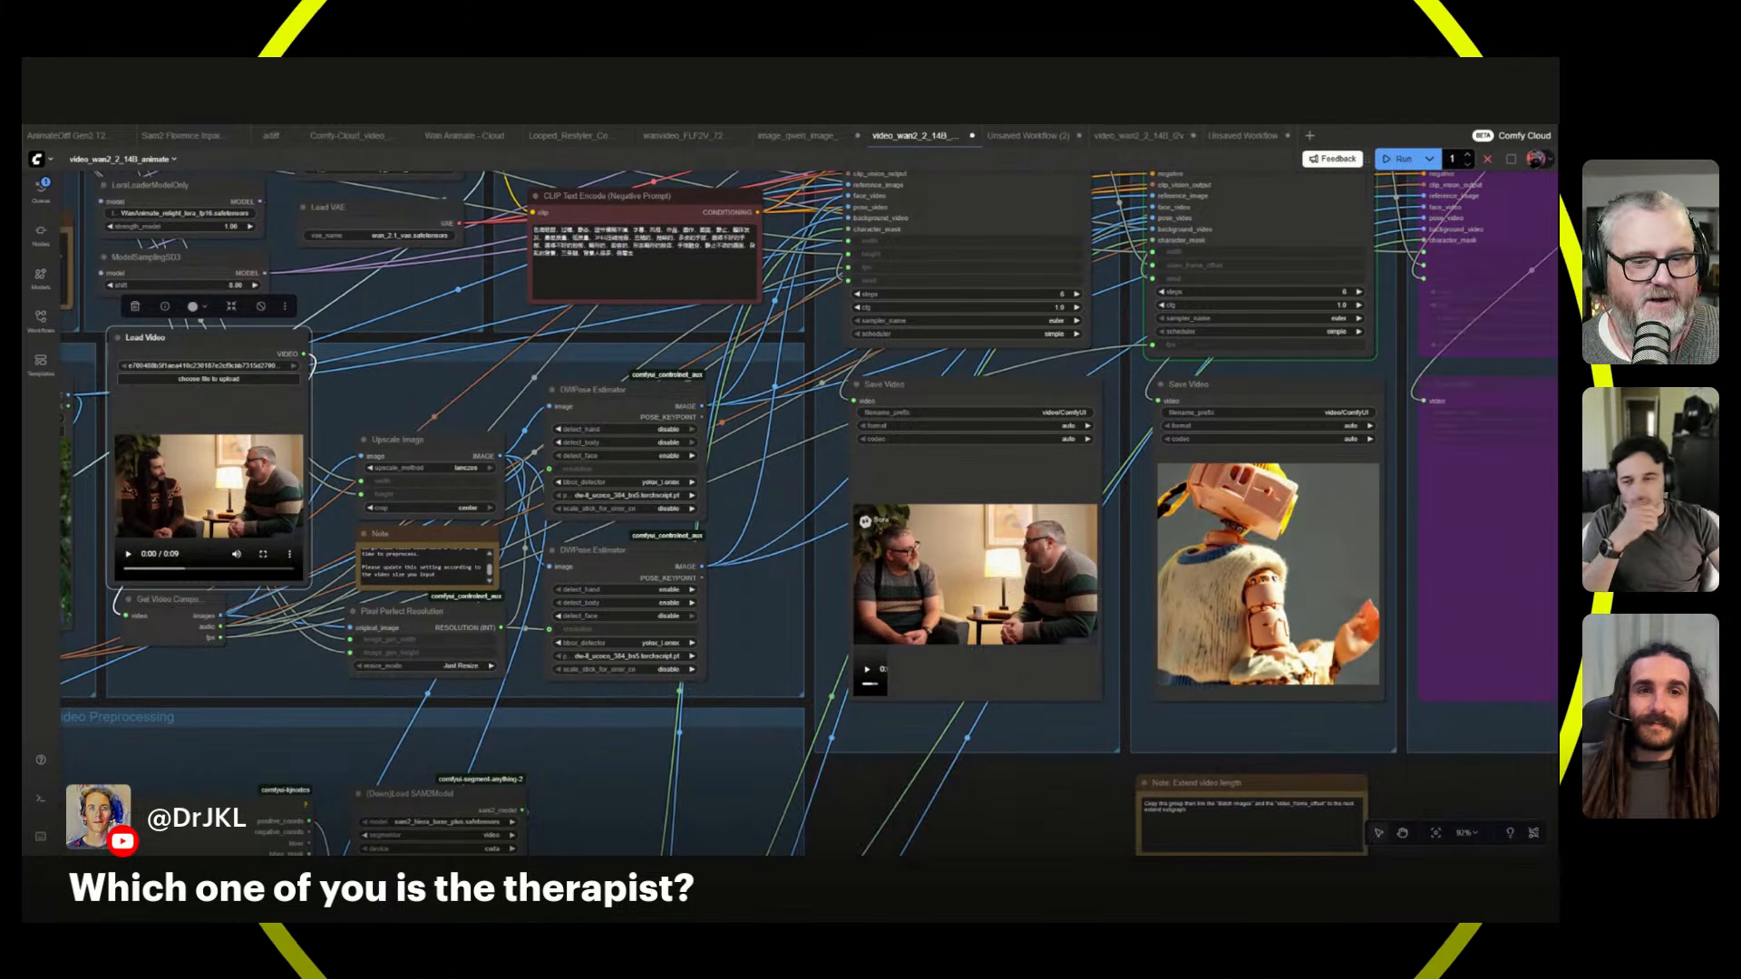
{"action": "left_click", "coordinate": [775, 412]}
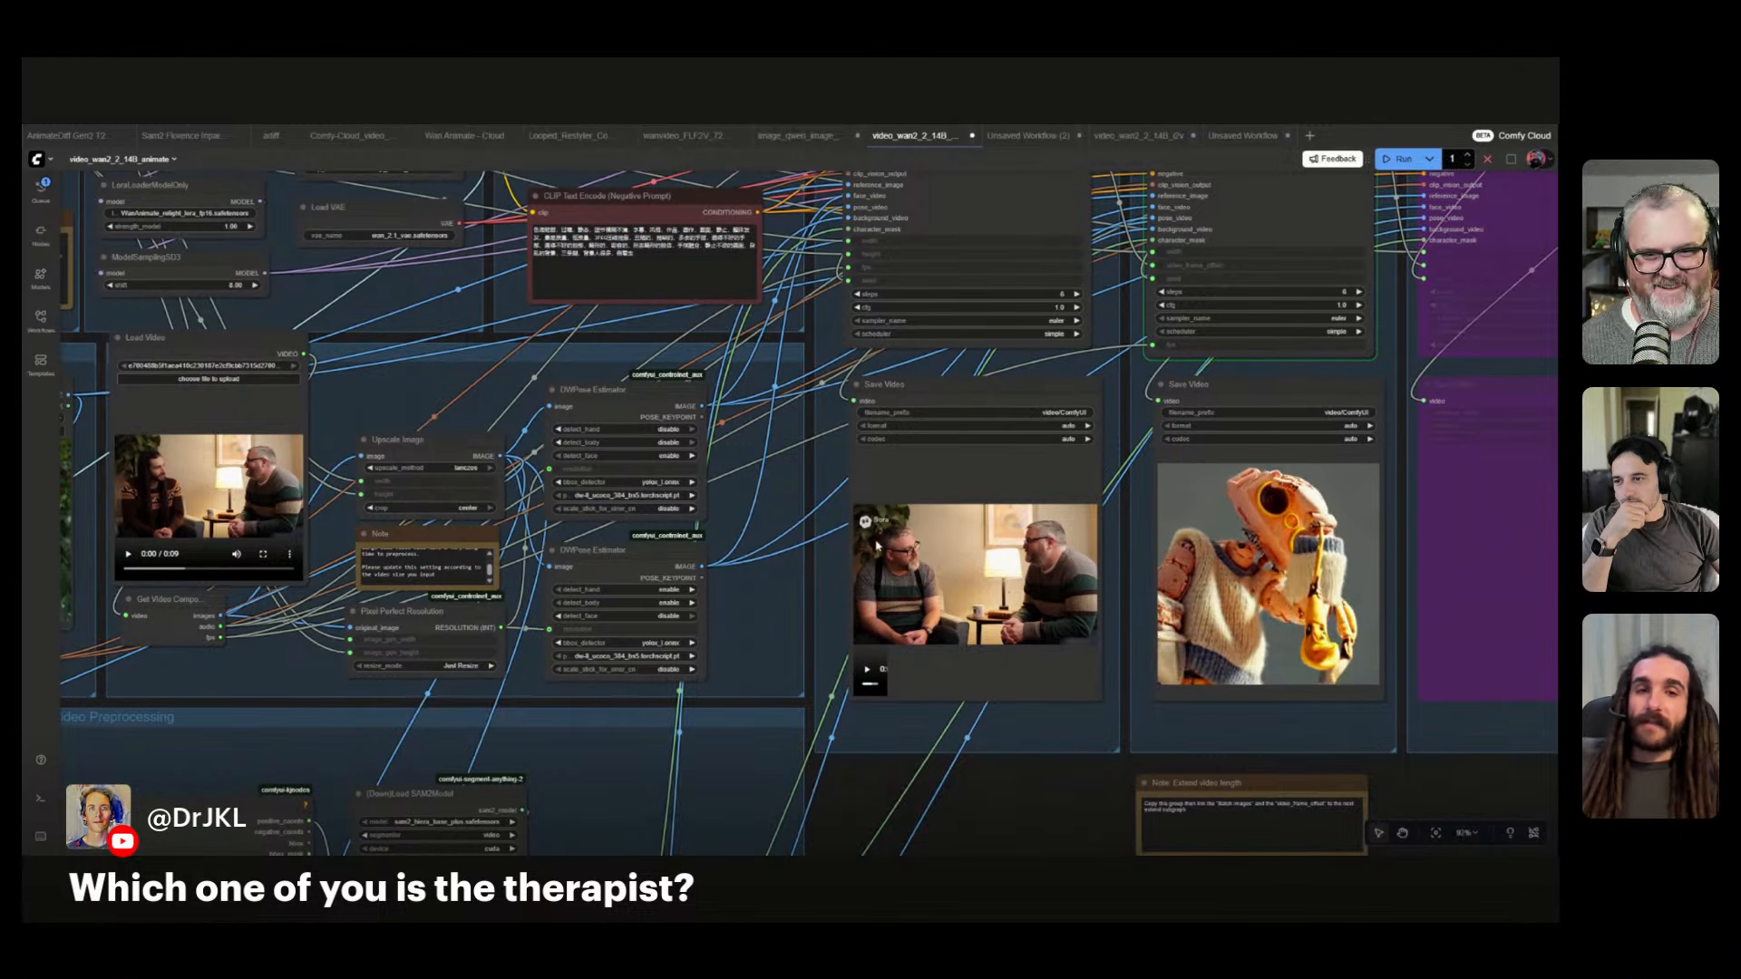
{"action": "scroll", "coordinate": [828, 559], "scroll_direction": "down", "scroll_amount": 3}
{"action": "left_click_drag", "start_coordinate": [790, 555], "coordinate": [925, 549]}
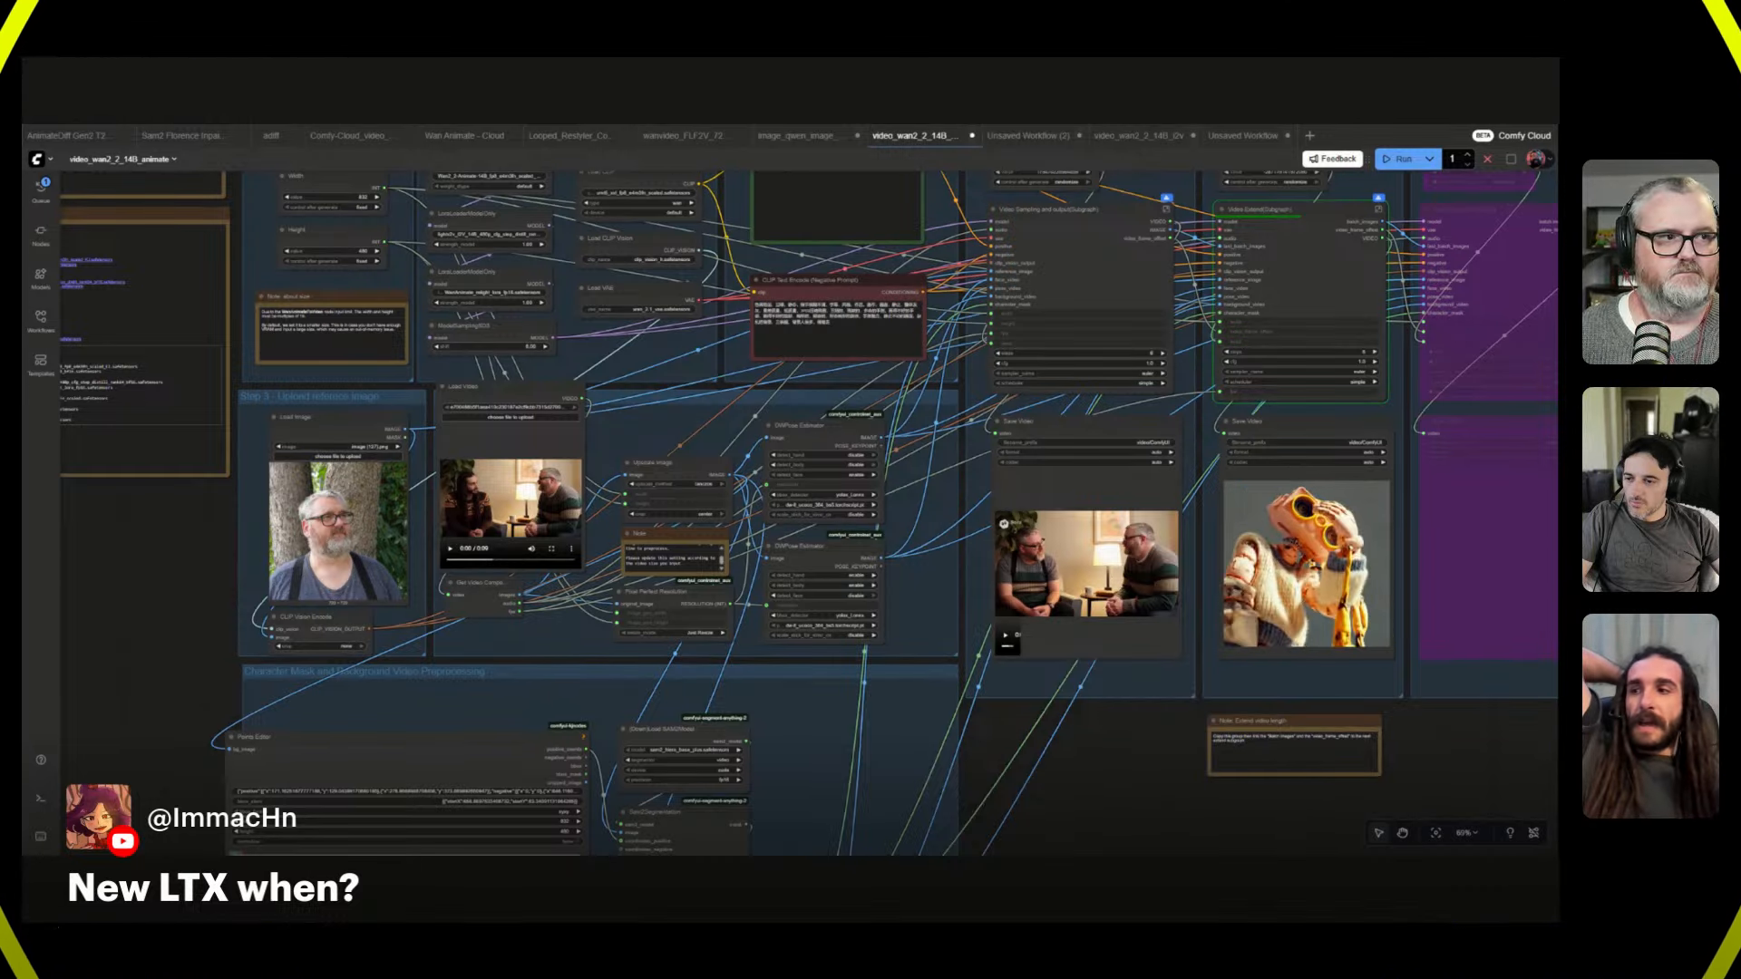
{"action": "left_click_drag", "start_coordinate": [1152, 760], "coordinate": [794, 795]}
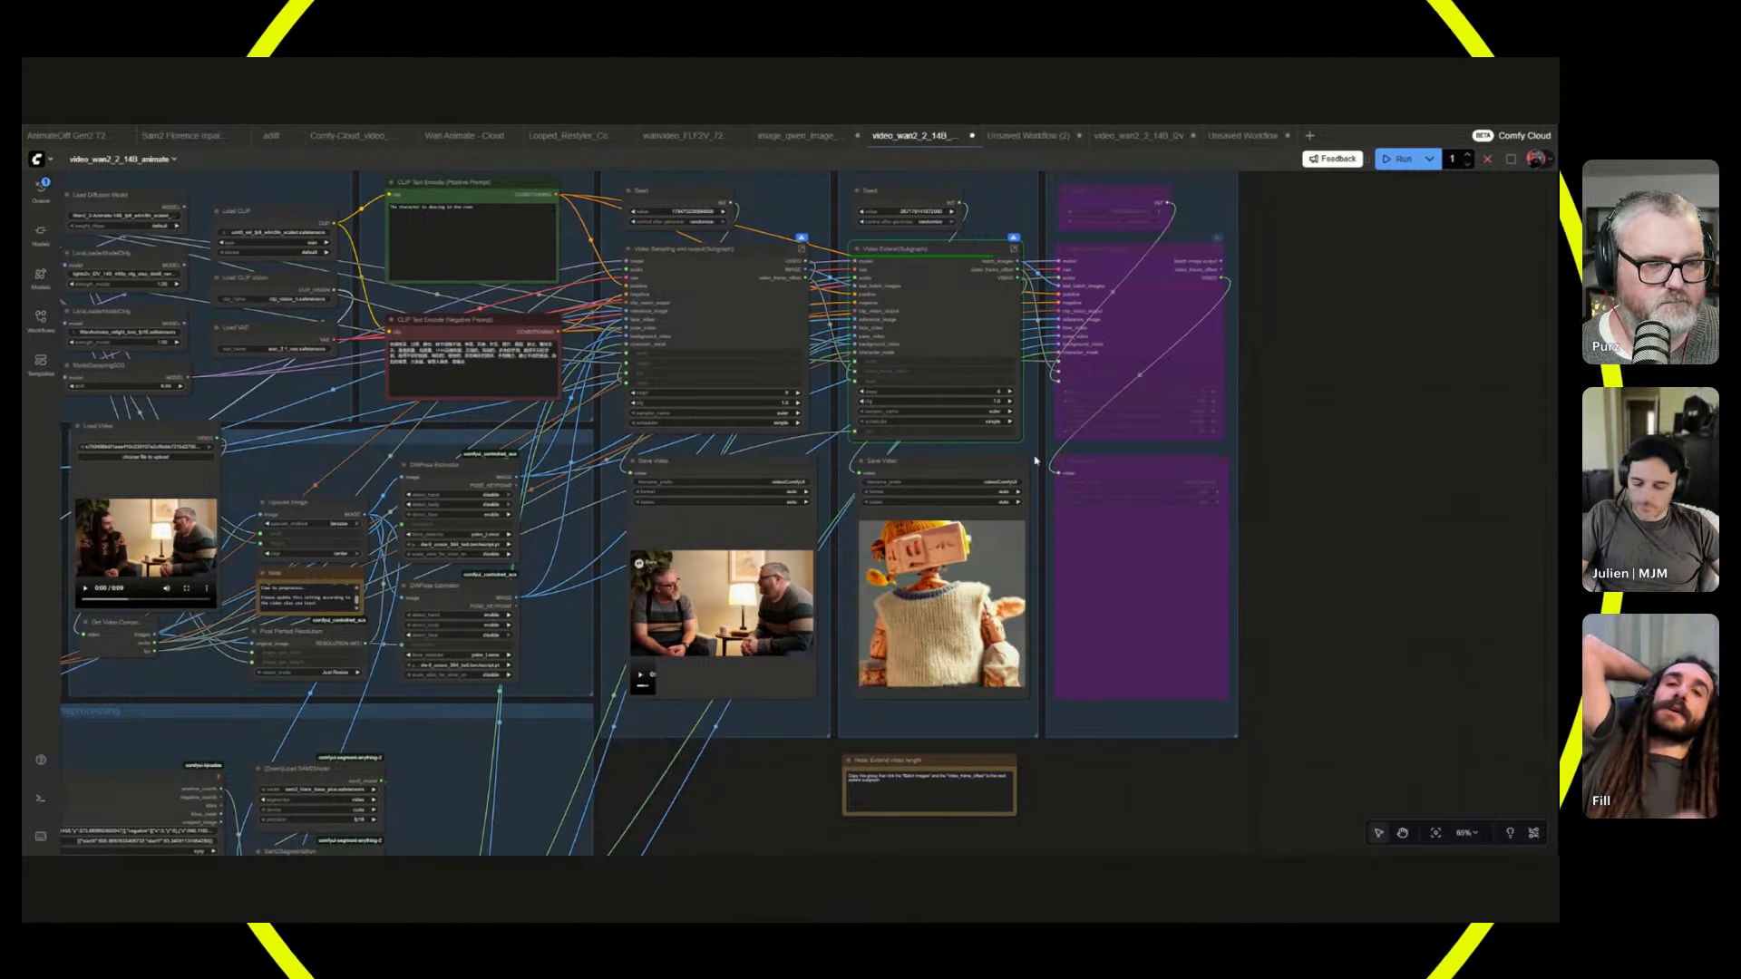
- Inspect the extended clip produced in the second Save Video node beside the first result
{"action": "scroll", "coordinate": [1035, 448], "scroll_direction": "up", "scroll_amount": 8}
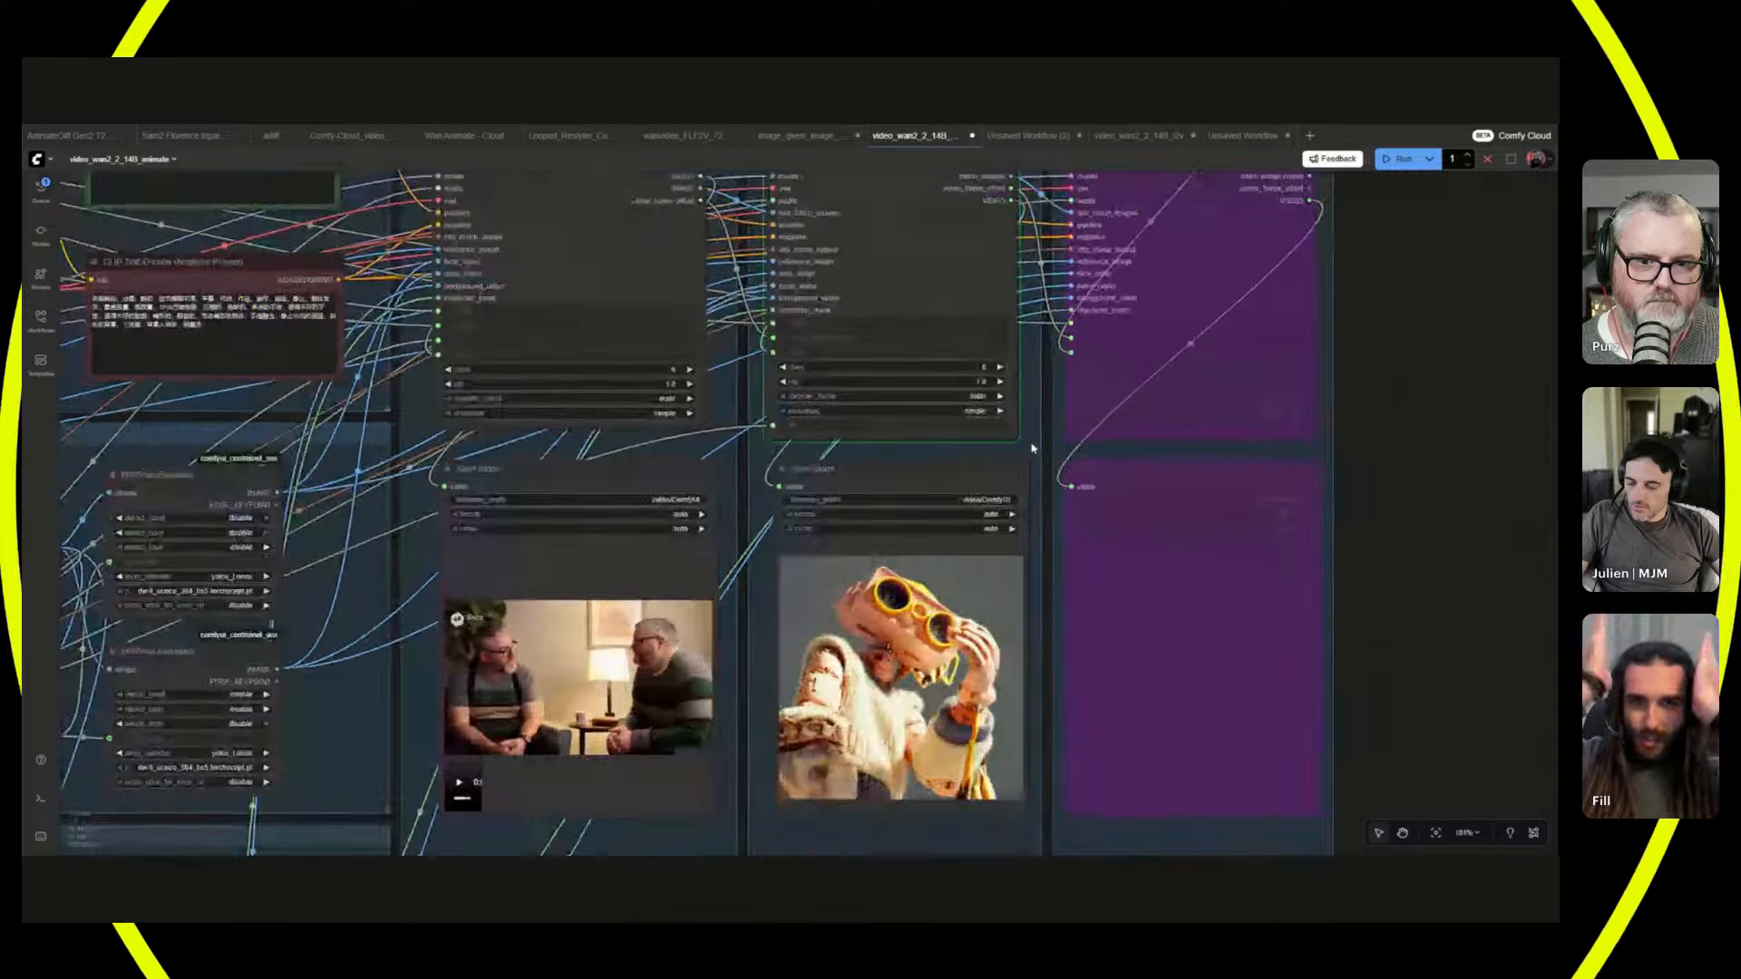
{"action": "scroll", "coordinate": [1027, 453], "scroll_direction": "down", "scroll_amount": 2}
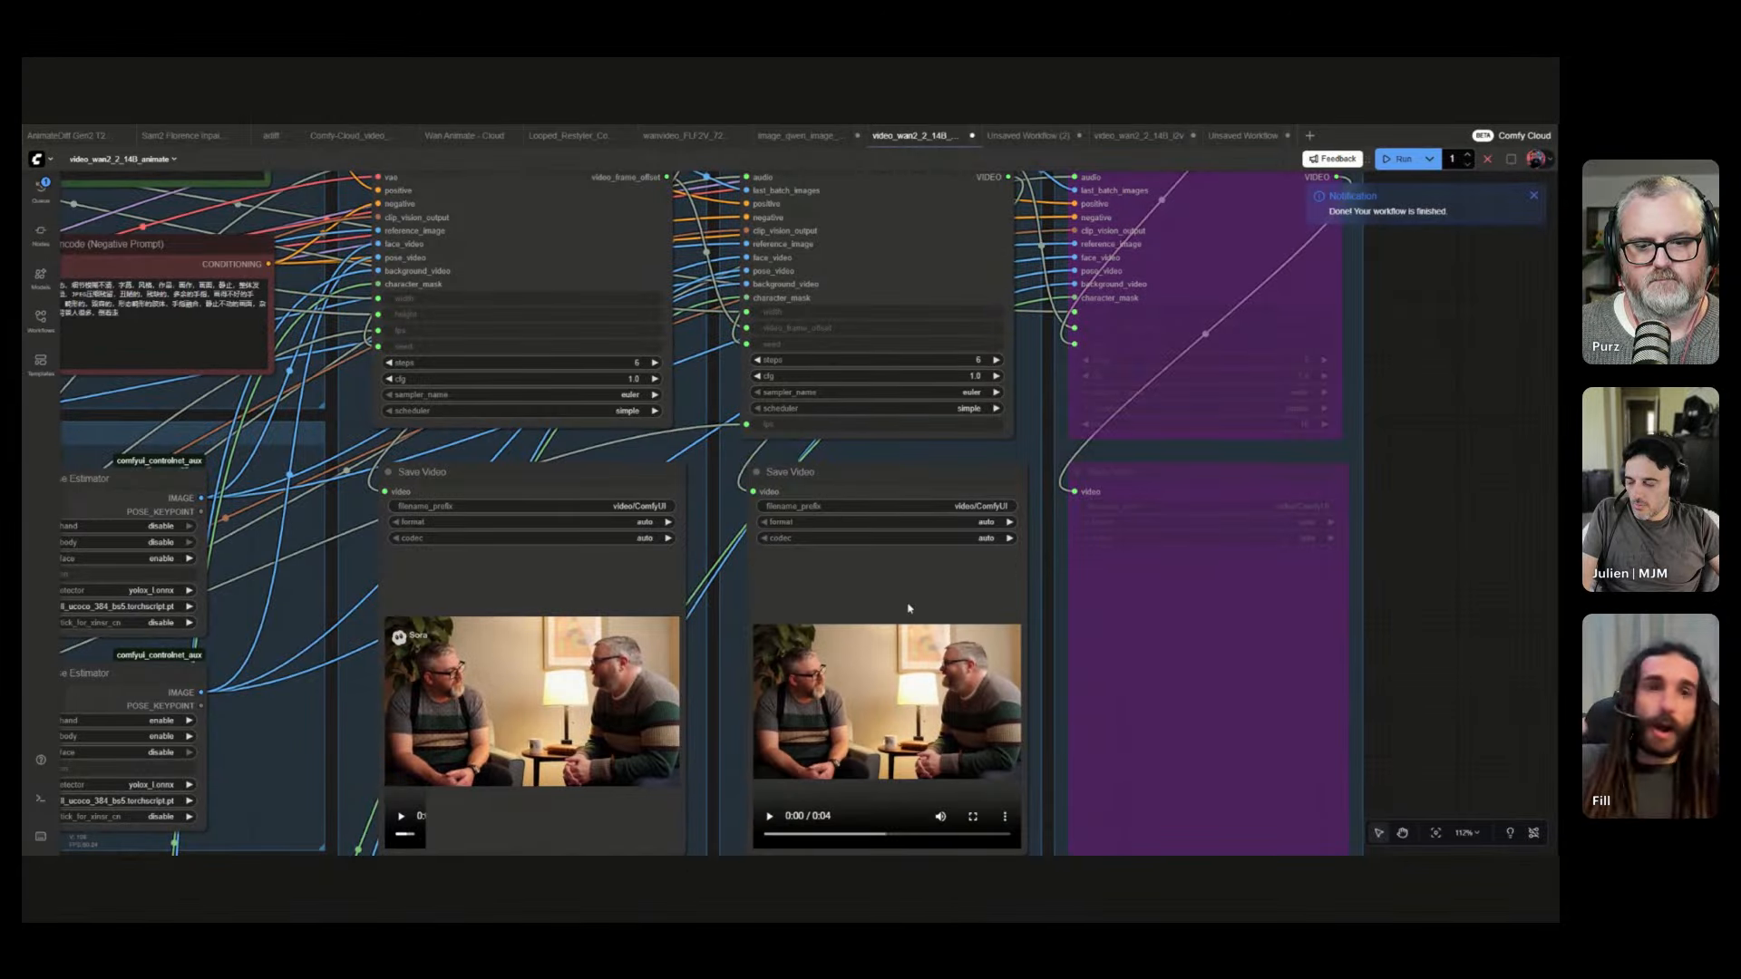
{"action": "left_click", "coordinate": [875, 683]}
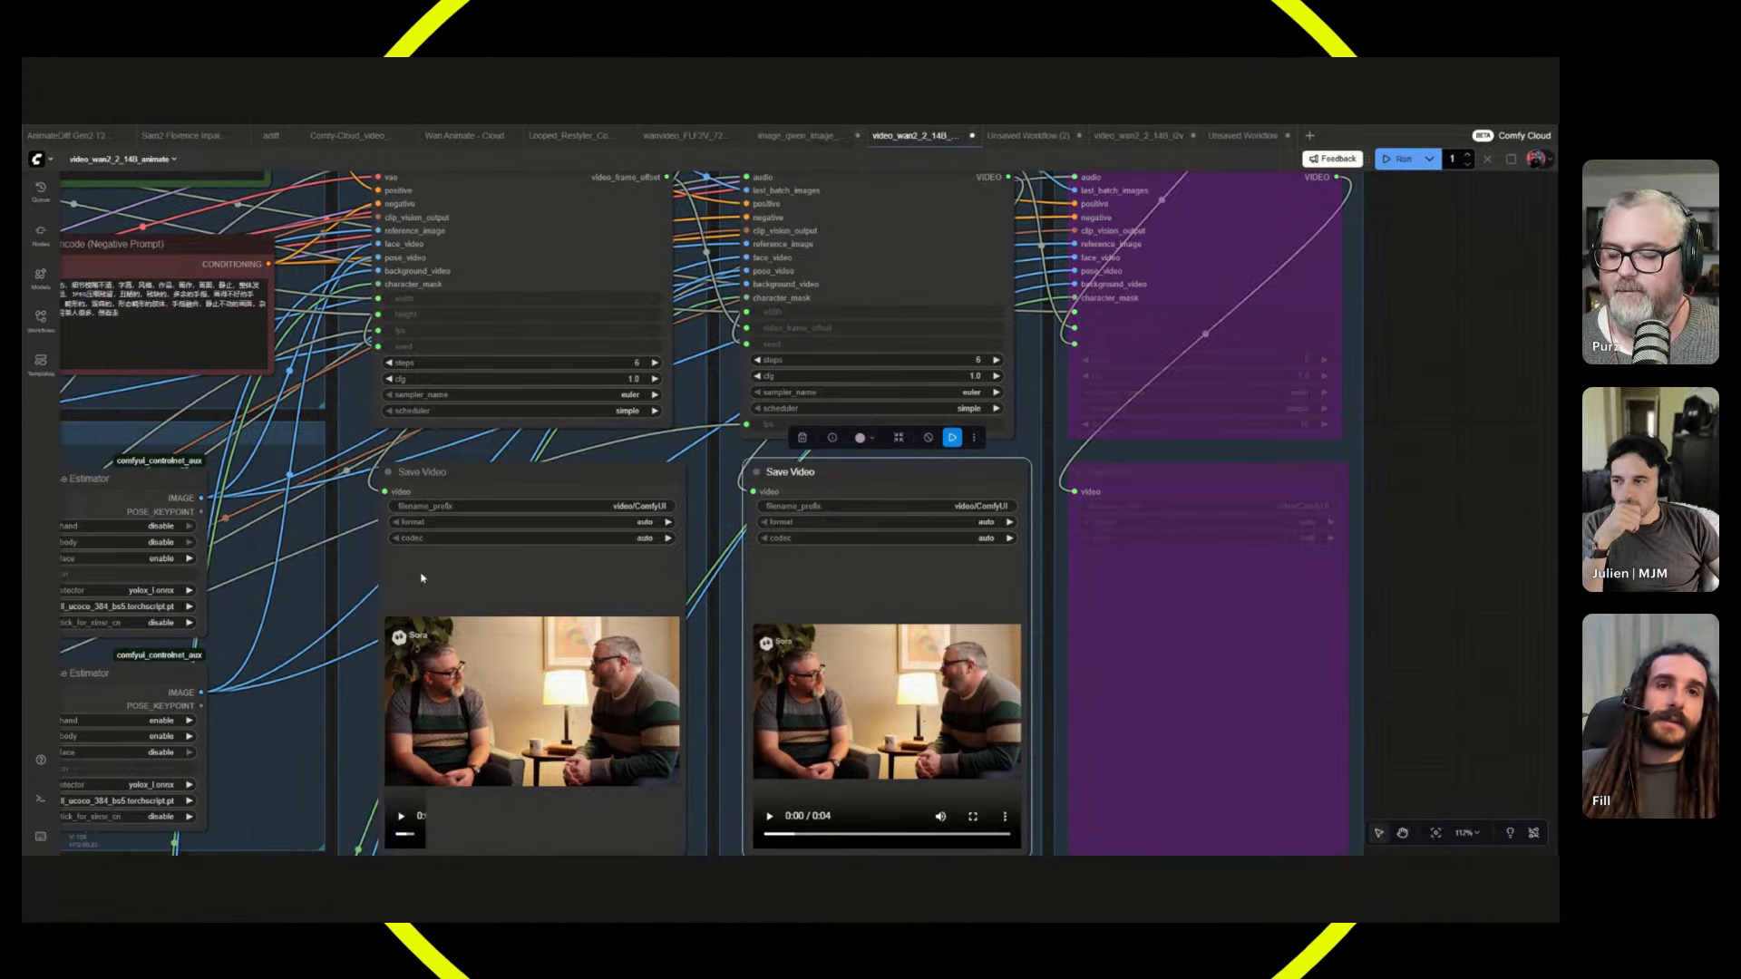
- Load IMG_0192.jpg as the reference image and the vertical sailor-costume dance clip as the source video
{"action": "left_click_drag", "start_coordinate": [421, 578], "coordinate": [954, 544]}
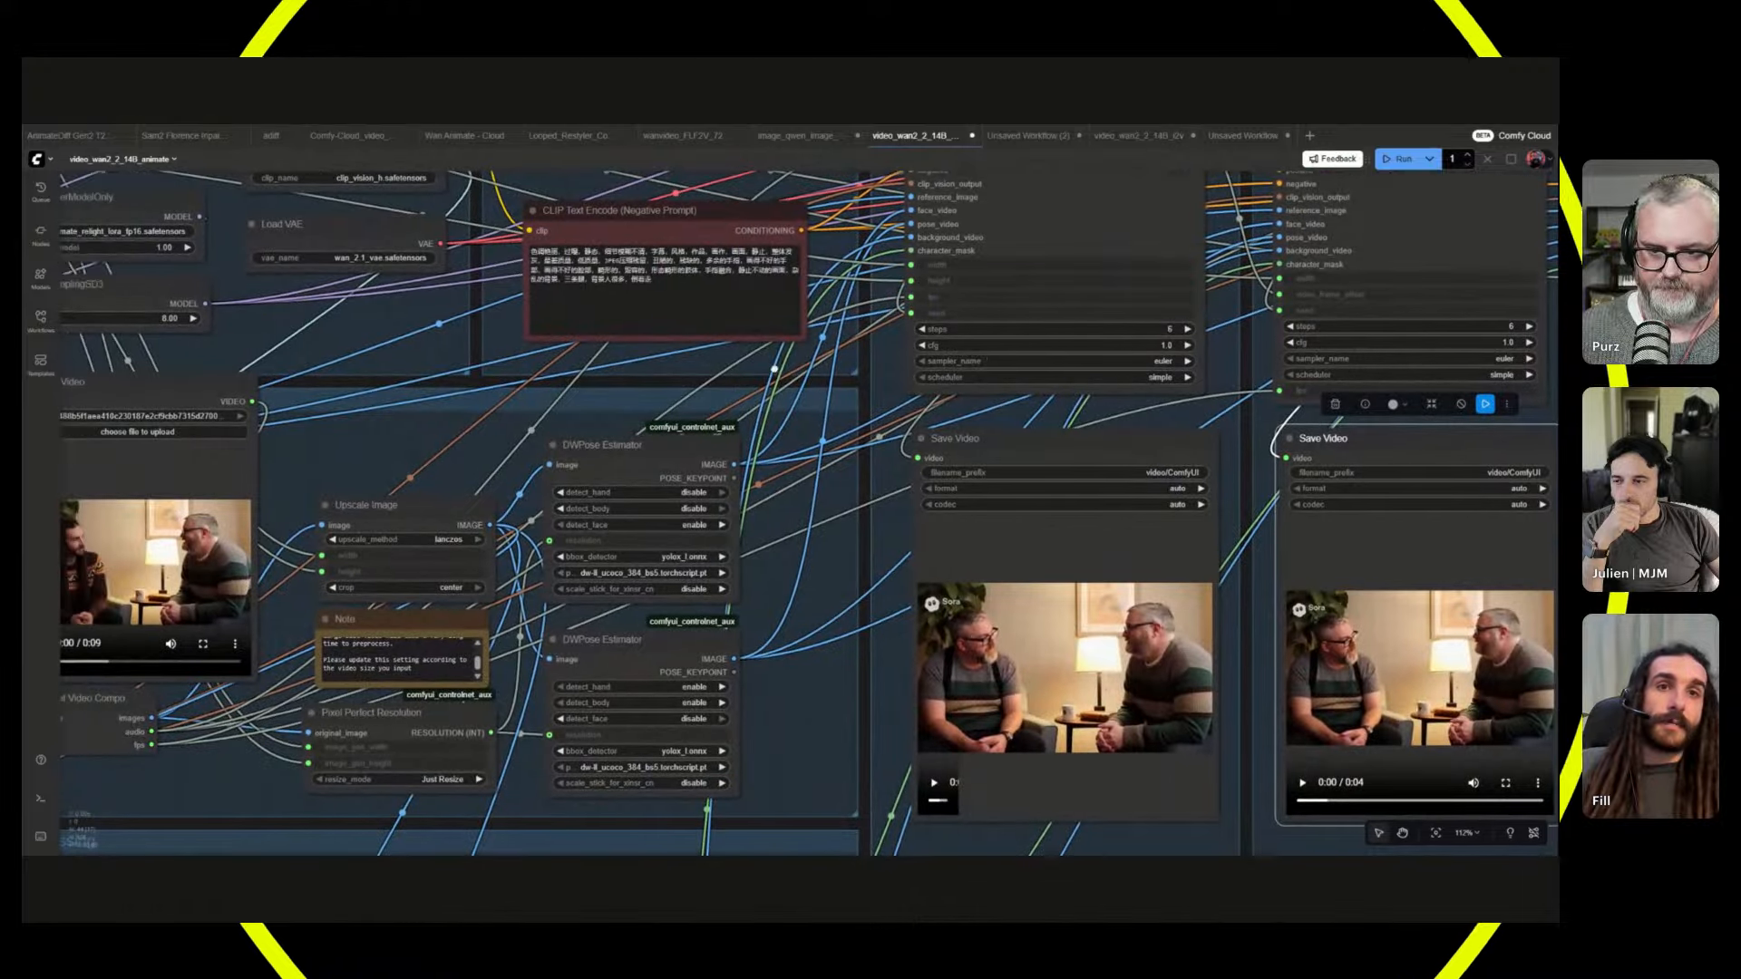
{"action": "left_click_drag", "start_coordinate": [490, 581], "coordinate": [958, 548]}
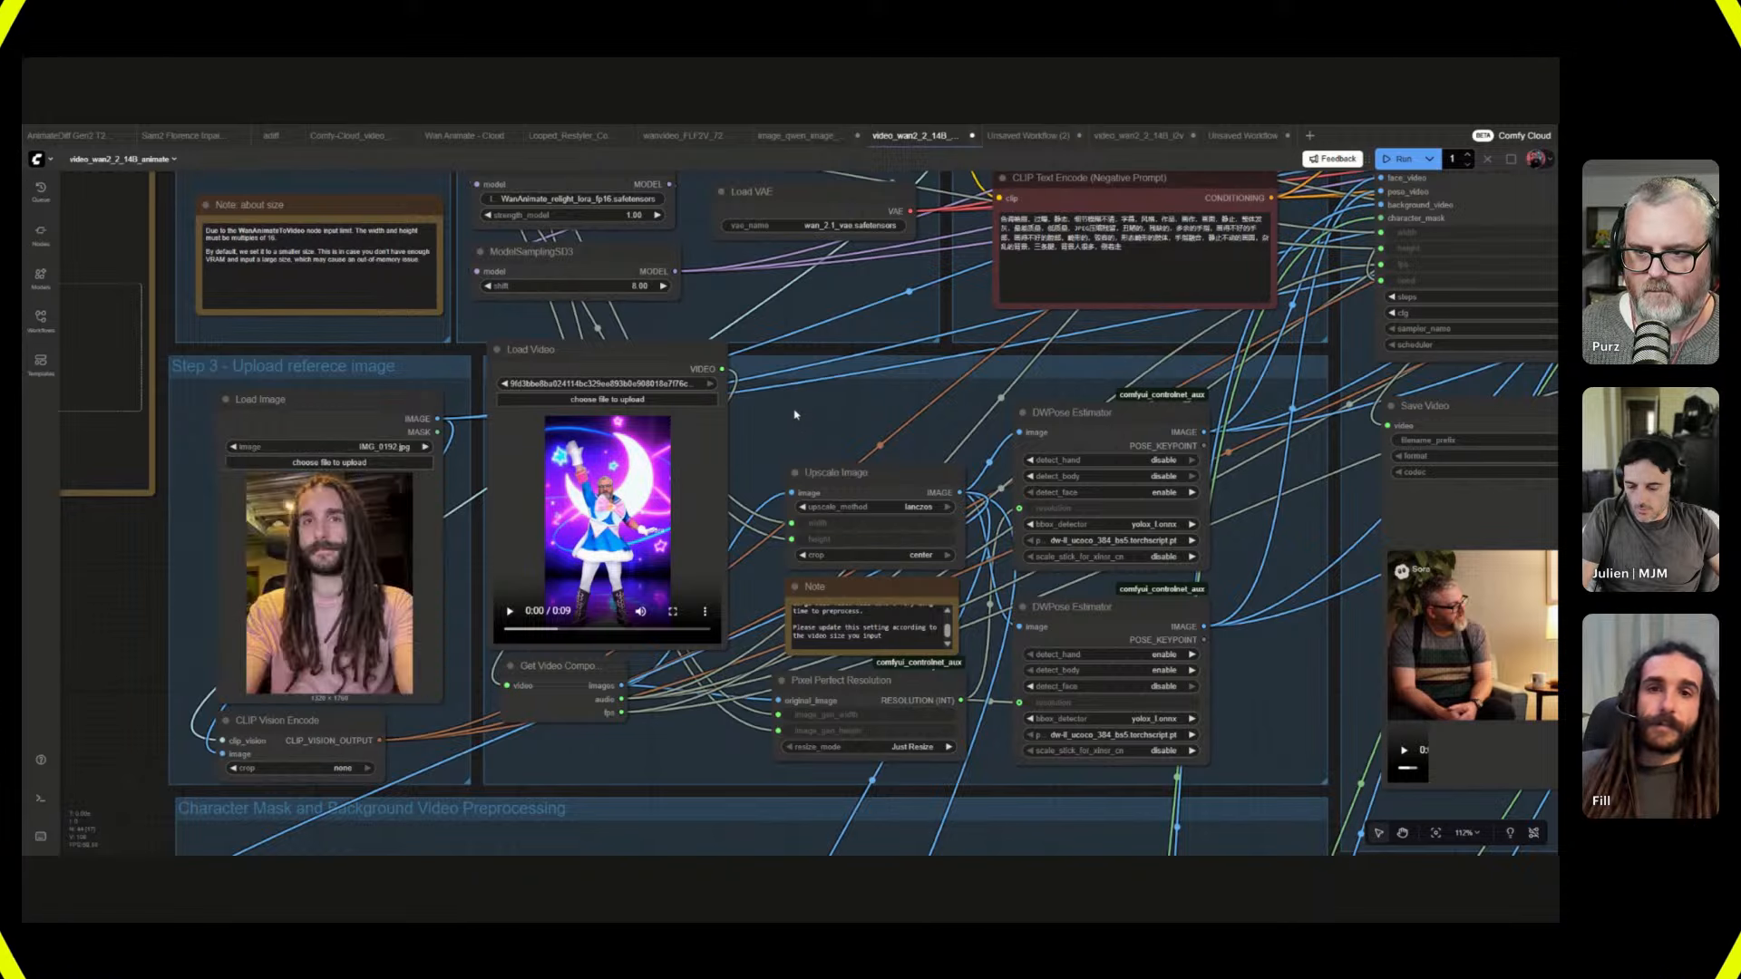
{"action": "scroll", "coordinate": [810, 429], "scroll_direction": "up", "scroll_amount": 3}
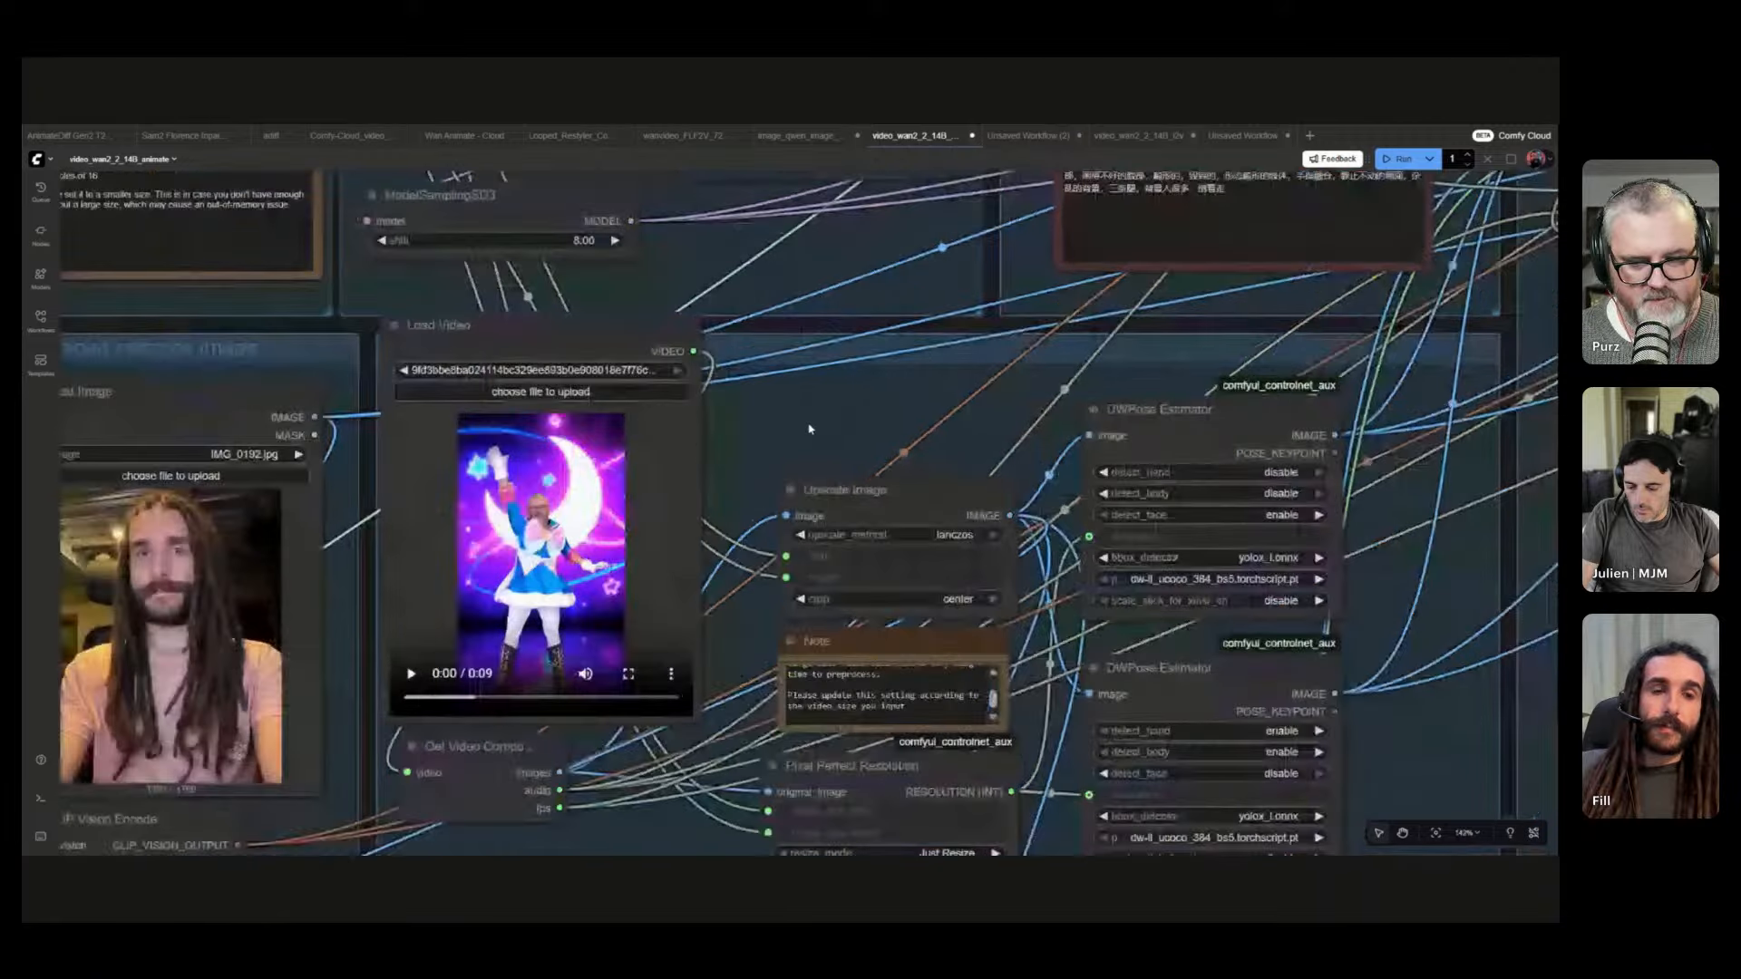
{"action": "left_click_drag", "start_coordinate": [805, 428], "coordinate": [1037, 451]}
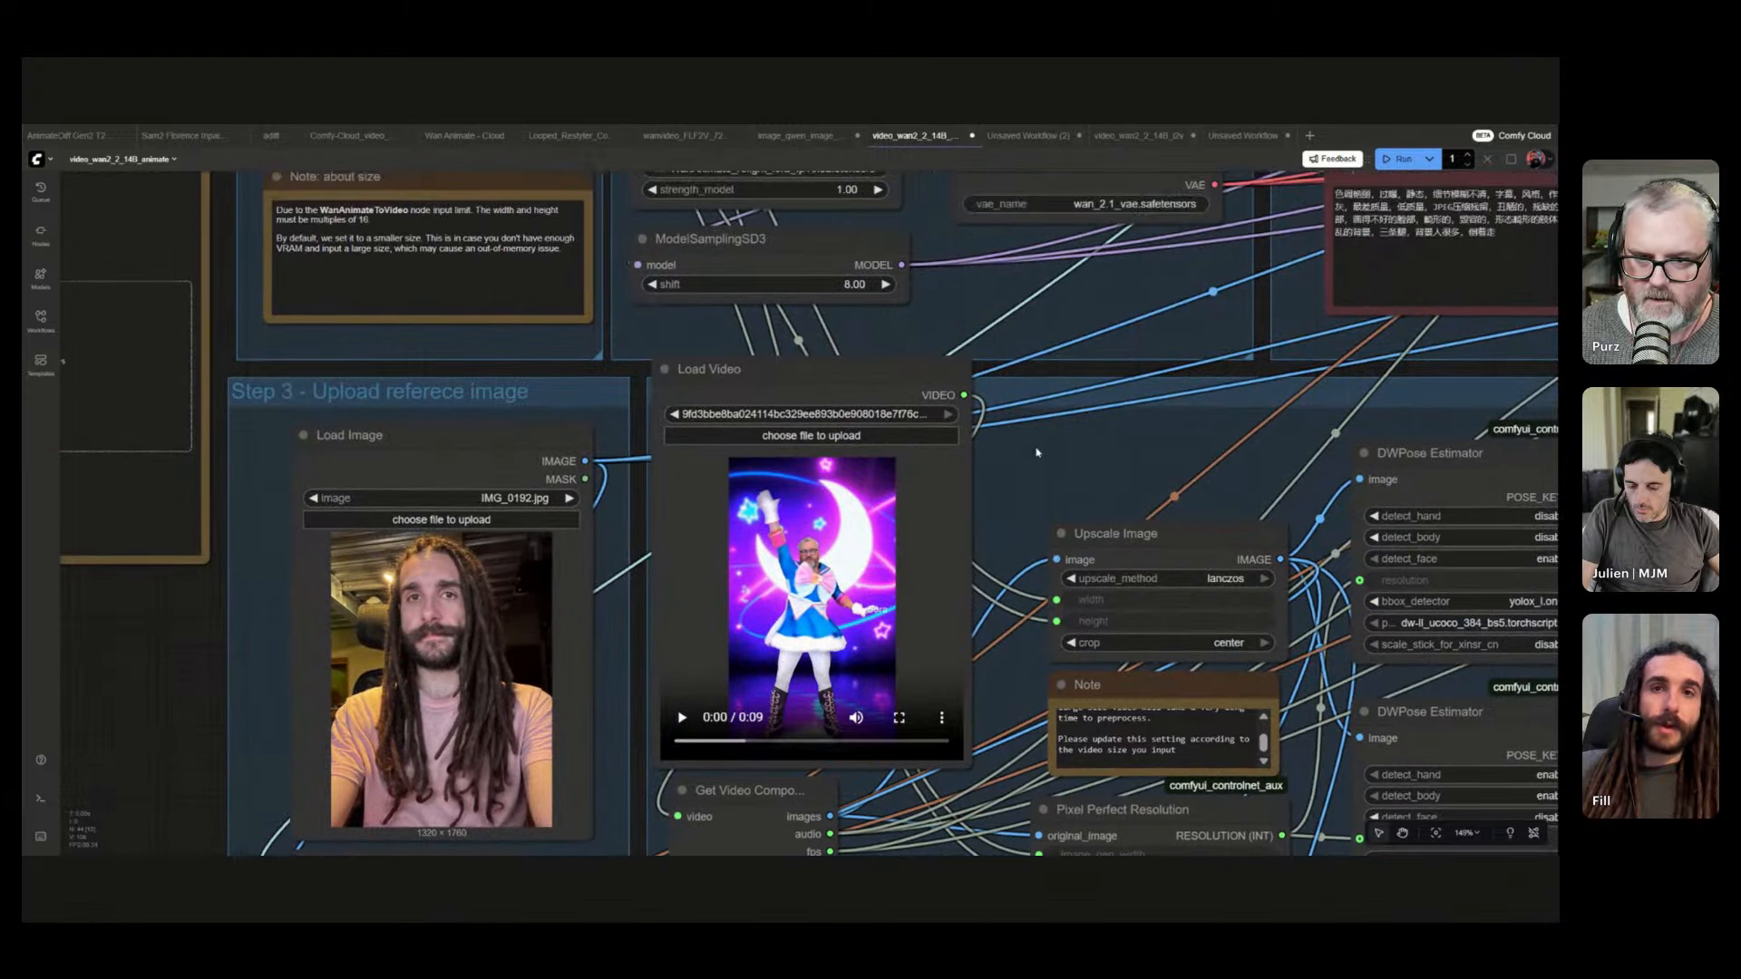
- Set the output size to portrait, with Width 480 and Height 832
{"action": "scroll", "coordinate": [1067, 375], "scroll_direction": "down", "scroll_amount": 1}
{"action": "left_click_drag", "start_coordinate": [1026, 391], "coordinate": [1031, 589]}
{"action": "left_click", "coordinate": [454, 261]}
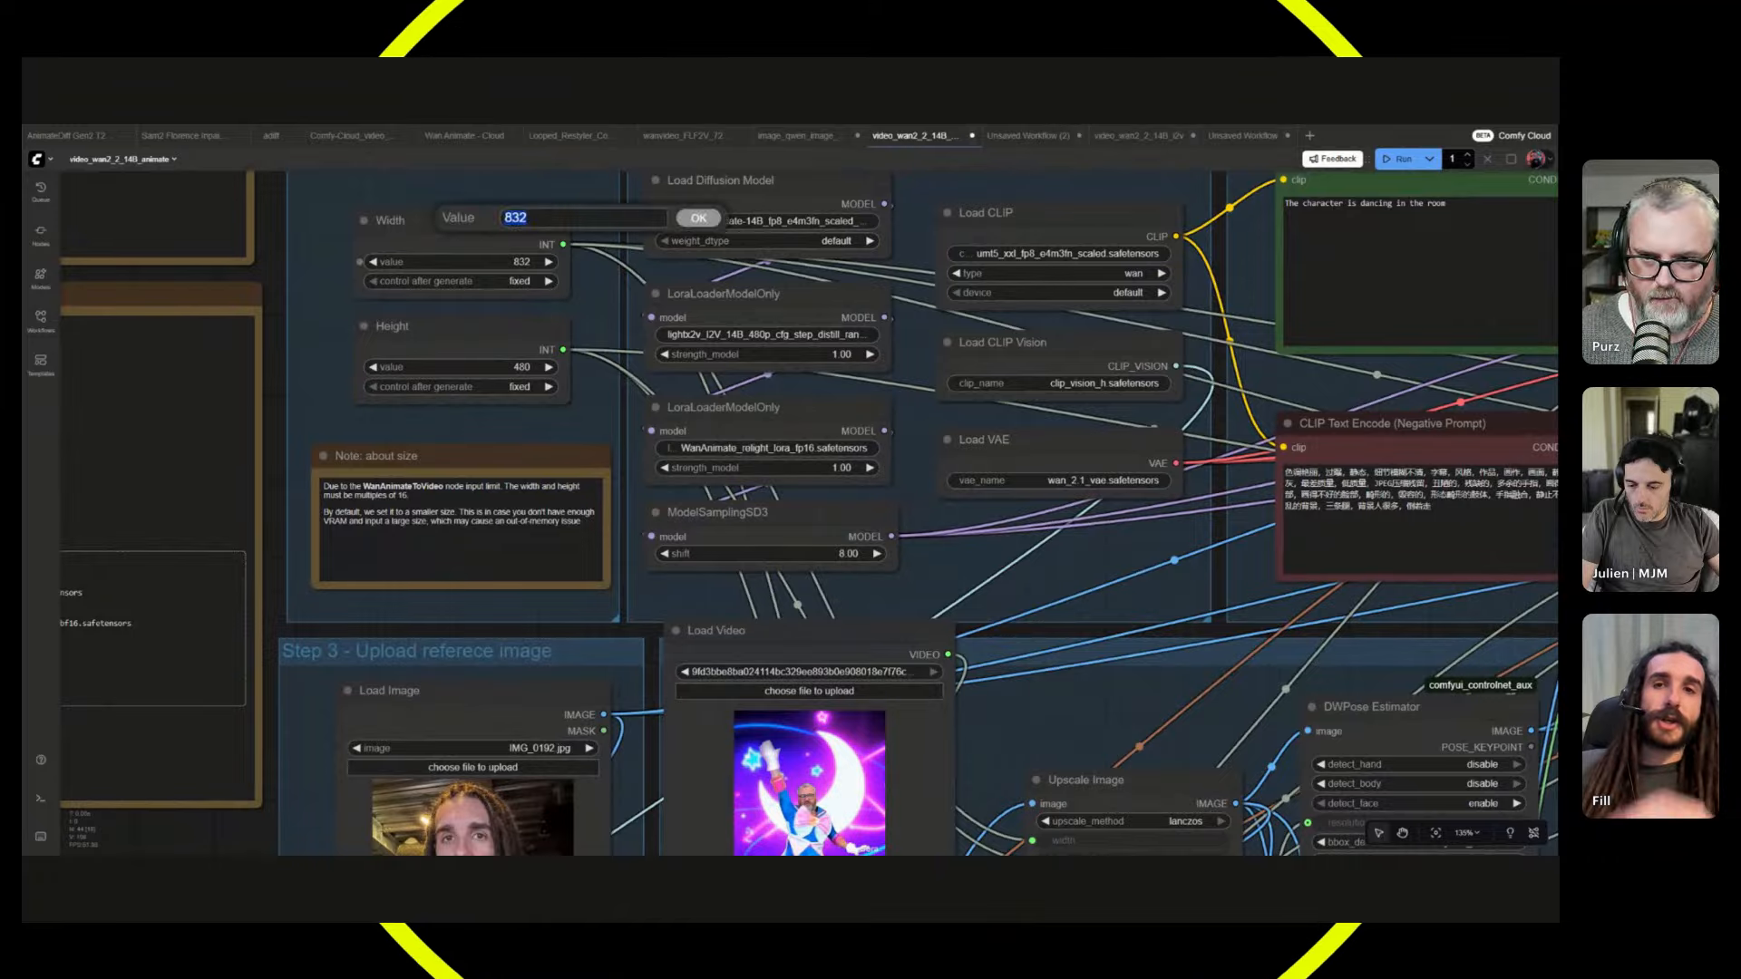
{"action": "type", "text": "480"}
{"action": "key", "text": "Return"}
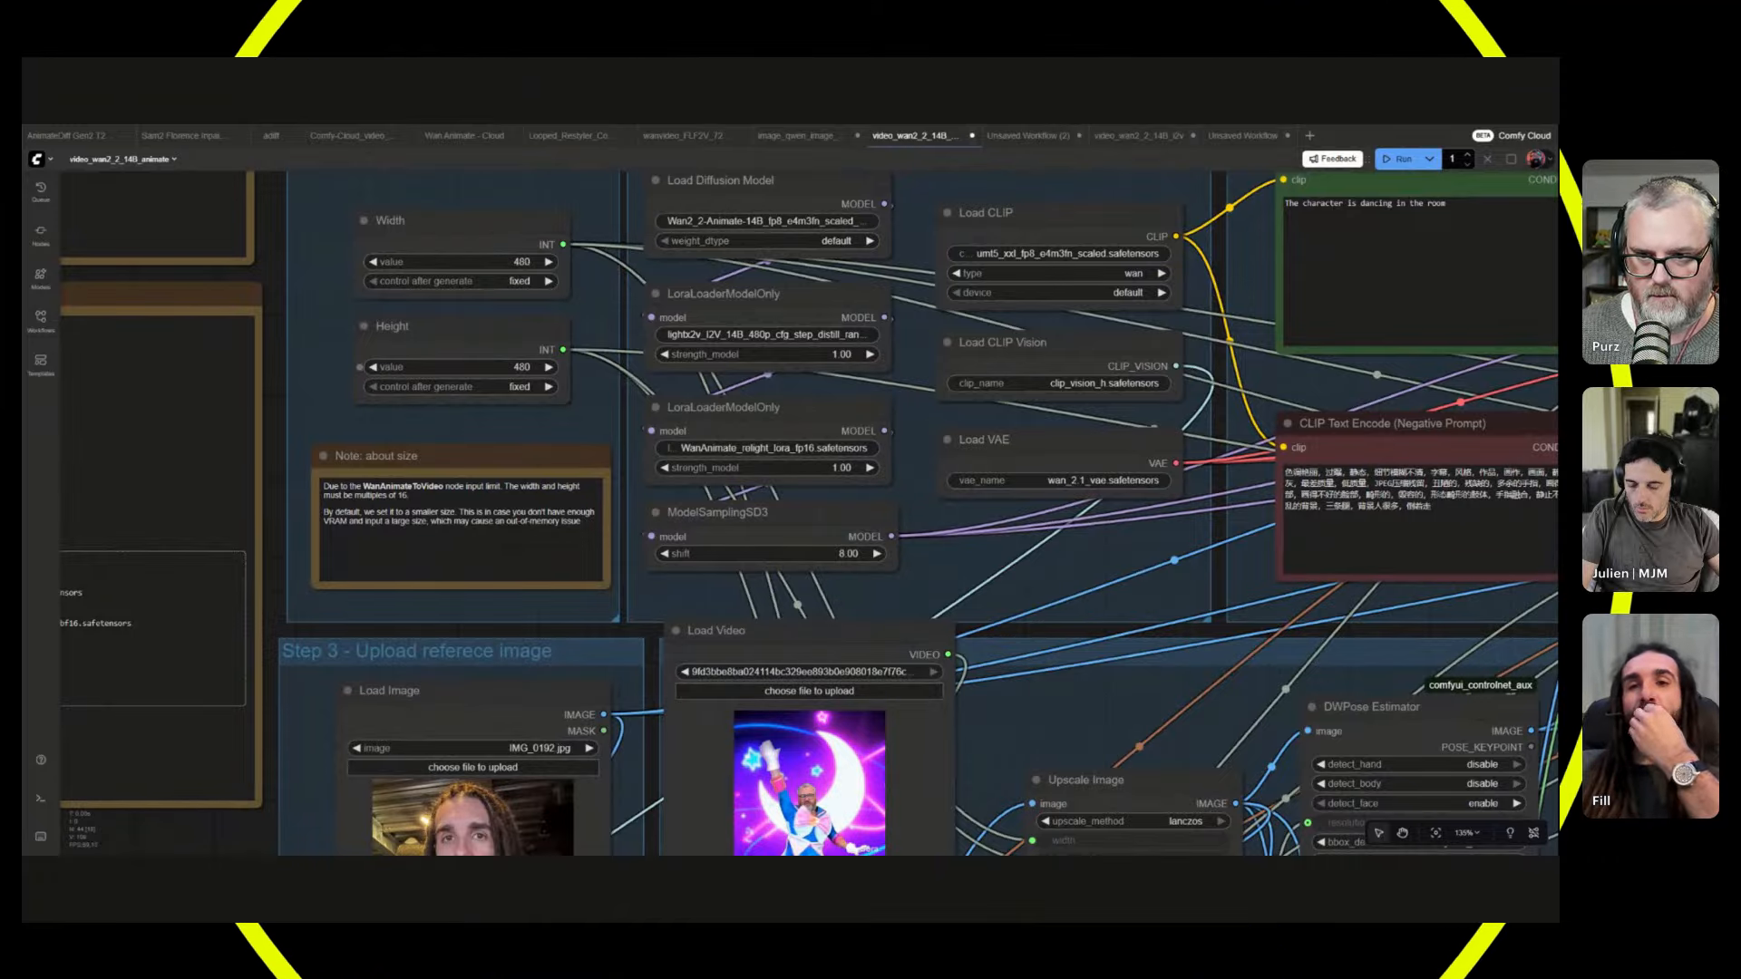
{"action": "left_click", "coordinate": [454, 367]}
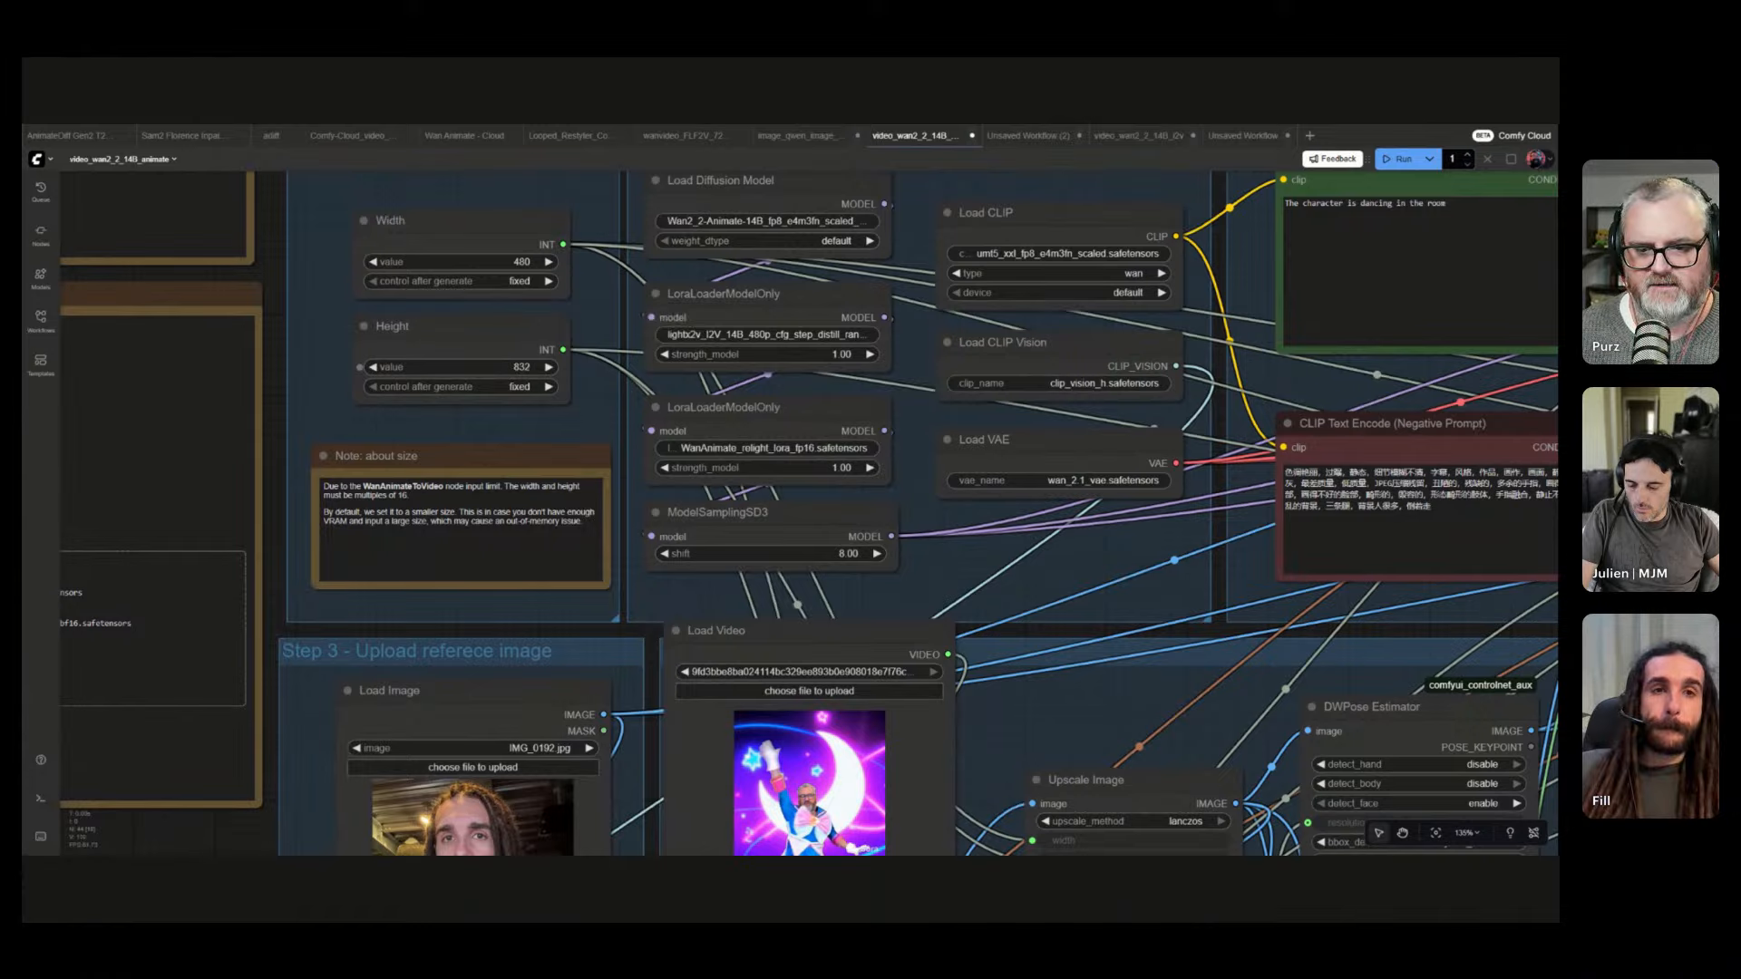
- Run the workflow with the new reference image, dance video and portrait size
{"action": "scroll", "coordinate": [715, 429], "scroll_direction": "down", "scroll_amount": 4}
{"action": "key", "text": "ctrl+Return"}
{"action": "left_click_drag", "start_coordinate": [1006, 698], "coordinate": [1017, 421]}
{"action": "scroll", "coordinate": [716, 429], "scroll_direction": "up", "scroll_amount": 3}
{"action": "scroll", "coordinate": [907, 435], "scroll_direction": "up", "scroll_amount": 2}
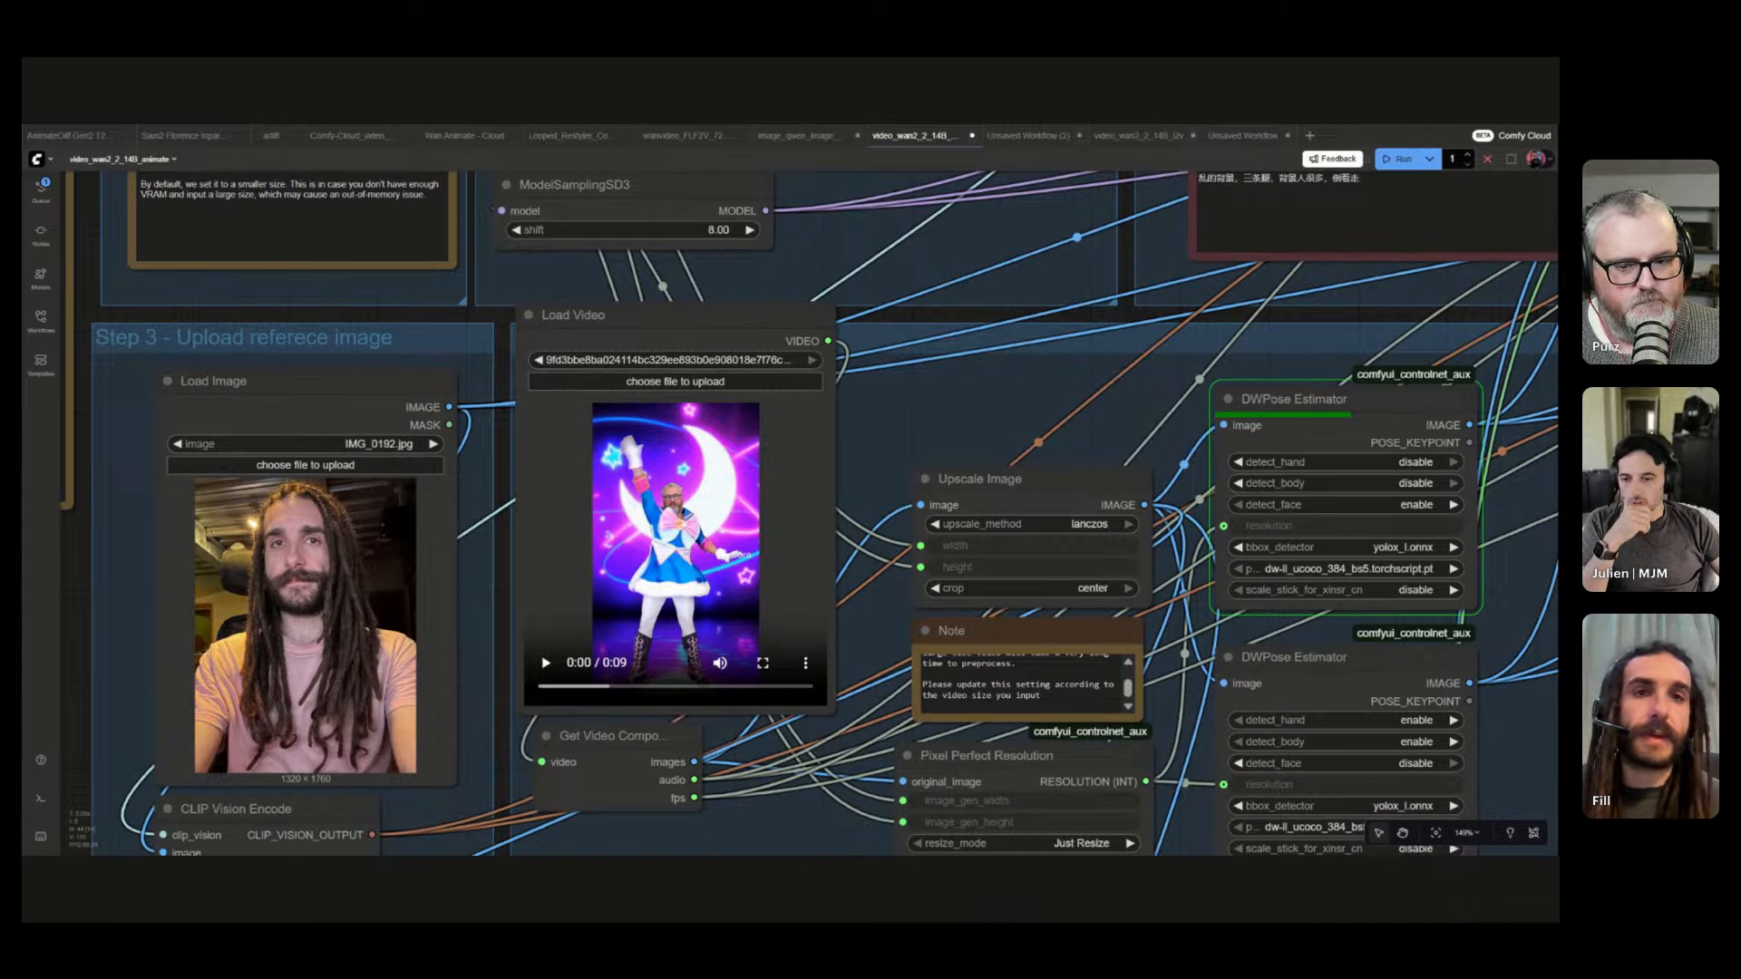
- Read the note below the Upscale Image node about preventing oversized video input
{"action": "scroll", "coordinate": [807, 513], "scroll_direction": "down", "scroll_amount": 5}
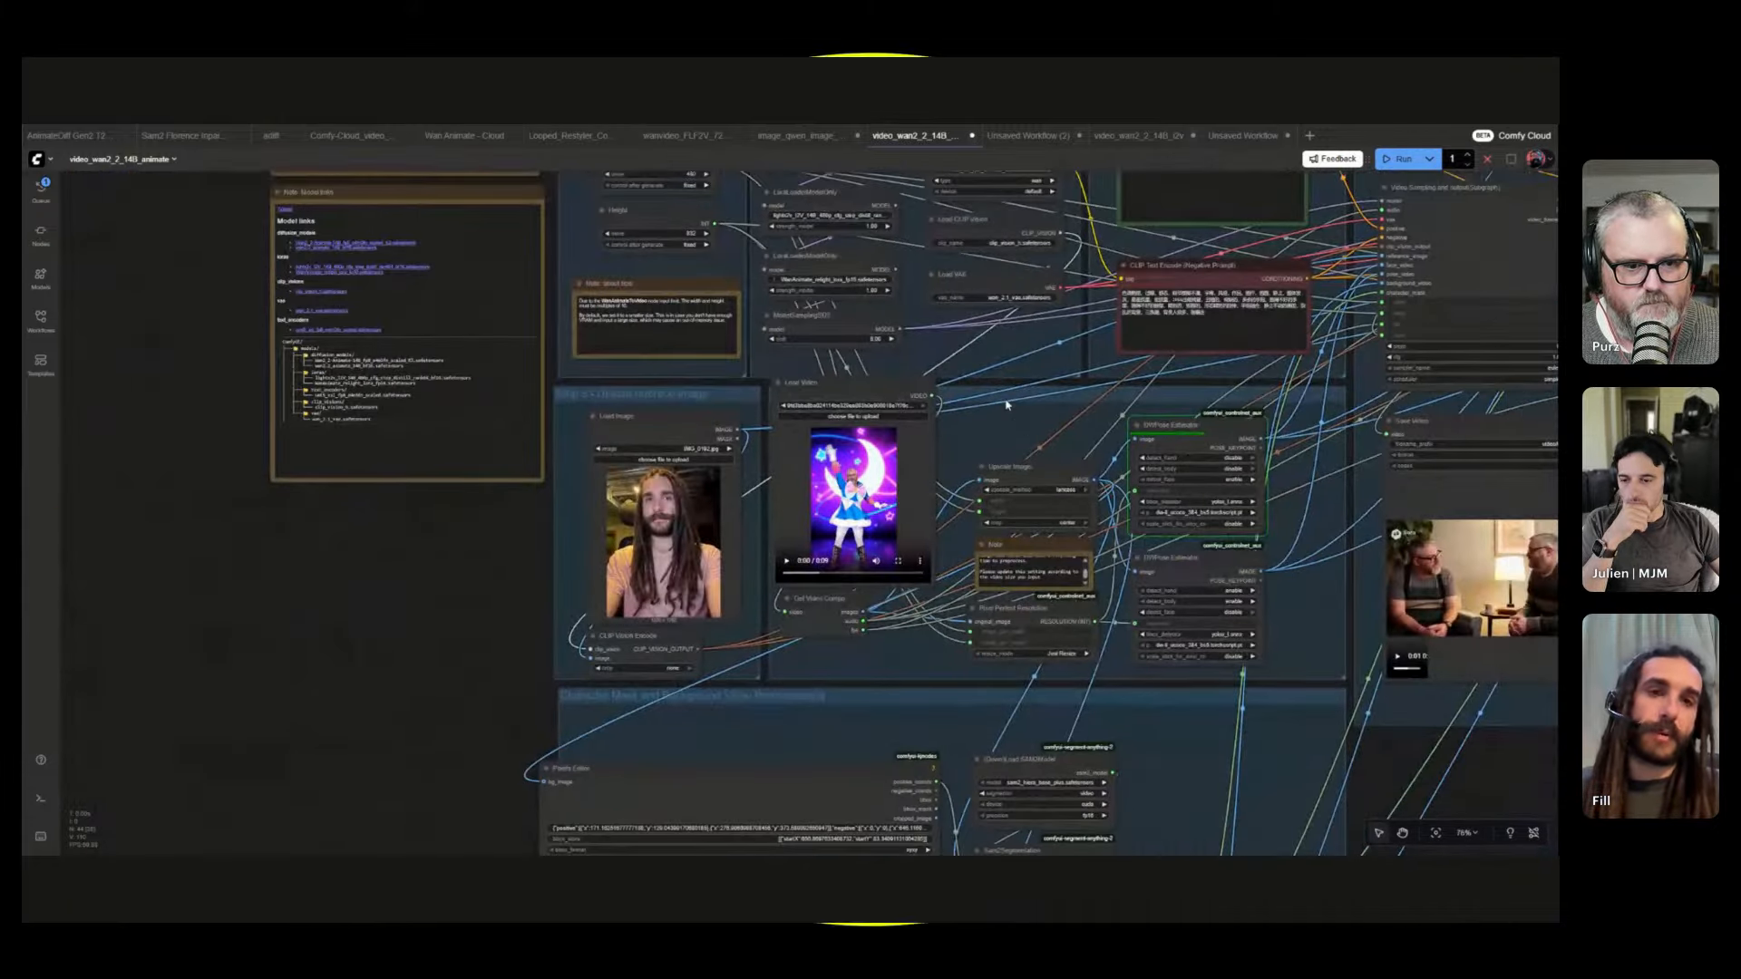
{"action": "scroll", "coordinate": [1073, 548], "scroll_direction": "up", "scroll_amount": 8}
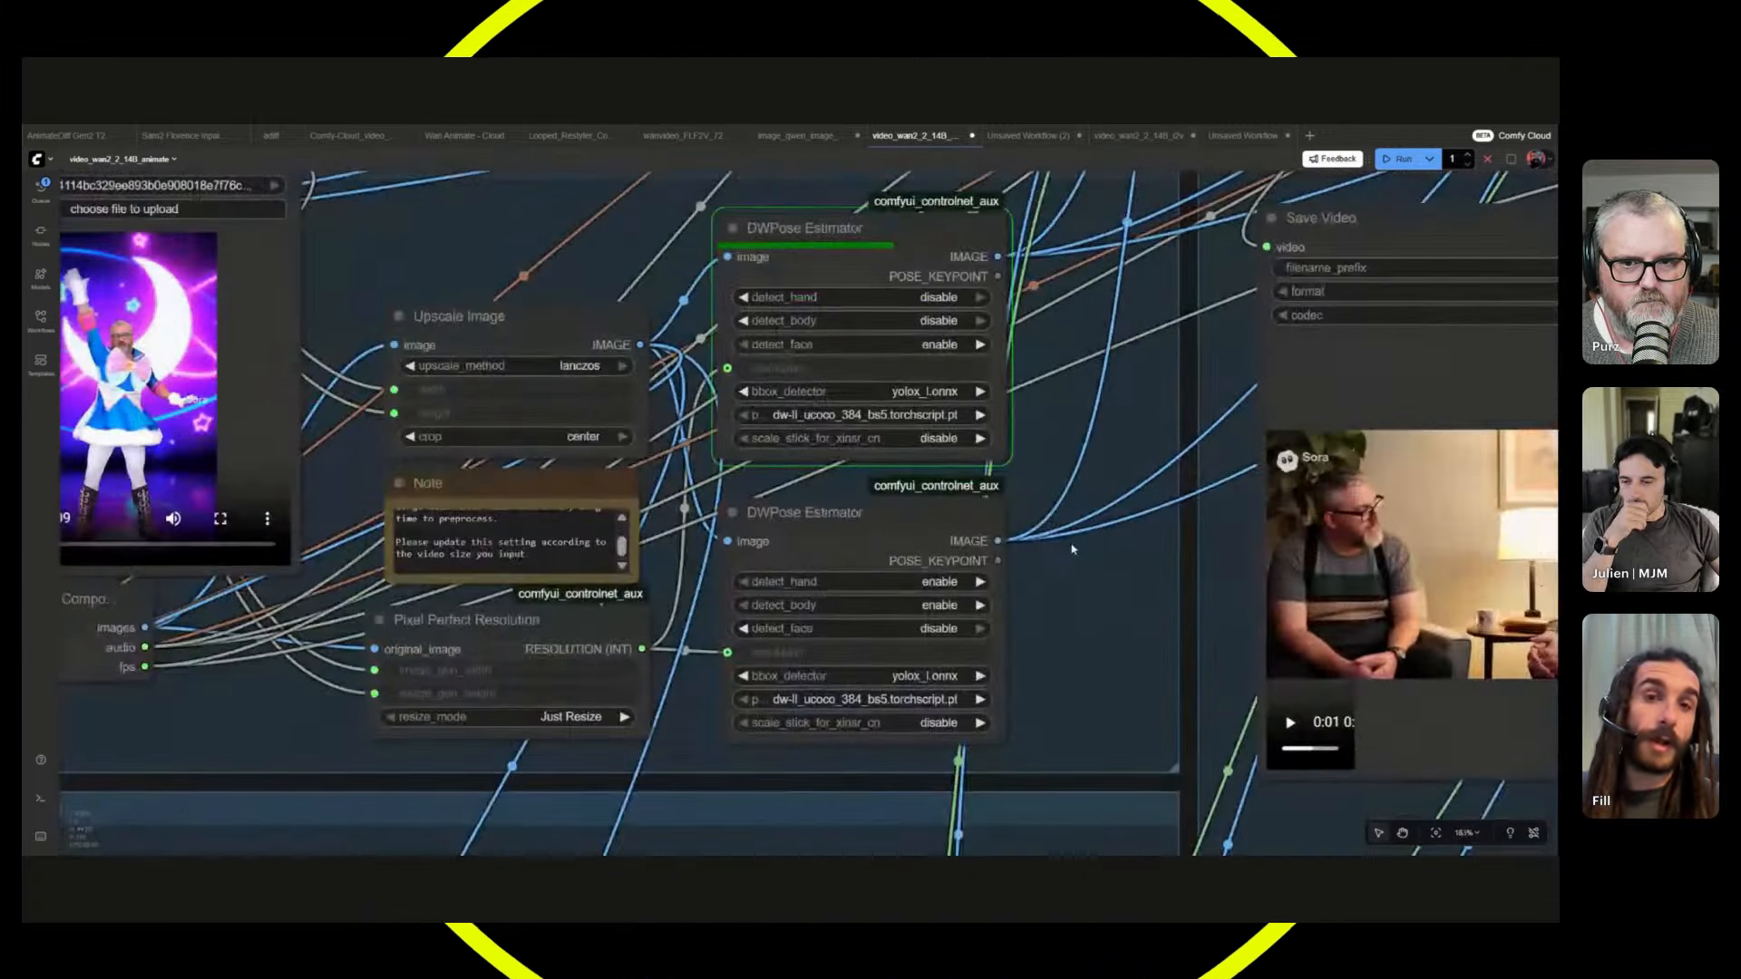
{"action": "left_click_drag", "start_coordinate": [1073, 549], "coordinate": [1097, 579]}
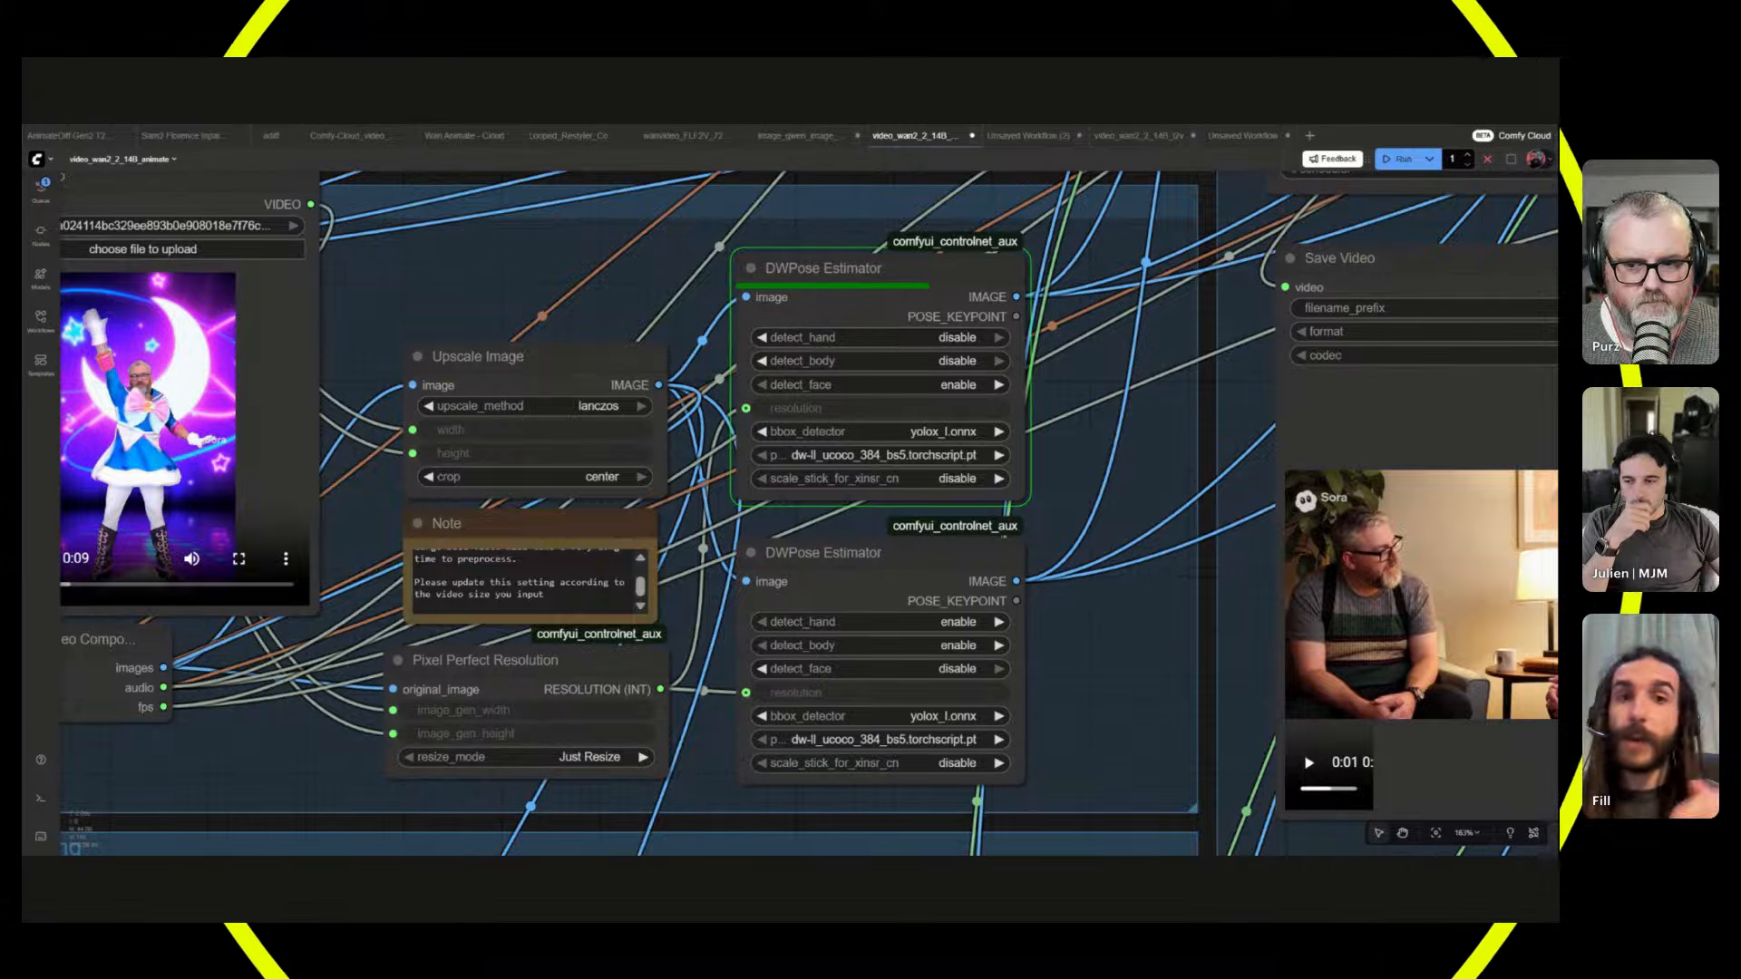
{"action": "left_click", "coordinate": [526, 583]}
{"action": "scroll", "coordinate": [526, 582], "scroll_direction": "up", "scroll_amount": 1}
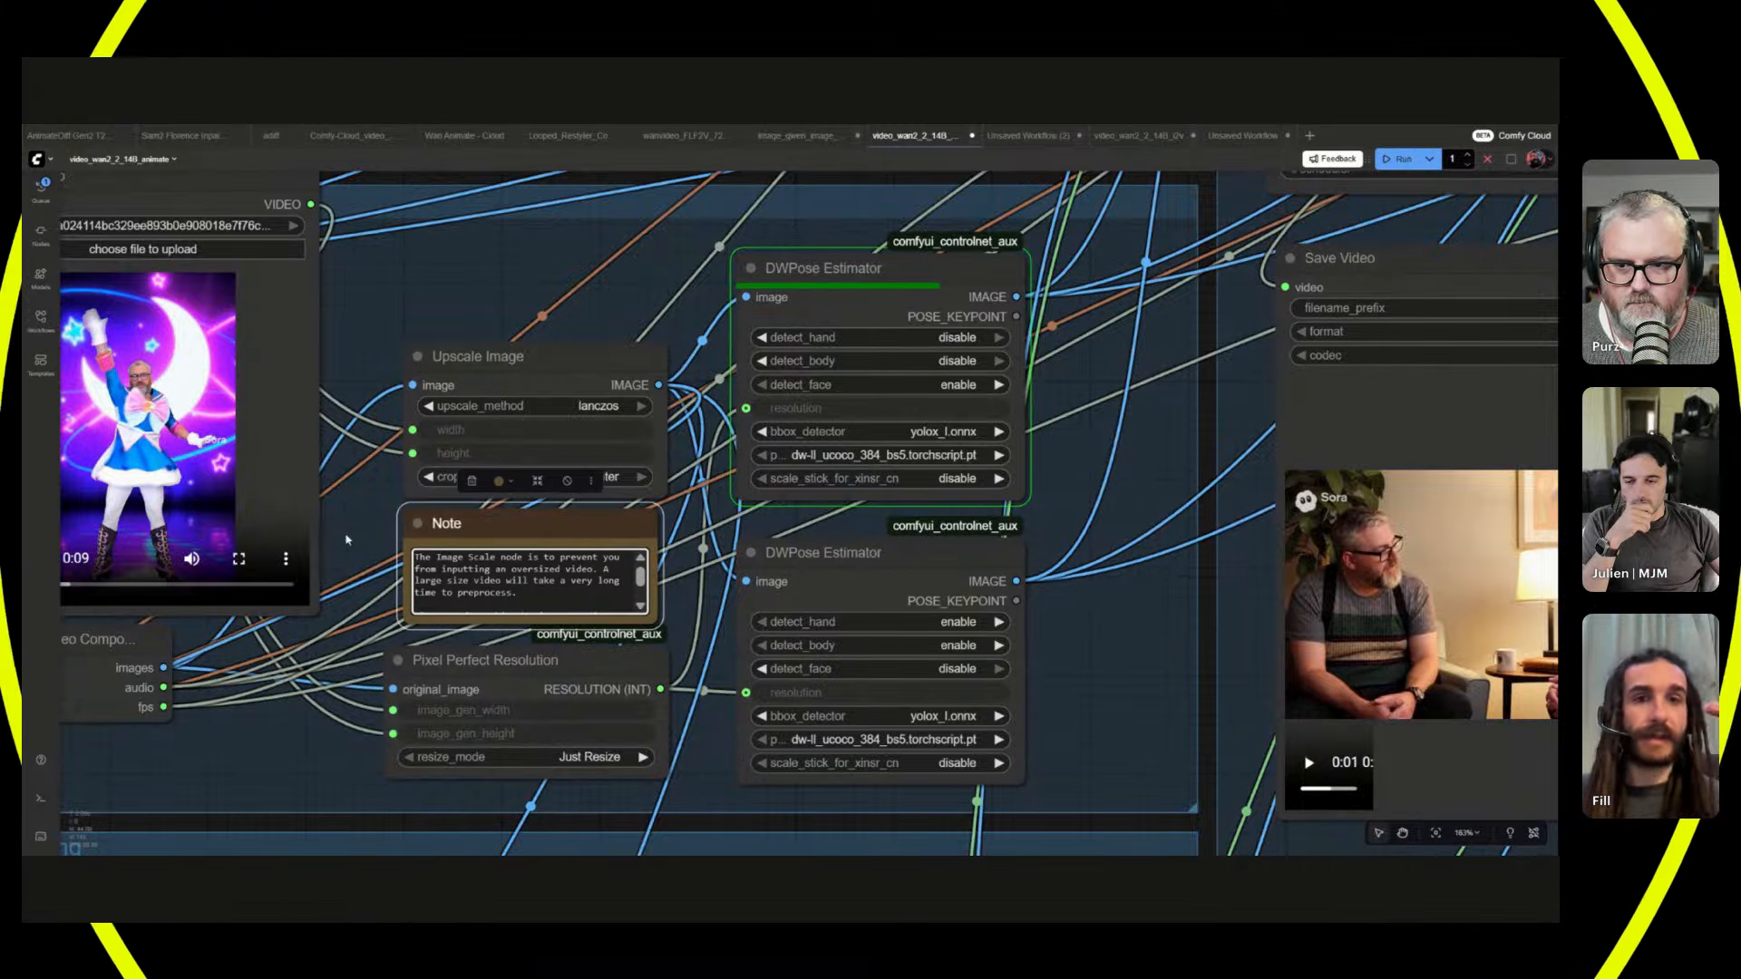
{"action": "left_click", "coordinate": [390, 545]}
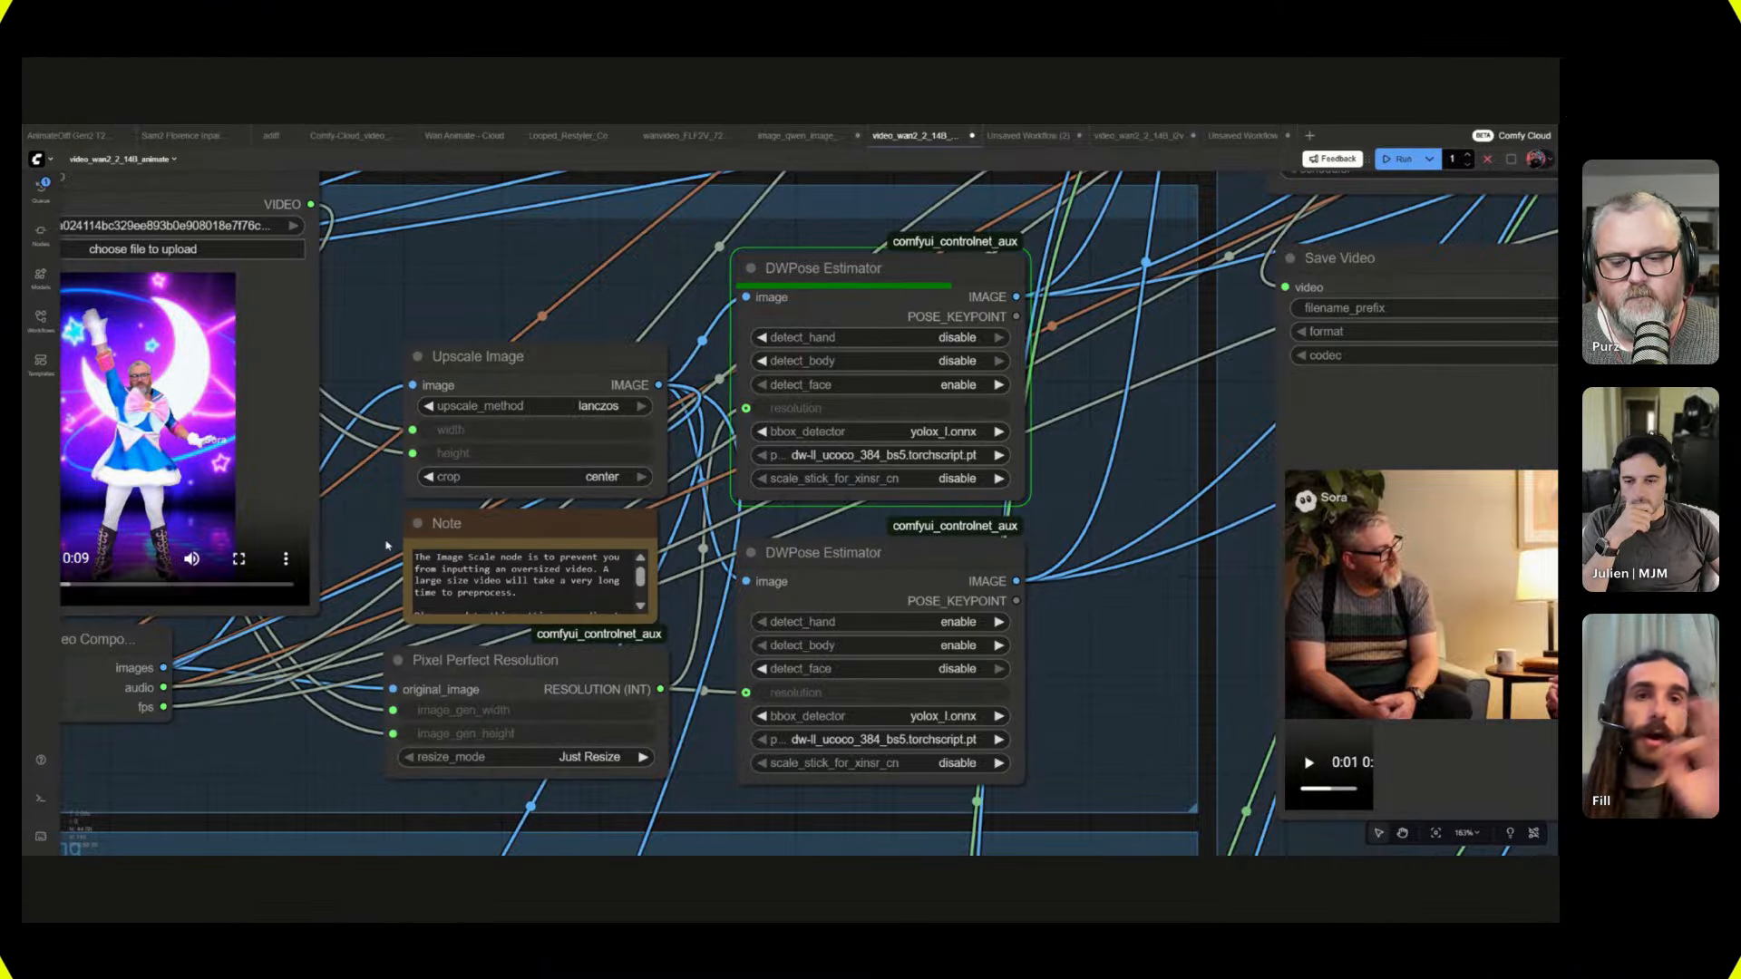
- Bring up the Points Editor with the dance video's first frame and cancel the current run
{"action": "scroll", "coordinate": [380, 547], "scroll_direction": "down", "scroll_amount": 3}
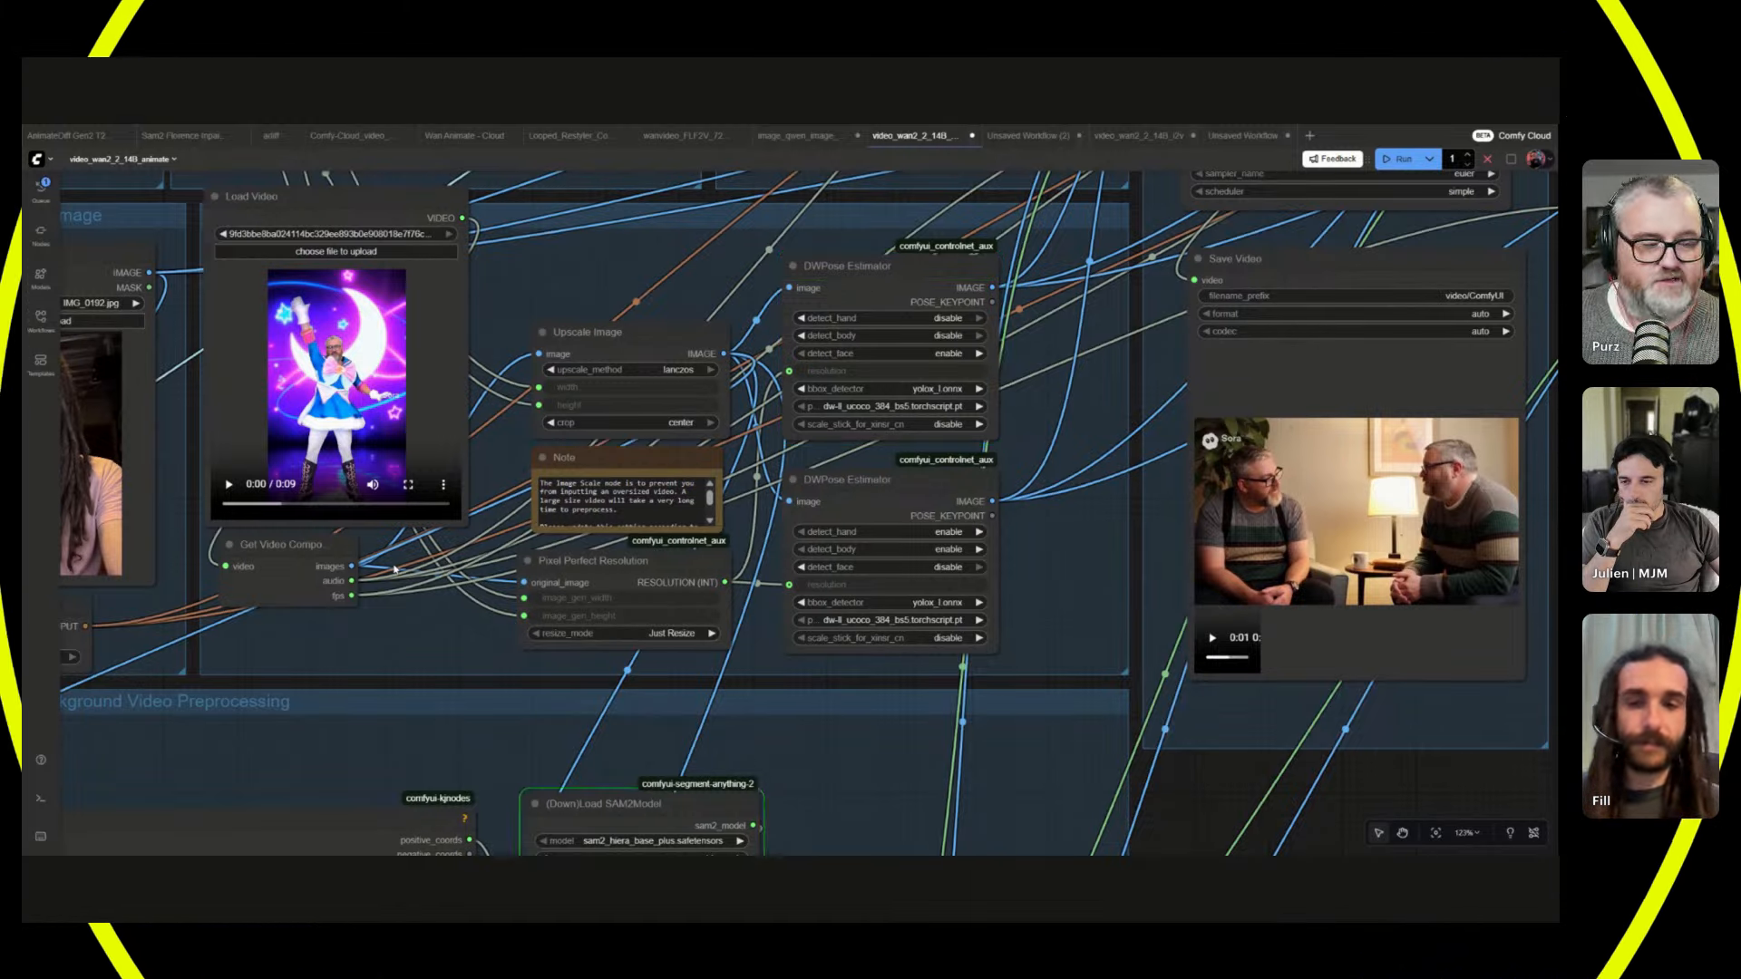
{"action": "scroll", "coordinate": [398, 585], "scroll_direction": "down", "scroll_amount": 7}
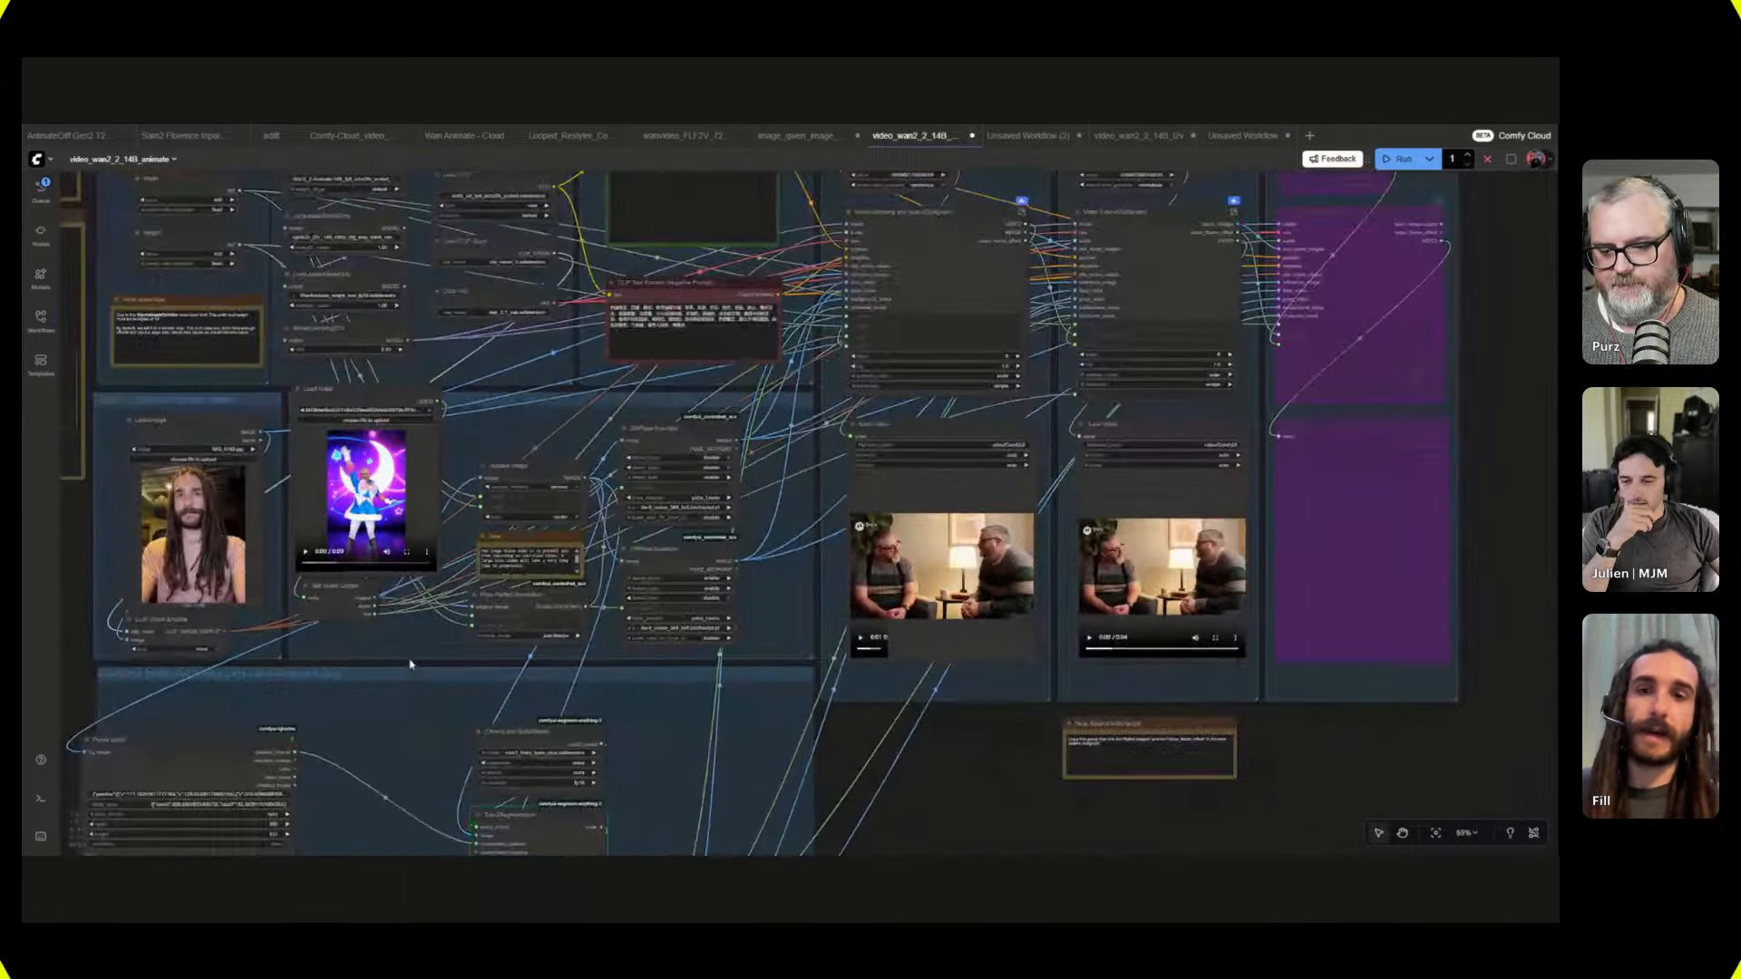
{"action": "scroll", "coordinate": [409, 665], "scroll_direction": "down", "scroll_amount": 1}
{"action": "scroll", "coordinate": [399, 635], "scroll_direction": "down", "scroll_amount": 5}
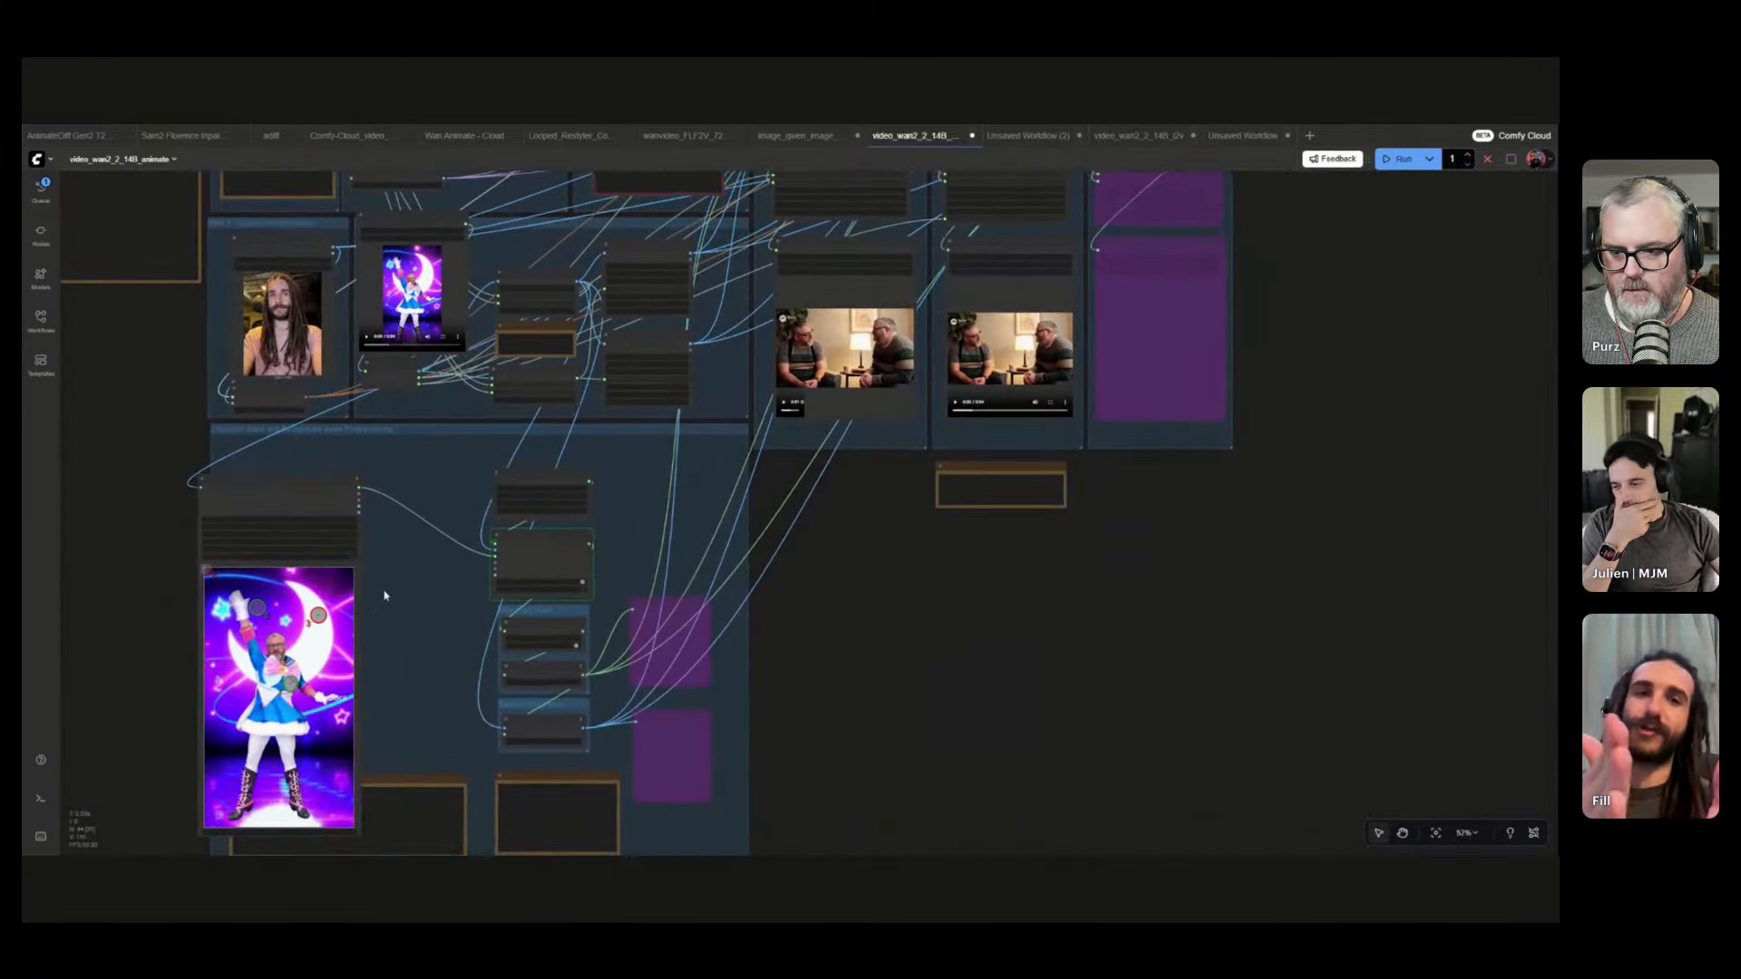
{"action": "scroll", "coordinate": [392, 609], "scroll_direction": "up", "scroll_amount": 4}
{"action": "left_click_drag", "start_coordinate": [403, 628], "coordinate": [910, 300]}
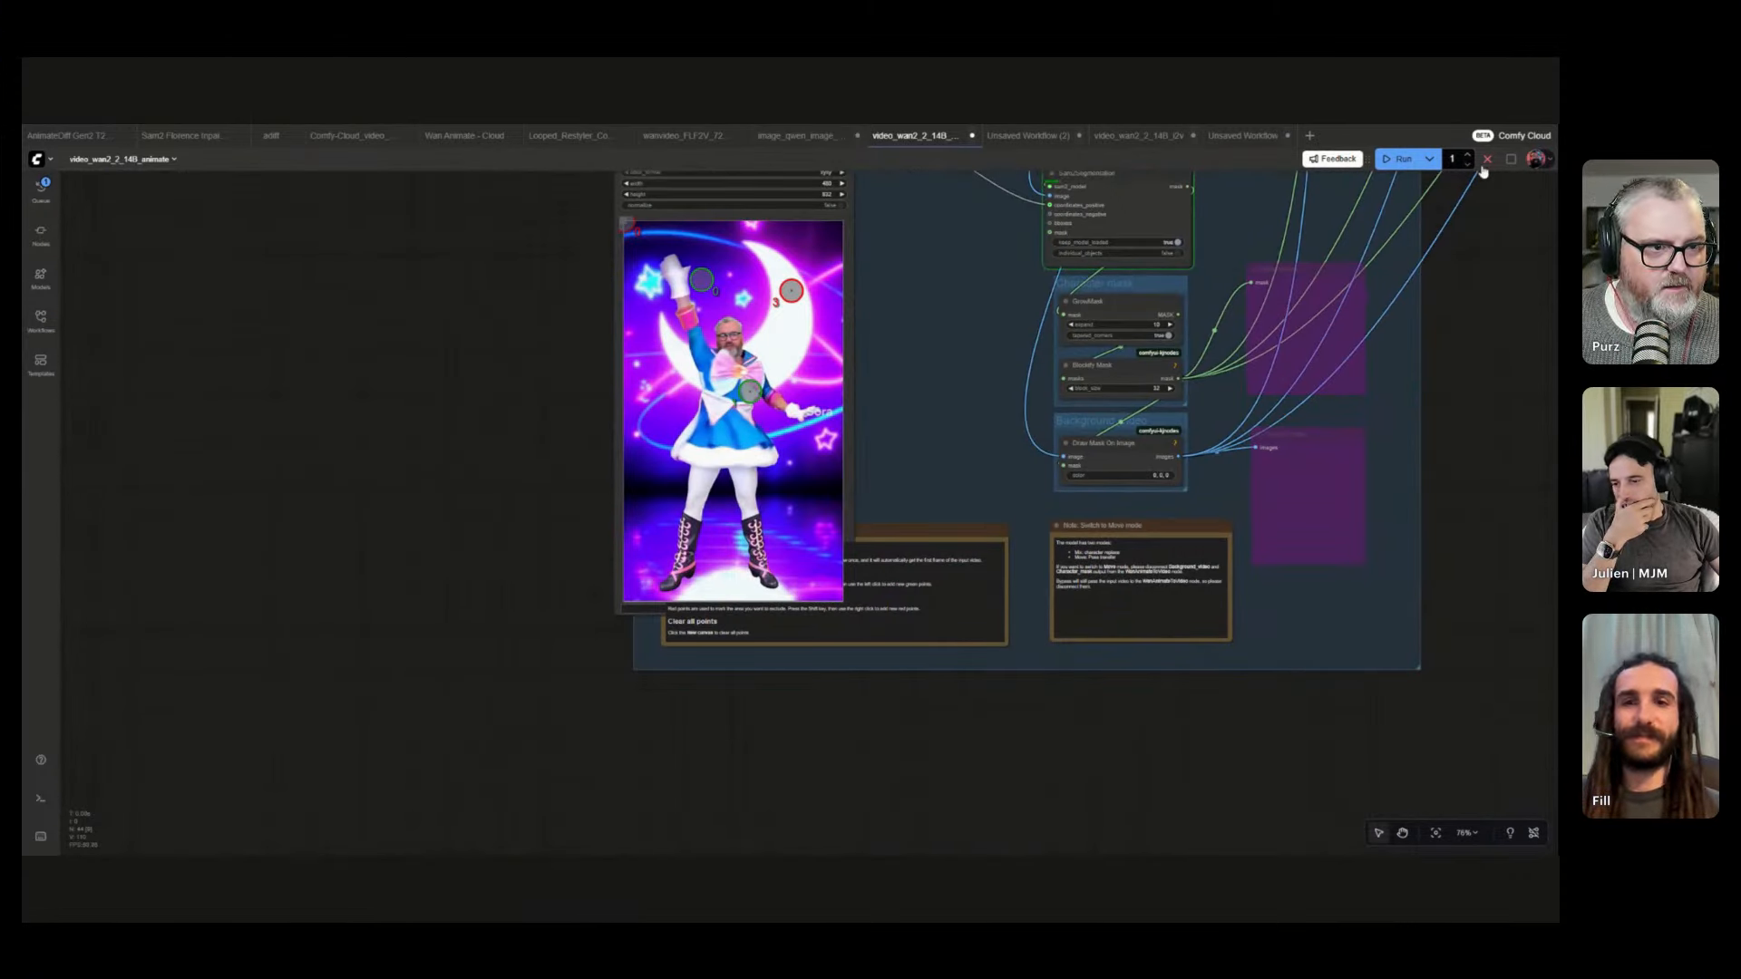
- Move the Points Editor note clear of the canvas, then reset the points and mark the dancer's face and chest
{"action": "left_click_drag", "start_coordinate": [925, 530], "coordinate": [861, 735]}
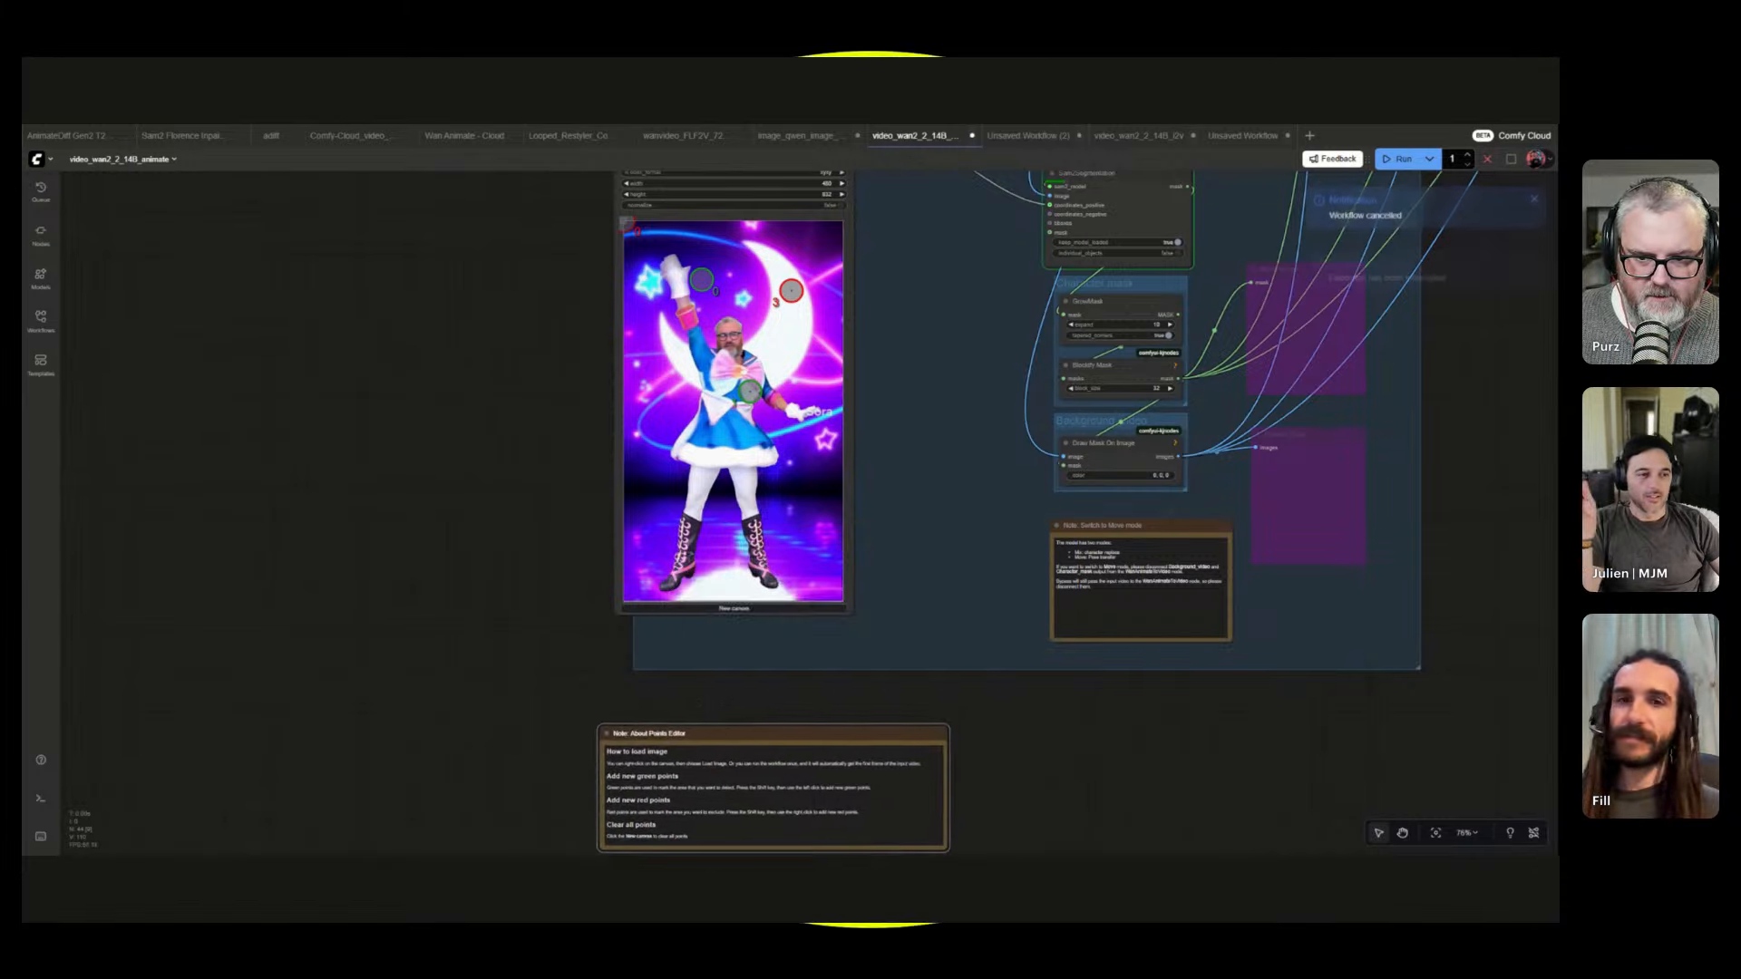
{"action": "left_click", "coordinate": [734, 609]}
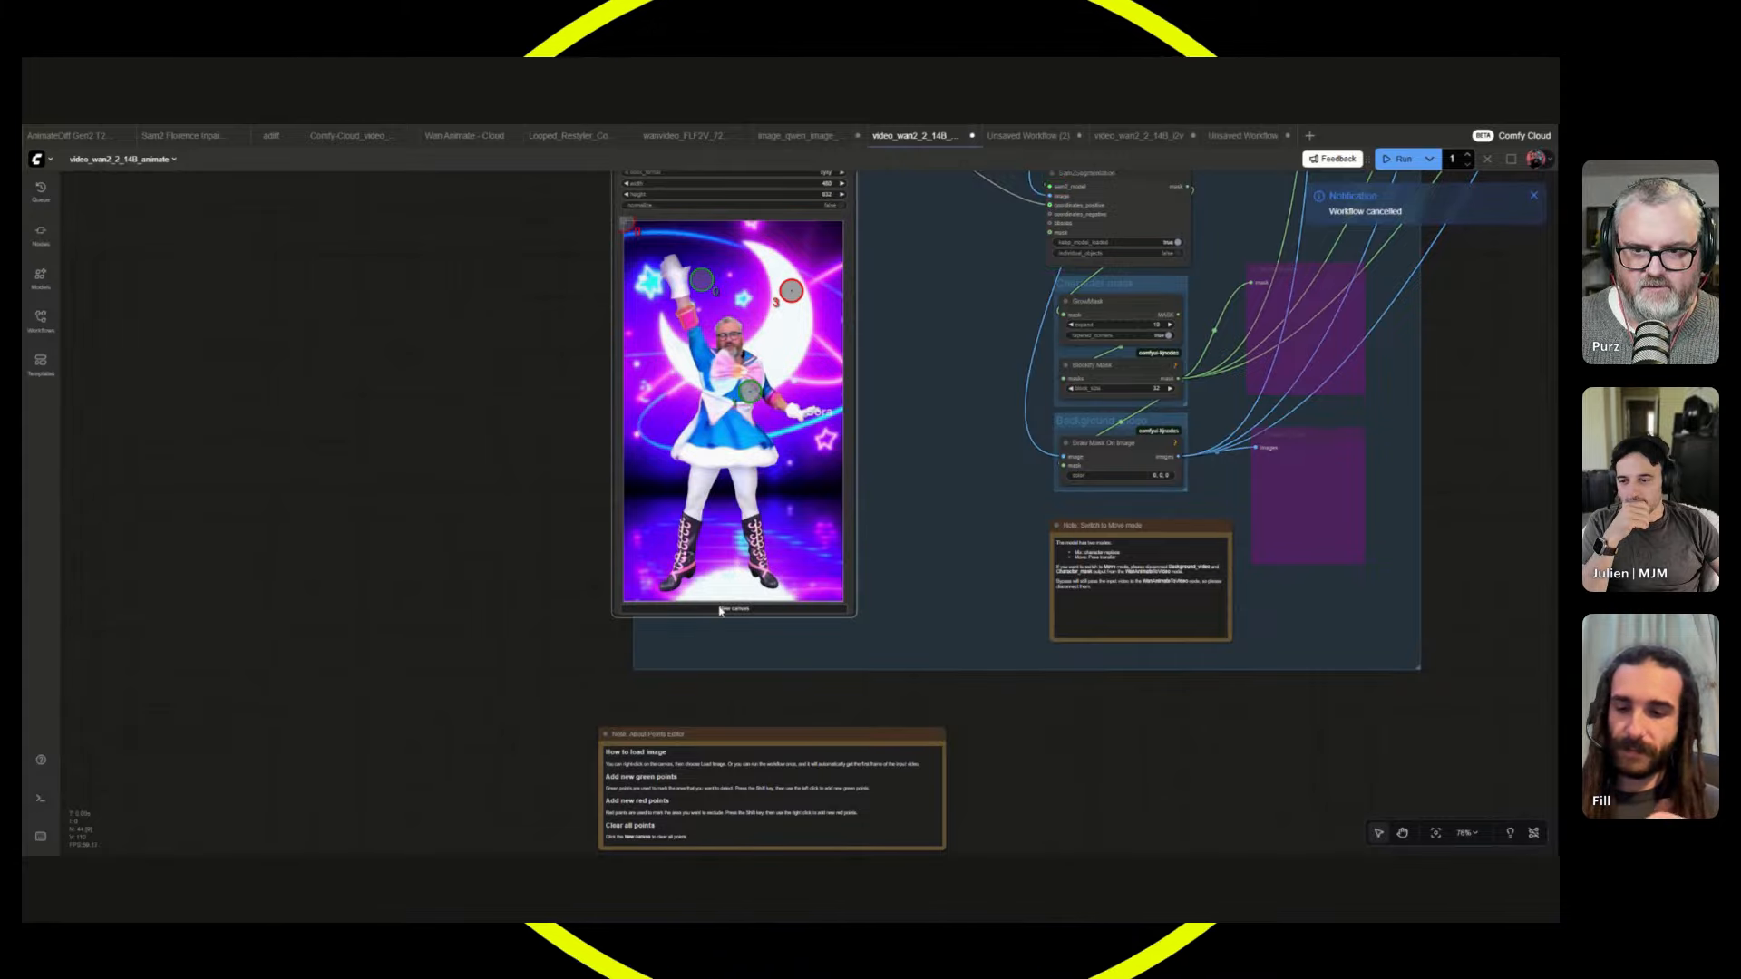
{"action": "left_click_drag", "start_coordinate": [732, 410], "coordinate": [739, 333]}
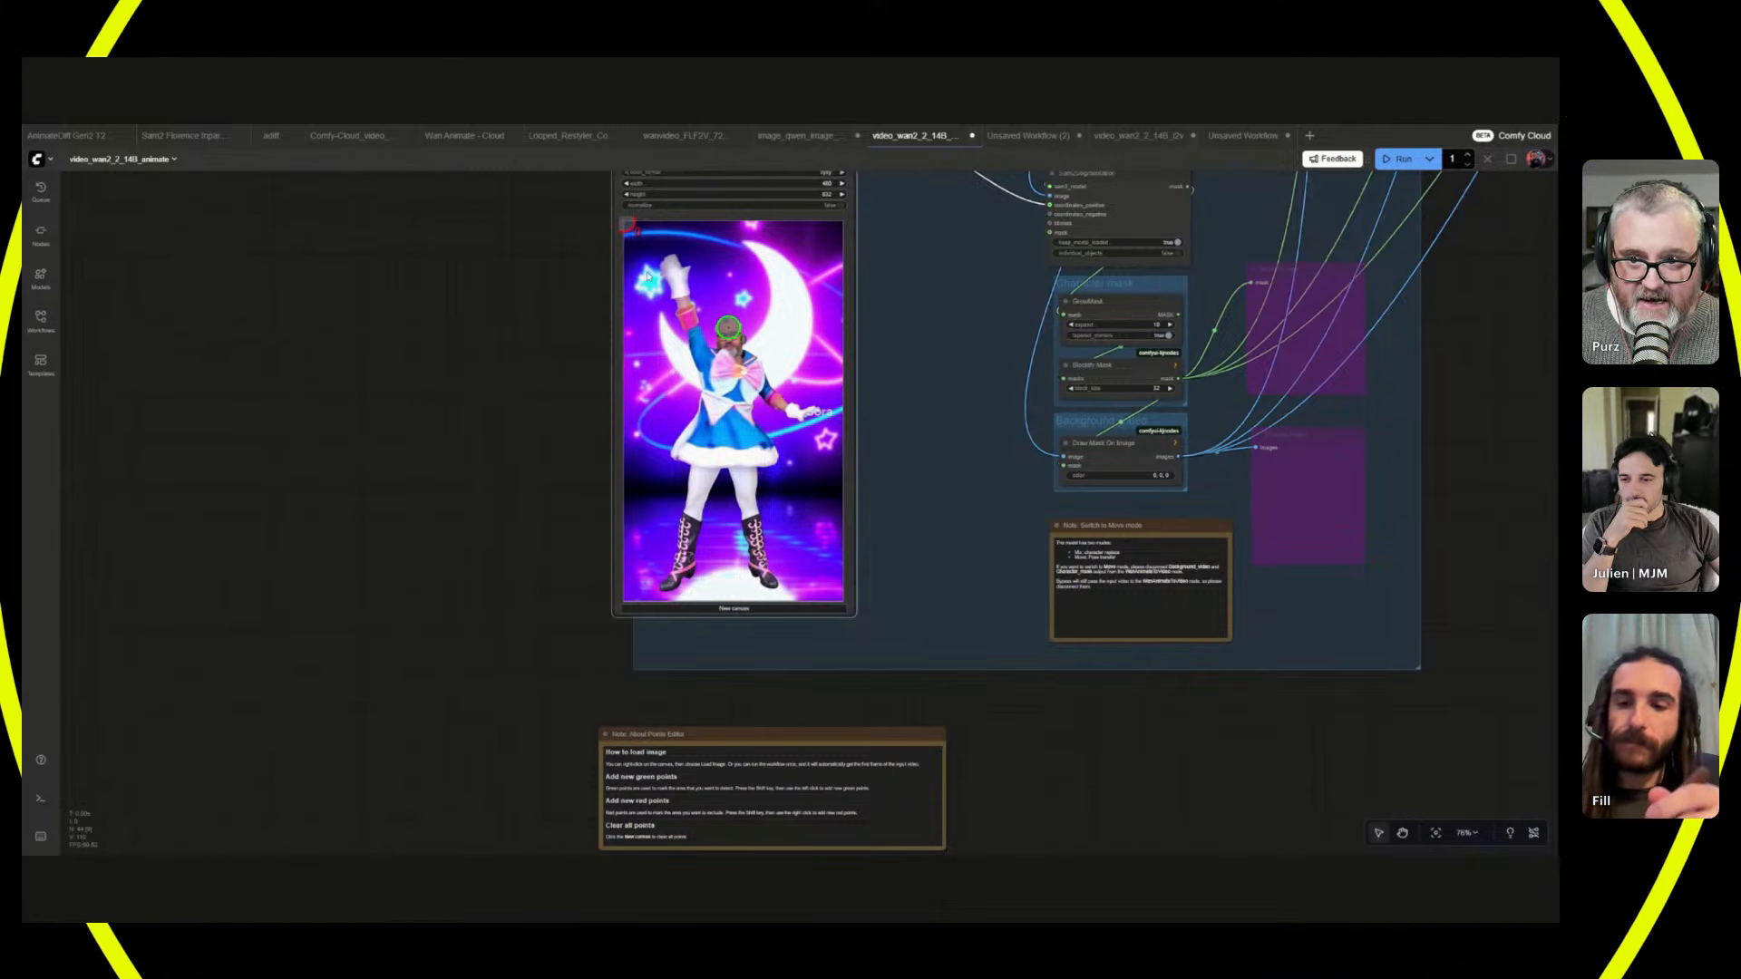
{"action": "right_click", "coordinate": [682, 313], "text": "shift"}
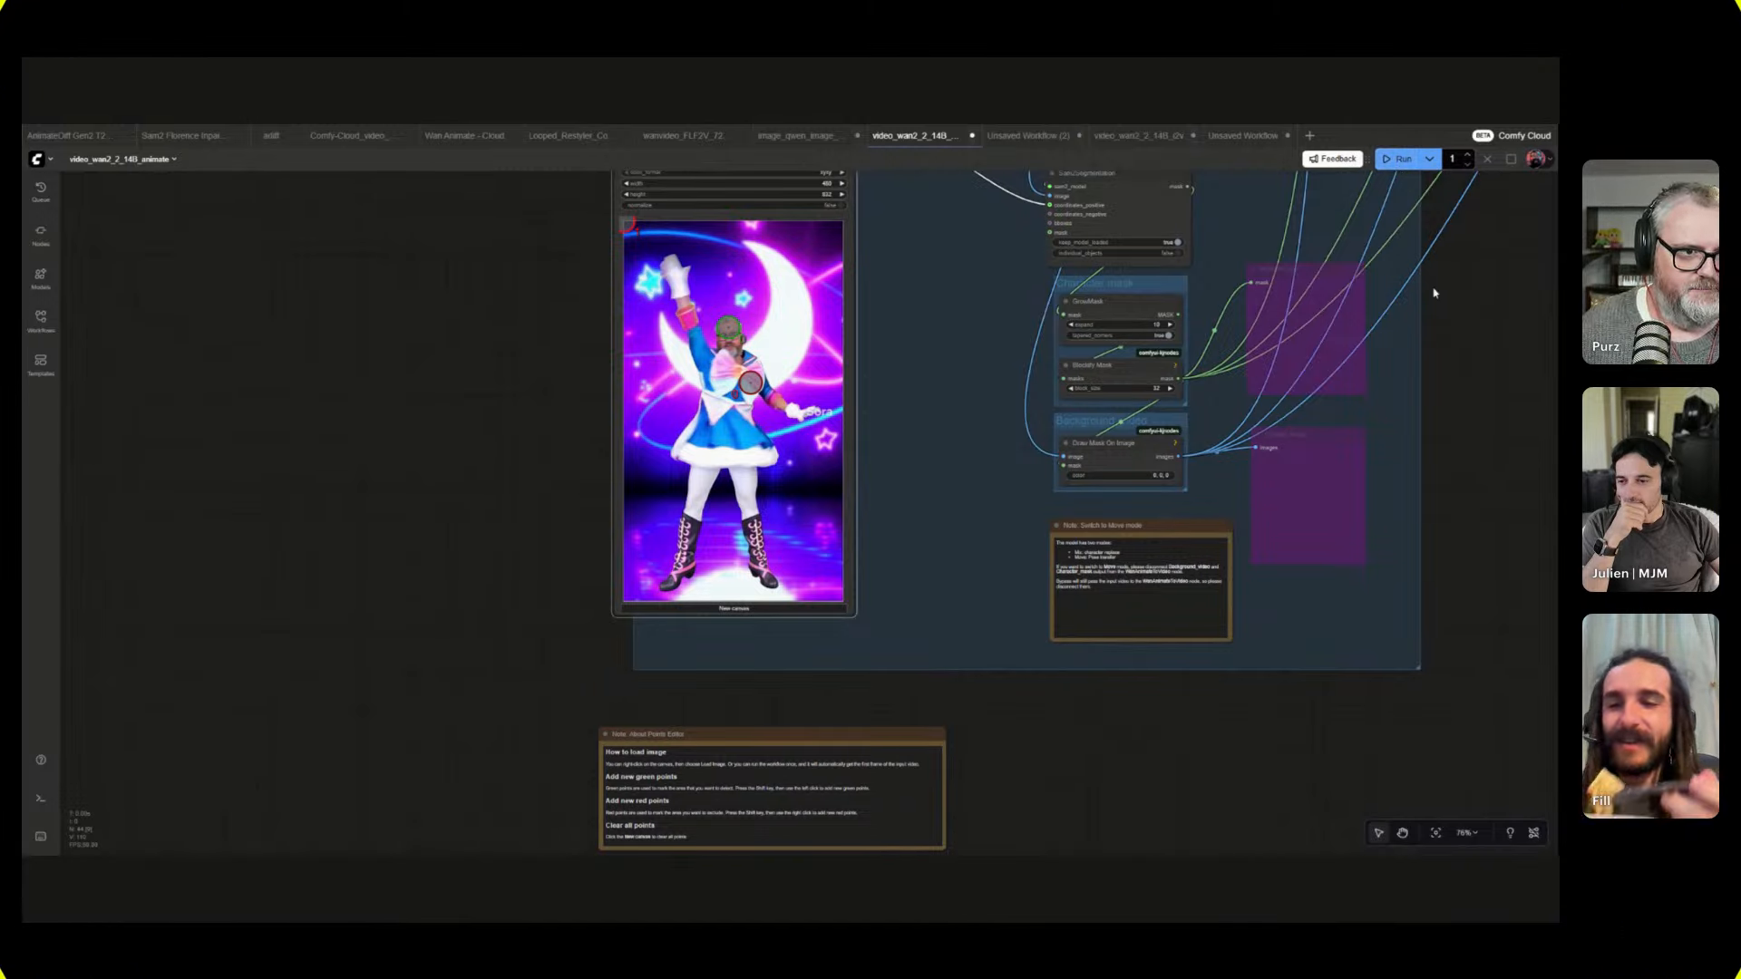
- Check the running job in the queue and follow its progress to the DWPose Estimator nodes
{"action": "scroll", "coordinate": [1434, 293], "scroll_direction": "down", "scroll_amount": 4}
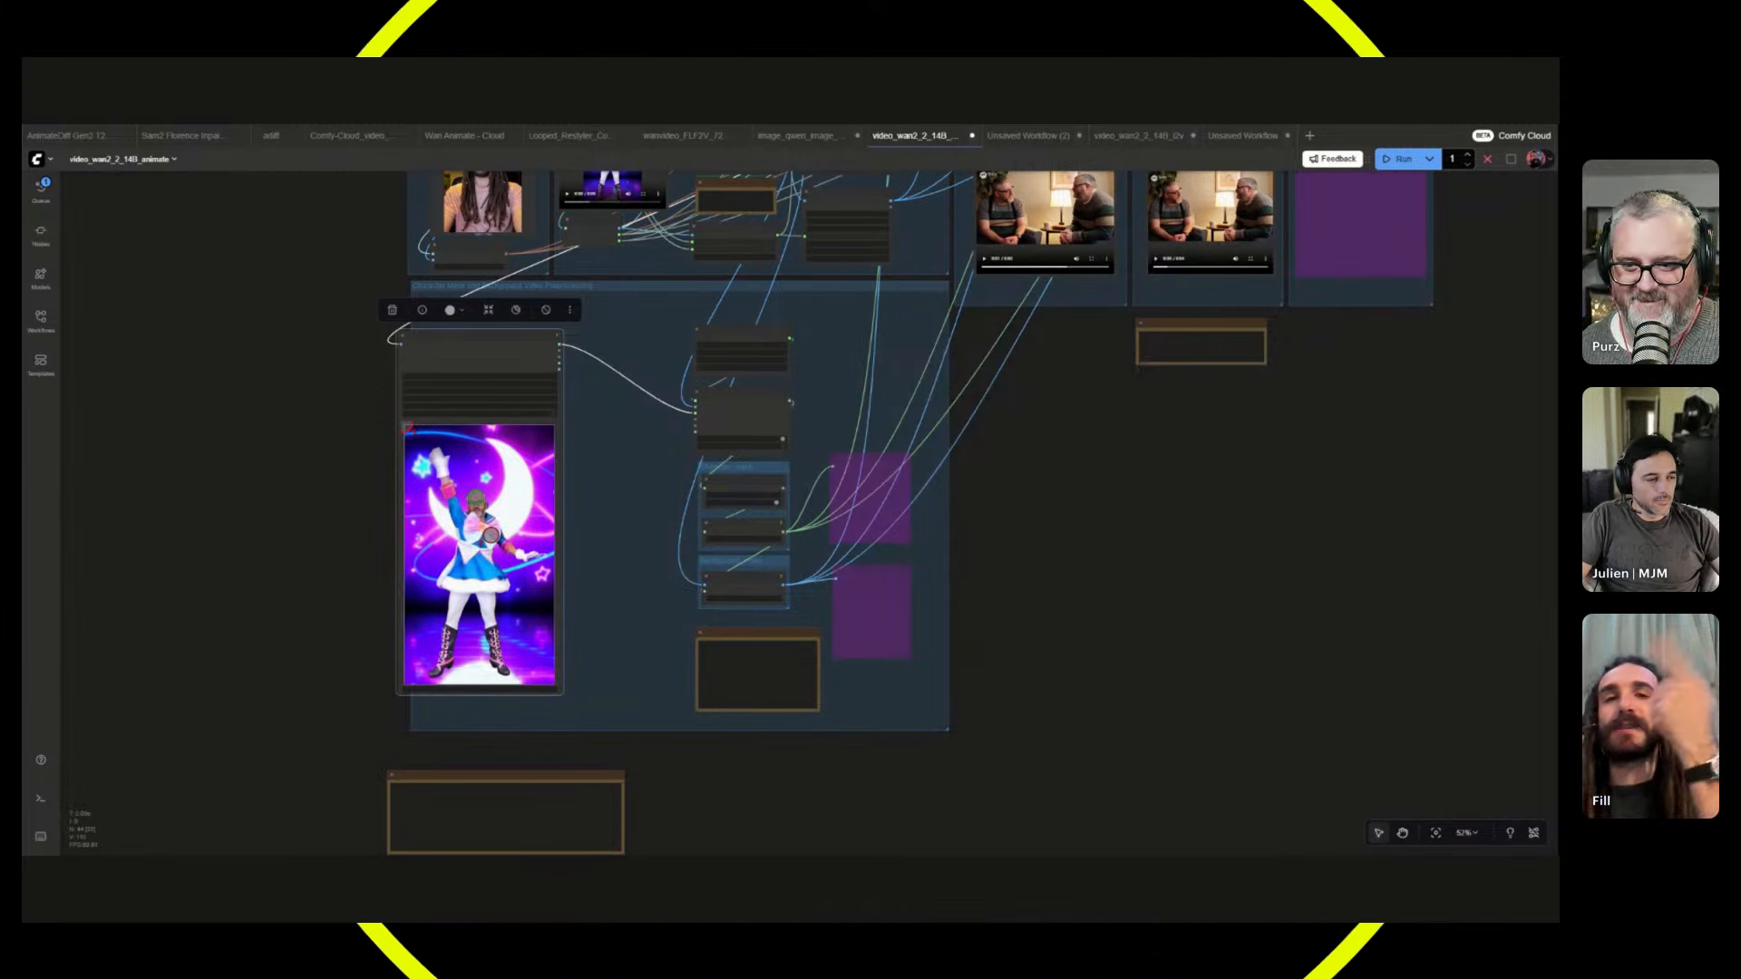
{"action": "scroll", "coordinate": [1294, 548], "scroll_direction": "up", "scroll_amount": 5}
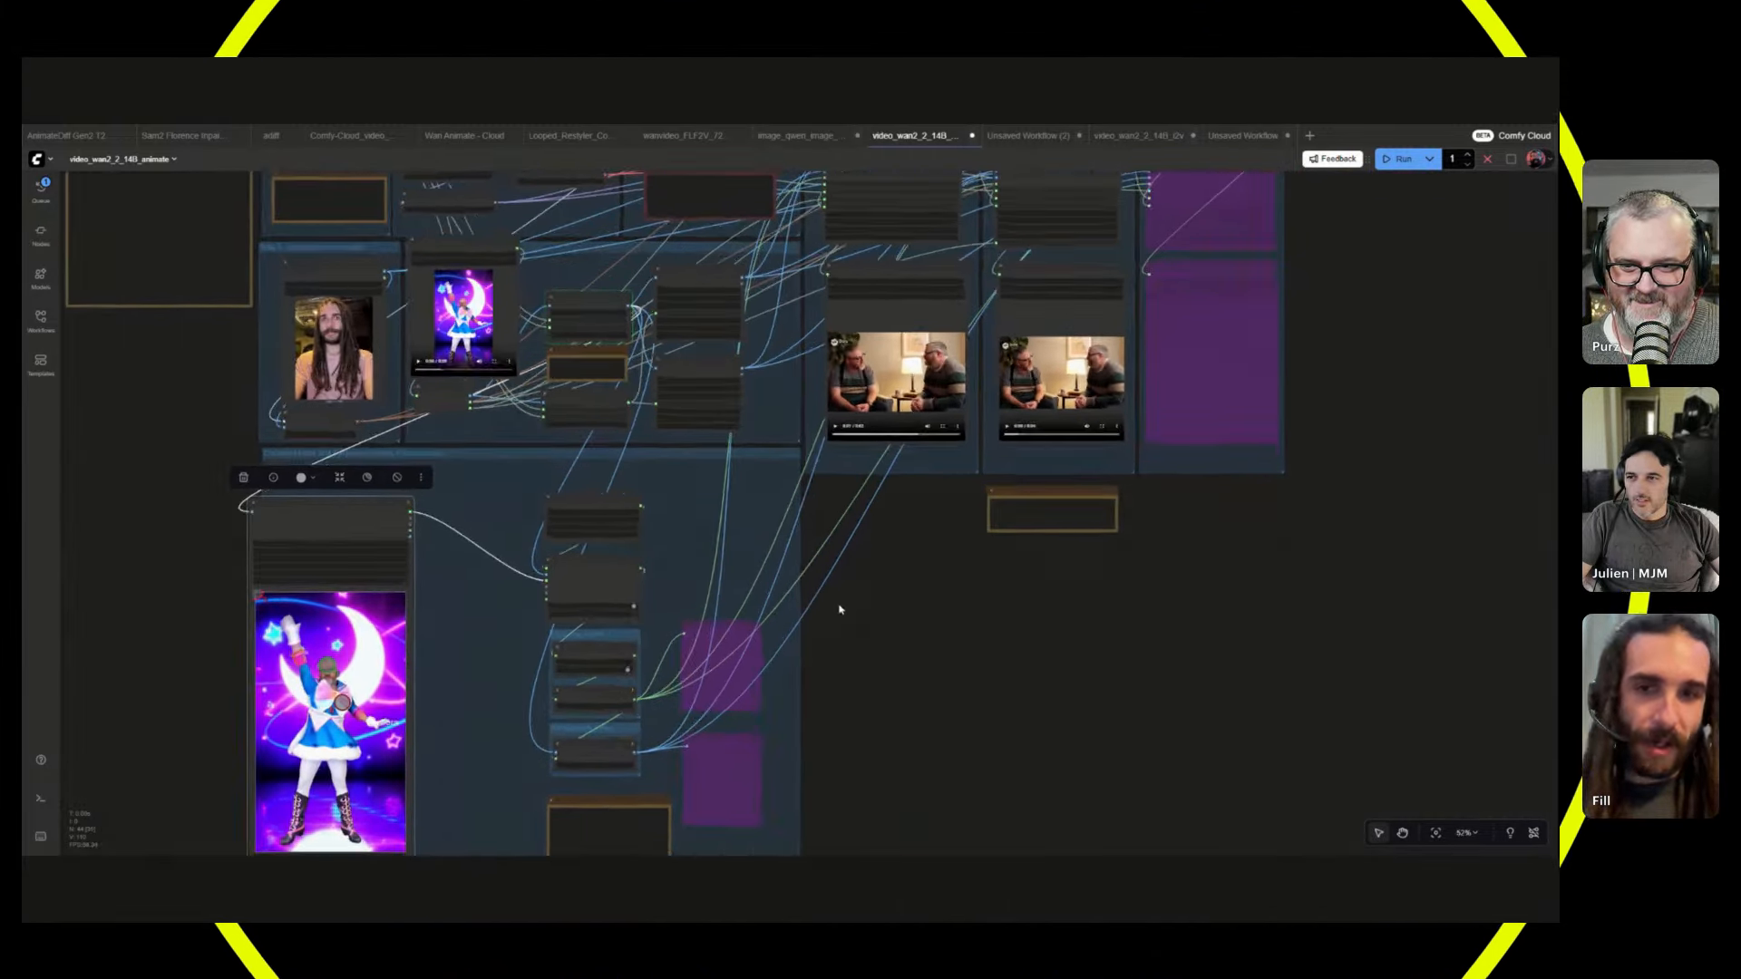
{"action": "scroll", "coordinate": [839, 609], "scroll_direction": "up", "scroll_amount": 3}
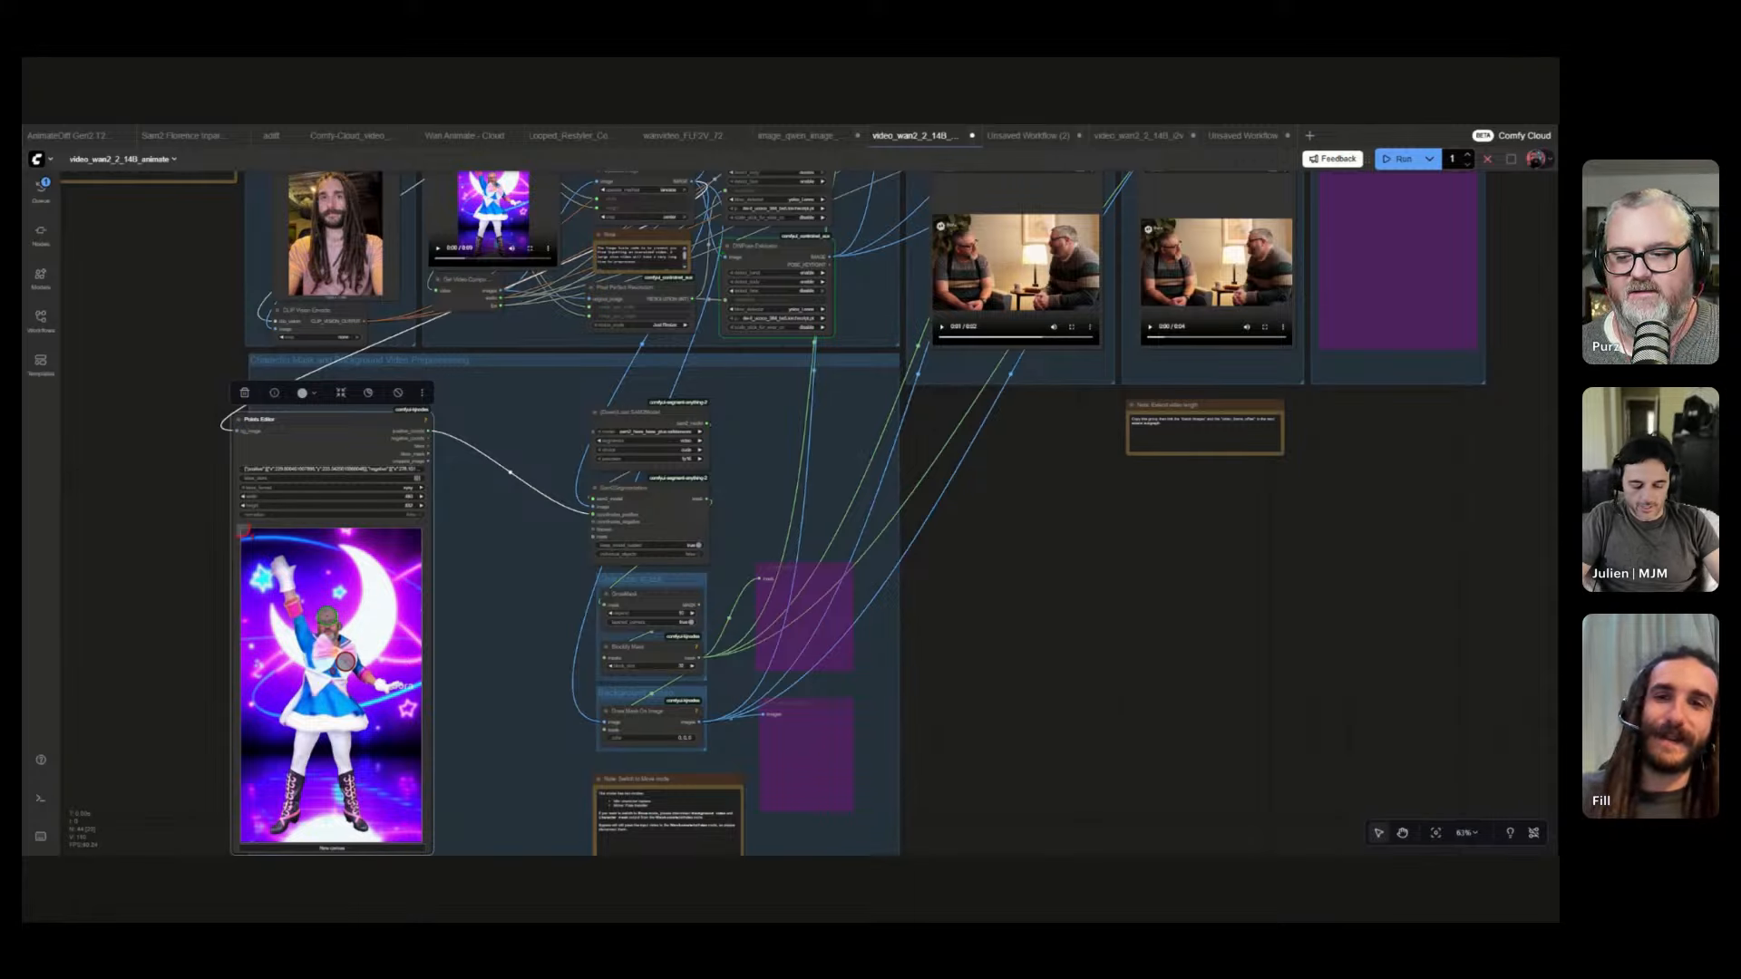
{"action": "key", "text": "q"}
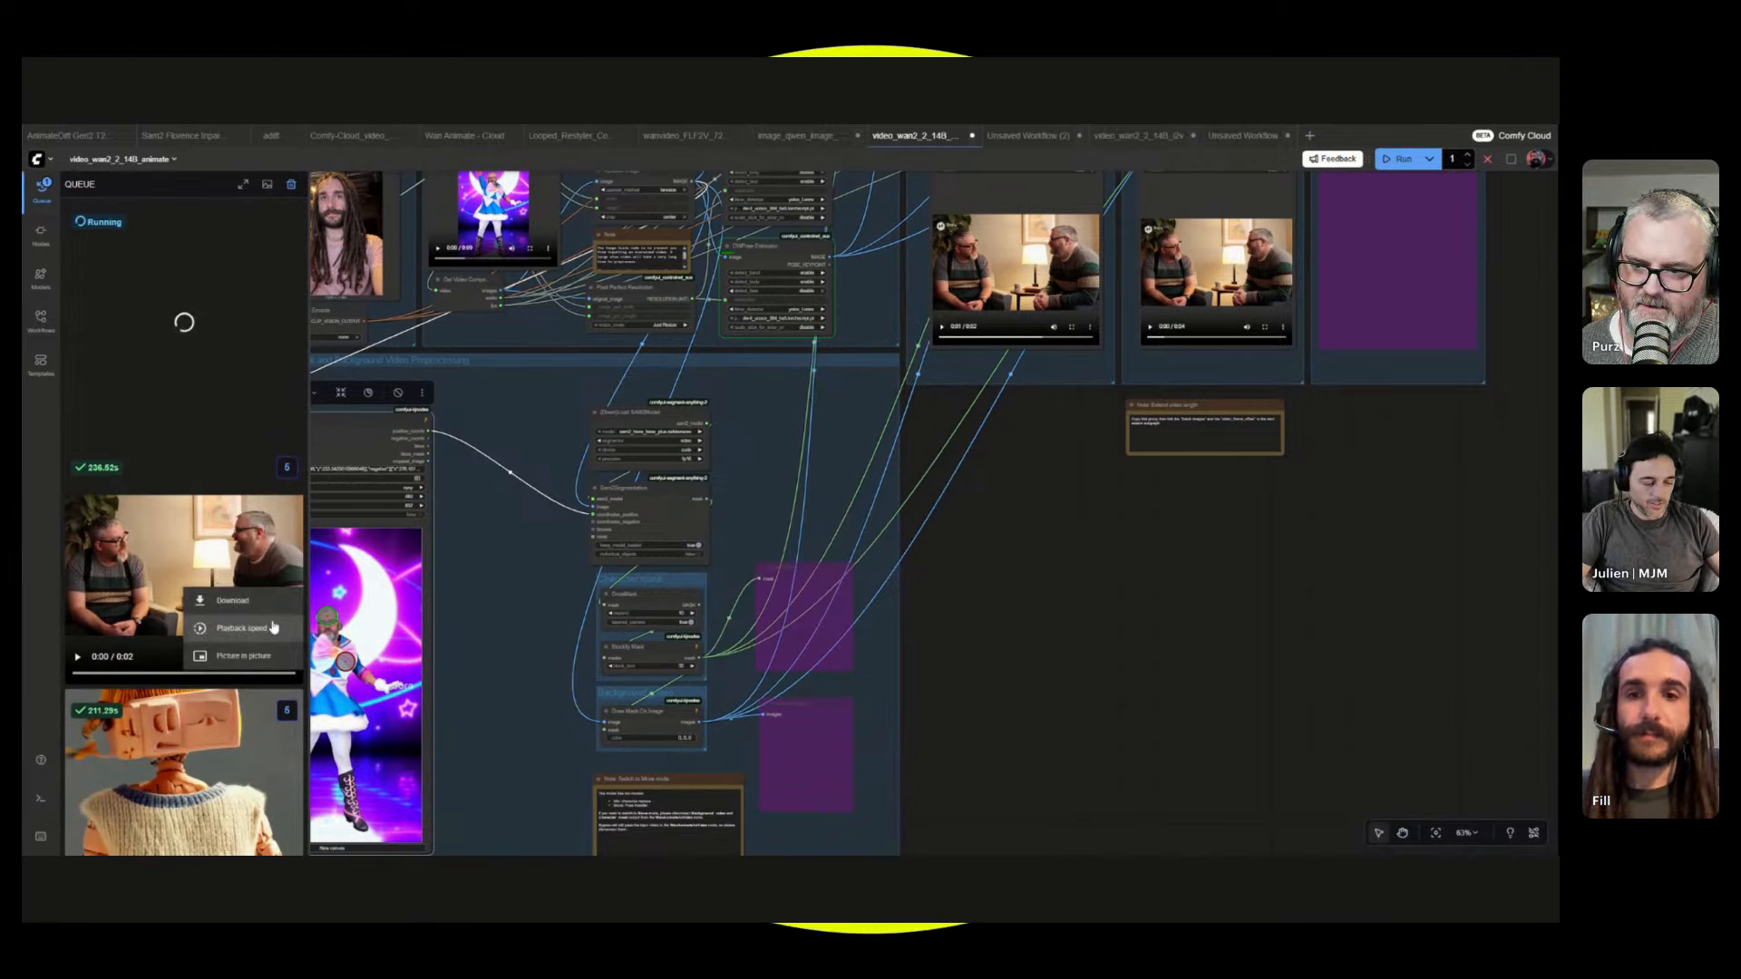
{"action": "left_click", "coordinate": [1292, 699]}
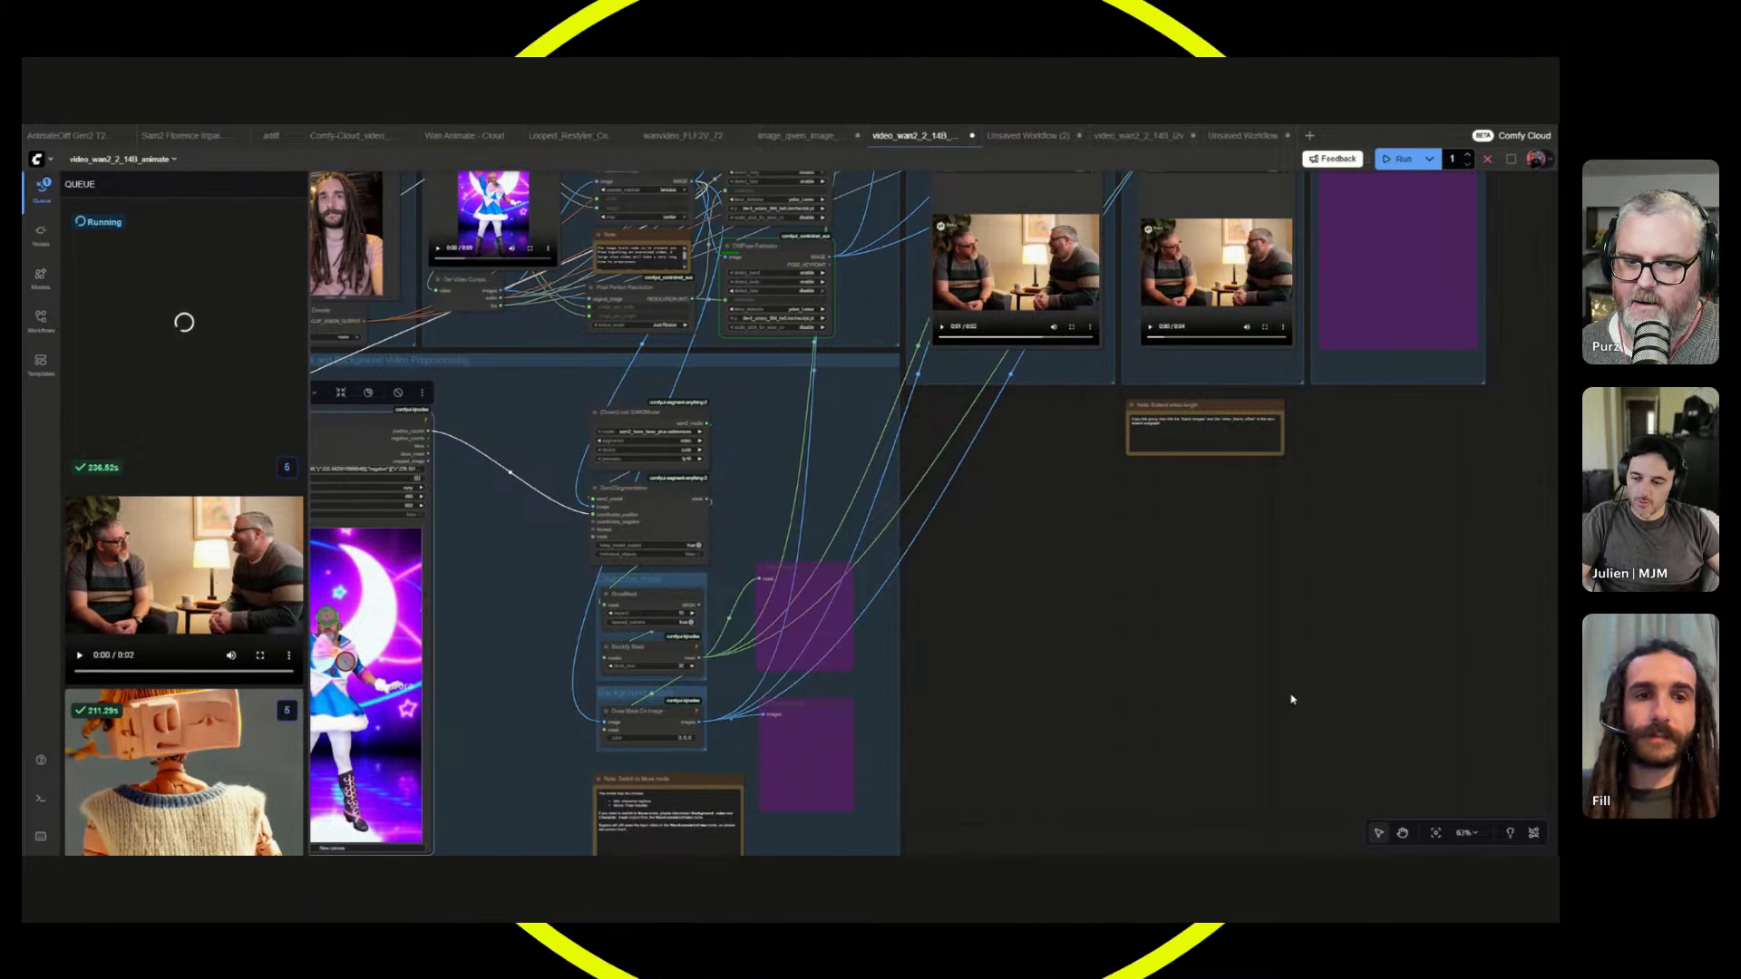
{"action": "left_click", "coordinate": [50, 191]}
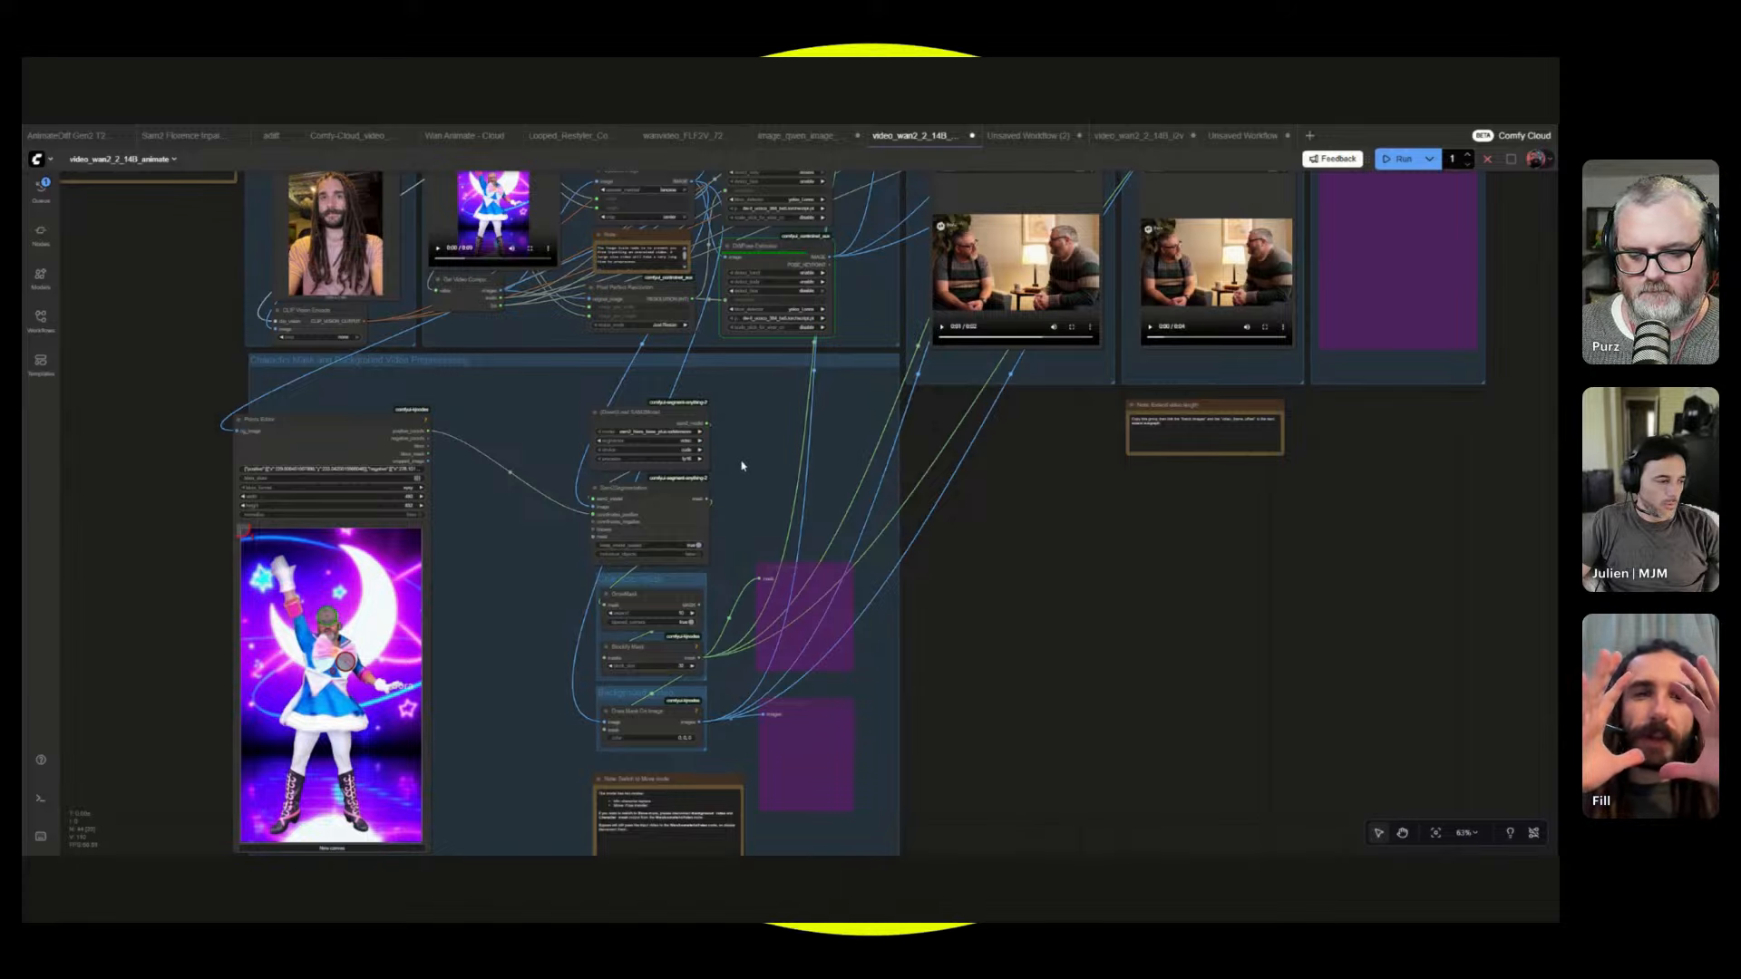
{"action": "scroll", "coordinate": [742, 466], "scroll_direction": "down", "scroll_amount": 2}
{"action": "scroll", "coordinate": [762, 589], "scroll_direction": "up", "scroll_amount": 5}
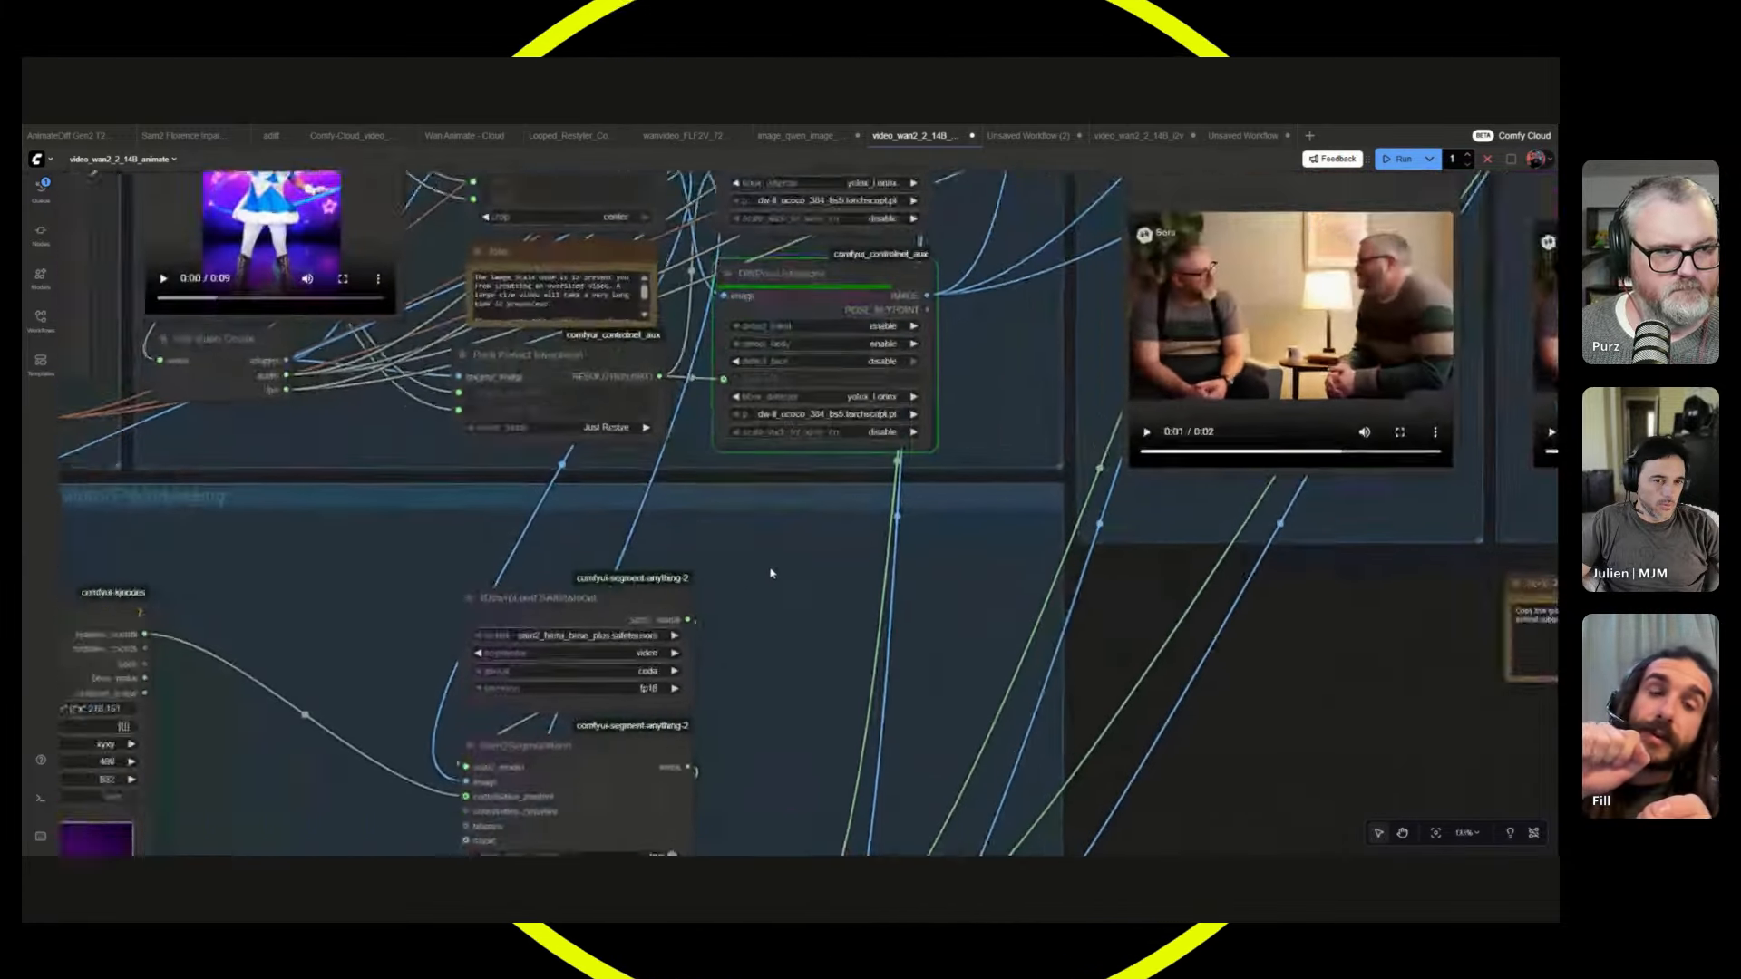
{"action": "scroll", "coordinate": [771, 574], "scroll_direction": "up", "scroll_amount": 3}
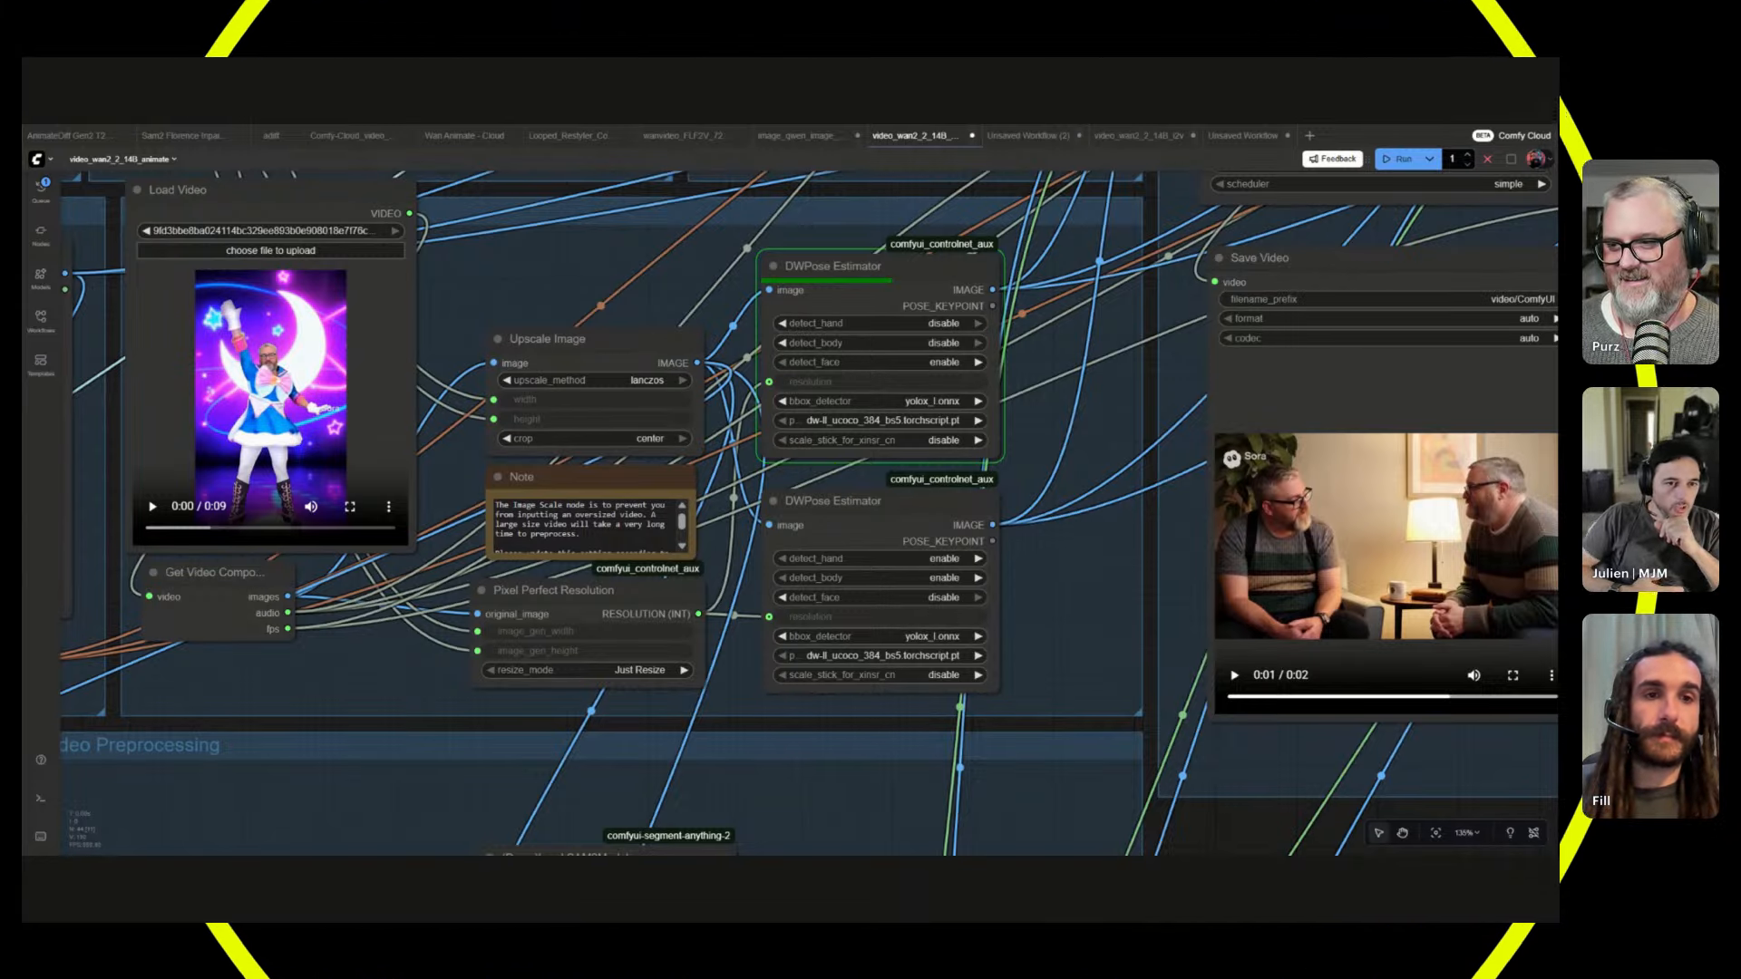
- Browse the Video category of the template library and close the library
{"action": "left_click", "coordinate": [41, 372]}
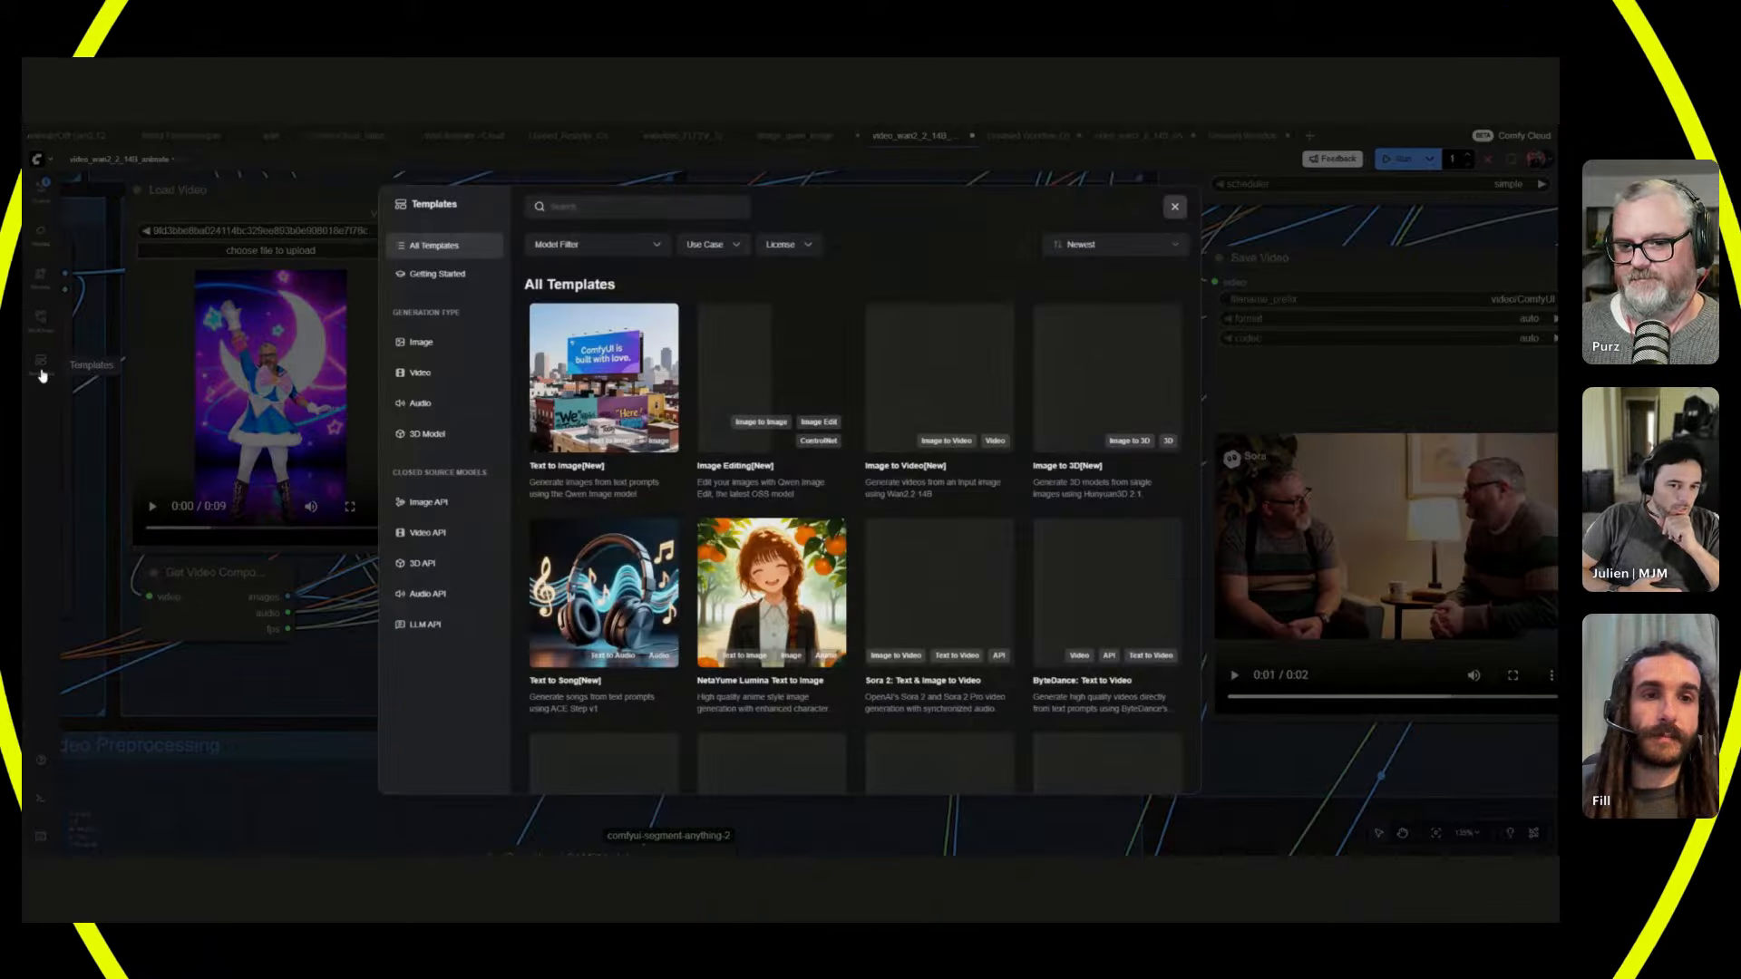
{"action": "left_click", "coordinate": [426, 373]}
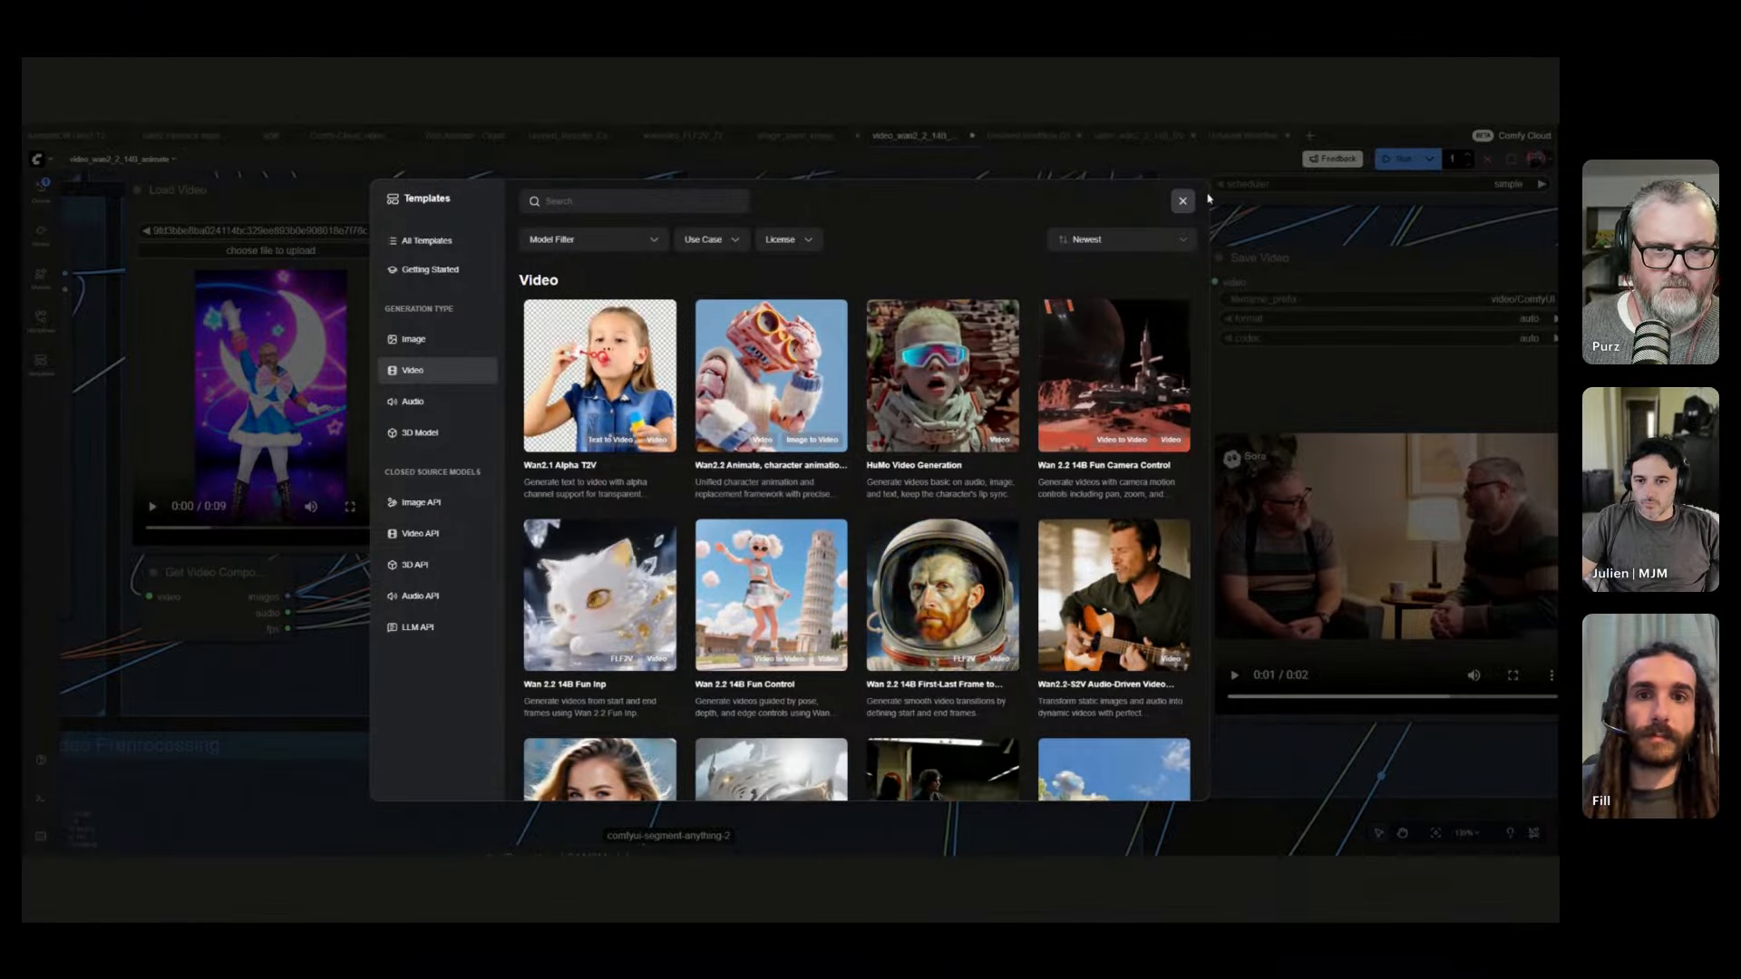
{"action": "key", "text": "Escape"}
- Follow the run through the pose estimation, character mask preprocessing, video sampling and video extend groups
{"action": "scroll", "coordinate": [1006, 541], "scroll_direction": "down", "scroll_amount": 6}
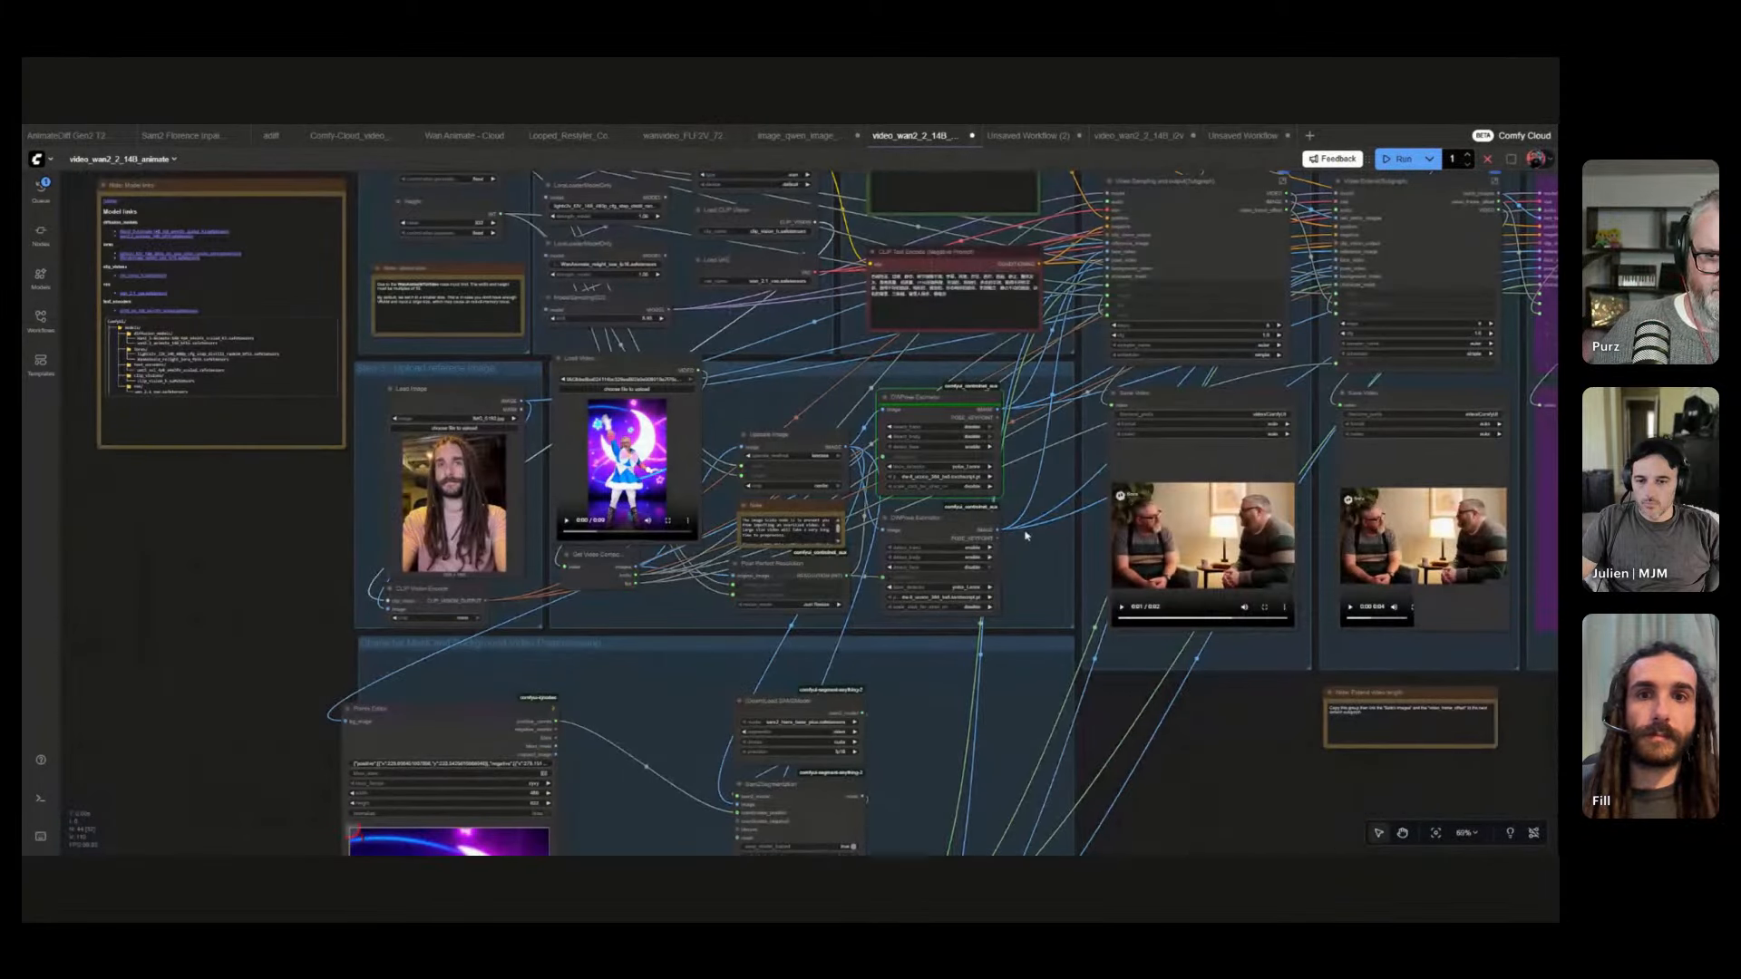
{"action": "left_click_drag", "start_coordinate": [999, 558], "coordinate": [951, 585]}
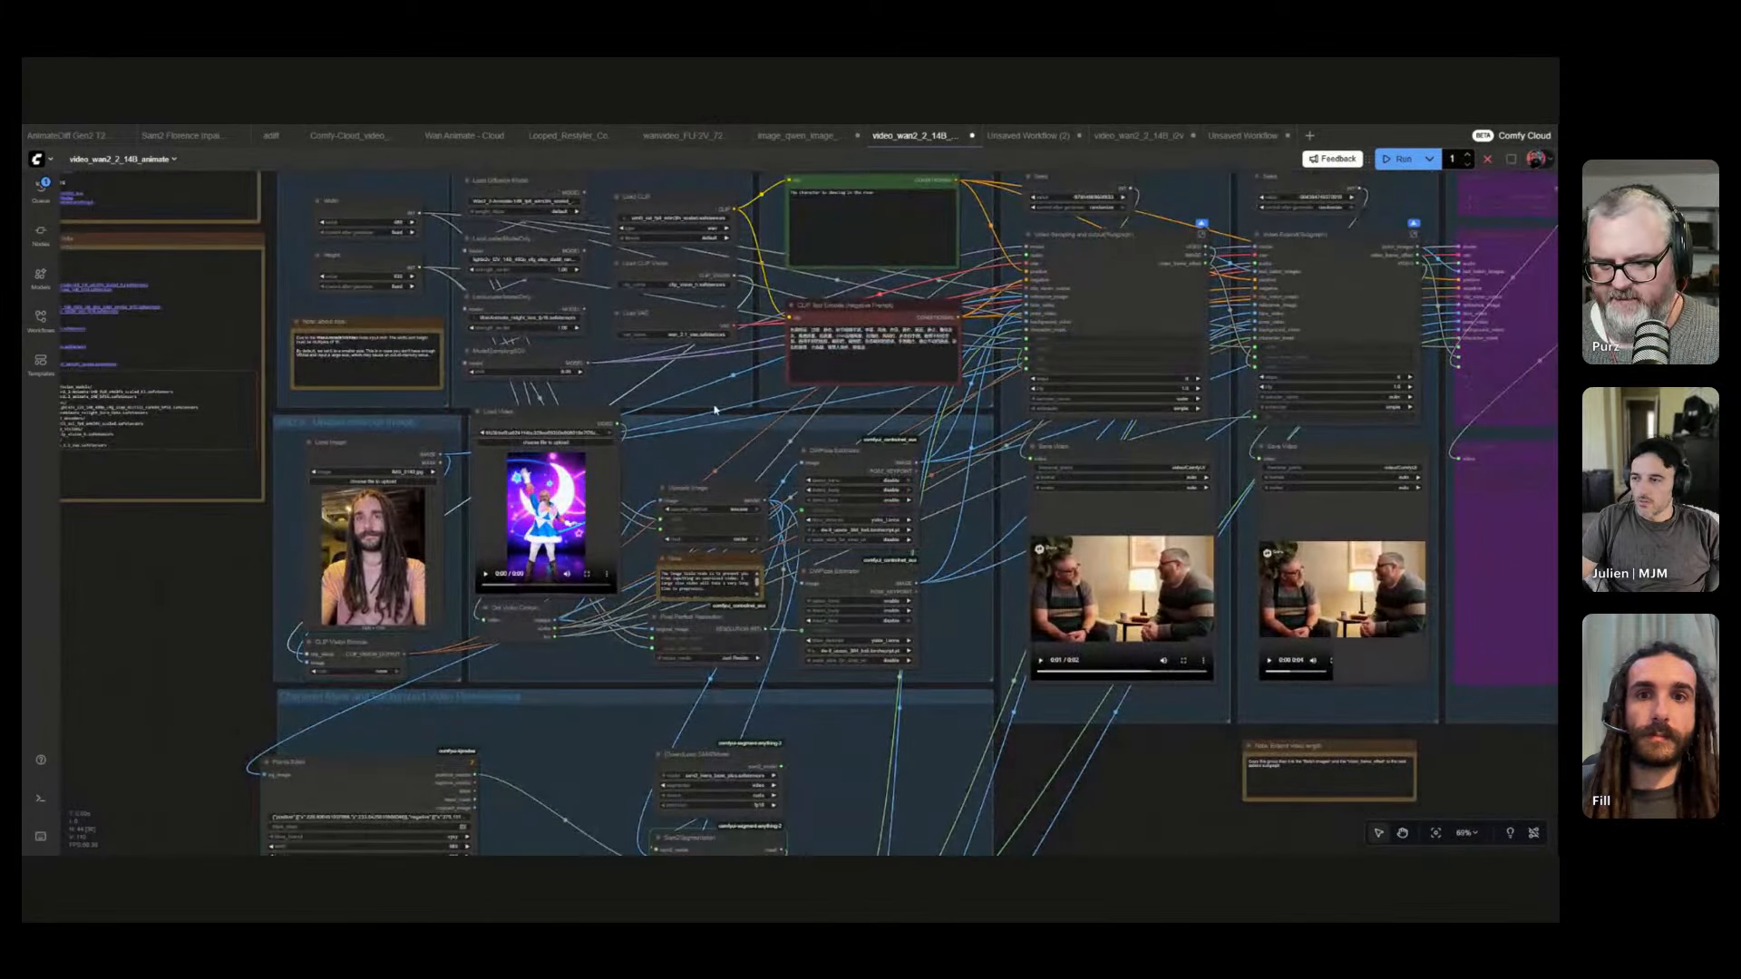
{"action": "scroll", "coordinate": [547, 706], "scroll_direction": "down", "scroll_amount": 5}
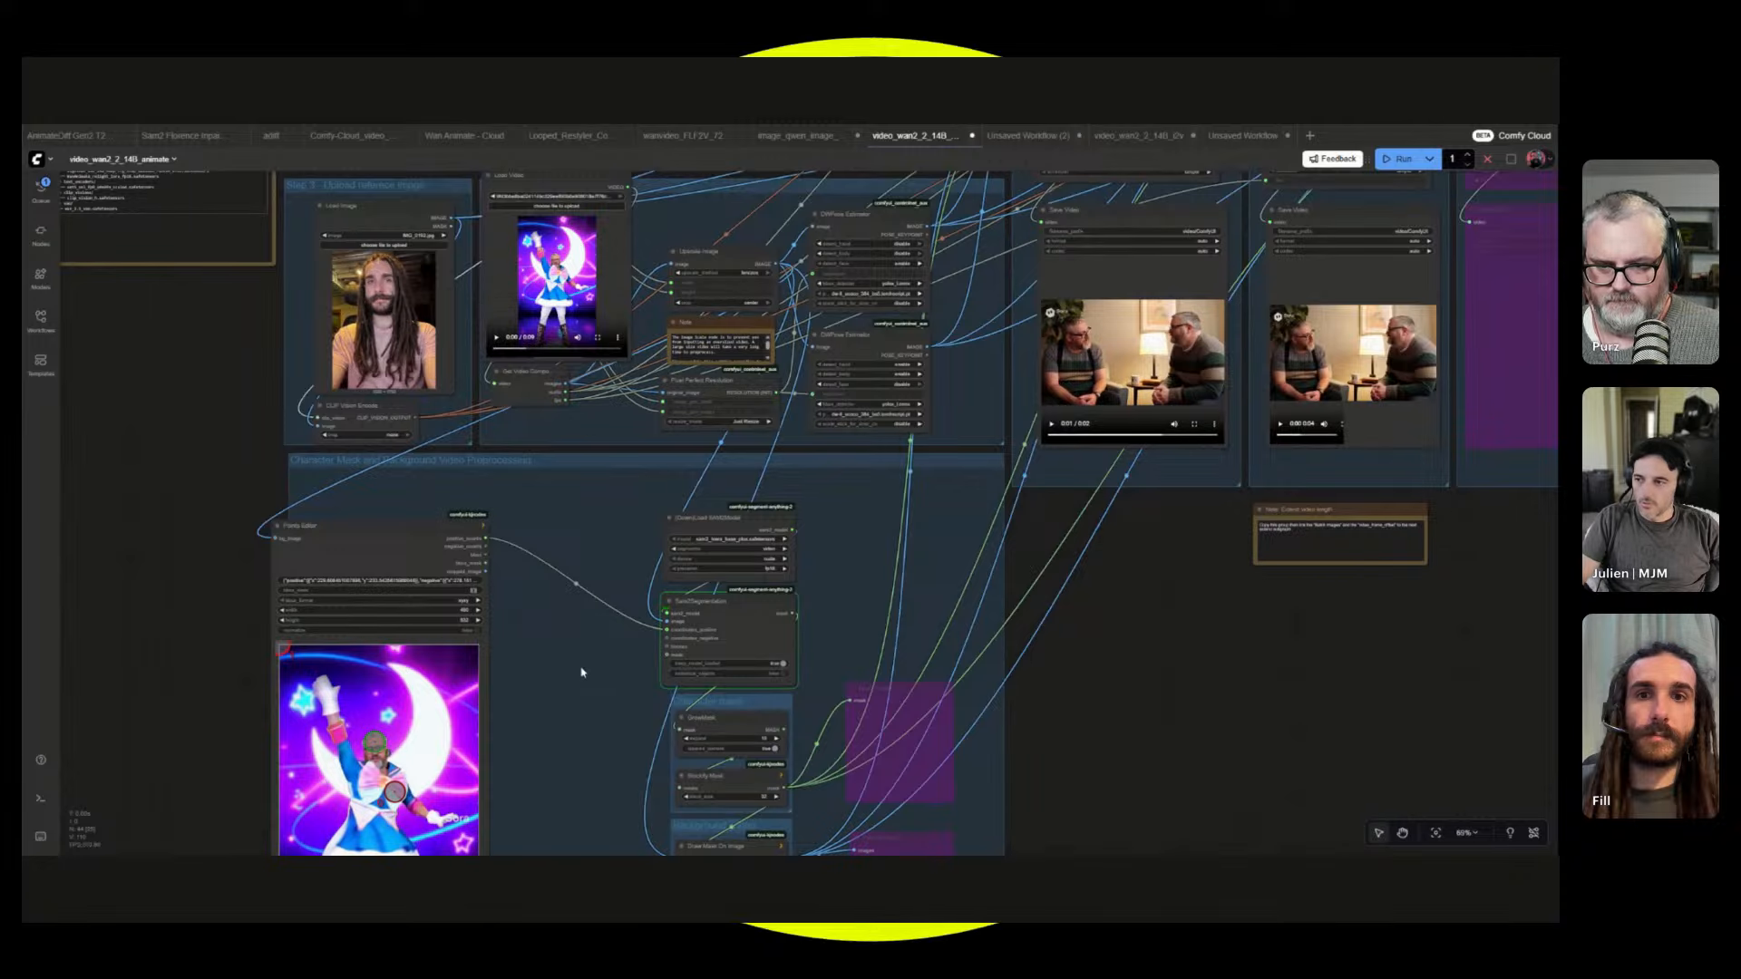
{"action": "left_click_drag", "start_coordinate": [591, 661], "coordinate": [605, 505]}
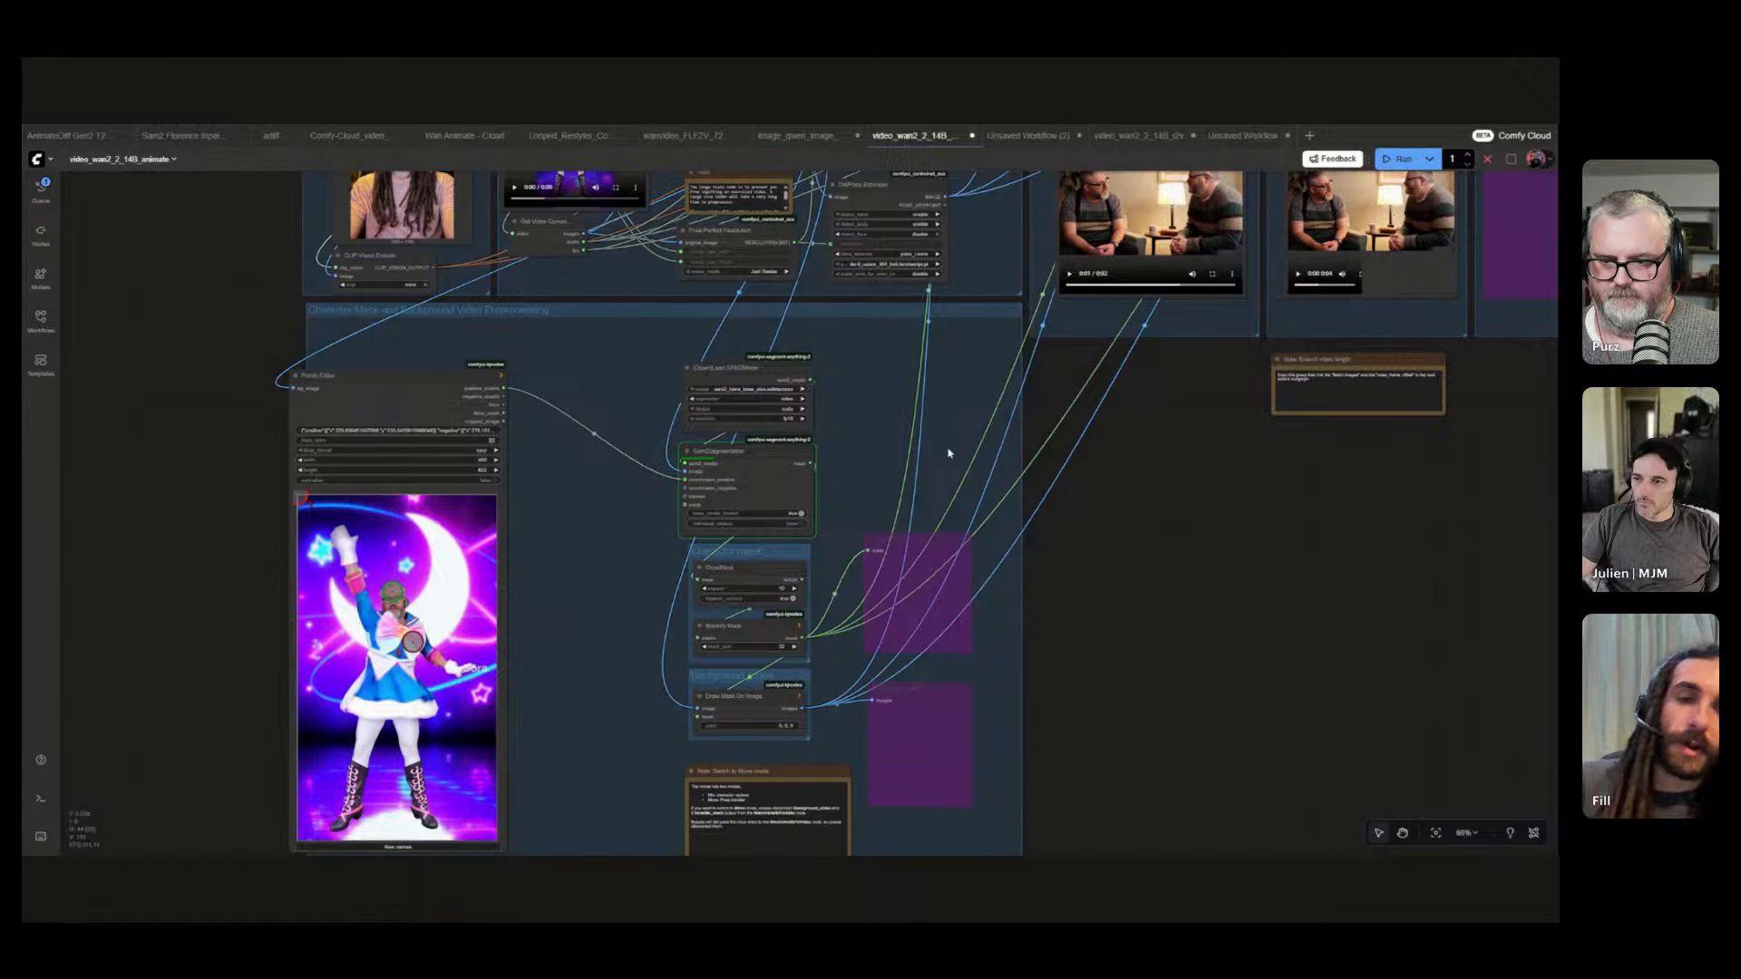
{"action": "left_click_drag", "start_coordinate": [928, 480], "coordinate": [812, 610]}
{"action": "scroll", "coordinate": [813, 609], "scroll_direction": "down", "scroll_amount": 2}
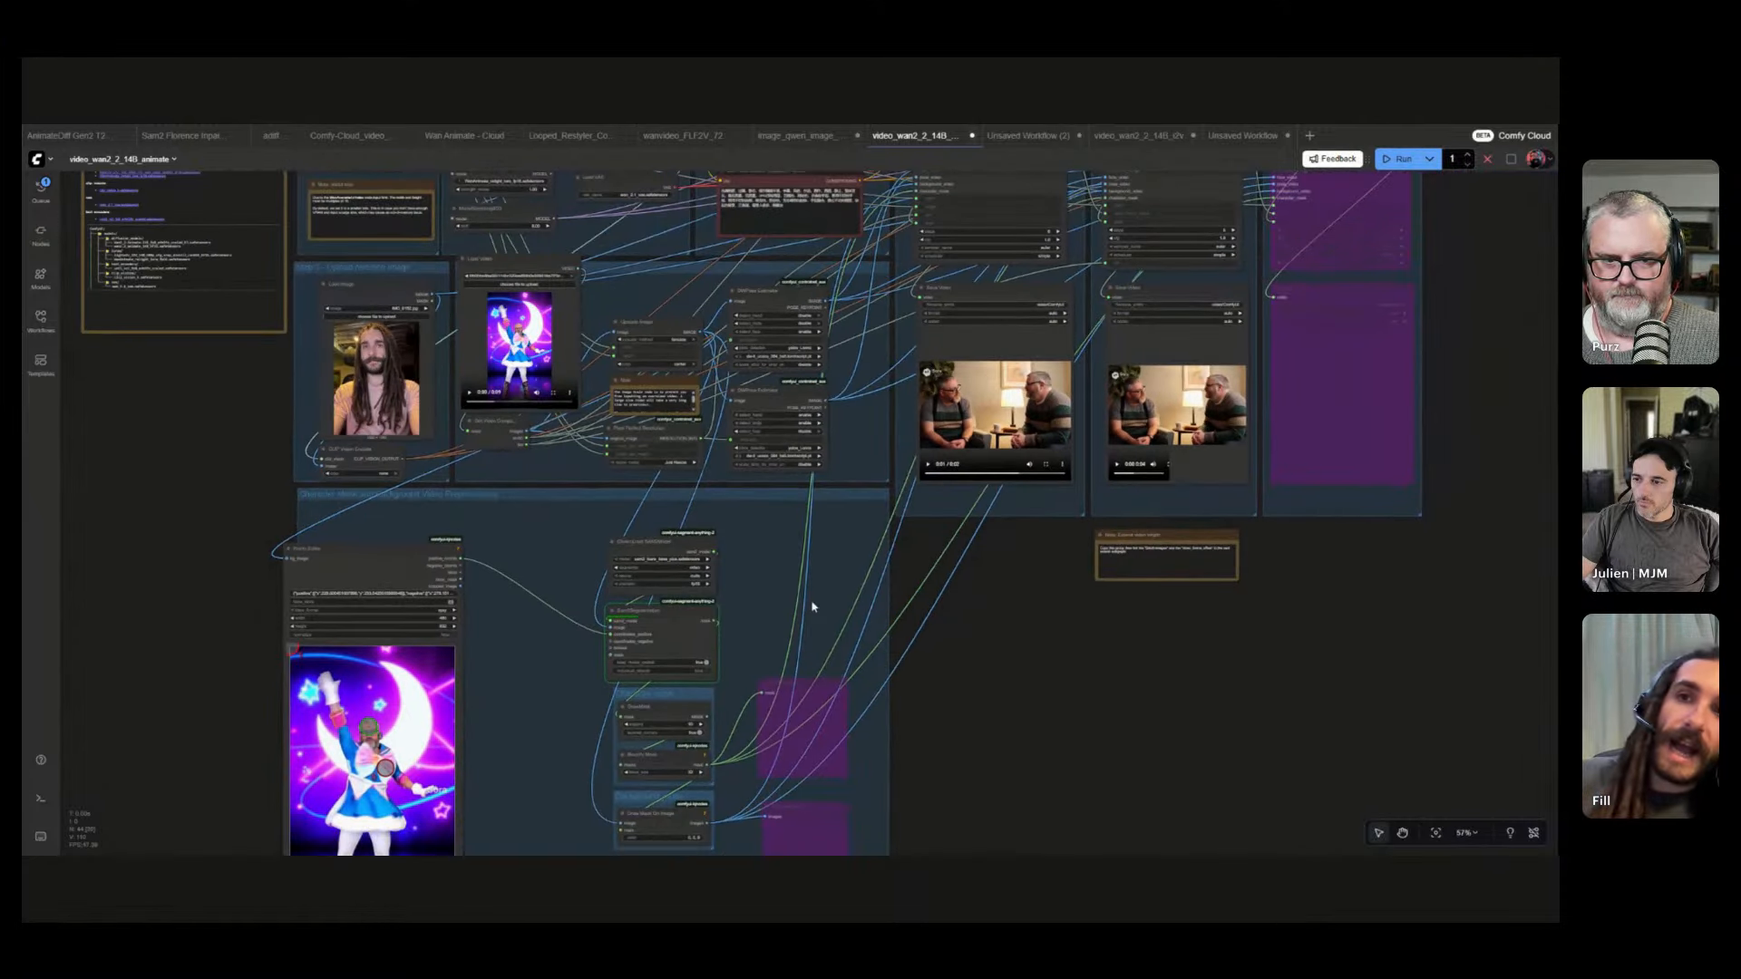
{"action": "scroll", "coordinate": [869, 544], "scroll_direction": "up", "scroll_amount": 3}
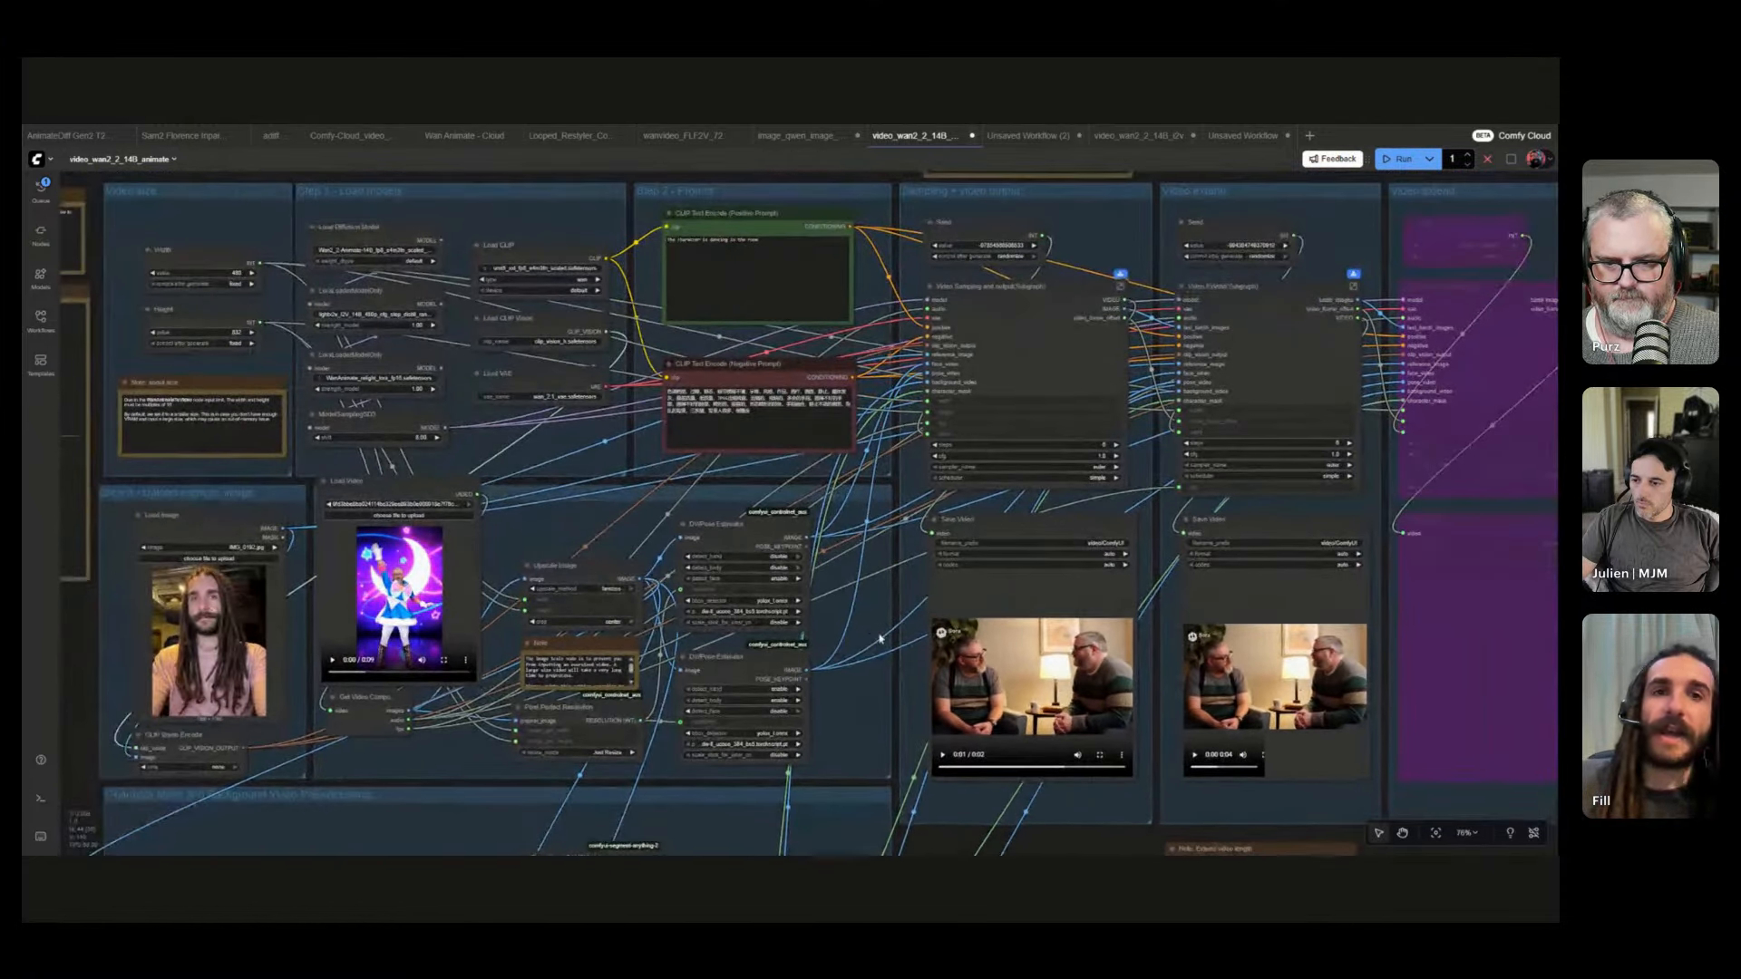
{"action": "scroll", "coordinate": [880, 631], "scroll_direction": "up", "scroll_amount": 2}
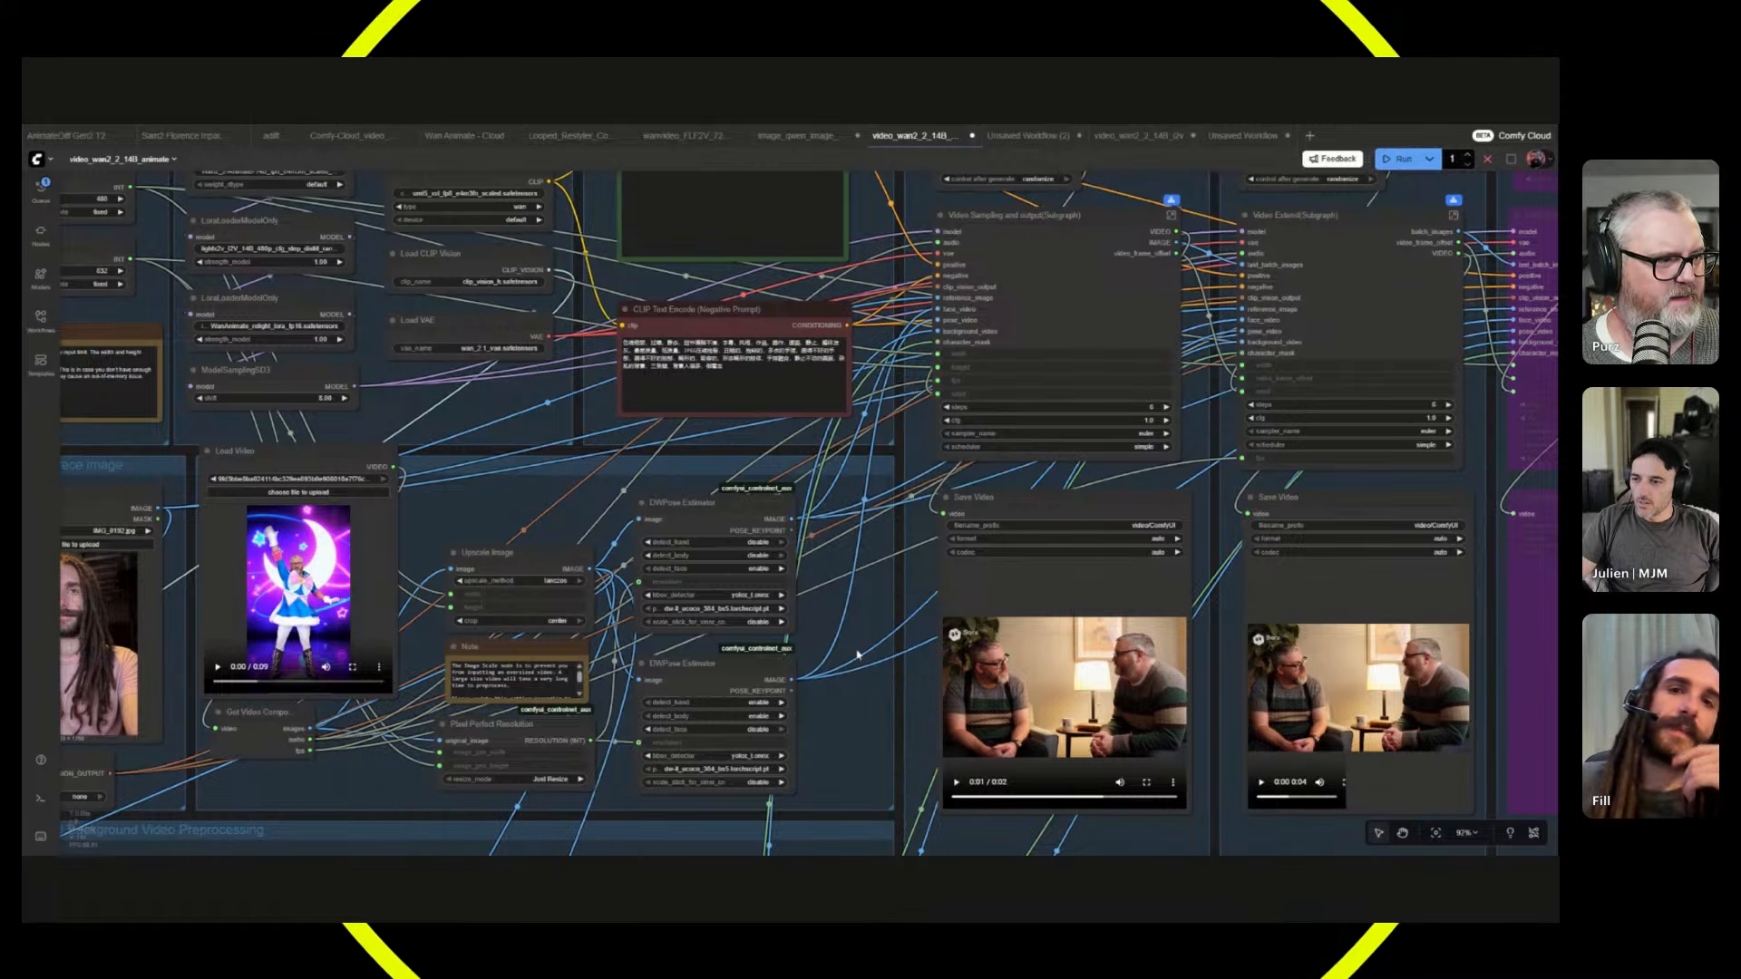
{"action": "scroll", "coordinate": [857, 653], "scroll_direction": "down", "scroll_amount": 2}
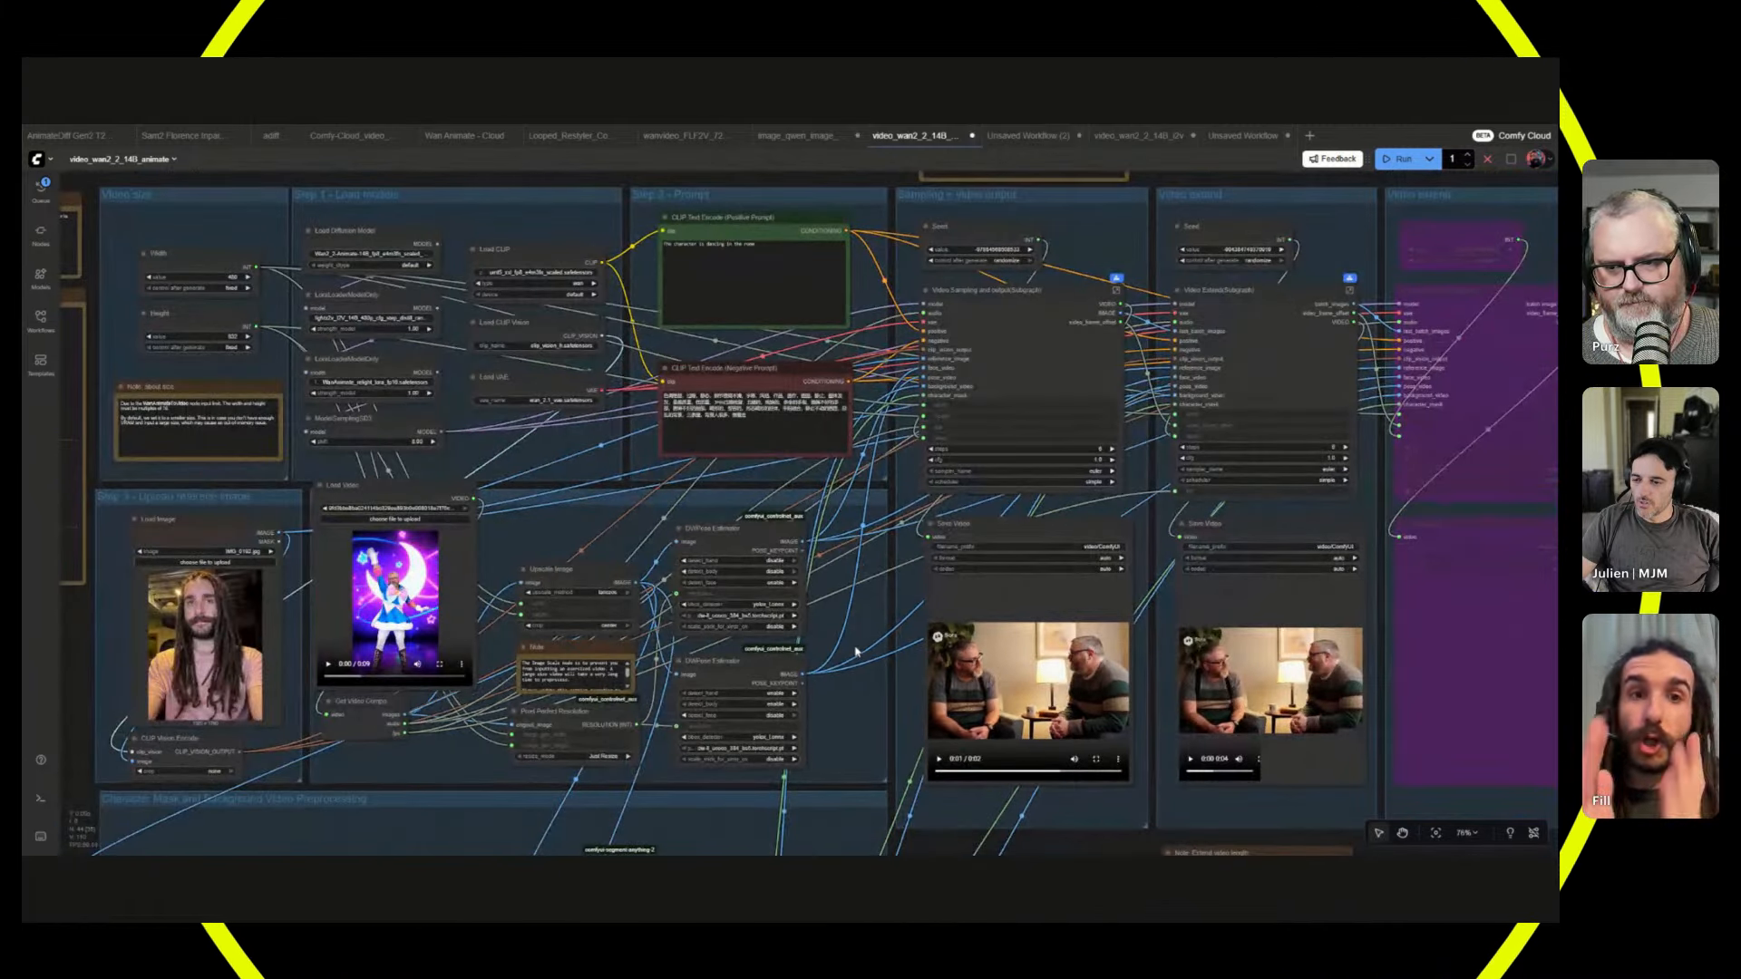
{"action": "scroll", "coordinate": [857, 653], "scroll_direction": "up", "scroll_amount": 1}
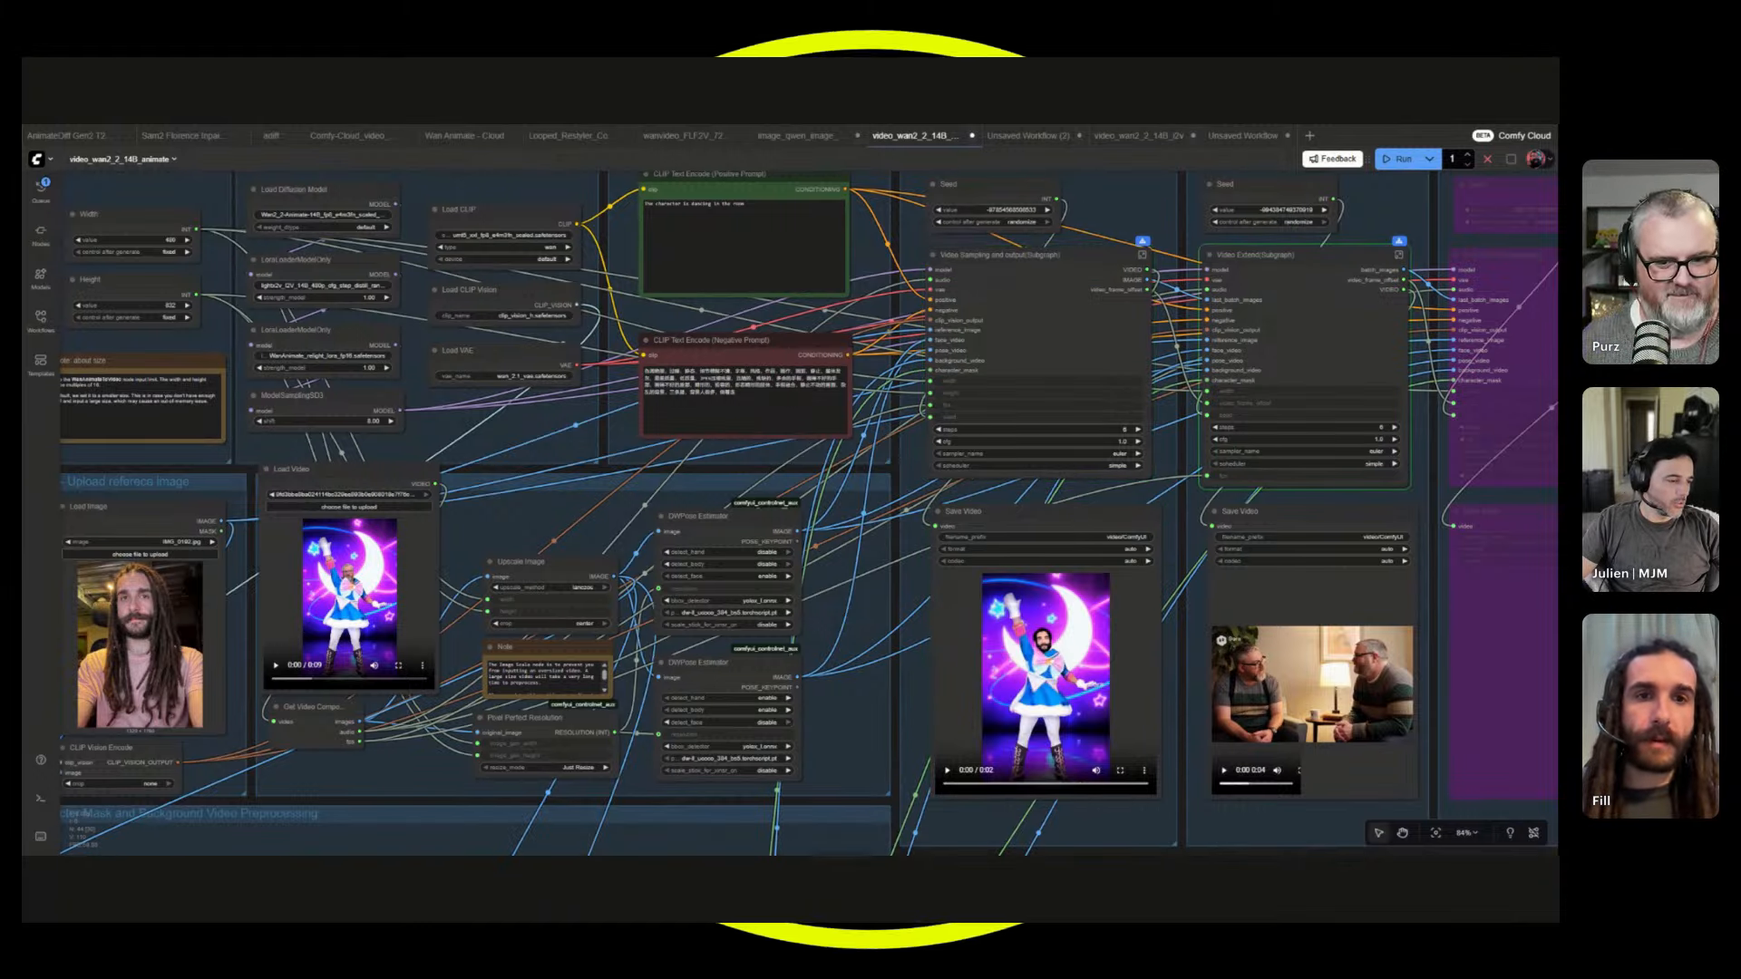
- Play the generated video in the first Save Video node and scrub through it in full screen
{"action": "scroll", "coordinate": [1170, 835], "scroll_direction": "up", "scroll_amount": 8}
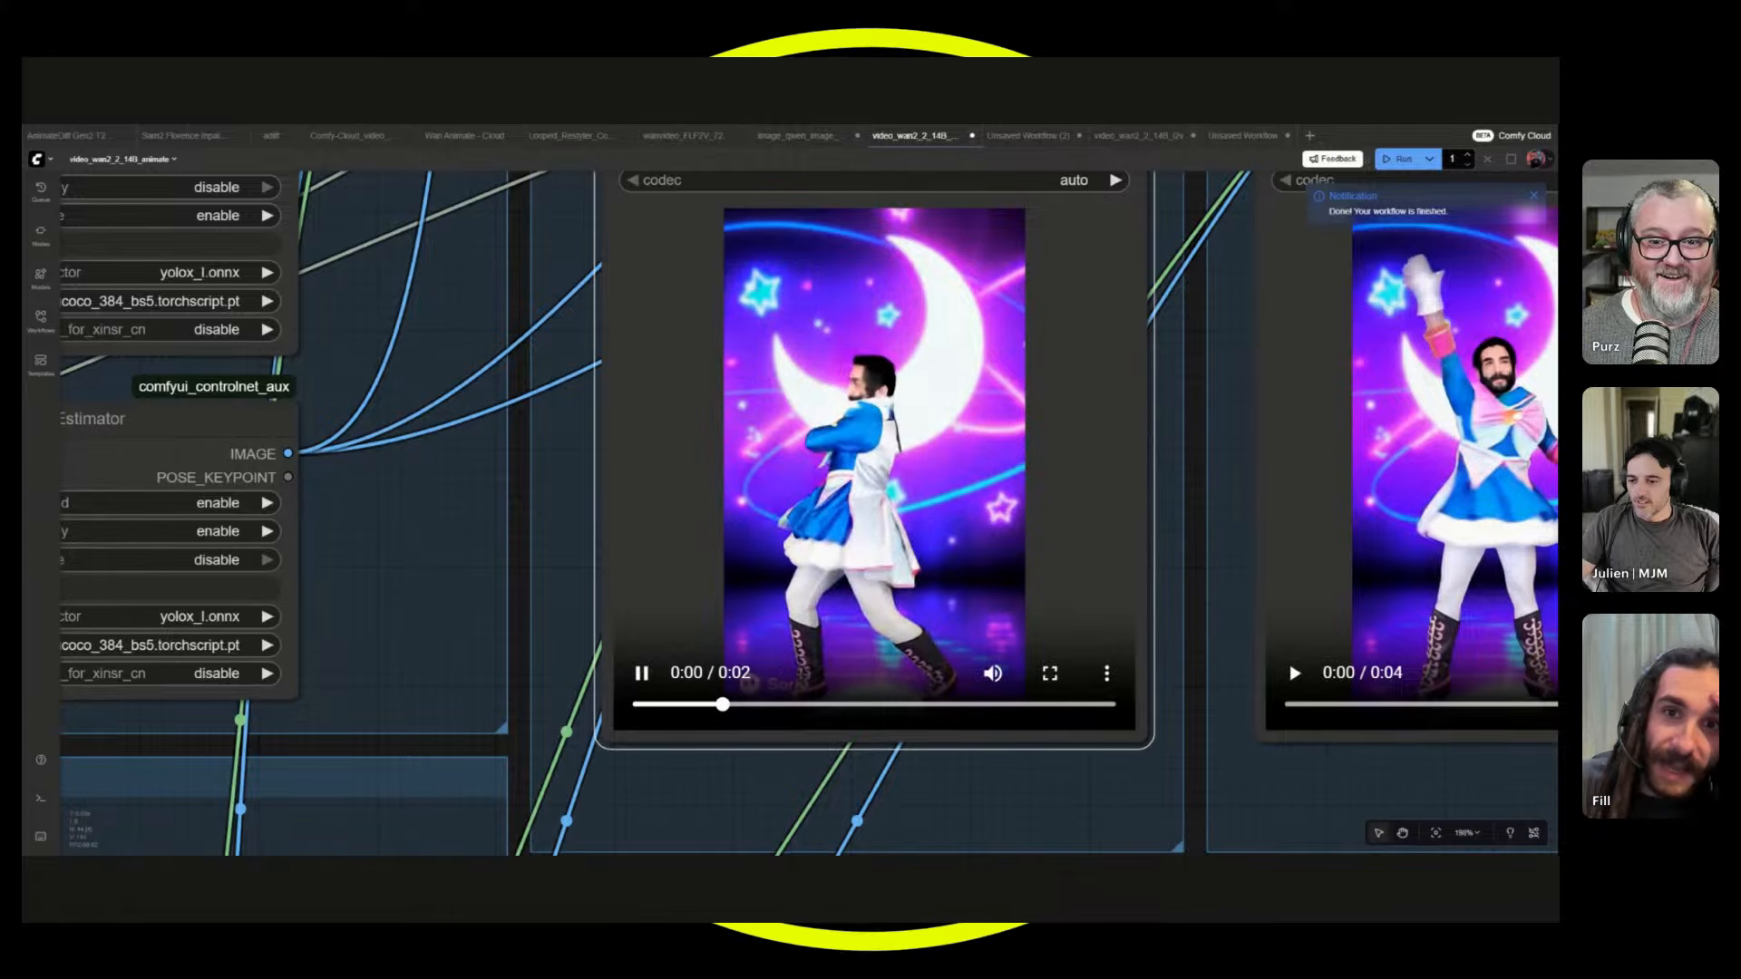
{"action": "left_click", "coordinate": [1000, 476]}
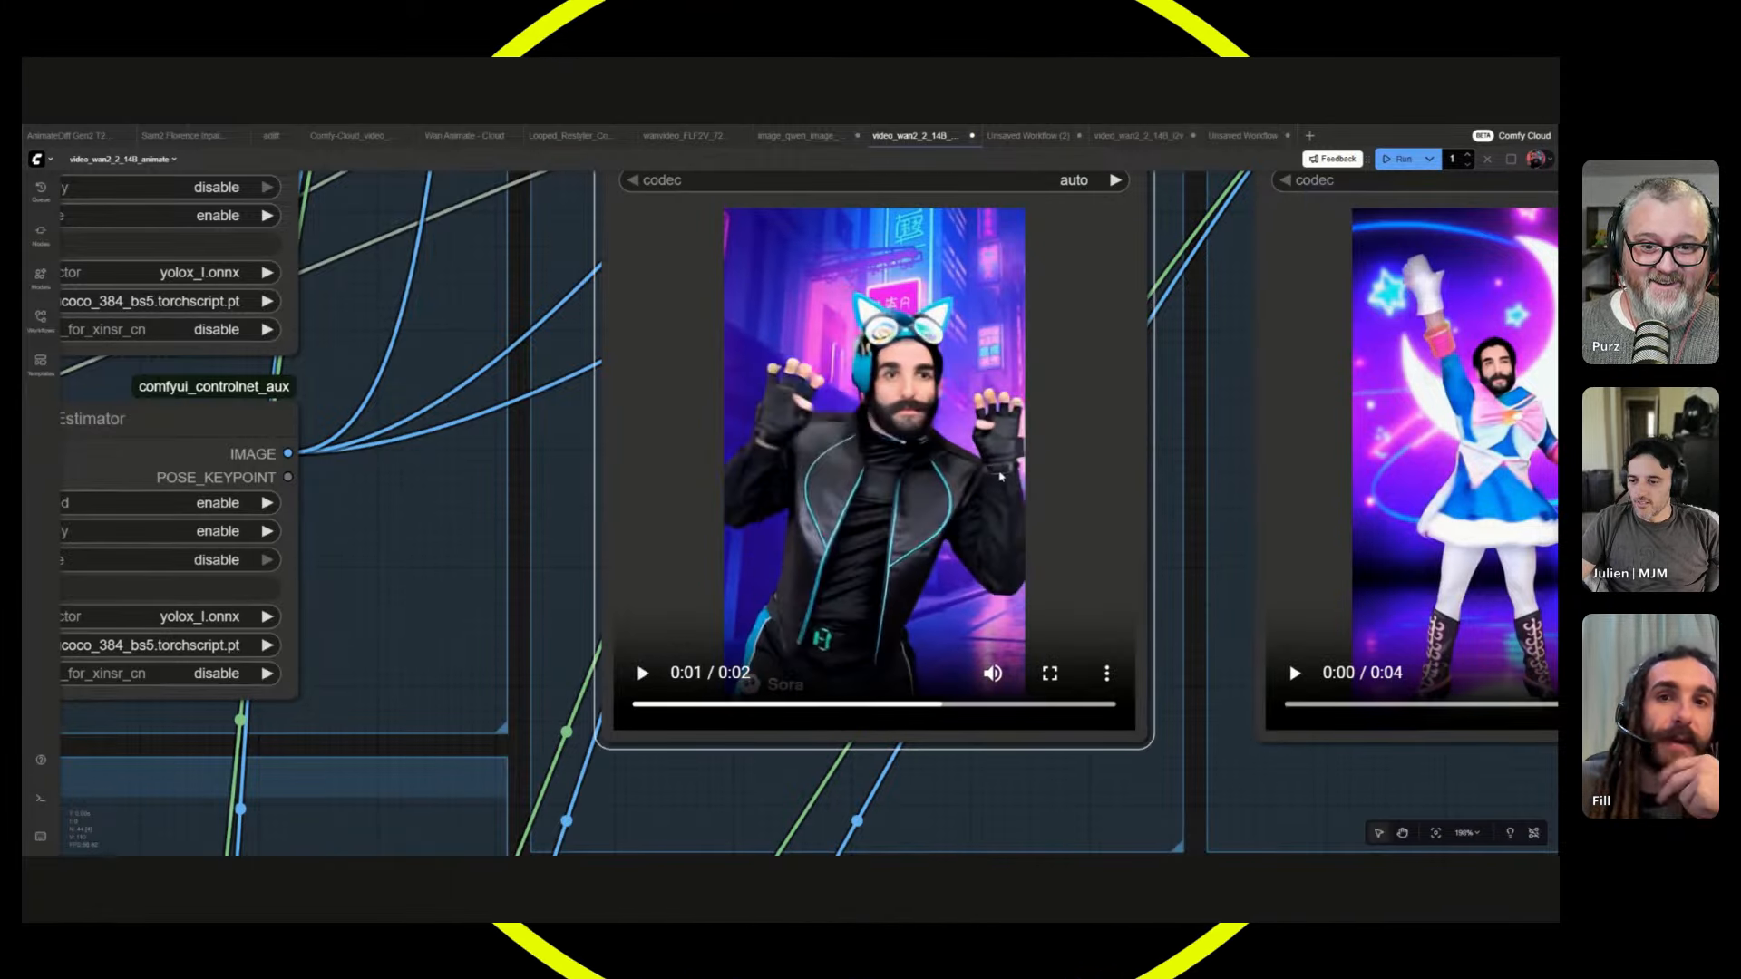
{"action": "scroll", "coordinate": [1000, 476], "scroll_direction": "down", "scroll_amount": 3}
{"action": "left_click", "coordinate": [999, 476]}
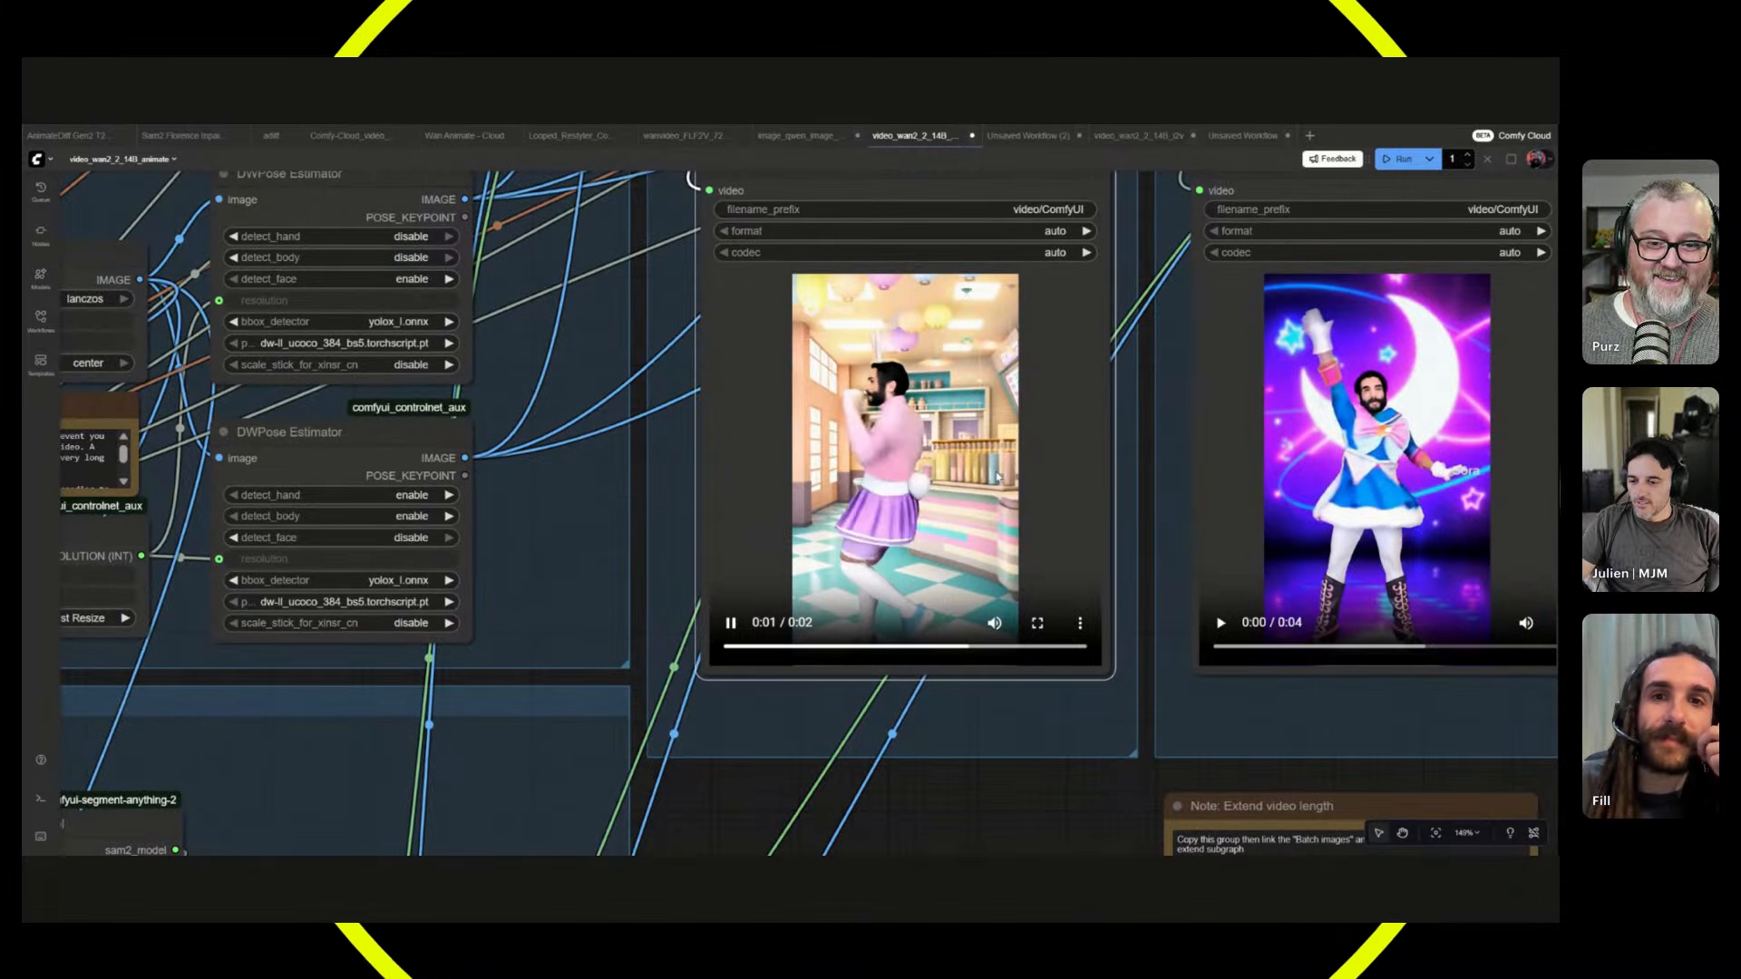
{"action": "left_click", "coordinate": [1038, 623]}
{"action": "left_click", "coordinate": [907, 703]}
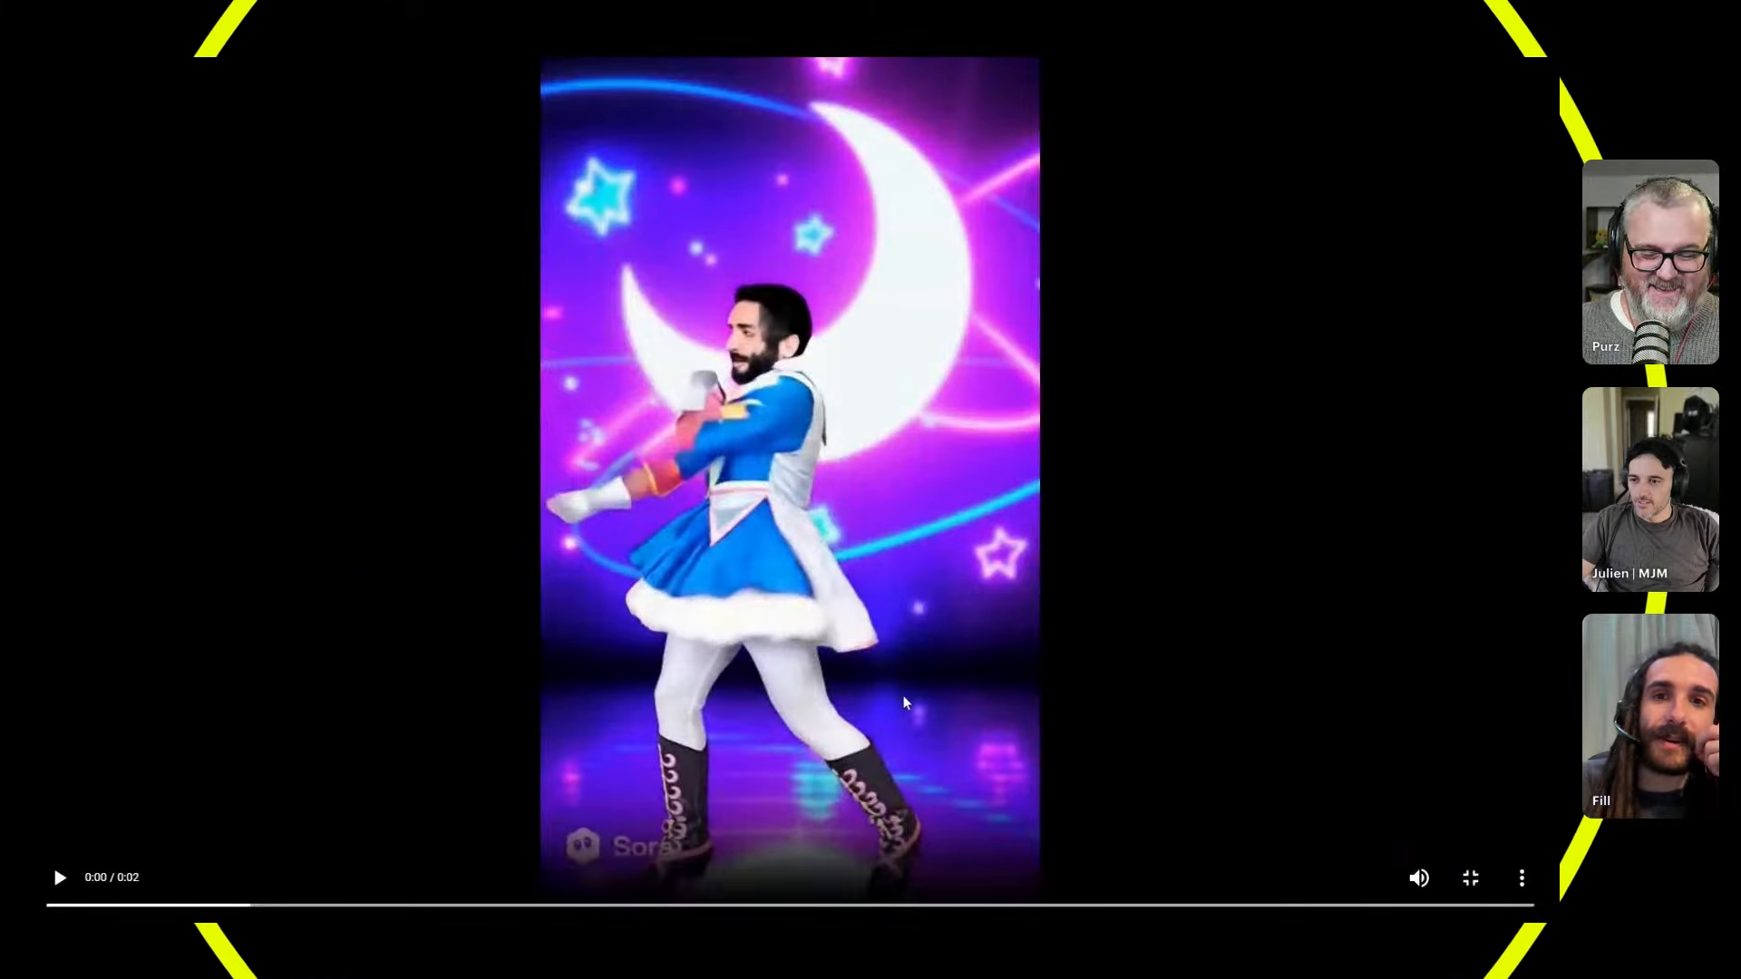
{"action": "left_click", "coordinate": [786, 906]}
{"action": "left_click_drag", "start_coordinate": [785, 907], "coordinate": [855, 907]}
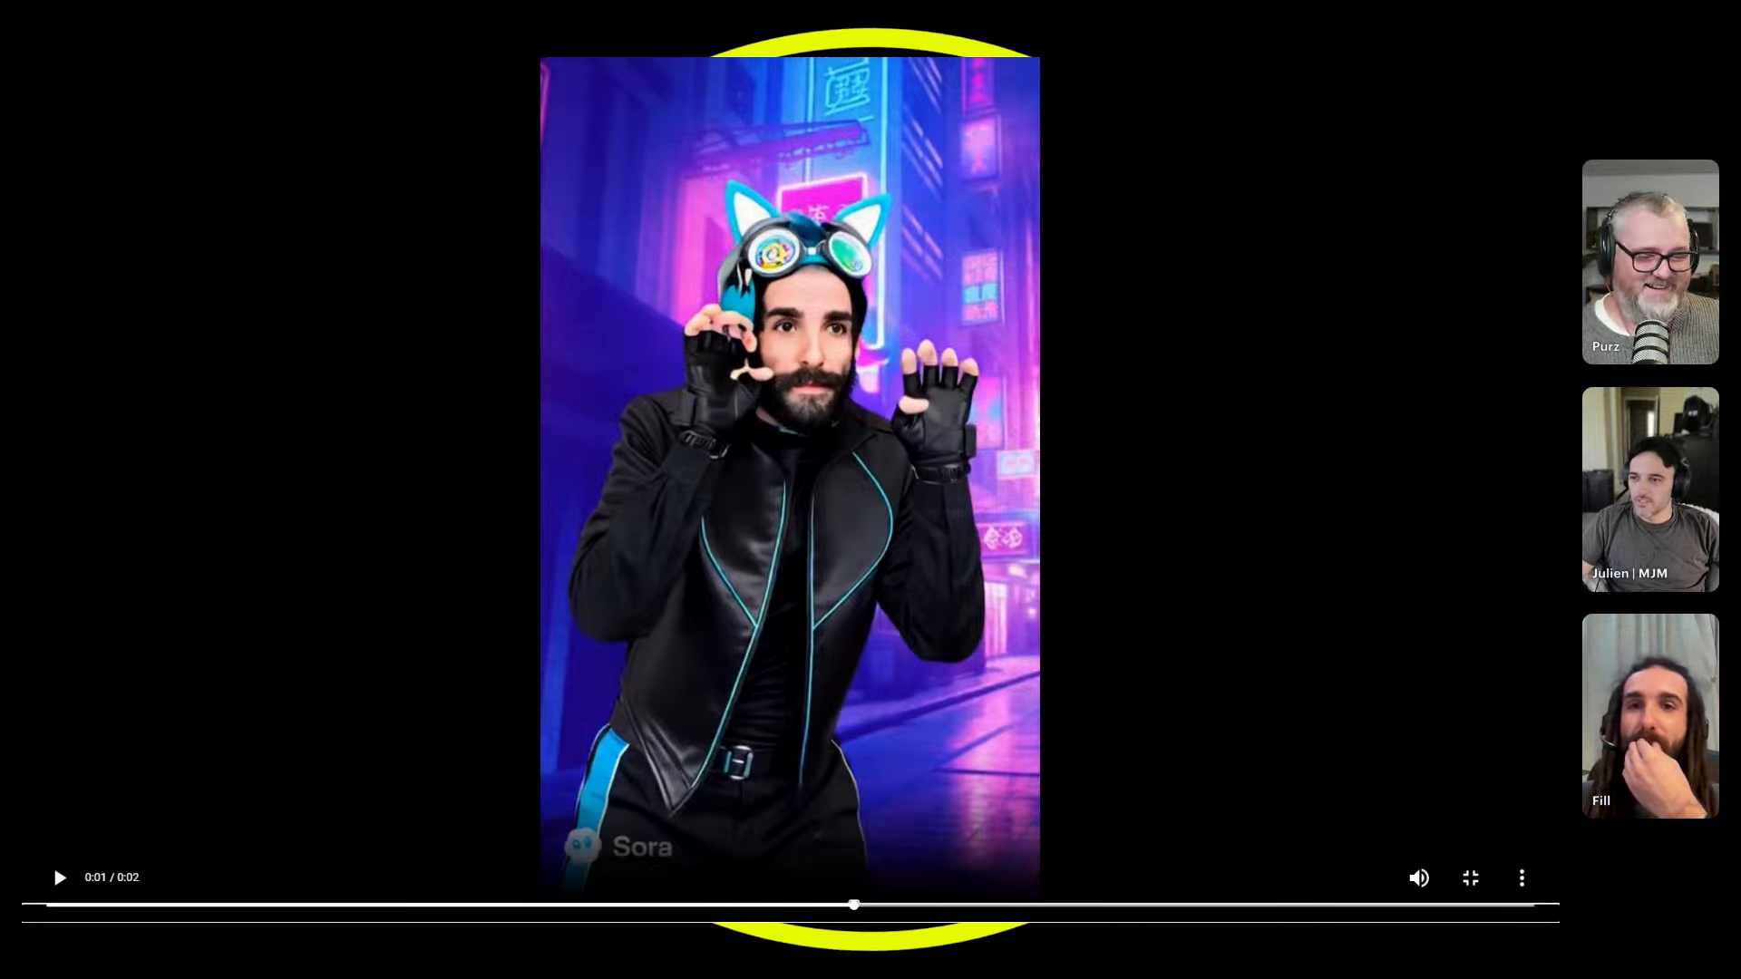
{"action": "key", "text": "Escape"}
{"action": "left_click", "coordinate": [957, 408]}
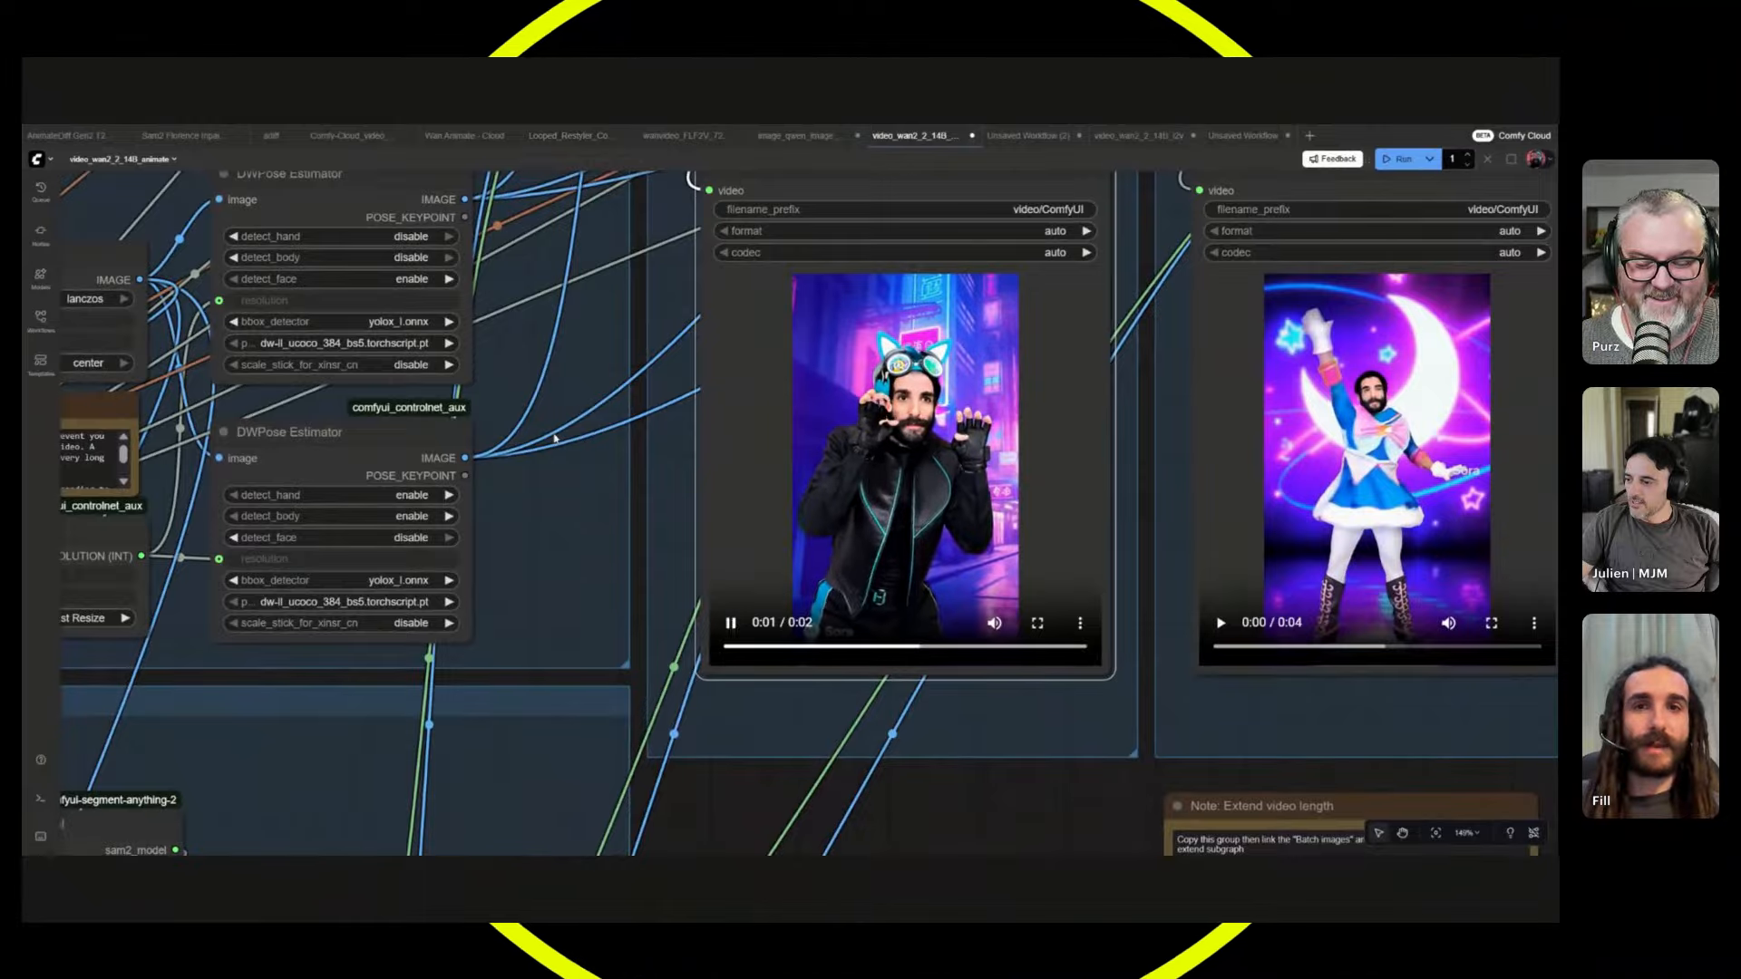
- Watch the extended video from the second Save Video node in full screen
{"action": "scroll", "coordinate": [562, 426], "scroll_direction": "down", "scroll_amount": 4}
{"action": "left_click_drag", "start_coordinate": [563, 408], "coordinate": [688, 521]}
{"action": "scroll", "coordinate": [472, 449], "scroll_direction": "down", "scroll_amount": 5}
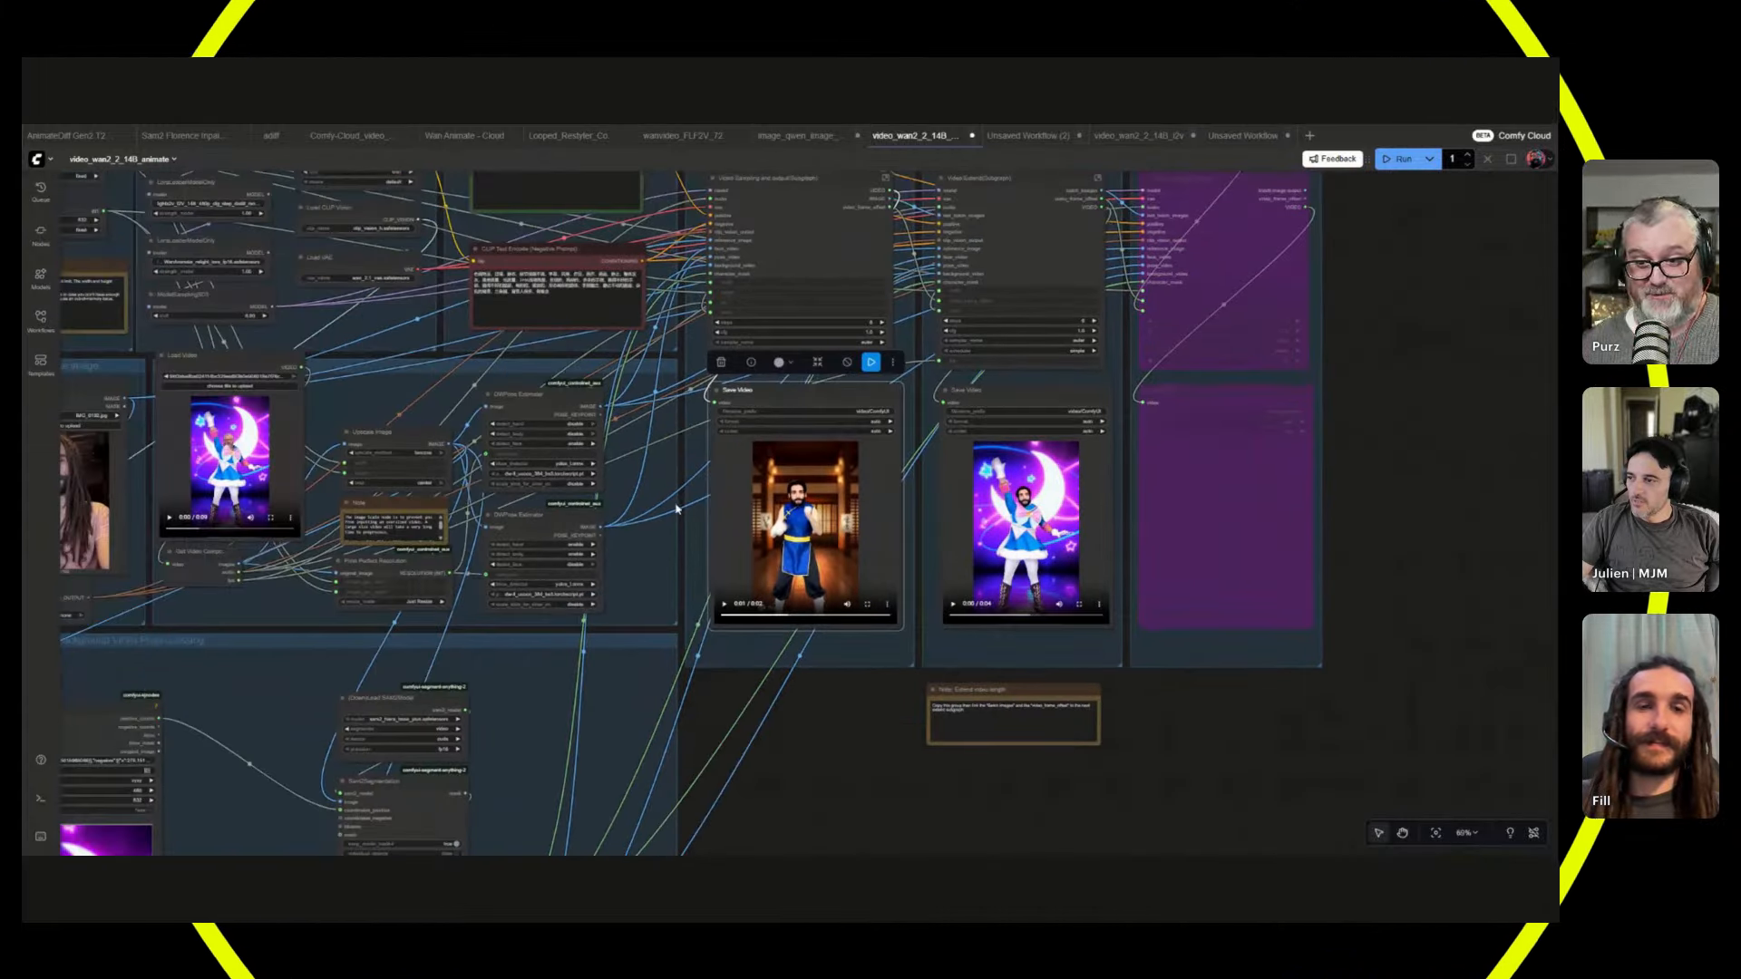
{"action": "left_click", "coordinate": [1067, 603]}
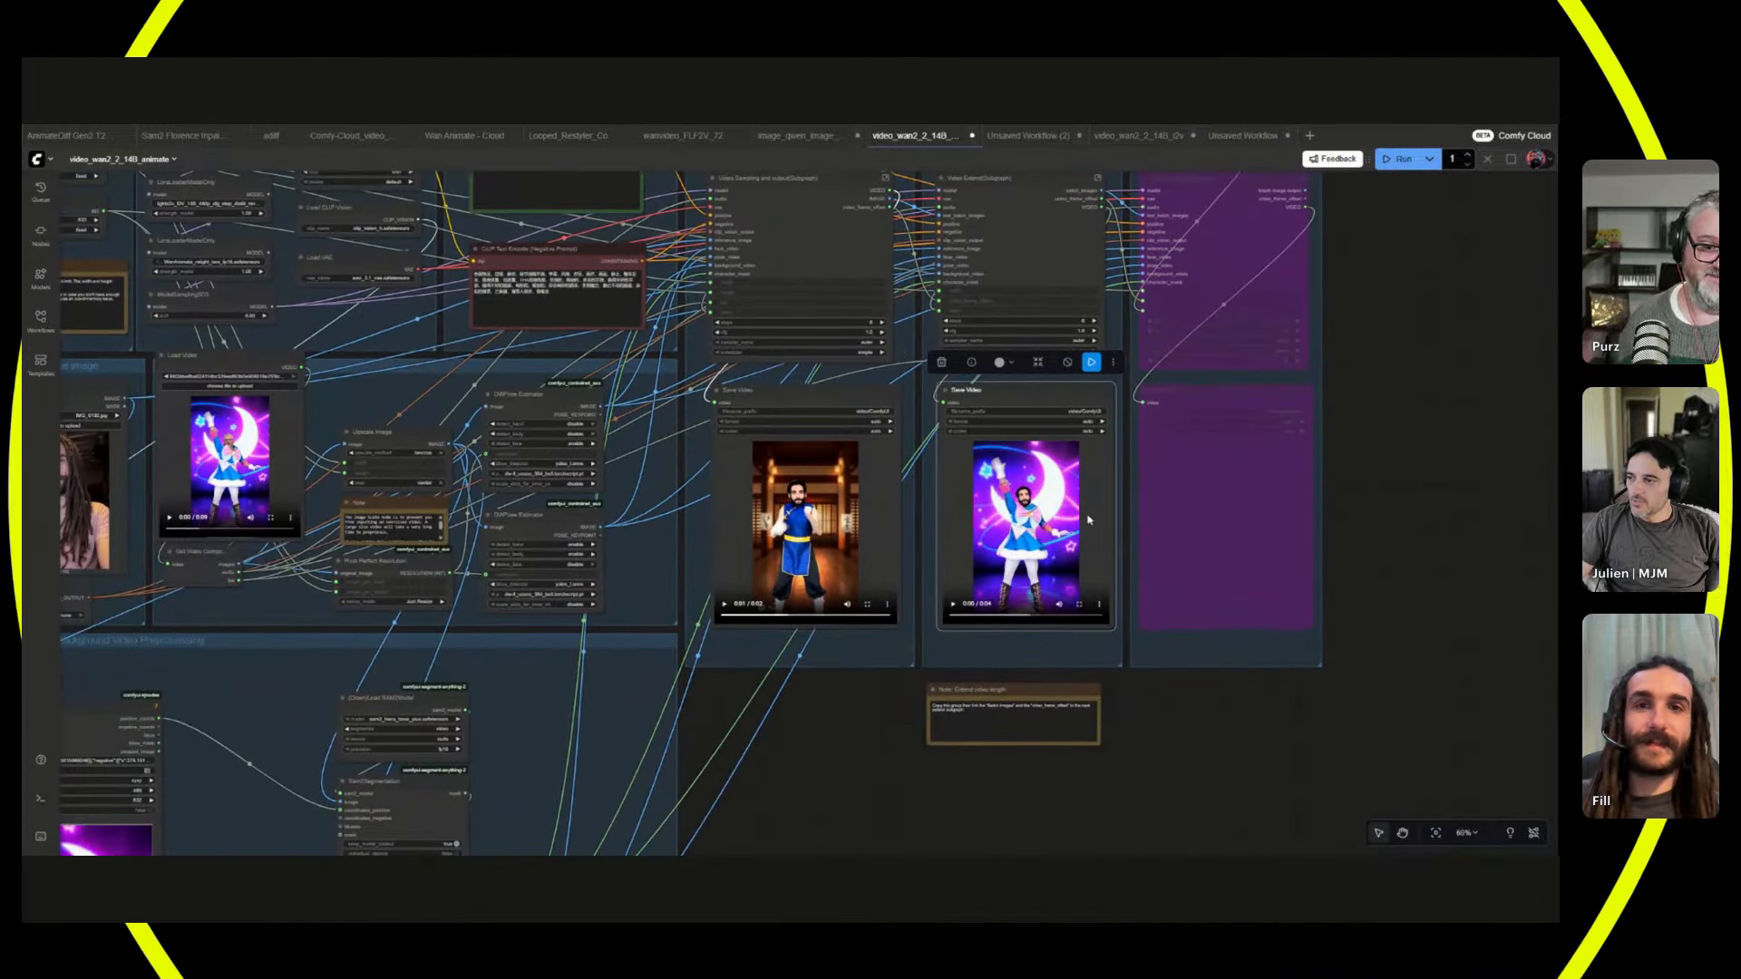
{"action": "left_click", "coordinate": [1078, 604]}
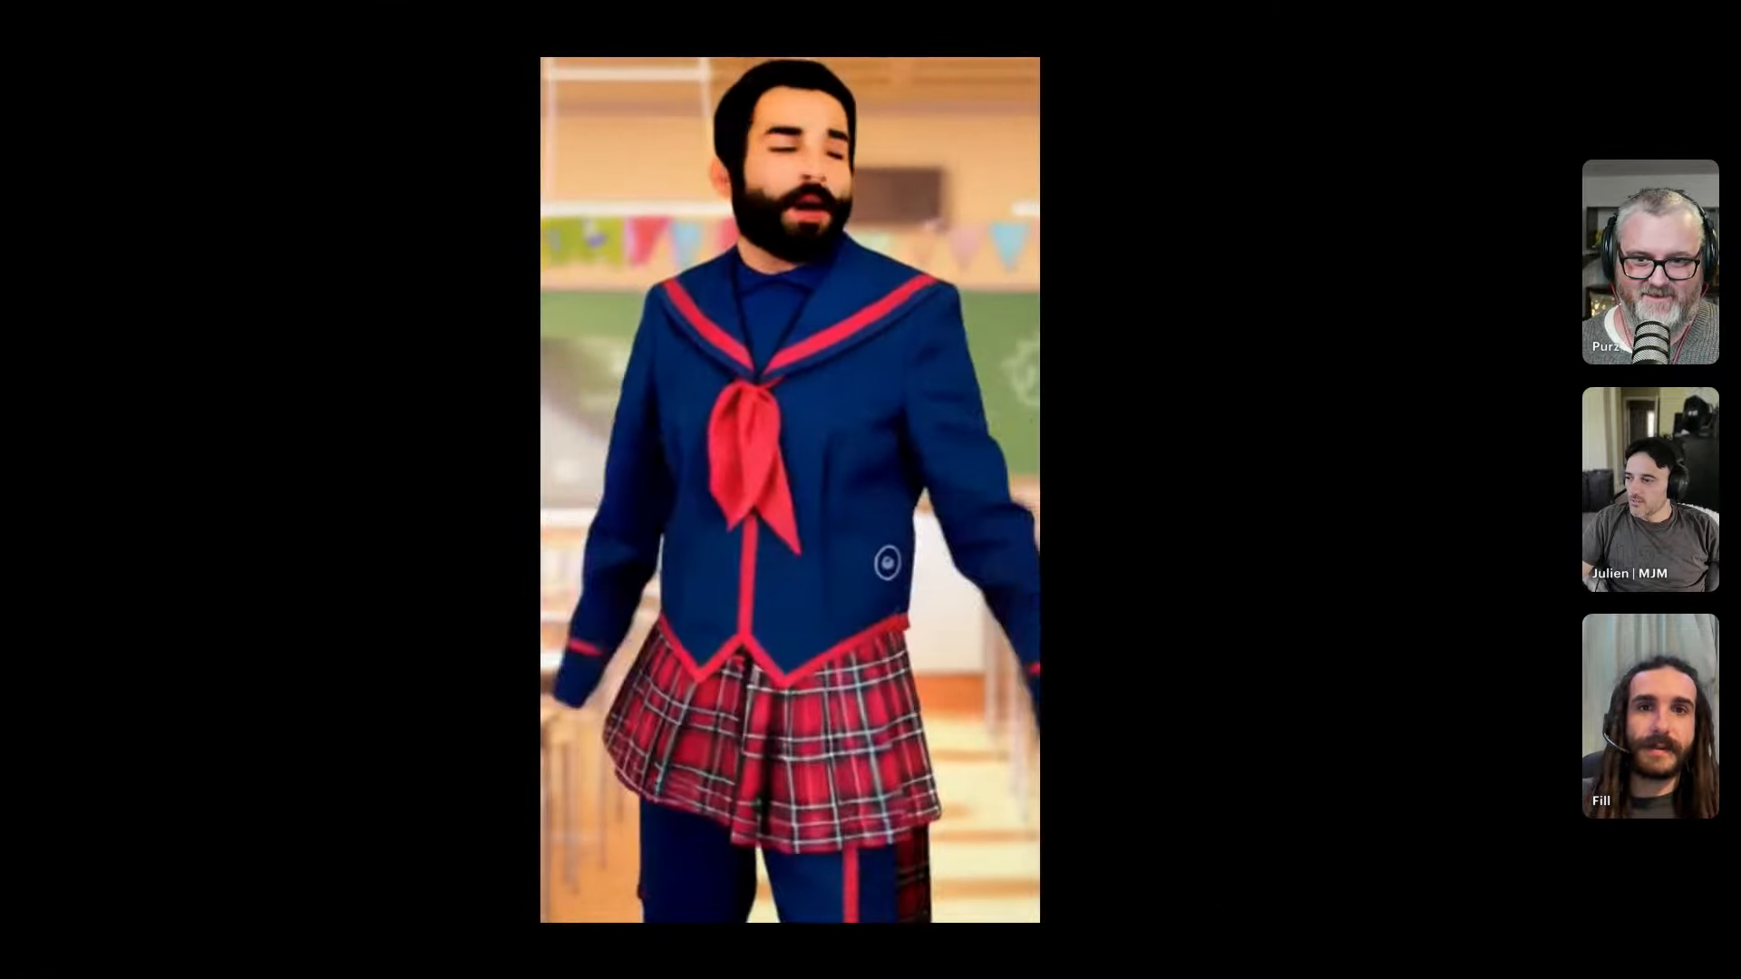
{"action": "key", "text": "Escape"}
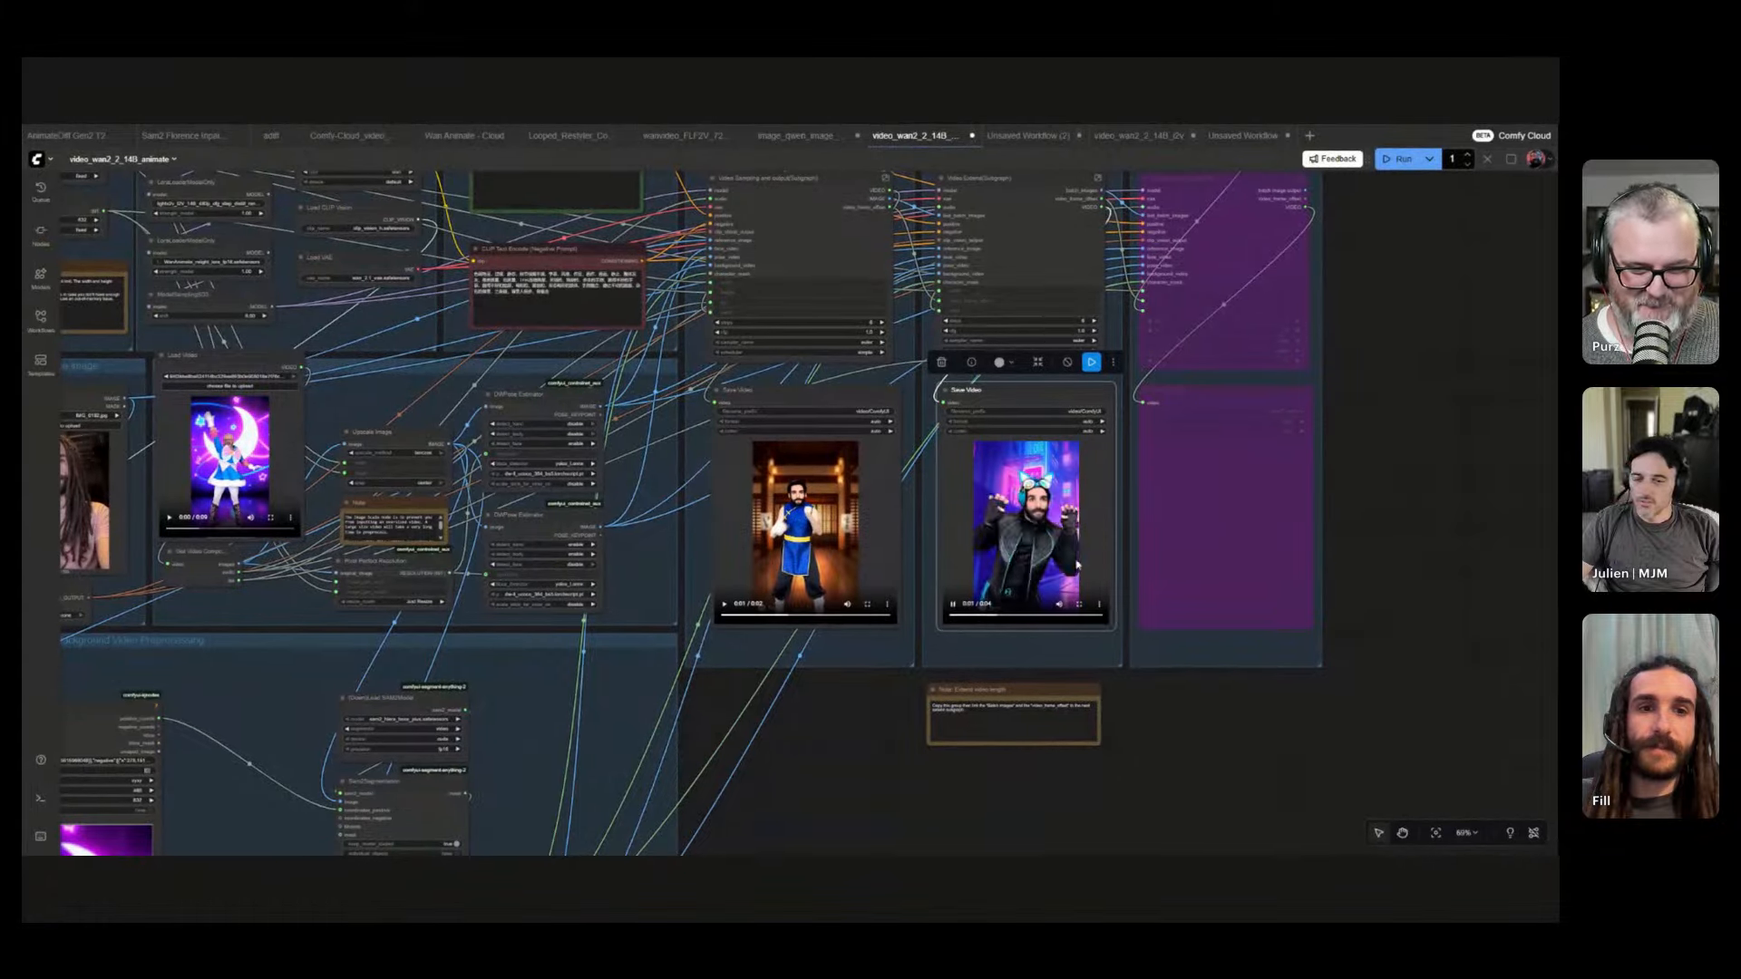
{"action": "left_click", "coordinate": [1083, 604]}
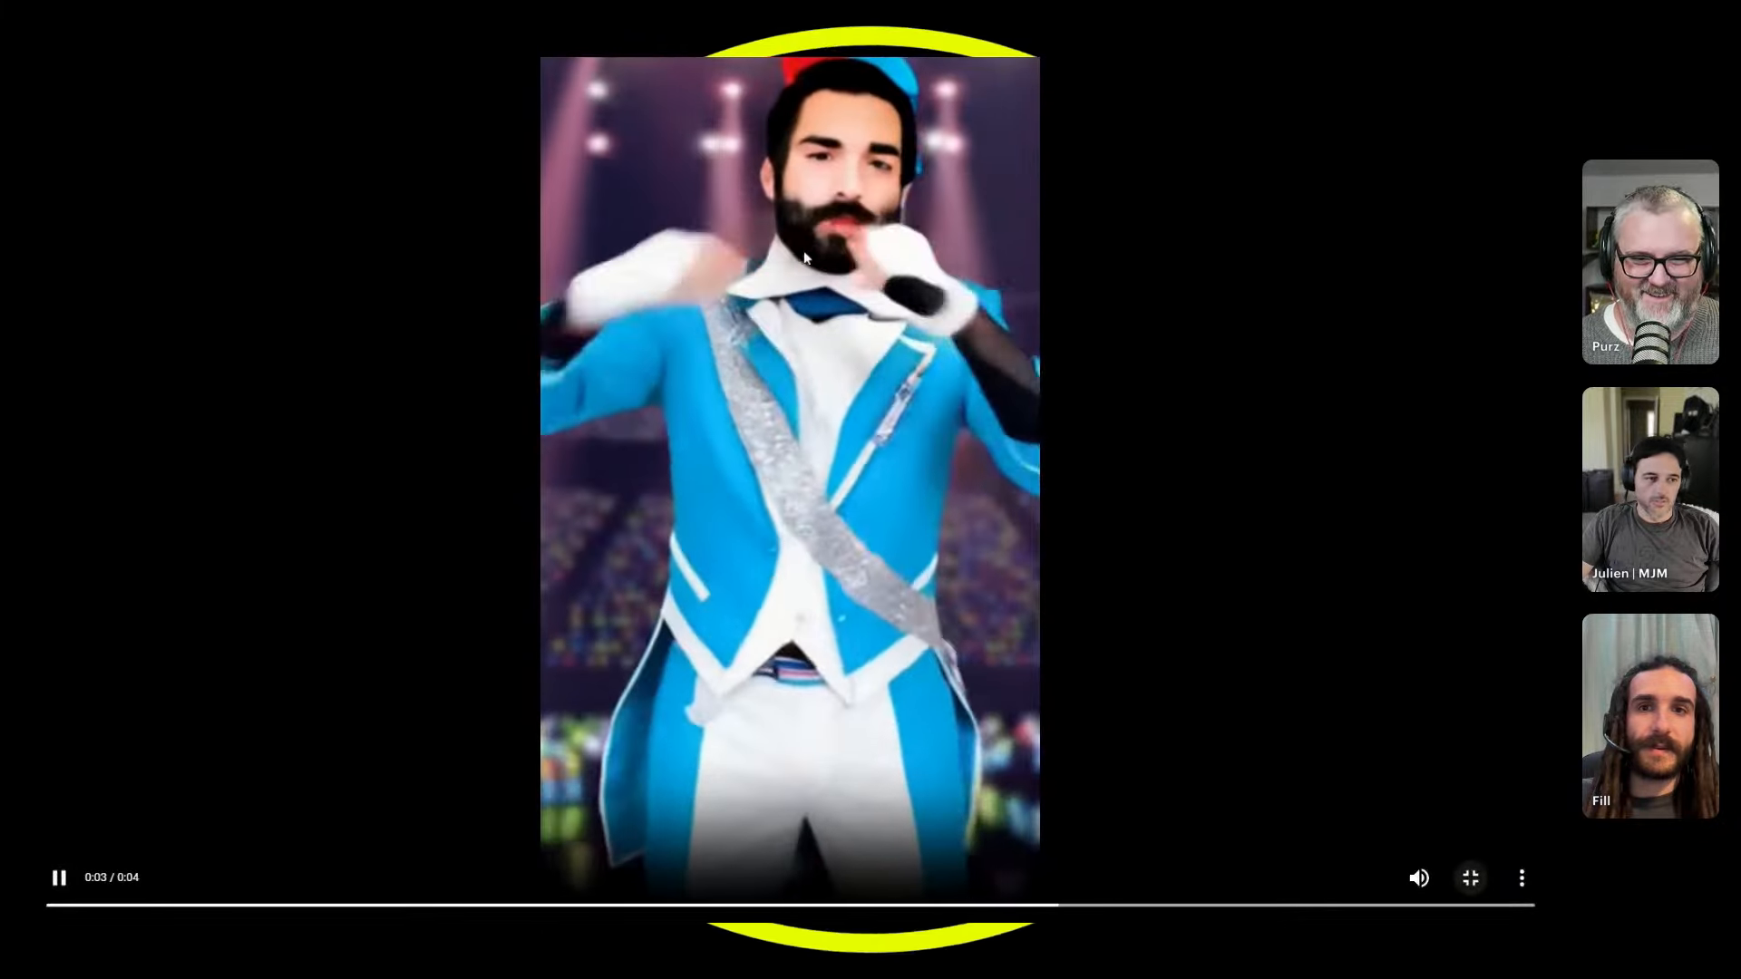
{"action": "key", "text": "Escape"}
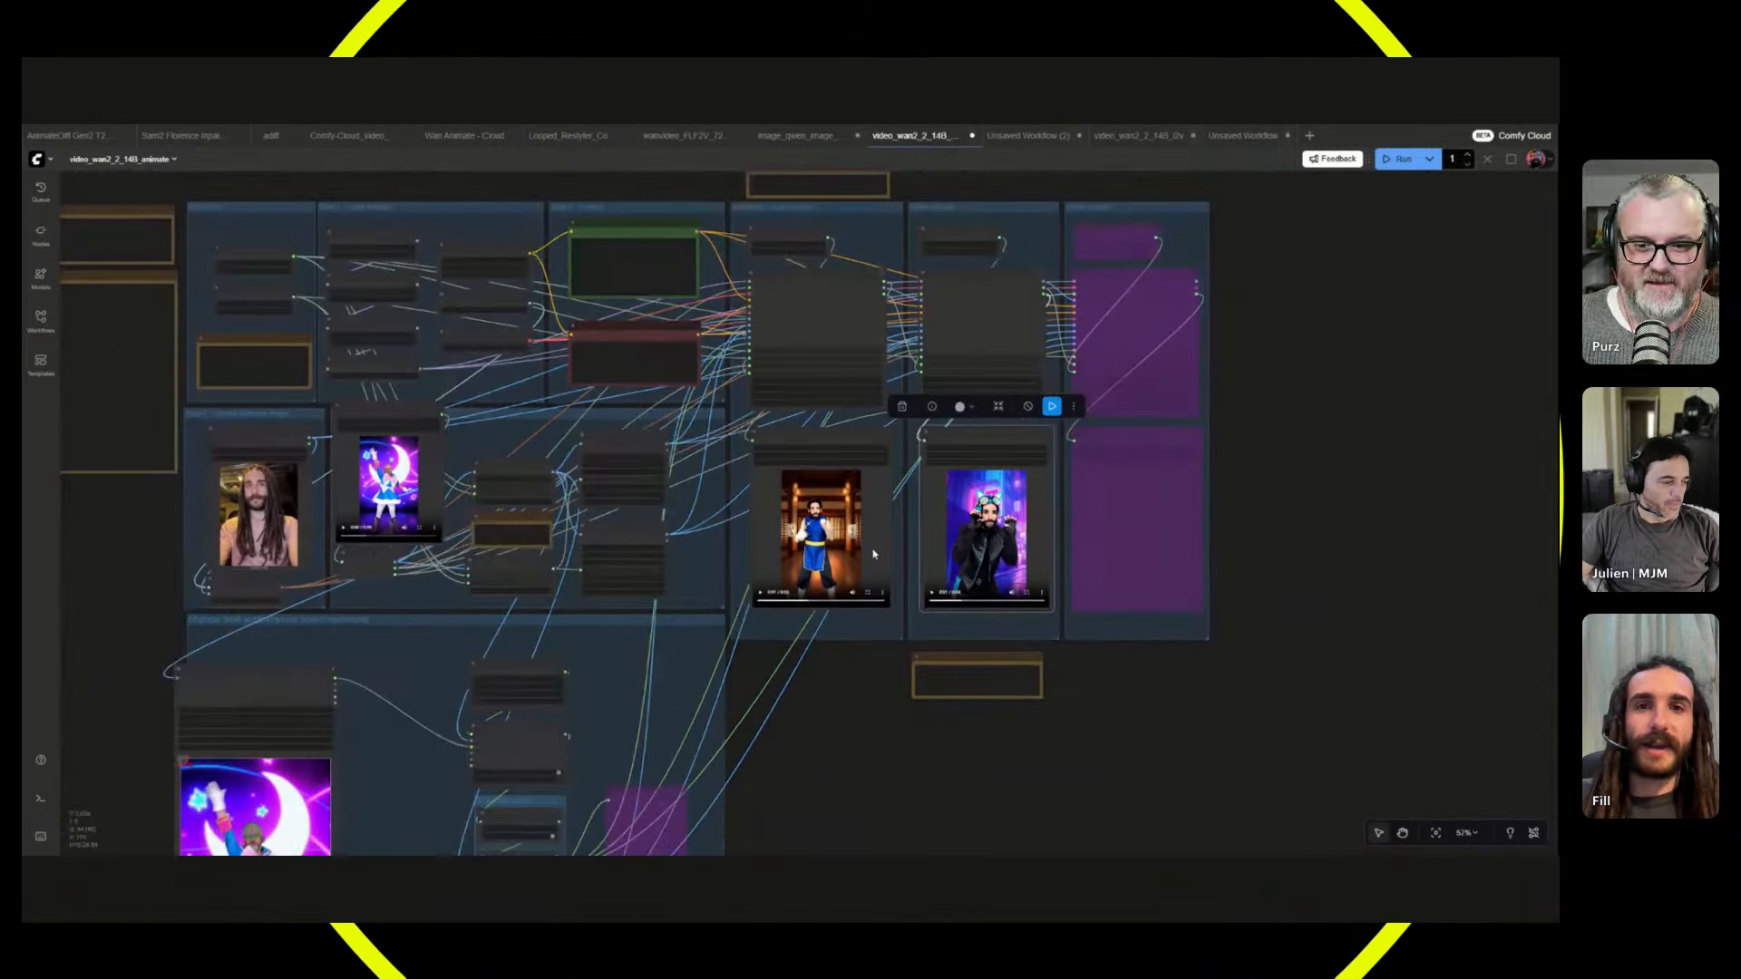
- Review the generated videos in the two Save Video nodes, playing the first one in full screen and comparing it with the inputs
{"action": "scroll", "coordinate": [1030, 641], "scroll_direction": "up", "scroll_amount": 2}
{"action": "scroll", "coordinate": [1059, 655], "scroll_direction": "up", "scroll_amount": 3}
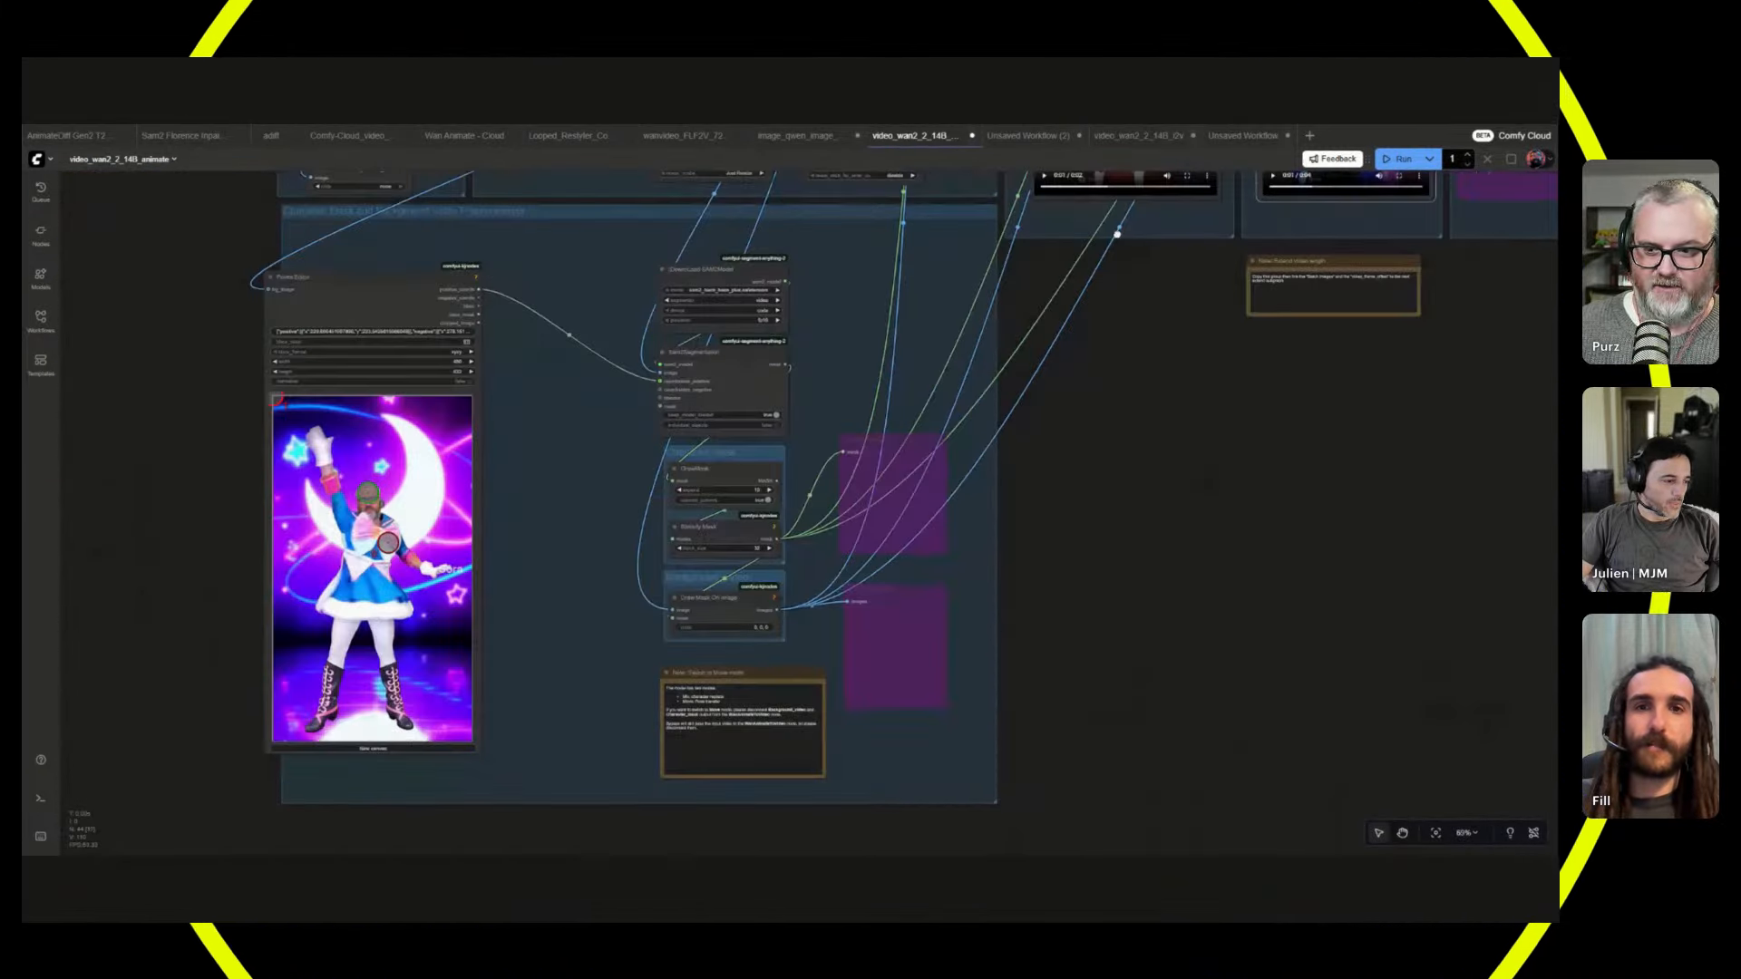
{"action": "scroll", "coordinate": [1014, 476], "scroll_direction": "down", "scroll_amount": 3}
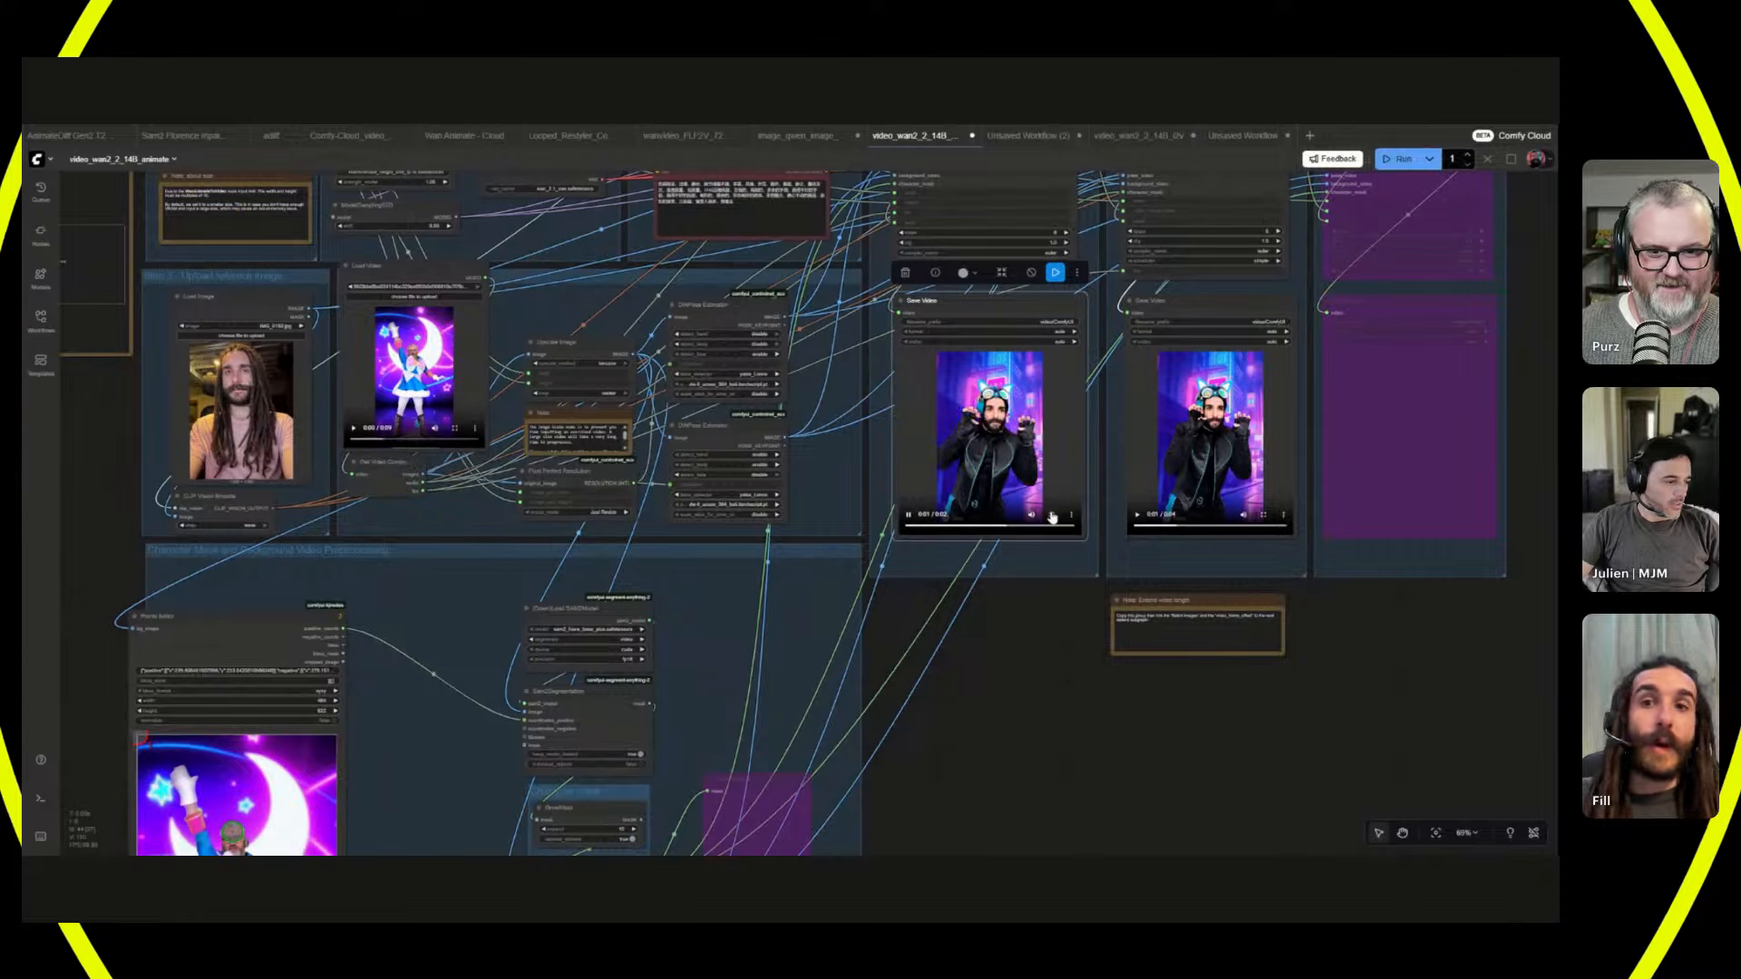
{"action": "double_click", "coordinate": [1014, 476]}
{"action": "double_click", "coordinate": [1100, 531]}
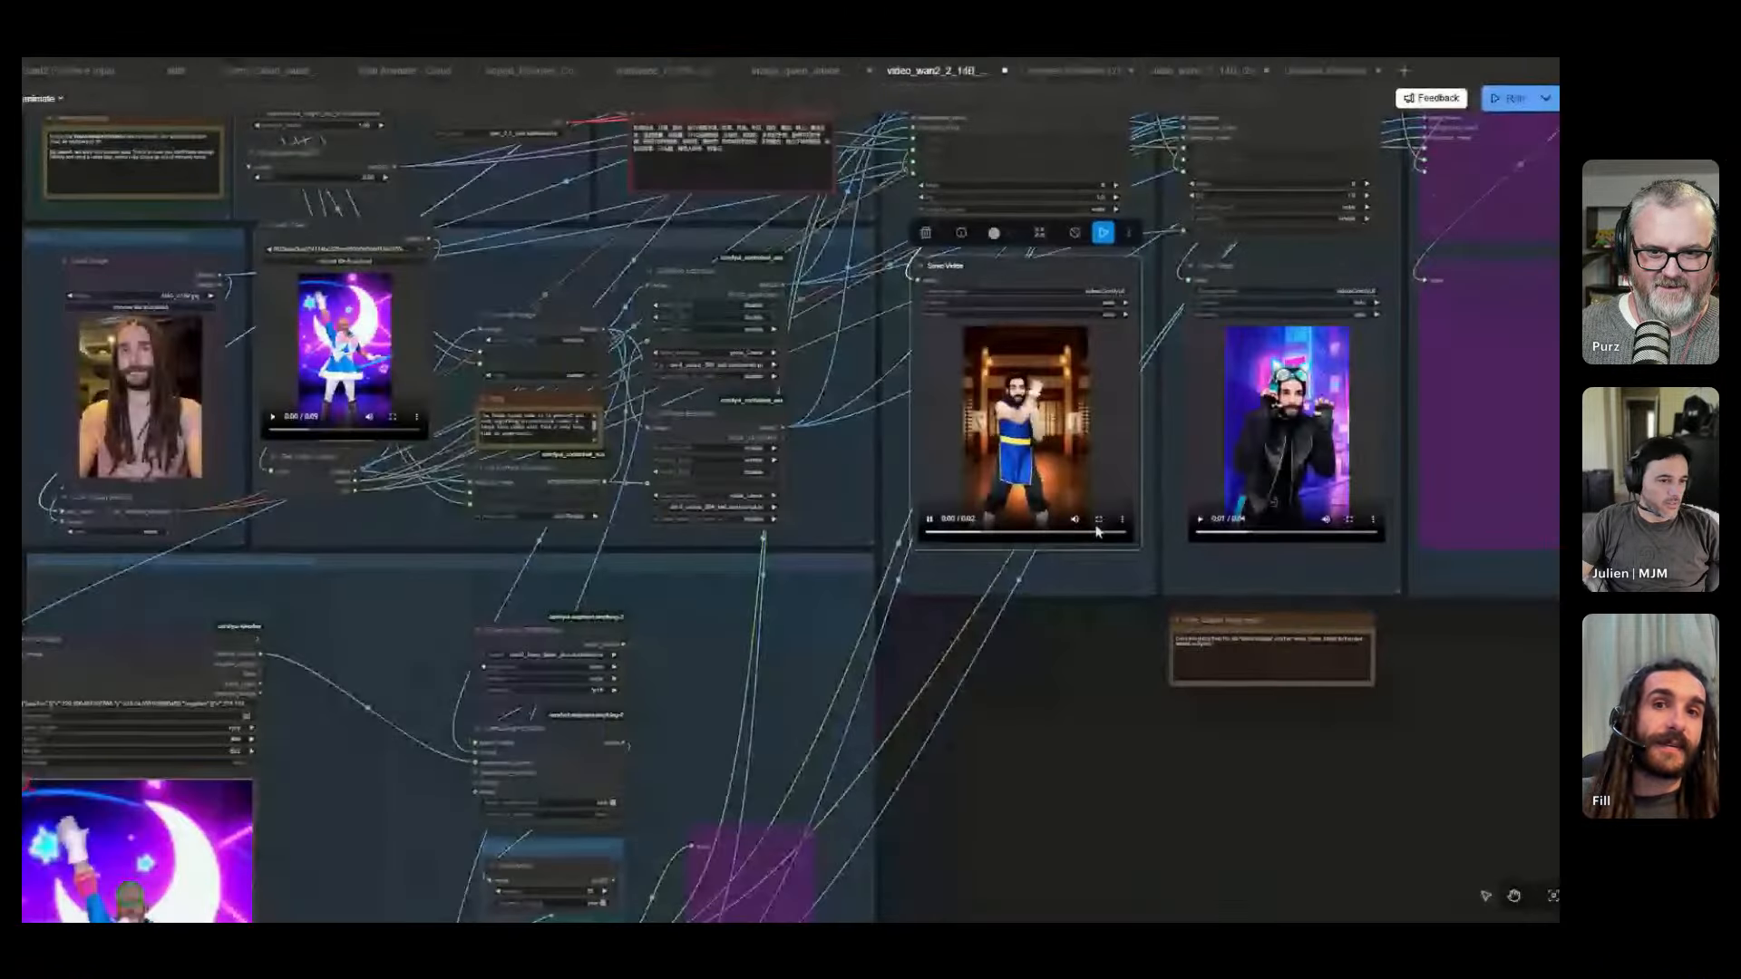
{"action": "scroll", "coordinate": [1026, 463], "scroll_direction": "up", "scroll_amount": 7}
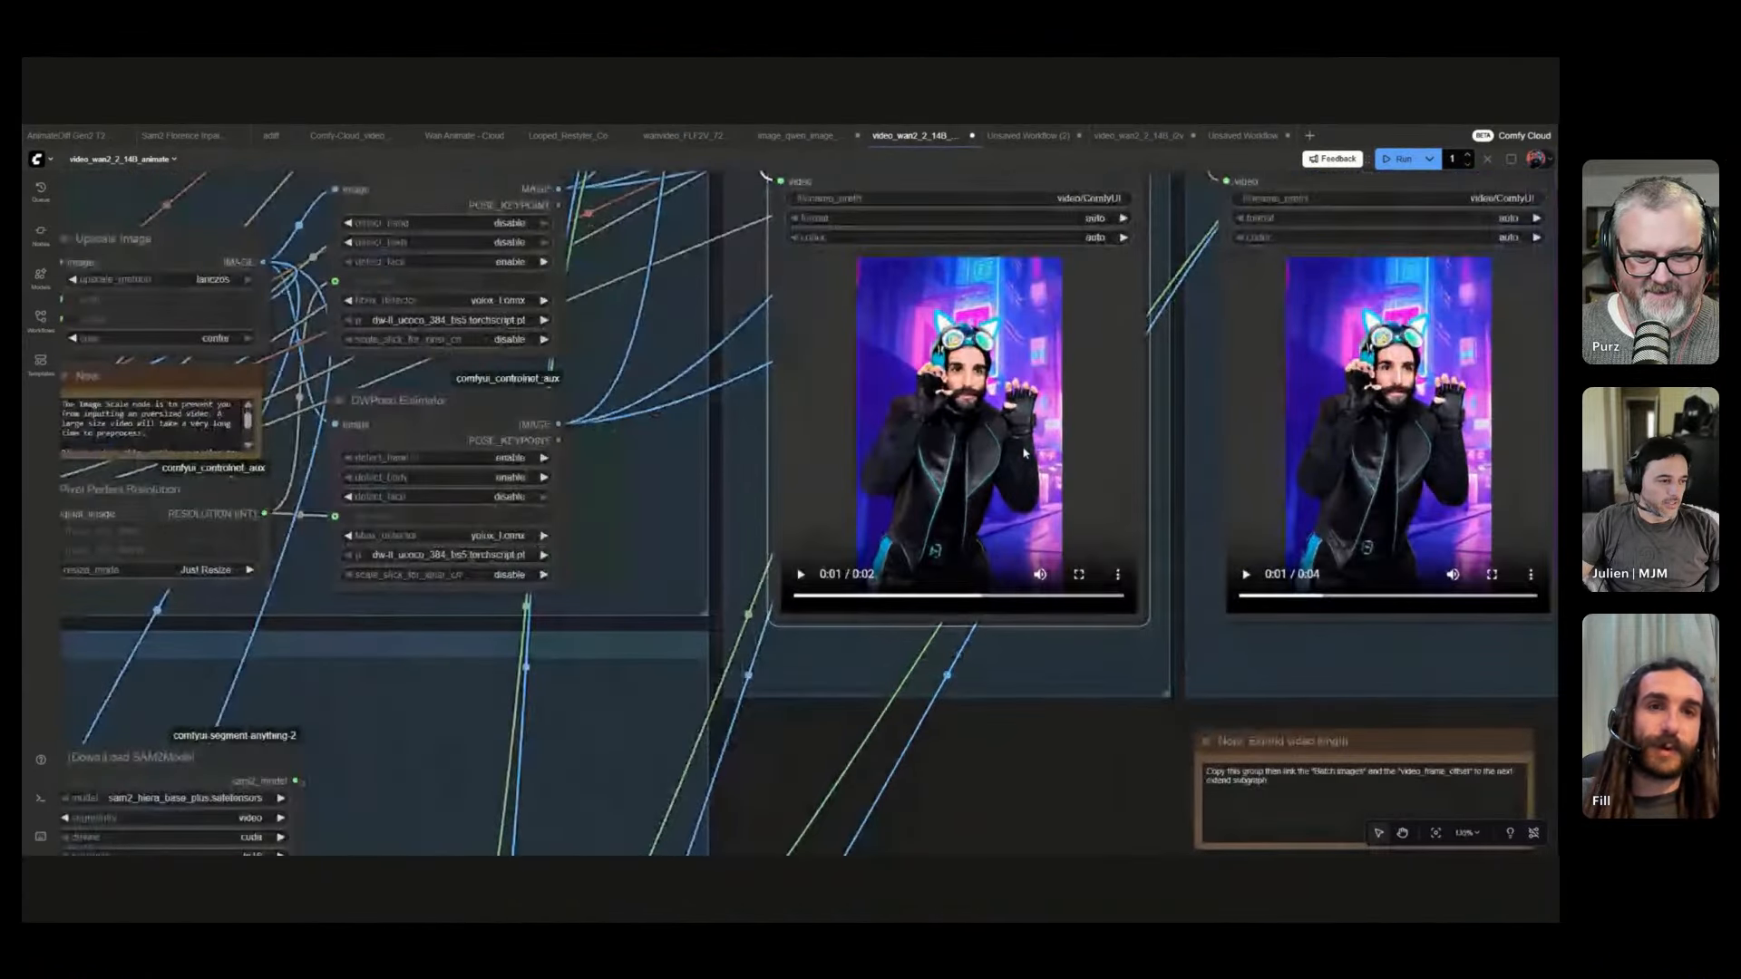
{"action": "scroll", "coordinate": [1029, 465], "scroll_direction": "down", "scroll_amount": 8}
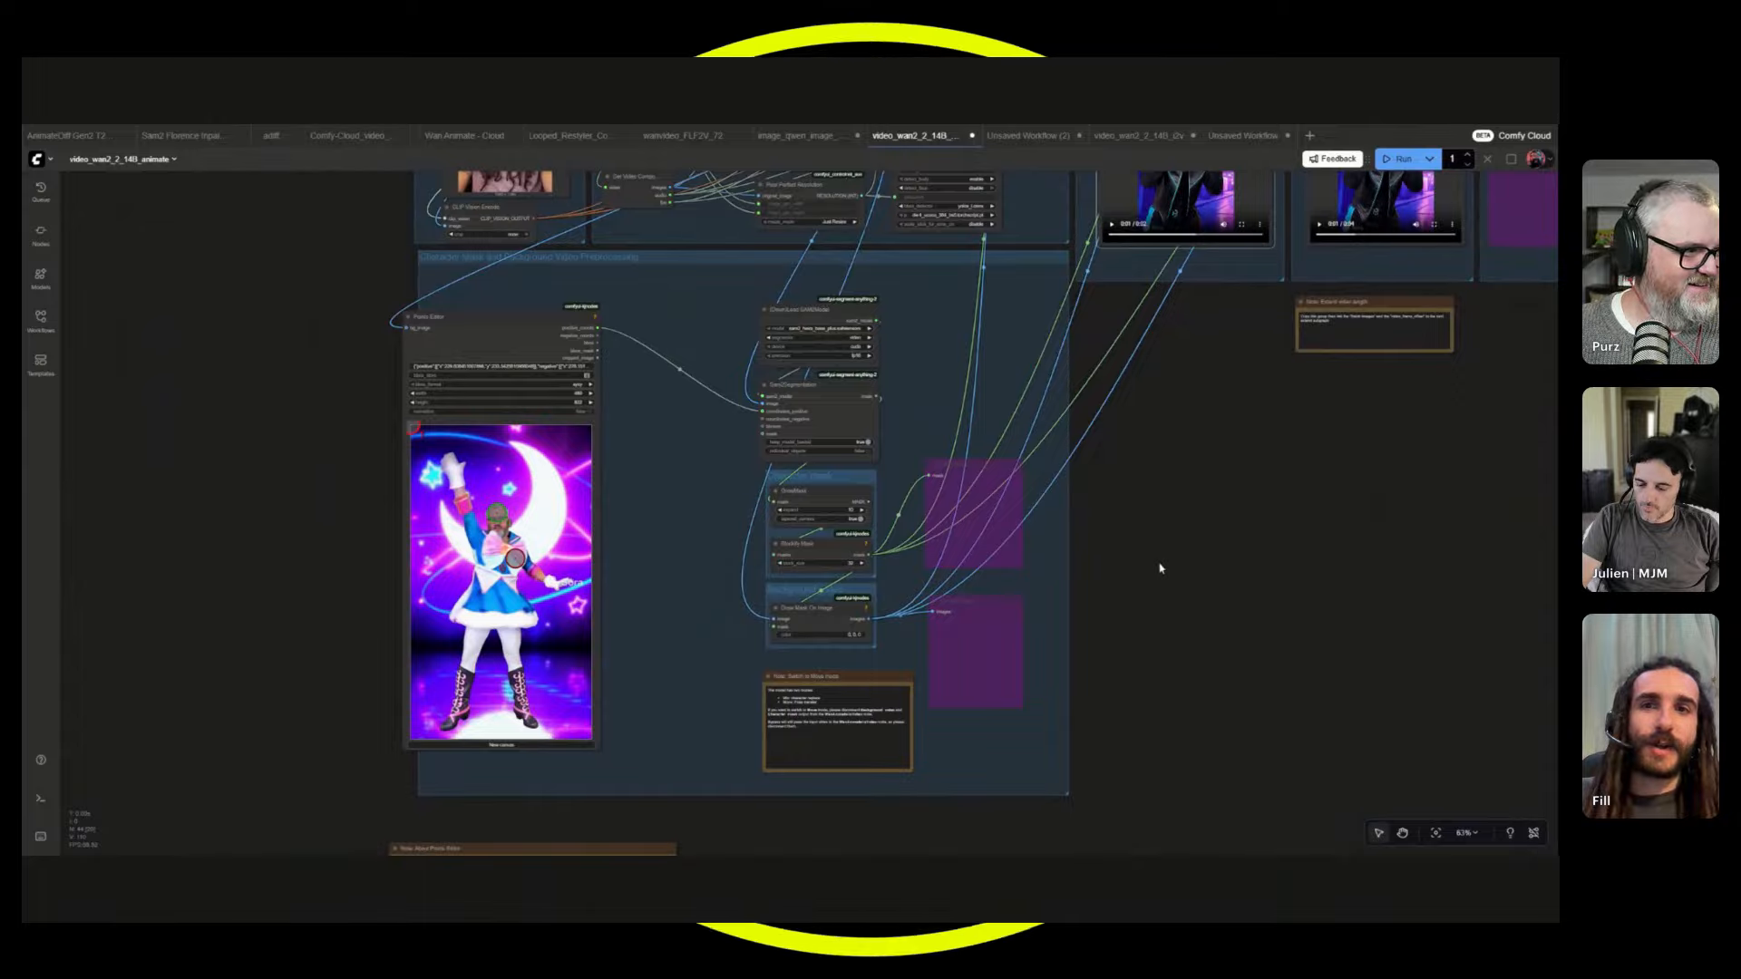
- Reset the Points Editor canvas, placing positive points on the dancer's forehead and chest and the negative point in the image's upper-right background
{"action": "left_click_drag", "start_coordinate": [628, 326], "coordinate": [886, 363]}
{"action": "scroll", "coordinate": [749, 557], "scroll_direction": "up", "scroll_amount": 8}
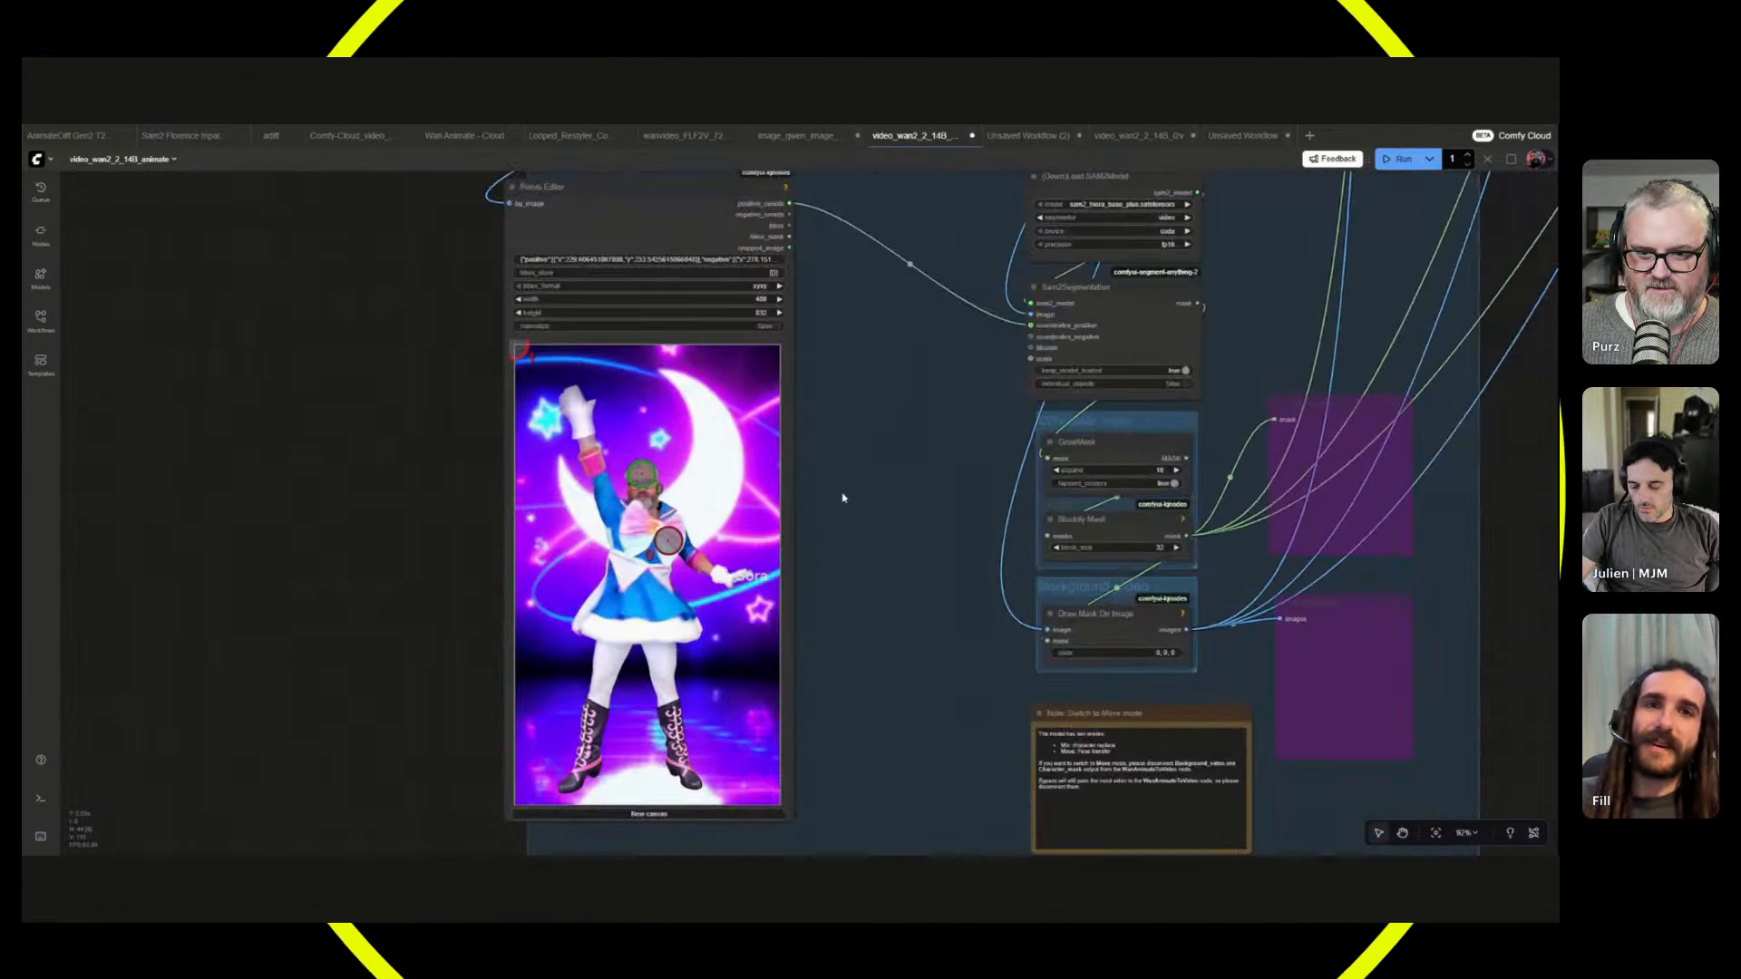
{"action": "left_click_drag", "start_coordinate": [650, 769], "coordinate": [1132, 330]}
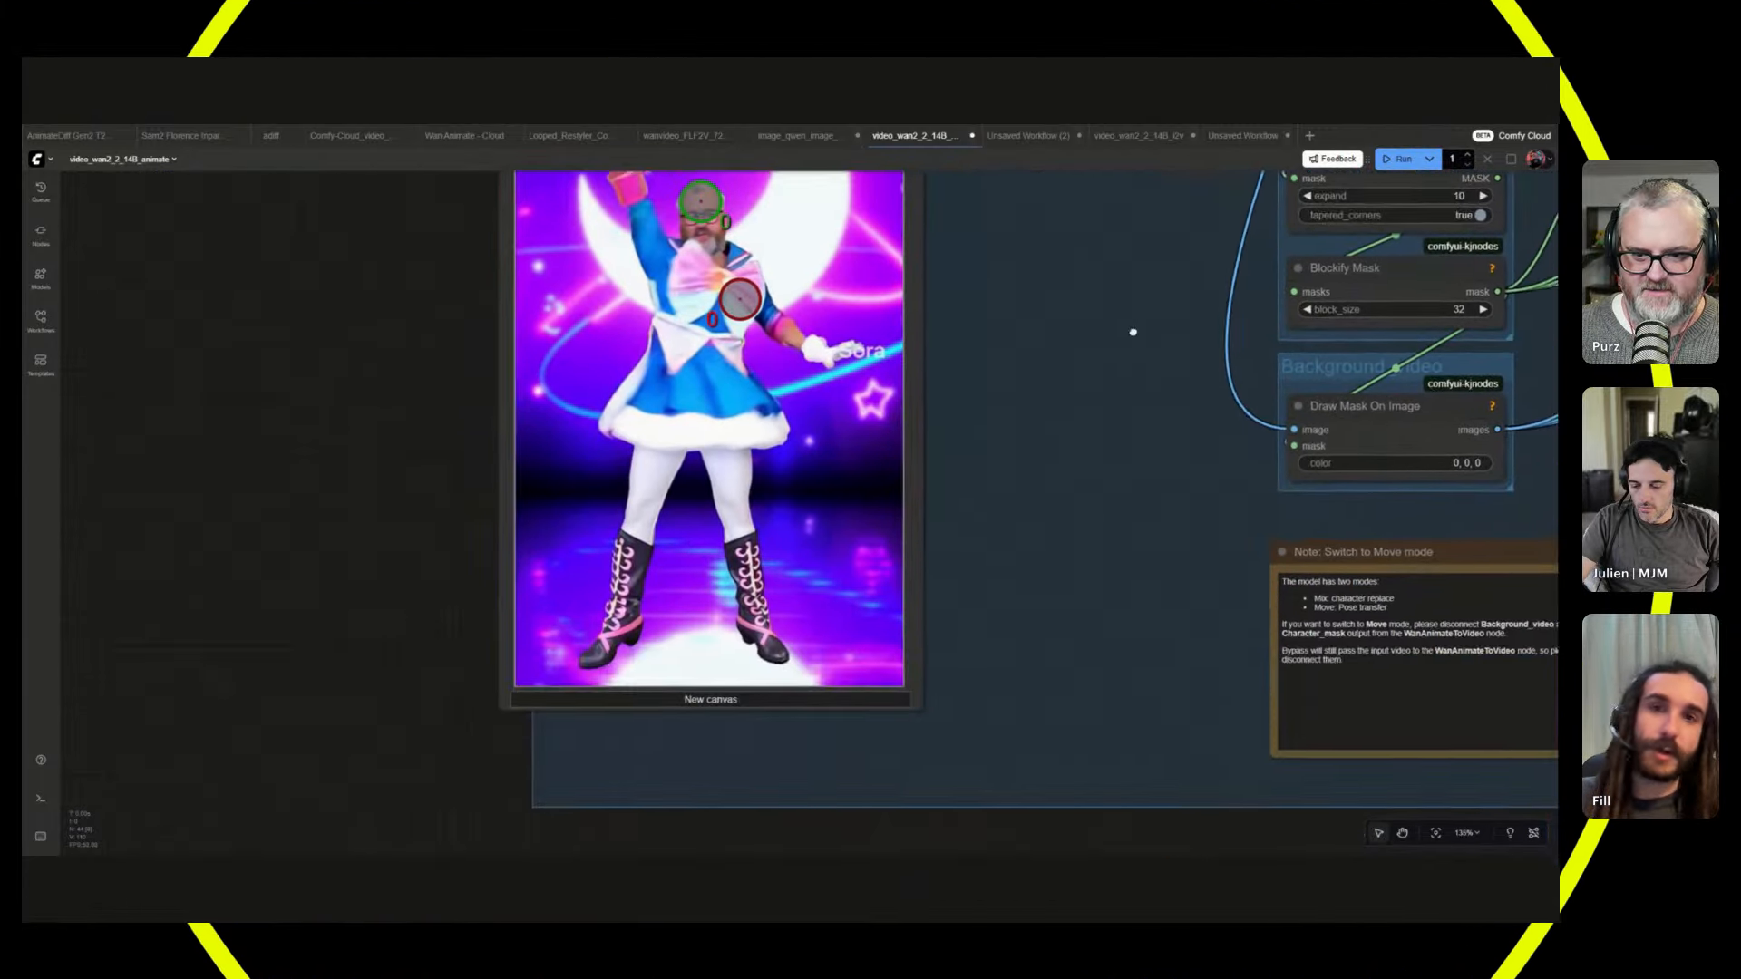
{"action": "left_click_drag", "start_coordinate": [1036, 445], "coordinate": [1036, 627]}
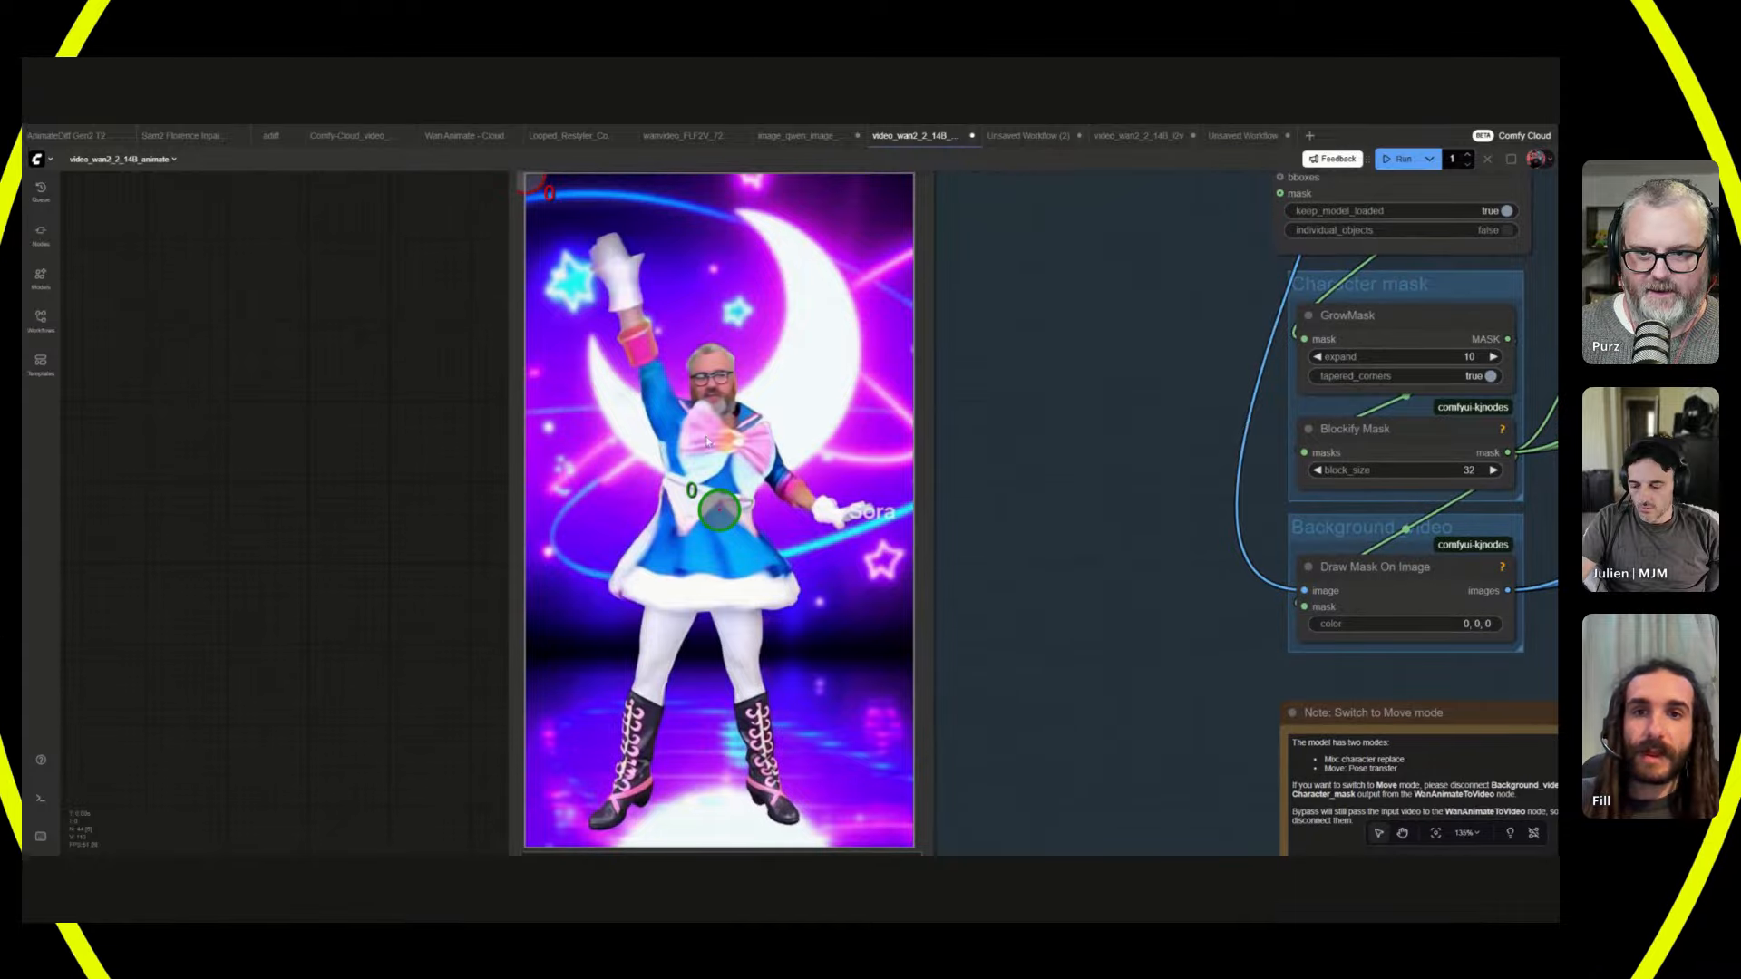
{"action": "left_click_drag", "start_coordinate": [719, 511], "coordinate": [712, 366]}
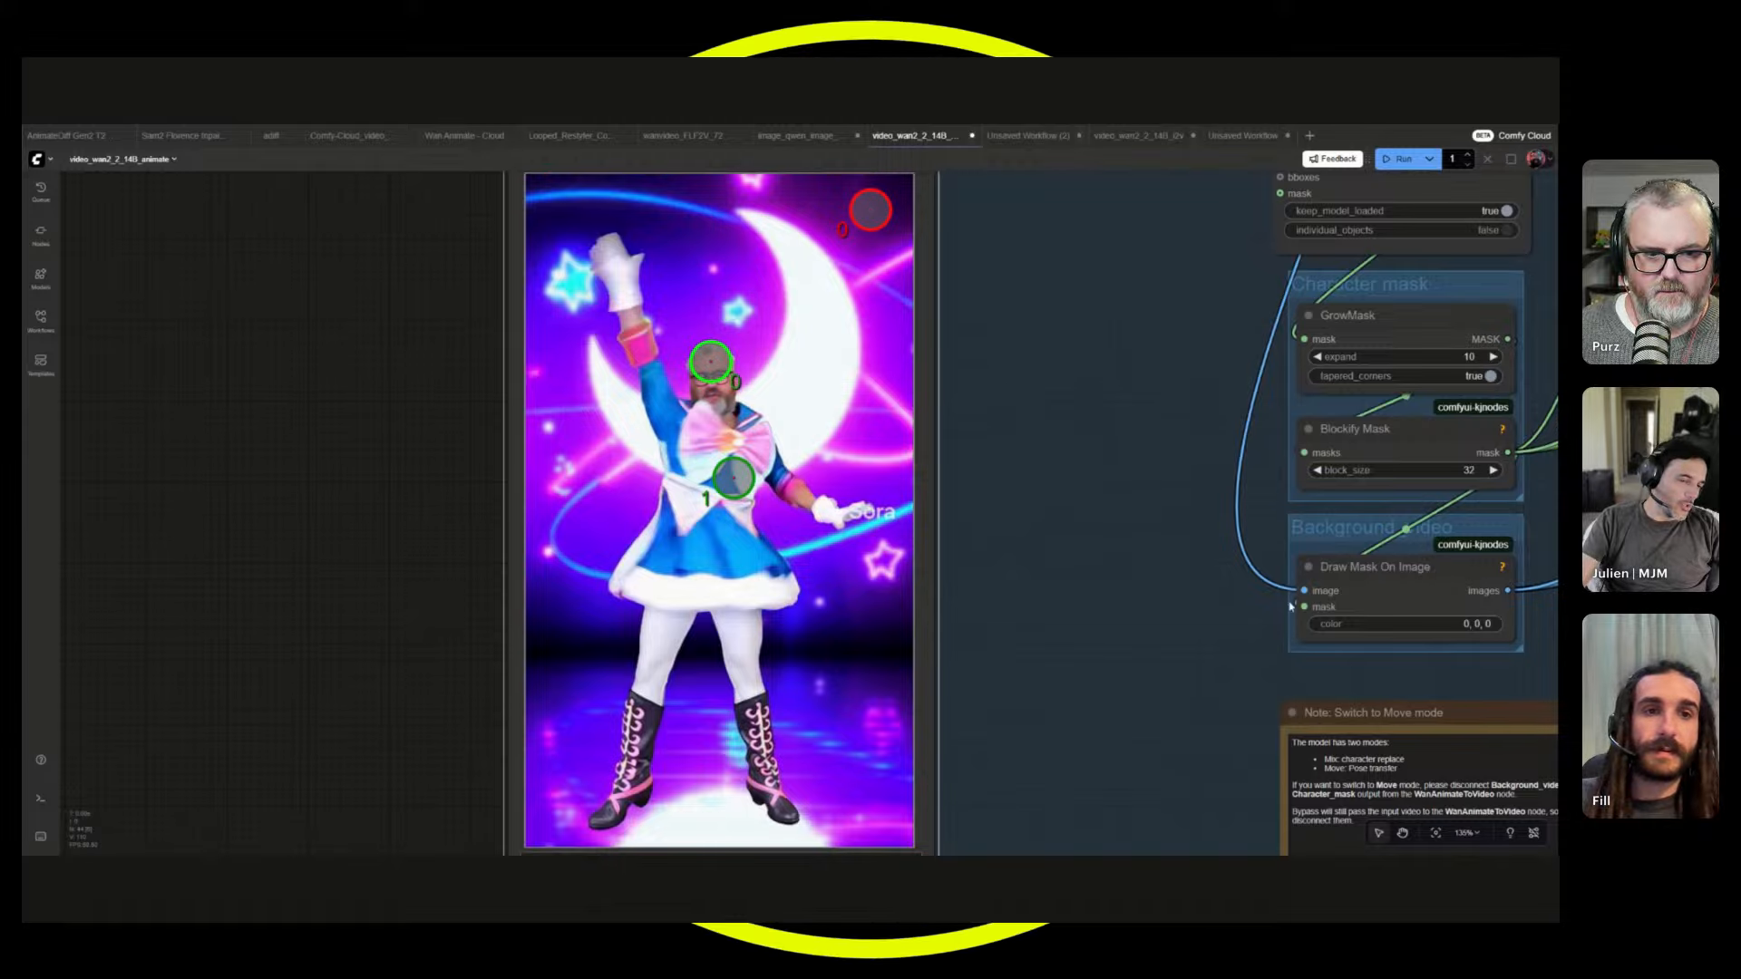
- Run the workflow again with the repositioned mask points
{"action": "scroll", "coordinate": [1188, 524], "scroll_direction": "down", "scroll_amount": 1}
{"action": "key", "text": "ctrl+Return"}
{"action": "scroll", "coordinate": [1188, 524], "scroll_direction": "down", "scroll_amount": 6}
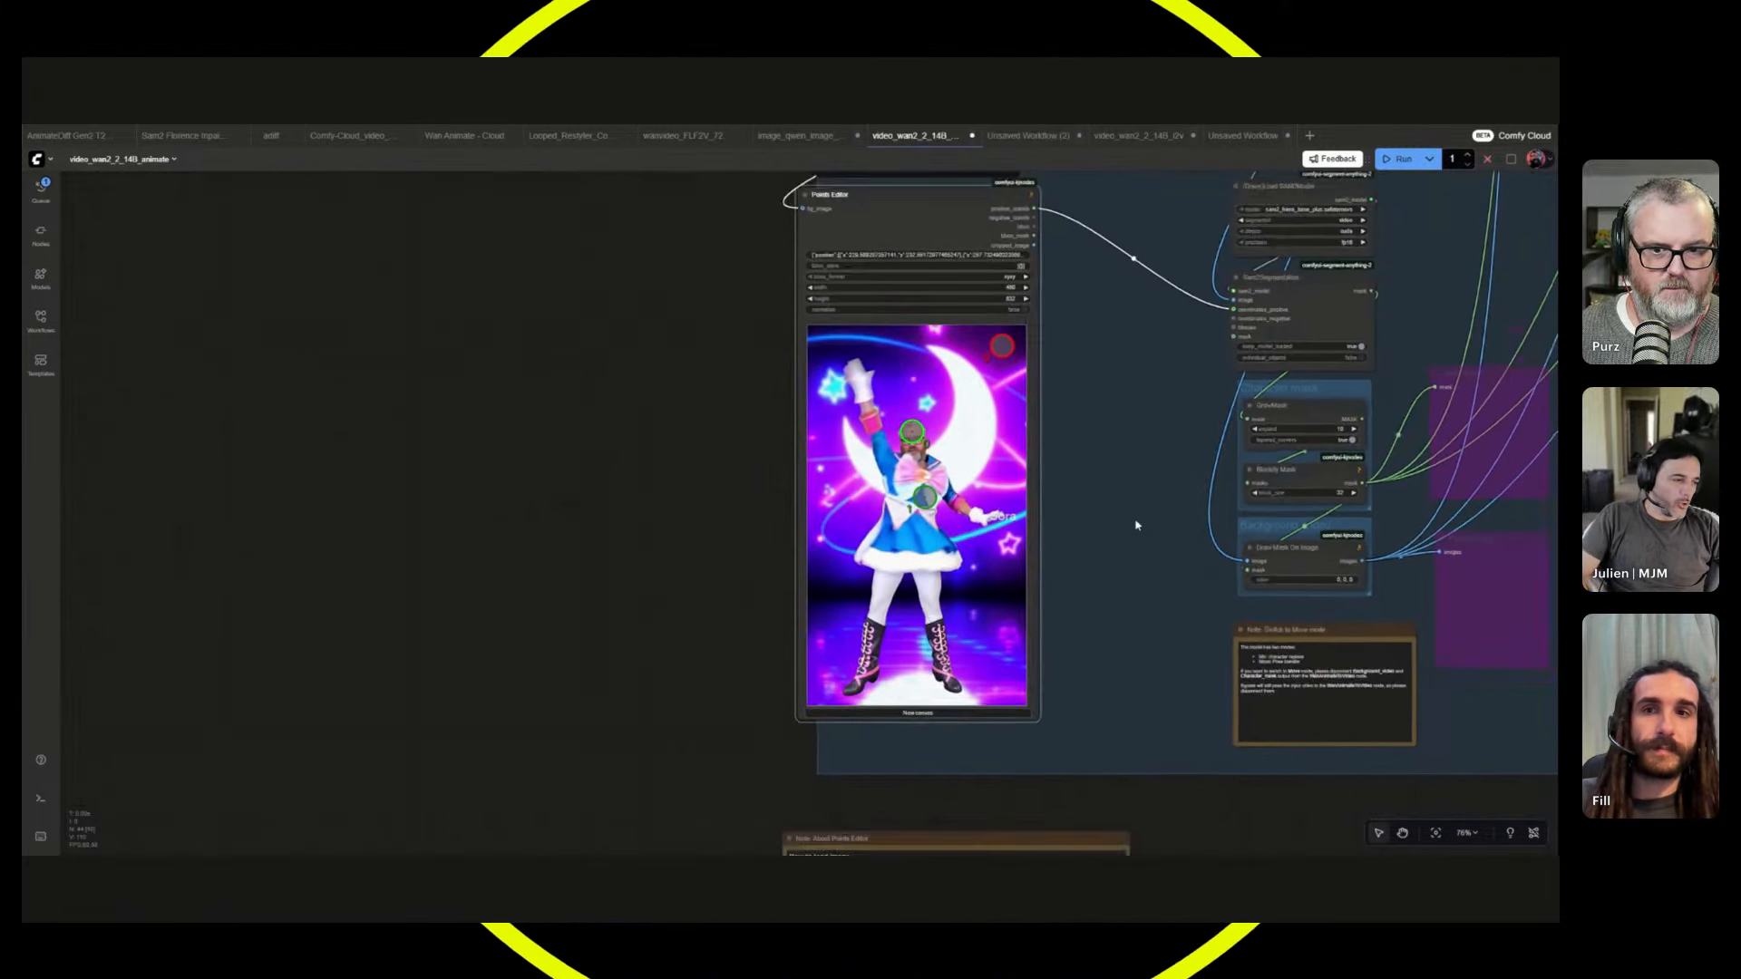
- Check the queue for the new job, look at the options of the latest finished video, and close the queue
{"action": "key", "text": "q"}
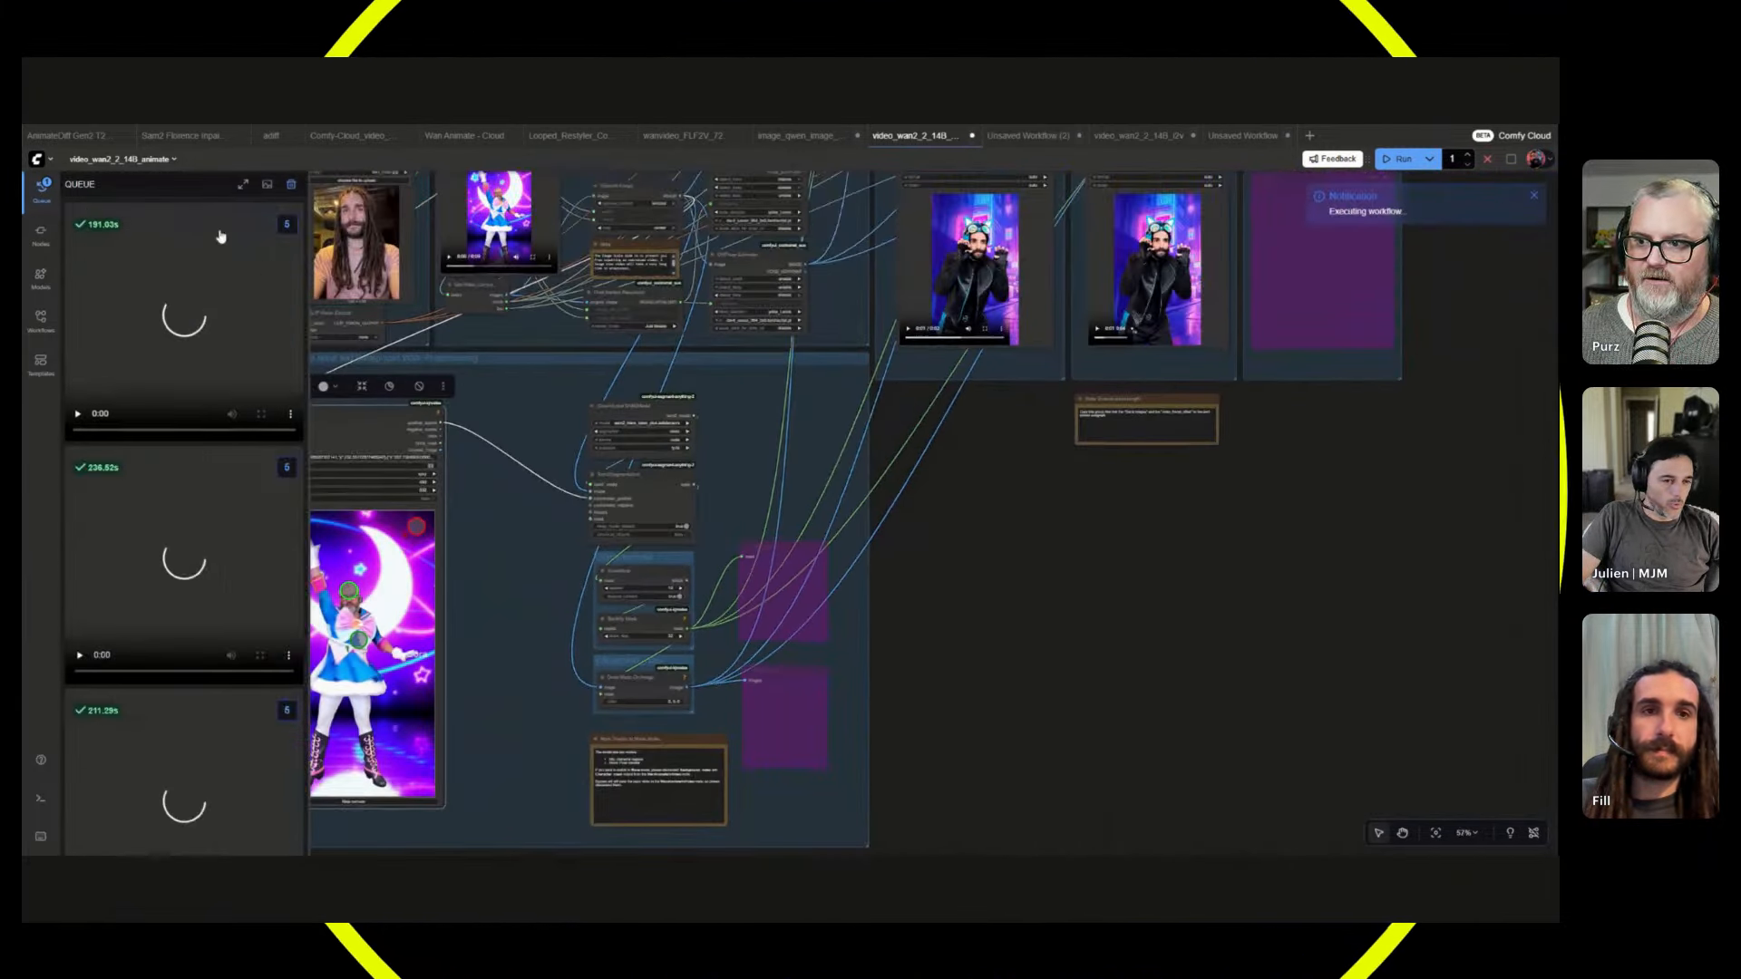
{"action": "left_click", "coordinate": [290, 414]}
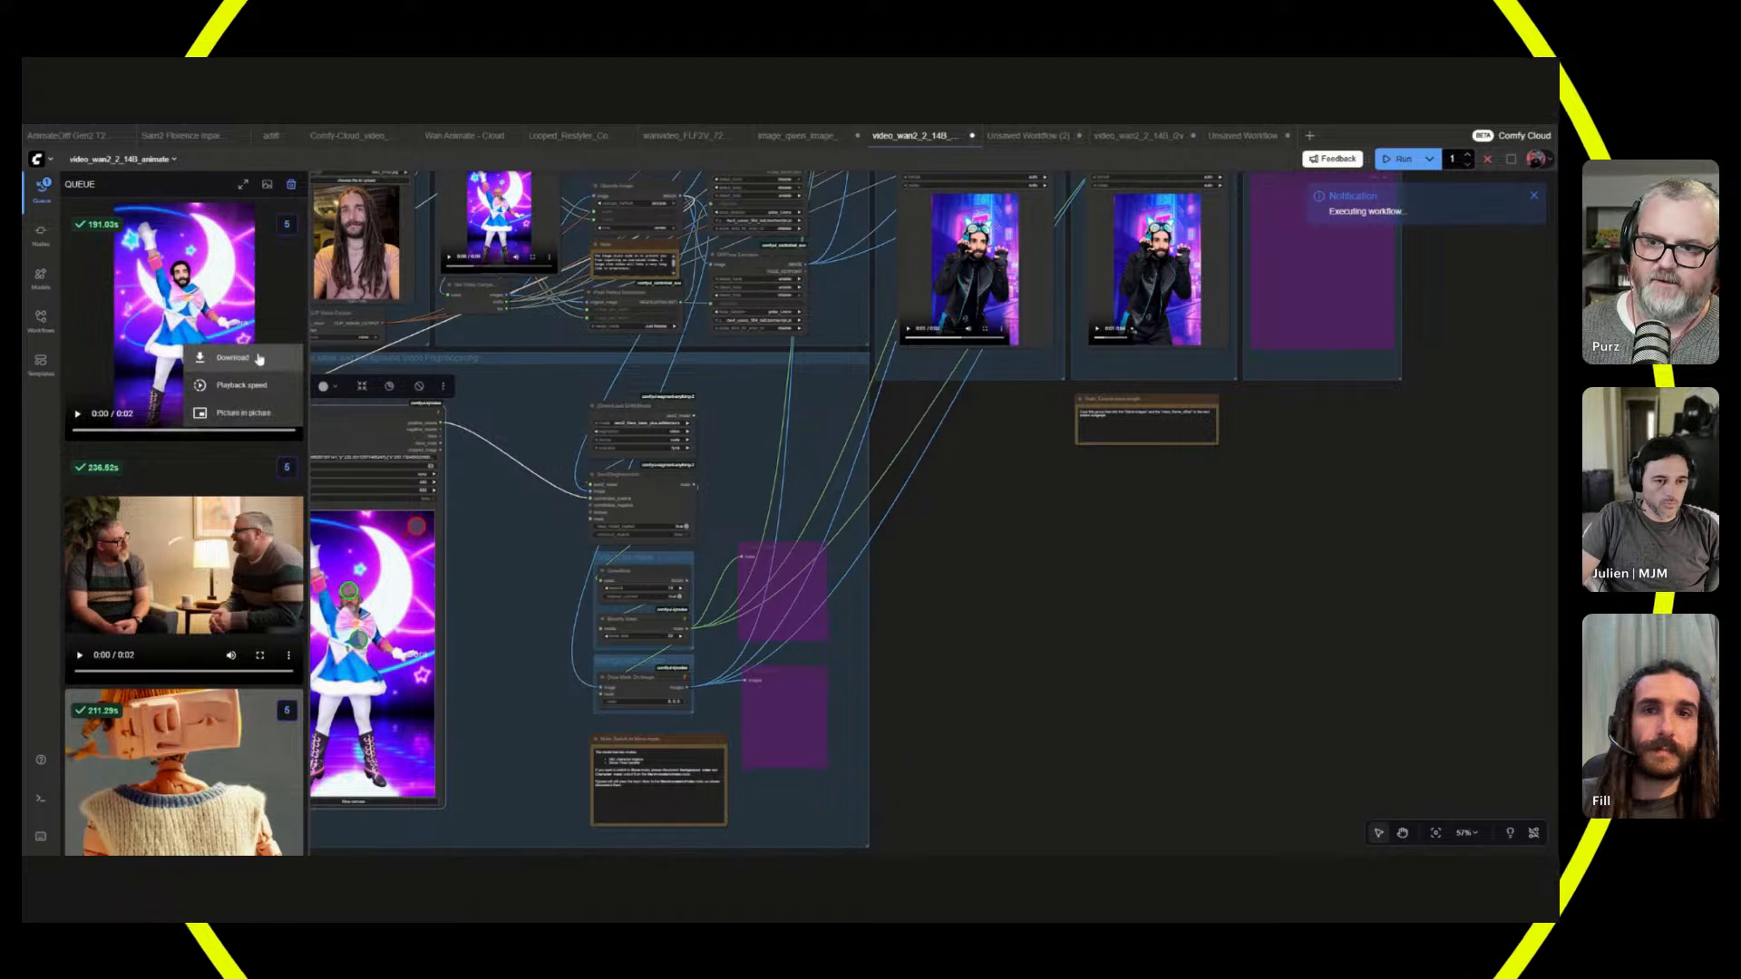
{"action": "left_click", "coordinate": [154, 232]}
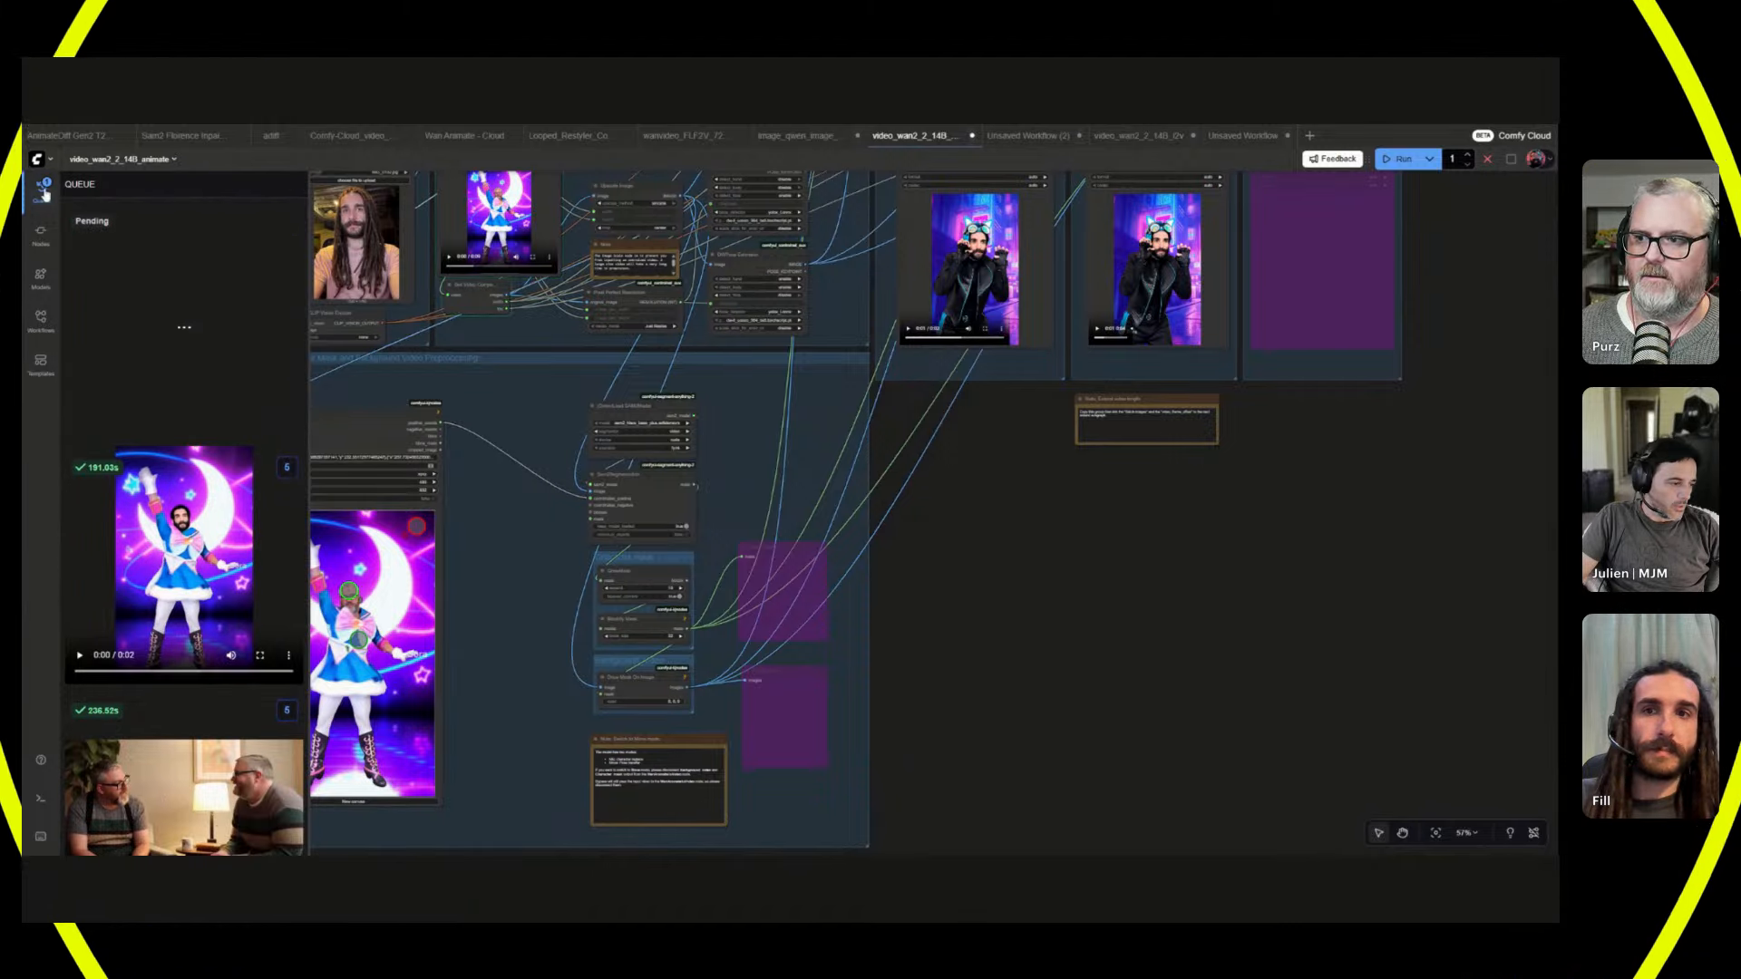
{"action": "key", "text": "q"}
- Inspect the Save Video previews and follow the run through the pose estimation and video sampling groups
{"action": "left_click_drag", "start_coordinate": [1267, 490], "coordinate": [1091, 696]}
{"action": "scroll", "coordinate": [799, 454], "scroll_direction": "up", "scroll_amount": 6}
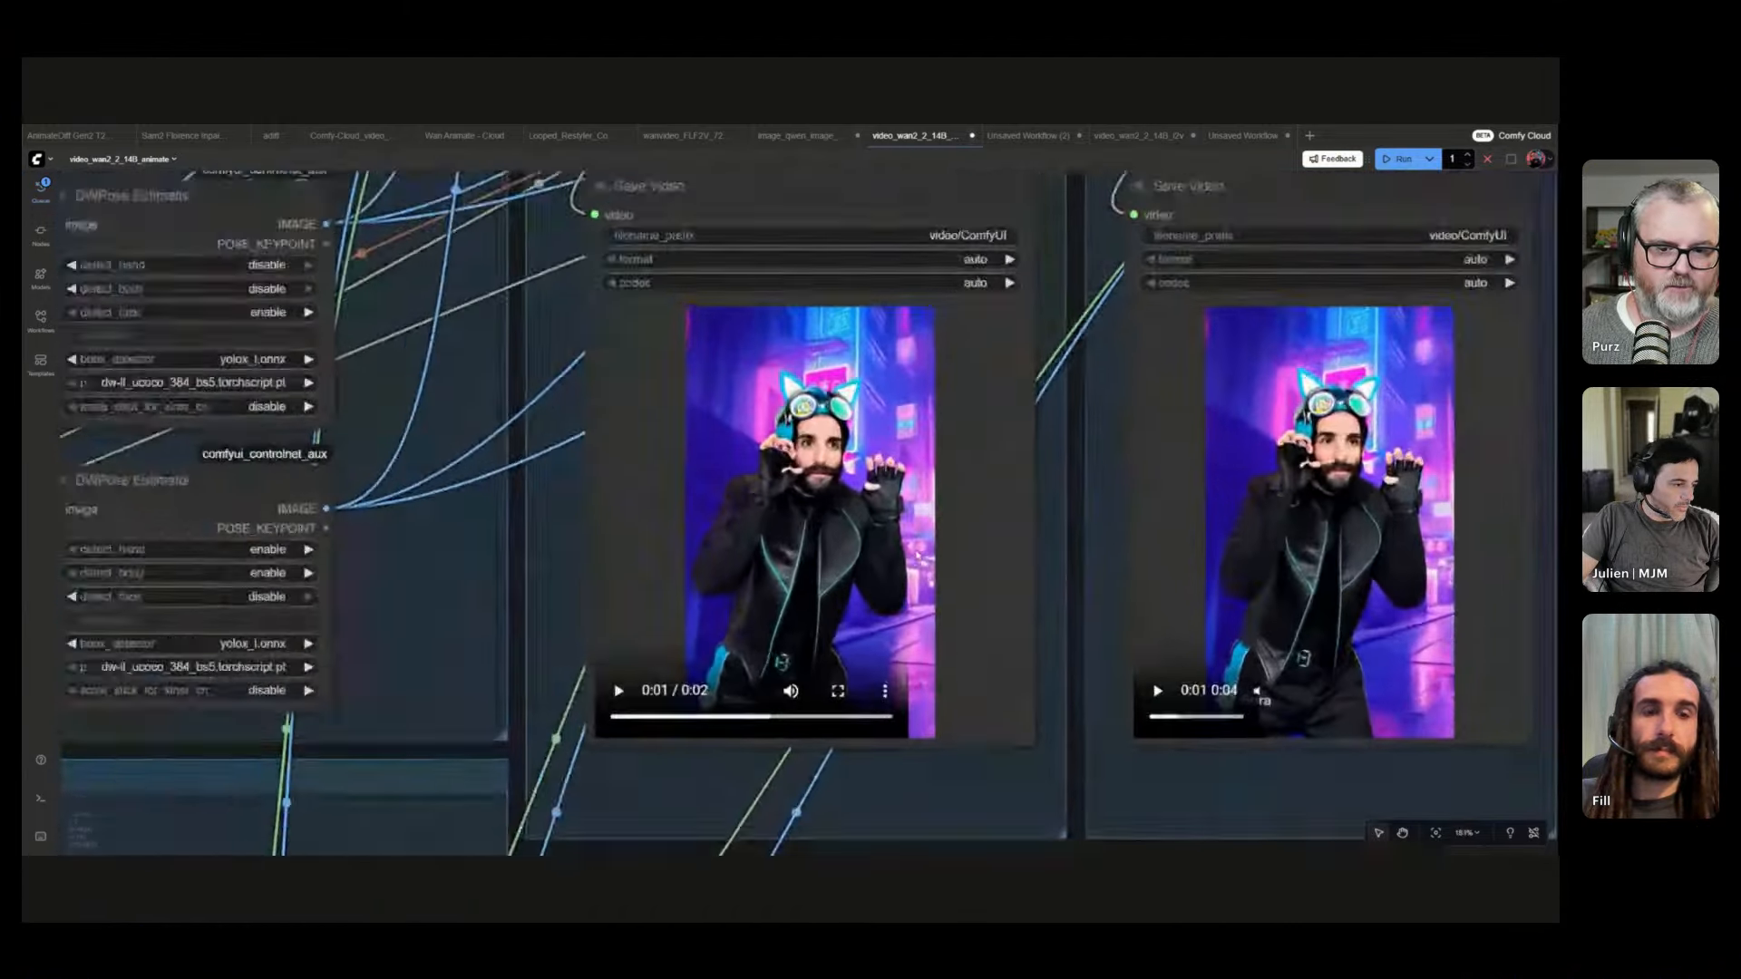
{"action": "scroll", "coordinate": [998, 698], "scroll_direction": "right", "scroll_amount": 5}
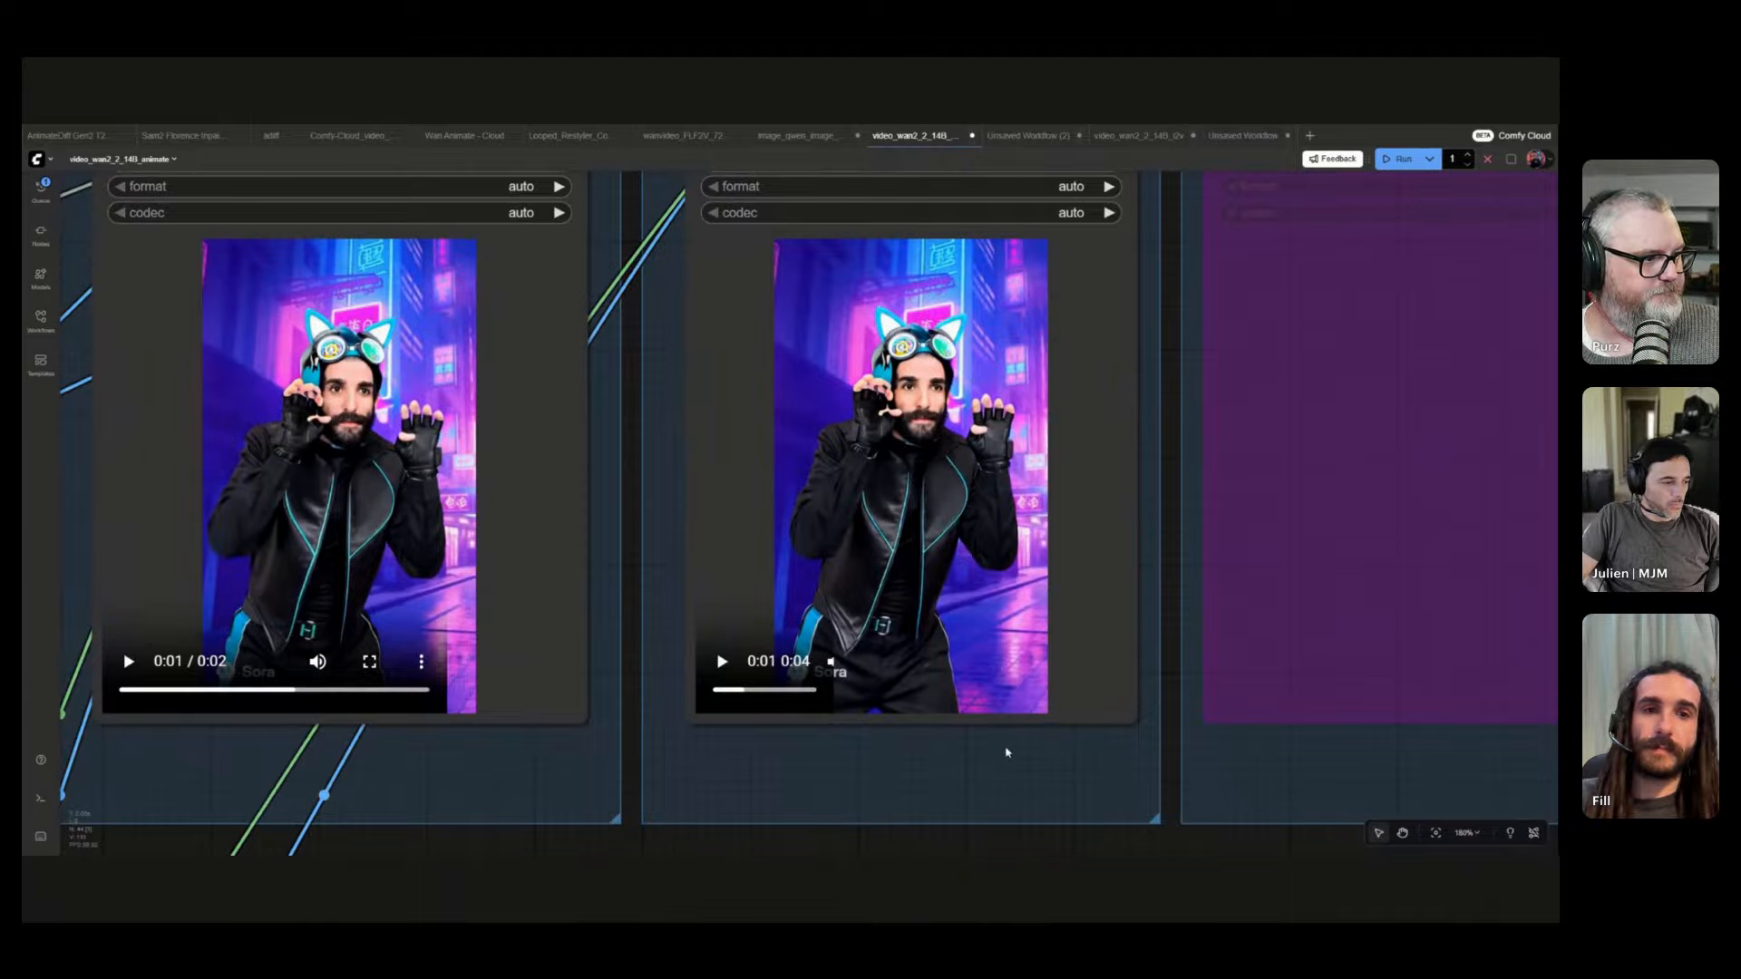
{"action": "scroll", "coordinate": [1029, 695], "scroll_direction": "down", "scroll_amount": 5}
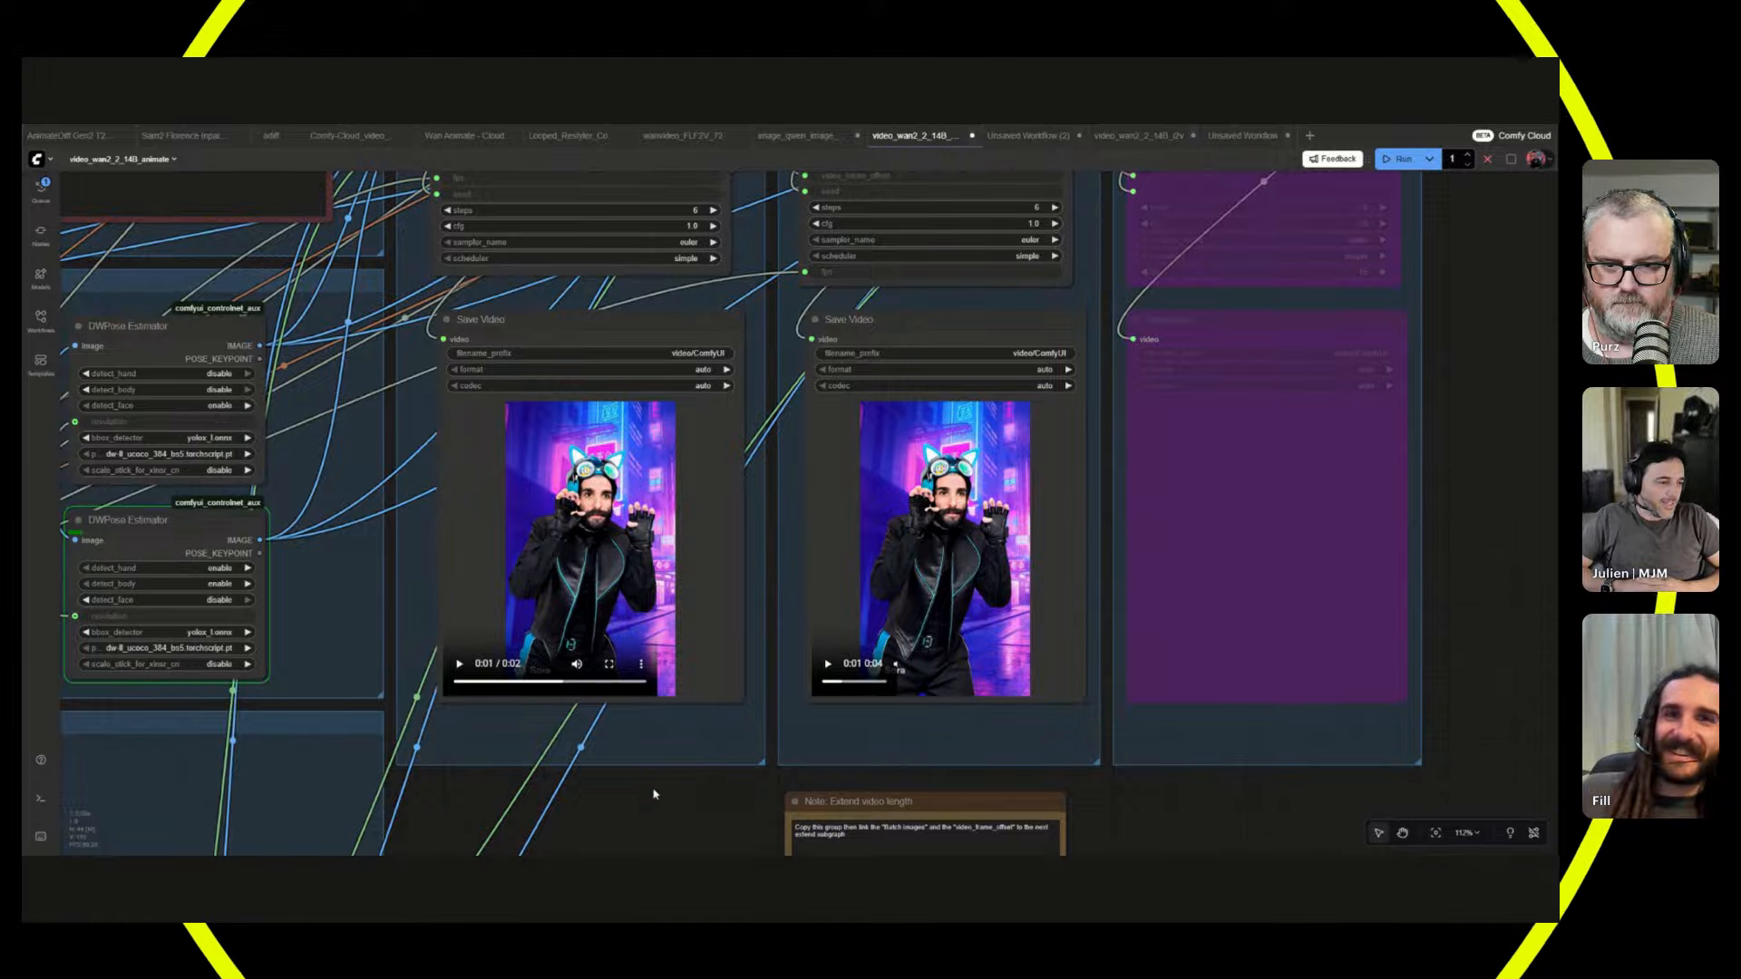
{"action": "scroll", "coordinate": [934, 790], "scroll_direction": "down", "scroll_amount": 2}
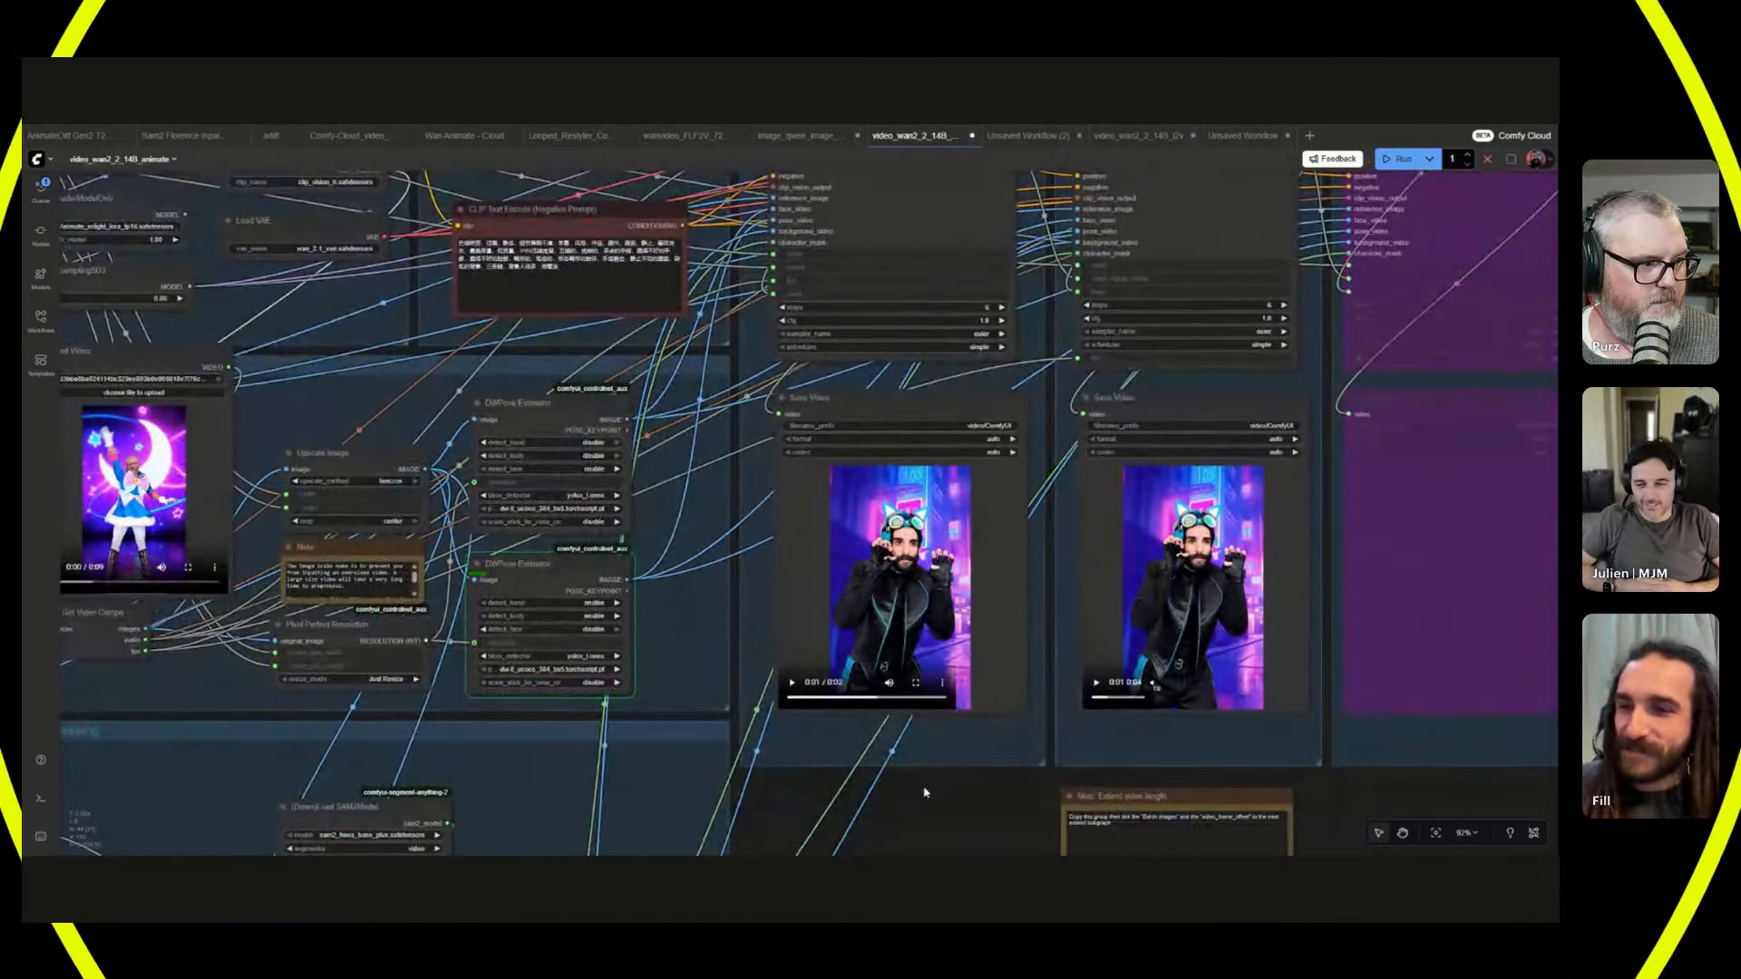
{"action": "scroll", "coordinate": [922, 795], "scroll_direction": "down", "scroll_amount": 1}
{"action": "scroll", "coordinate": [663, 762], "scroll_direction": "down", "scroll_amount": 1}
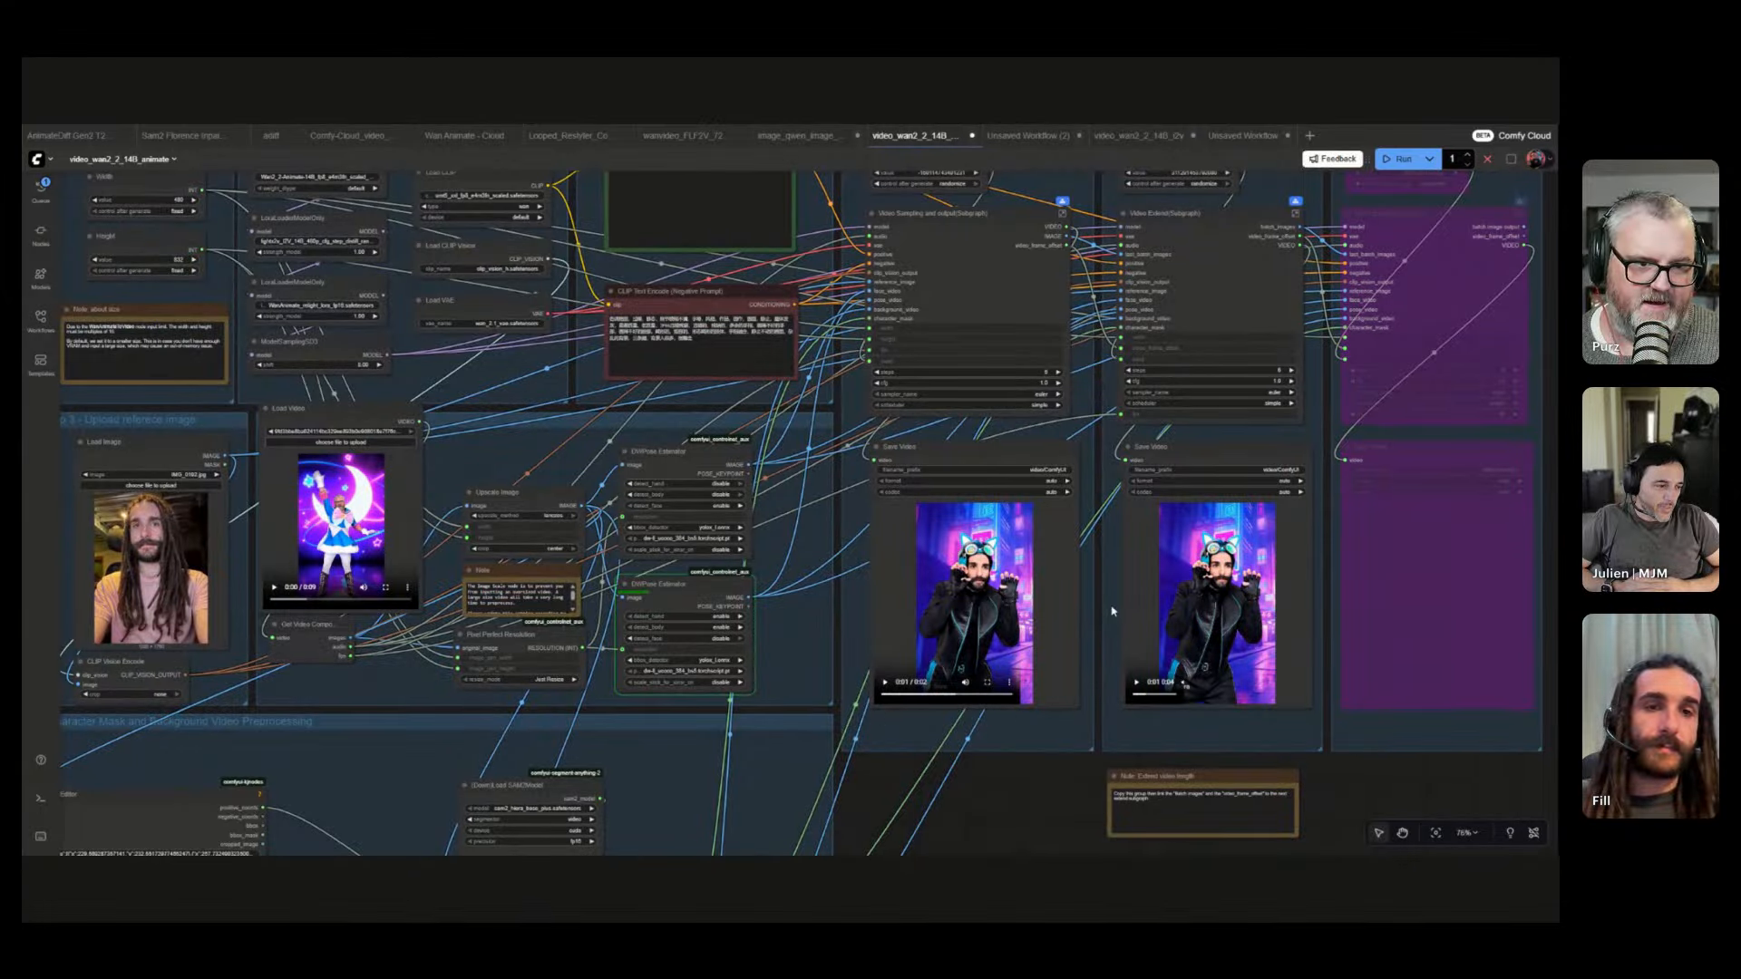
{"action": "left_click_drag", "start_coordinate": [1107, 617], "coordinate": [852, 662]}
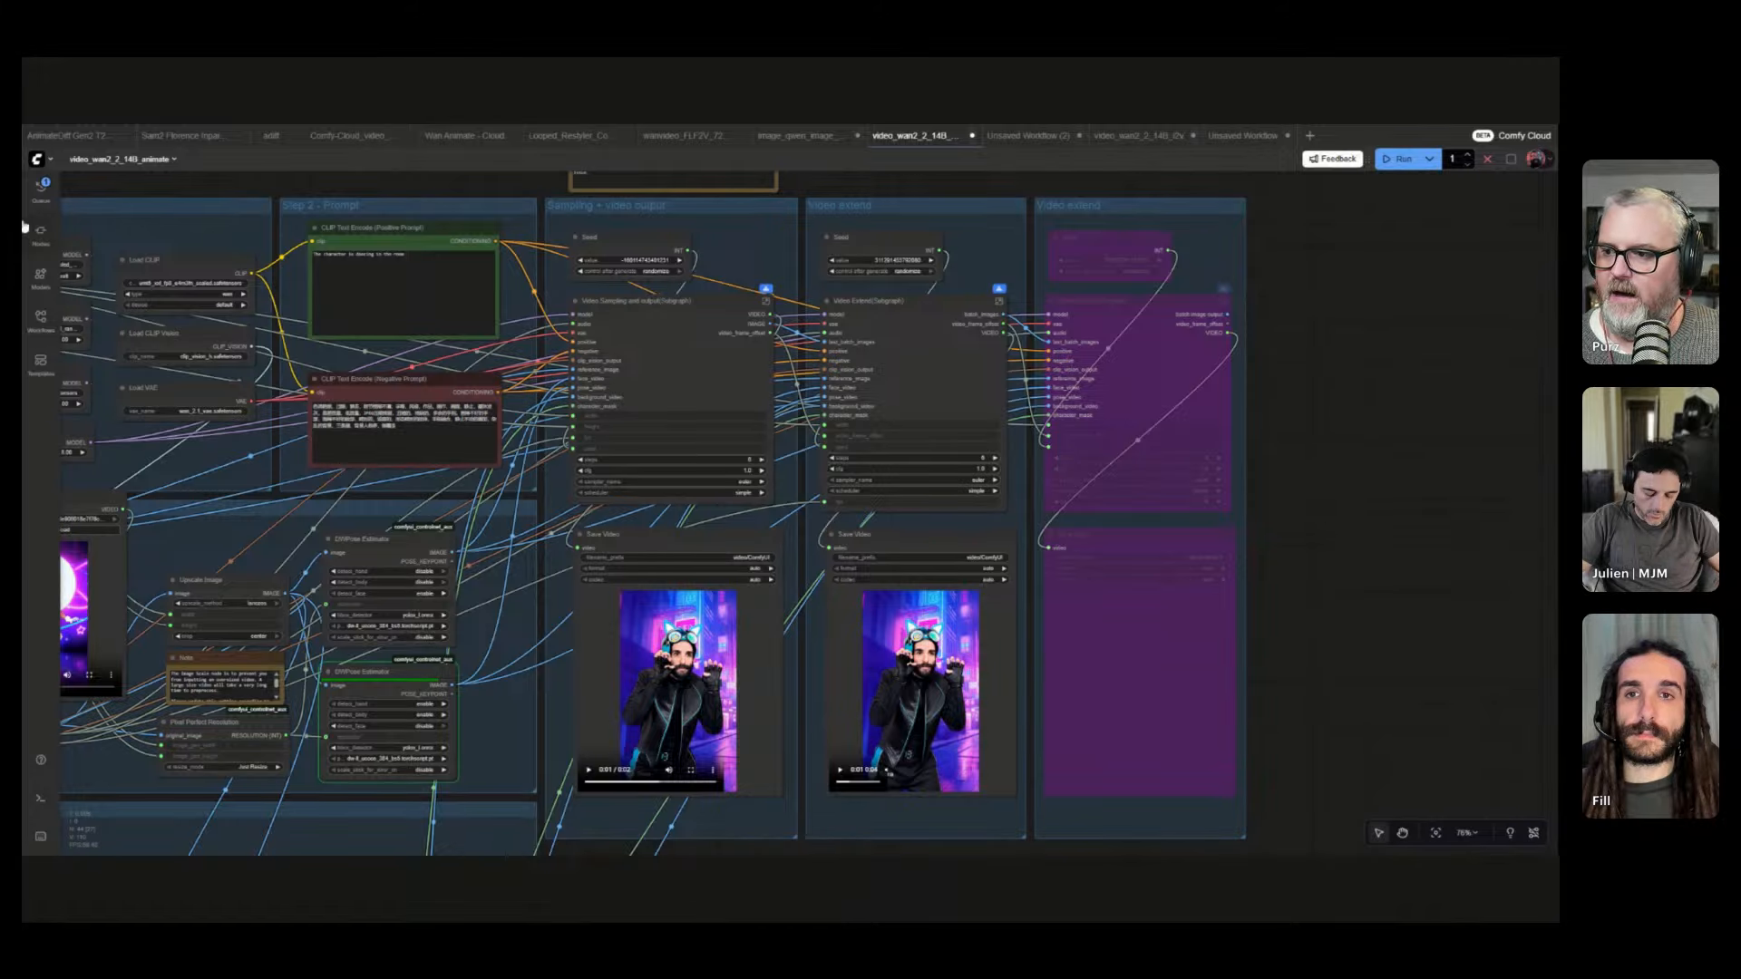
- Browse the finished jobs in the queue and preview a dalmatian image at full size
{"action": "left_click", "coordinate": [42, 189]}
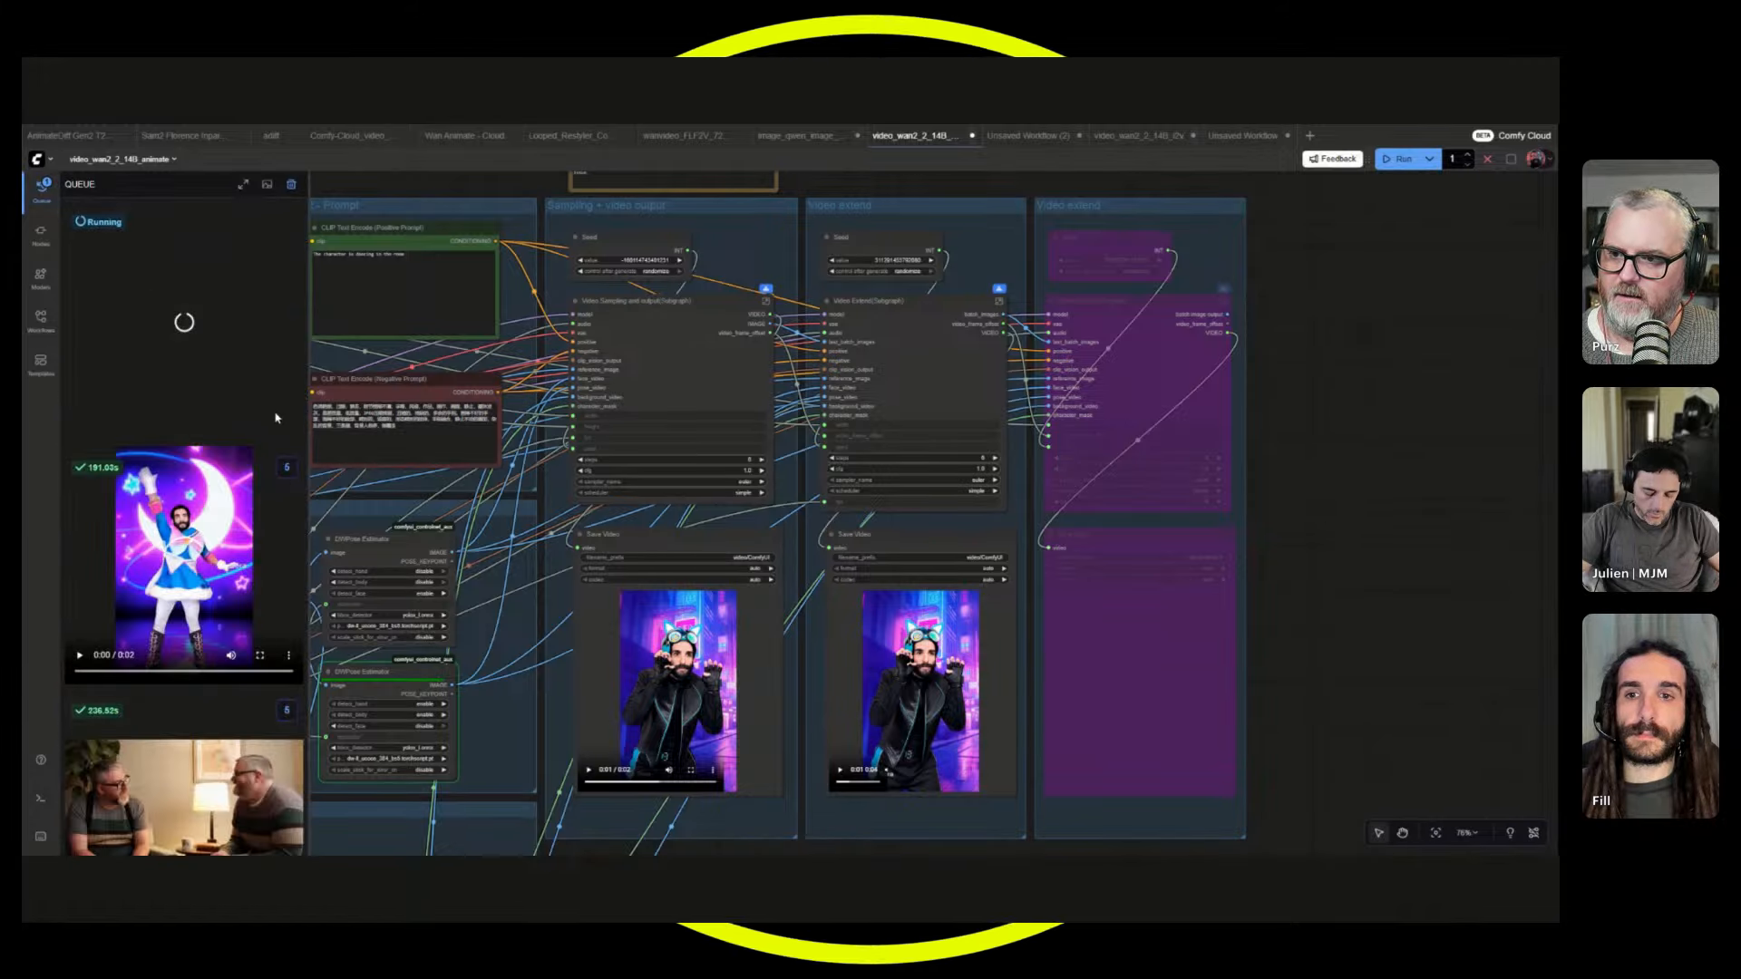
{"action": "scroll", "coordinate": [234, 605], "scroll_direction": "down", "scroll_amount": 3}
{"action": "scroll", "coordinate": [234, 605], "scroll_direction": "down", "scroll_amount": 6}
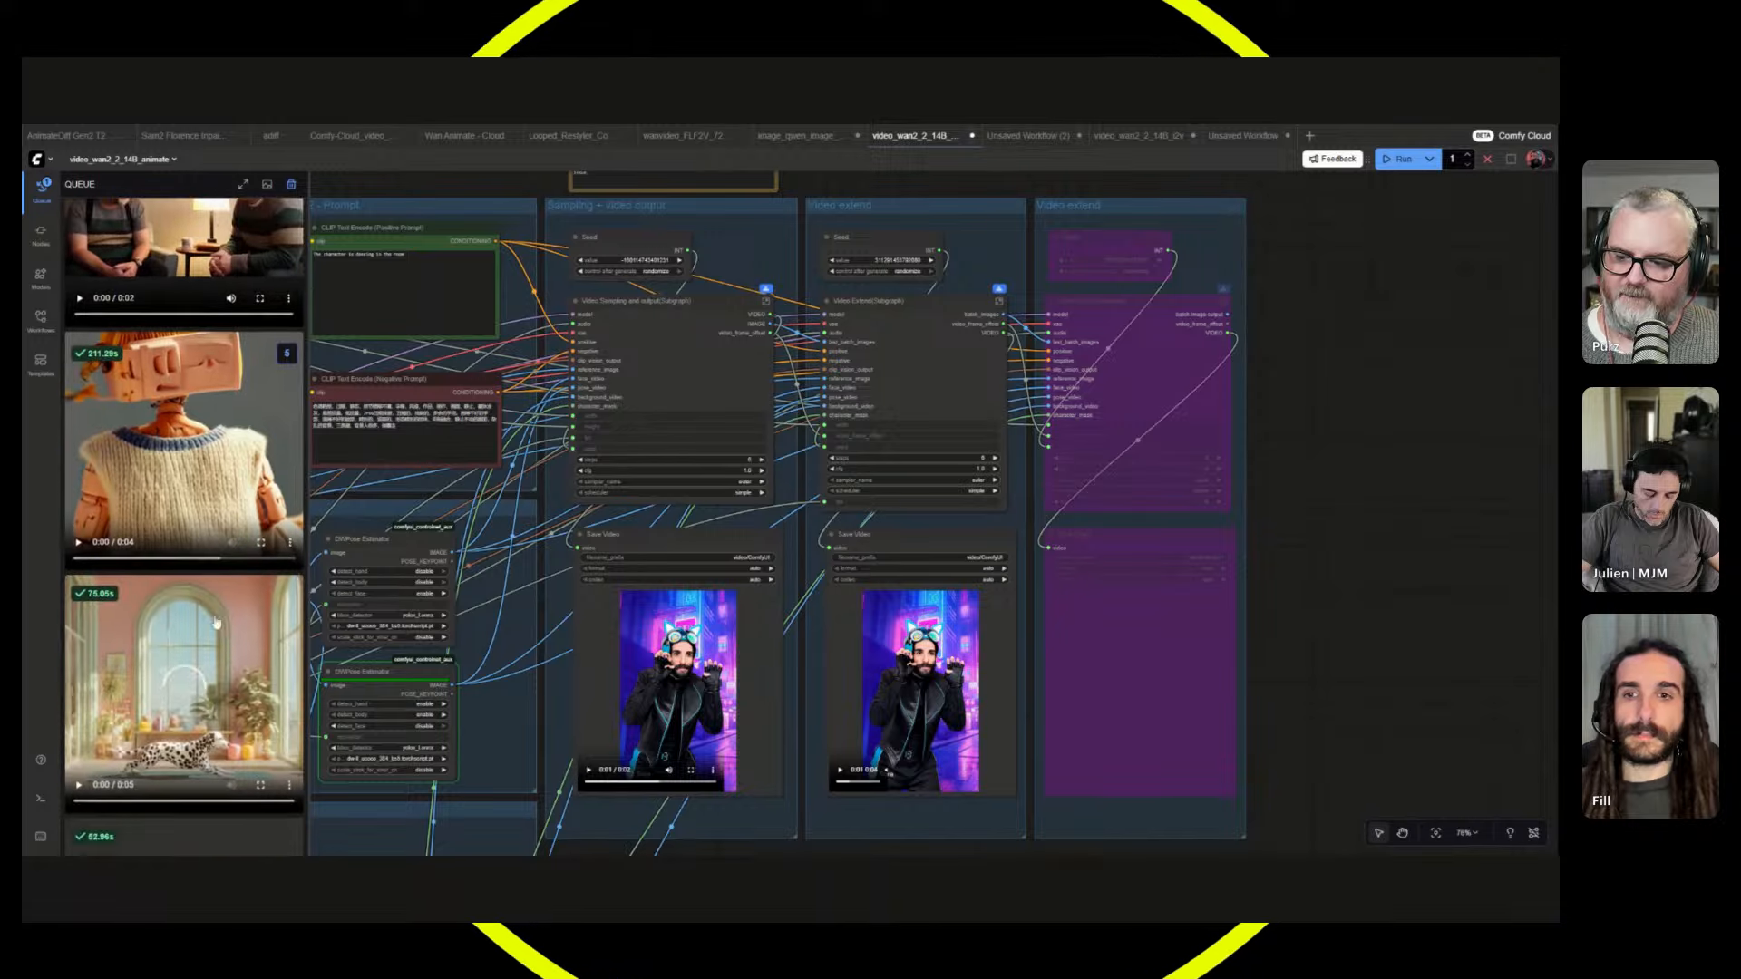
{"action": "scroll", "coordinate": [234, 738], "scroll_direction": "down", "scroll_amount": 10}
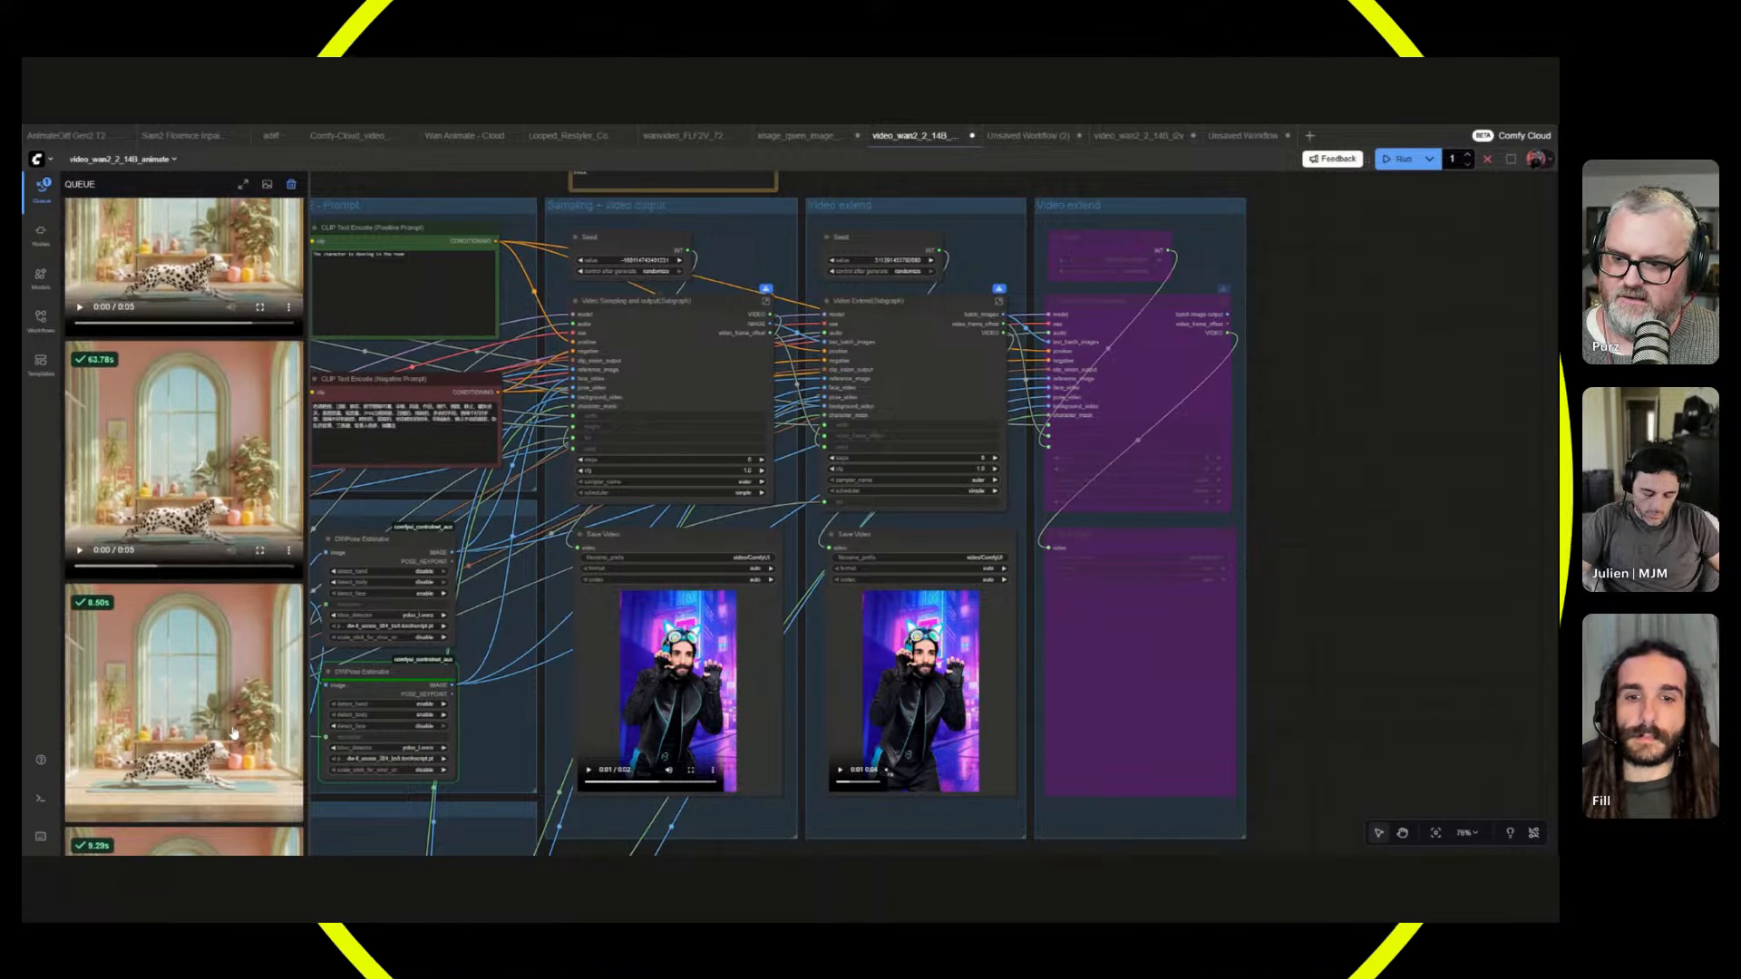
{"action": "left_click", "coordinate": [166, 314]}
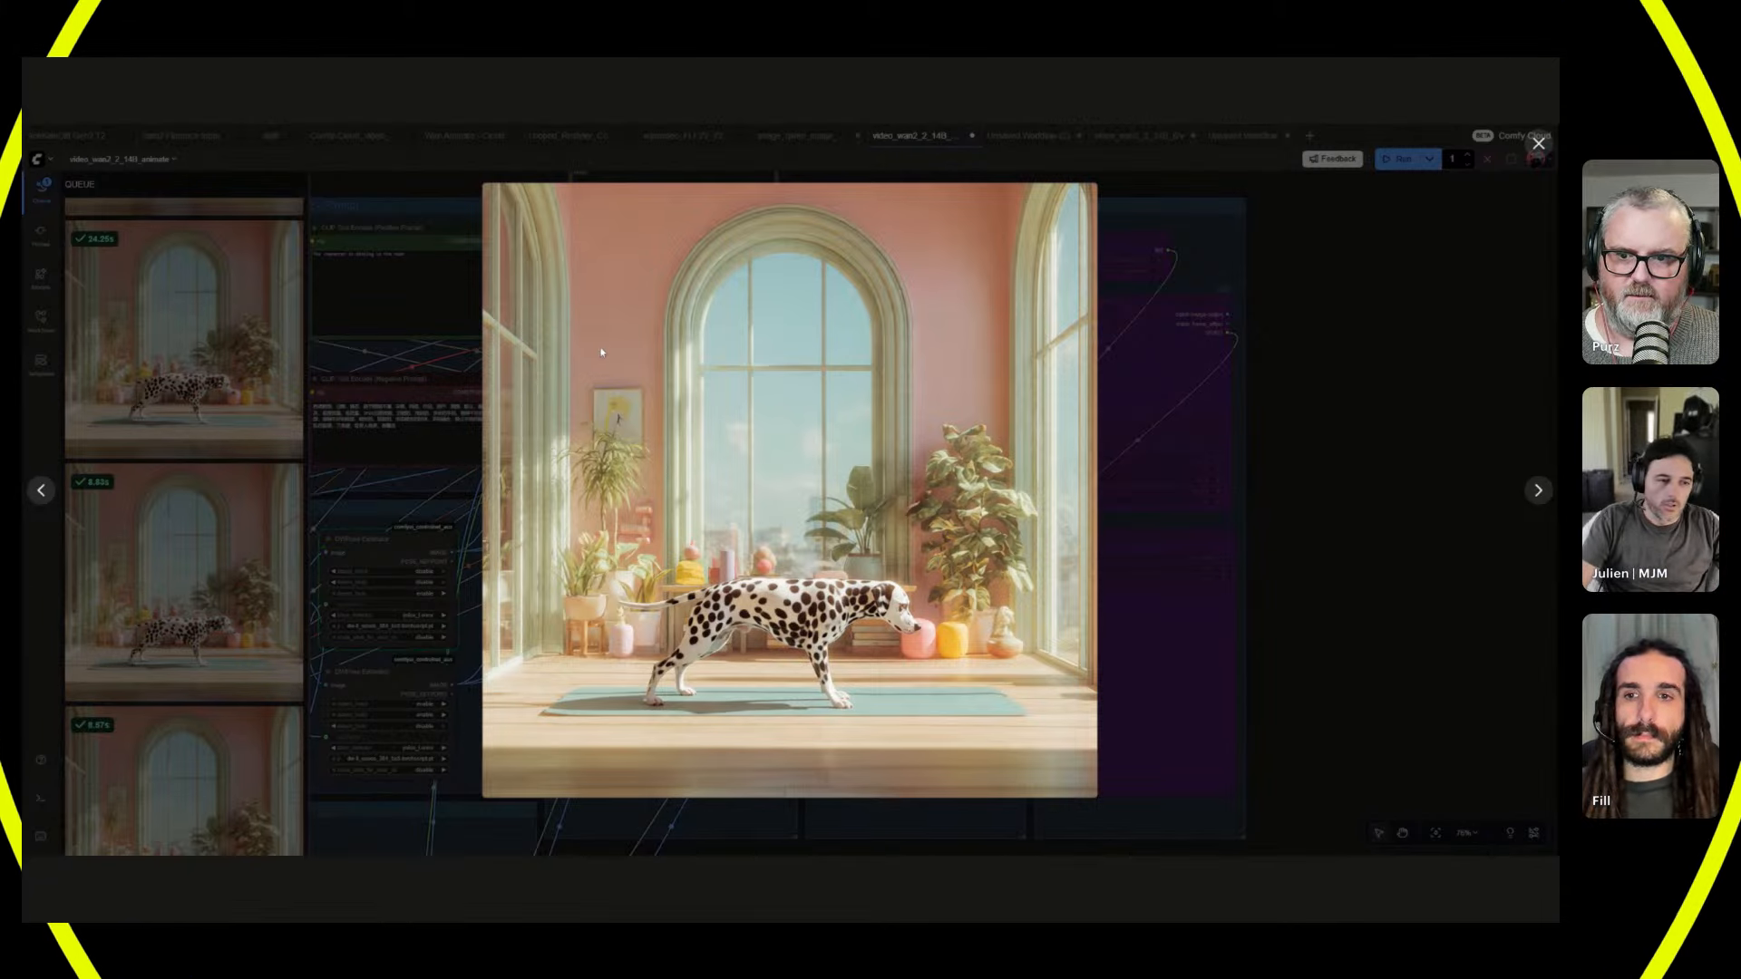
{"action": "key", "text": "Escape"}
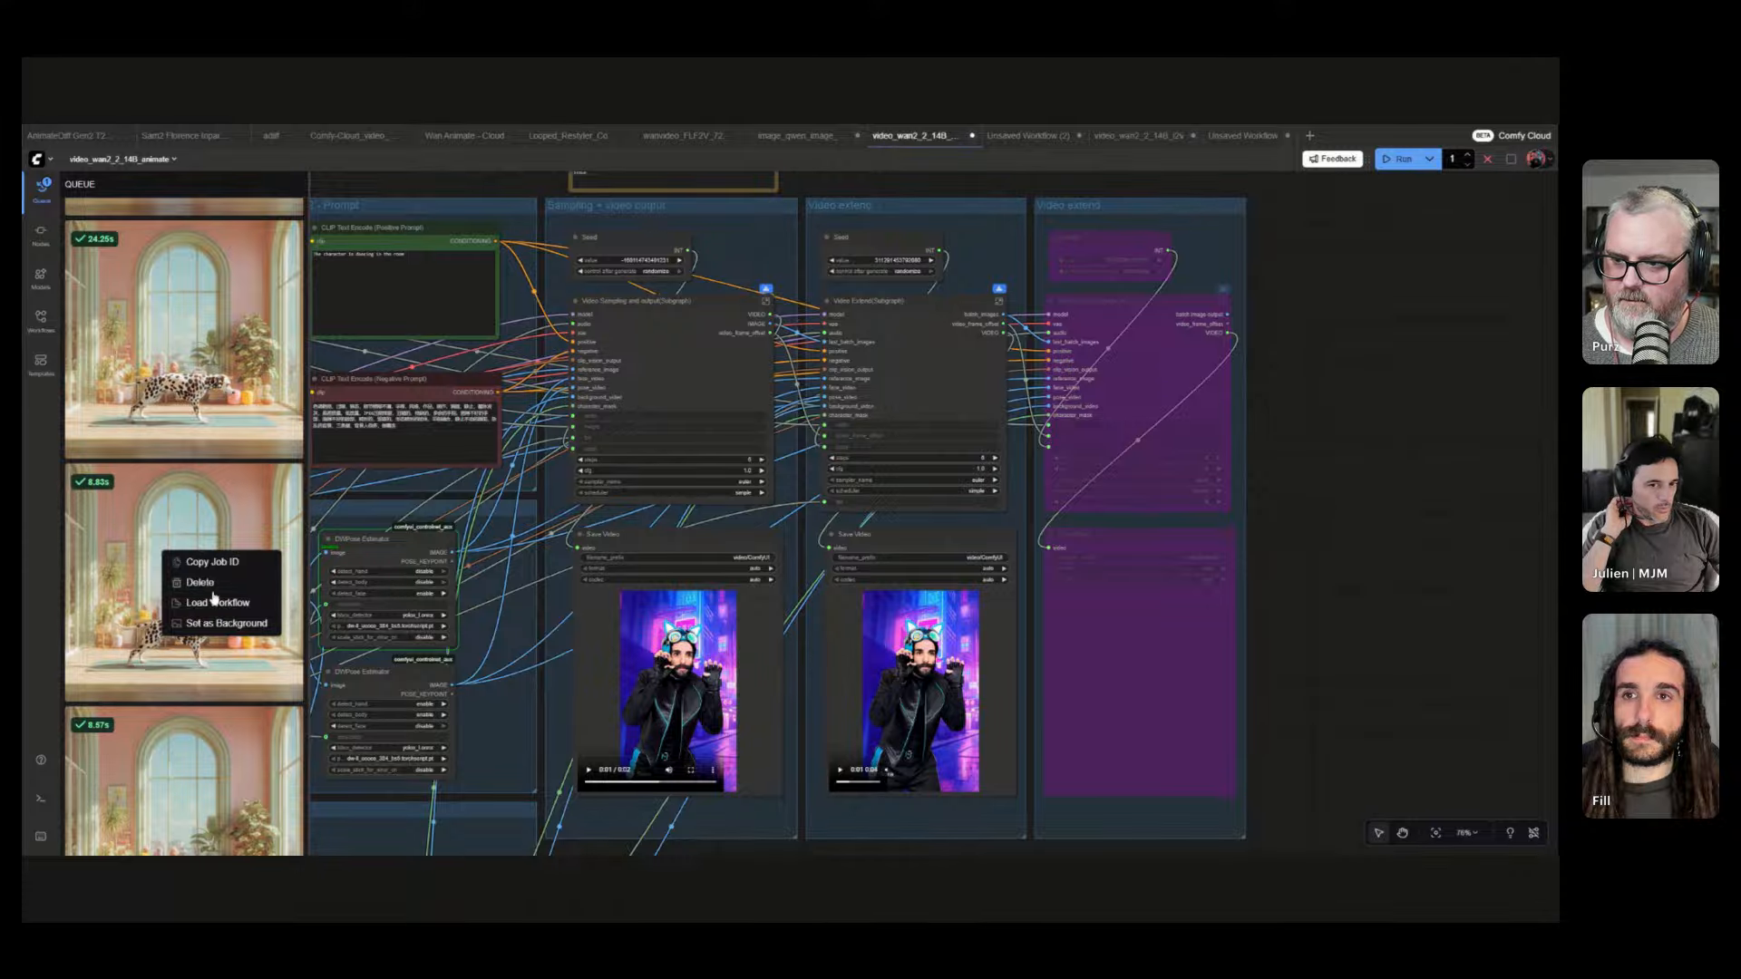
- Examine a queued dalmatian job's Load Workflow option, preview its image again, and close the queue
{"action": "left_click", "coordinate": [218, 602]}
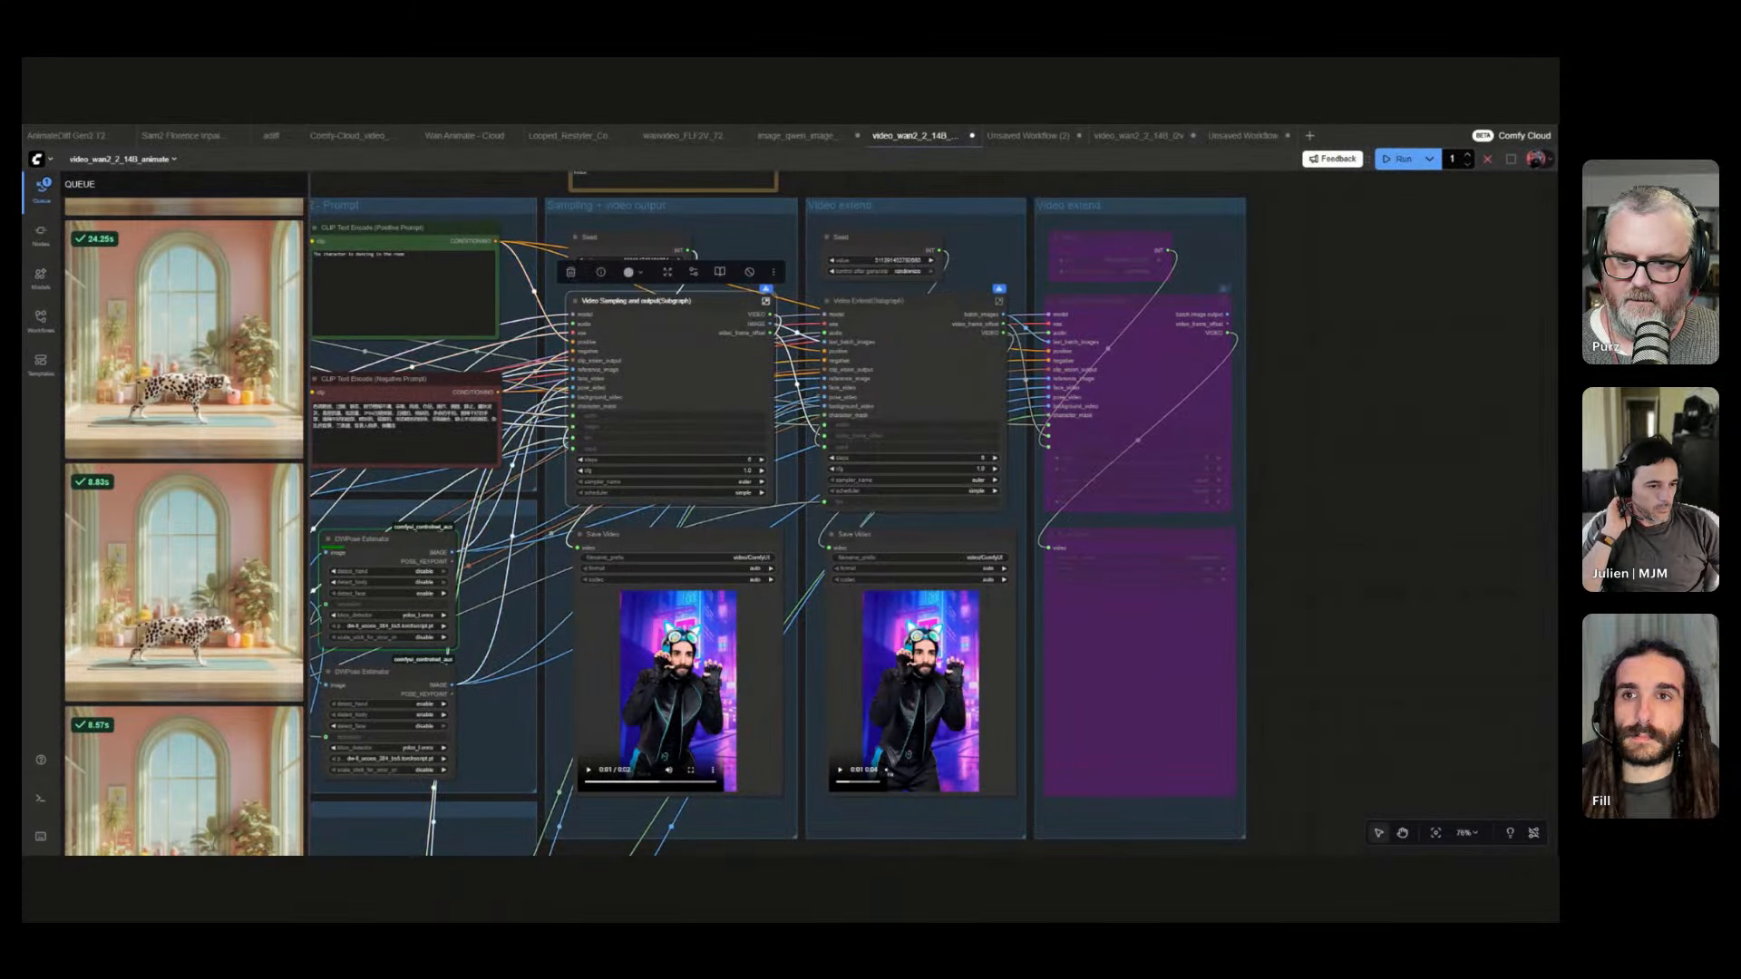
{"action": "left_click", "coordinate": [223, 580]}
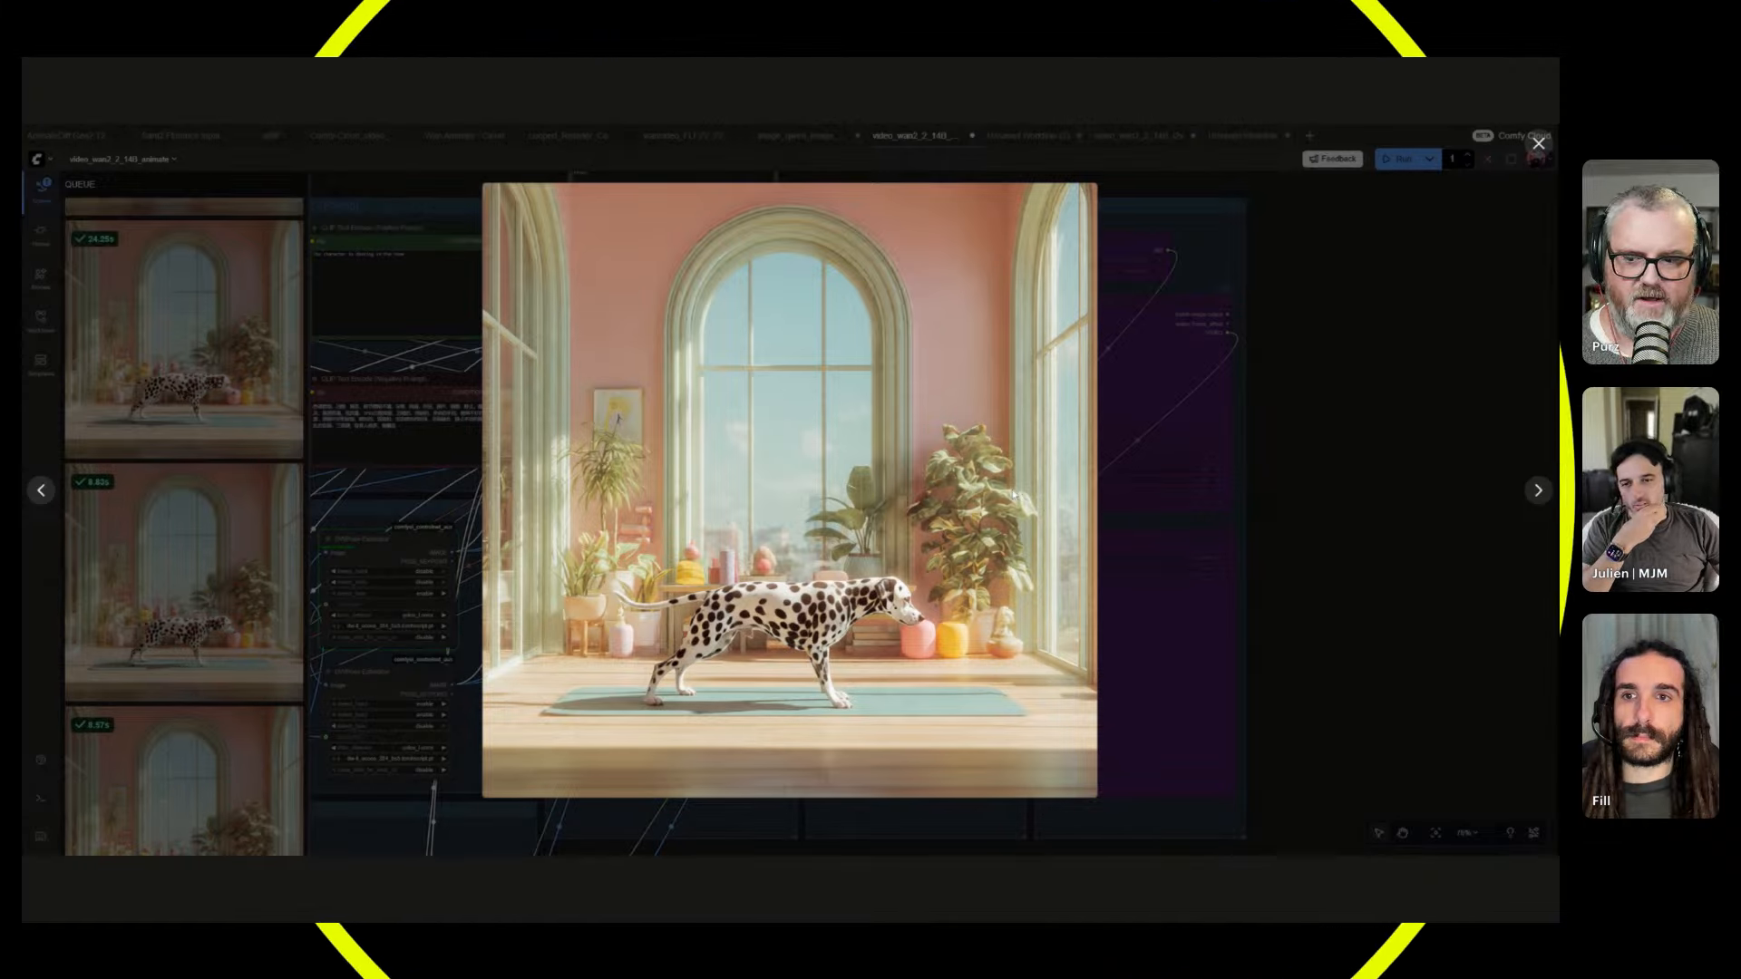
{"action": "left_click", "coordinate": [1307, 490]}
{"action": "scroll", "coordinate": [172, 408], "scroll_direction": "up", "scroll_amount": 20}
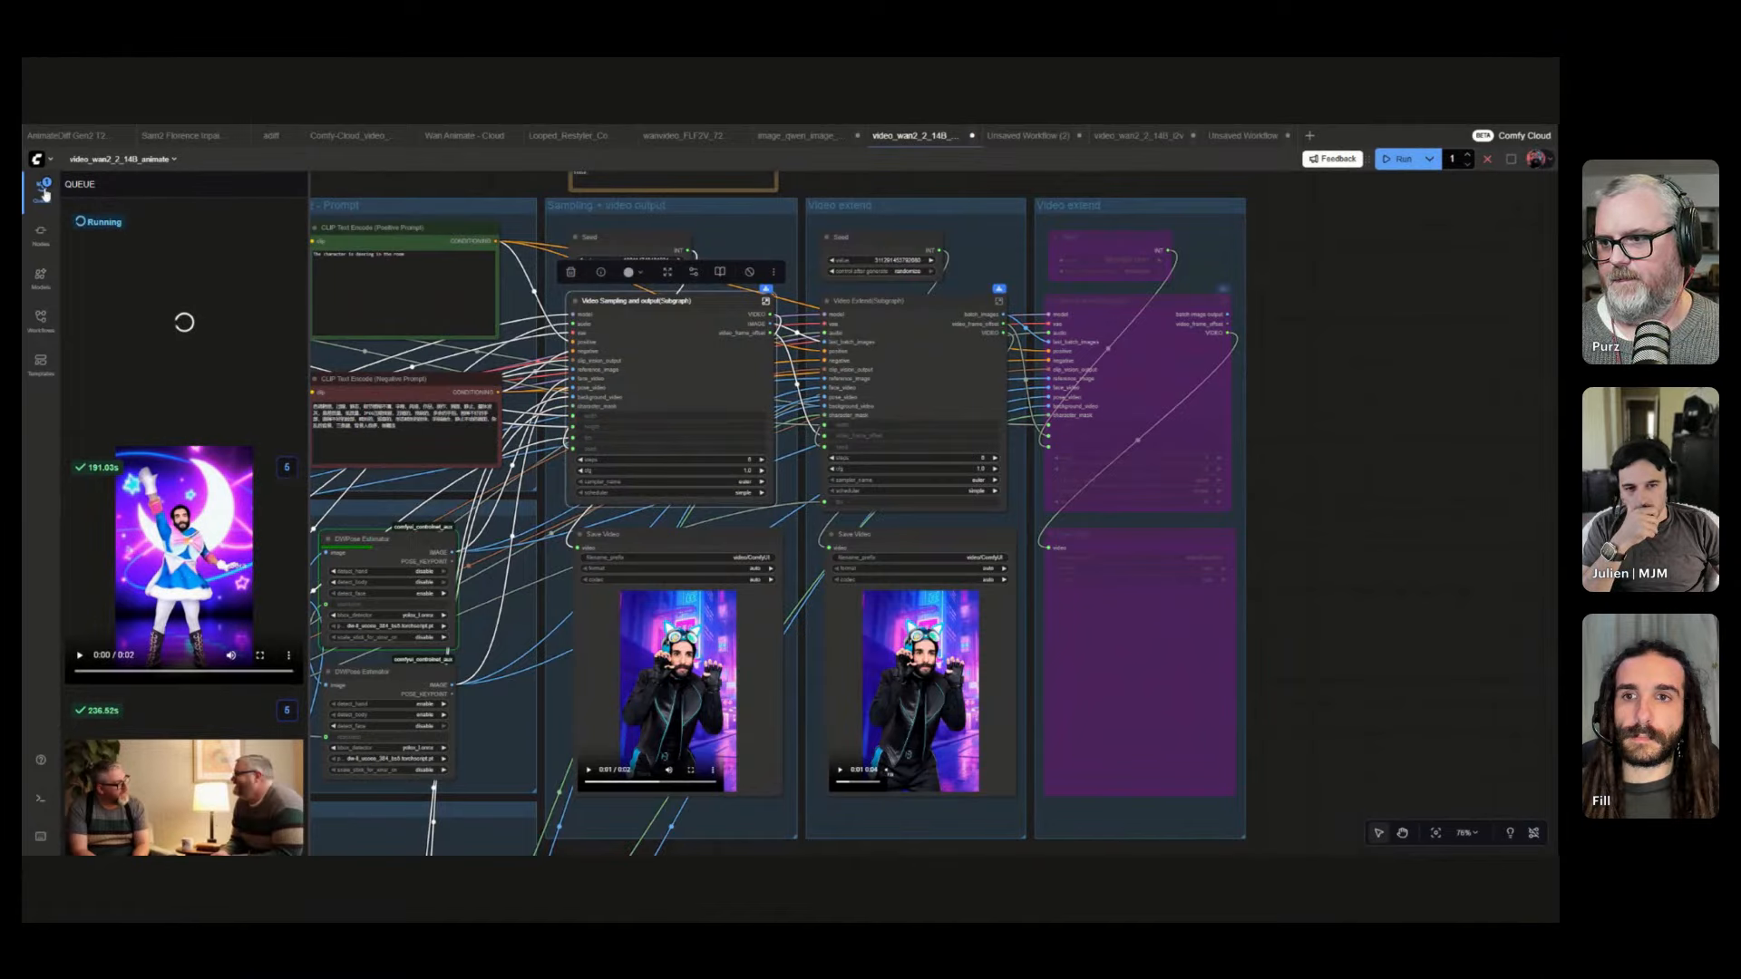
{"action": "left_click", "coordinate": [41, 190]}
- Examine the face and hands in the first Save Video preview up close and check the progress of the pose estimators
{"action": "scroll", "coordinate": [830, 620], "scroll_direction": "down", "scroll_amount": 5}
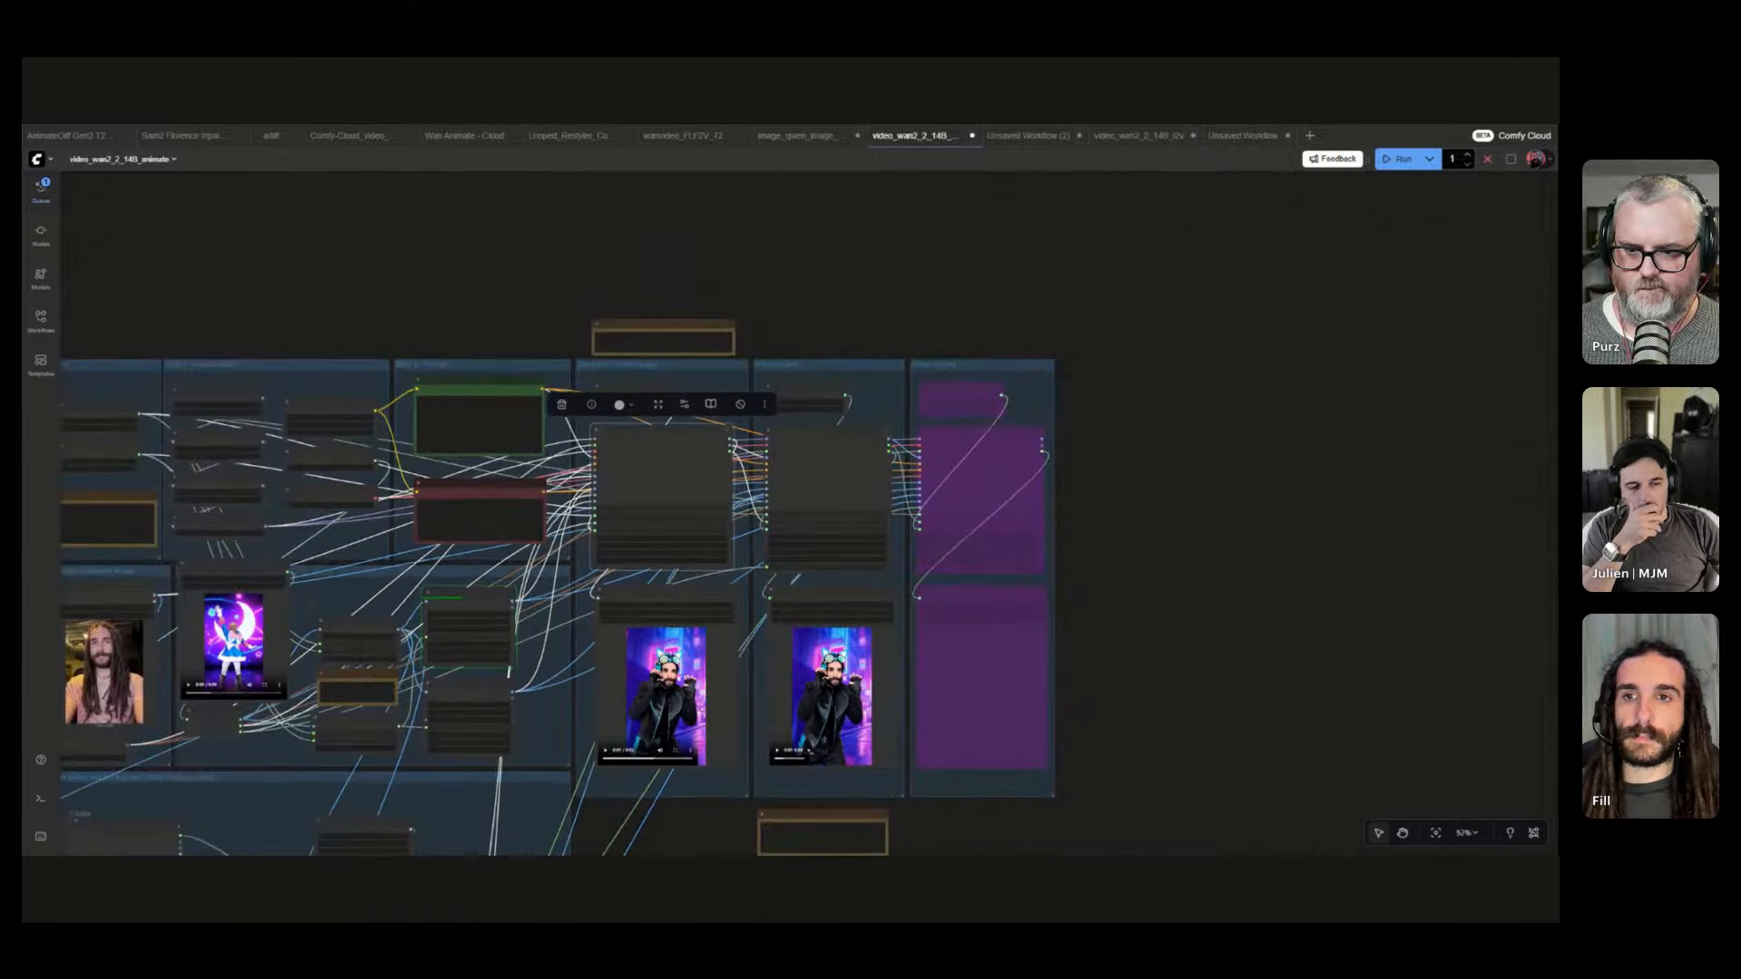
{"action": "left_click_drag", "start_coordinate": [945, 616], "coordinate": [886, 639]}
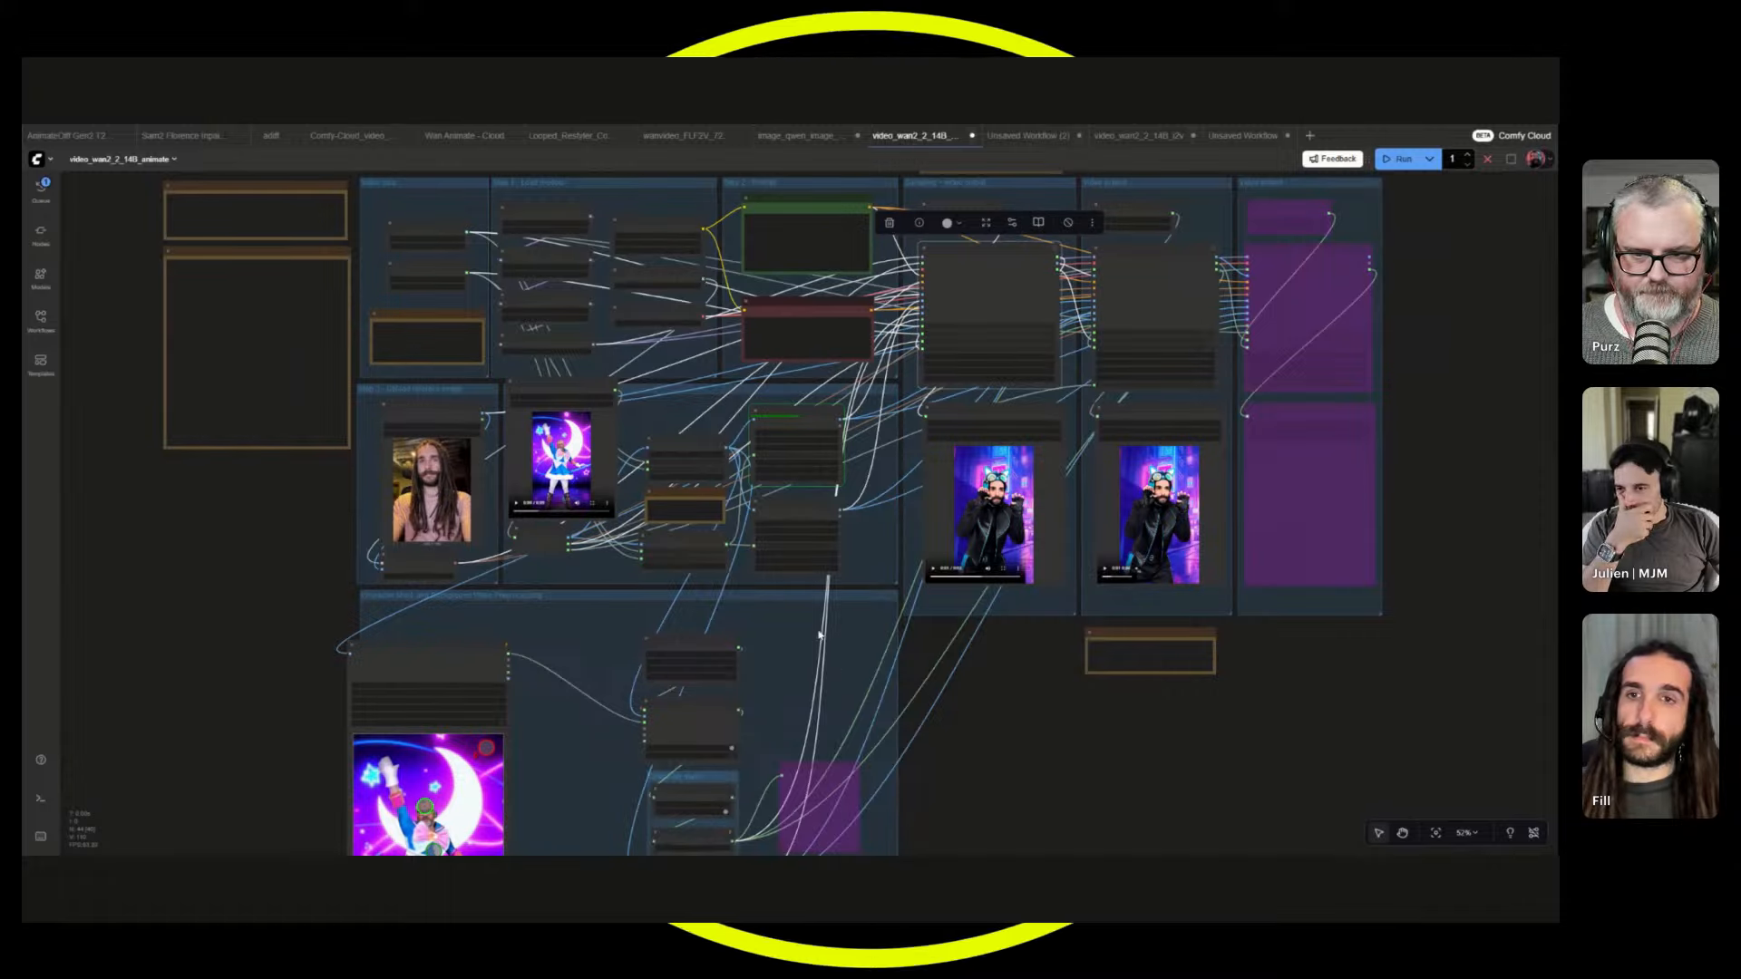
{"action": "scroll", "coordinate": [998, 503], "scroll_direction": "up", "scroll_amount": 15}
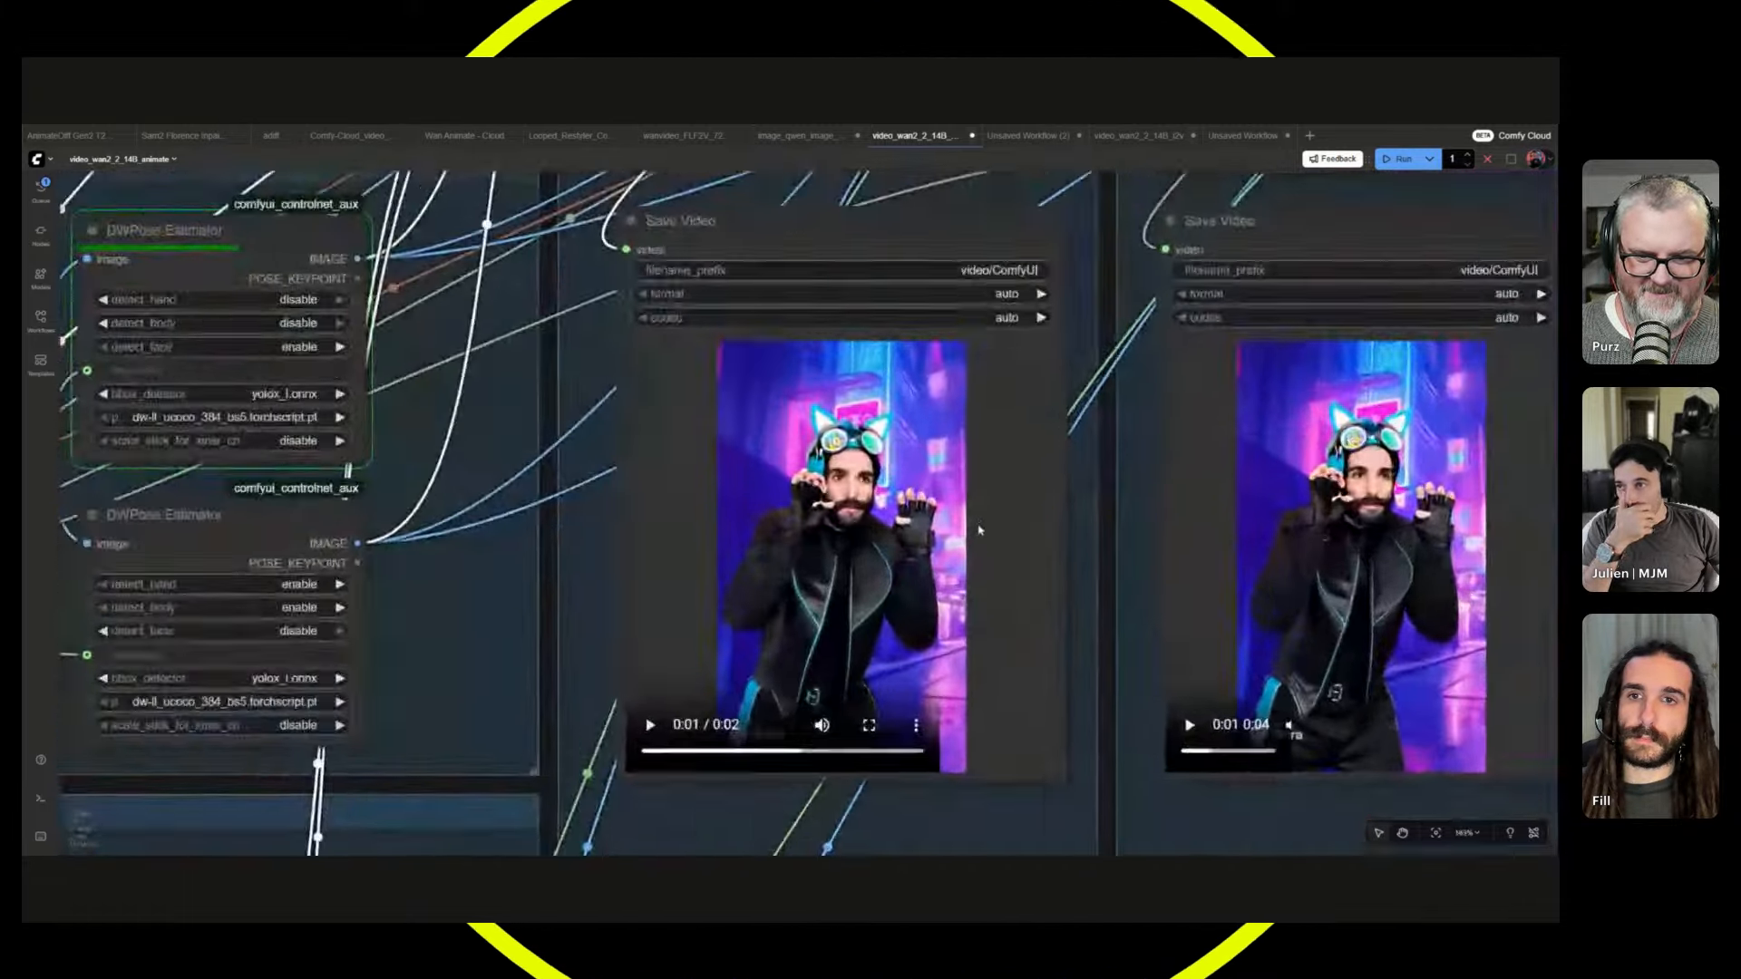
{"action": "scroll", "coordinate": [801, 526], "scroll_direction": "up", "scroll_amount": 4}
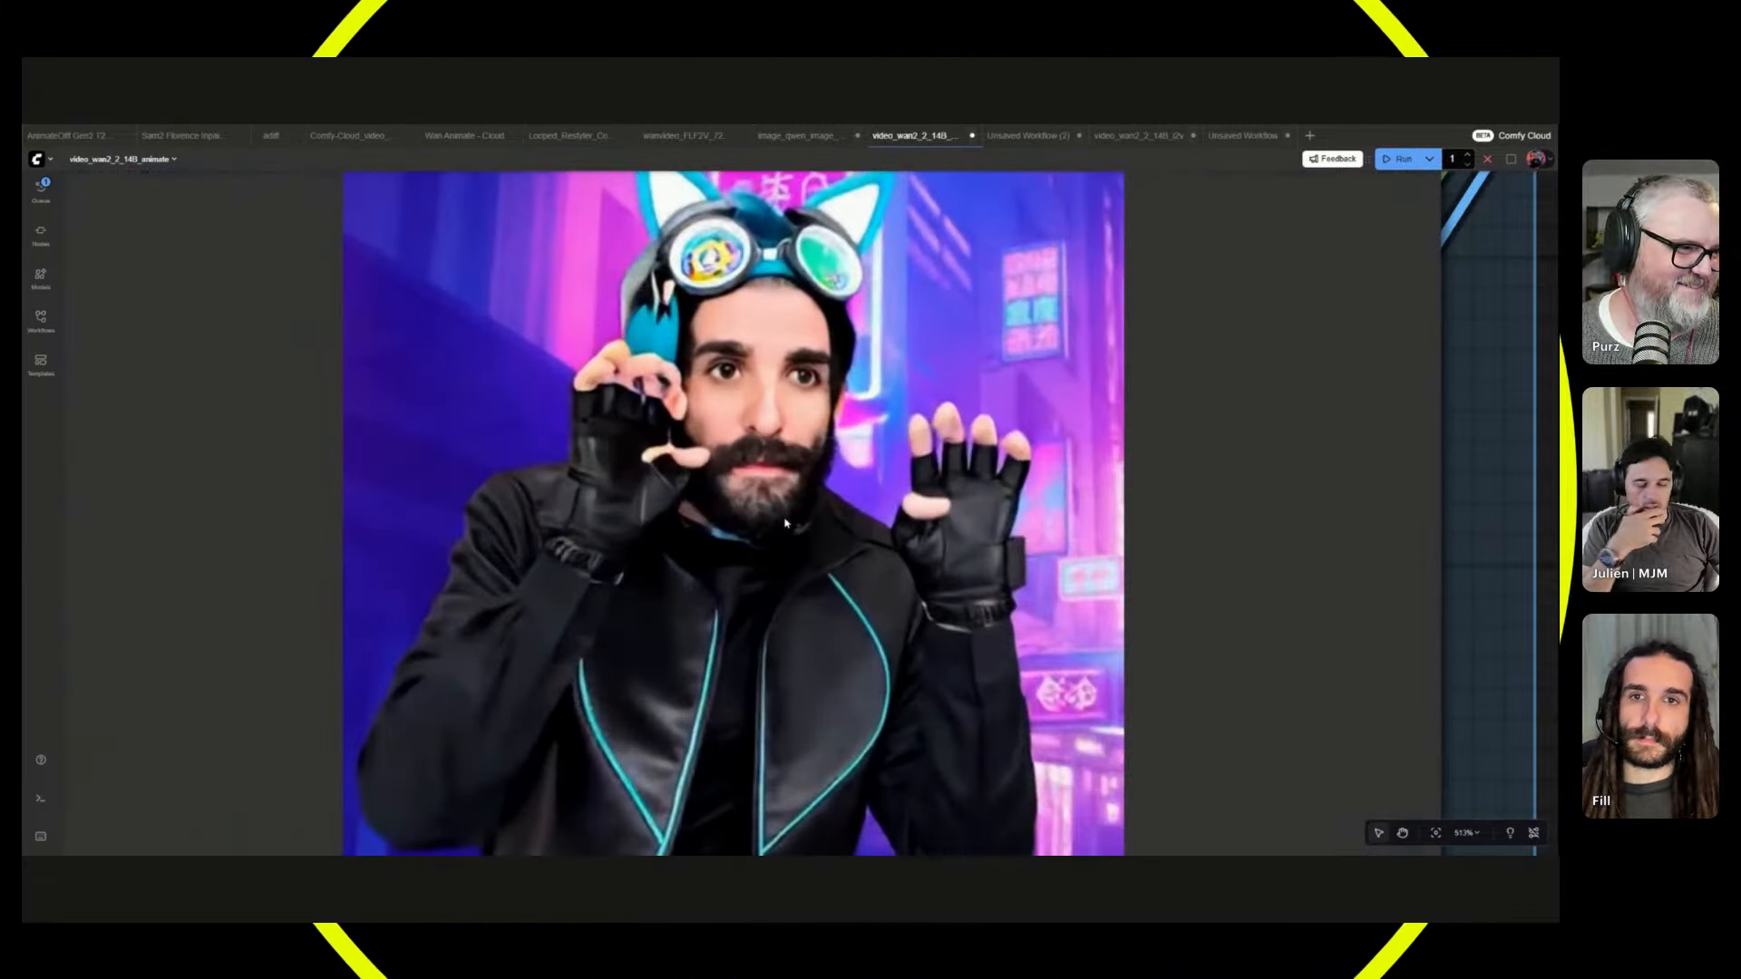
{"action": "scroll", "coordinate": [1078, 587], "scroll_direction": "down", "scroll_amount": 7}
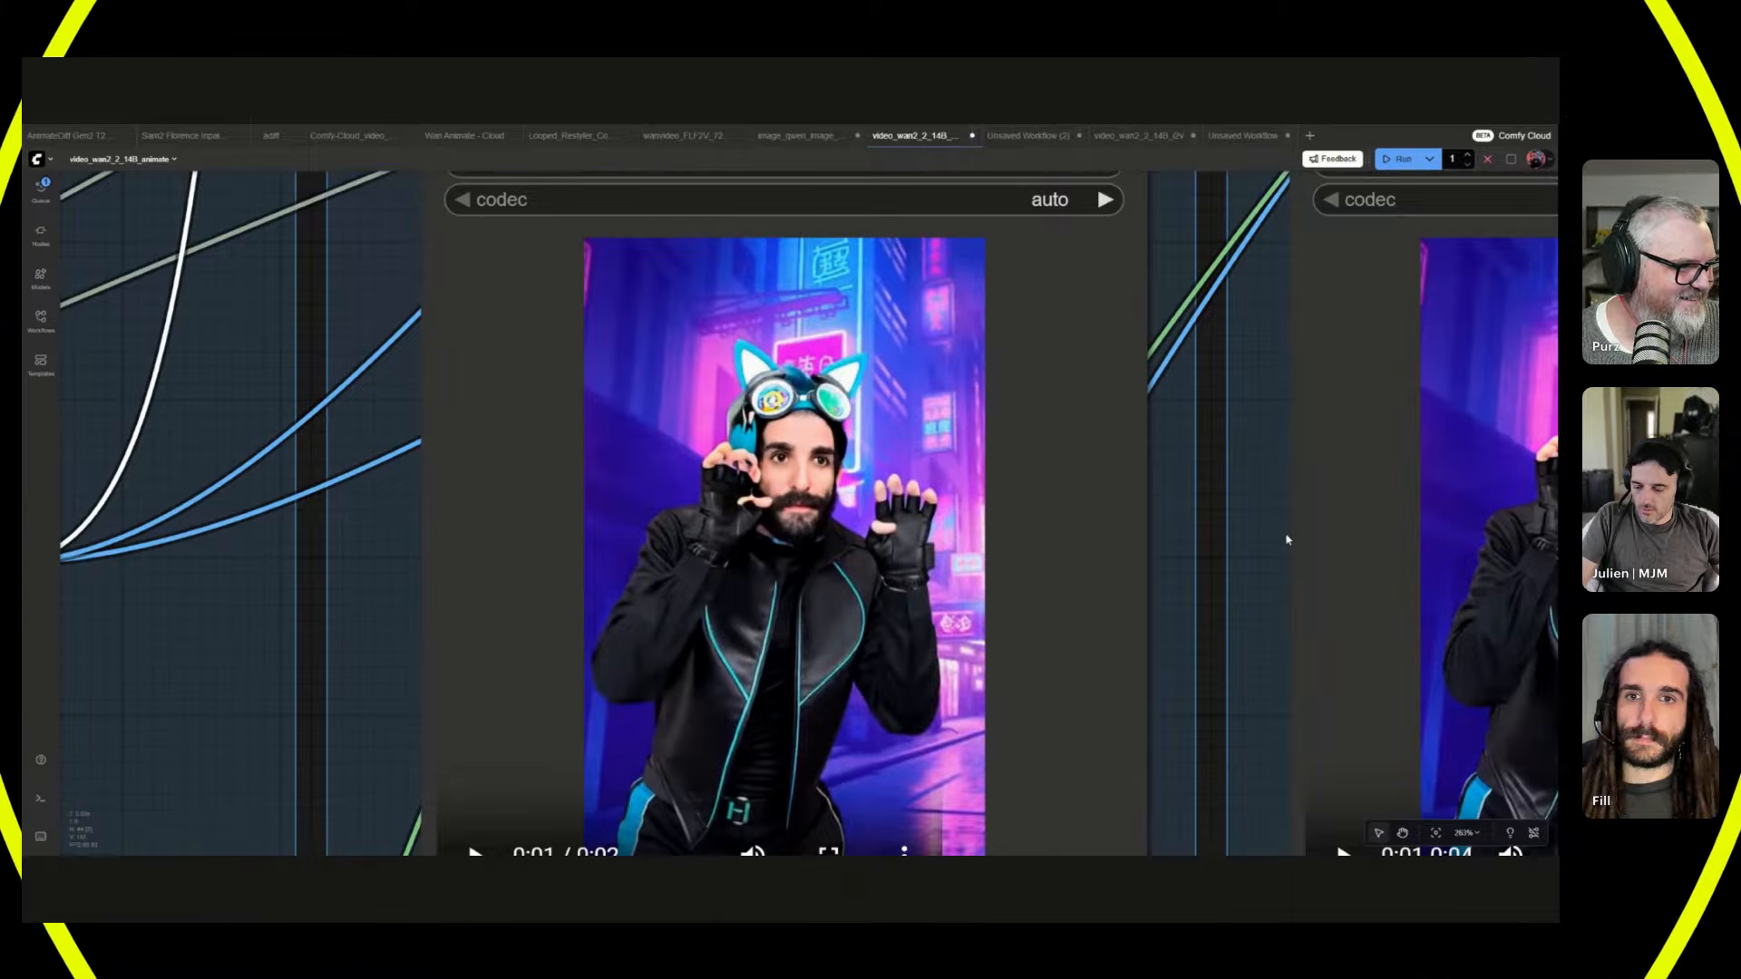
{"action": "scroll", "coordinate": [1211, 549], "scroll_direction": "down", "scroll_amount": 4}
{"action": "scroll", "coordinate": [1211, 549], "scroll_direction": "down", "scroll_amount": 2}
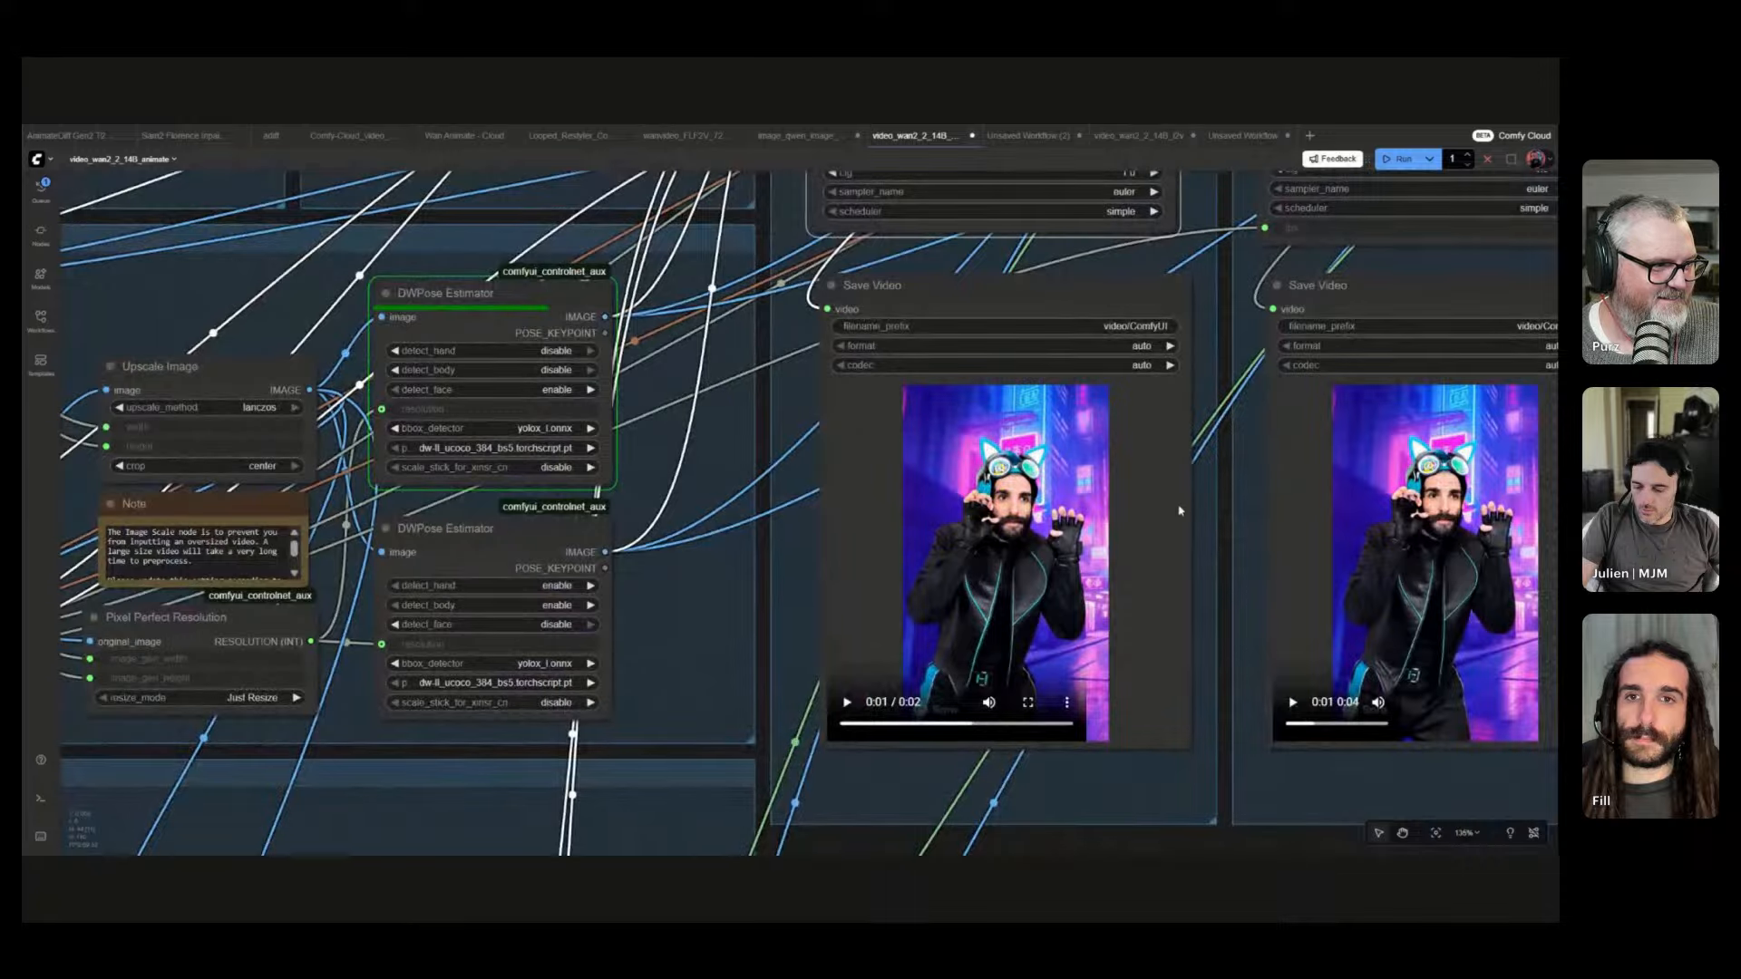
{"action": "left_click_drag", "start_coordinate": [1179, 511], "coordinate": [1110, 610]}
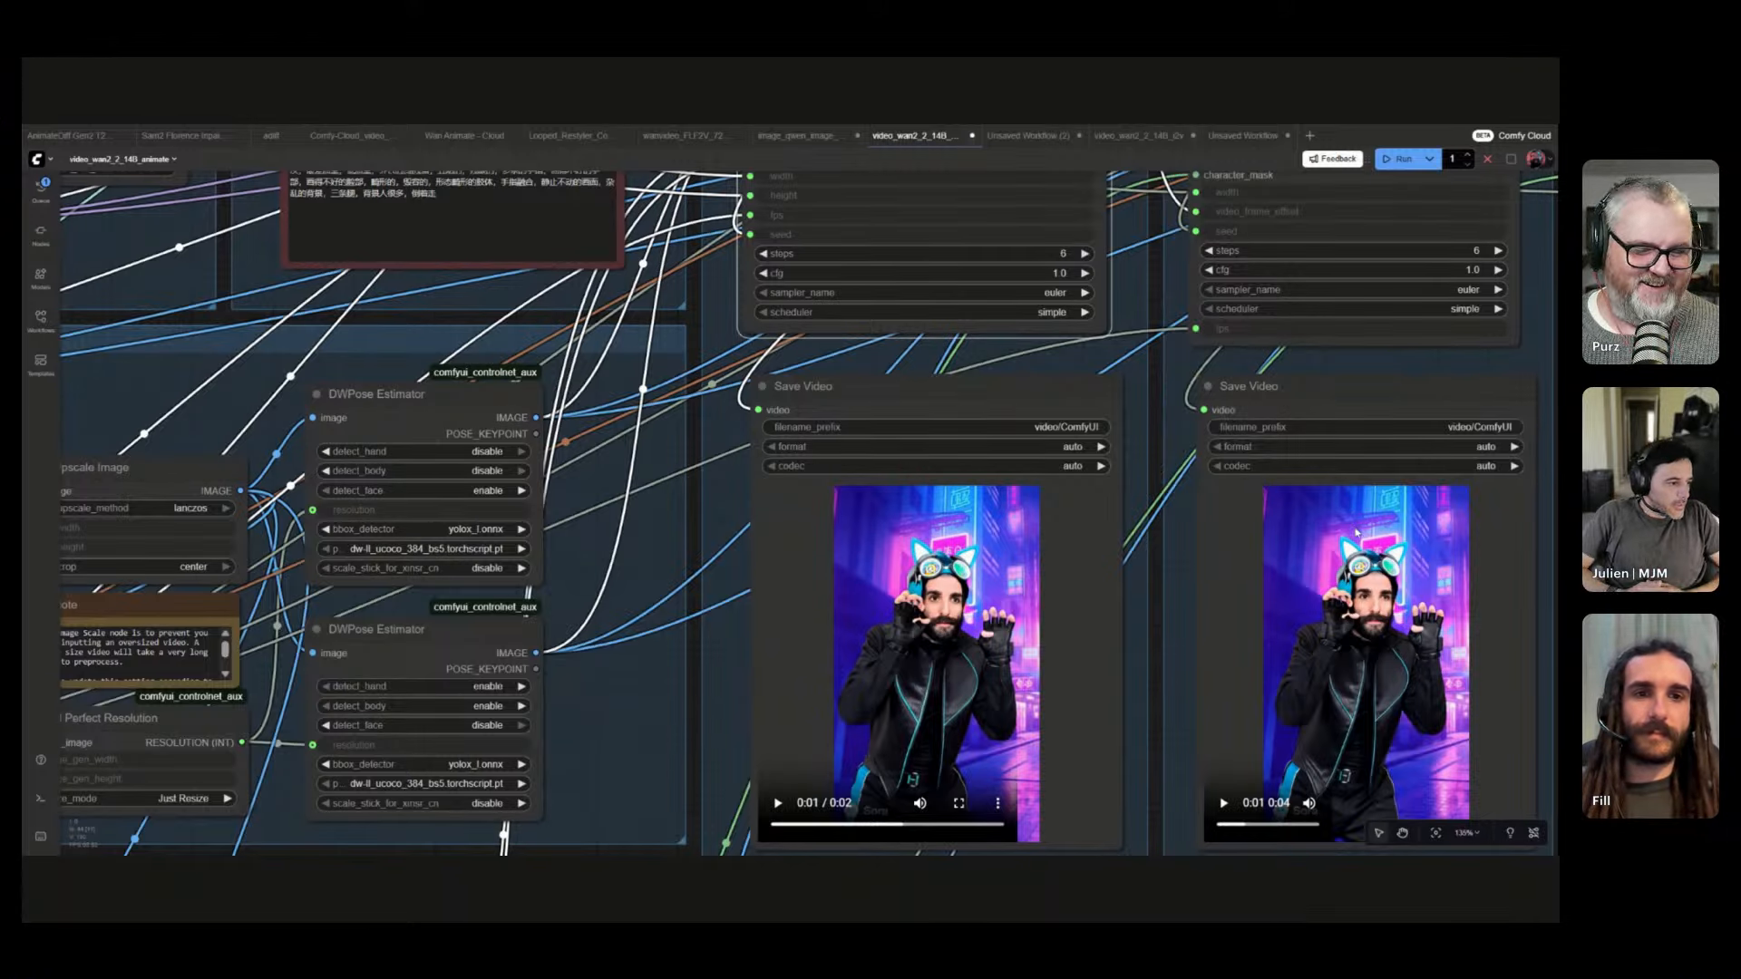
{"action": "scroll", "coordinate": [671, 616], "scroll_direction": "down", "scroll_amount": 6}
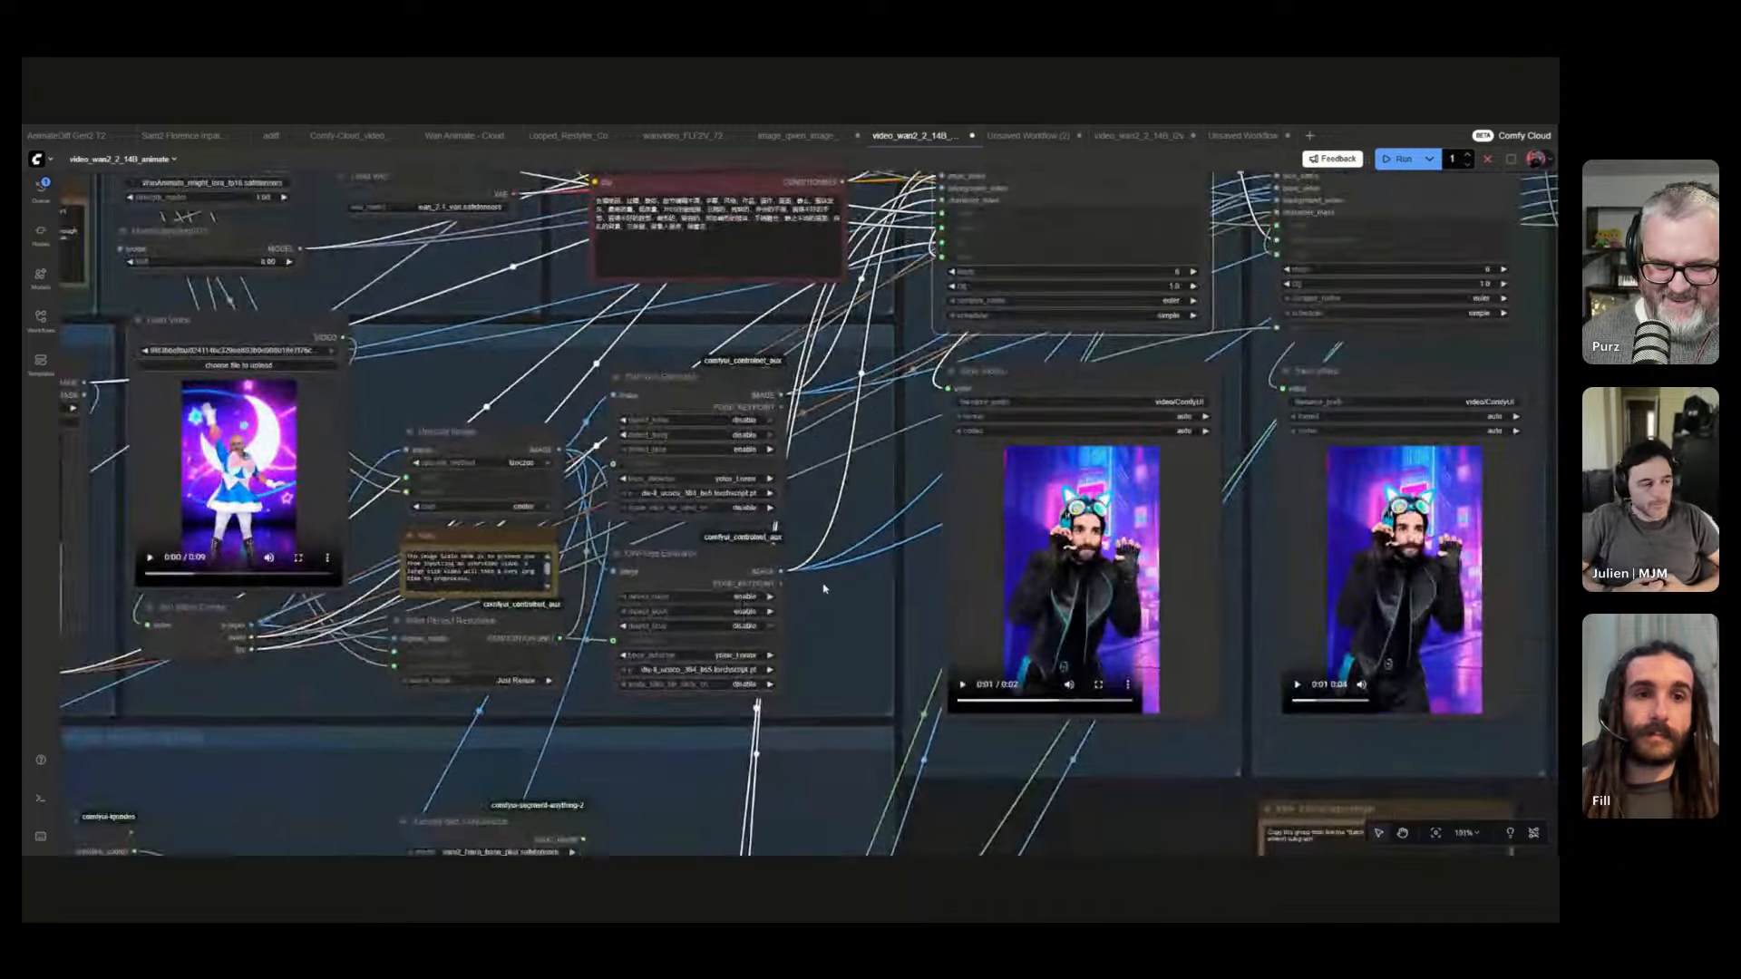
- Check the Sam2Segmentation stage in the mask preprocessing group and examine the first Save Video preview up close
{"action": "scroll", "coordinate": [867, 670], "scroll_direction": "down", "scroll_amount": 3}
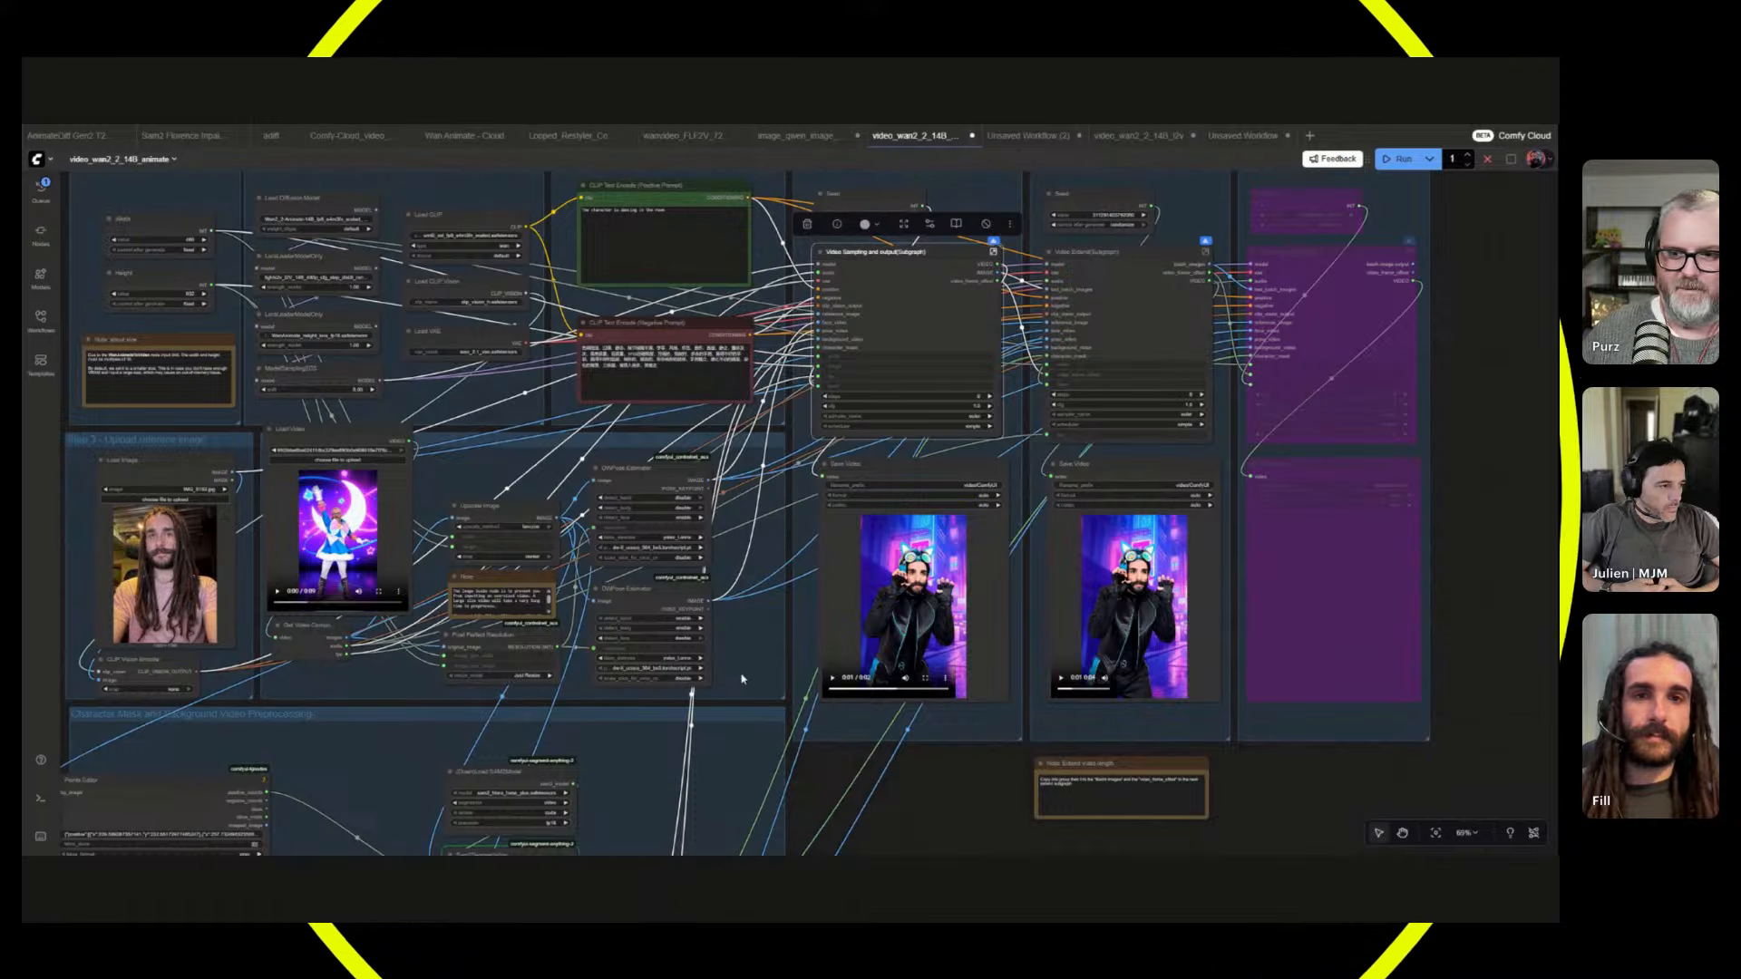
{"action": "left_click_drag", "start_coordinate": [740, 685], "coordinate": [825, 335]}
{"action": "scroll", "coordinate": [821, 665], "scroll_direction": "down", "scroll_amount": 1}
{"action": "scroll", "coordinate": [710, 590], "scroll_direction": "up", "scroll_amount": 2}
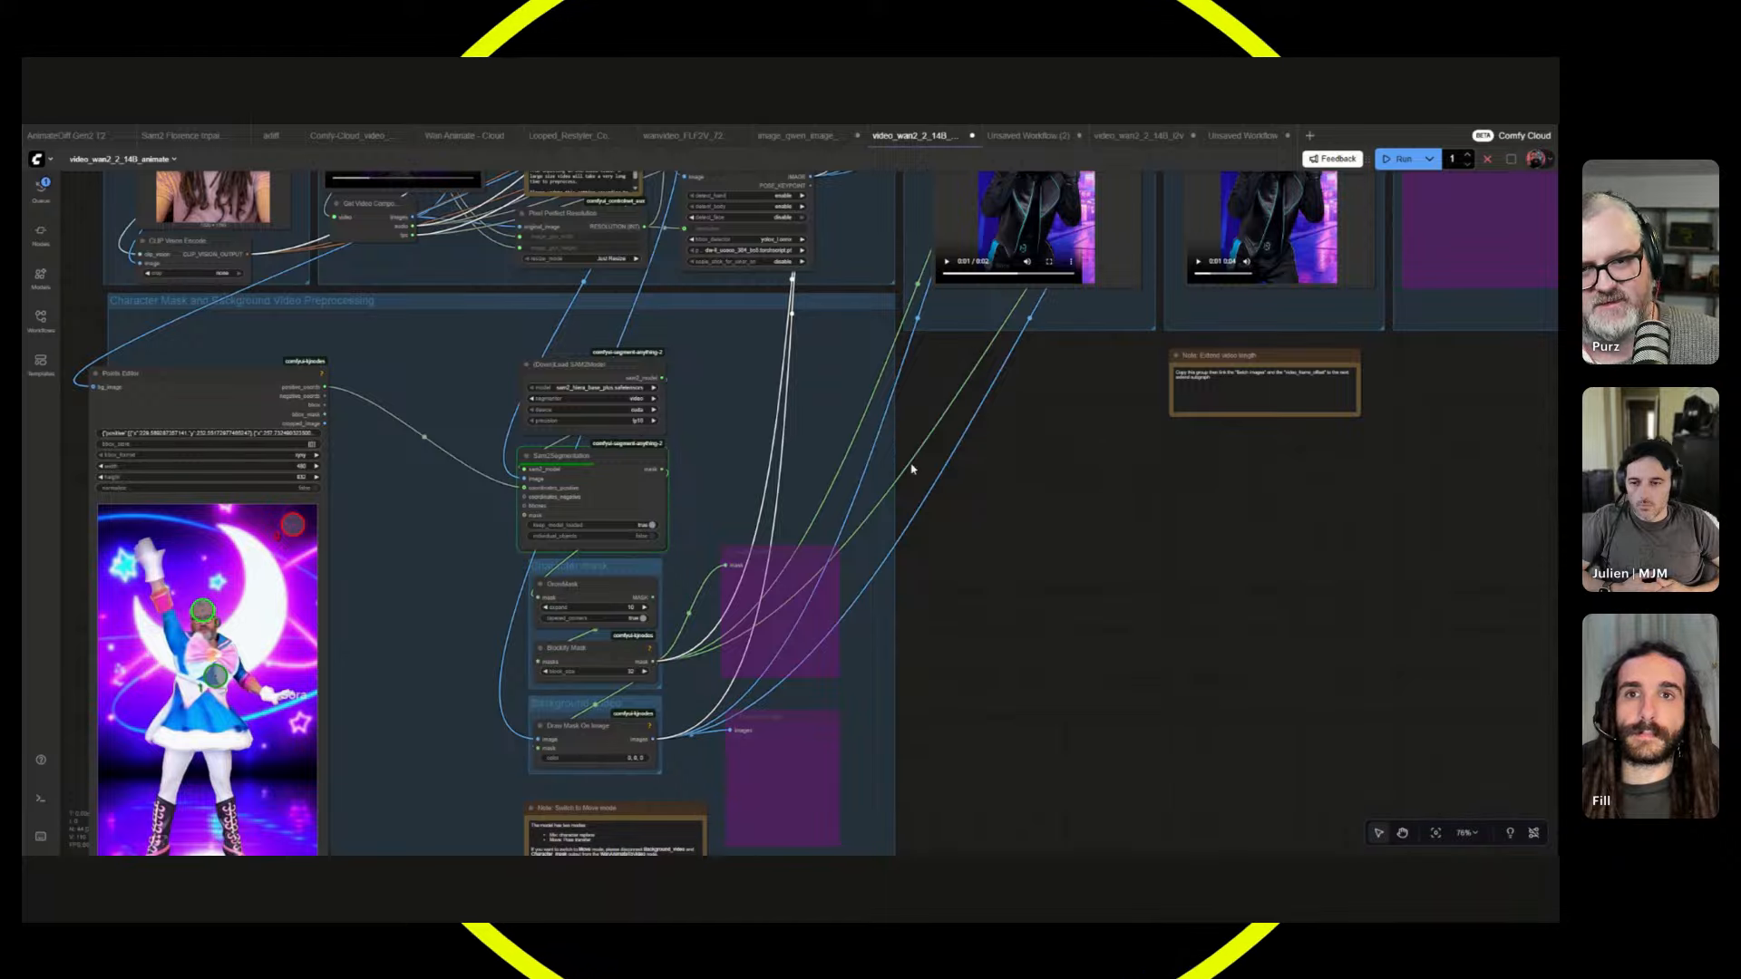
{"action": "scroll", "coordinate": [910, 466], "scroll_direction": "up", "scroll_amount": 5}
{"action": "scroll", "coordinate": [909, 466], "scroll_direction": "right", "scroll_amount": 4}
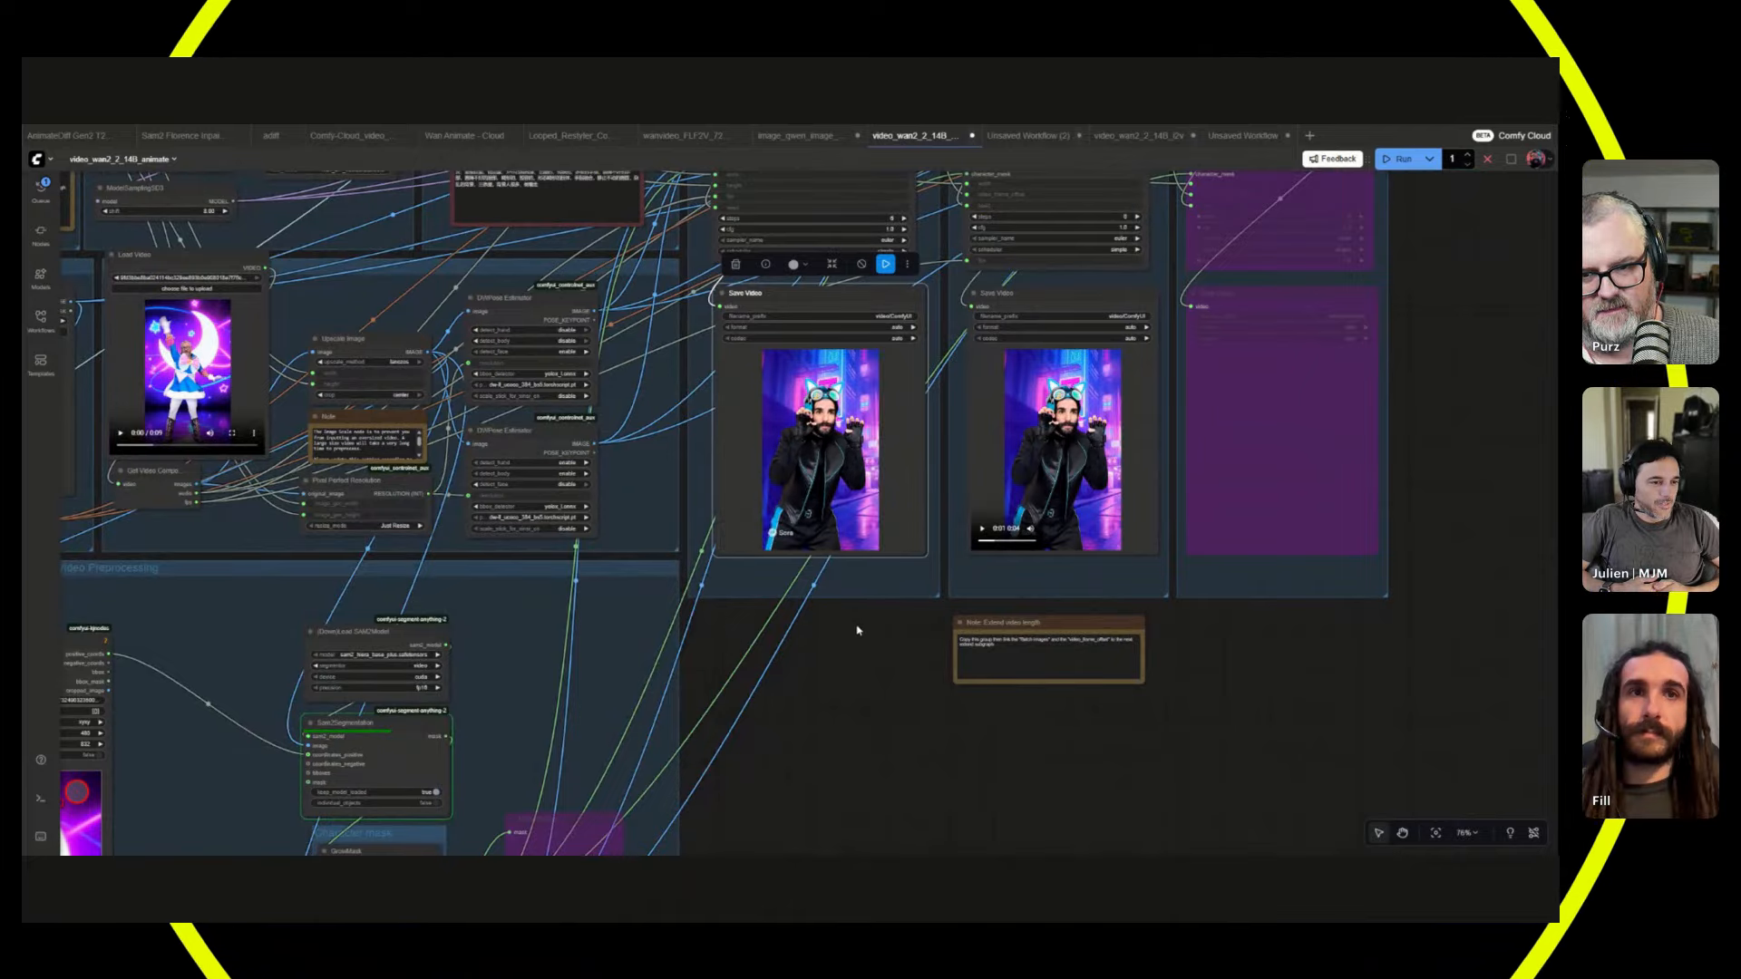
{"action": "scroll", "coordinate": [828, 595], "scroll_direction": "up", "scroll_amount": 4}
{"action": "scroll", "coordinate": [828, 595], "scroll_direction": "up", "scroll_amount": 3}
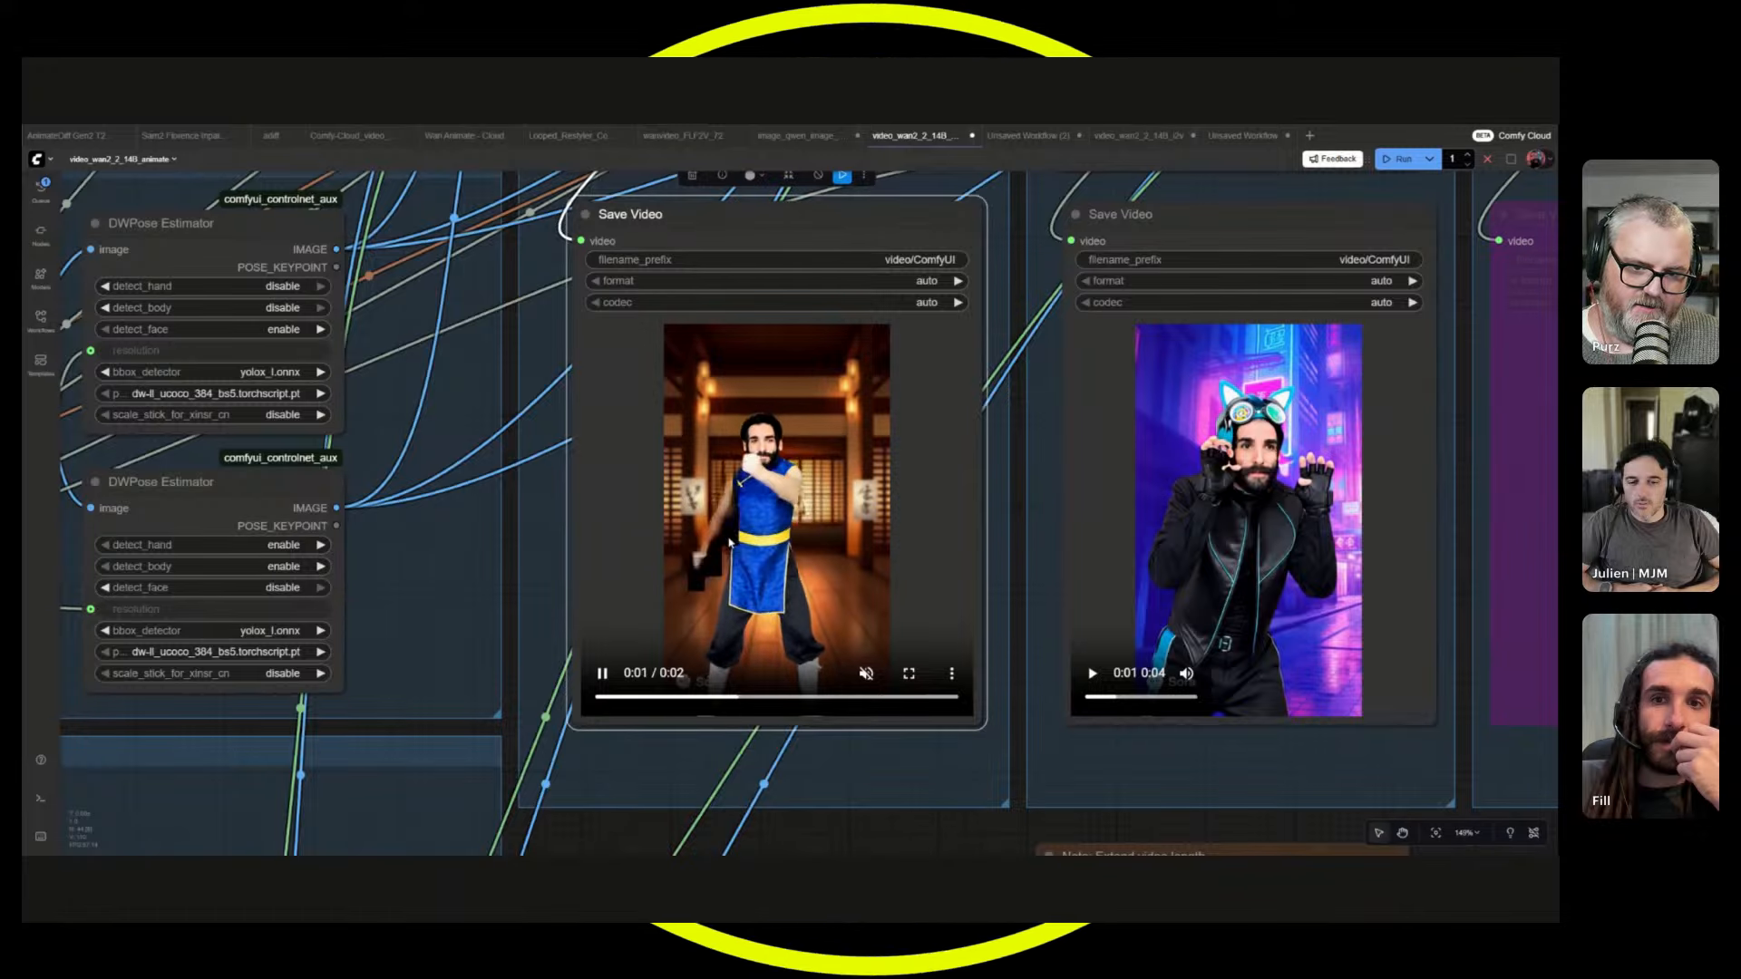
- Compare the source inputs with the Save Video results and view the first output video full screen
{"action": "scroll", "coordinate": [886, 466], "scroll_direction": "down", "scroll_amount": 9}
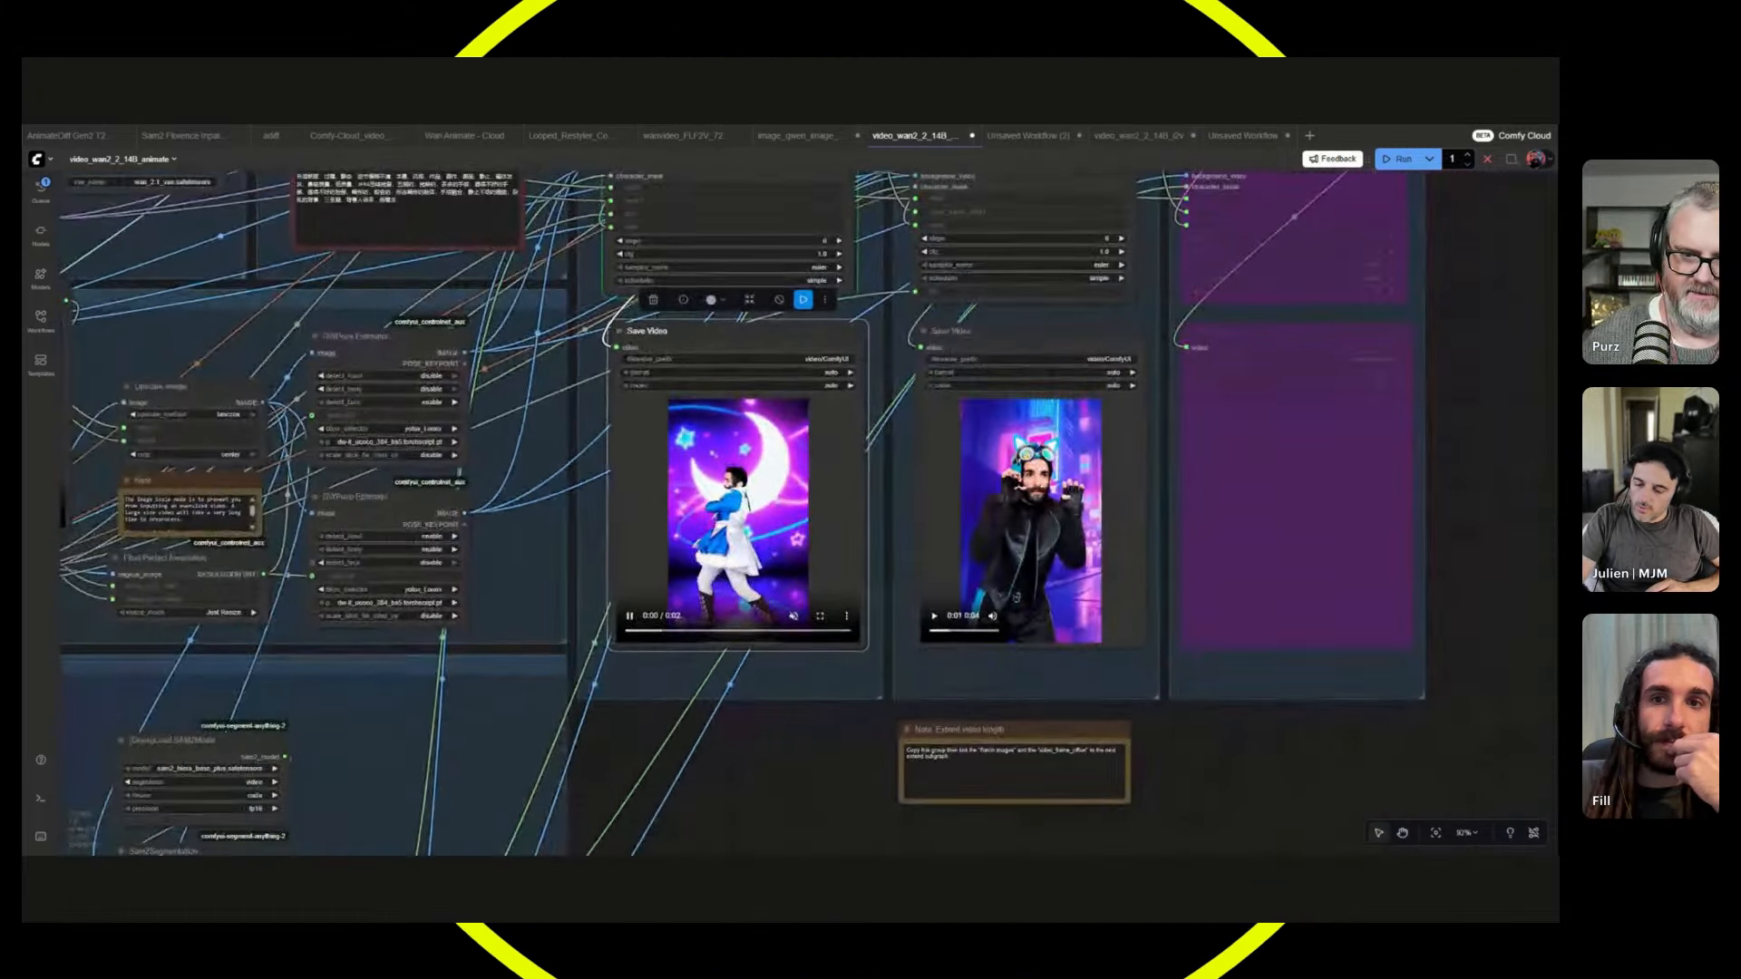
{"action": "scroll", "coordinate": [886, 466], "scroll_direction": "down", "scroll_amount": 1}
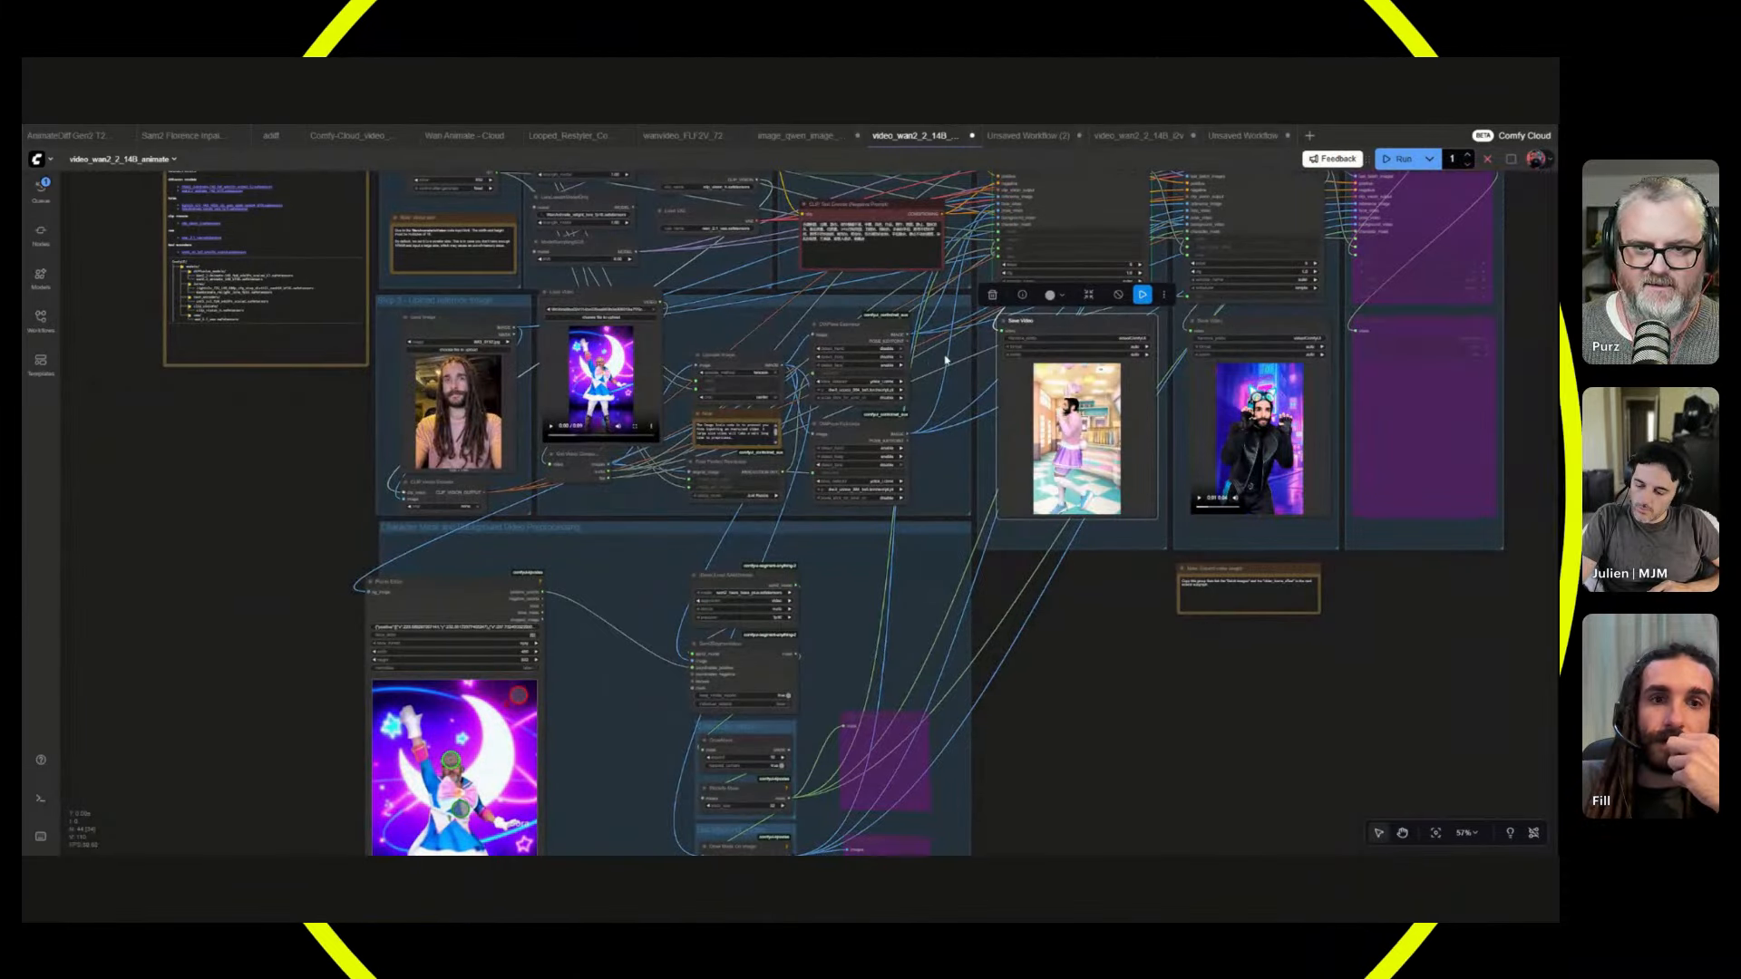
{"action": "left_click_drag", "start_coordinate": [976, 345], "coordinate": [940, 513]}
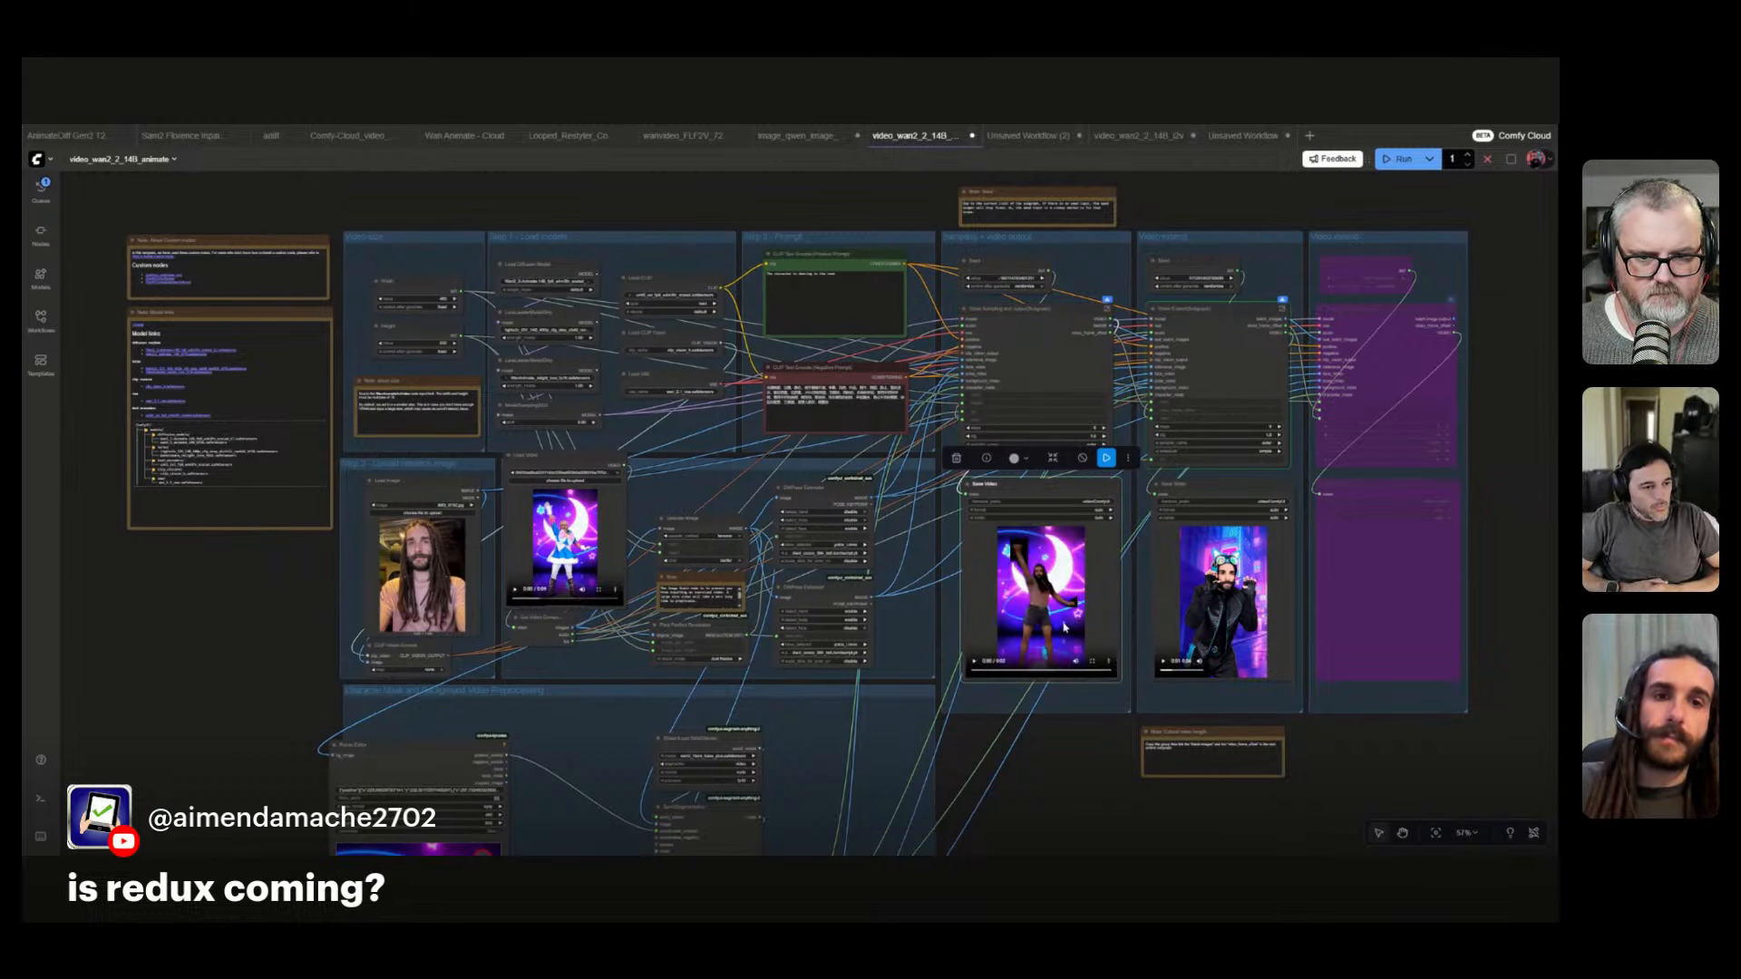
{"action": "scroll", "coordinate": [1065, 660], "scroll_direction": "up", "scroll_amount": 4}
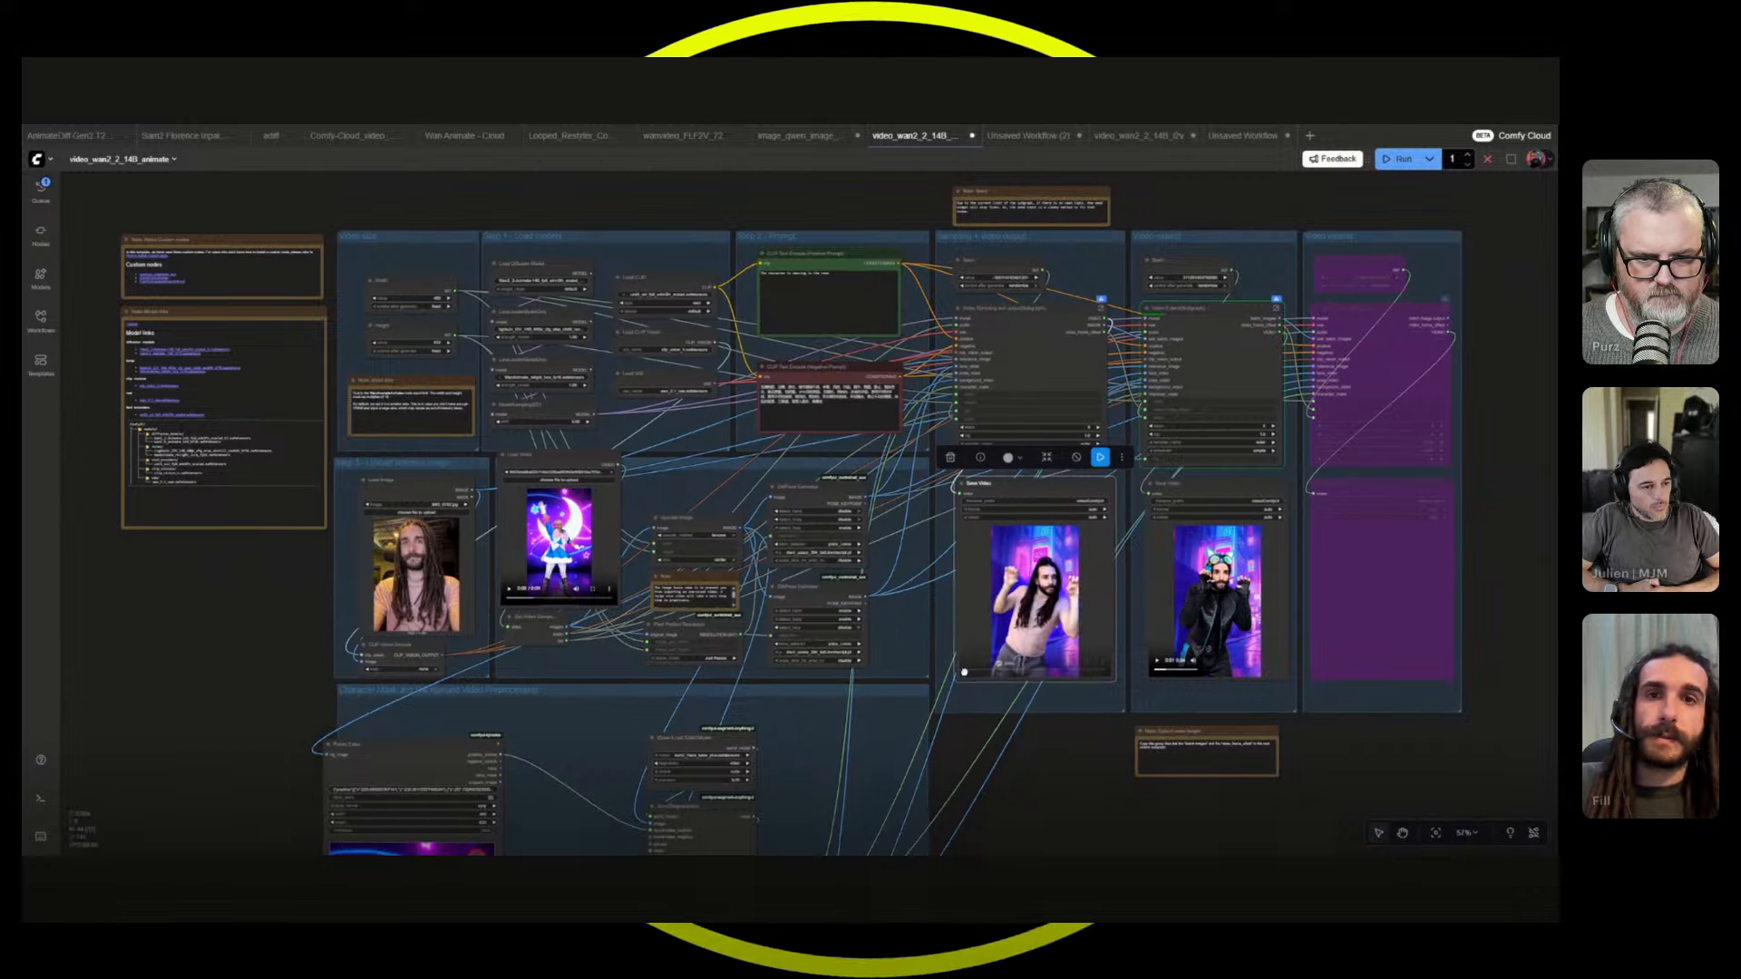
{"action": "left_click_drag", "start_coordinate": [1065, 659], "coordinate": [722, 622]}
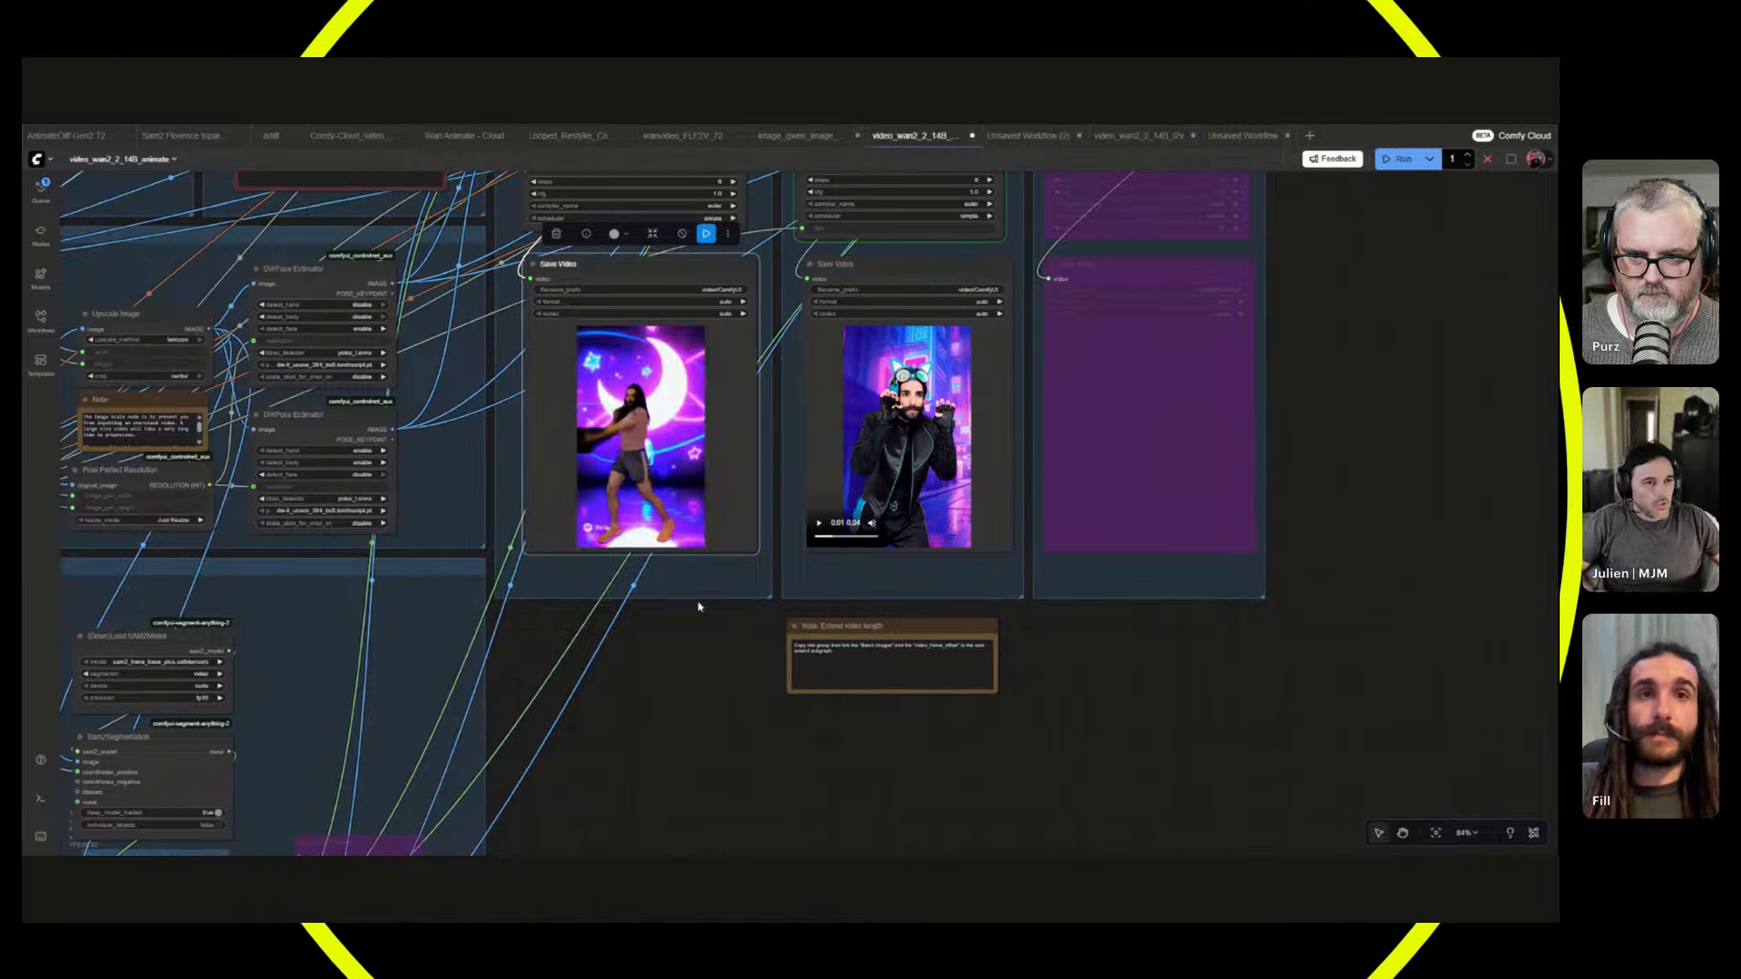
{"action": "mouse_move", "coordinate": [721, 531]}
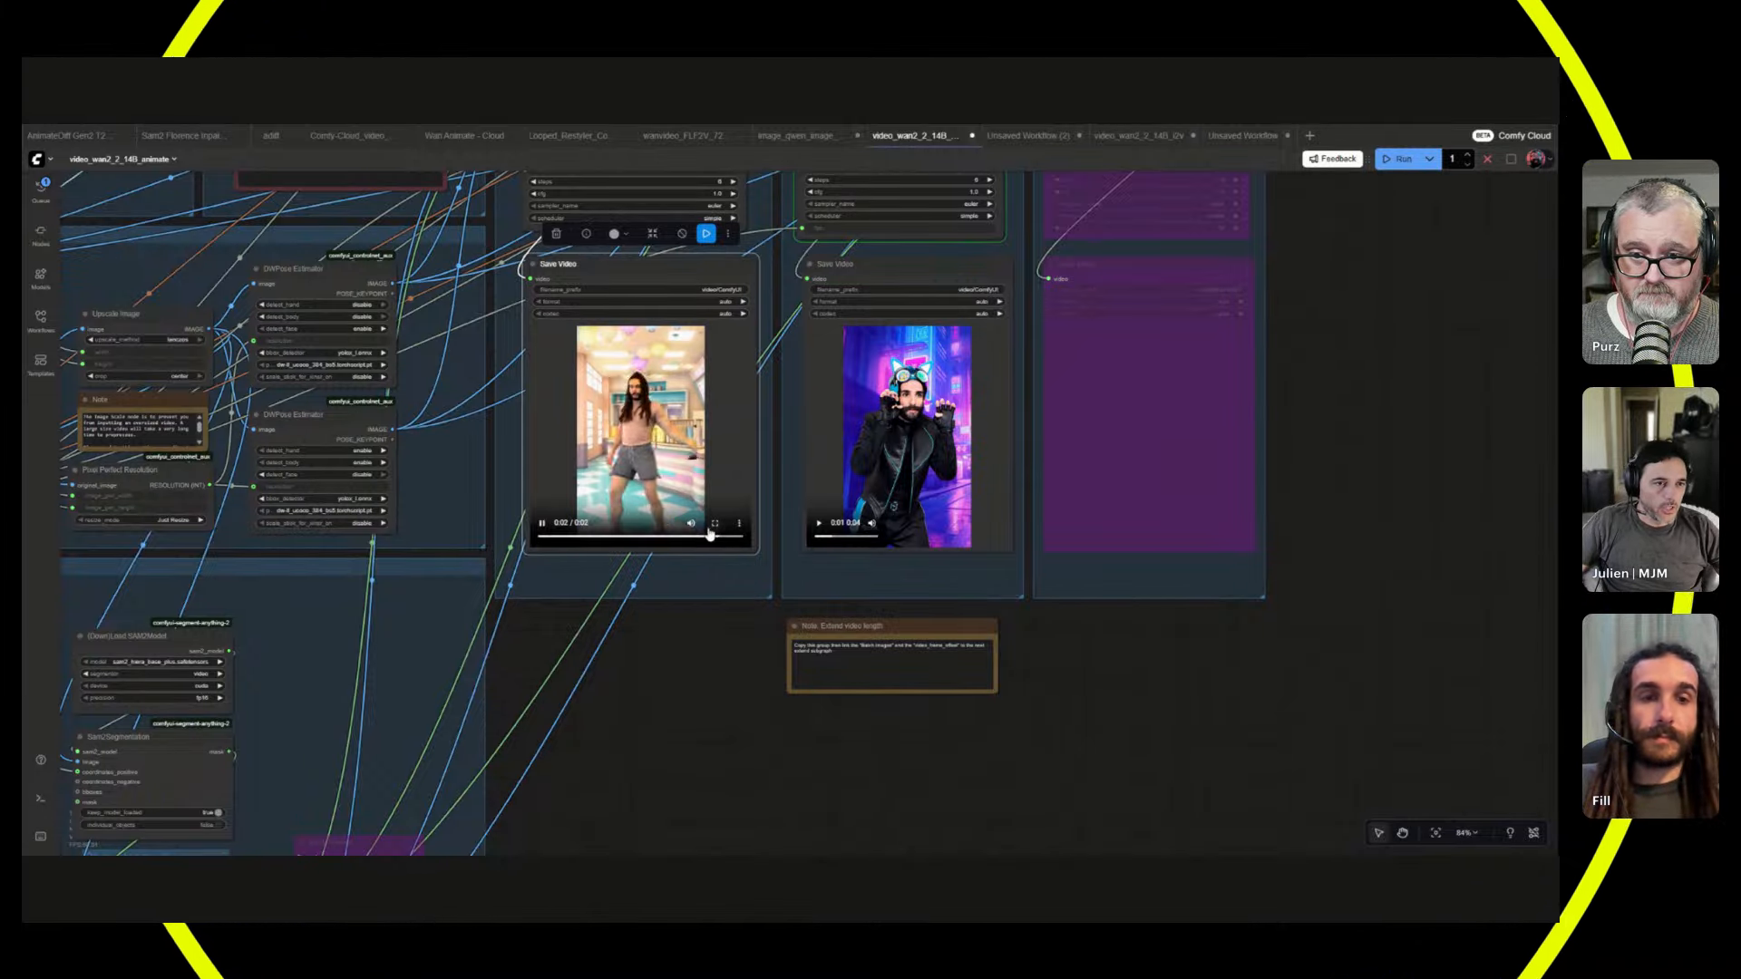
{"action": "left_click", "coordinate": [716, 525]}
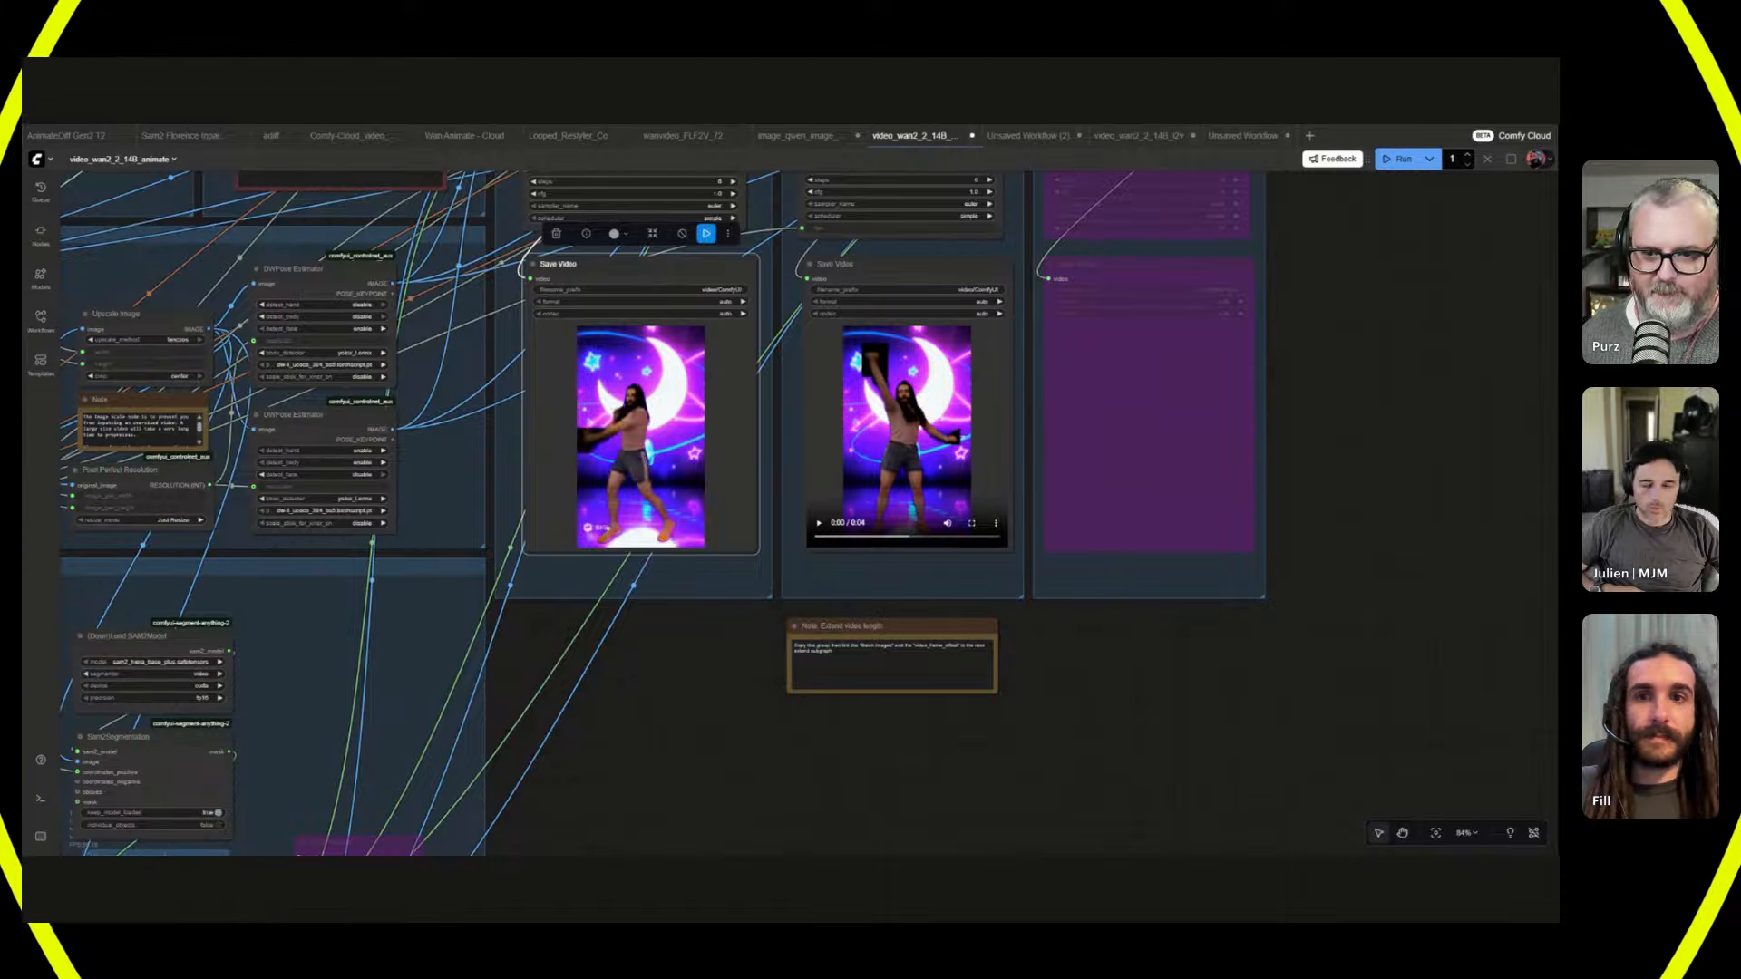
- Load the clip of the bearded toy figure on a train as the source video and queue the workflow
{"action": "scroll", "coordinate": [705, 523], "scroll_direction": "up", "scroll_amount": 4}
{"action": "scroll", "coordinate": [685, 534], "scroll_direction": "down", "scroll_amount": 5}
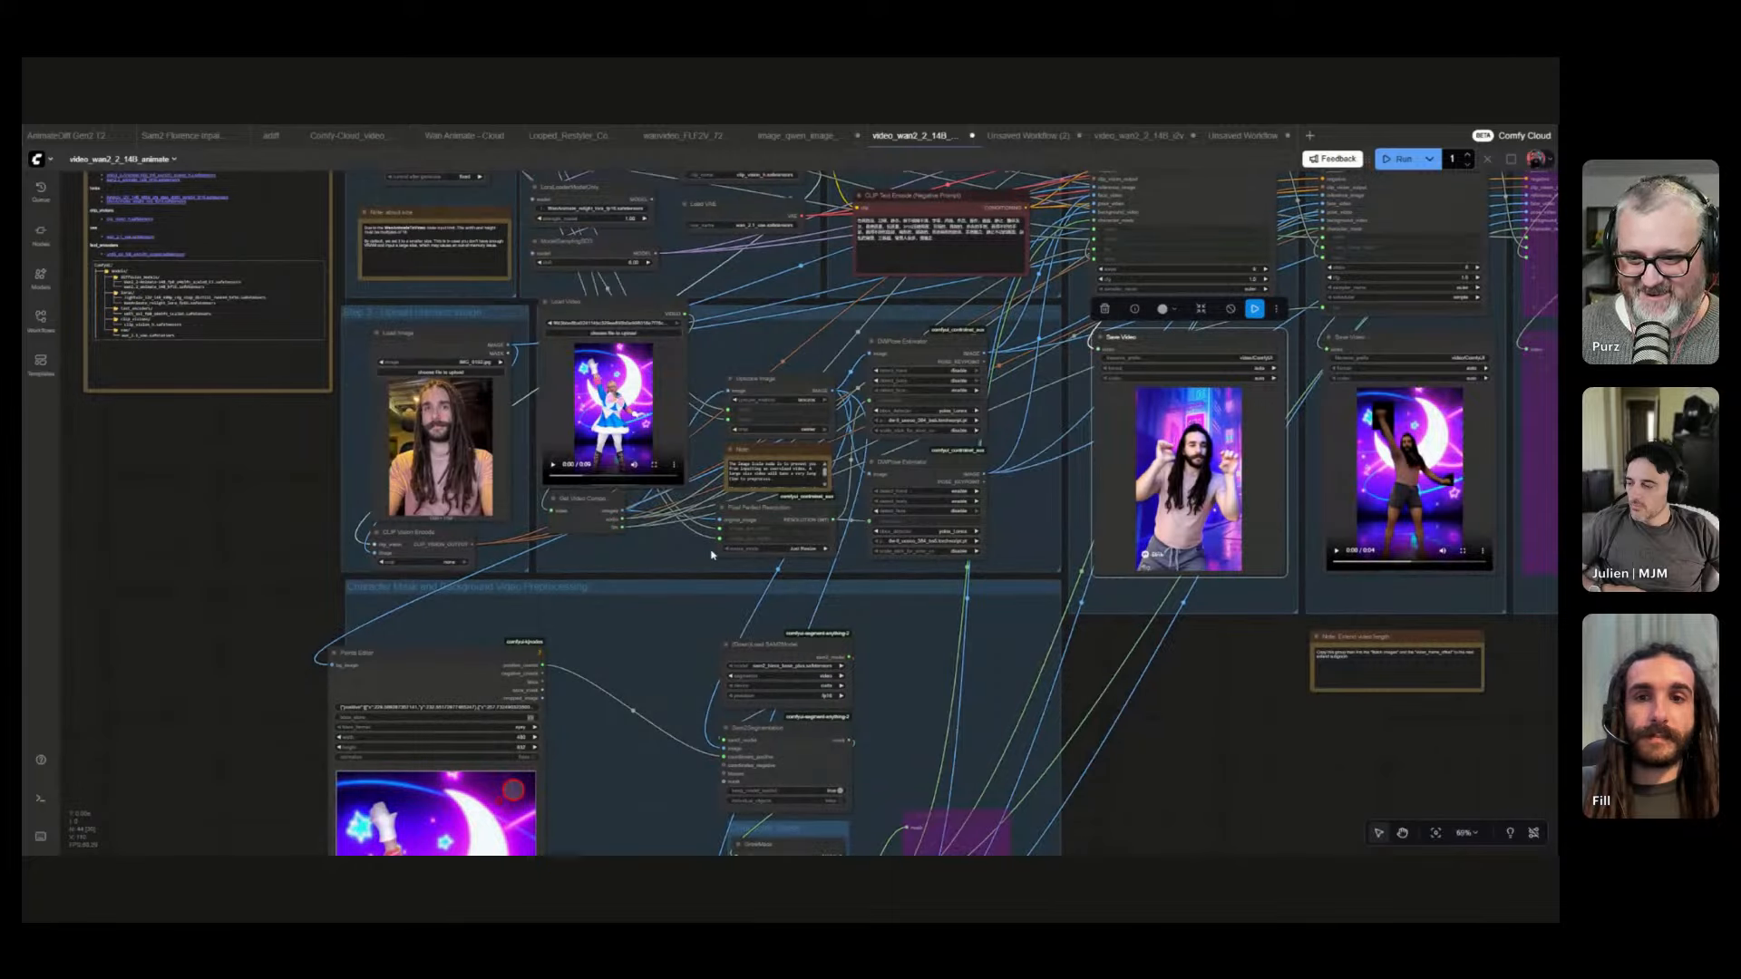
{"action": "scroll", "coordinate": [871, 508], "scroll_direction": "up", "scroll_amount": 3}
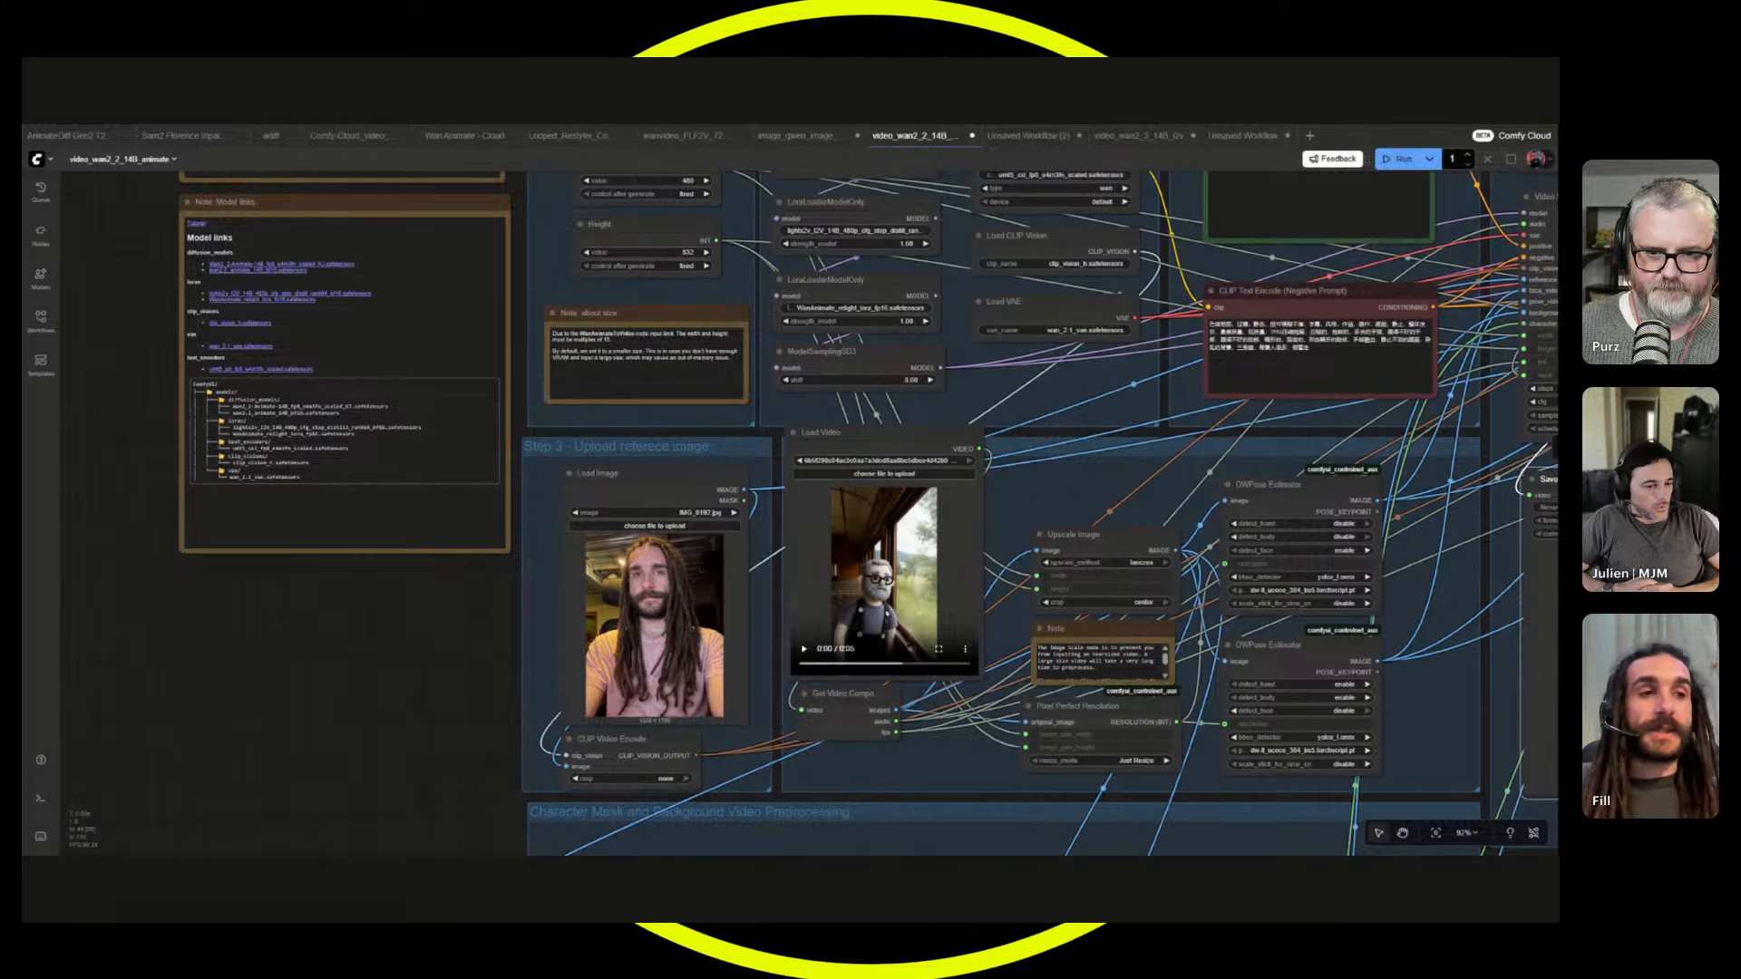
{"action": "left_click", "coordinate": [1088, 448]}
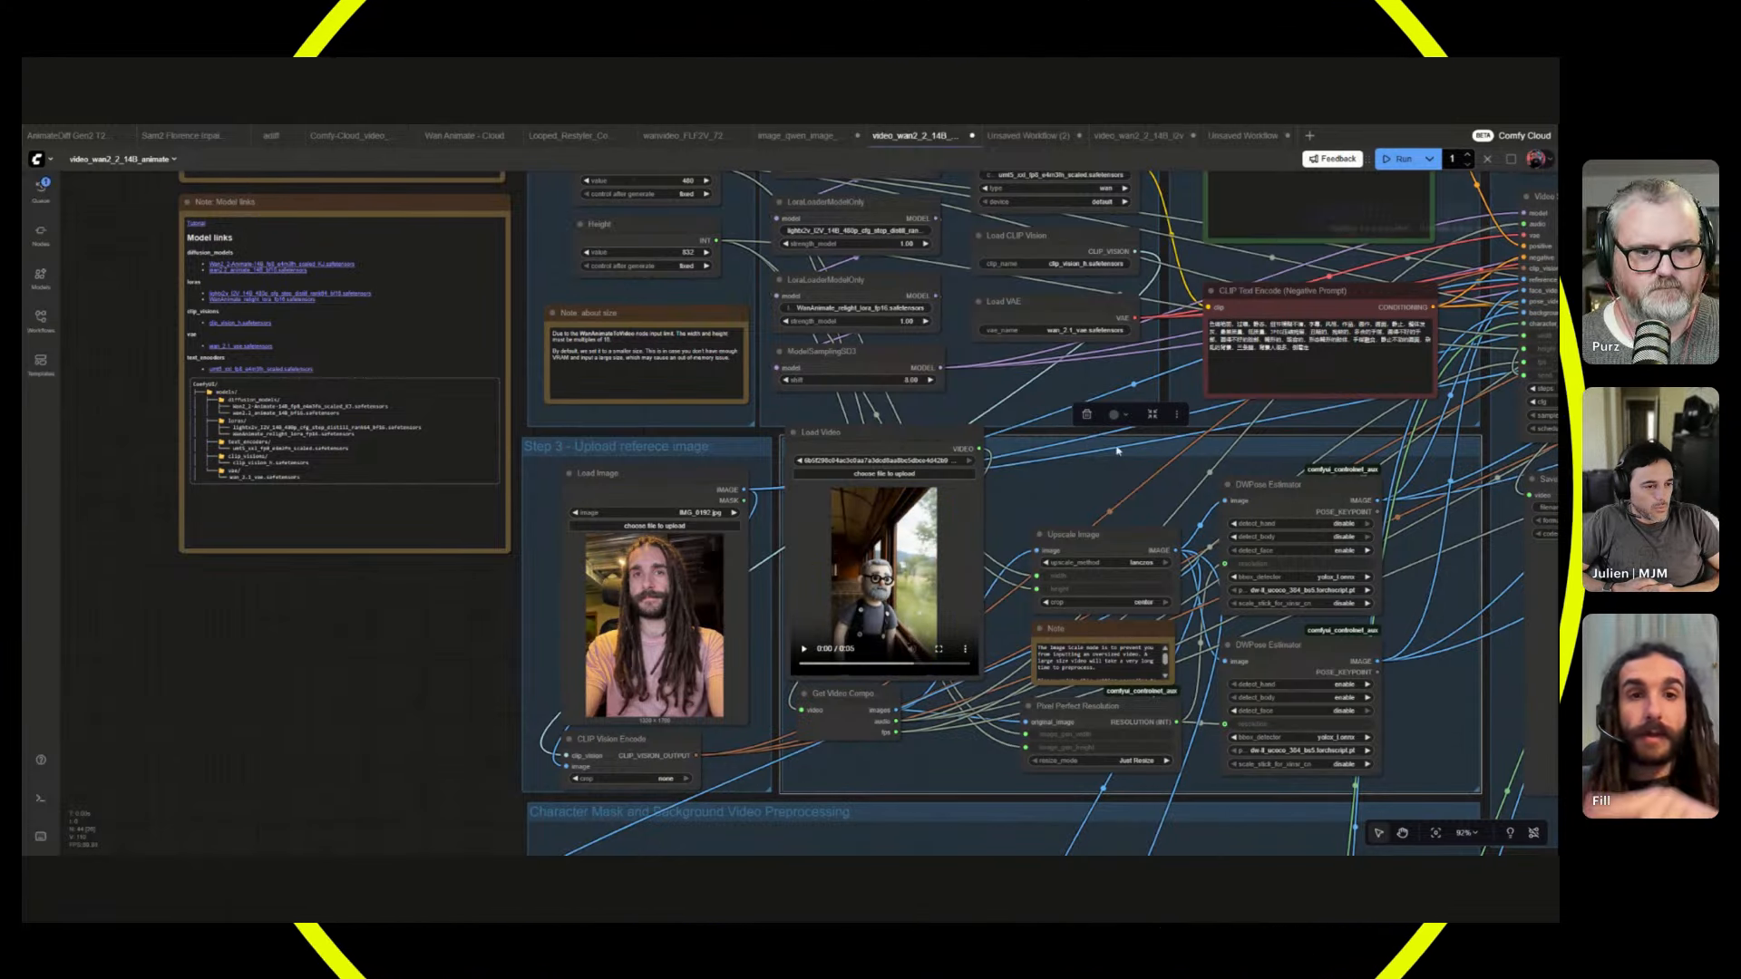
{"action": "key", "text": "ctrl+Return"}
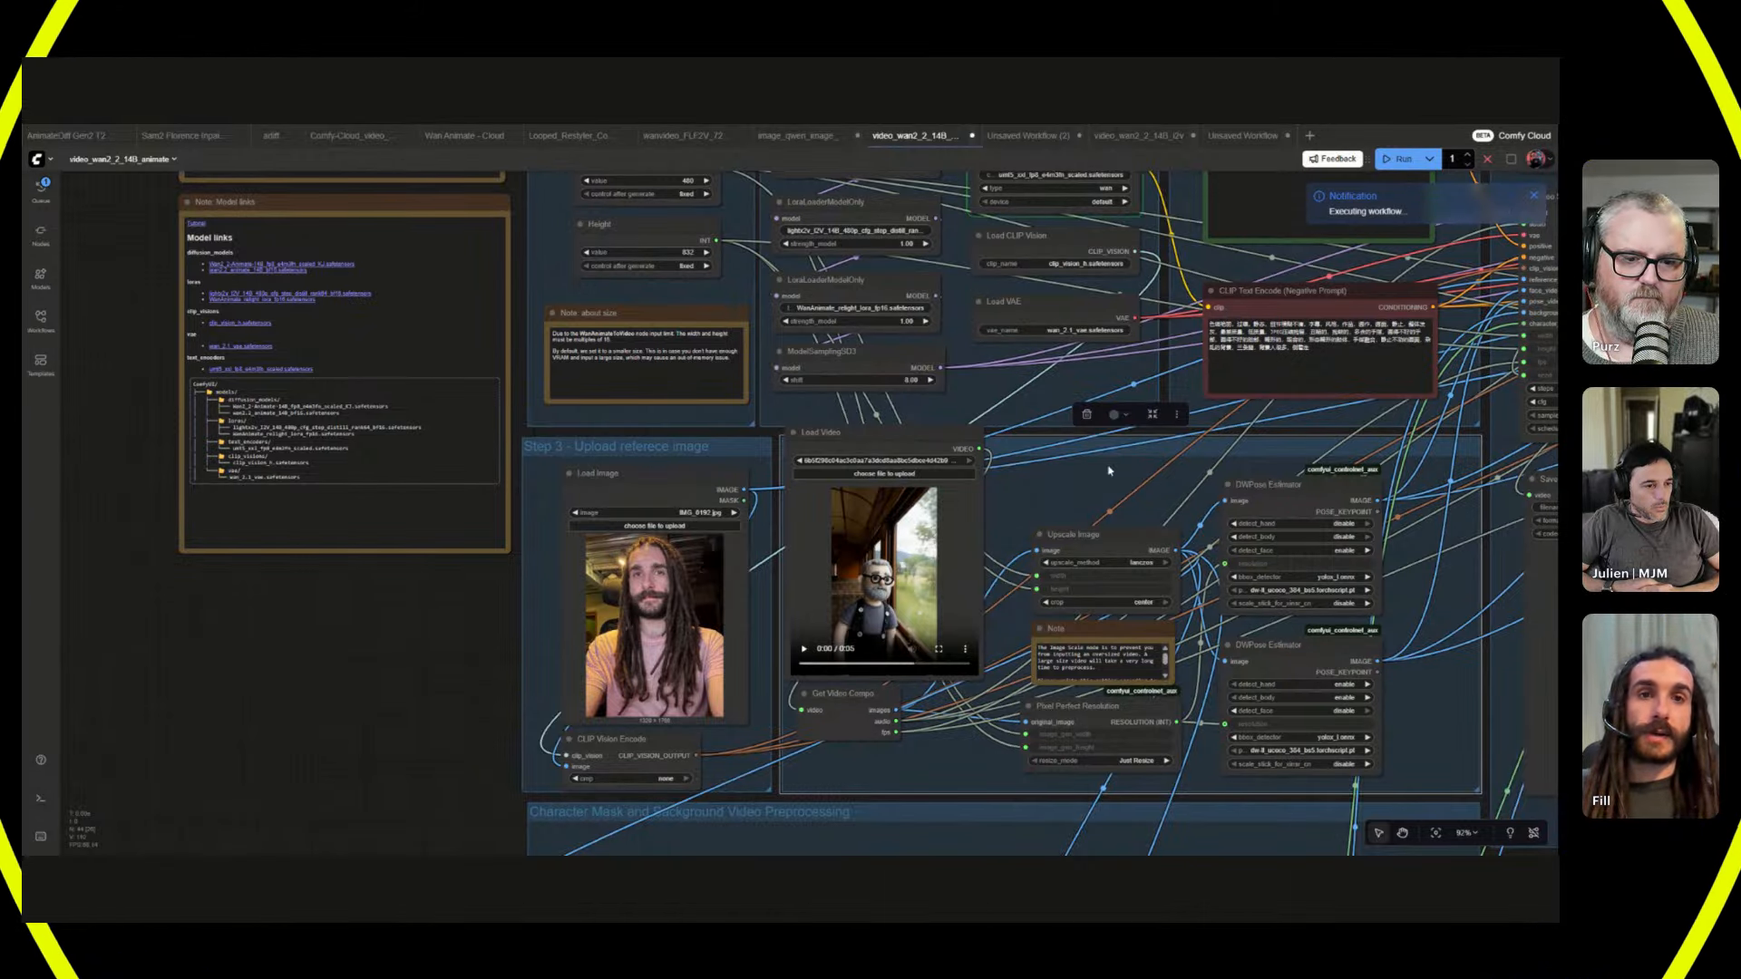
- Cancel the running job and start a new canvas with default points over the train frame in the Points Editor
{"action": "scroll", "coordinate": [807, 512], "scroll_direction": "down", "scroll_amount": 3}
{"action": "scroll", "coordinate": [807, 512], "scroll_direction": "left", "scroll_amount": 5}
{"action": "scroll", "coordinate": [1015, 465], "scroll_direction": "down", "scroll_amount": 4}
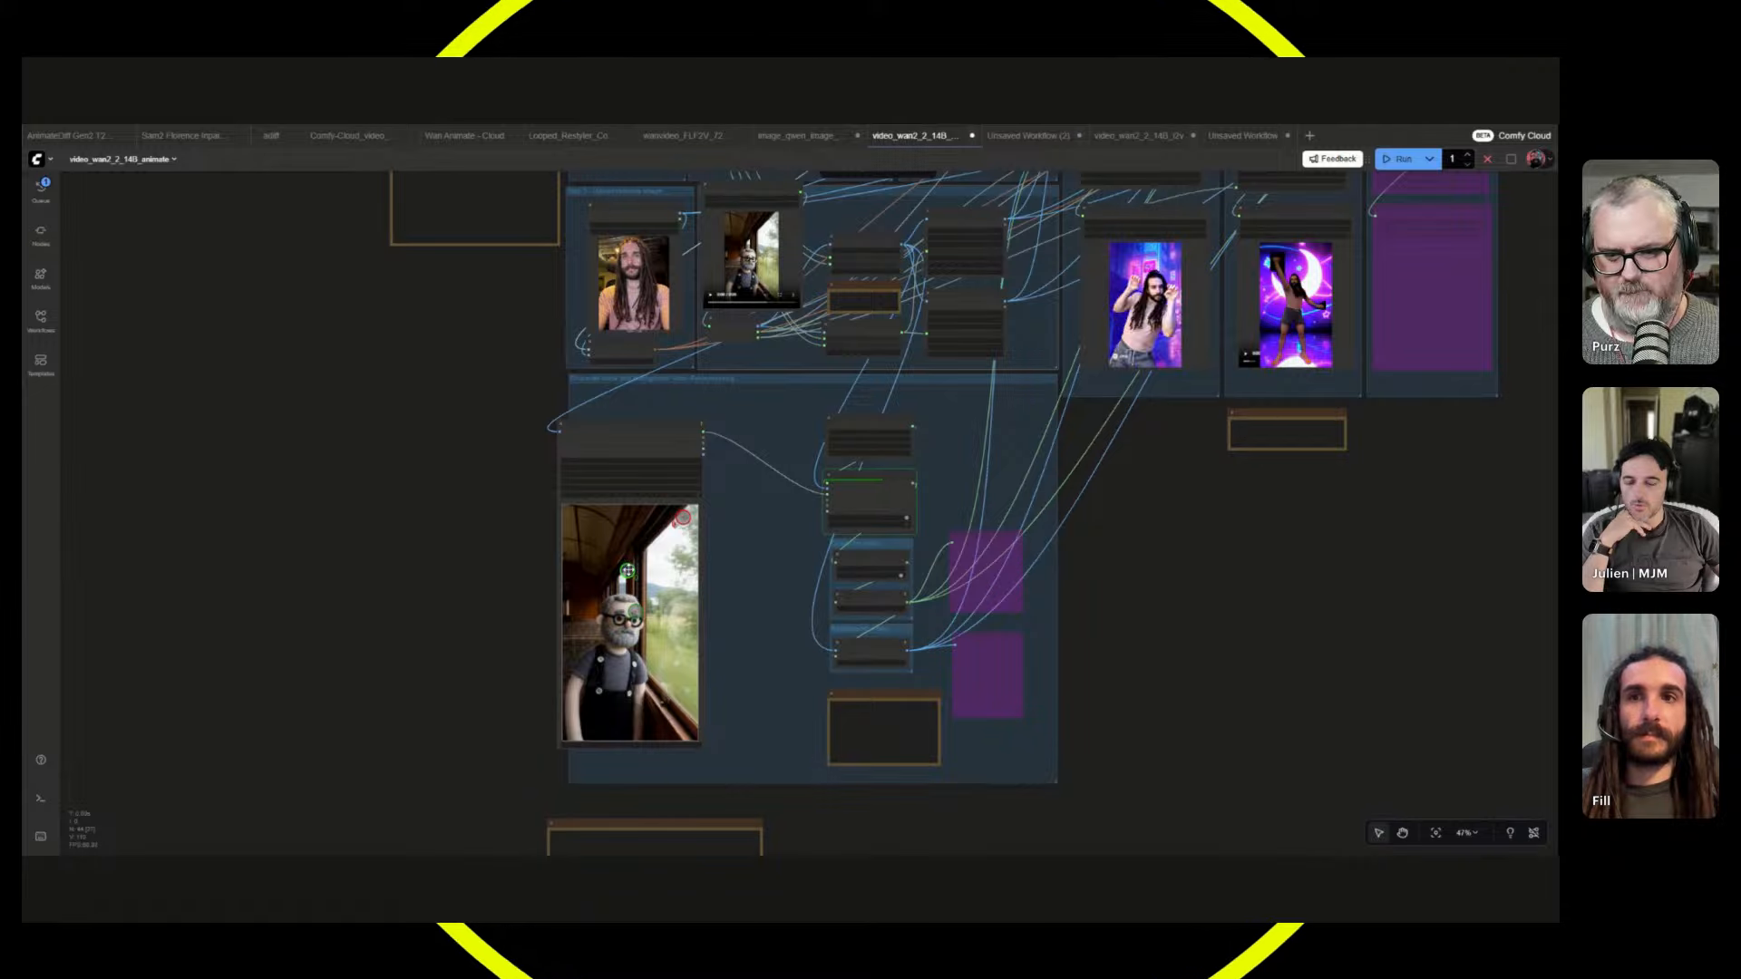
{"action": "left_click", "coordinate": [655, 562]}
{"action": "scroll", "coordinate": [683, 613], "scroll_direction": "up", "scroll_amount": 4}
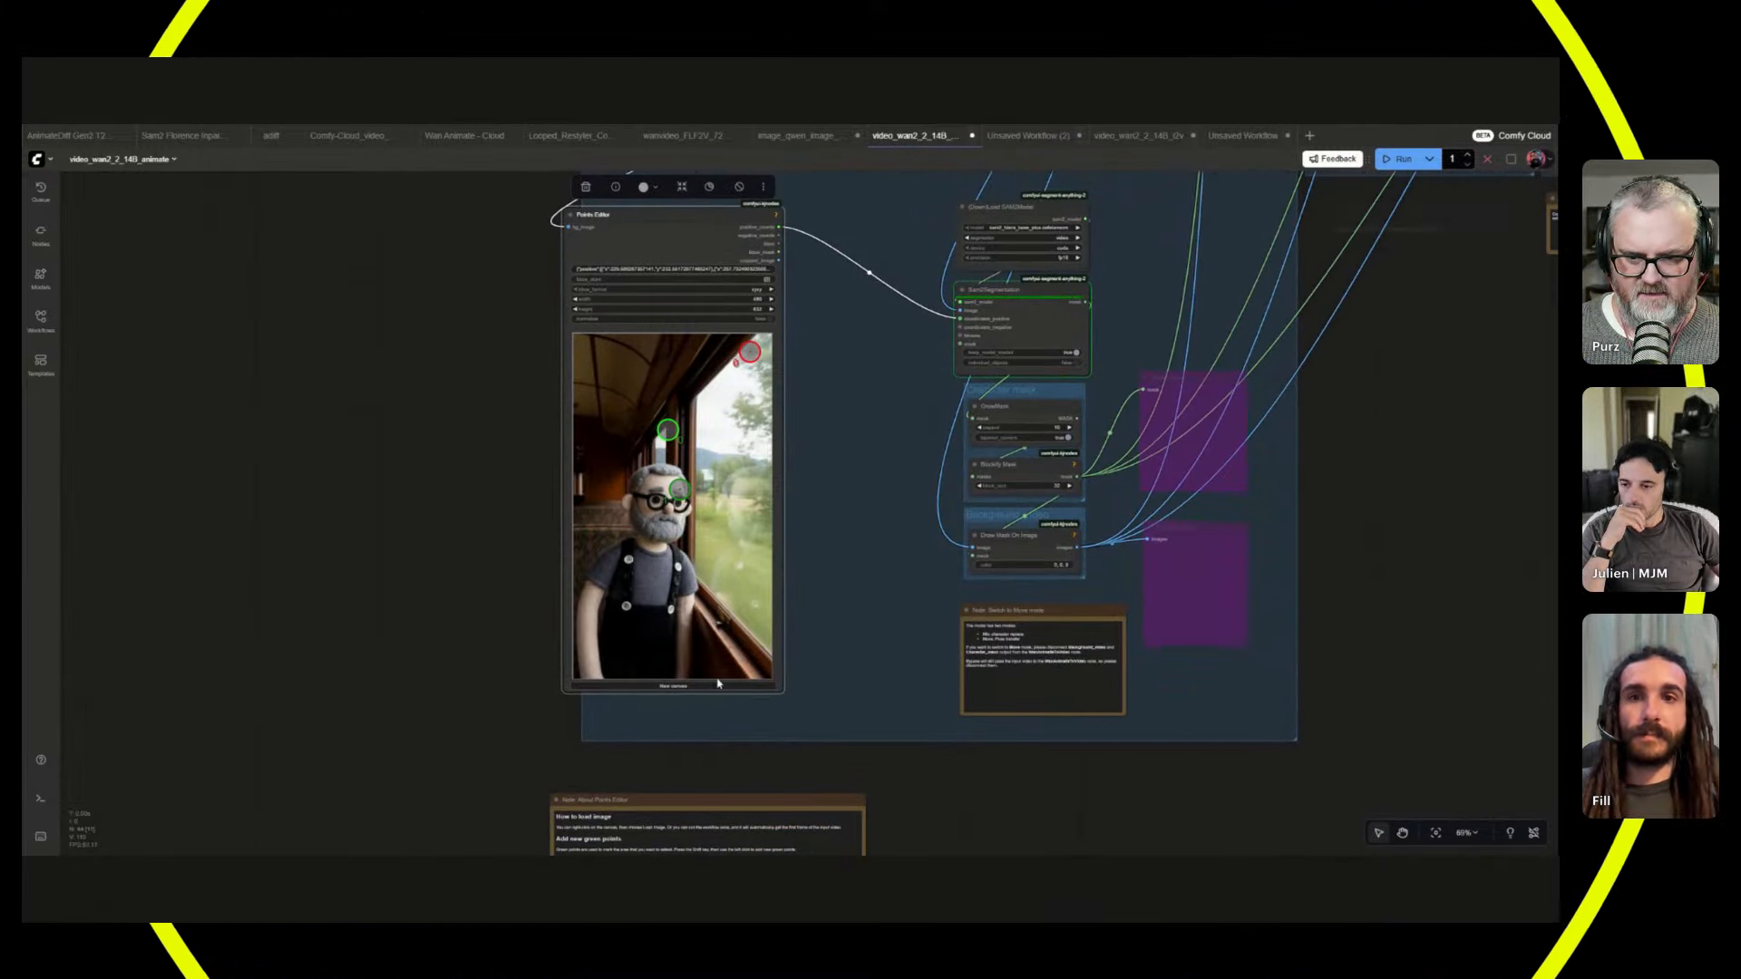
{"action": "left_click", "coordinate": [1488, 159]}
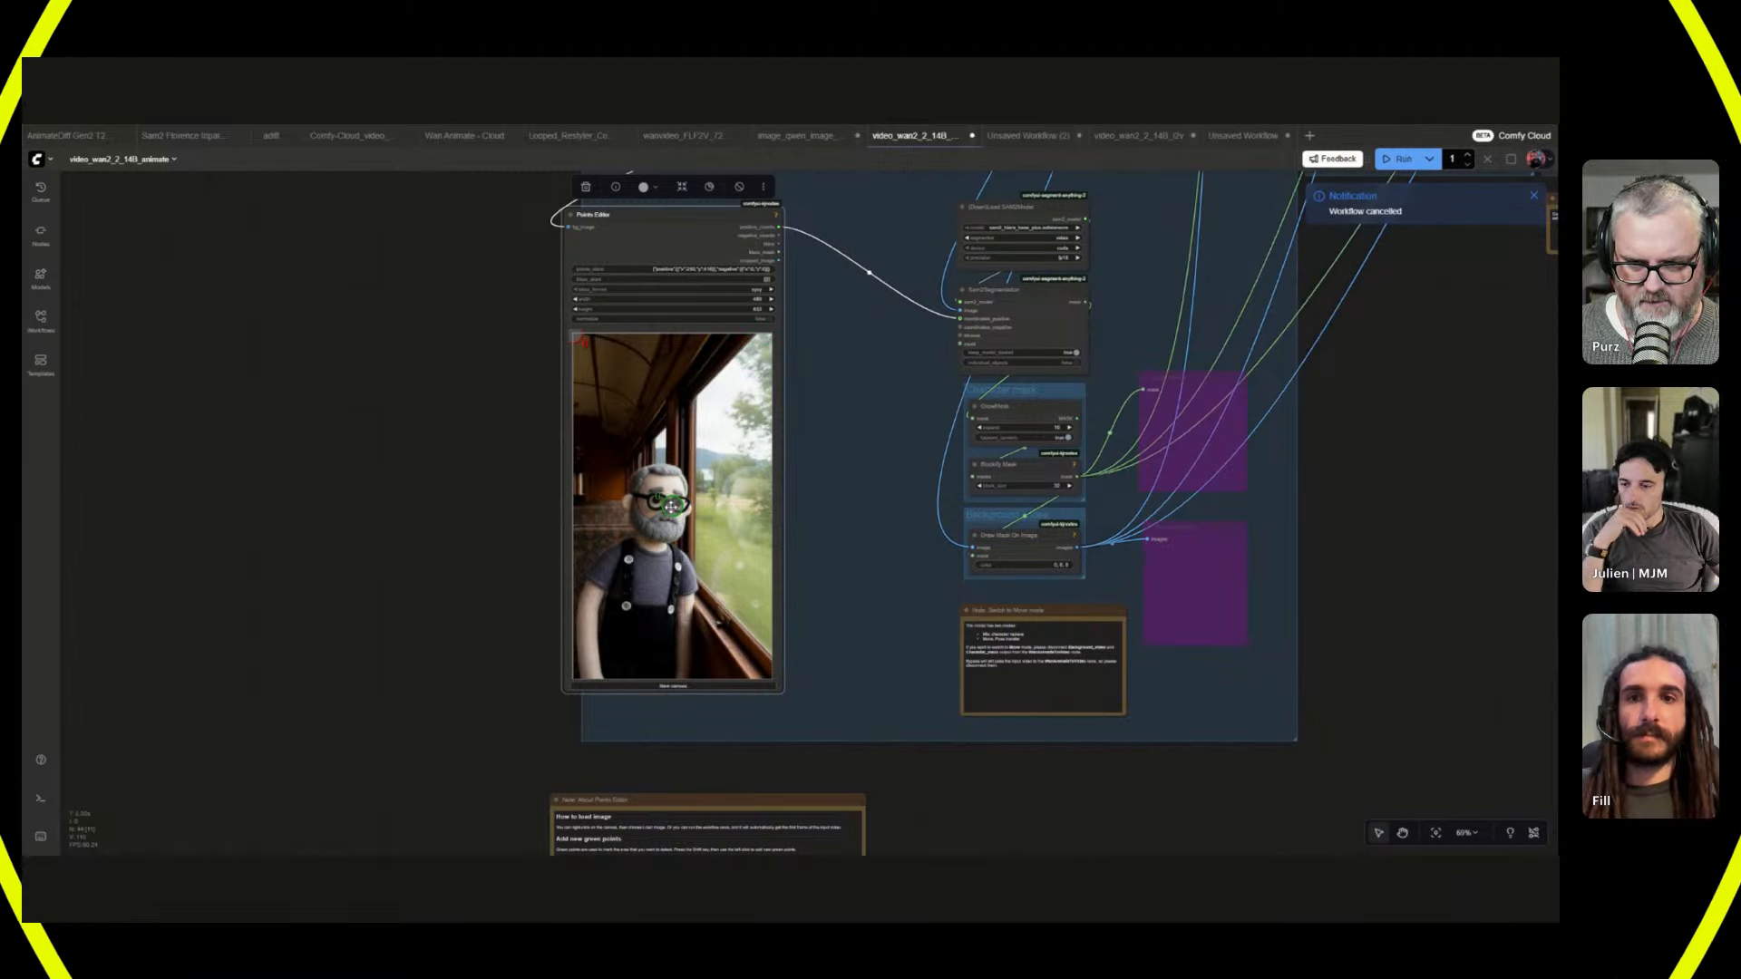
- Place the green mask points on the toy figure's forehead and dungarees, and queue the workflow again
{"action": "left_click_drag", "start_coordinate": [672, 505], "coordinate": [661, 478]}
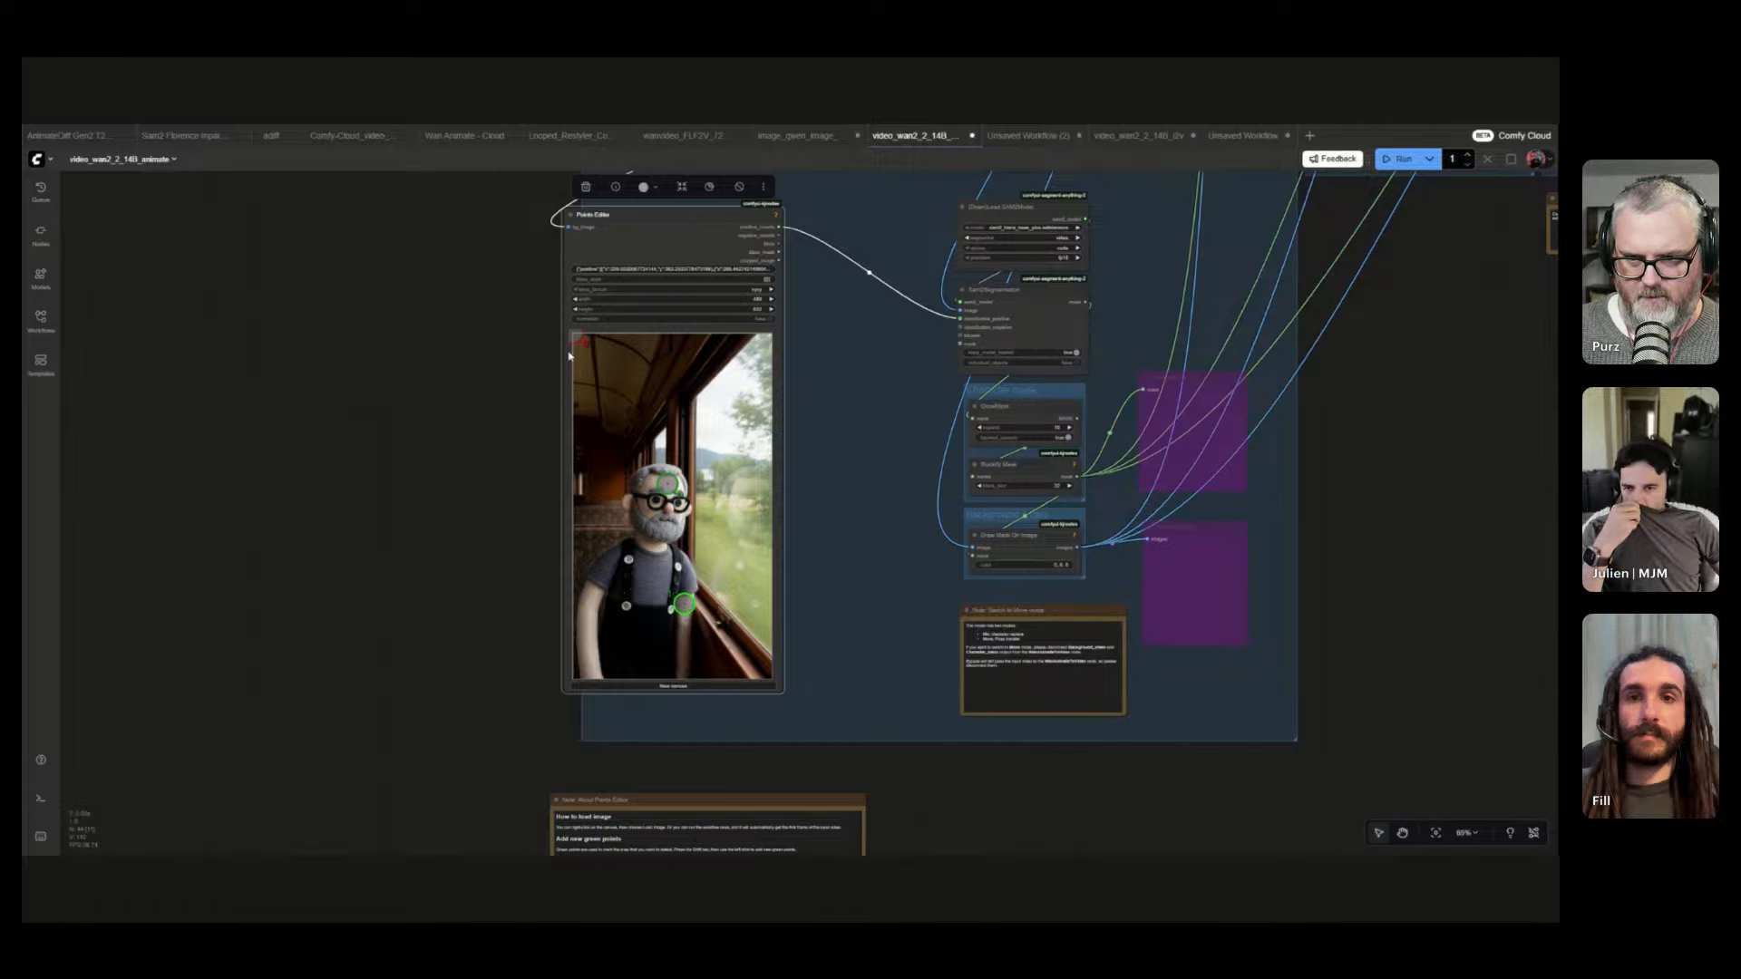
{"action": "scroll", "coordinate": [913, 522], "scroll_direction": "down", "scroll_amount": 4}
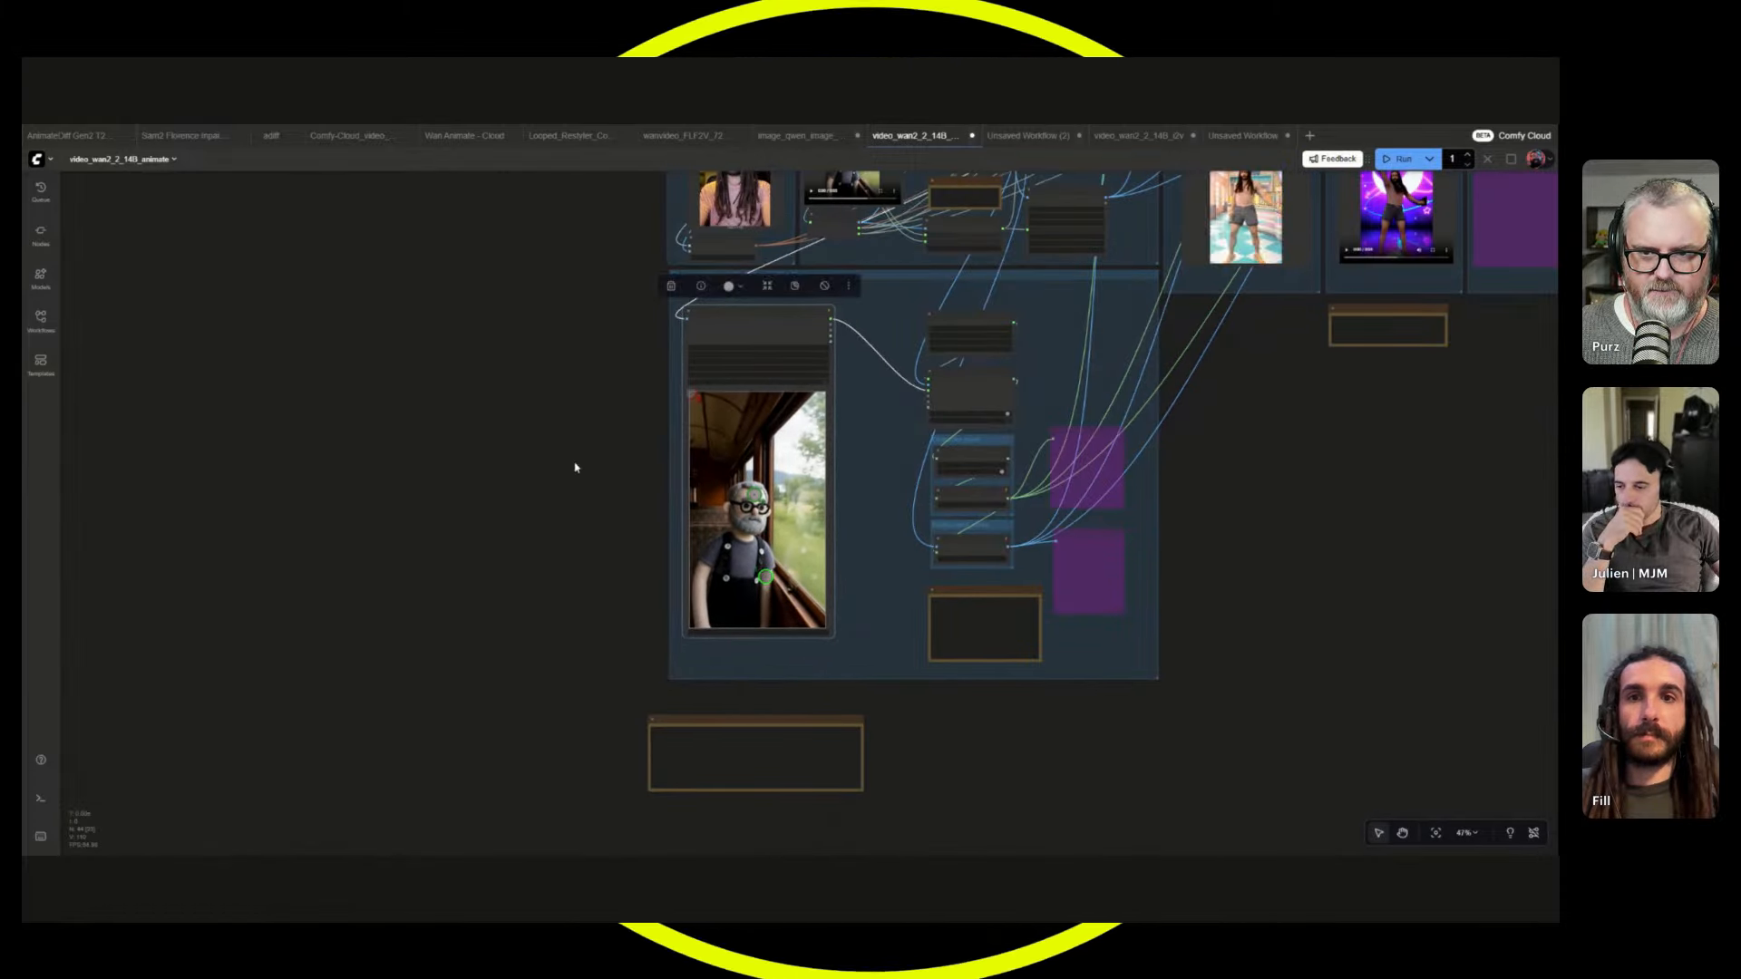
{"action": "left_click_drag", "start_coordinate": [575, 467], "coordinate": [355, 662]}
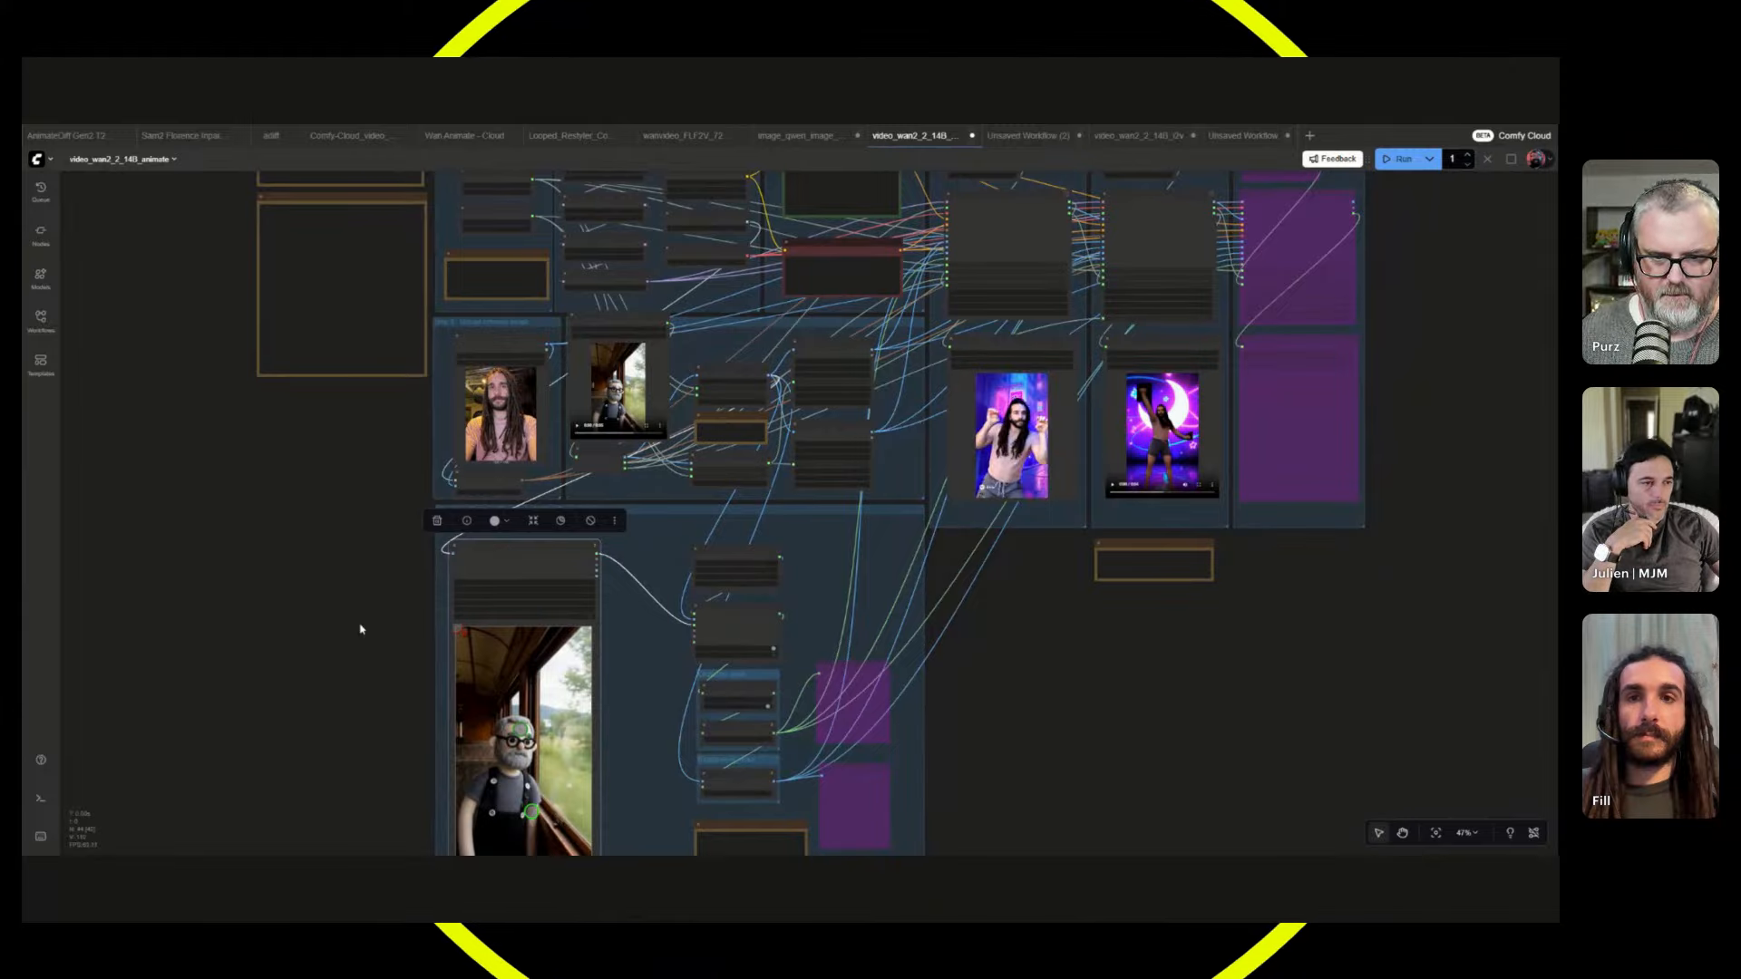
{"action": "key", "text": "ctrl+Return"}
{"action": "left_click_drag", "start_coordinate": [1049, 677], "coordinate": [1009, 606]}
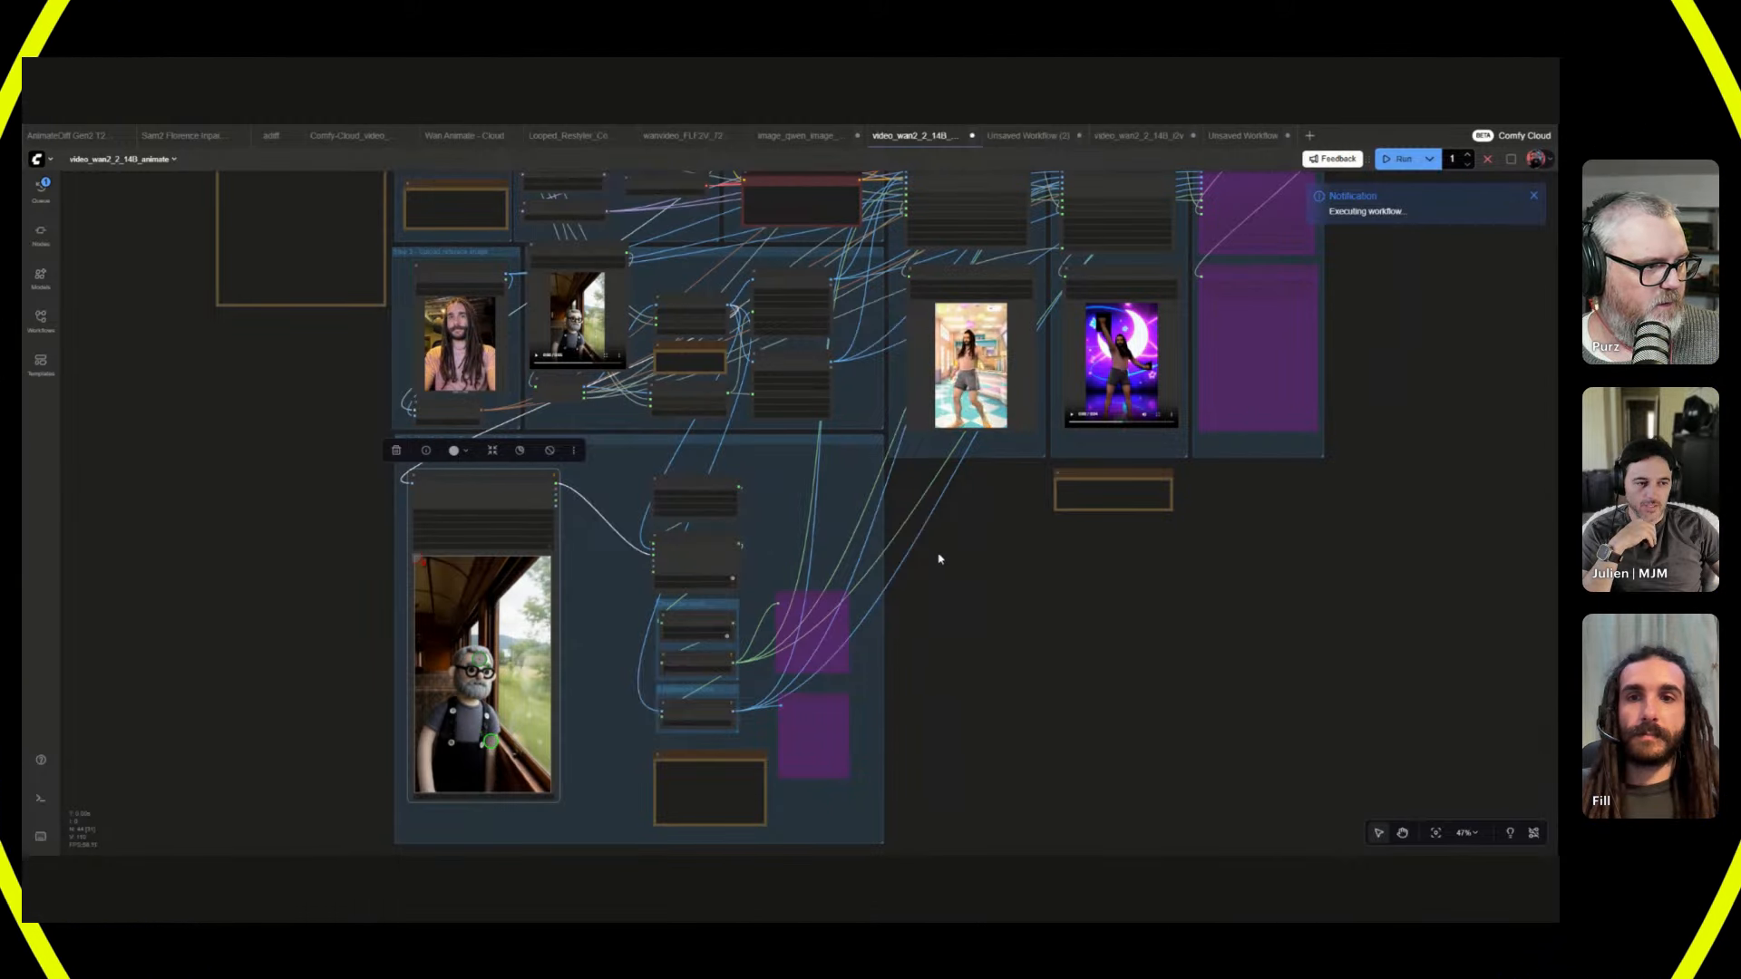
- Examine the lightx2v and WanAnimate relight LoRA loaders and the ModelSamplingSD3 settings in the model loading group
{"action": "left_click_drag", "start_coordinate": [751, 324], "coordinate": [954, 652]}
{"action": "scroll", "coordinate": [954, 653], "scroll_direction": "up", "scroll_amount": 15}
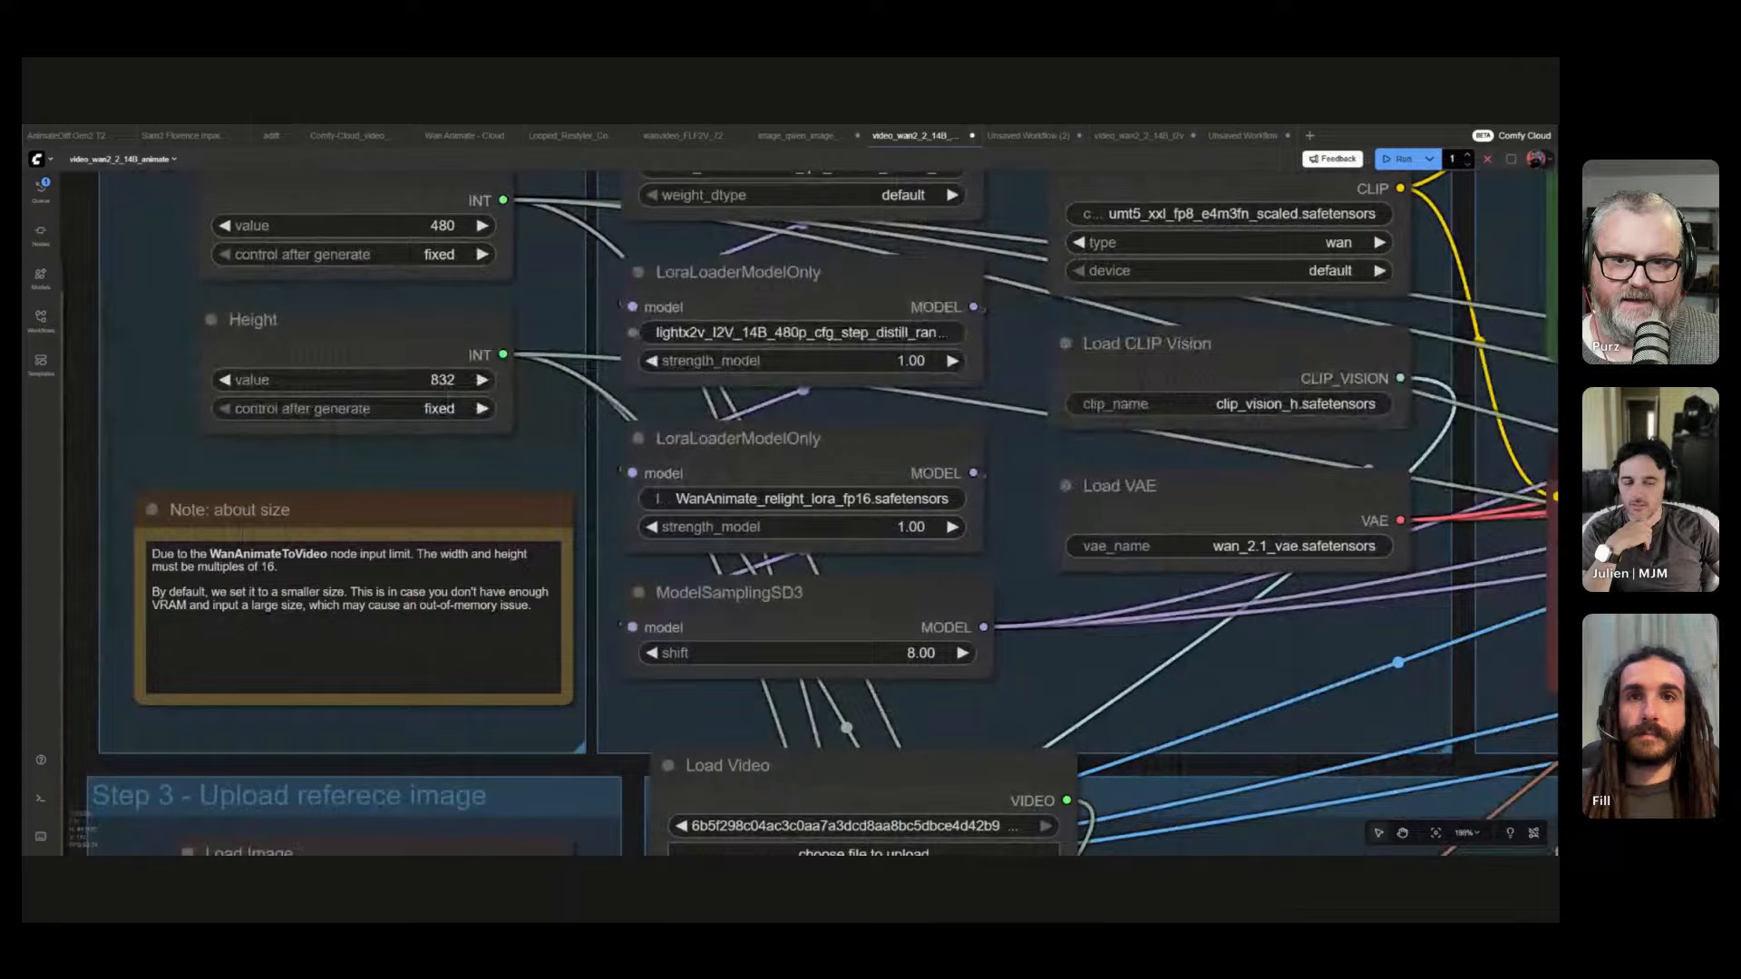
{"action": "scroll", "coordinate": [769, 336], "scroll_direction": "up", "scroll_amount": 2}
{"action": "mouse_move", "coordinate": [1025, 388]}
{"action": "left_mouse_down"}
{"action": "mouse_move", "coordinate": [1383, 392]}
{"action": "mouse_move", "coordinate": [1052, 392]}
{"action": "left_mouse_up"}
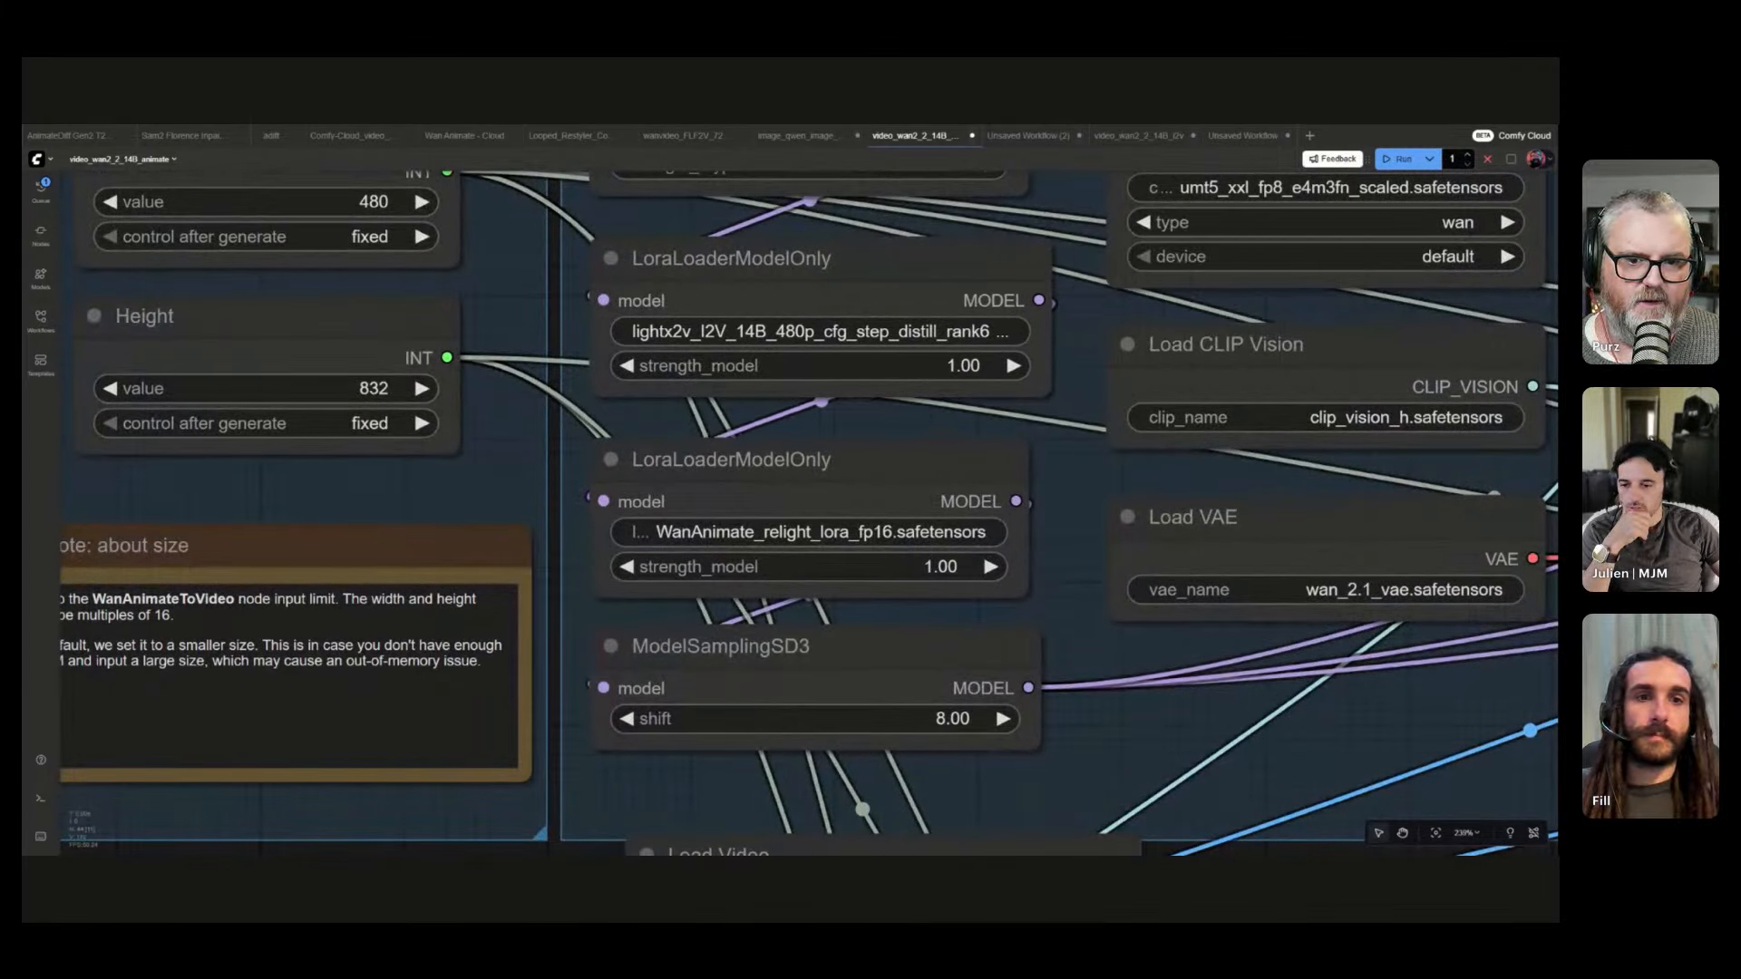
{"action": "left_click_drag", "start_coordinate": [1084, 454], "coordinate": [532, 575]}
{"action": "scroll", "coordinate": [531, 590], "scroll_direction": "down", "scroll_amount": 9}
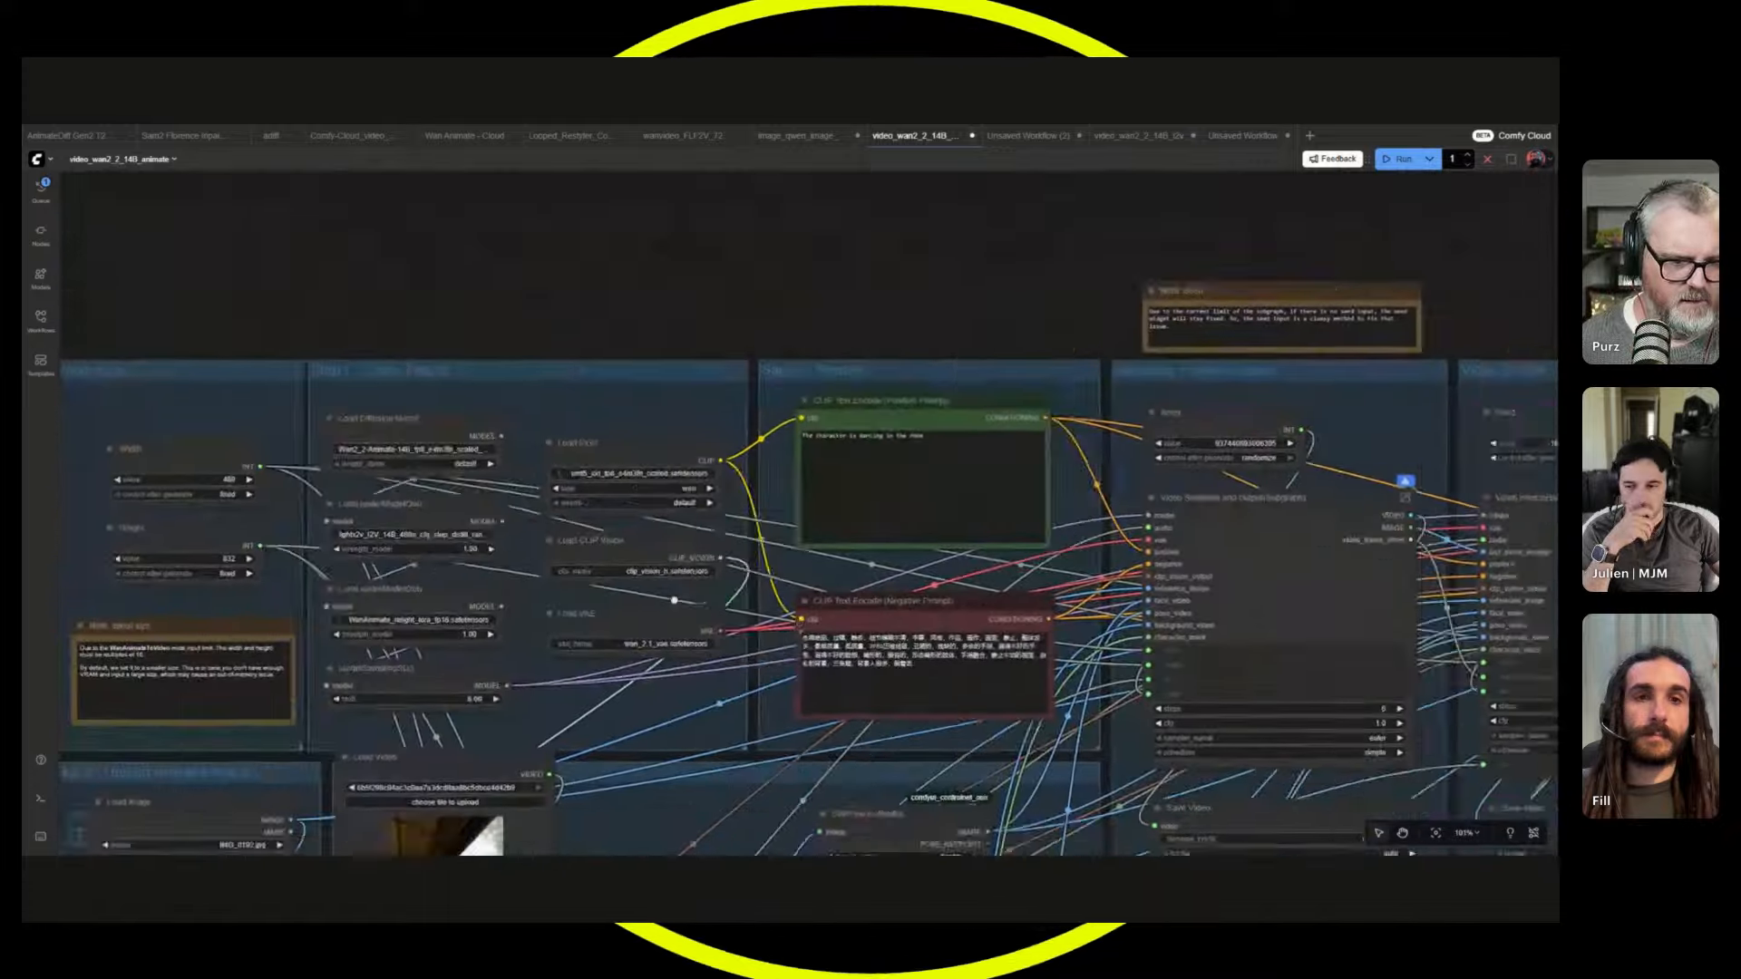
- Follow the run to the pose estimators and examine the man's body in the first Save Video preview up close
{"action": "left_click_drag", "start_coordinate": [677, 598], "coordinate": [334, 513]}
{"action": "left_click_drag", "start_coordinate": [972, 739], "coordinate": [653, 472]}
{"action": "scroll", "coordinate": [653, 471], "scroll_direction": "down", "scroll_amount": 3}
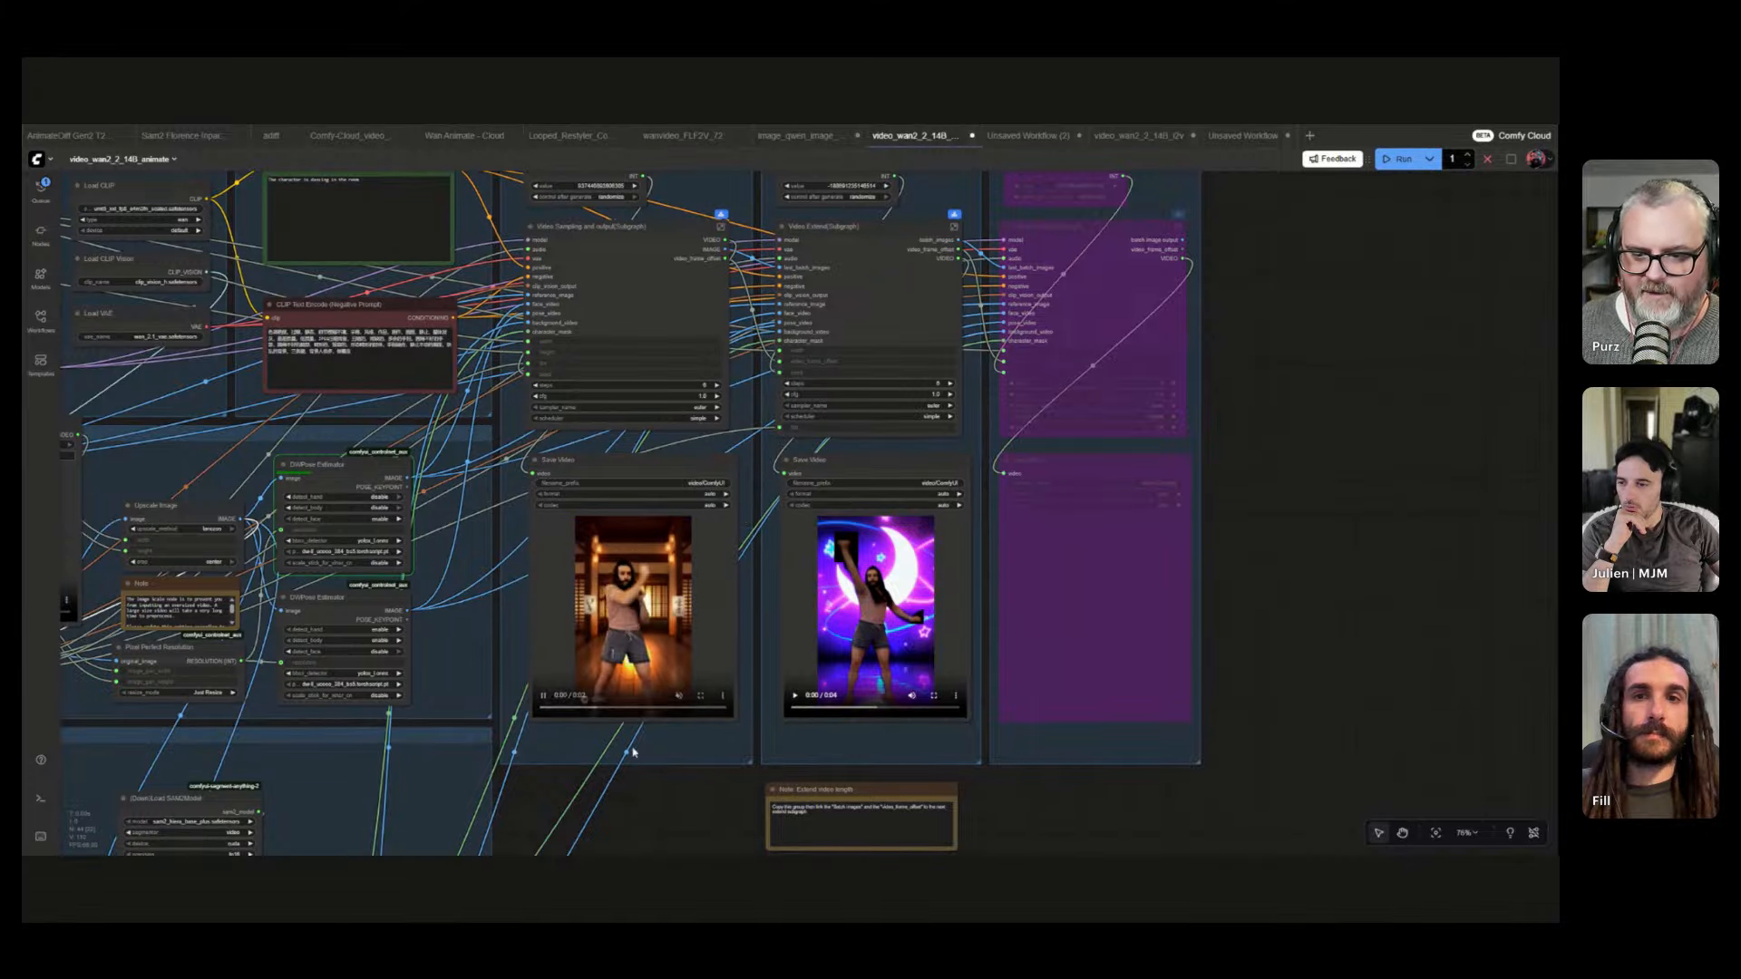
{"action": "scroll", "coordinate": [633, 751], "scroll_direction": "up", "scroll_amount": 15}
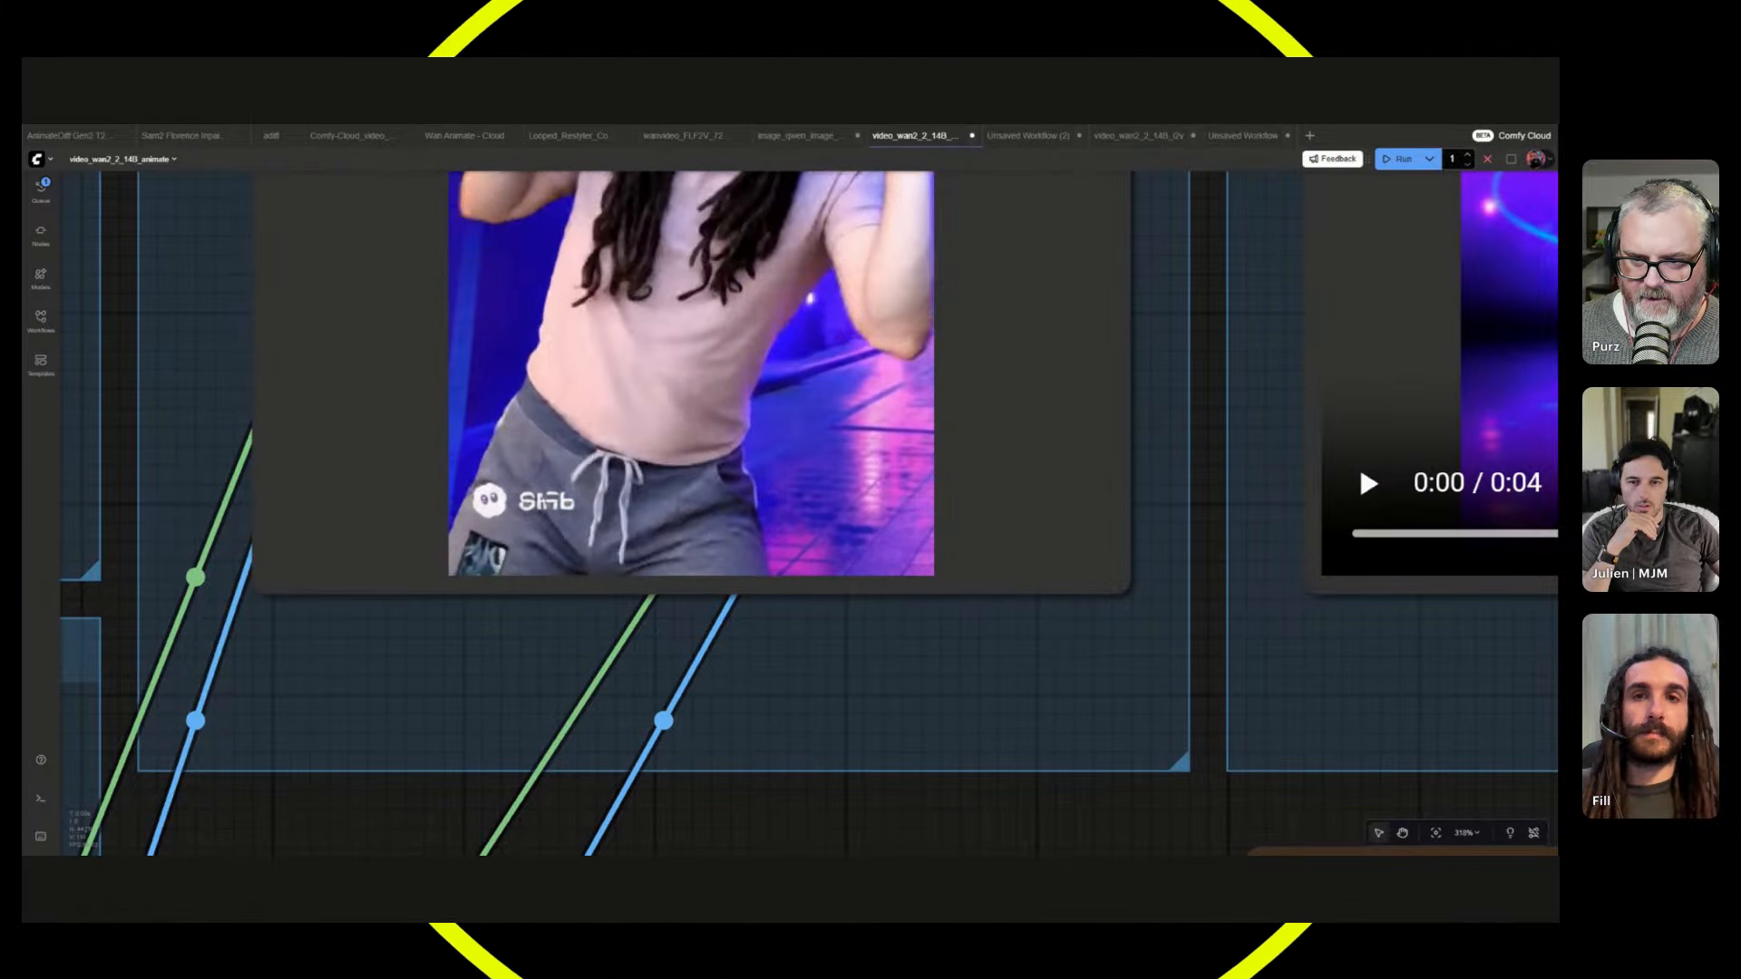
{"action": "scroll", "coordinate": [684, 757], "scroll_direction": "down", "scroll_amount": 10}
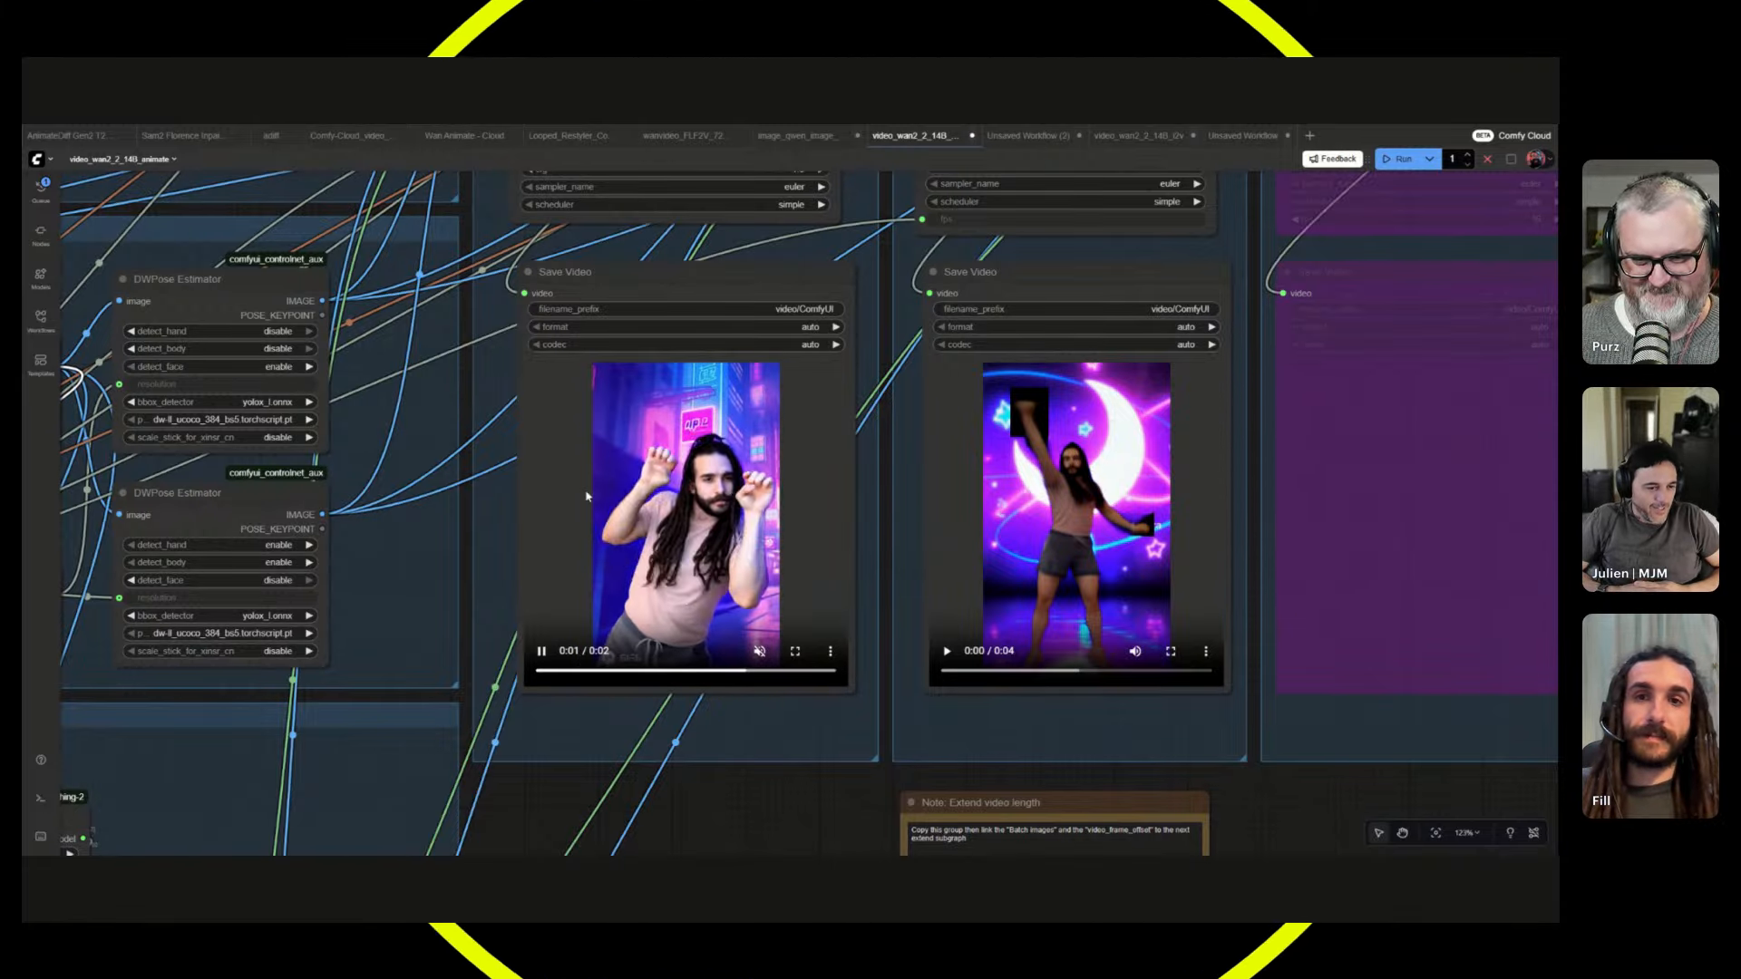
{"action": "scroll", "coordinate": [456, 525], "scroll_direction": "down", "scroll_amount": 7}
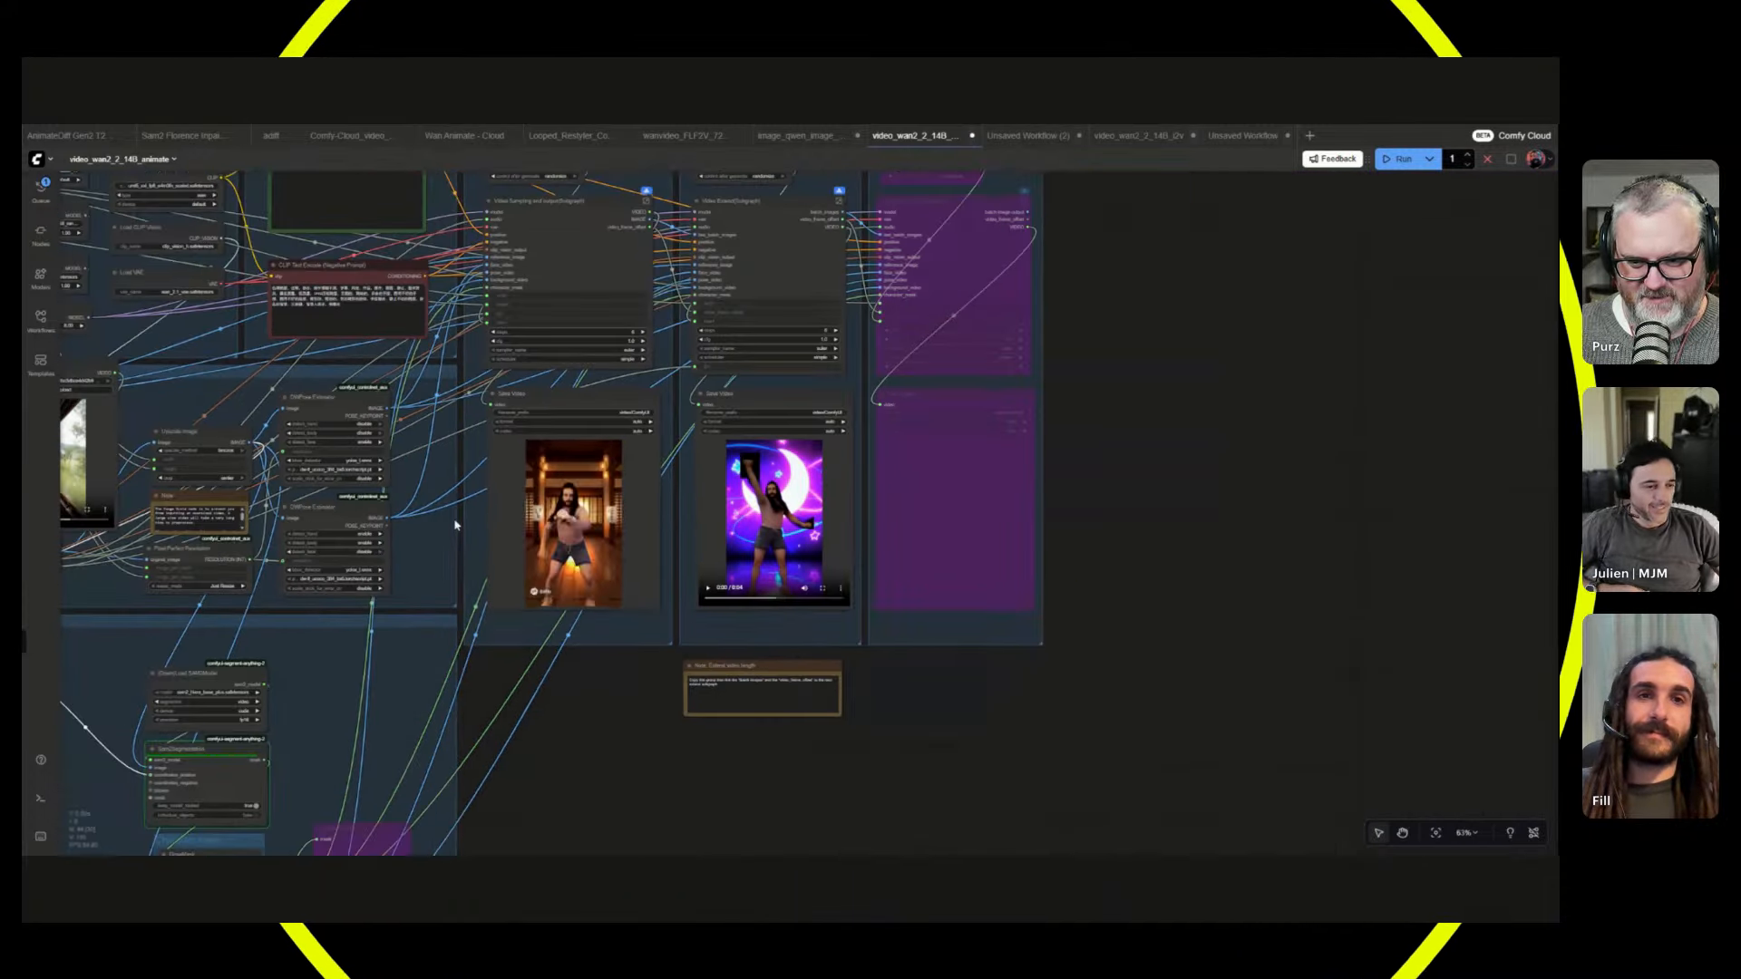
- Follow the run's progress from the mask preprocessing group to the Video Sampling subgraph
{"action": "left_click_drag", "start_coordinate": [428, 575], "coordinate": [857, 345]}
{"action": "left_click_drag", "start_coordinate": [824, 447], "coordinate": [667, 697]}
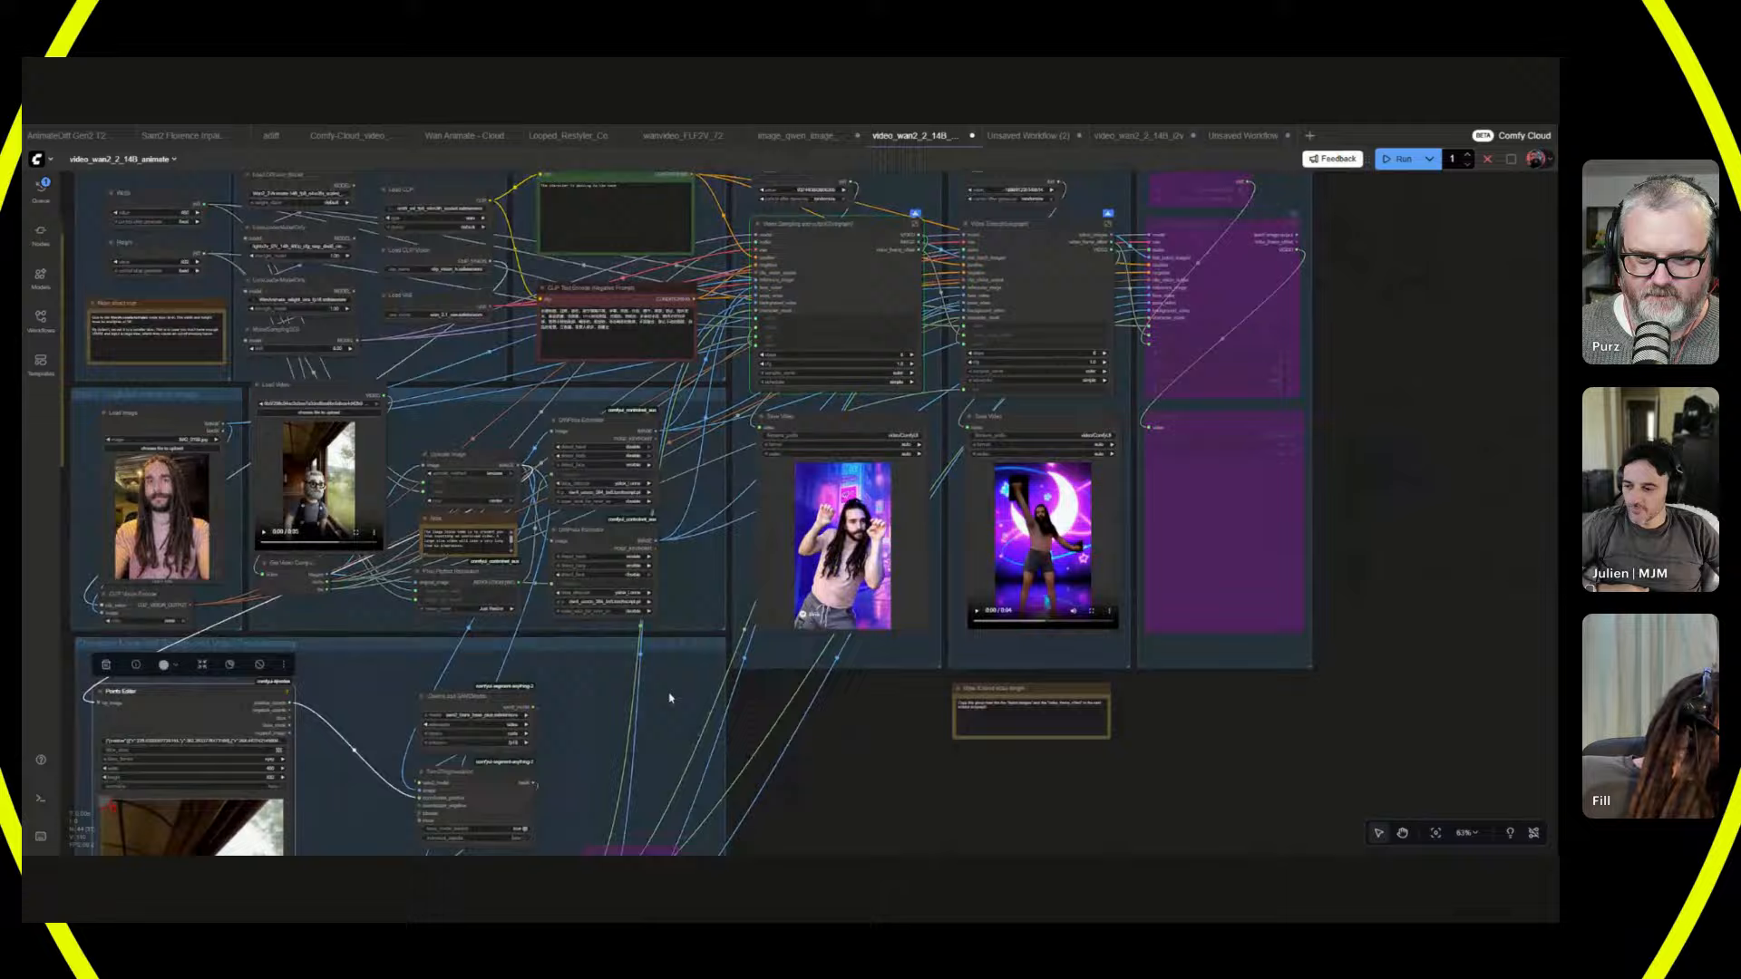
{"action": "left_click", "coordinate": [713, 570]}
{"action": "scroll", "coordinate": [714, 569], "scroll_direction": "up", "scroll_amount": 3}
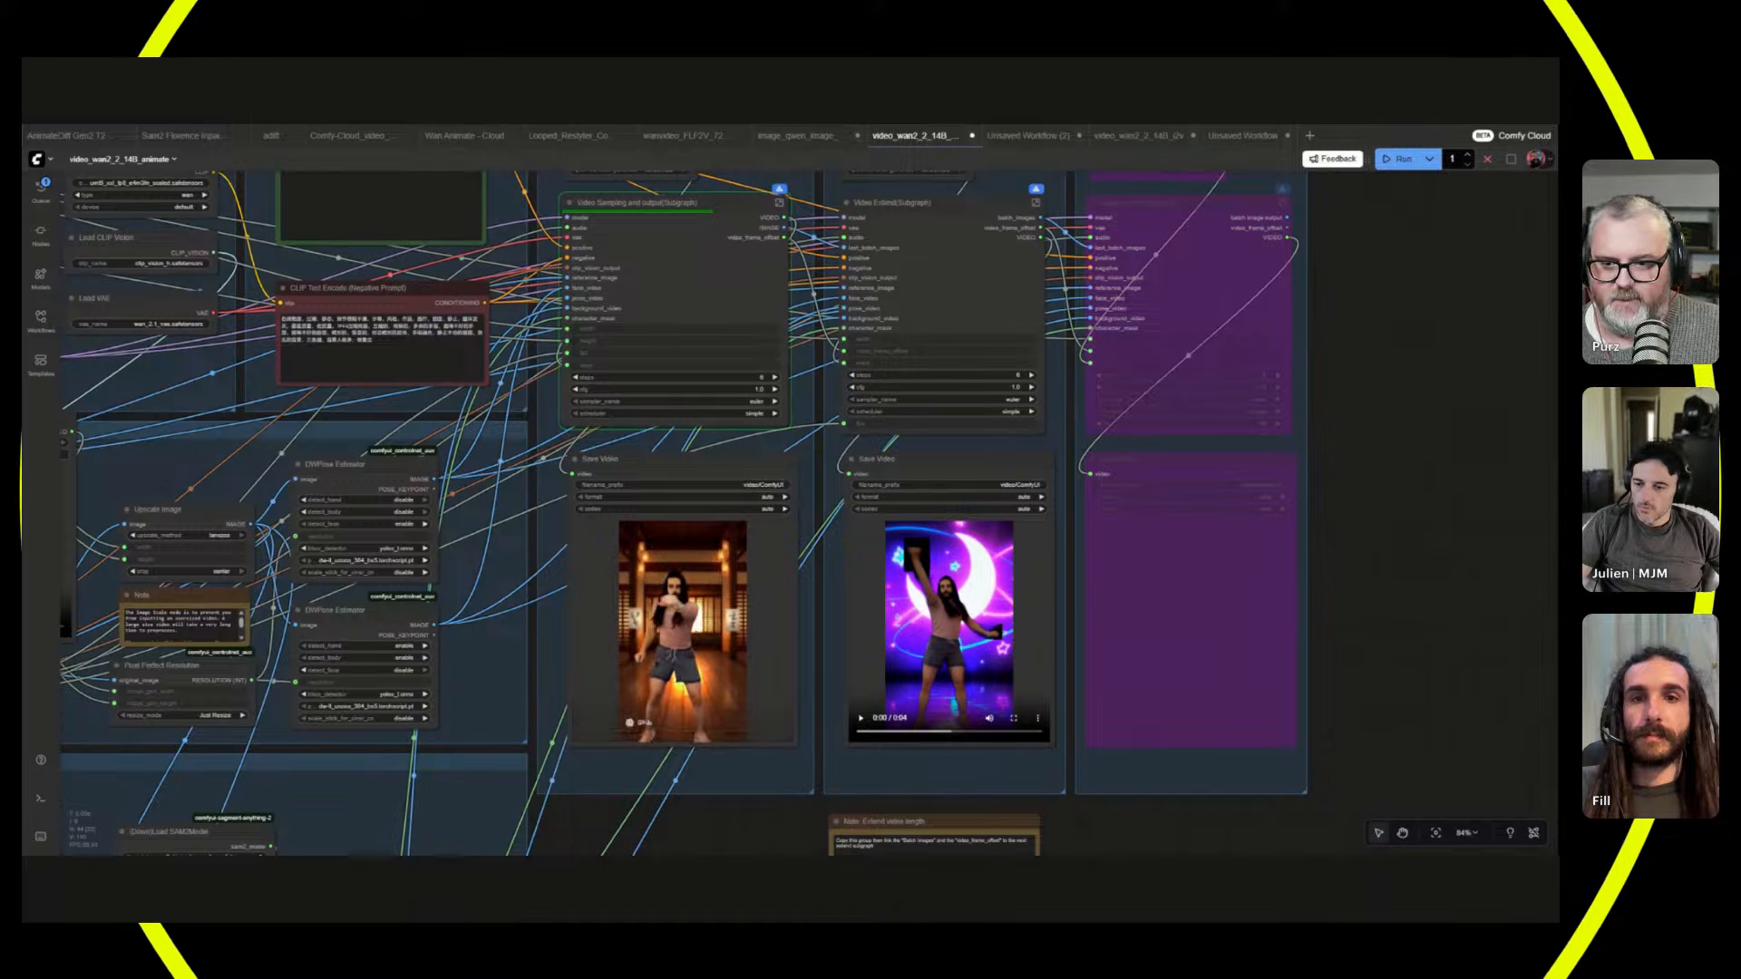
{"action": "scroll", "coordinate": [557, 570], "scroll_direction": "down", "scroll_amount": 3}
{"action": "scroll", "coordinate": [557, 570], "scroll_direction": "down", "scroll_amount": 3}
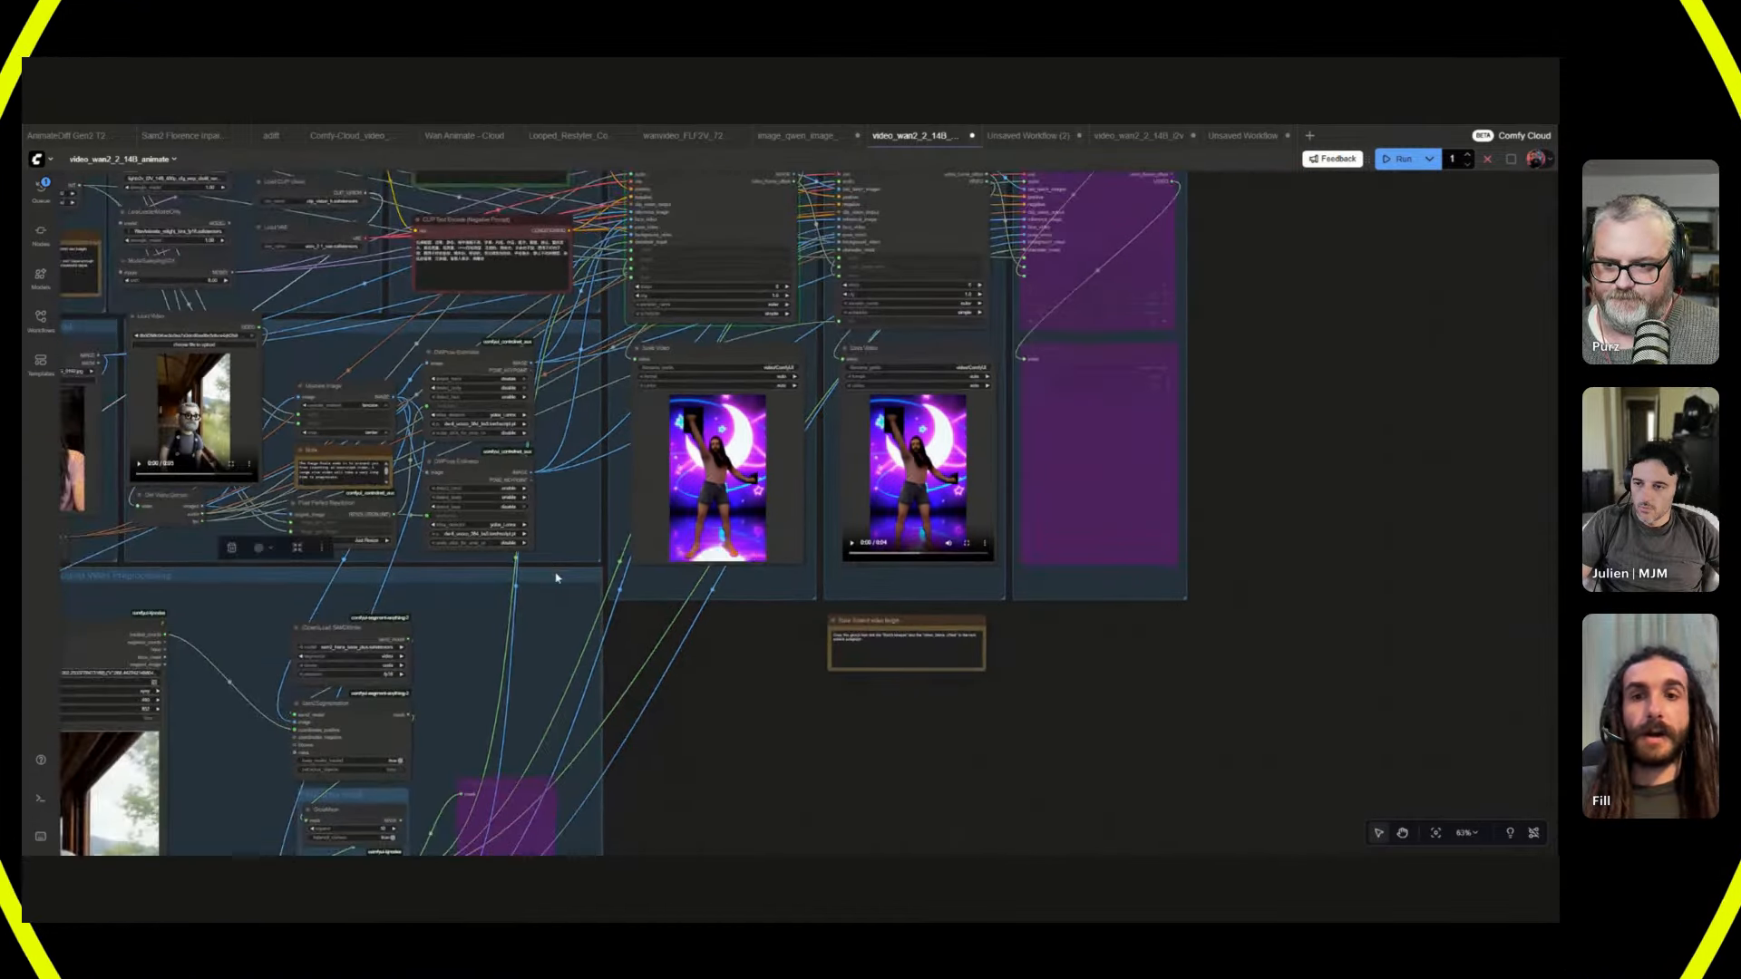
- Examine the finished train video in the first Save Video preview up close
{"action": "left_click_drag", "start_coordinate": [585, 439], "coordinate": [527, 614]}
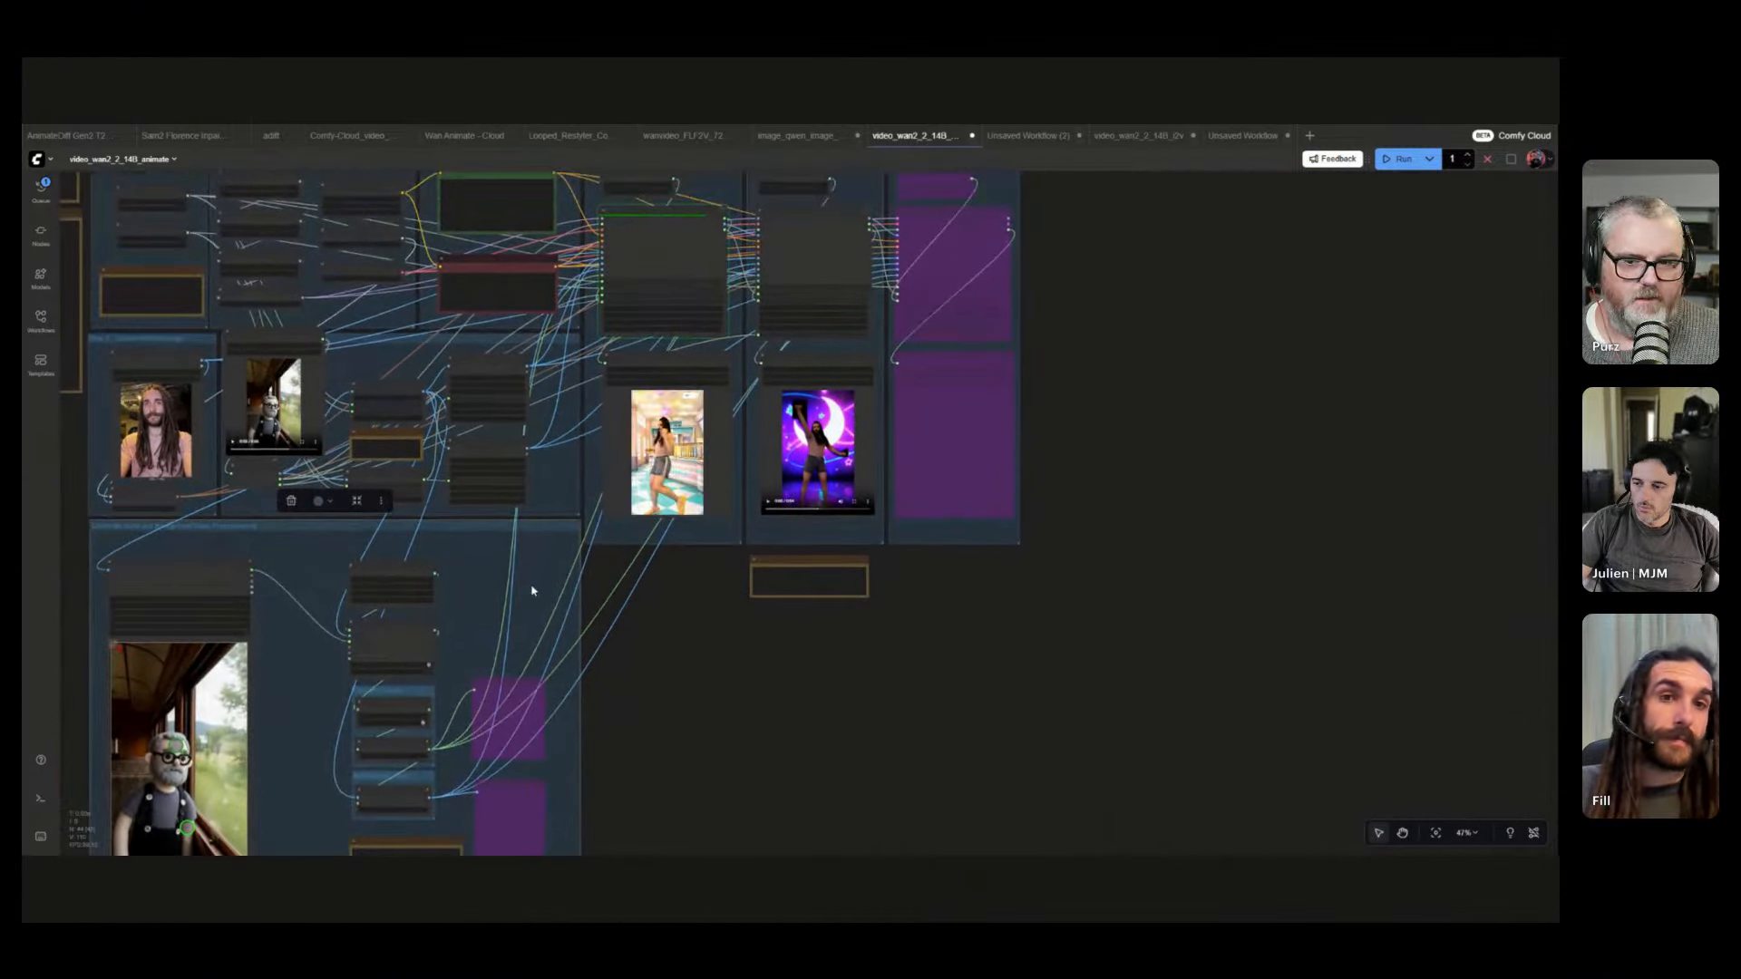
{"action": "scroll", "coordinate": [535, 607], "scroll_direction": "up", "scroll_amount": 3}
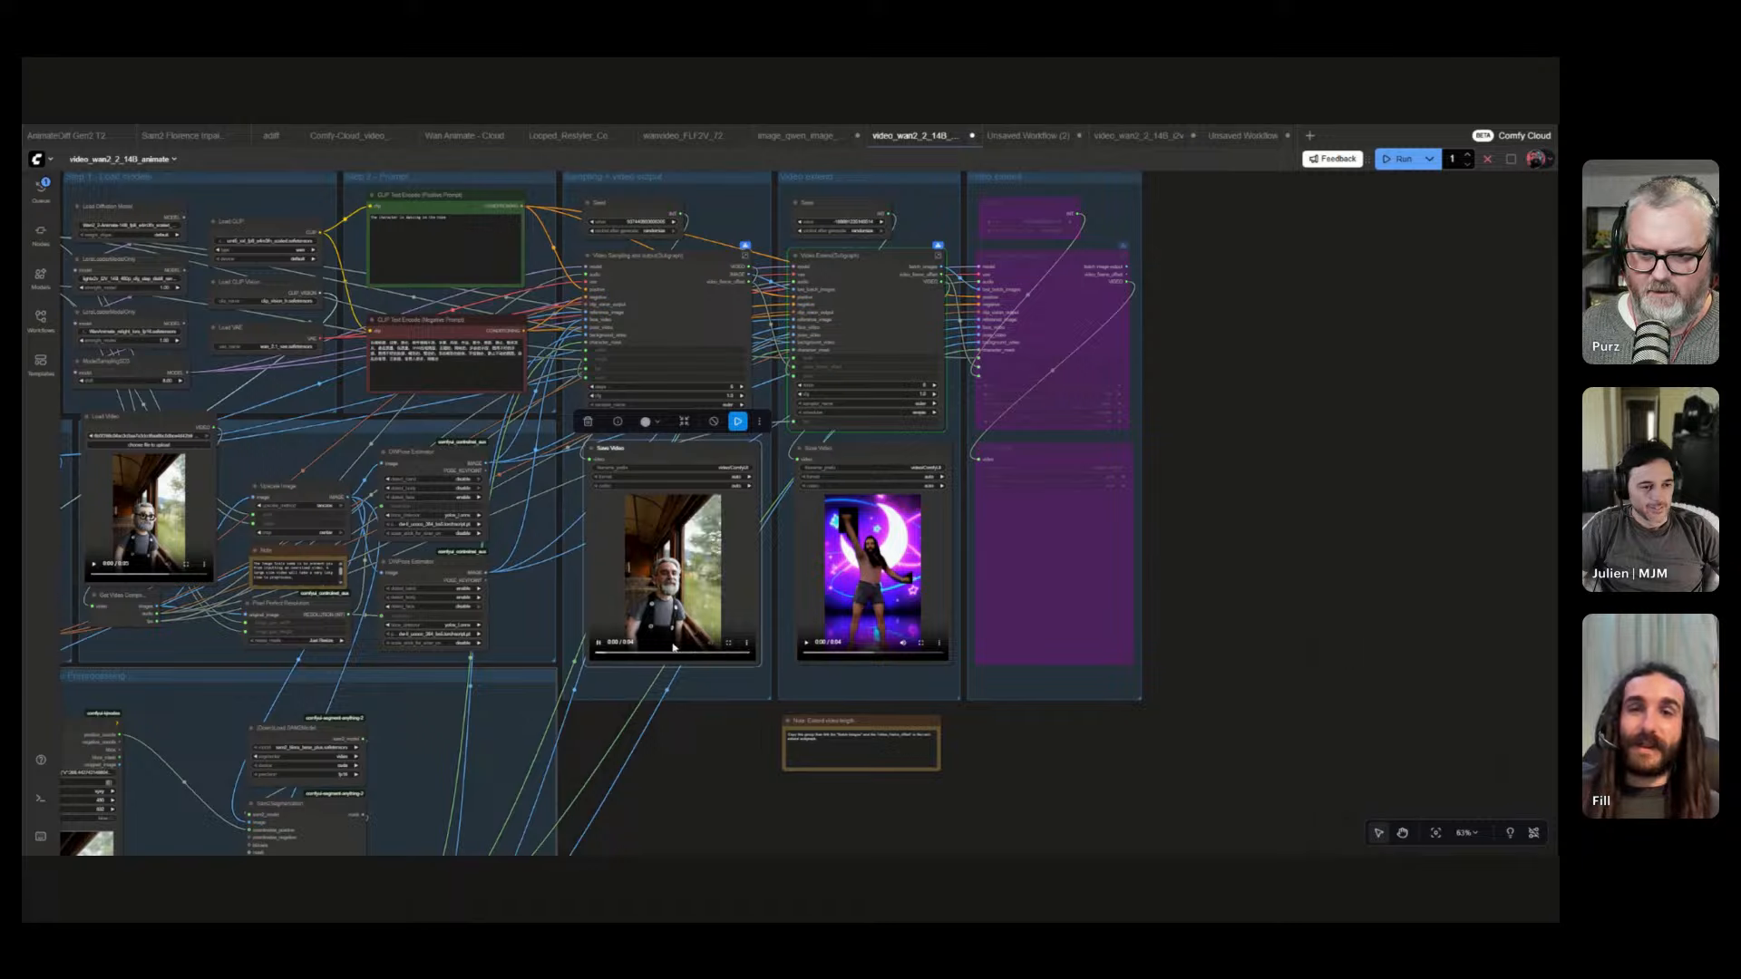
{"action": "scroll", "coordinate": [674, 647], "scroll_direction": "up", "scroll_amount": 8}
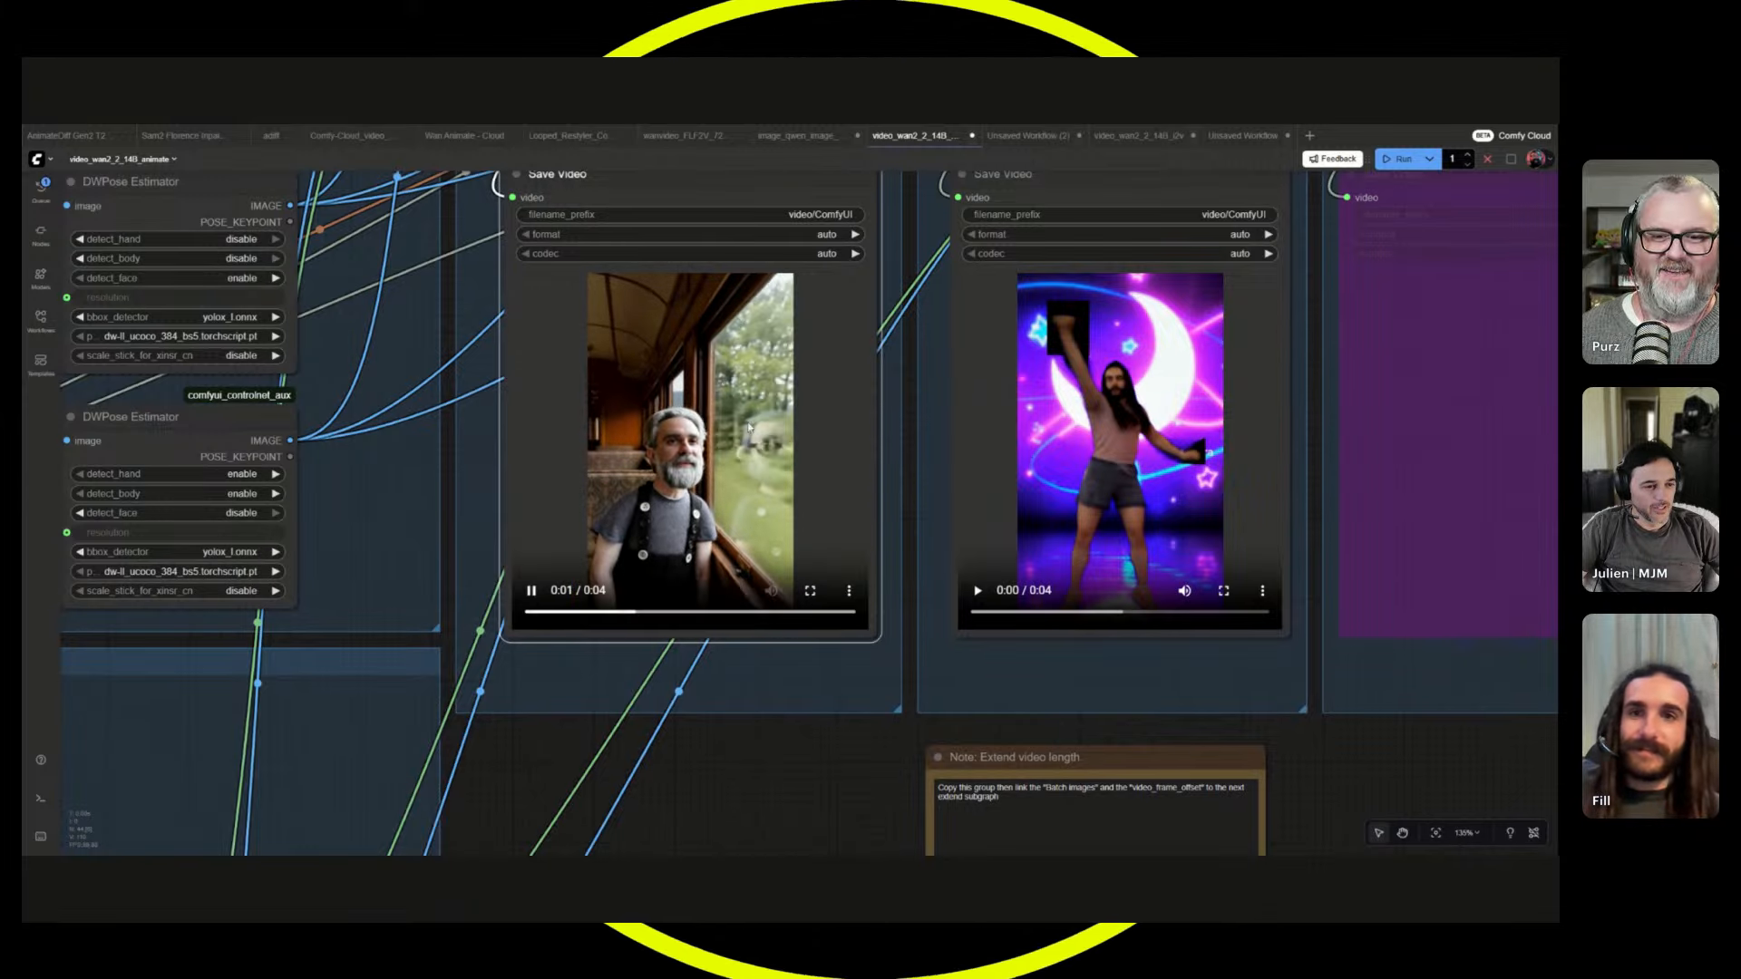
- View the finished train video from the first Save Video preview in full screen and return to the workflow overview
{"action": "left_click", "coordinate": [811, 591]}
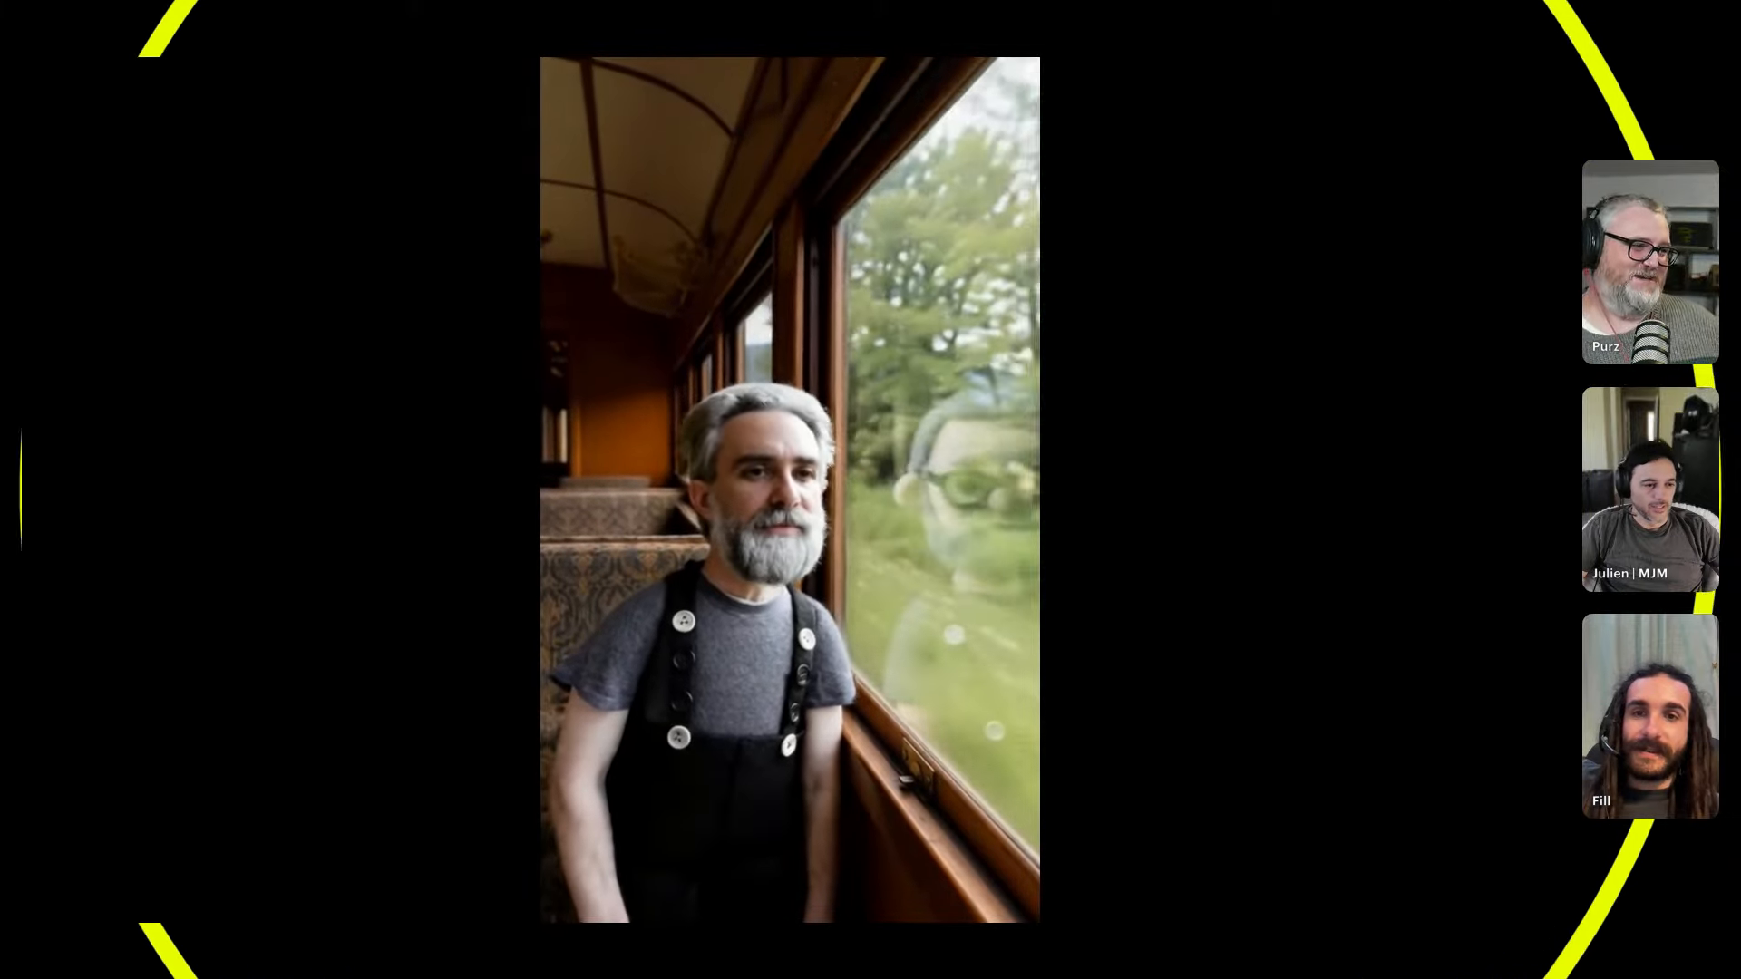
{"action": "key", "text": "Escape"}
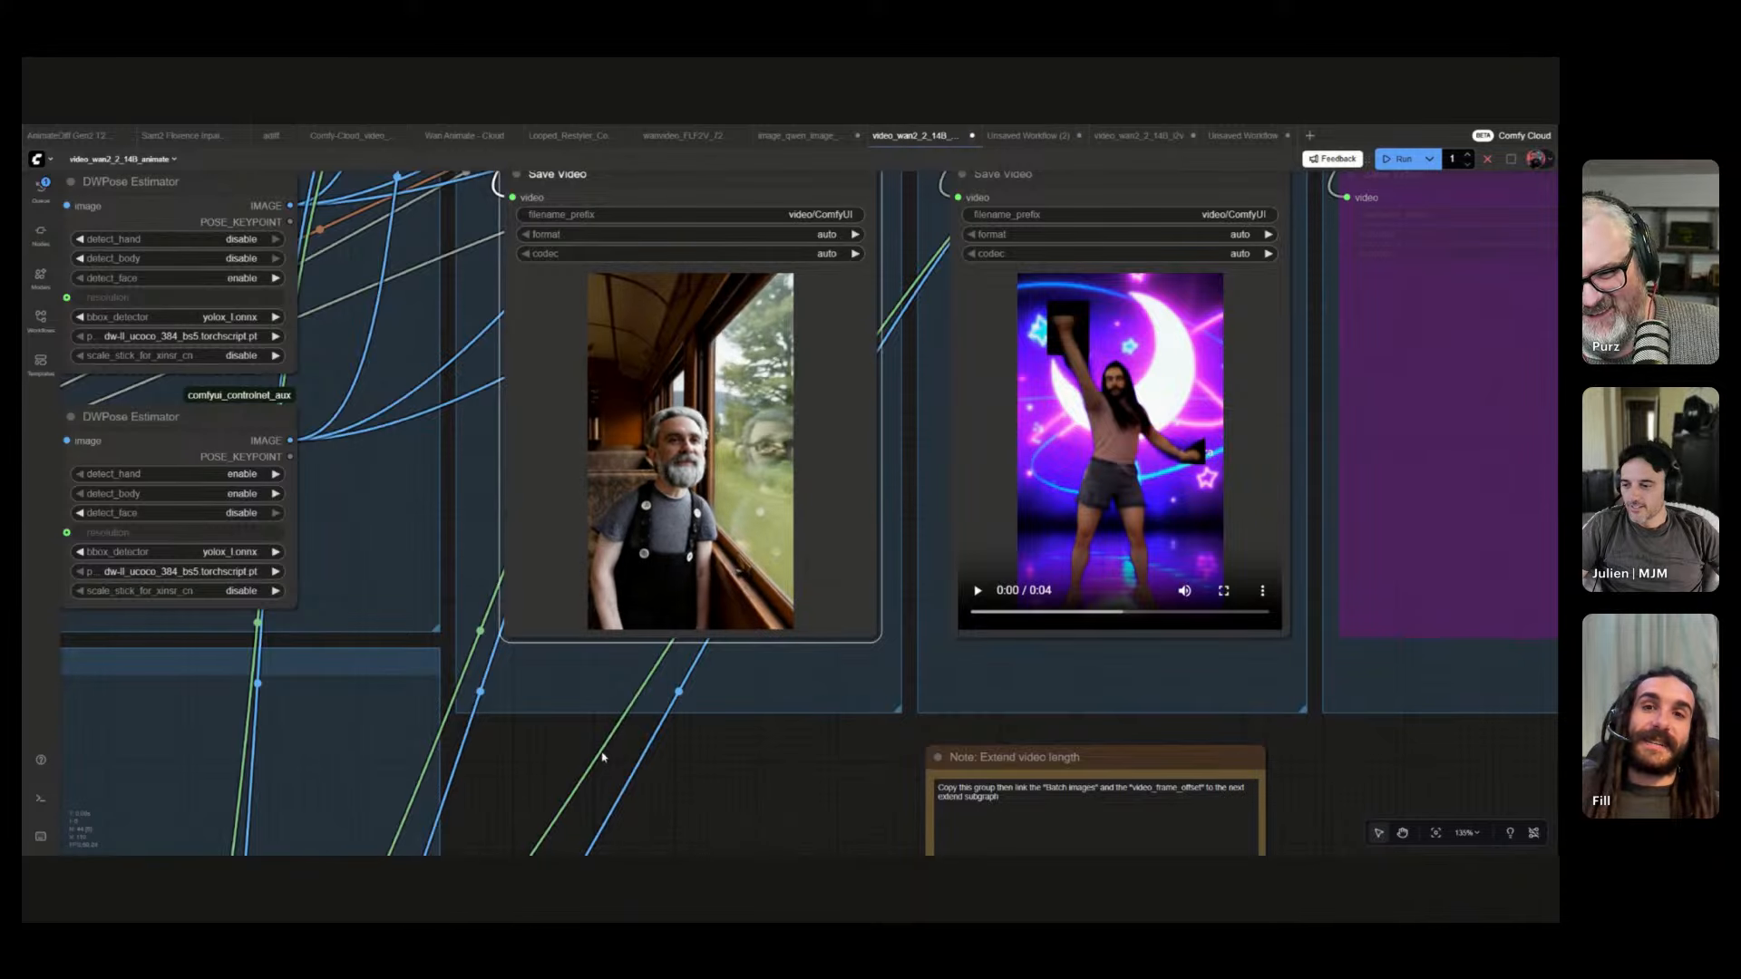
{"action": "scroll", "coordinate": [596, 756], "scroll_direction": "down", "scroll_amount": 6}
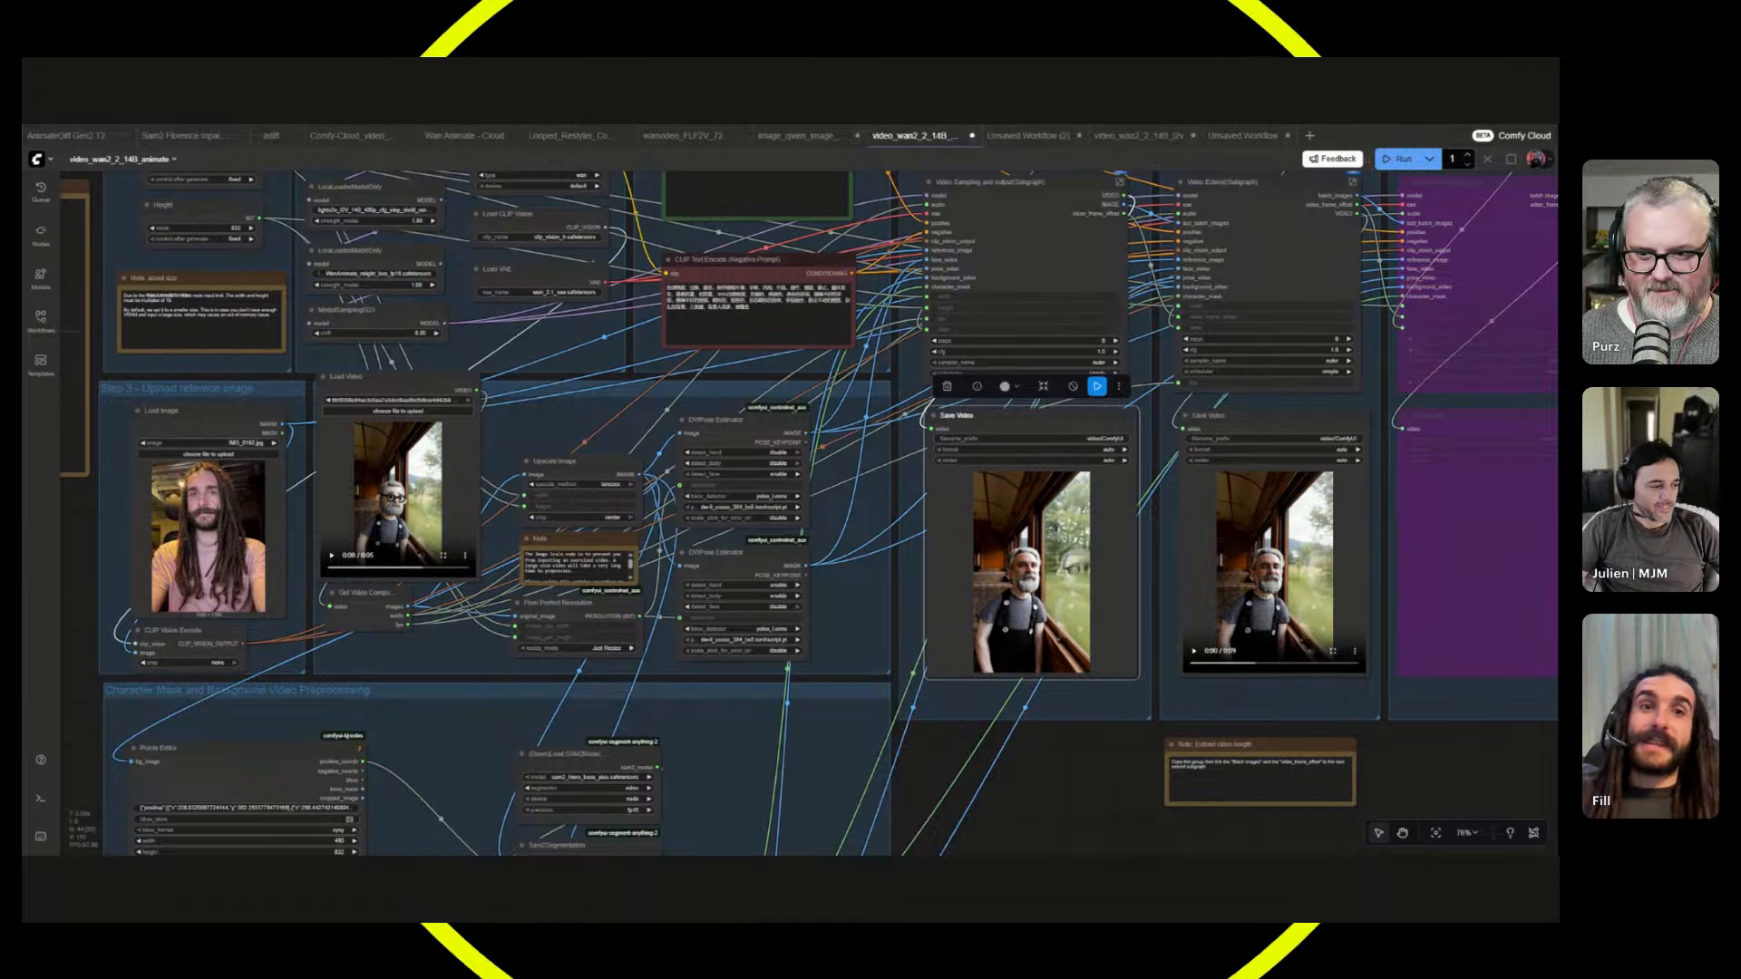
- Open the template library and look through its Image, Video, Audio and 3D Model categories
{"action": "left_click_drag", "start_coordinate": [686, 533], "coordinate": [808, 626]}
{"action": "scroll", "coordinate": [467, 295], "scroll_direction": "up", "scroll_amount": 5}
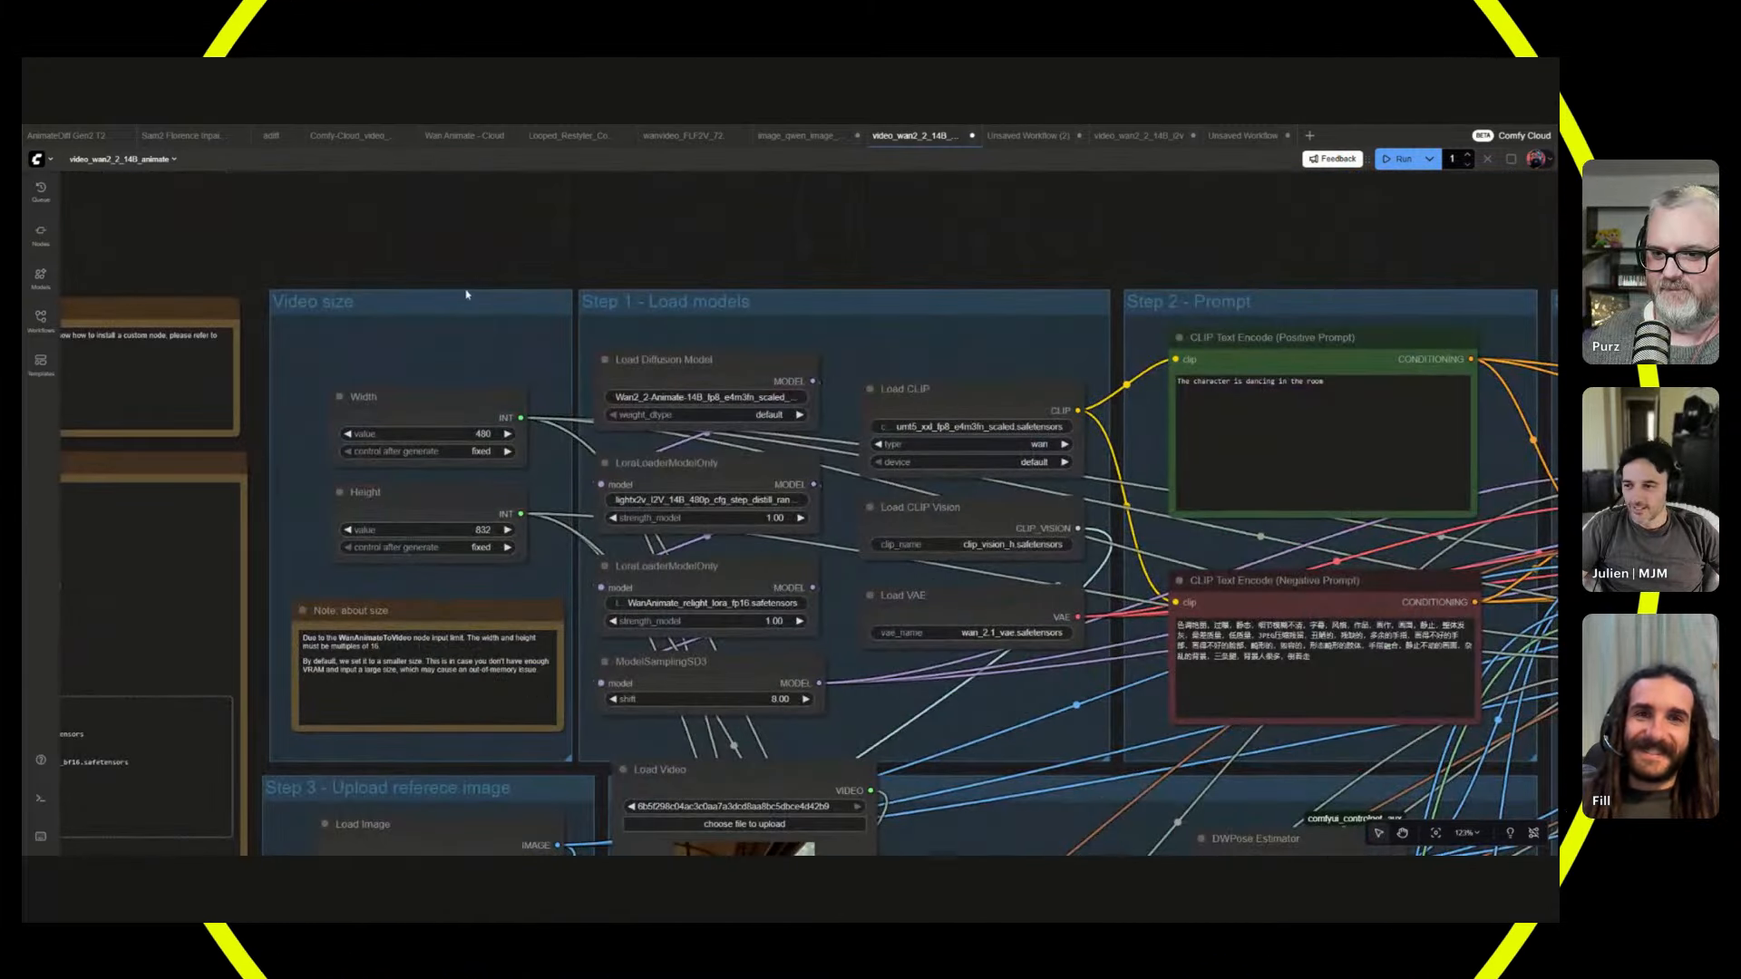
{"action": "left_click_drag", "start_coordinate": [467, 295], "coordinate": [704, 202]}
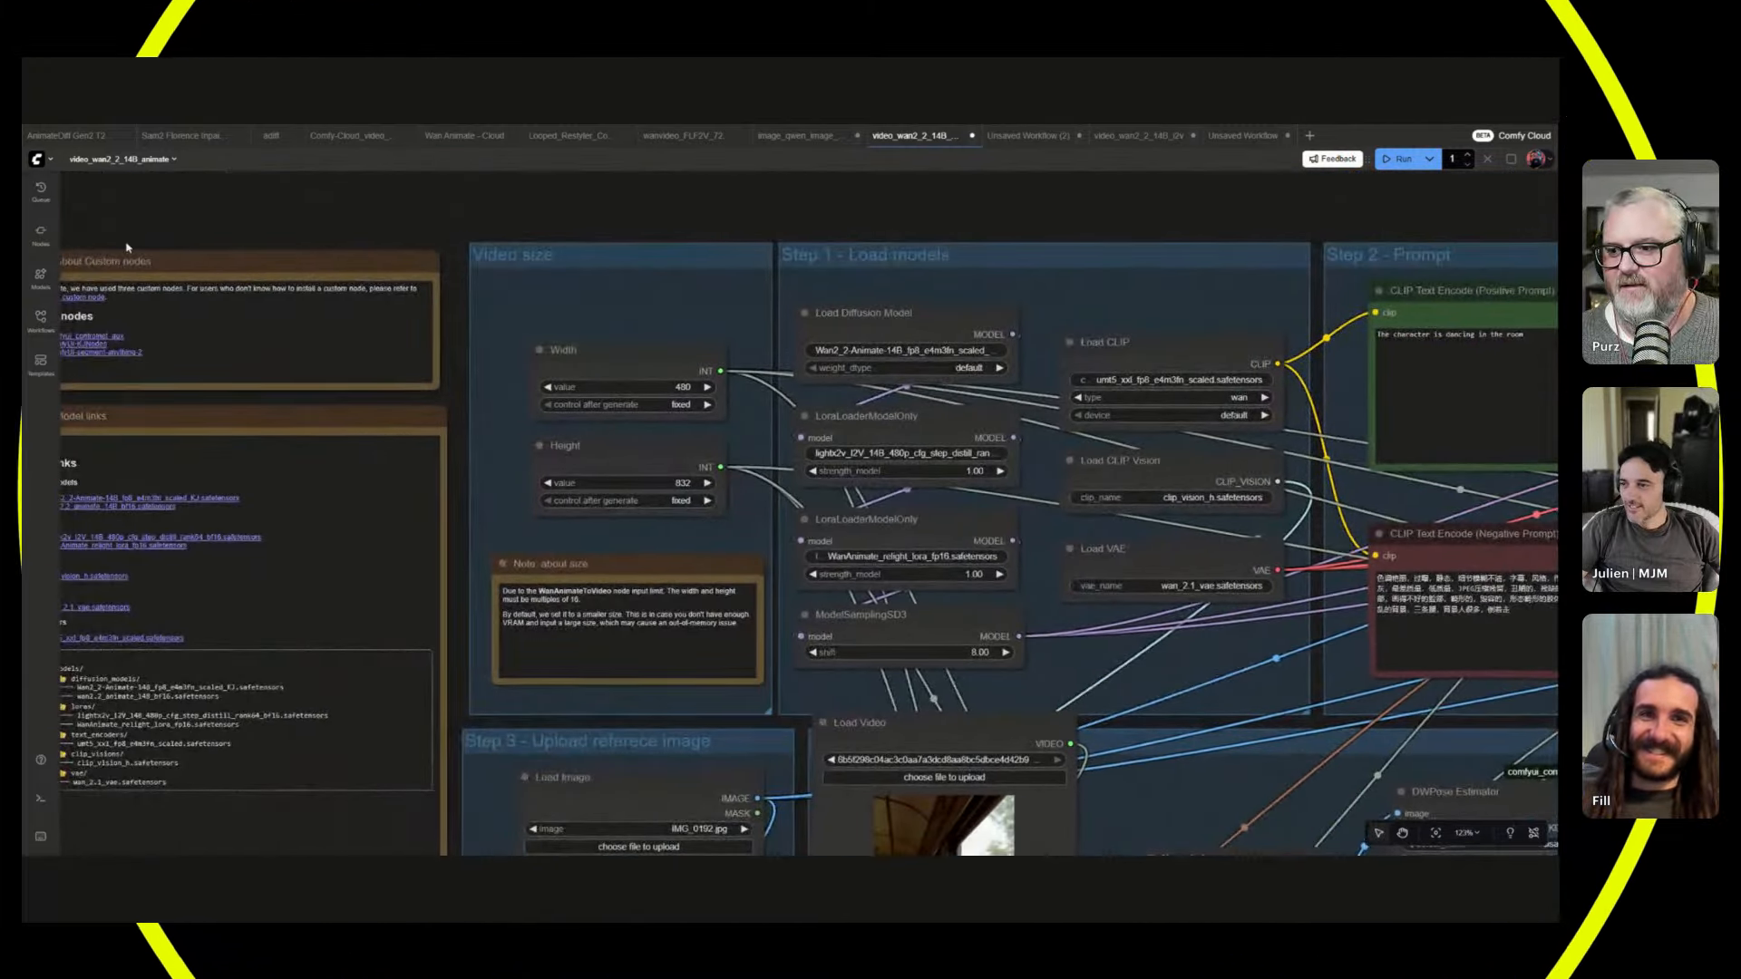
{"action": "left_click", "coordinate": [41, 363]}
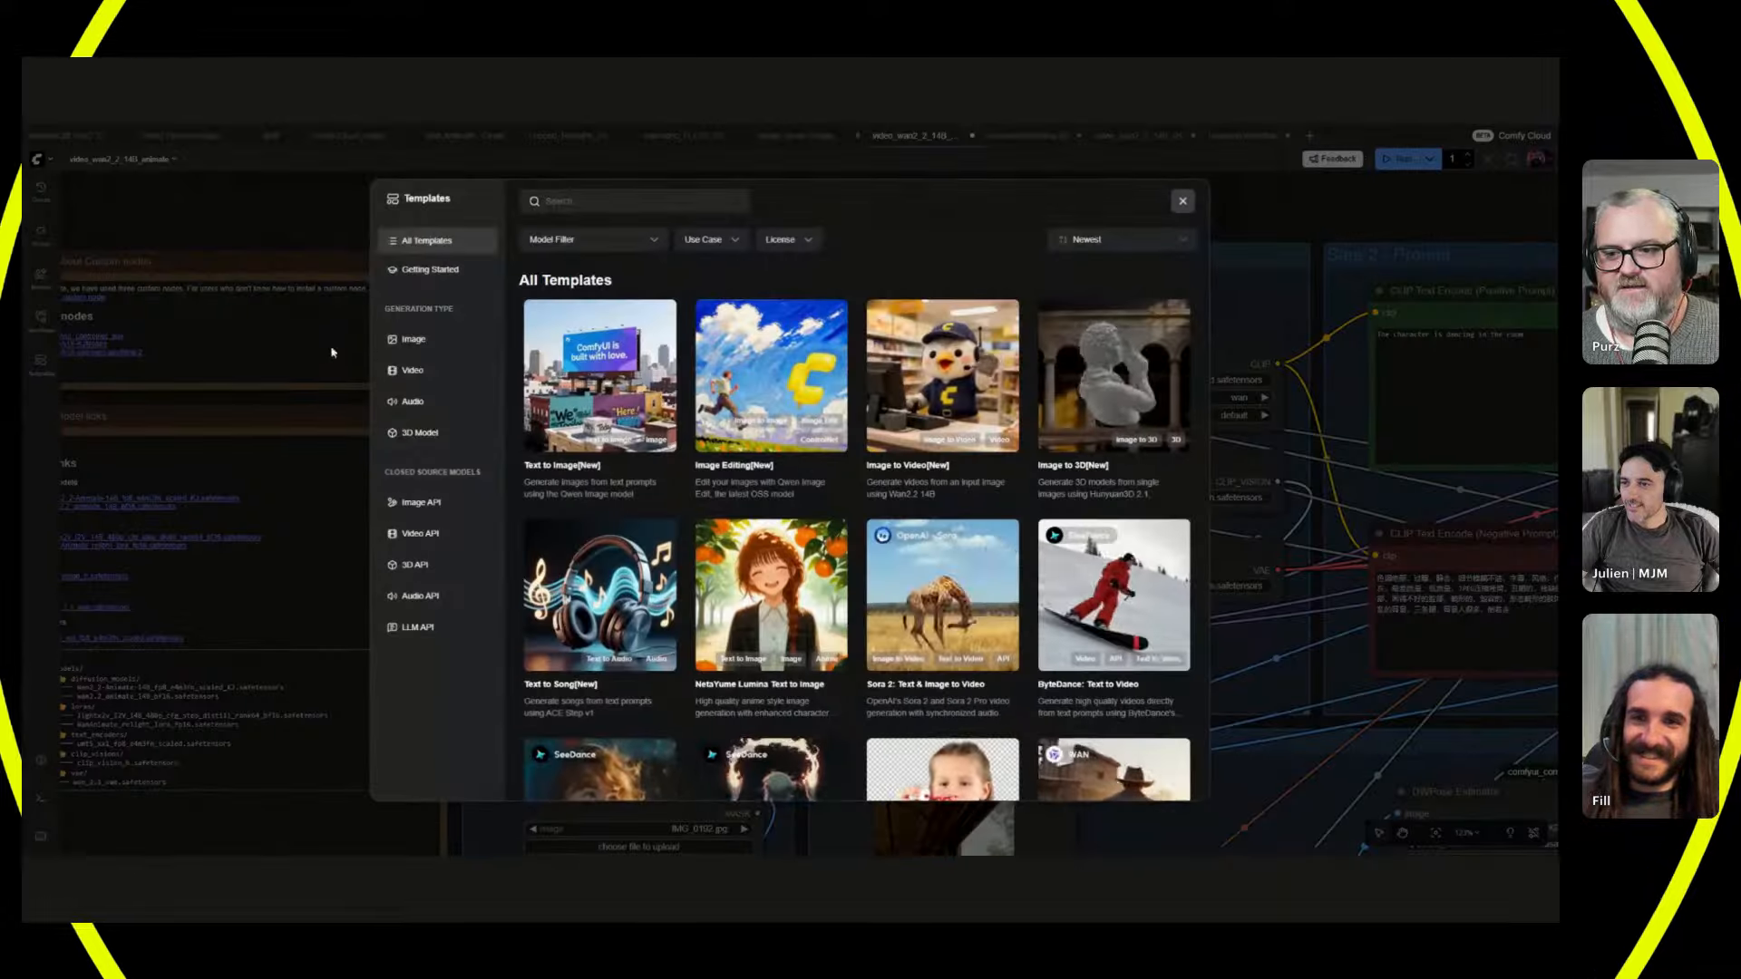
{"action": "left_click", "coordinate": [412, 339]}
{"action": "left_click", "coordinate": [413, 371]}
{"action": "left_click", "coordinate": [412, 401]}
{"action": "left_click", "coordinate": [412, 432]}
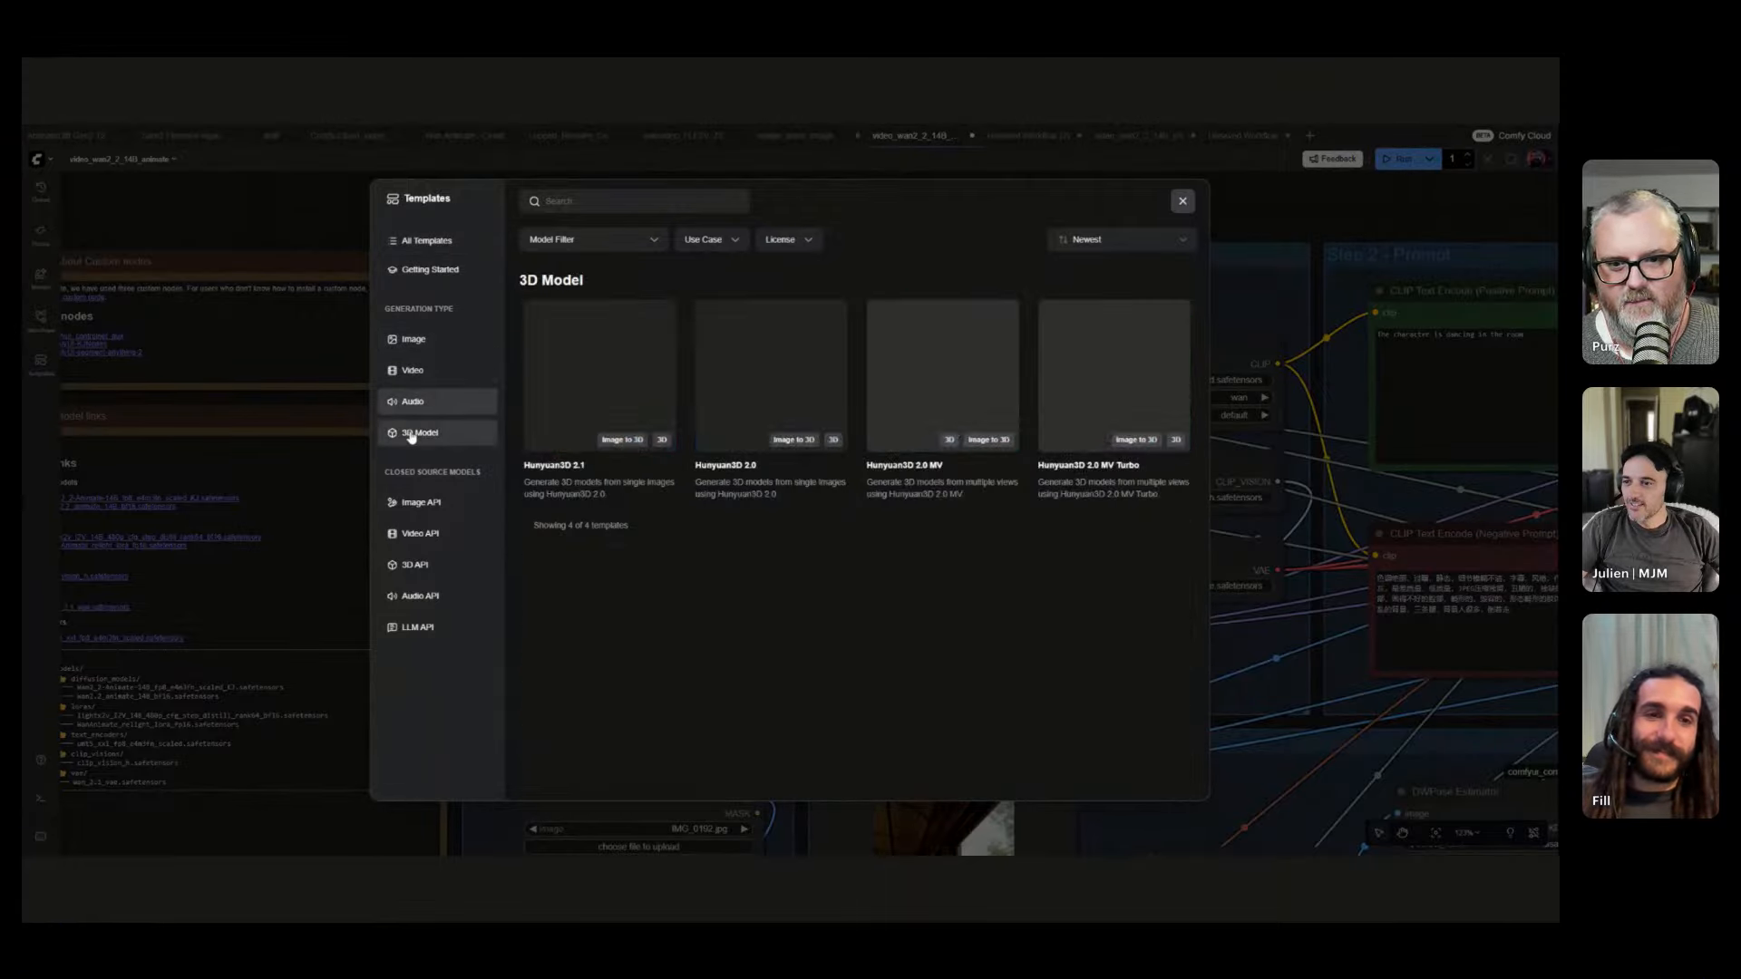
- Browse the Image templates from the newest to the older ones and close the template library
{"action": "left_click", "coordinate": [440, 340]}
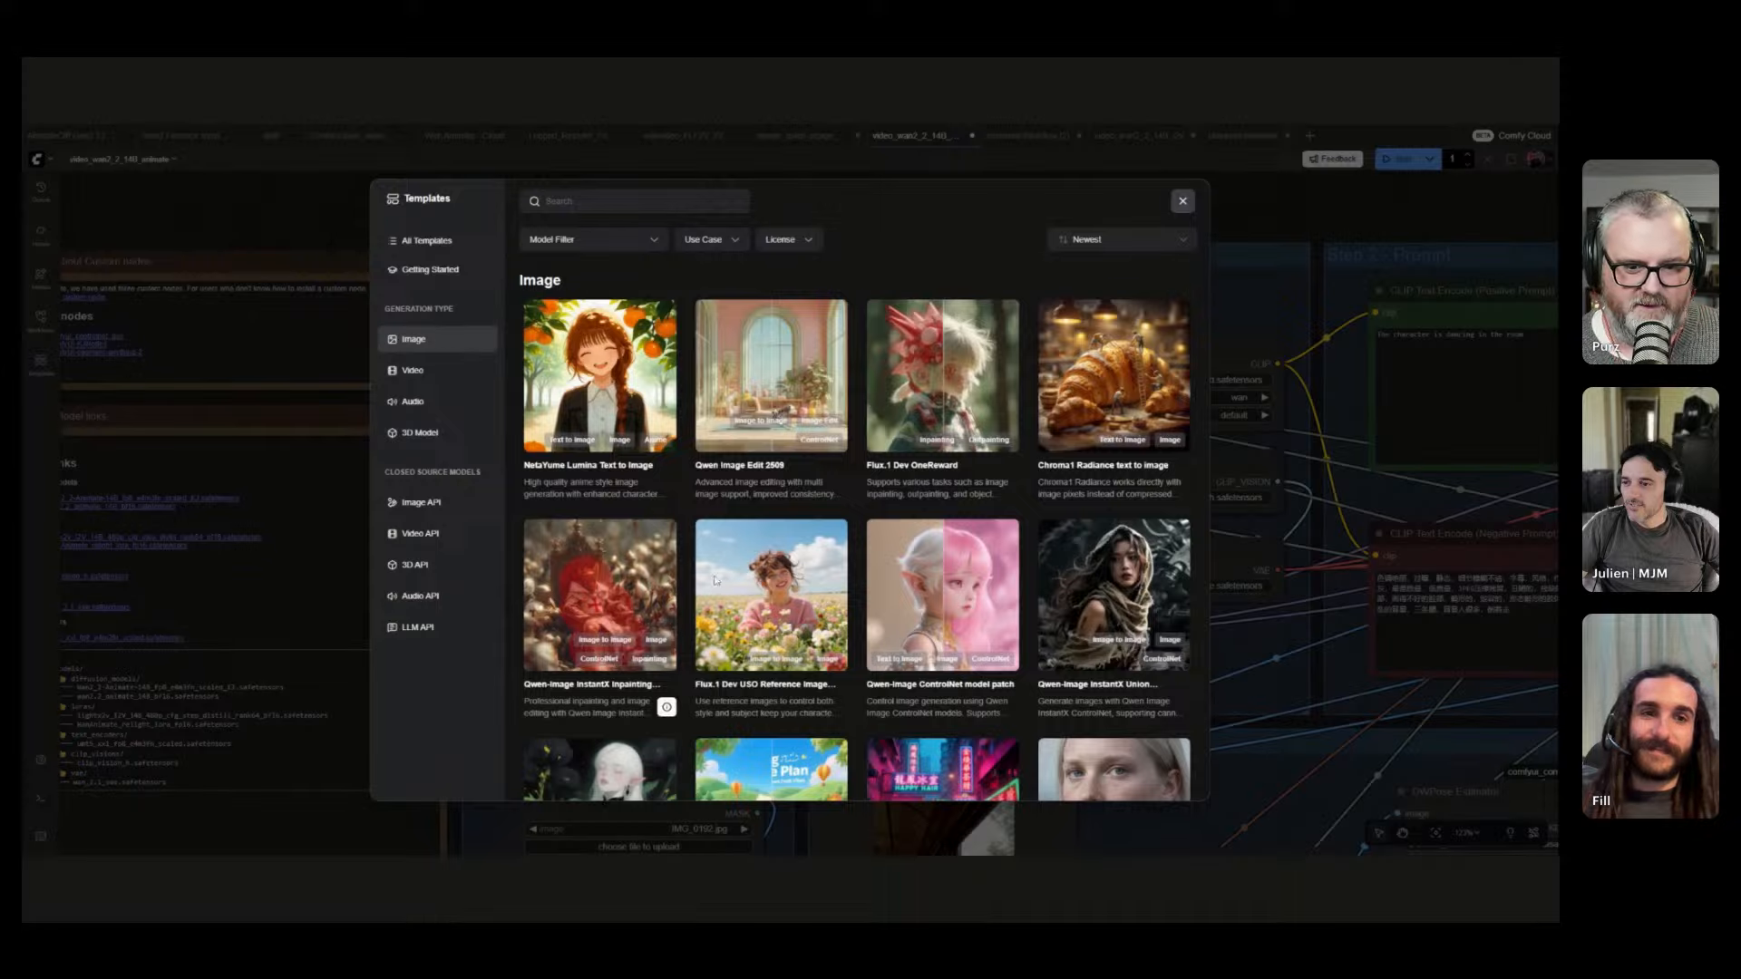
{"action": "scroll", "coordinate": [906, 589], "scroll_direction": "down", "scroll_amount": 5}
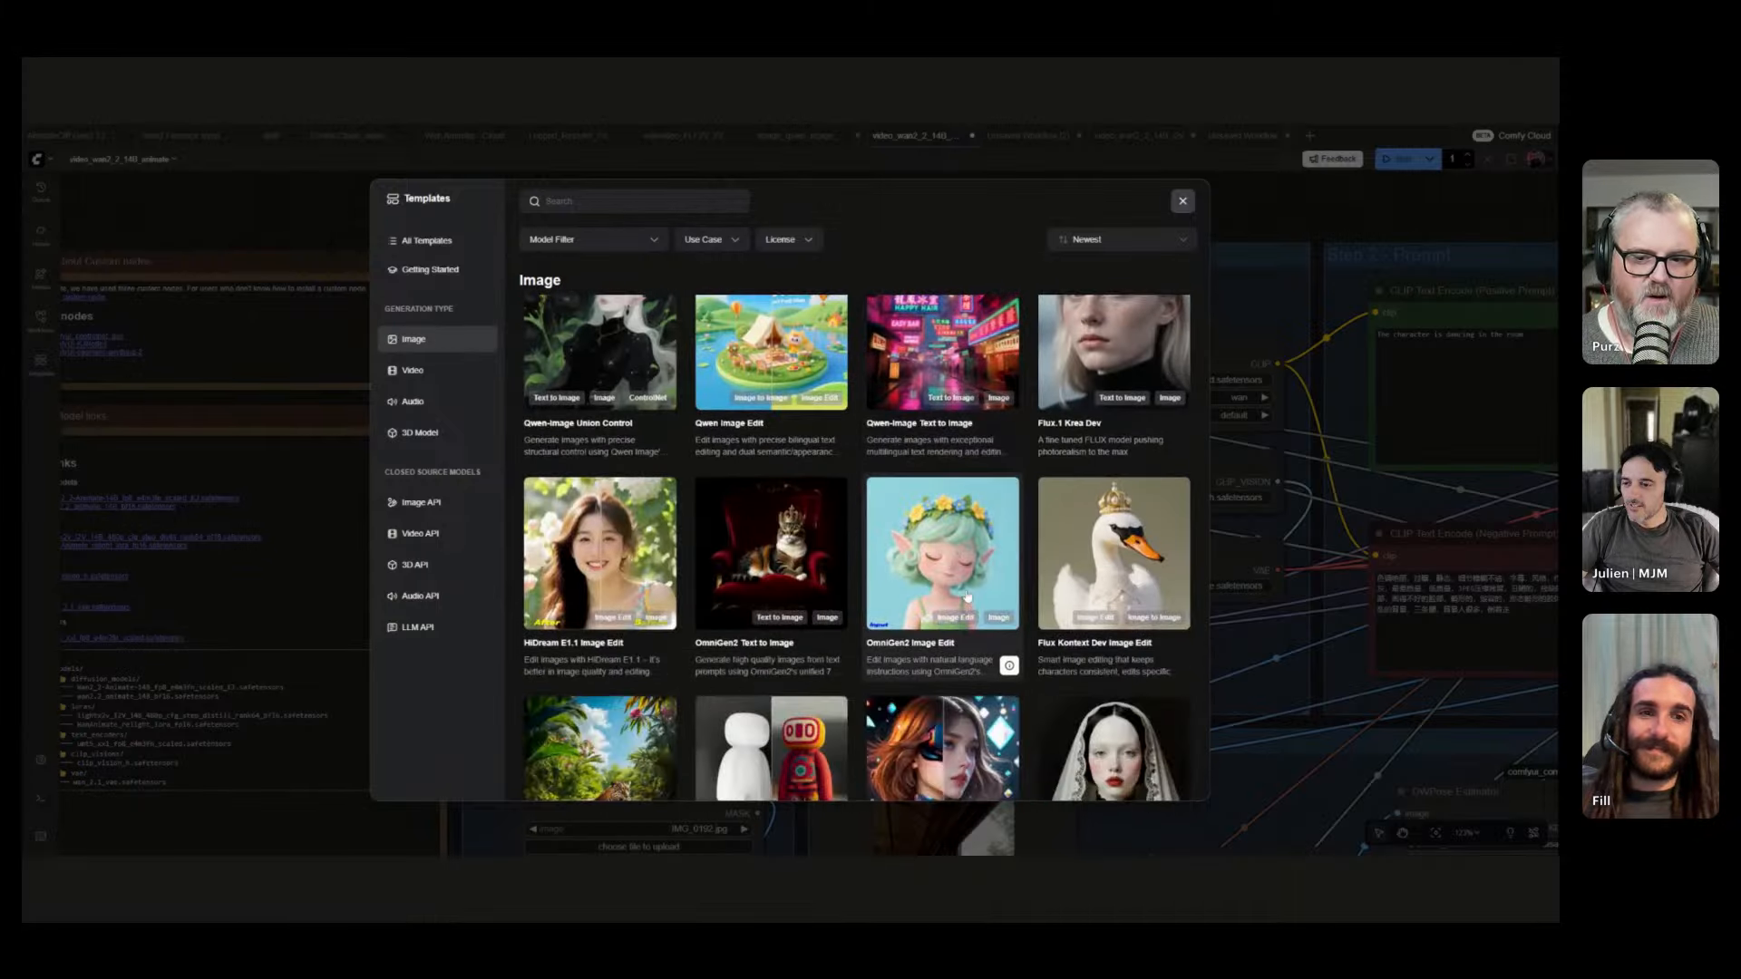
{"action": "scroll", "coordinate": [967, 596], "scroll_direction": "down", "scroll_amount": 2}
{"action": "scroll", "coordinate": [907, 589], "scroll_direction": "up", "scroll_amount": 6}
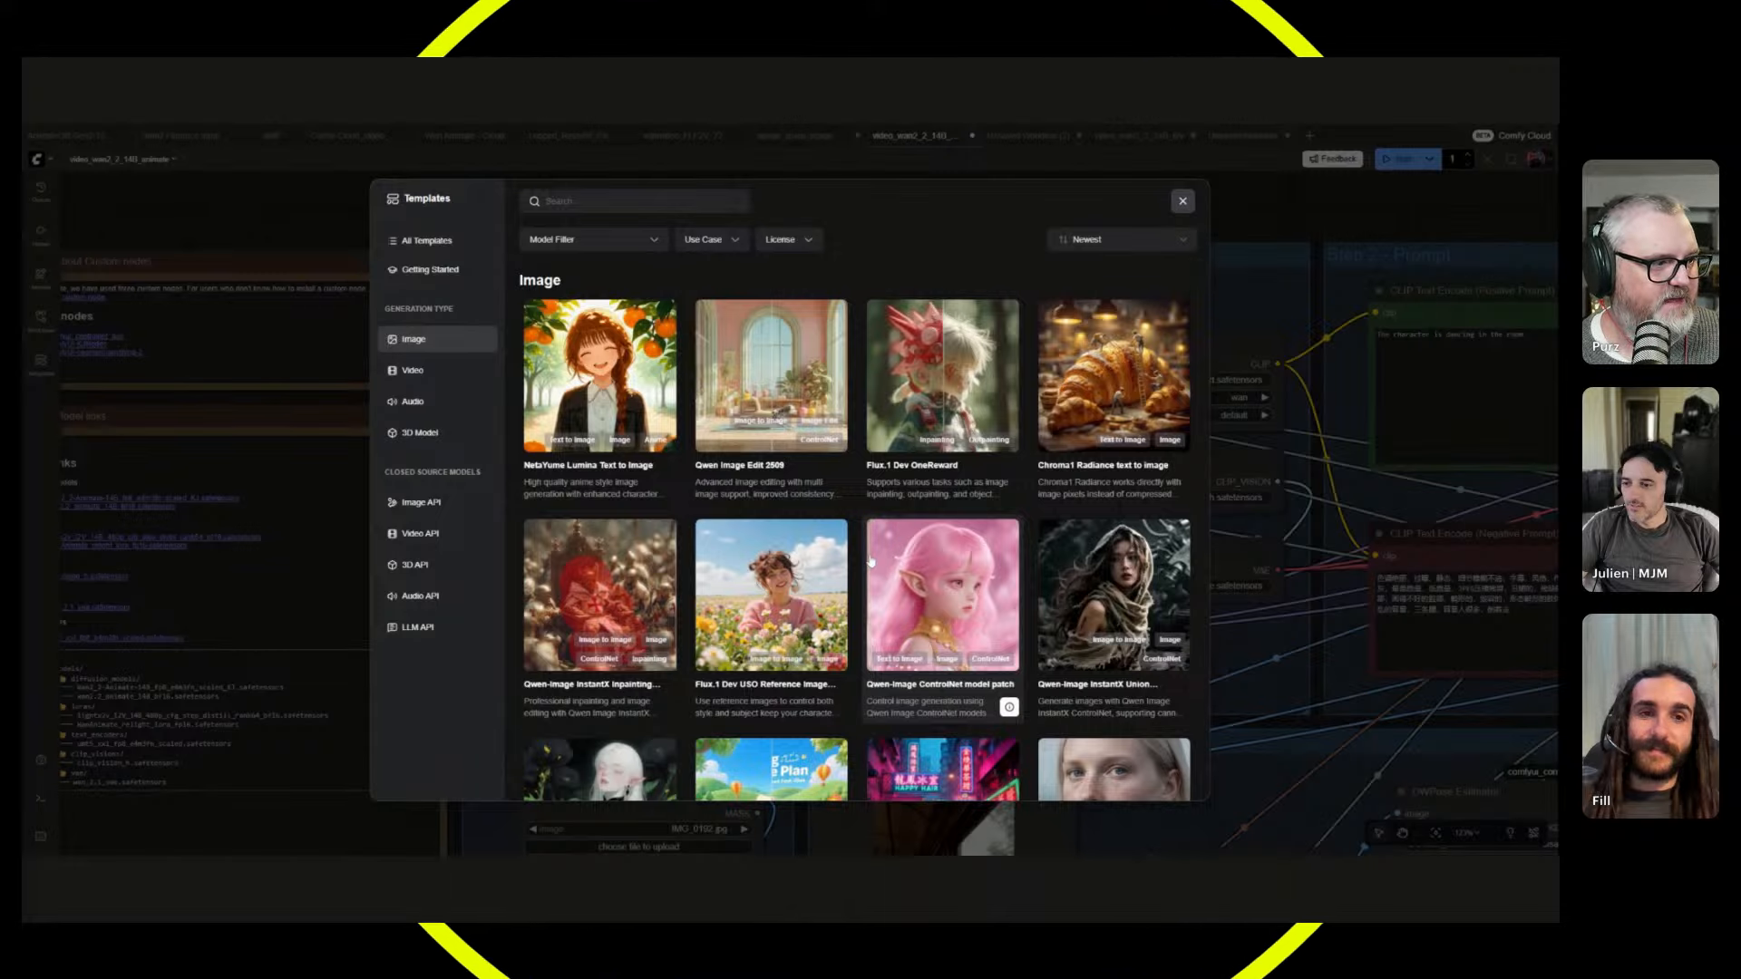
{"action": "left_click", "coordinate": [1181, 199]}
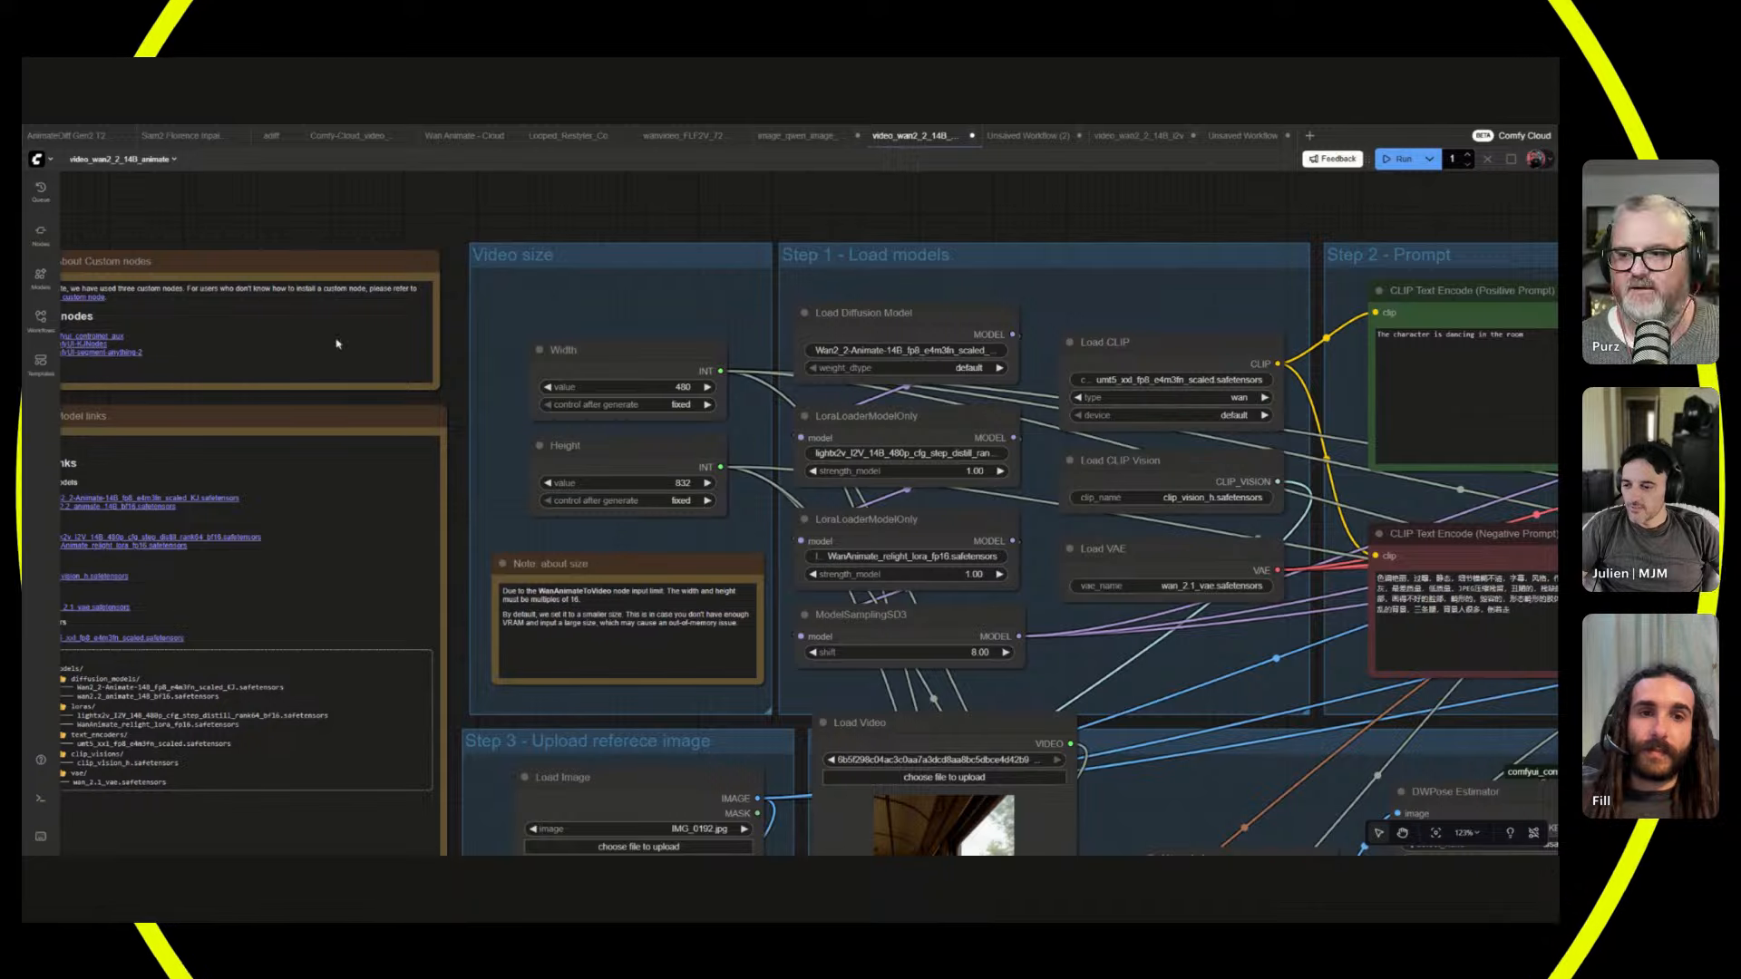